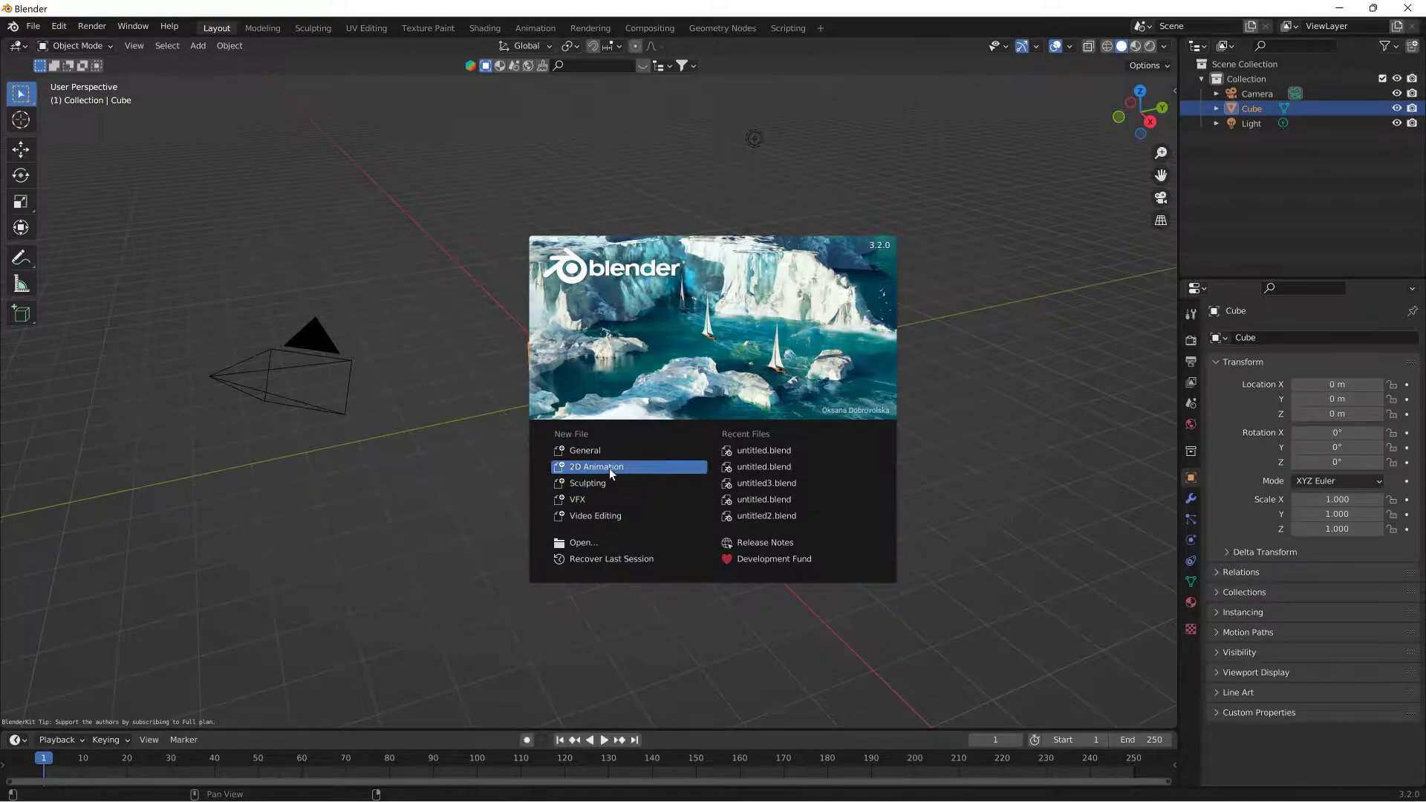
Step: Dismiss the splash screen and delete the default cube from the scene
{"action": "left_click", "coordinate": [490, 449]}
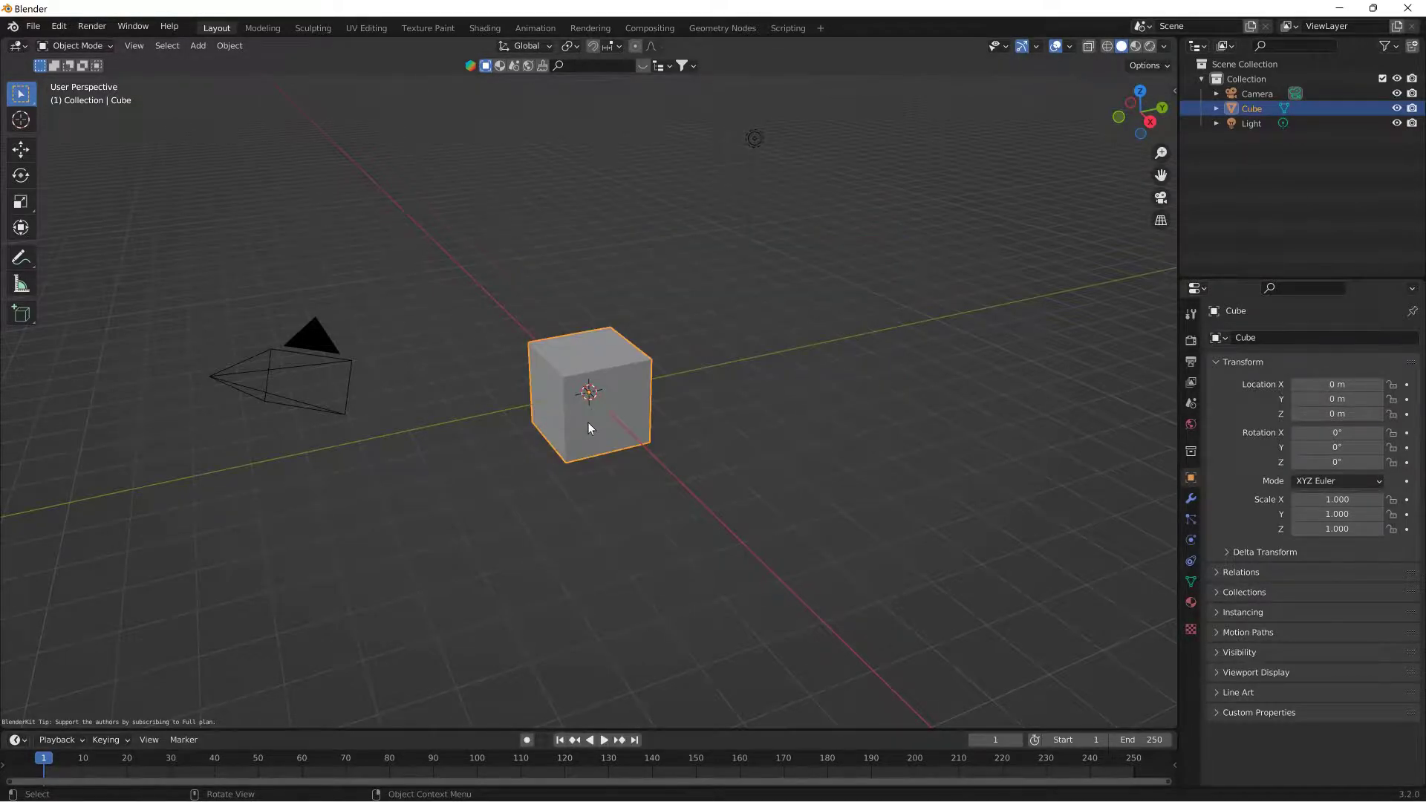
{"action": "key", "text": "Delete"}
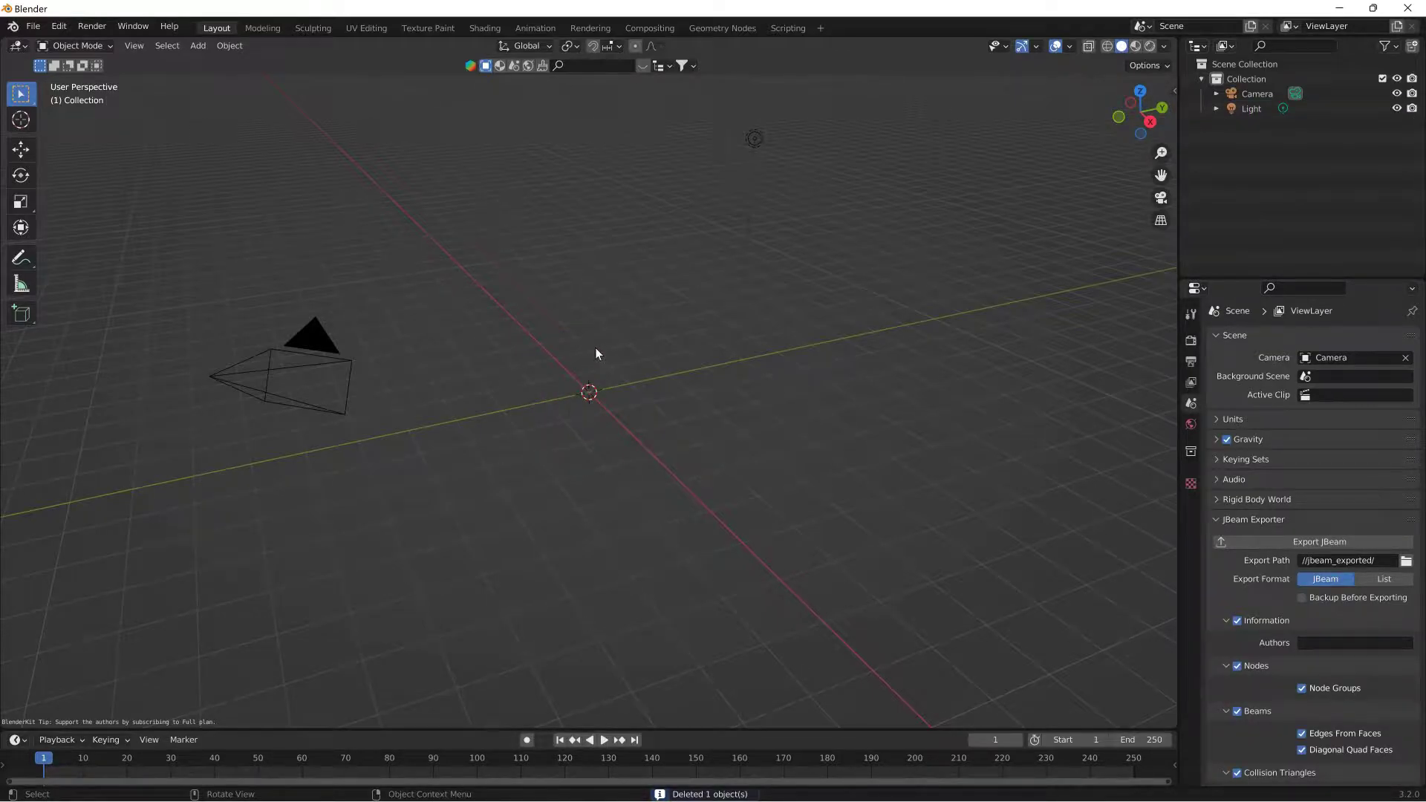
Step: Add a Path curve at the scene origin
{"action": "middle_click_drag", "start_coordinate": [595, 336], "coordinate": [725, 339]}
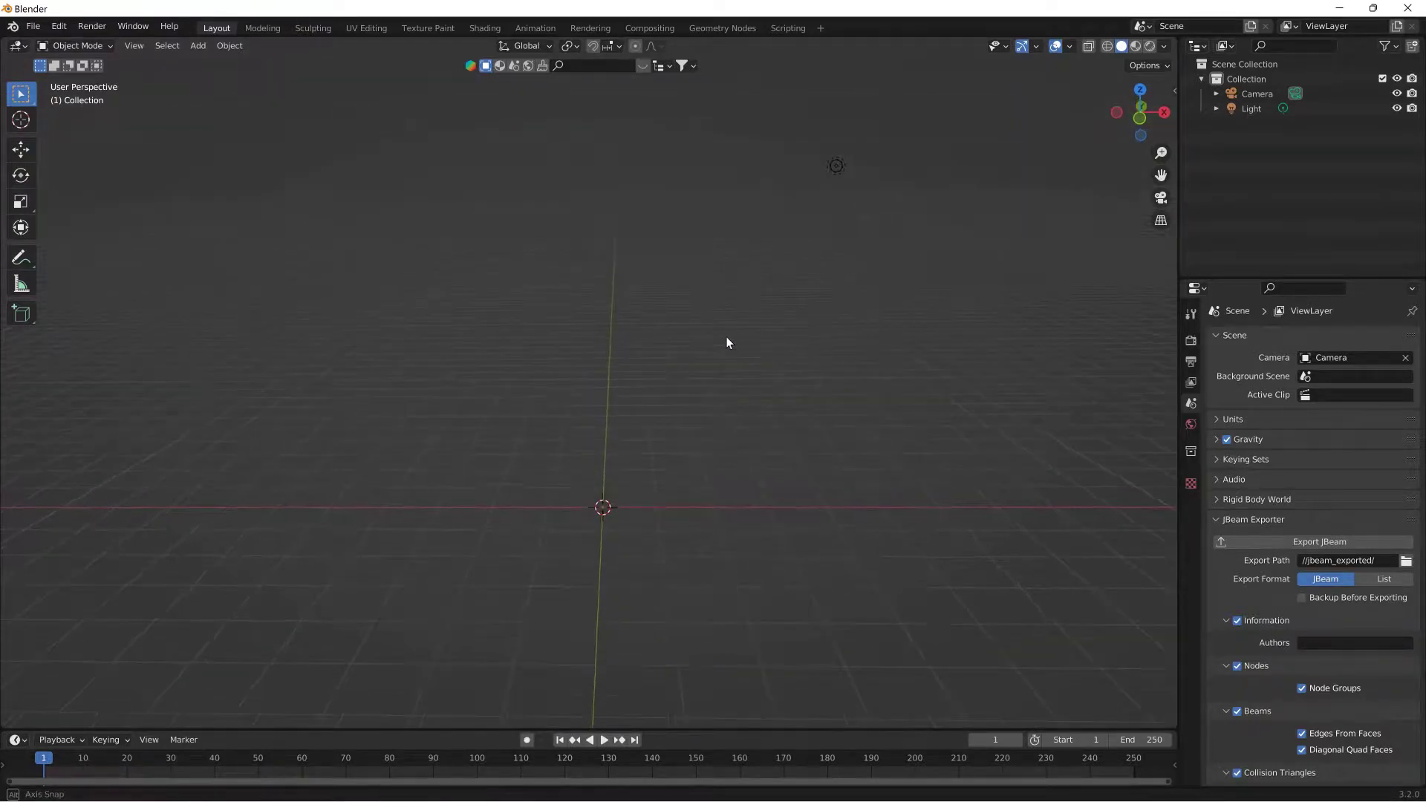
{"action": "left_click", "coordinate": [205, 48]}
{"action": "mouse_move", "coordinate": [225, 65]}
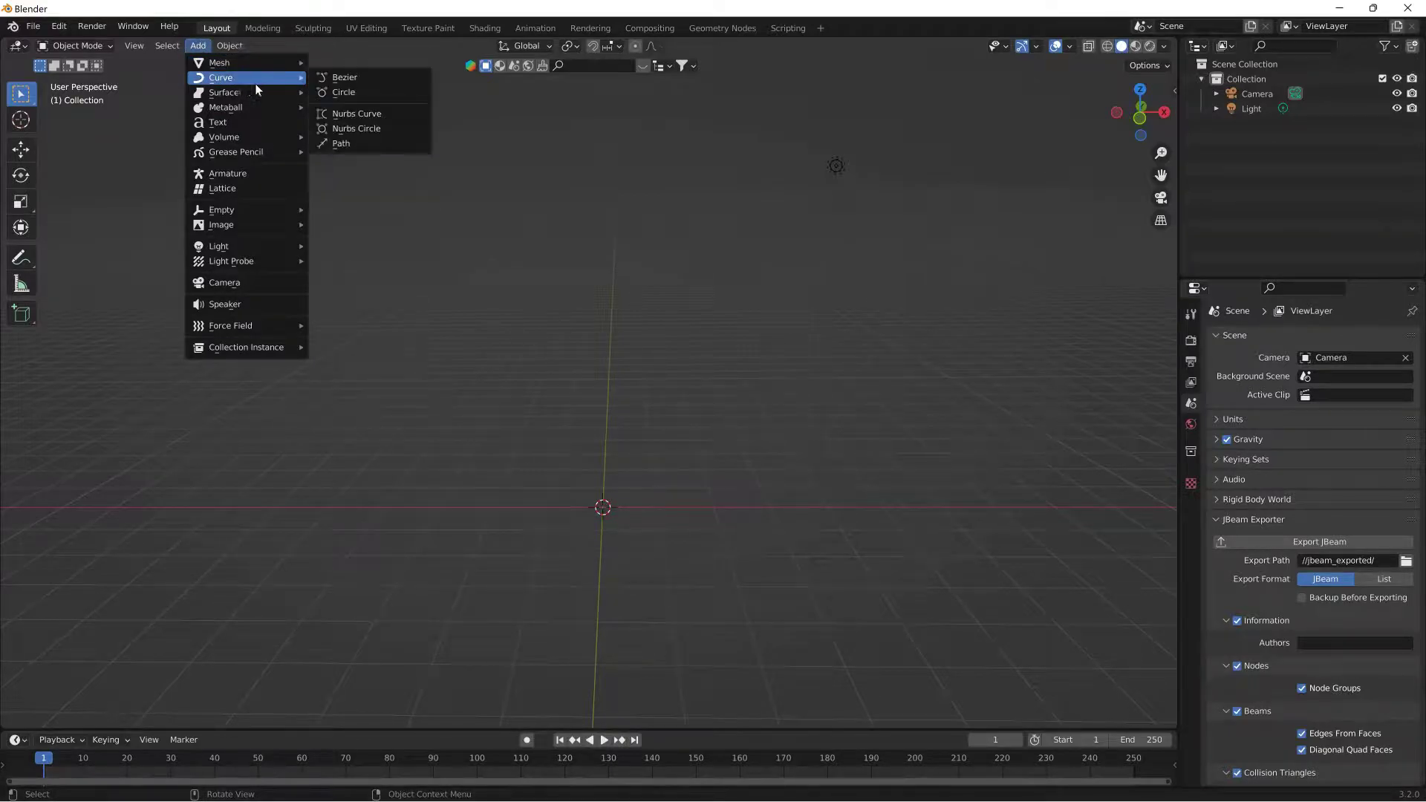
{"action": "left_click", "coordinate": [347, 147]}
Step: Enter Edit Mode on the path and switch to the front orthographic view
{"action": "middle_click_drag", "start_coordinate": [740, 565], "coordinate": [708, 588]}
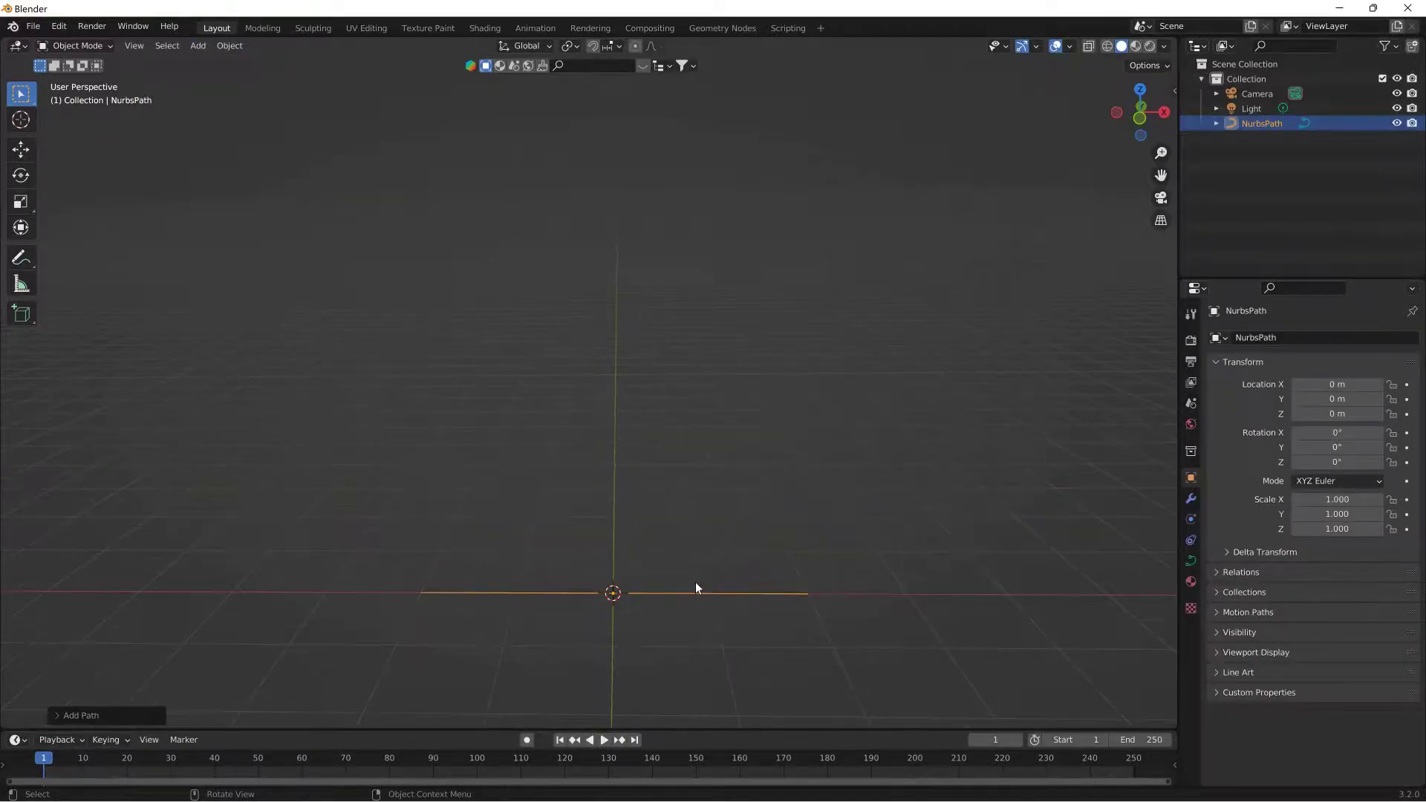
{"action": "left_click", "coordinate": [86, 47]}
{"action": "left_click", "coordinate": [88, 78]}
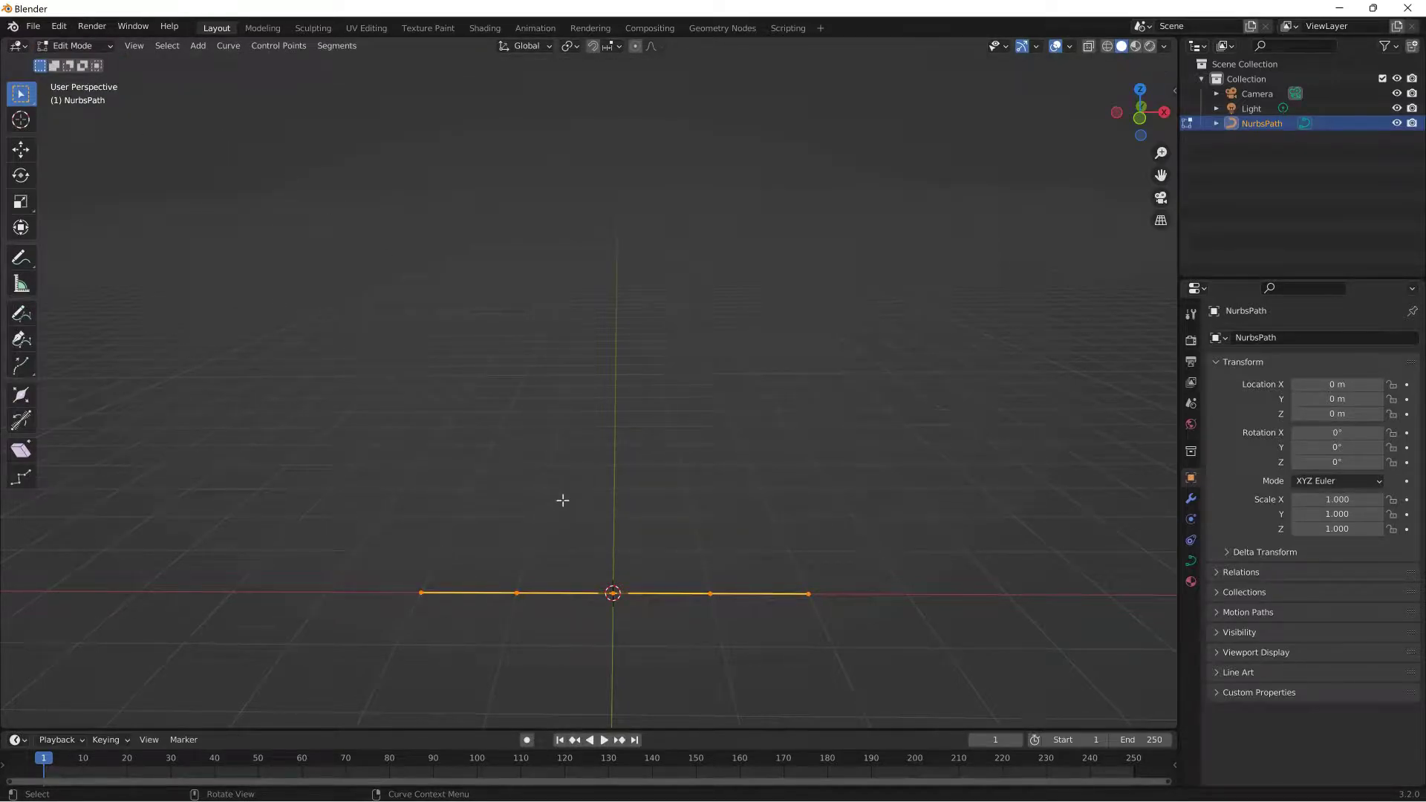
{"action": "left_click", "coordinate": [1138, 120]}
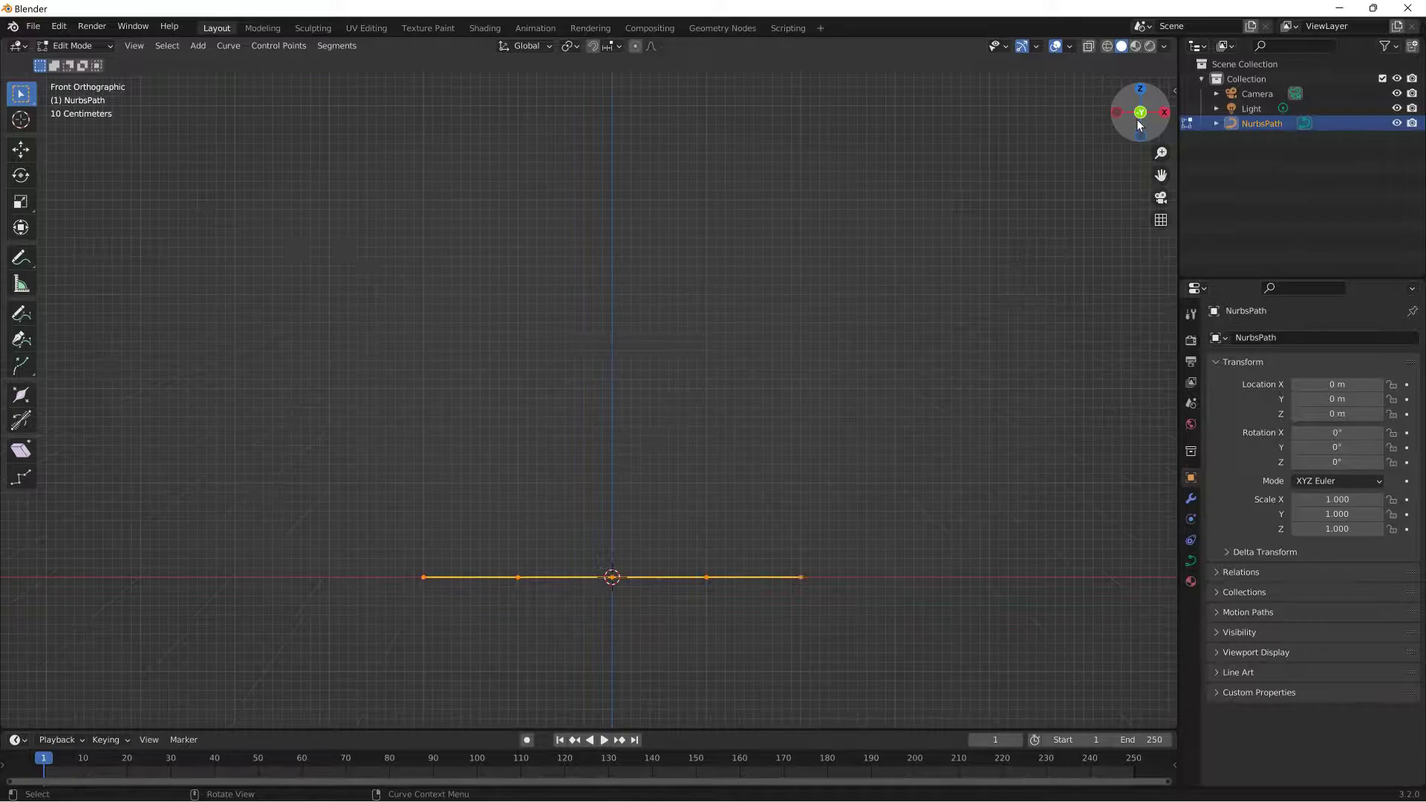
Step: Move the path's right end control point up and outward so the curve rises from the baseline
{"action": "left_click_drag", "start_coordinate": [763, 554], "coordinate": [844, 651]}
{"action": "scroll", "coordinate": [843, 650], "scroll_direction": "up", "scroll_amount": 2}
{"action": "middle_click_drag", "start_coordinate": [844, 639], "coordinate": [843, 483], "text": "shift"}
{"action": "left_click_drag", "start_coordinate": [851, 473], "coordinate": [936, 577]}
{"action": "key", "text": "g"}
{"action": "left_click", "coordinate": [954, 350]}
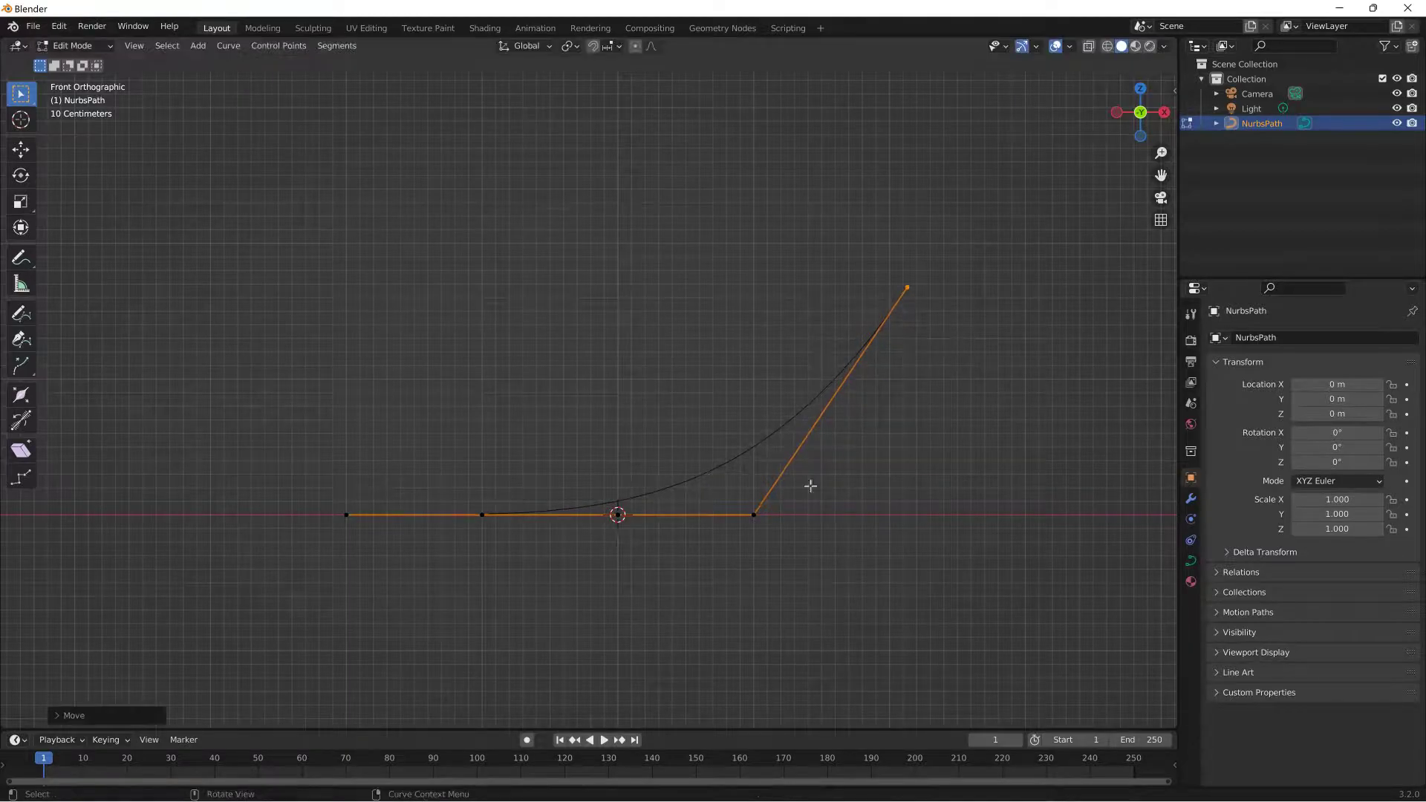
Step: Raise the second control point from the left, and move the left end point outward and well above it
{"action": "left_click_drag", "start_coordinate": [471, 550], "coordinate": [513, 466]}
{"action": "key", "text": "g"}
{"action": "left_click", "coordinate": [587, 170]}
{"action": "left_click_drag", "start_coordinate": [420, 582], "coordinate": [267, 446]}
{"action": "key", "text": "g"}
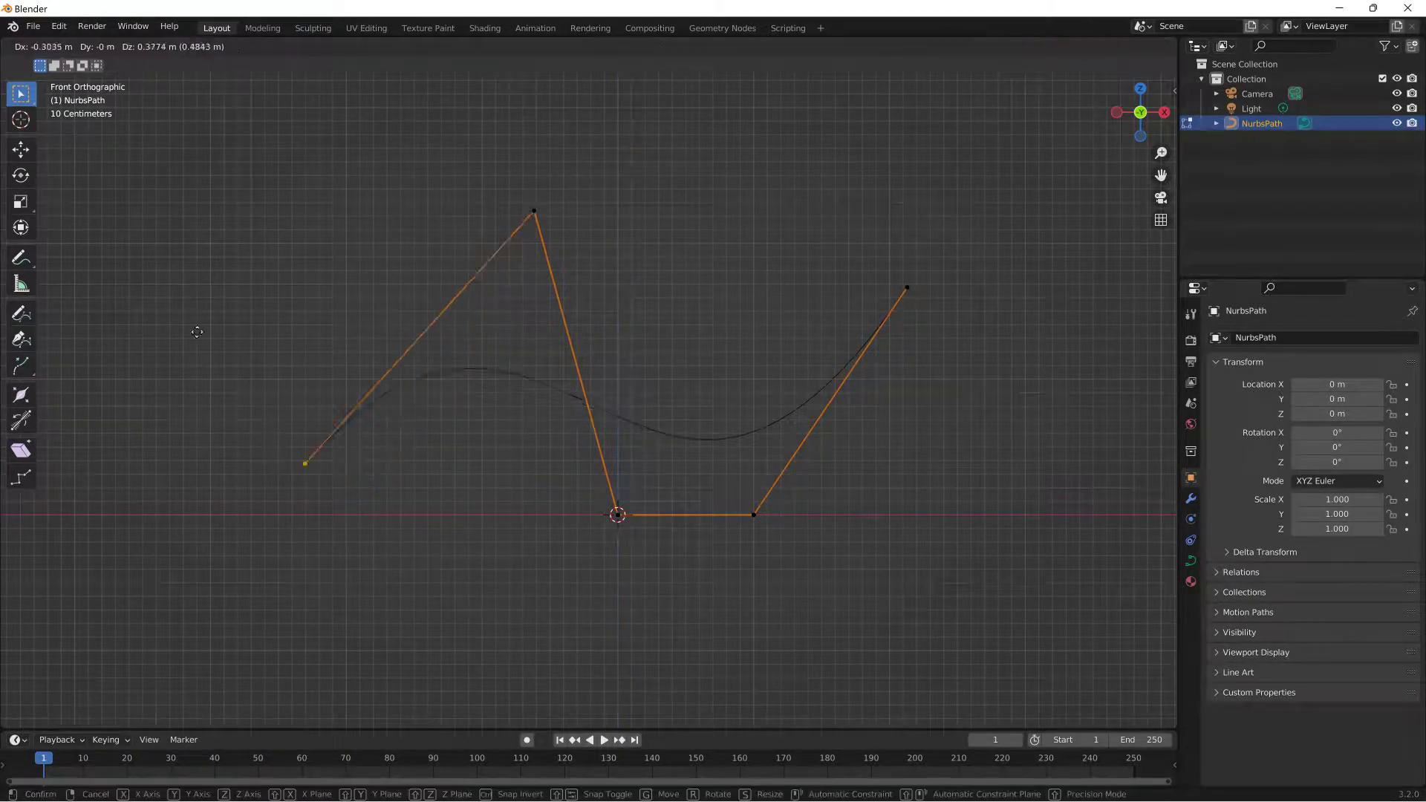
{"action": "left_click", "coordinate": [116, 657]}
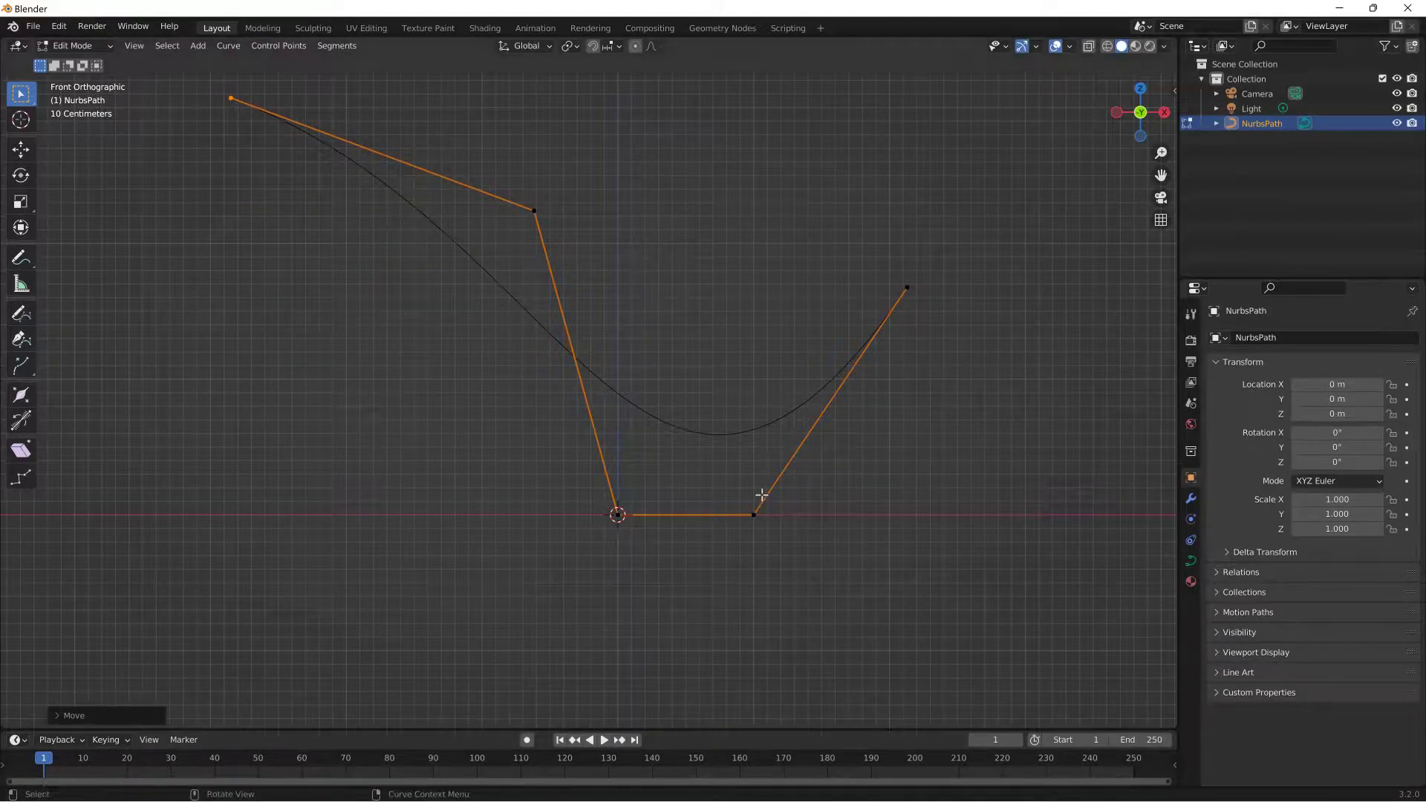
Step: Move the path's right end control point slightly farther outward to widen the valley
{"action": "left_click_drag", "start_coordinate": [892, 271], "coordinate": [947, 312]}
{"action": "key", "text": "g"}
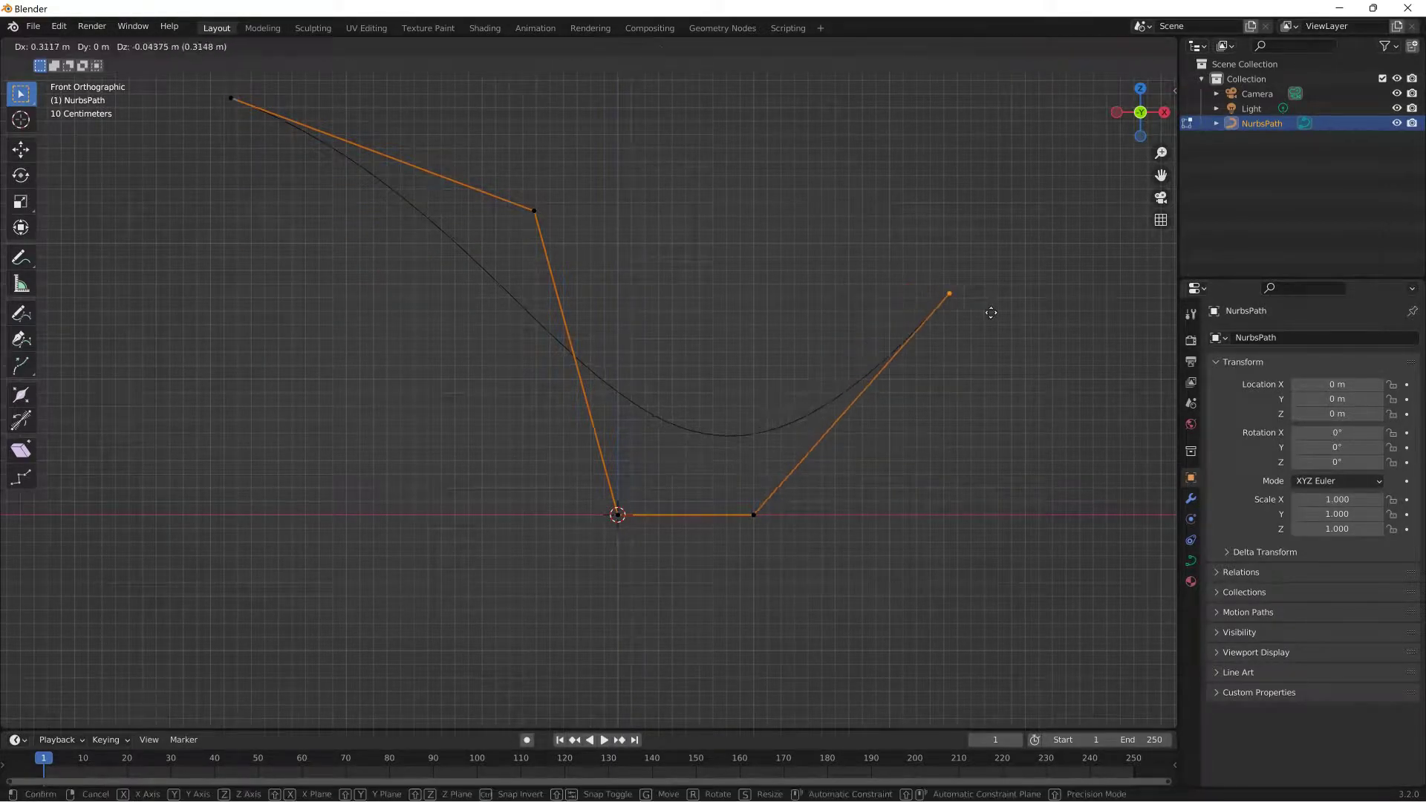
{"action": "left_click", "coordinate": [1016, 312]}
Step: Extrude three more control points from the right end, forming a low crest that drops and levels out
{"action": "middle_click_drag", "start_coordinate": [1054, 321], "coordinate": [701, 420], "text": "shift"}
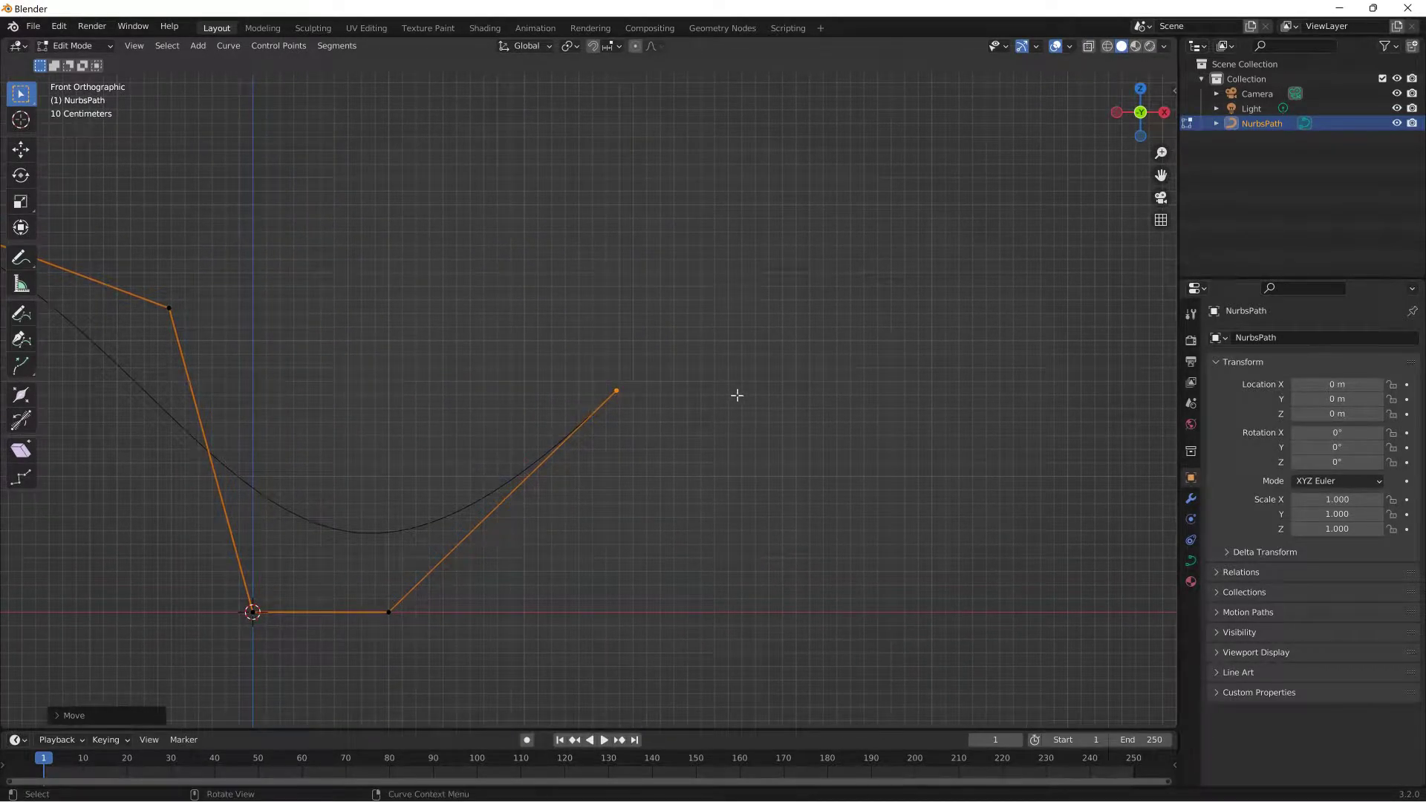
{"action": "key", "text": "e"}
{"action": "left_click", "coordinate": [932, 264]}
{"action": "key", "text": "e"}
{"action": "left_click", "coordinate": [1049, 372]}
{"action": "key", "text": "e"}
{"action": "left_click", "coordinate": [131, 374]}
Step: Extrude two more control points from the left end, climbing outward and then running almost level
{"action": "scroll", "coordinate": [194, 352], "scroll_direction": "down", "scroll_amount": 2}
{"action": "middle_click_drag", "start_coordinate": [226, 354], "coordinate": [594, 469], "text": "shift"}
{"action": "left_click_drag", "start_coordinate": [414, 344], "coordinate": [521, 404]}
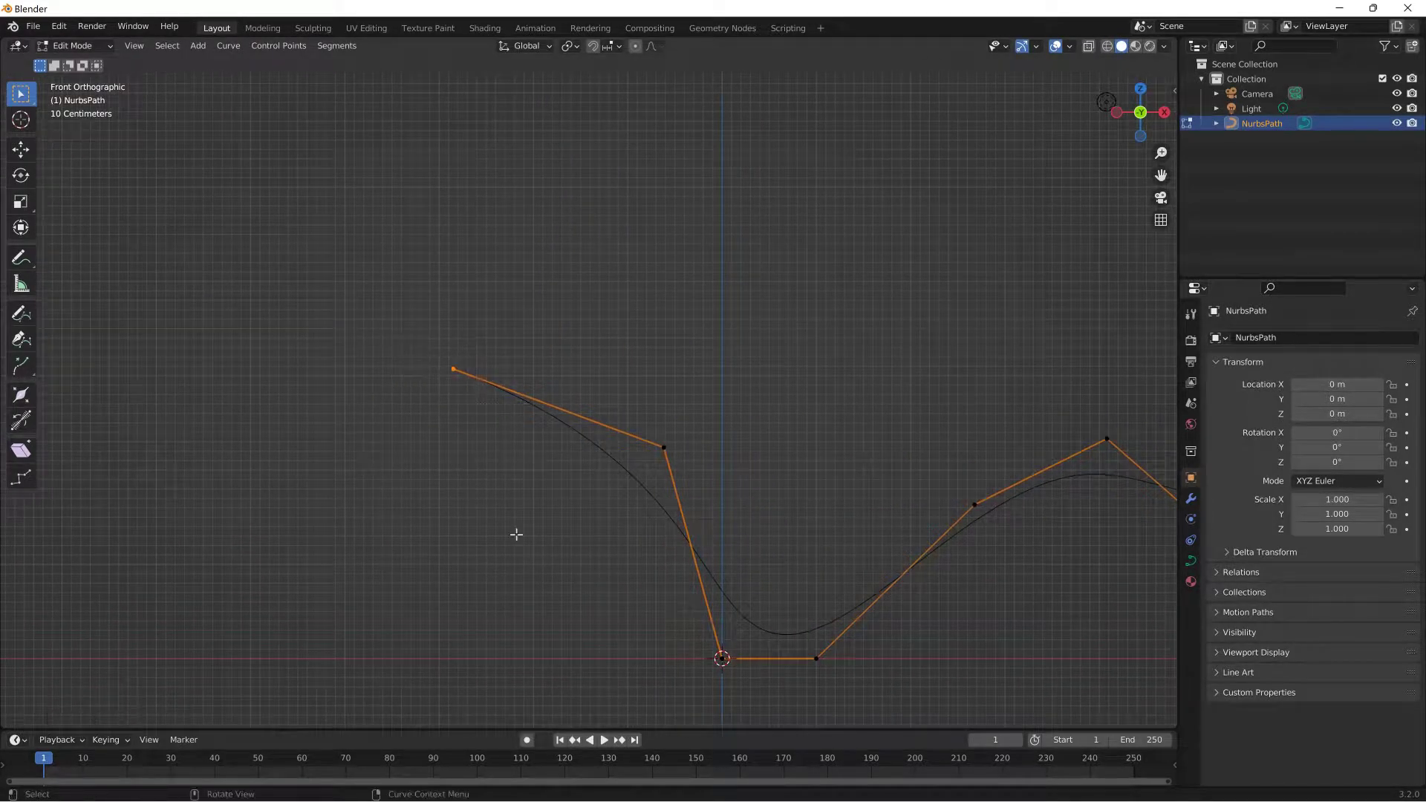
{"action": "key", "text": "e"}
{"action": "left_click", "coordinate": [314, 334]}
{"action": "key", "text": "e"}
{"action": "left_click", "coordinate": [118, 332]}
Step: Try extruding the path's left end sideways out of the front plane, and undo that extrusion
{"action": "middle_click_drag", "start_coordinate": [732, 322], "coordinate": [818, 353]}
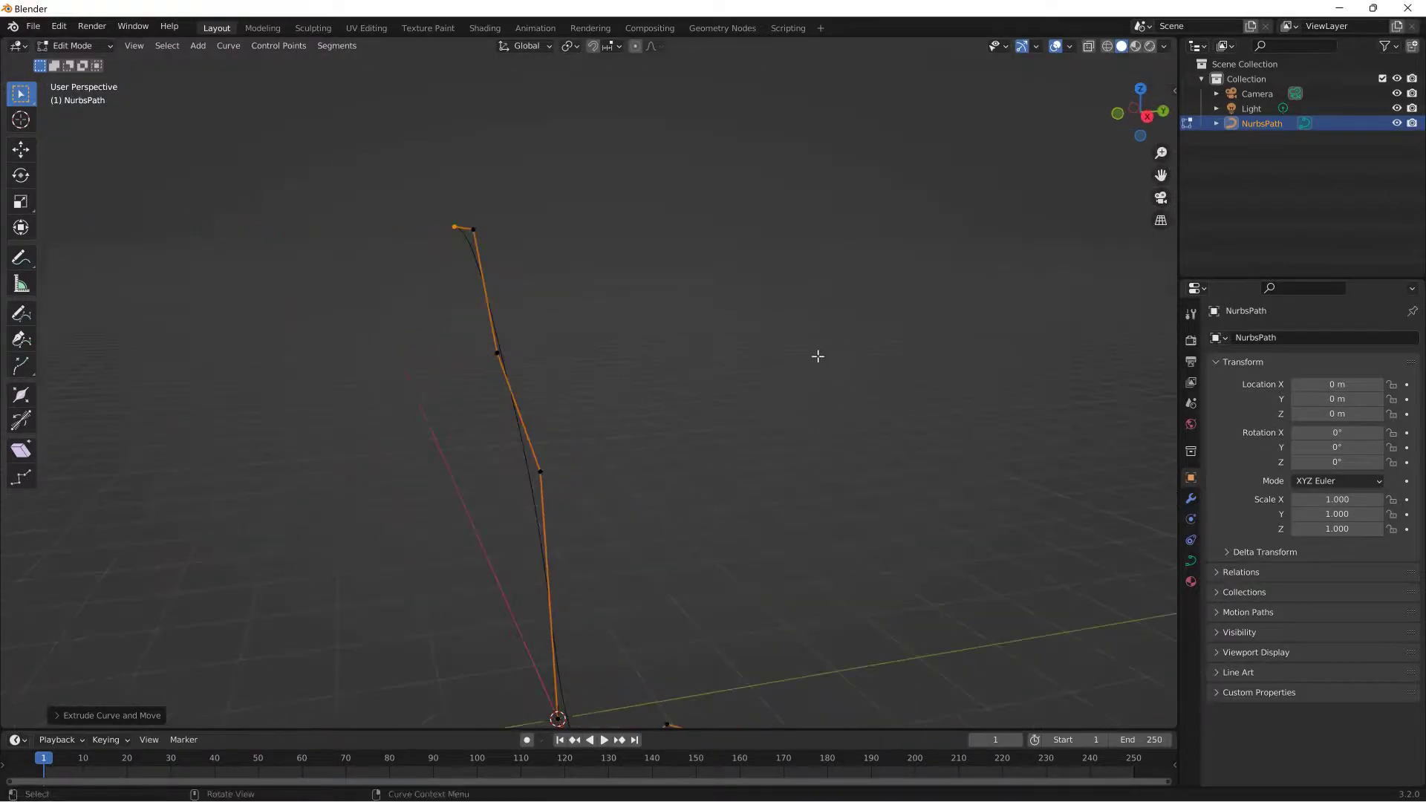
{"action": "key", "text": "e"}
{"action": "middle_click_drag", "start_coordinate": [740, 186], "coordinate": [720, 220]}
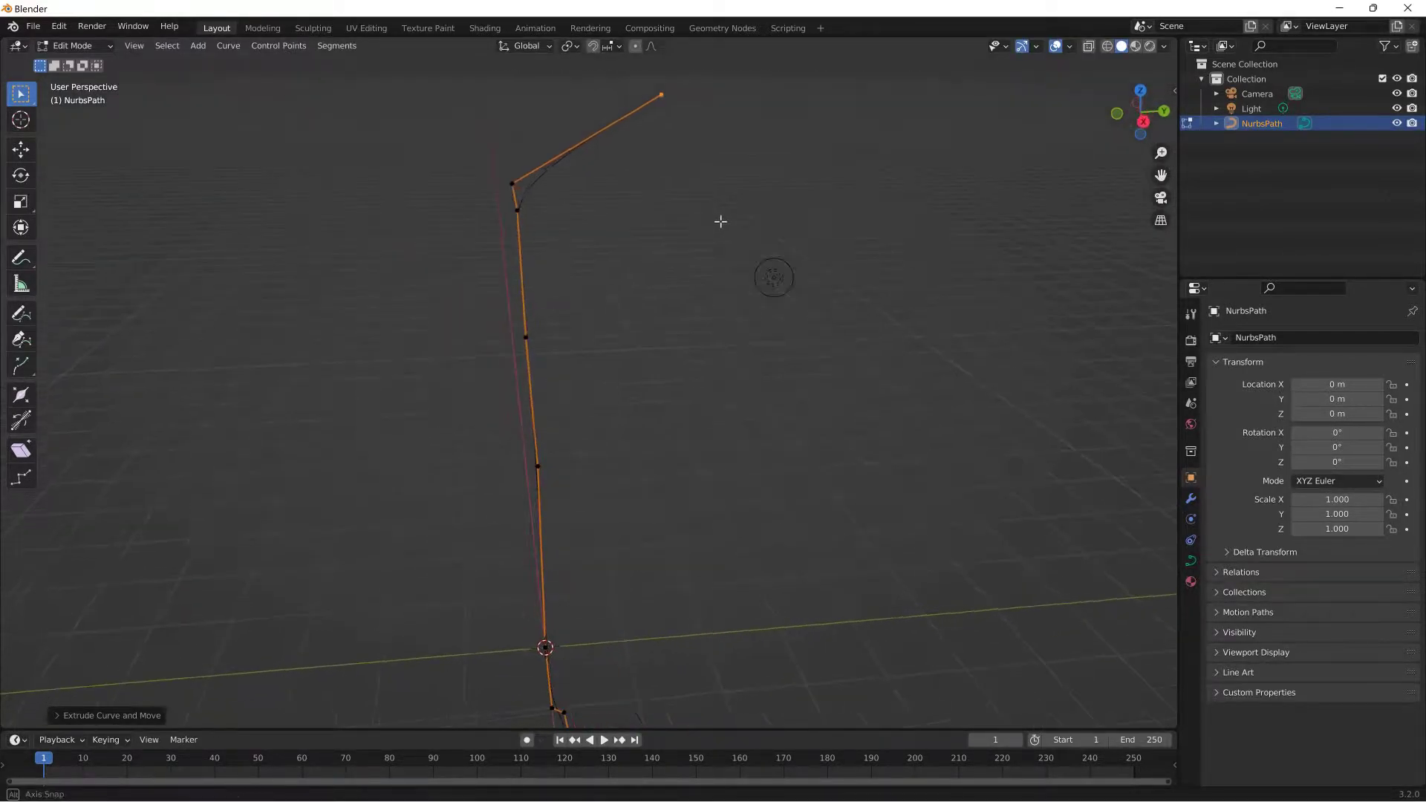
{"action": "left_click", "coordinate": [1045, 146]}
{"action": "middle_click_drag", "start_coordinate": [975, 190], "coordinate": [959, 197]}
{"action": "key", "text": "ctrl+z"}
{"action": "key", "text": "ctrl+z"}
{"action": "key", "text": "ctrl+z"}
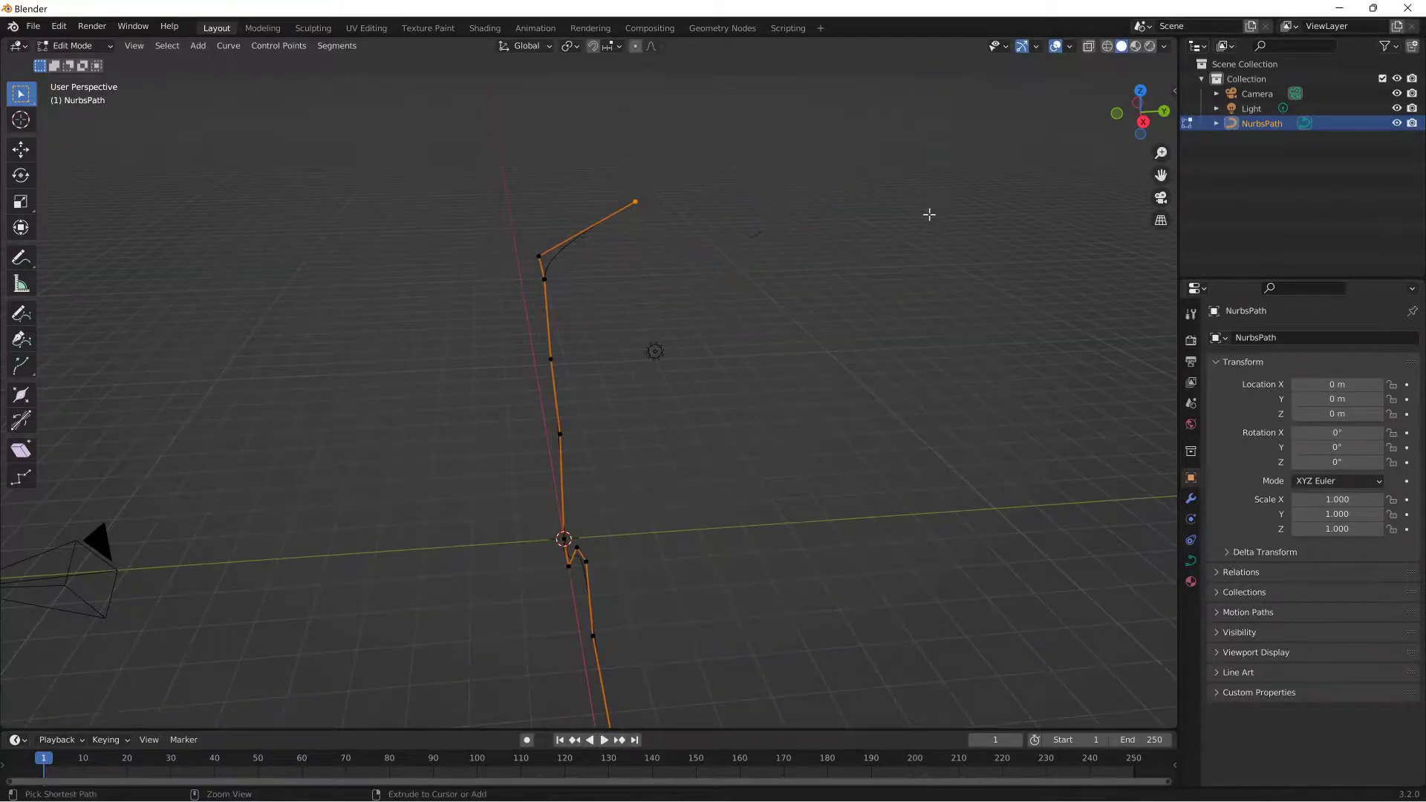
Step: Return to Object Mode and convert the finished path curve to a mesh
{"action": "middle_click_drag", "start_coordinate": [699, 218], "coordinate": [833, 189]}
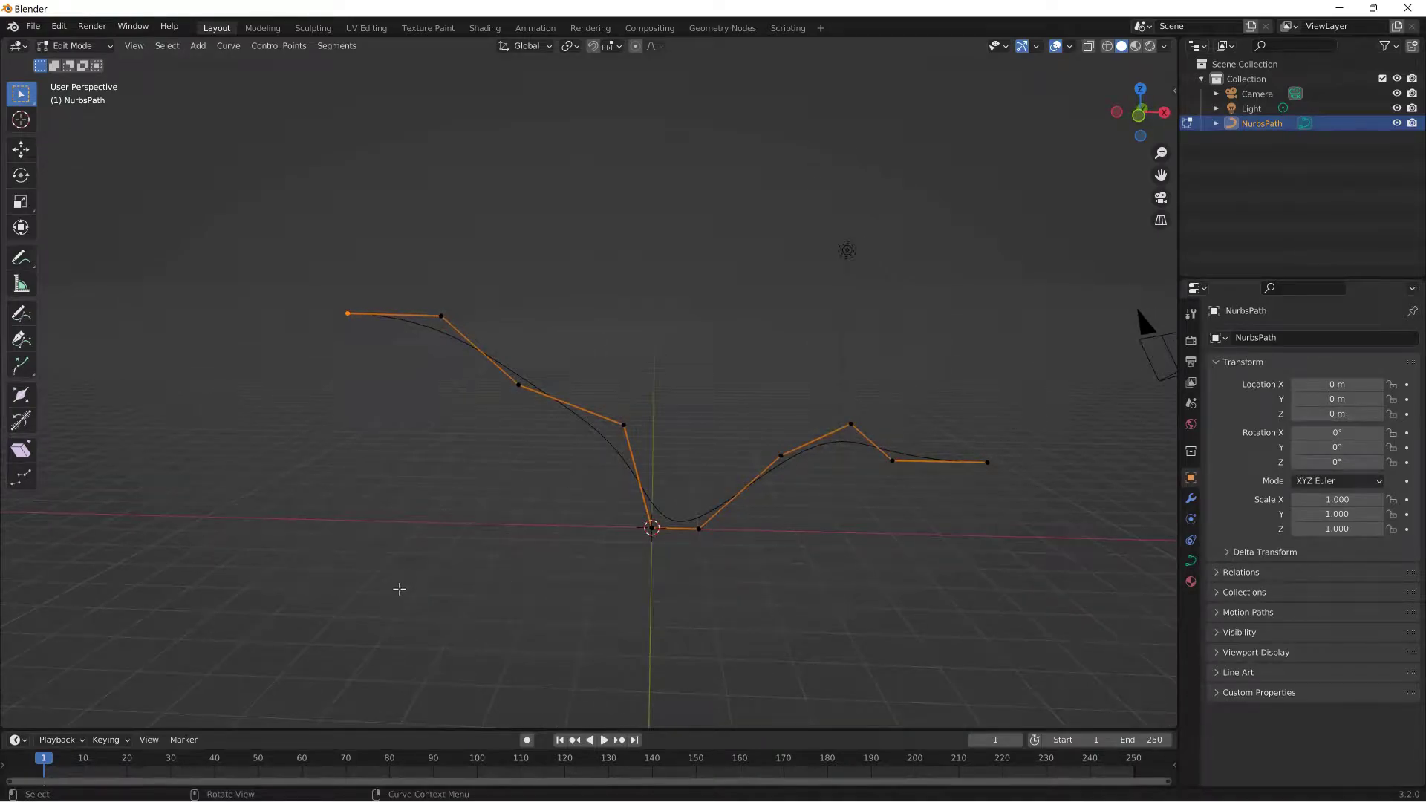
{"action": "left_click_drag", "start_coordinate": [930, 426], "coordinate": [999, 488]}
{"action": "left_click", "coordinate": [80, 46]}
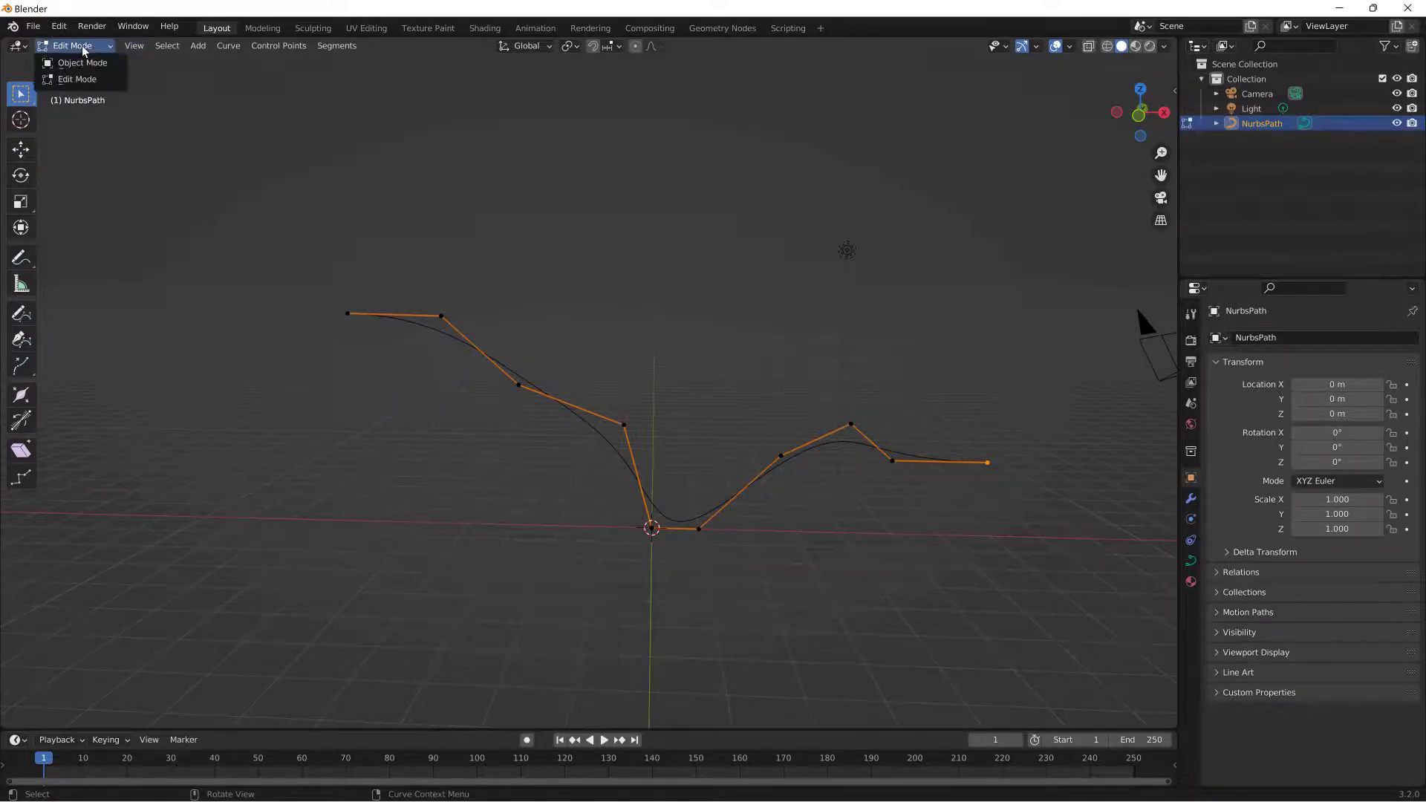
{"action": "left_click", "coordinate": [82, 64]}
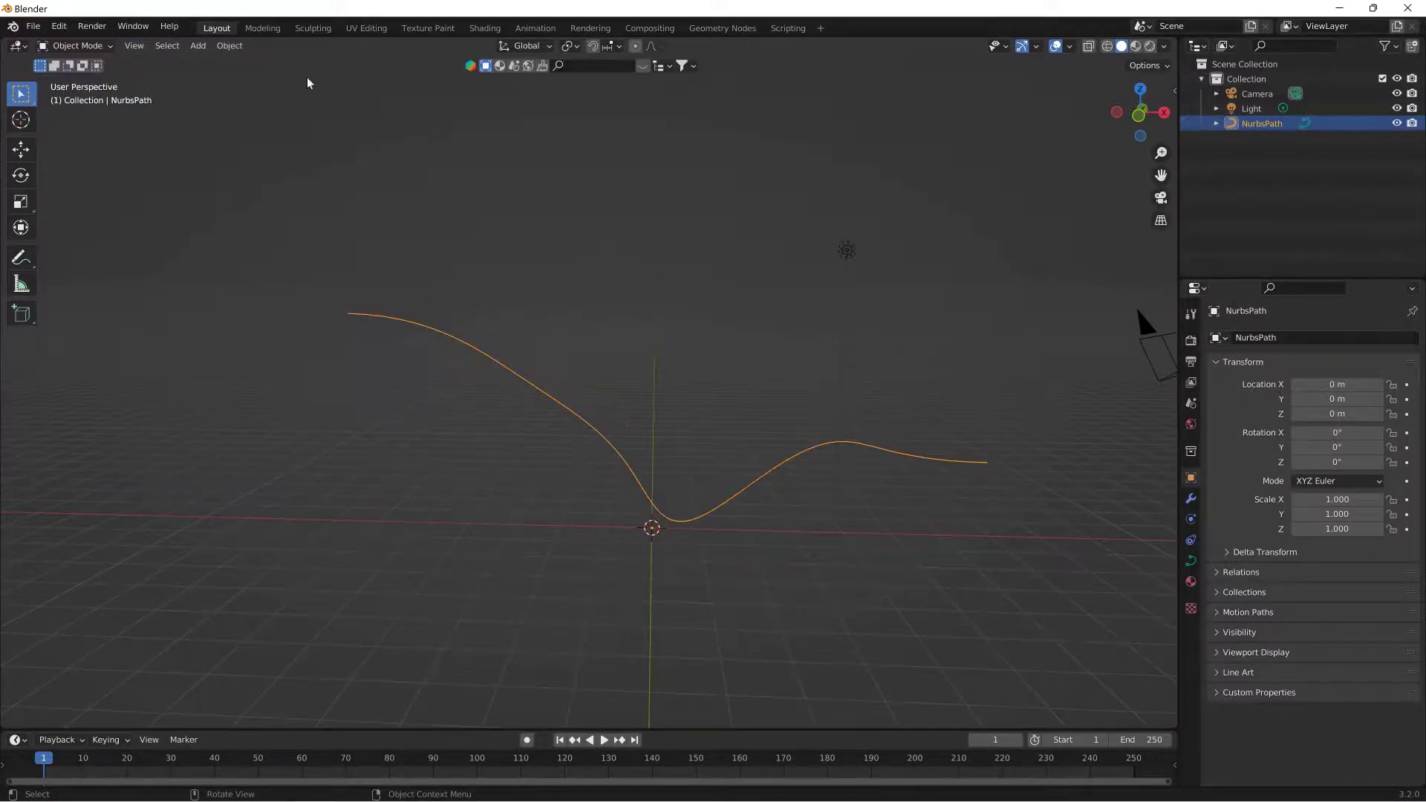
{"action": "right_click", "coordinate": [542, 397]}
{"action": "mouse_move", "coordinate": [539, 470]}
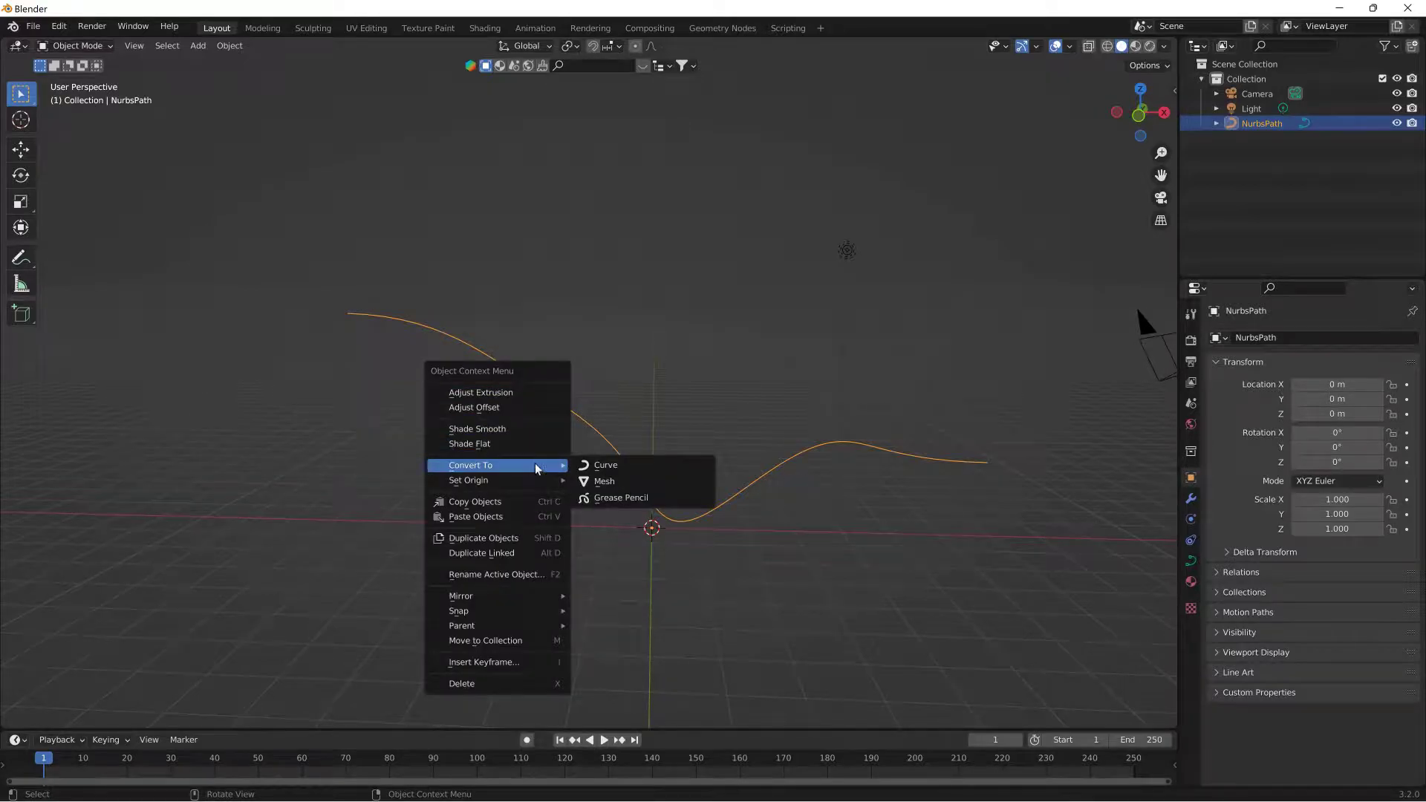
{"action": "left_click", "coordinate": [603, 483]}
Step: Enter Edit Mode on the converted path mesh and select all of its vertices
{"action": "middle_click_drag", "start_coordinate": [660, 443], "coordinate": [594, 416]}
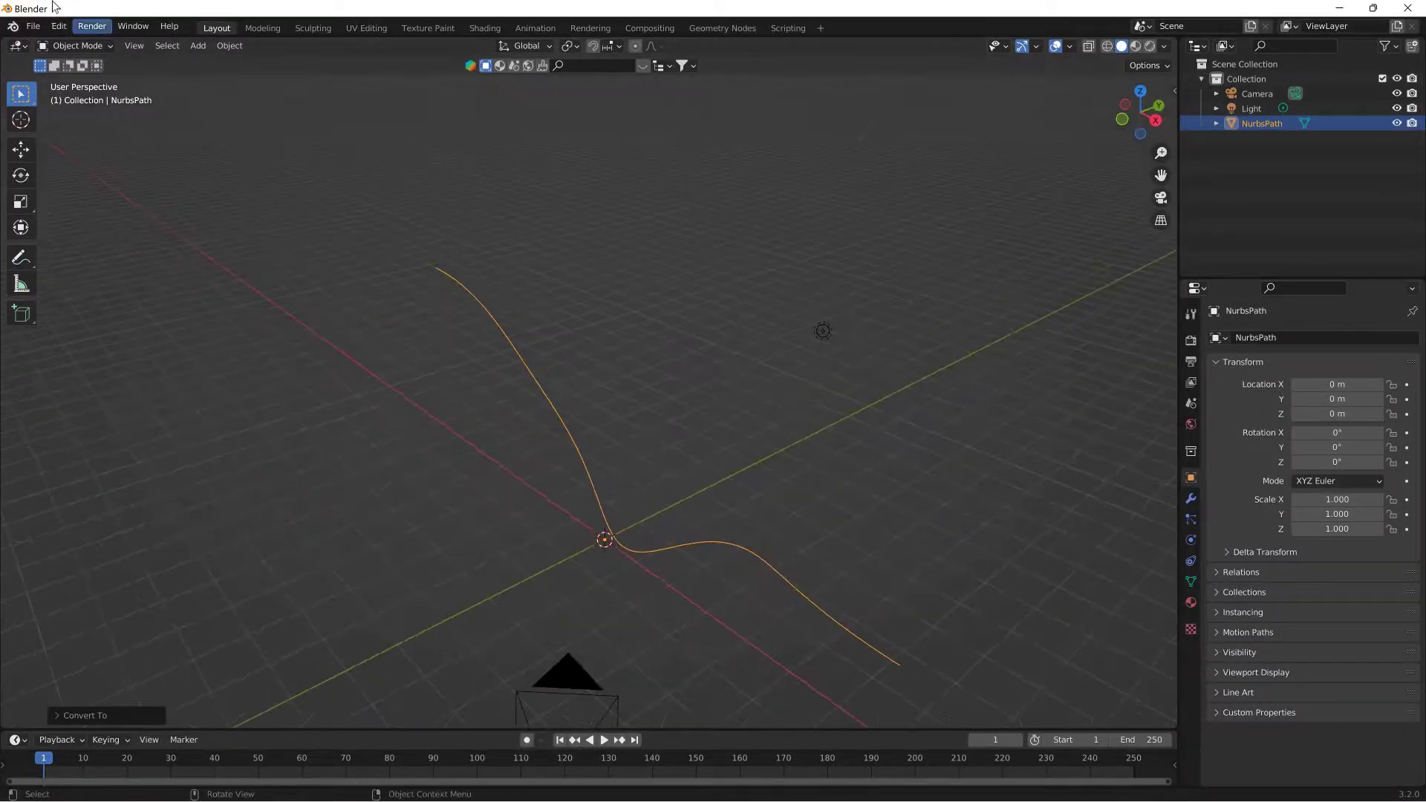
{"action": "left_click", "coordinate": [59, 46]}
{"action": "left_click", "coordinate": [70, 74]}
{"action": "middle_click_drag", "start_coordinate": [678, 298], "coordinate": [594, 238]}
{"action": "scroll", "coordinate": [803, 354], "scroll_direction": "up", "scroll_amount": 5}
{"action": "middle_click_drag", "start_coordinate": [790, 274], "coordinate": [741, 371], "text": "shift"}
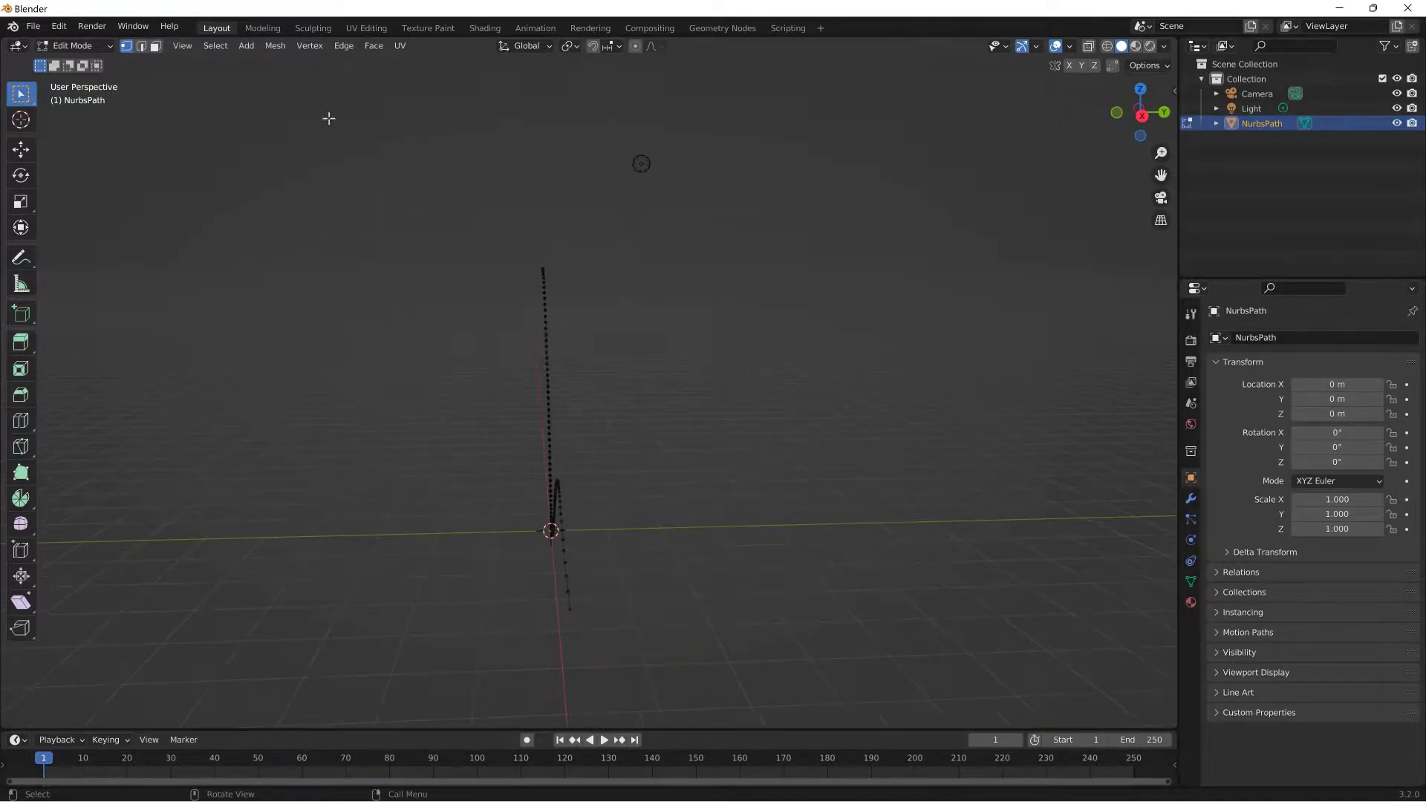
{"action": "key", "text": "a"}
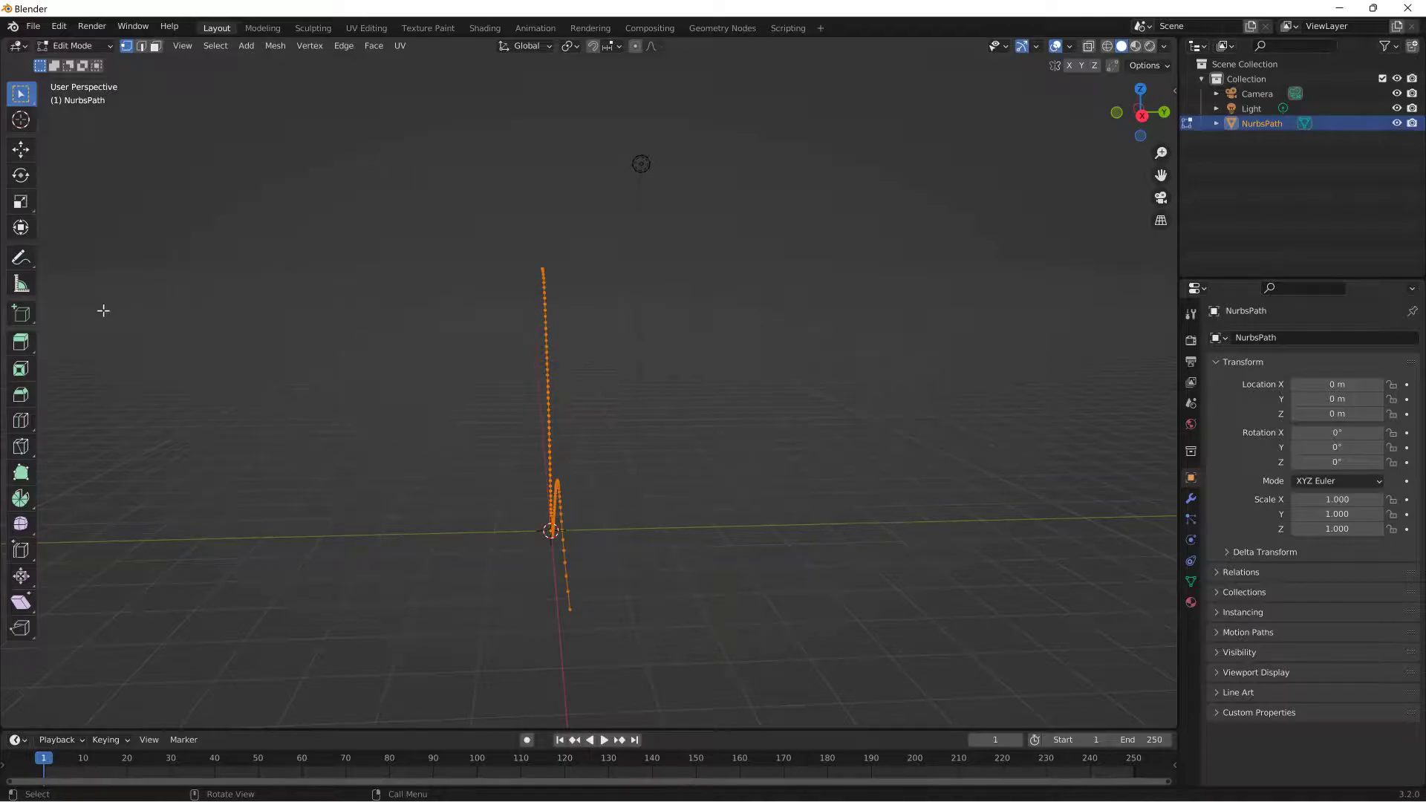
Step: Extrude the selected profile along the Y axis into a wide ribbon, using Extrude Region in XYZ mode
{"action": "left_click", "coordinate": [23, 346]}
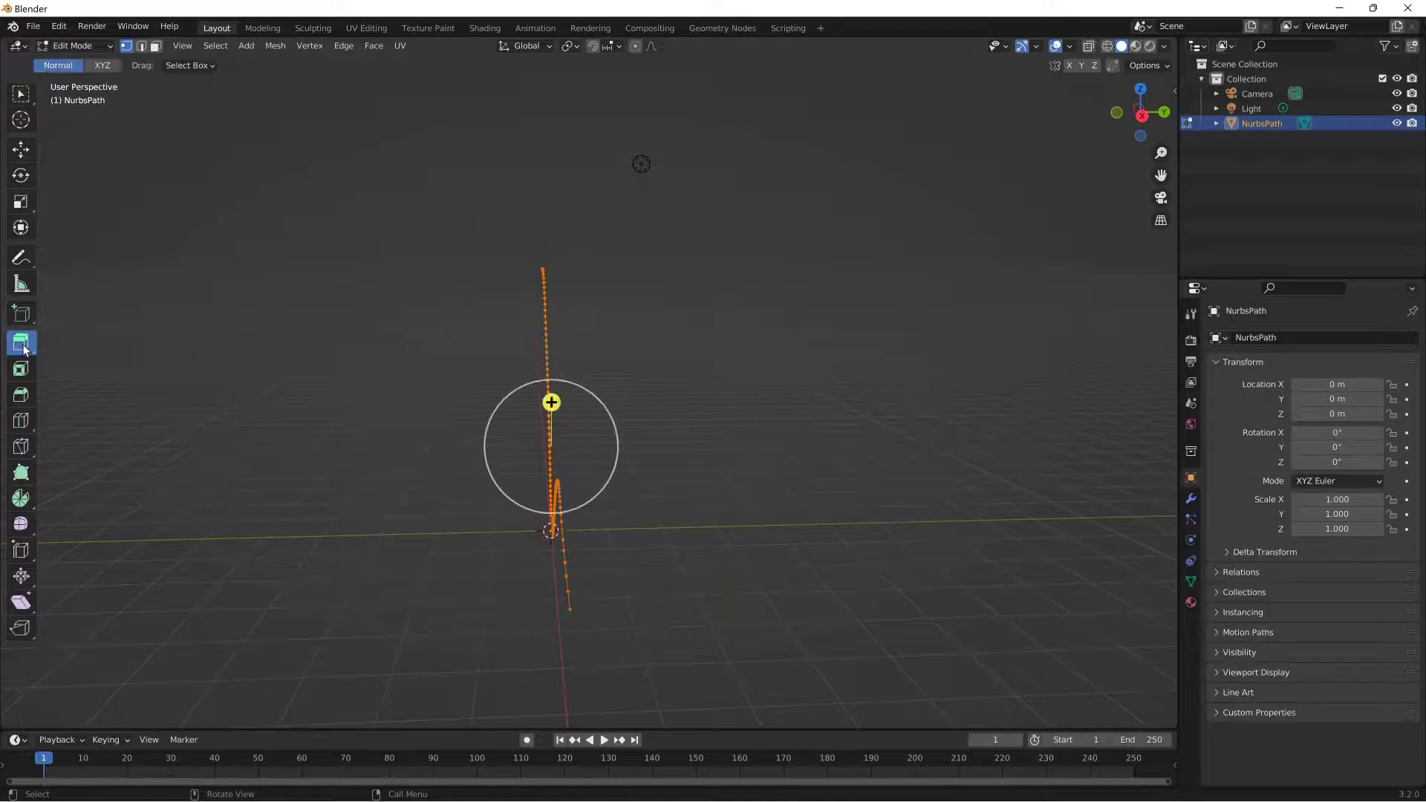
{"action": "left_click", "coordinate": [104, 66]}
{"action": "mouse_move", "coordinate": [606, 446]}
{"action": "left_mouse_down"}
{"action": "mouse_move", "coordinate": [805, 452]}
{"action": "mouse_move", "coordinate": [795, 445]}
{"action": "left_mouse_up"}
Step: Turn on proportional editing and return to the front orthographic view with the Select Box tool active
{"action": "mouse_move", "coordinate": [923, 420]}
{"action": "middle_mouse_down"}
{"action": "mouse_move", "coordinate": [774, 469]}
{"action": "mouse_move", "coordinate": [1057, 427]}
{"action": "middle_mouse_up"}
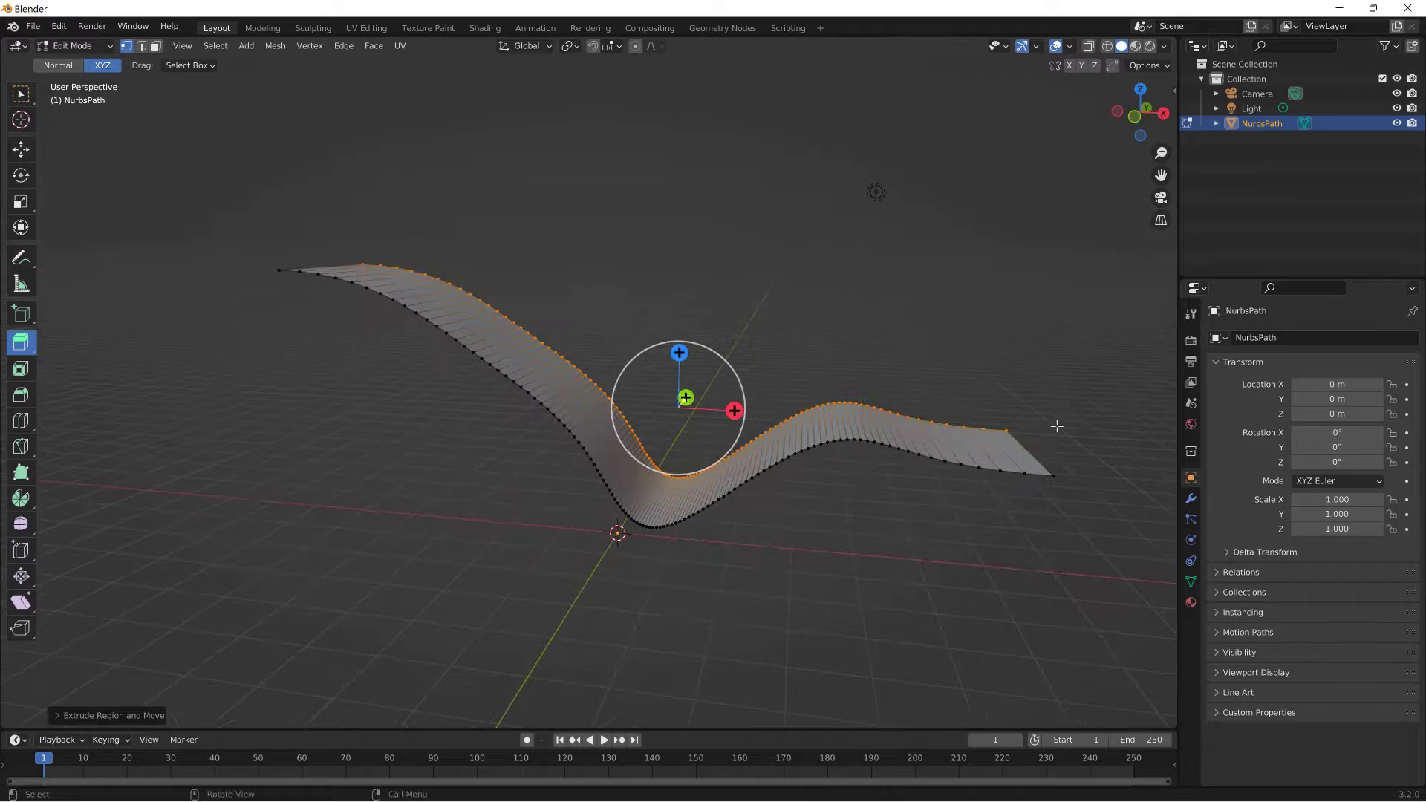
{"action": "middle_click_drag", "start_coordinate": [671, 508], "coordinate": [666, 513]}
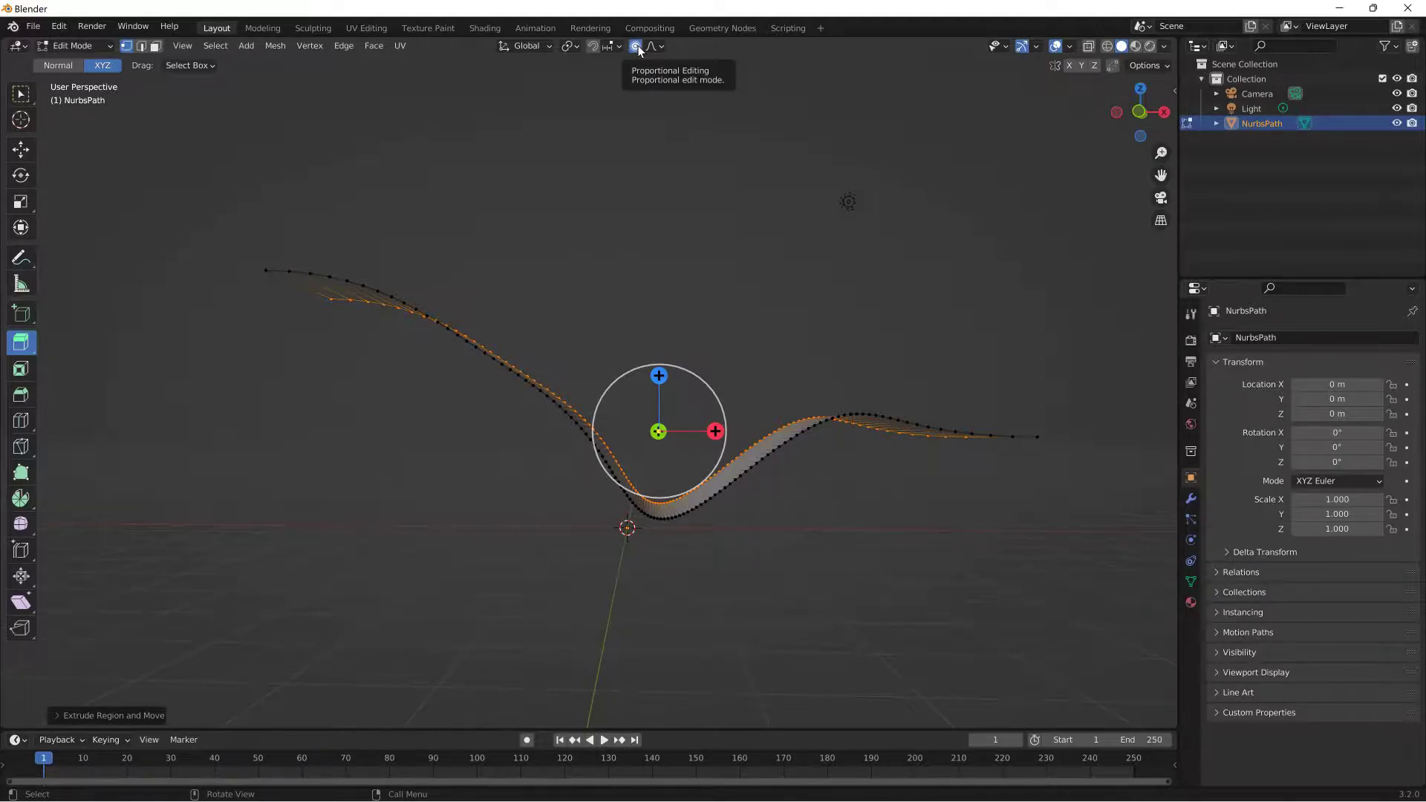
{"action": "left_click", "coordinate": [1142, 112]}
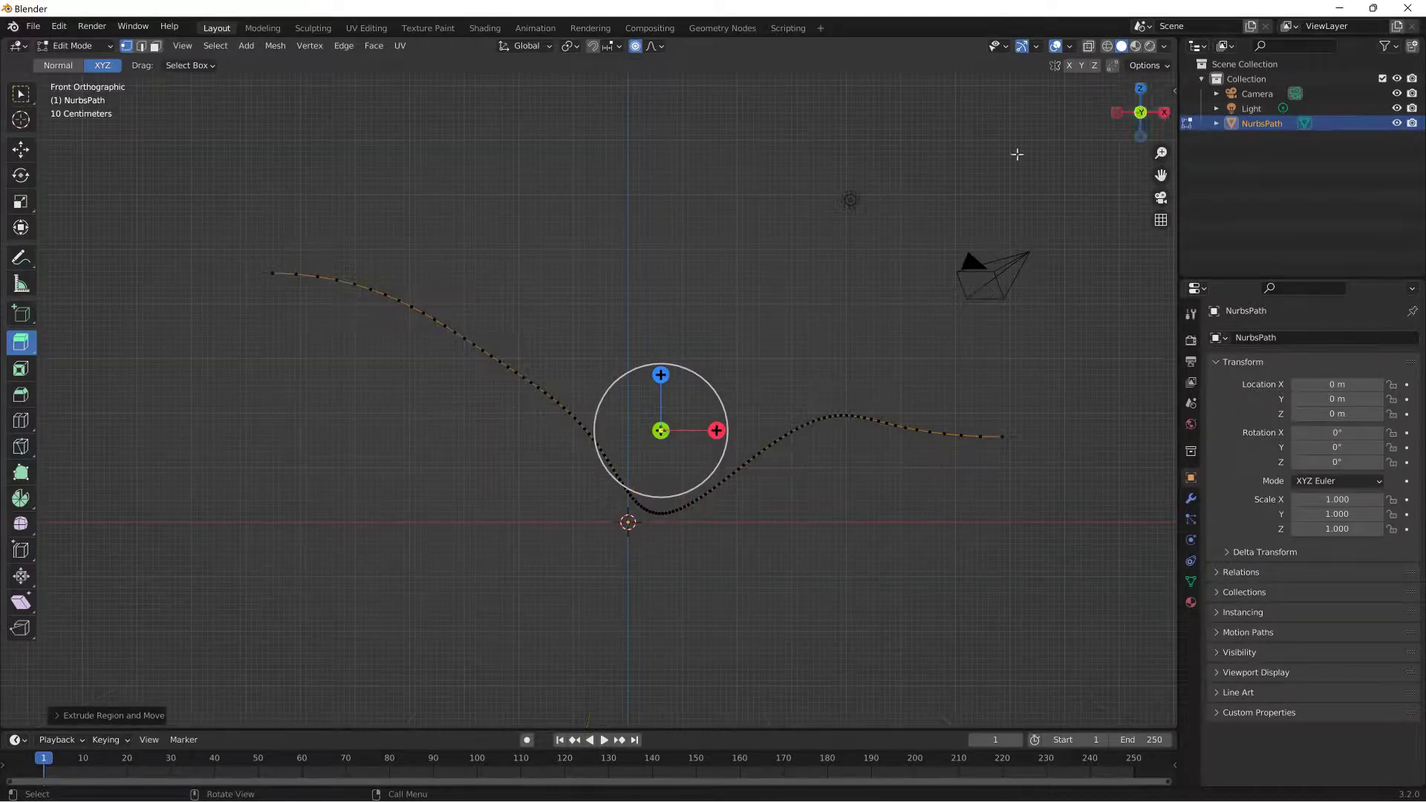
{"action": "left_click", "coordinate": [22, 97]}
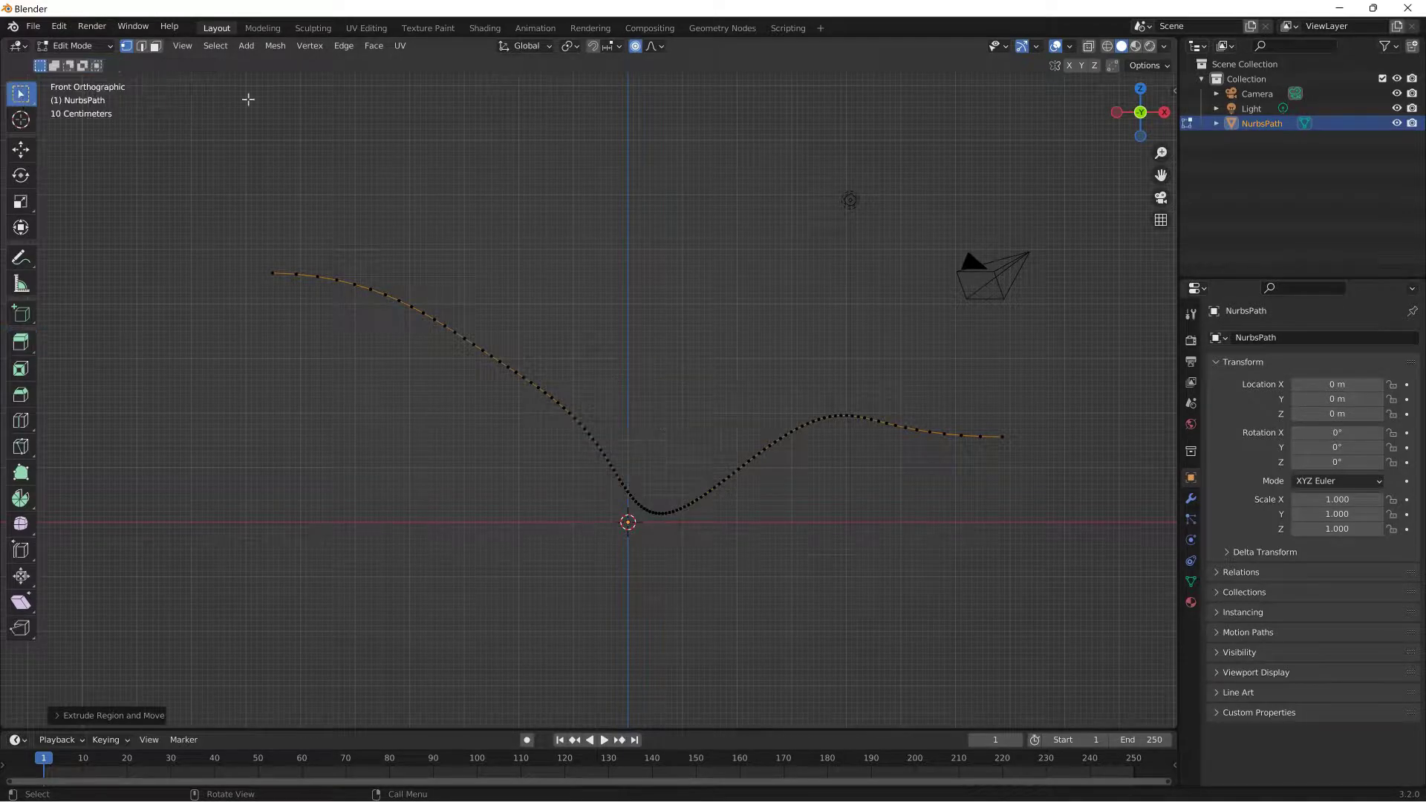
{"action": "left_click_drag", "start_coordinate": [683, 551], "coordinate": [629, 462]}
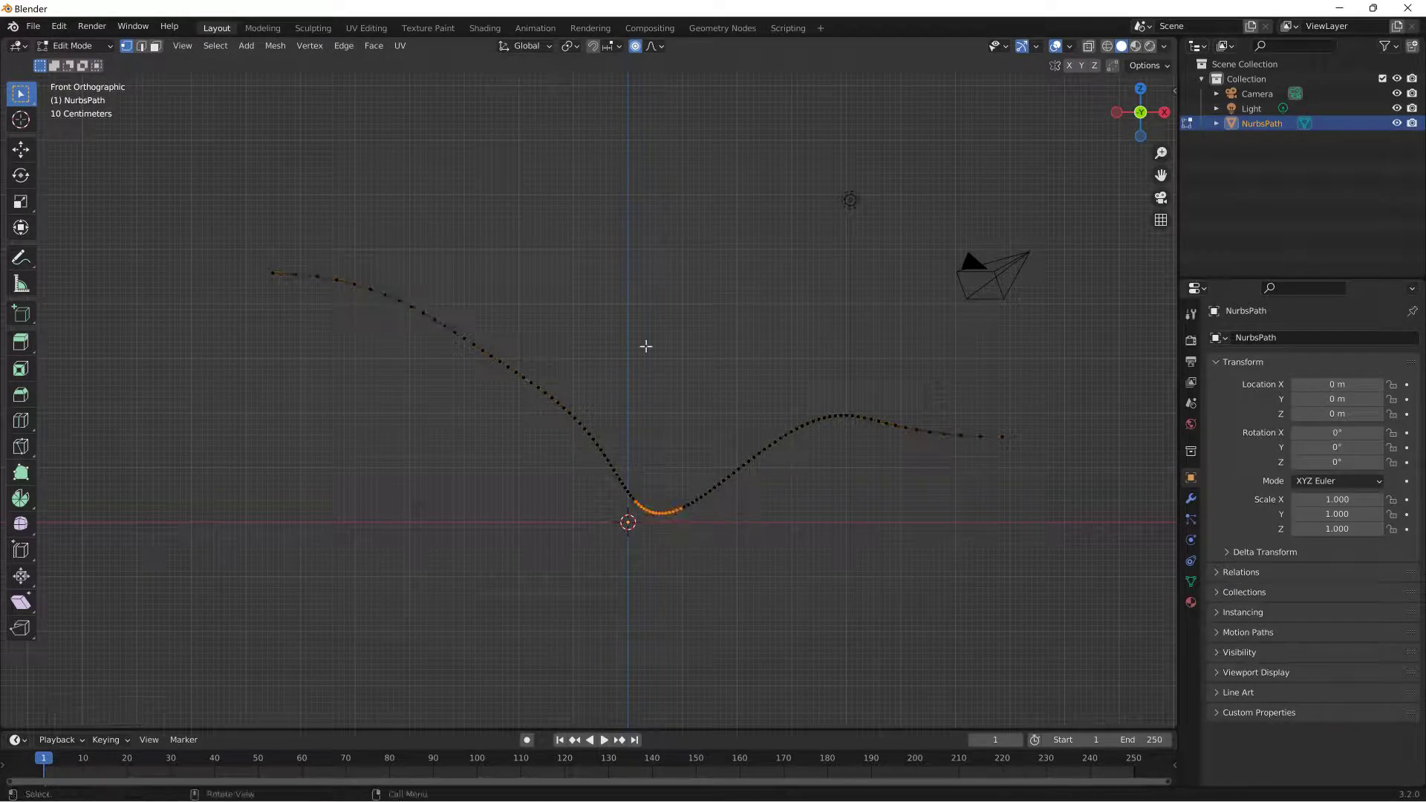
{"action": "key", "text": "g"}
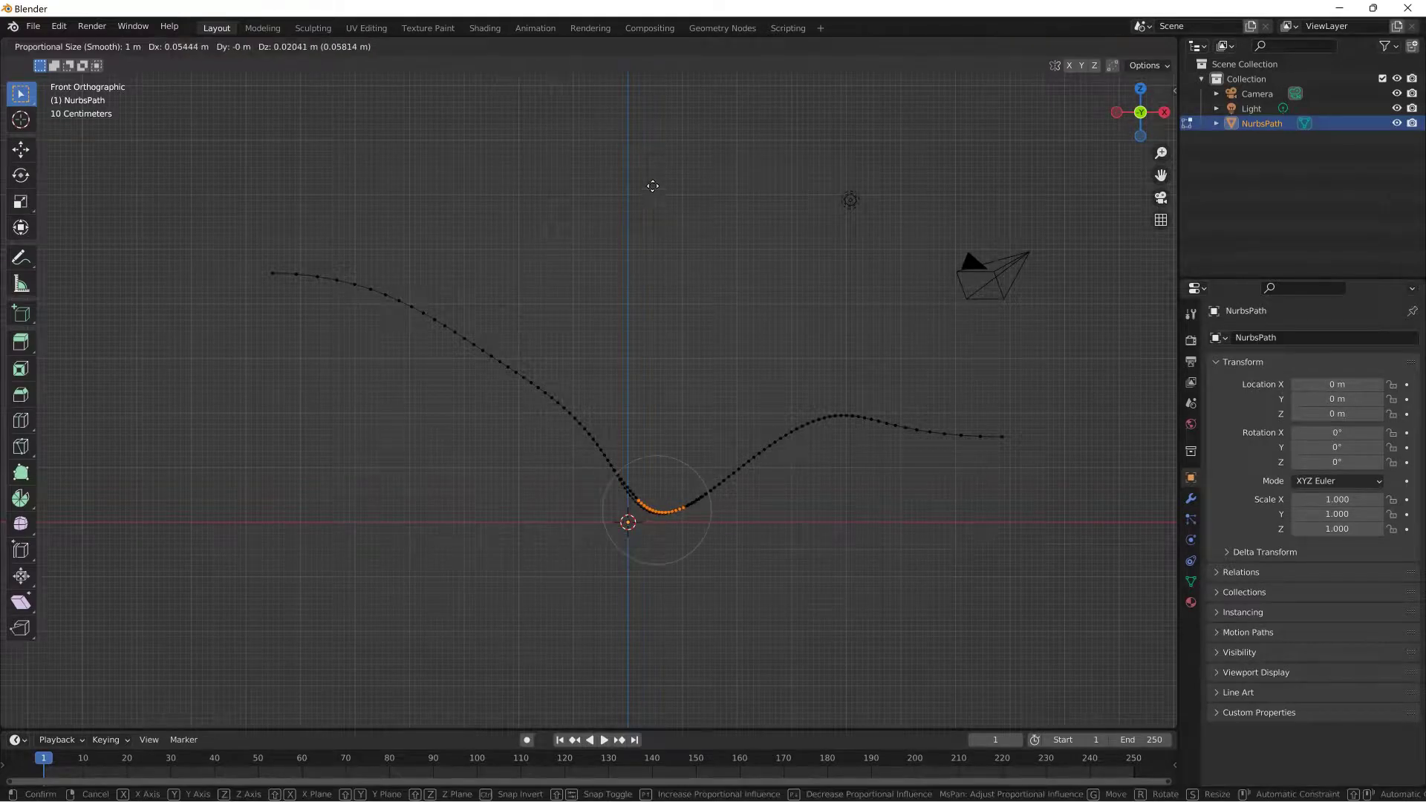
{"action": "key", "text": "Escape"}
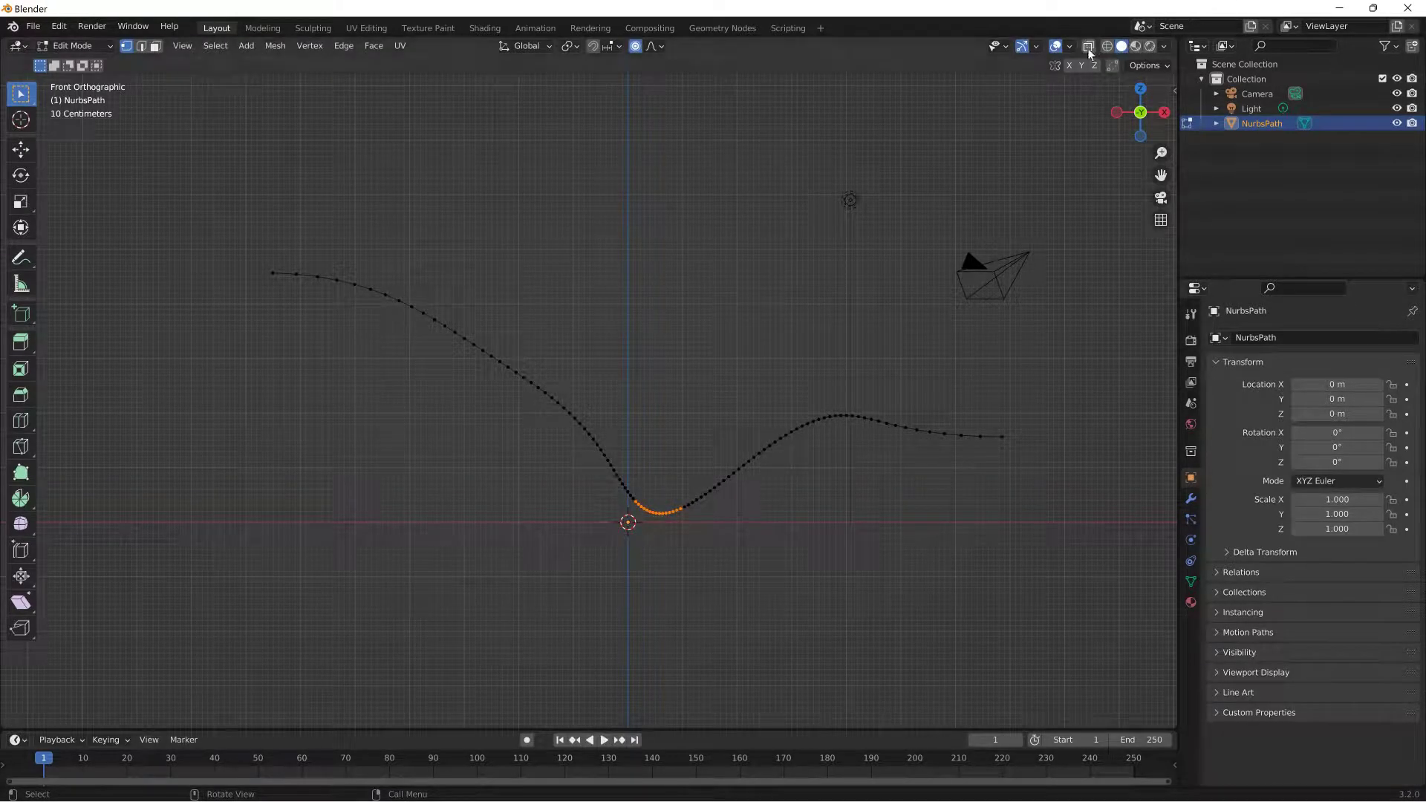
Step: With X-ray enabled, select the valley's vertices through the ribbon and raise them using a proportional size of about 2.6 m
{"action": "left_click_drag", "start_coordinate": [694, 536], "coordinate": [629, 463]}
{"action": "key", "text": "g"}
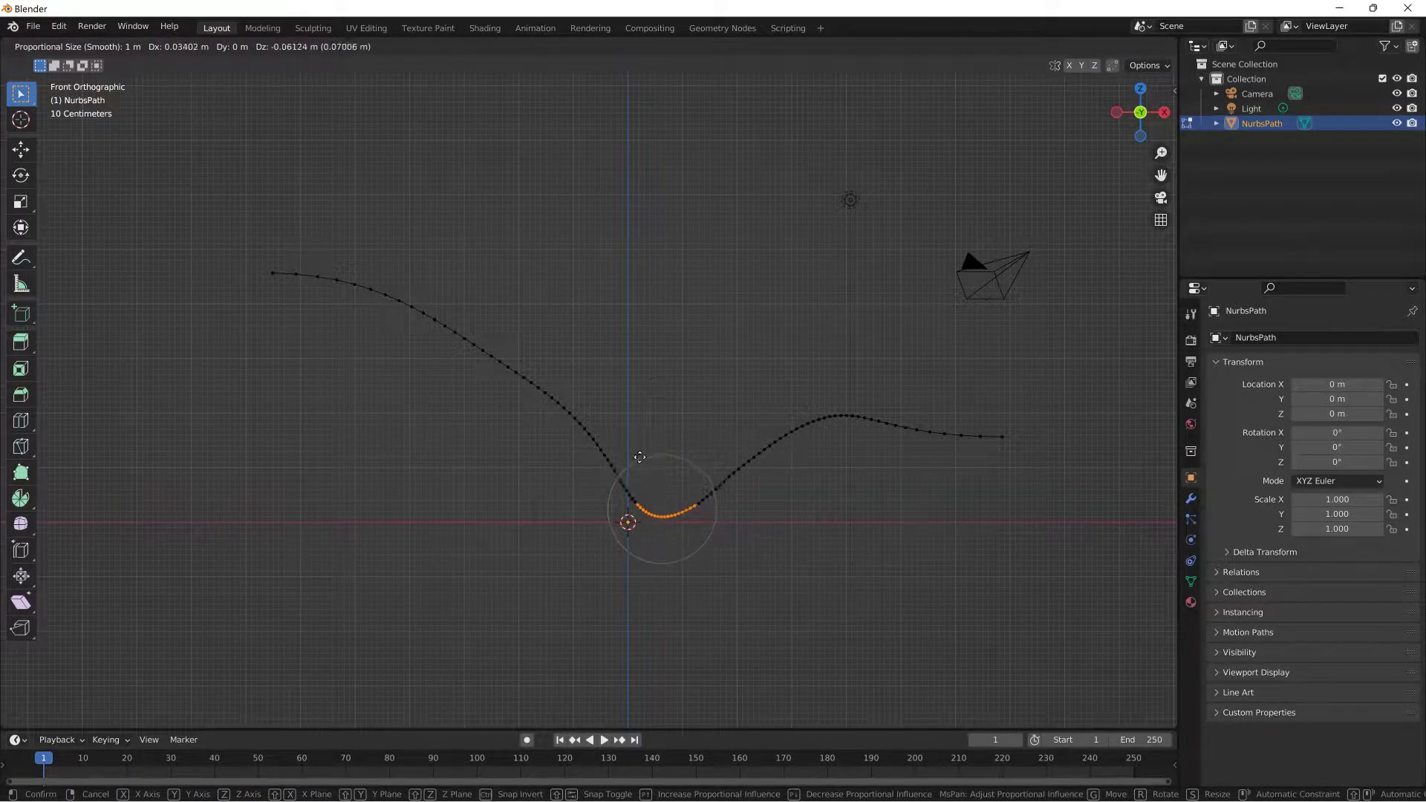
{"action": "scroll", "coordinate": [641, 450], "scroll_direction": "down", "scroll_amount": 20}
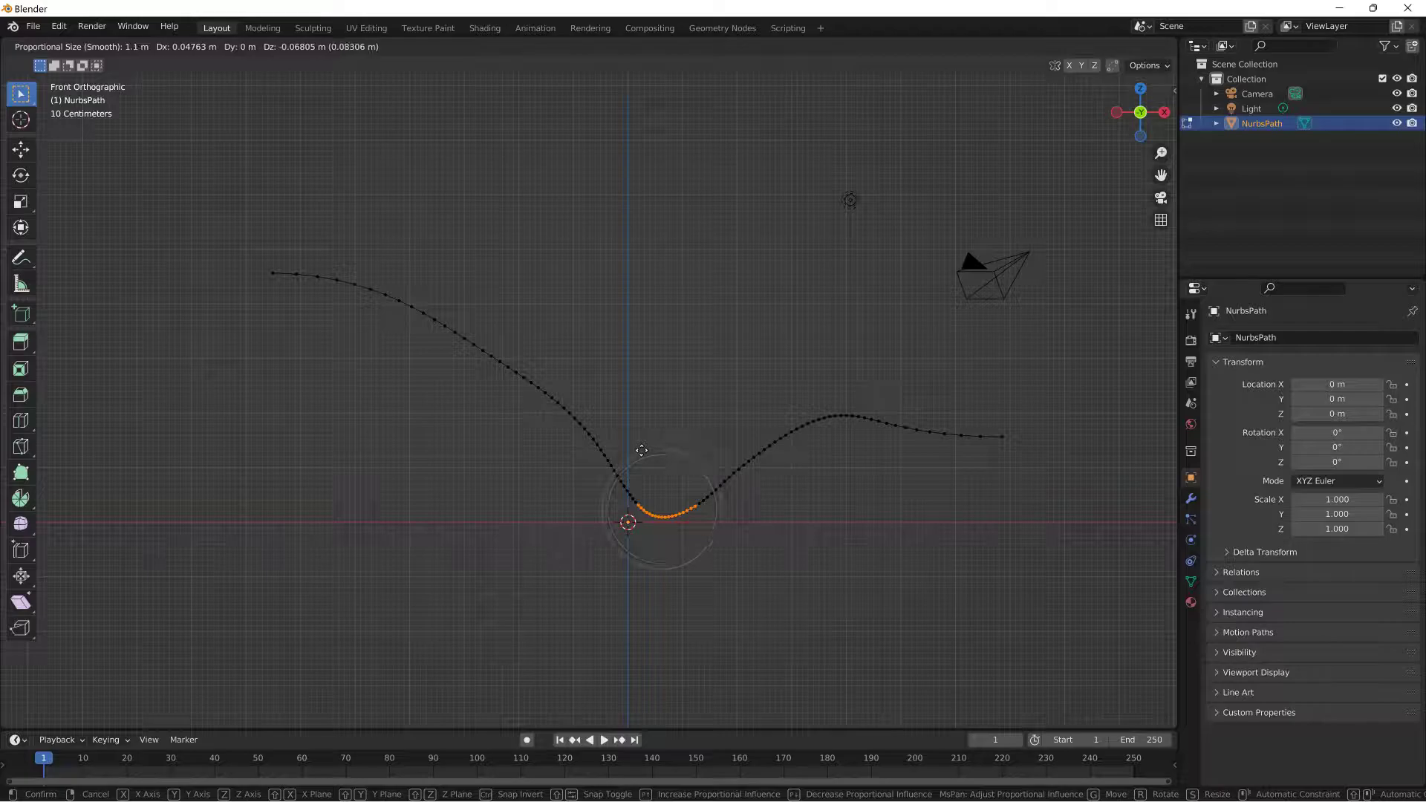
{"action": "scroll", "coordinate": [644, 371], "scroll_direction": "up", "scroll_amount": 7}
{"action": "scroll", "coordinate": [646, 357], "scroll_direction": "up", "scroll_amount": 6}
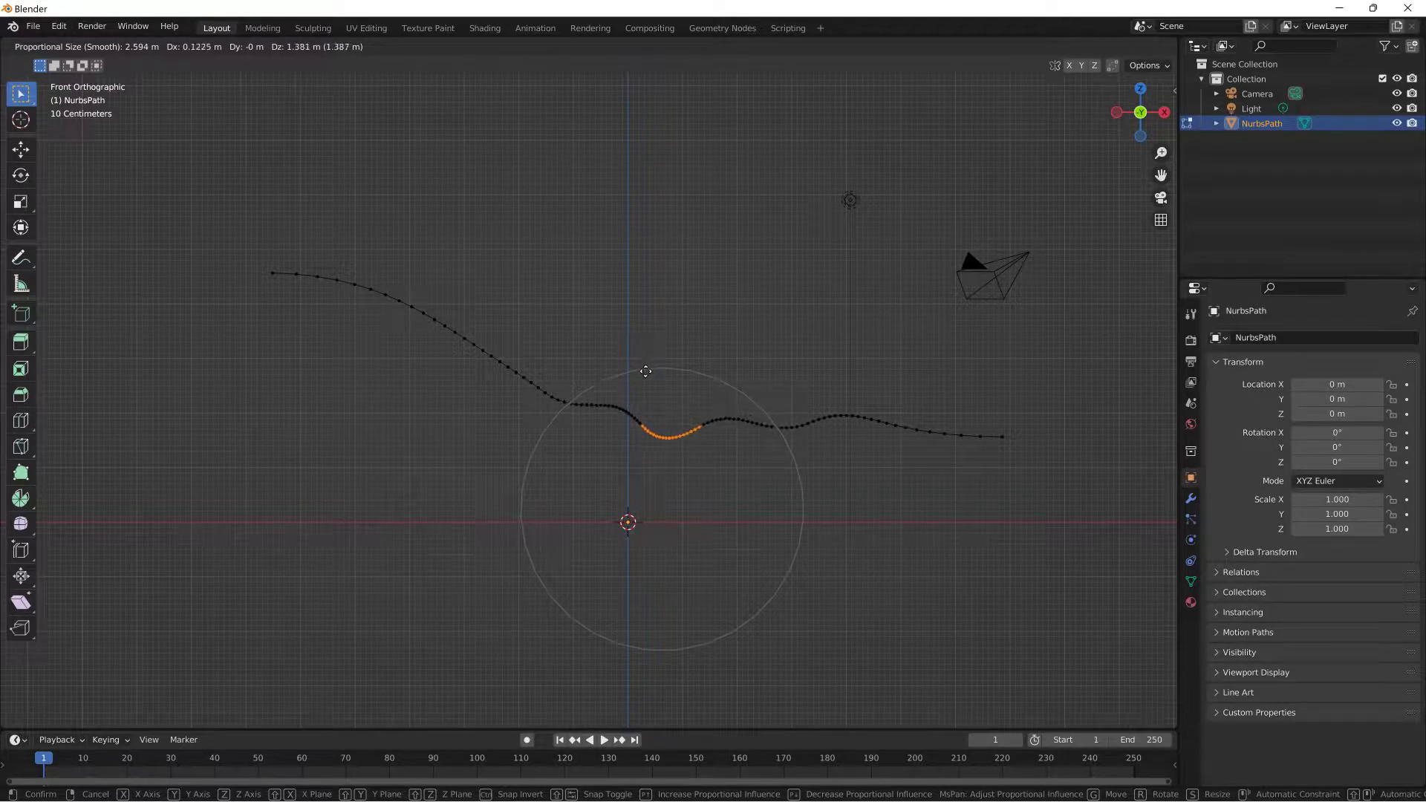
{"action": "left_click", "coordinate": [646, 364]}
Step: Lower the small hump just beyond the valley by about 0.46 m, reducing the proportional size to 1.1 m
{"action": "left_click_drag", "start_coordinate": [707, 386], "coordinate": [751, 437]}
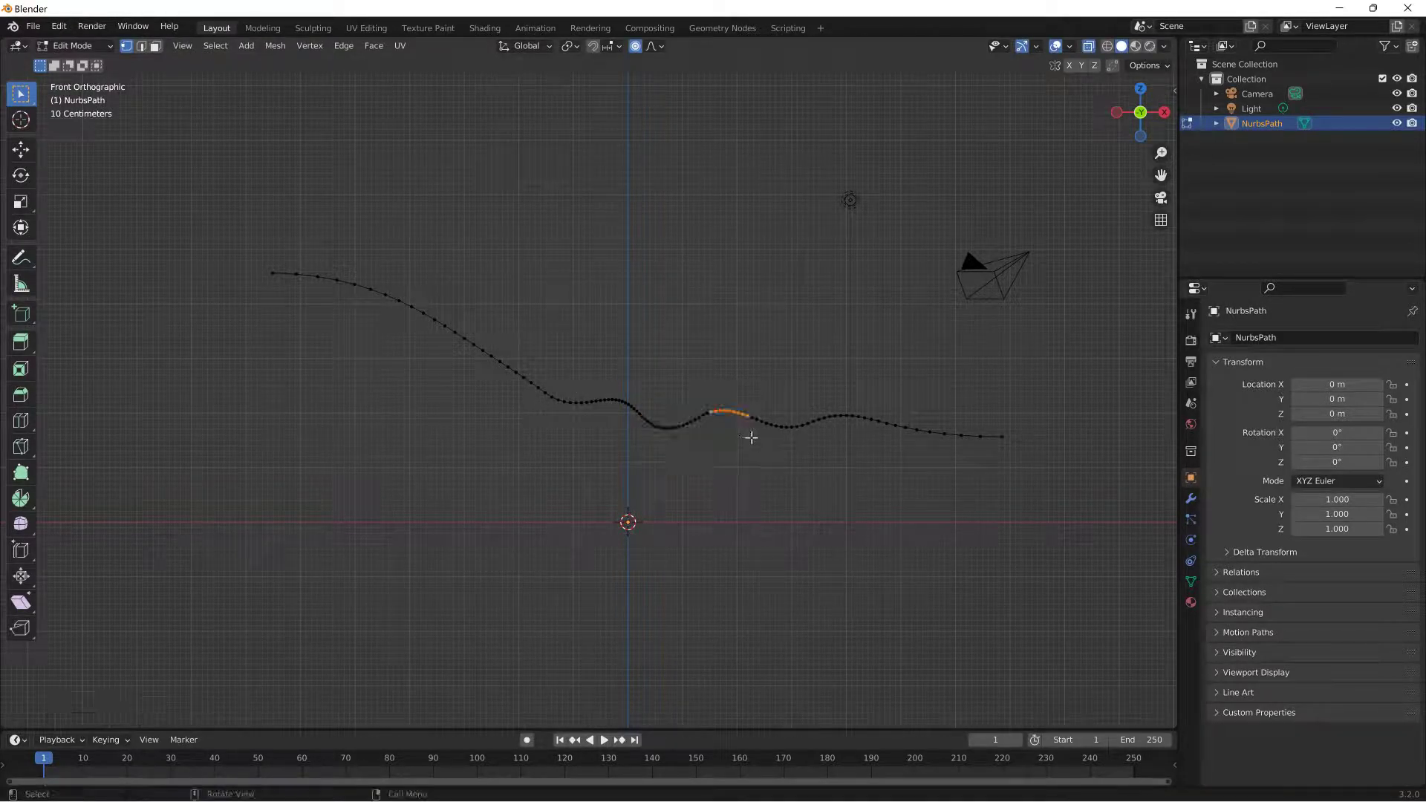
{"action": "key", "text": "g"}
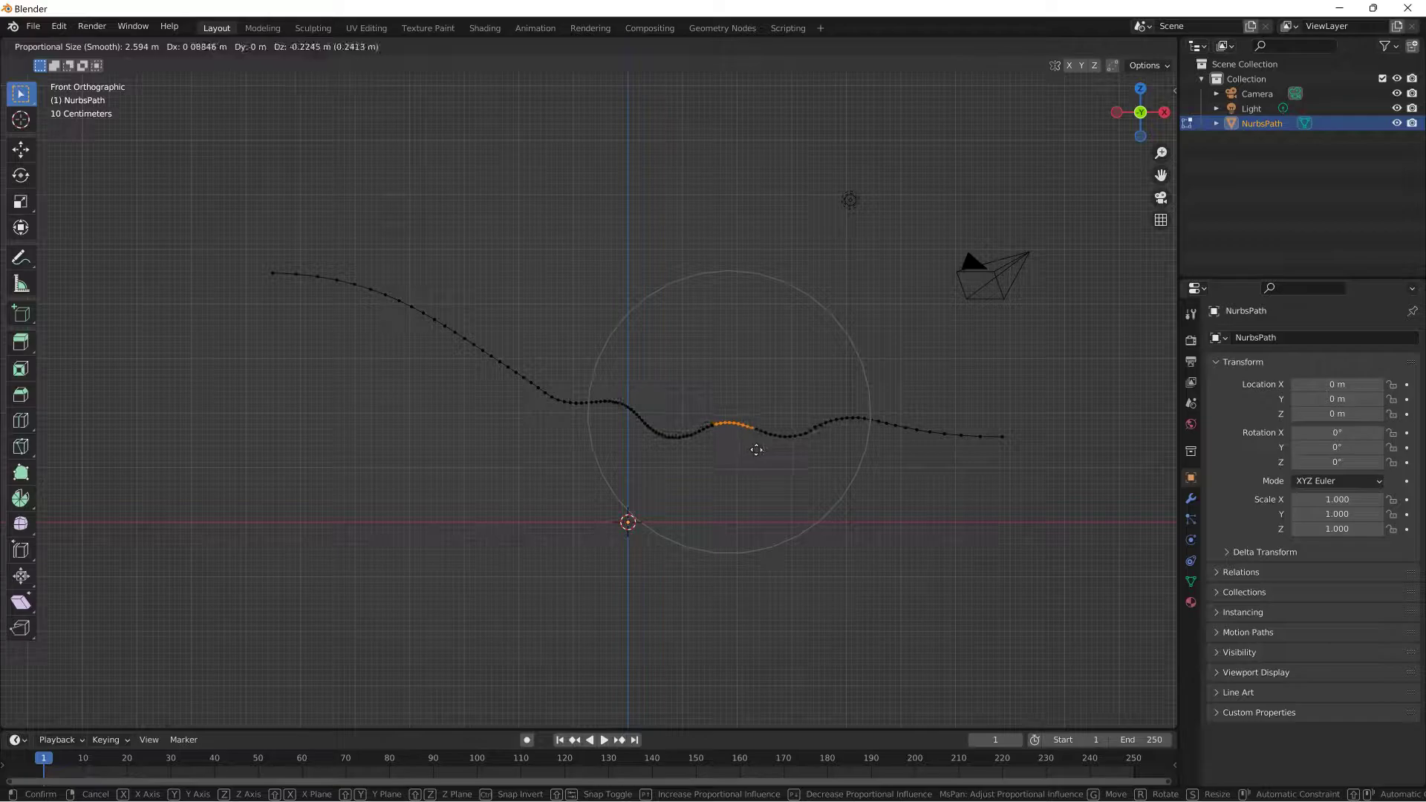
{"action": "scroll", "coordinate": [756, 452], "scroll_direction": "up", "scroll_amount": 4}
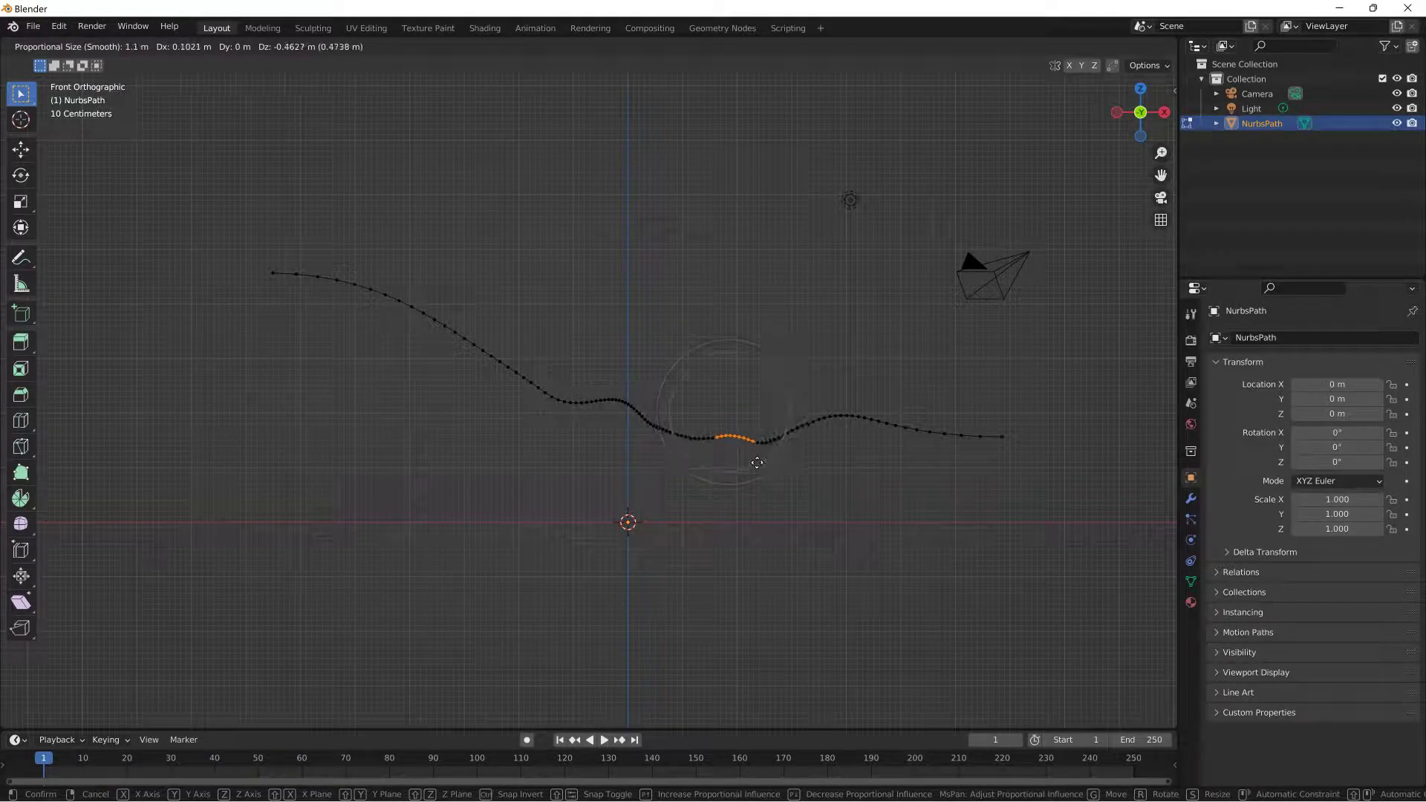
{"action": "left_click", "coordinate": [751, 462]}
Step: Shift the vertices near the Z axis about 0.13 m toward negative X and raise the bend at the foot of the main slope
{"action": "left_click_drag", "start_coordinate": [609, 375], "coordinate": [637, 416]}
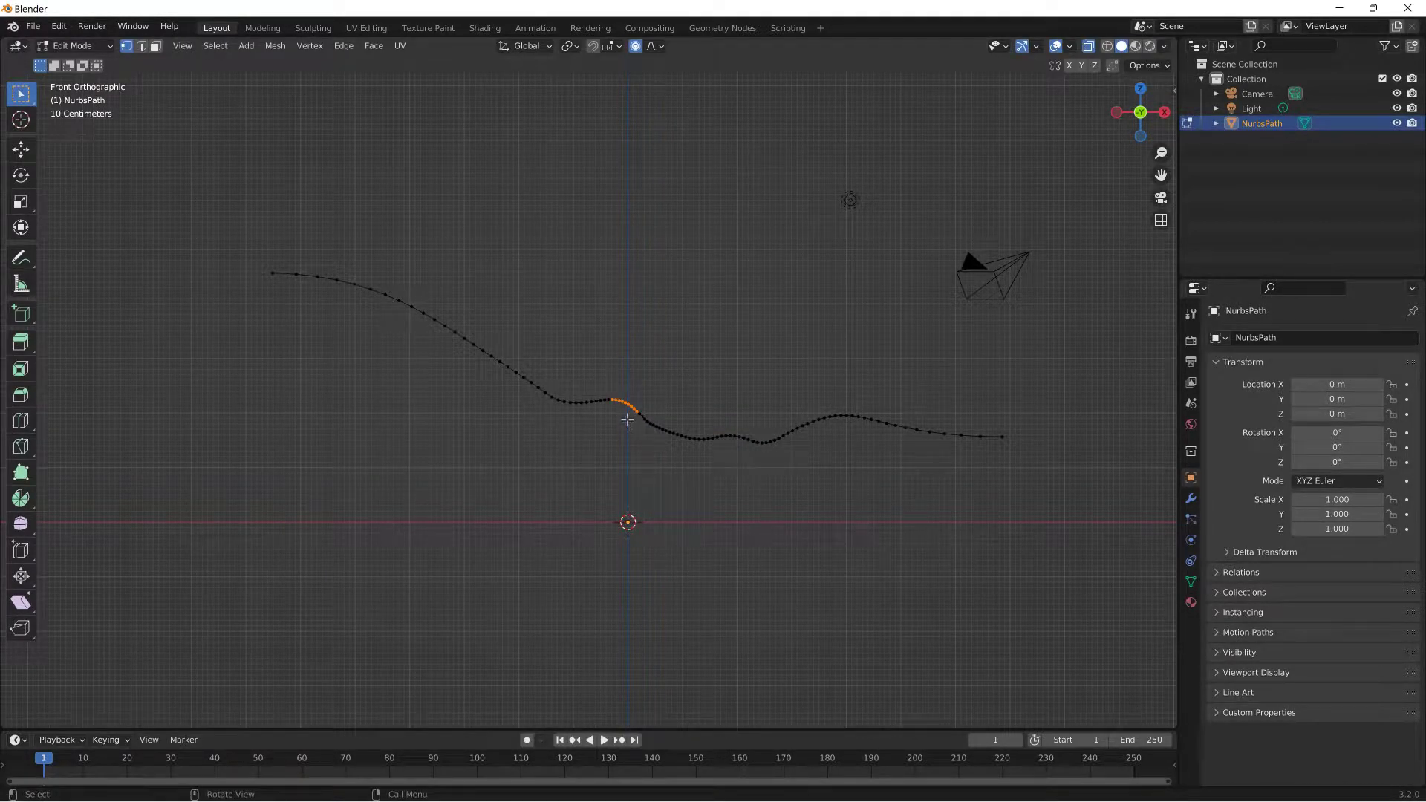
{"action": "key", "text": "g"}
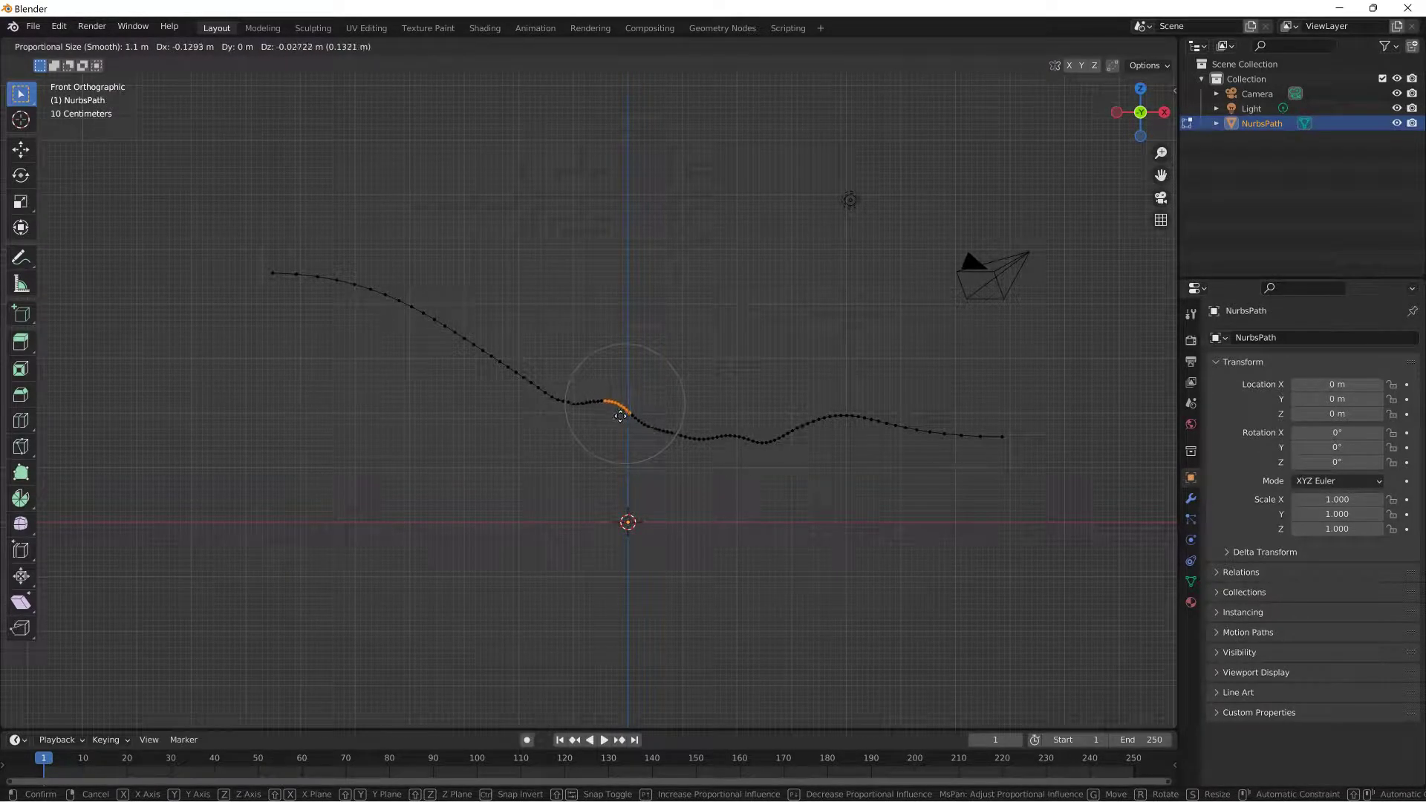
{"action": "left_click", "coordinate": [620, 417]}
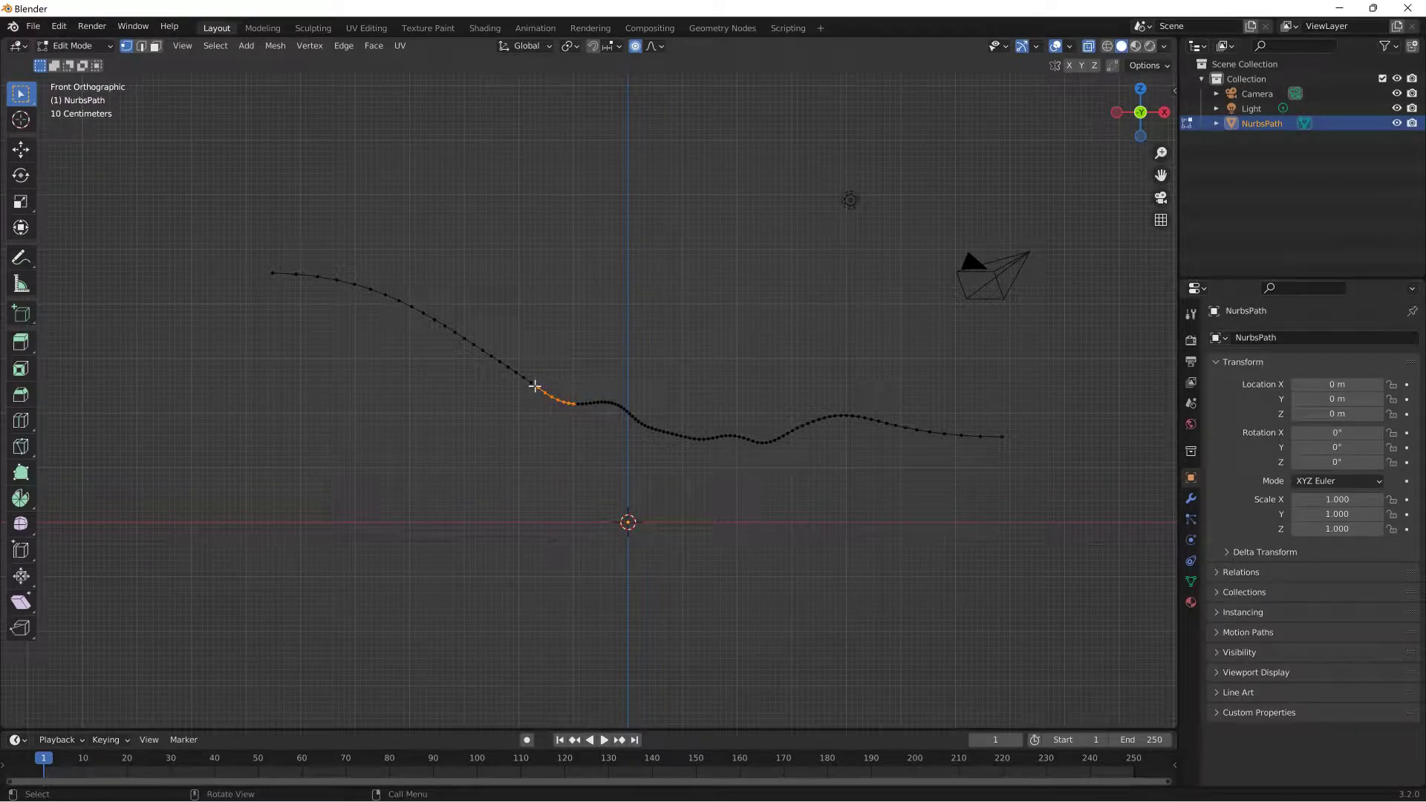
{"action": "key", "text": "g"}
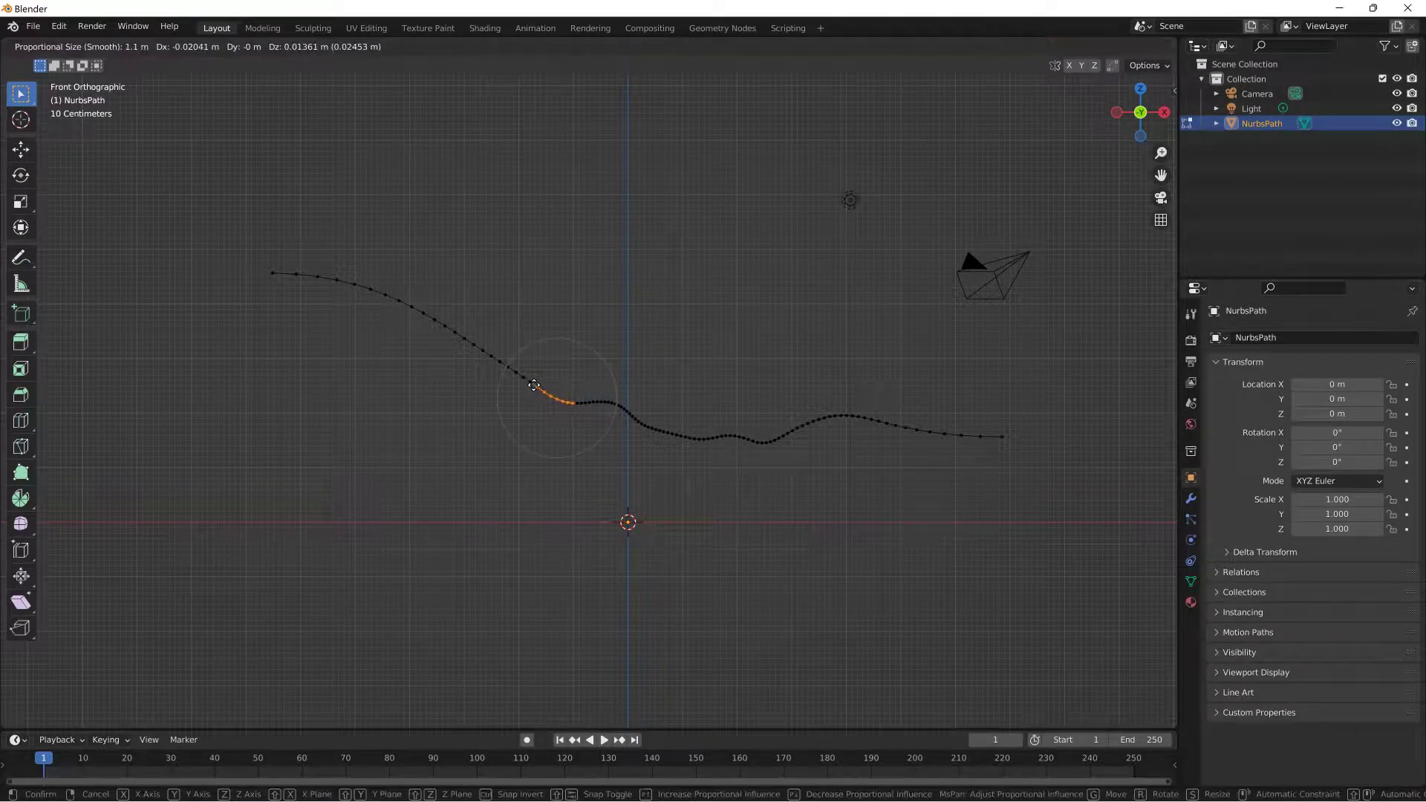
{"action": "left_click", "coordinate": [528, 372]}
Step: Lower the hump near the ribbon's low end slightly, and drop the whole low end section by about 1 m
{"action": "left_click_drag", "start_coordinate": [769, 377], "coordinate": [871, 431]}
{"action": "key", "text": "g"}
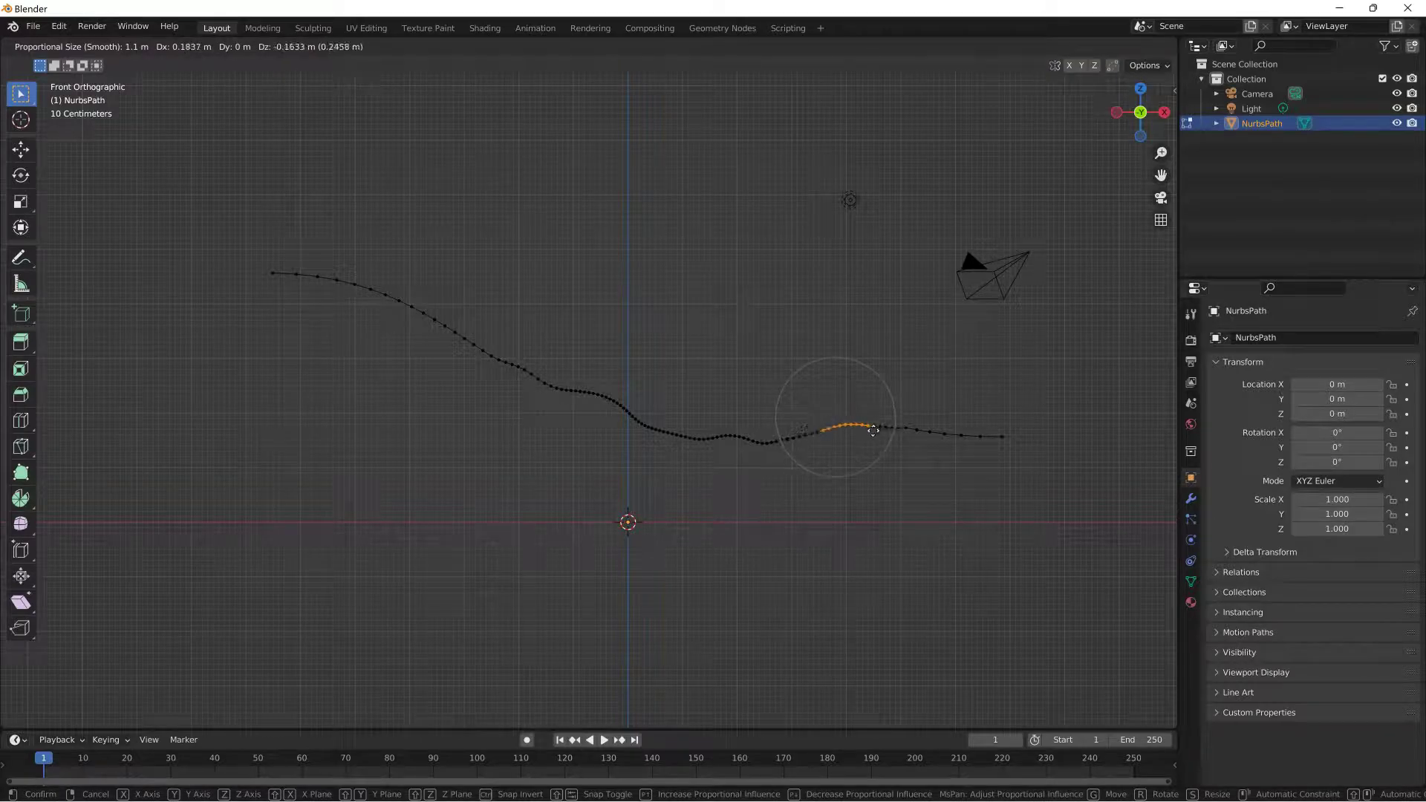
{"action": "left_click", "coordinate": [873, 427]}
{"action": "left_click_drag", "start_coordinate": [834, 387], "coordinate": [1029, 486]}
{"action": "key", "text": "g"}
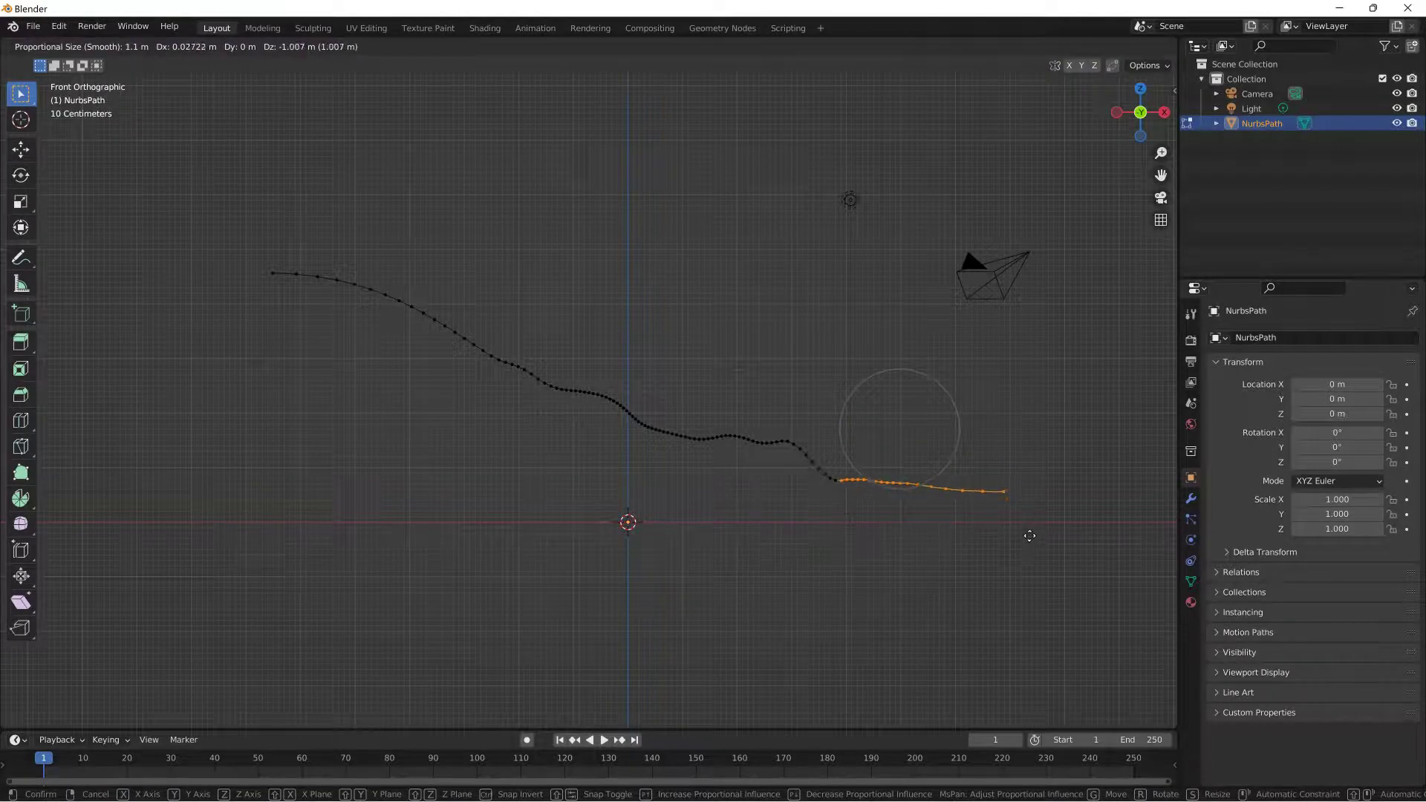
{"action": "left_click", "coordinate": [1029, 529]}
Step: Pull down the two remaining small bumps between the valley and the low end with proportional moves
{"action": "left_click_drag", "start_coordinate": [776, 430], "coordinate": [803, 461]}
{"action": "key", "text": "g"}
{"action": "left_click", "coordinate": [802, 484]}
{"action": "left_click_drag", "start_coordinate": [703, 420], "coordinate": [745, 455]}
{"action": "key", "text": "g"}
{"action": "left_click", "coordinate": [722, 468]}
Step: Add seven lengthwise loop cuts across the ribbon's width with Loop Cut, splitting it into eight strips
{"action": "middle_click_drag", "start_coordinate": [722, 468], "coordinate": [662, 433]}
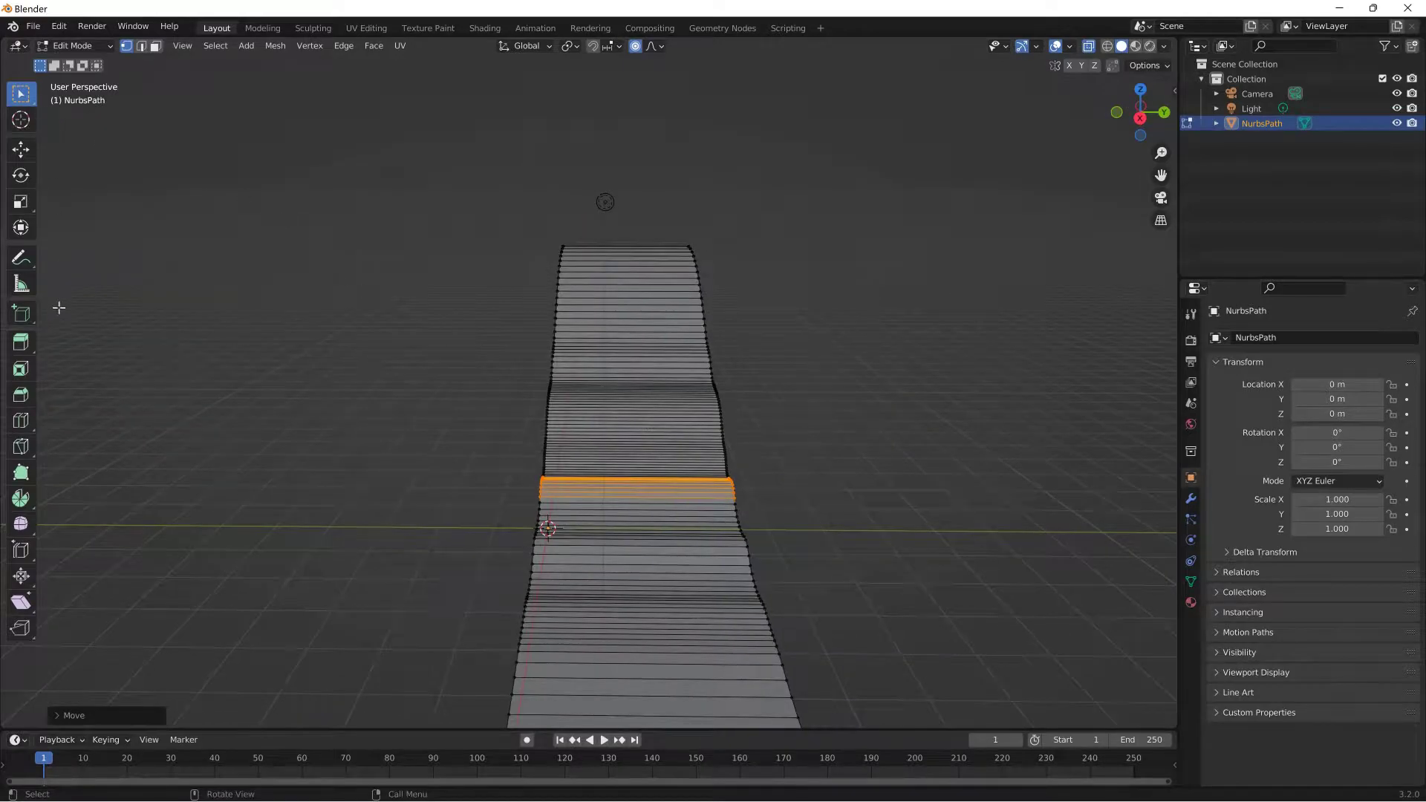
{"action": "left_click", "coordinate": [22, 420]}
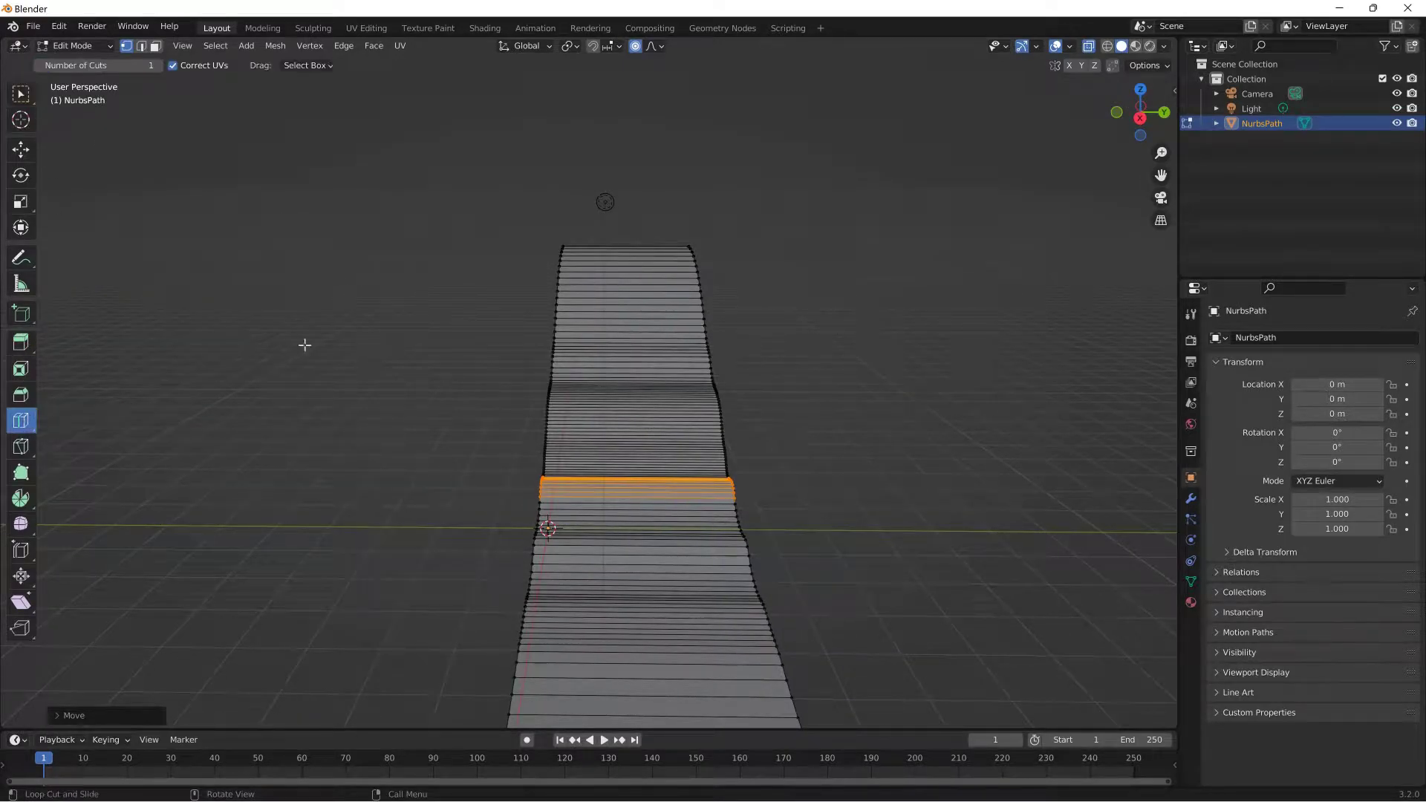
{"action": "left_click", "coordinate": [628, 278]}
{"action": "left_click", "coordinate": [601, 278]}
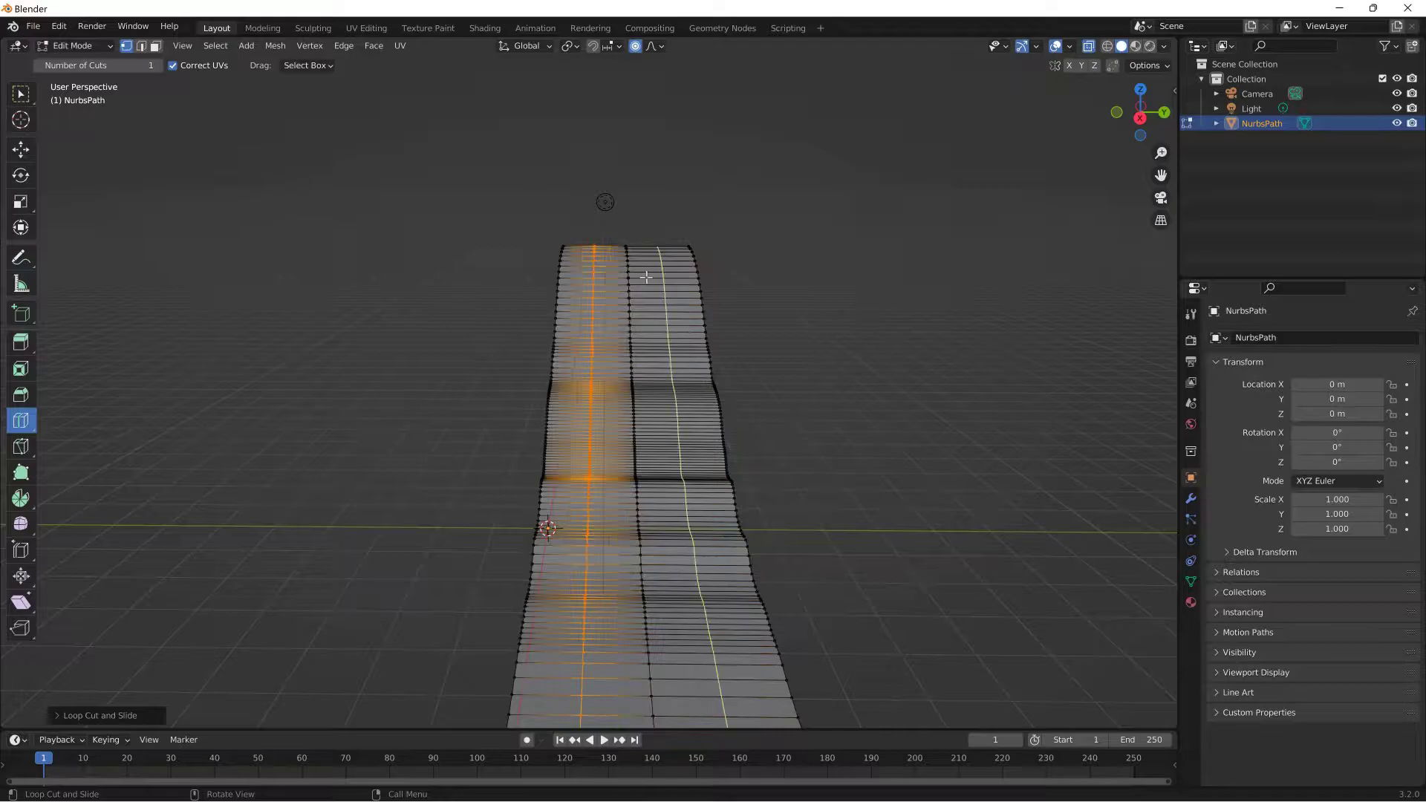
{"action": "left_click", "coordinate": [657, 278]}
{"action": "left_click", "coordinate": [610, 286]}
{"action": "left_click", "coordinate": [650, 280]}
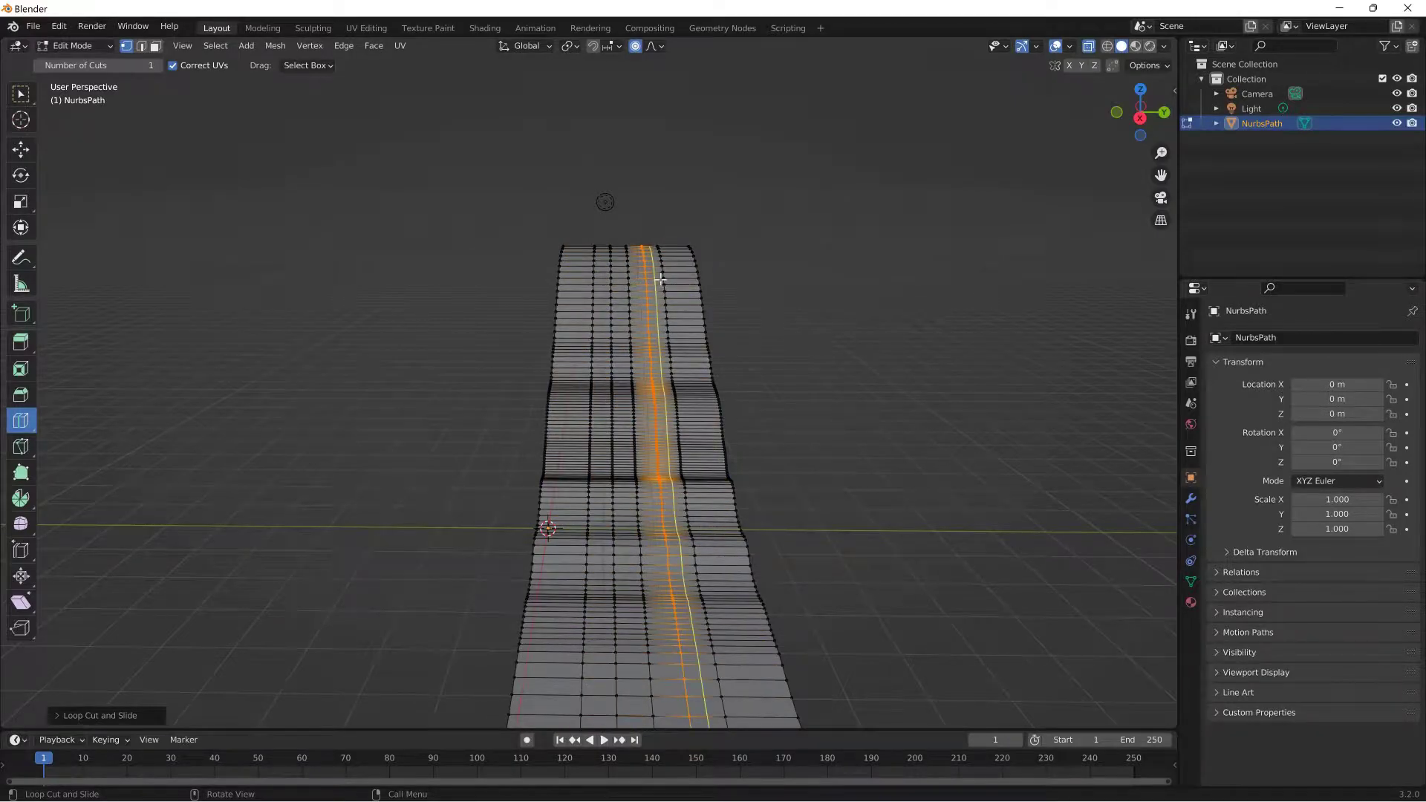
{"action": "left_click", "coordinate": [682, 279]}
{"action": "left_click", "coordinate": [565, 278]}
{"action": "scroll", "coordinate": [836, 394], "scroll_direction": "down", "scroll_amount": 2}
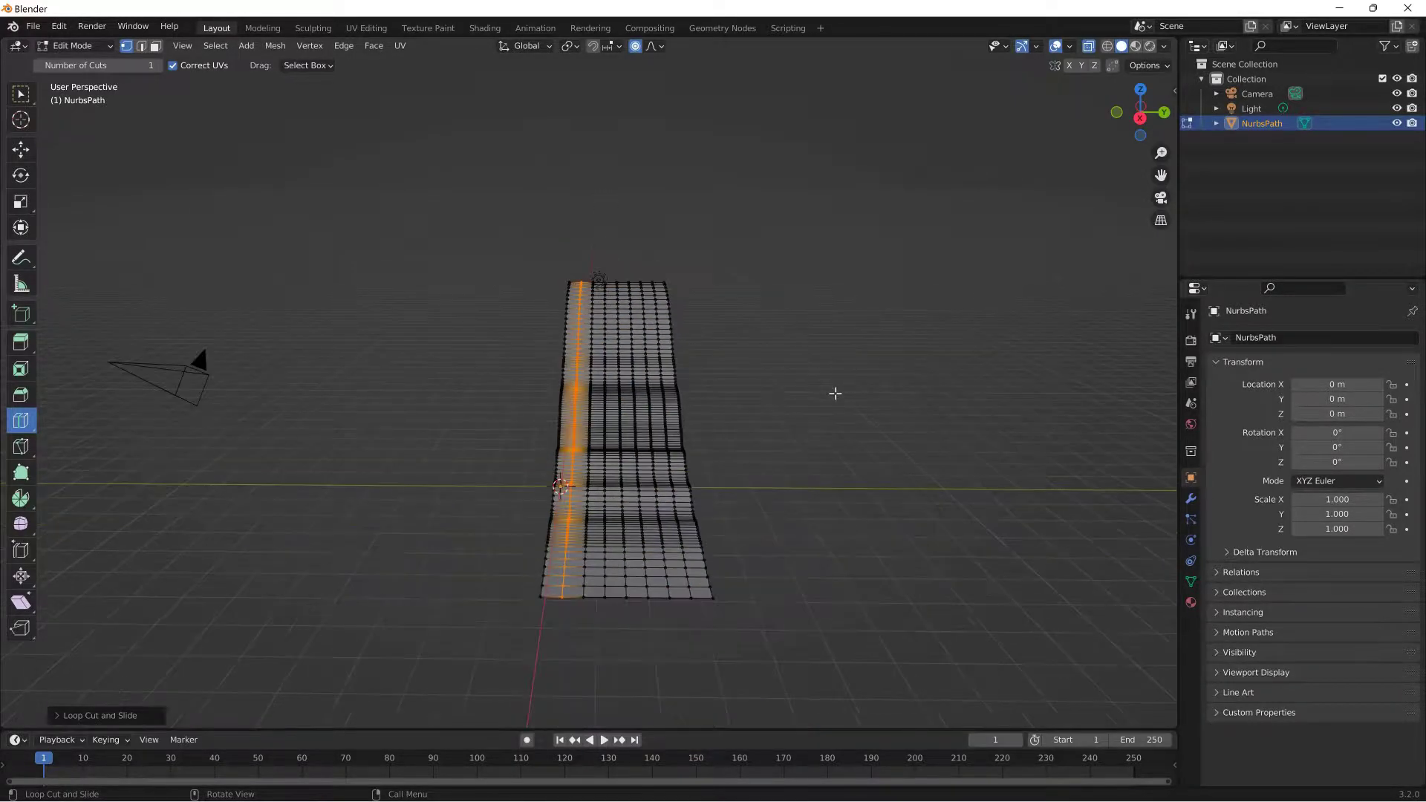
Step: Return to Object Mode and add a Simple Deform modifier to the ribbon
{"action": "left_click", "coordinate": [95, 49]}
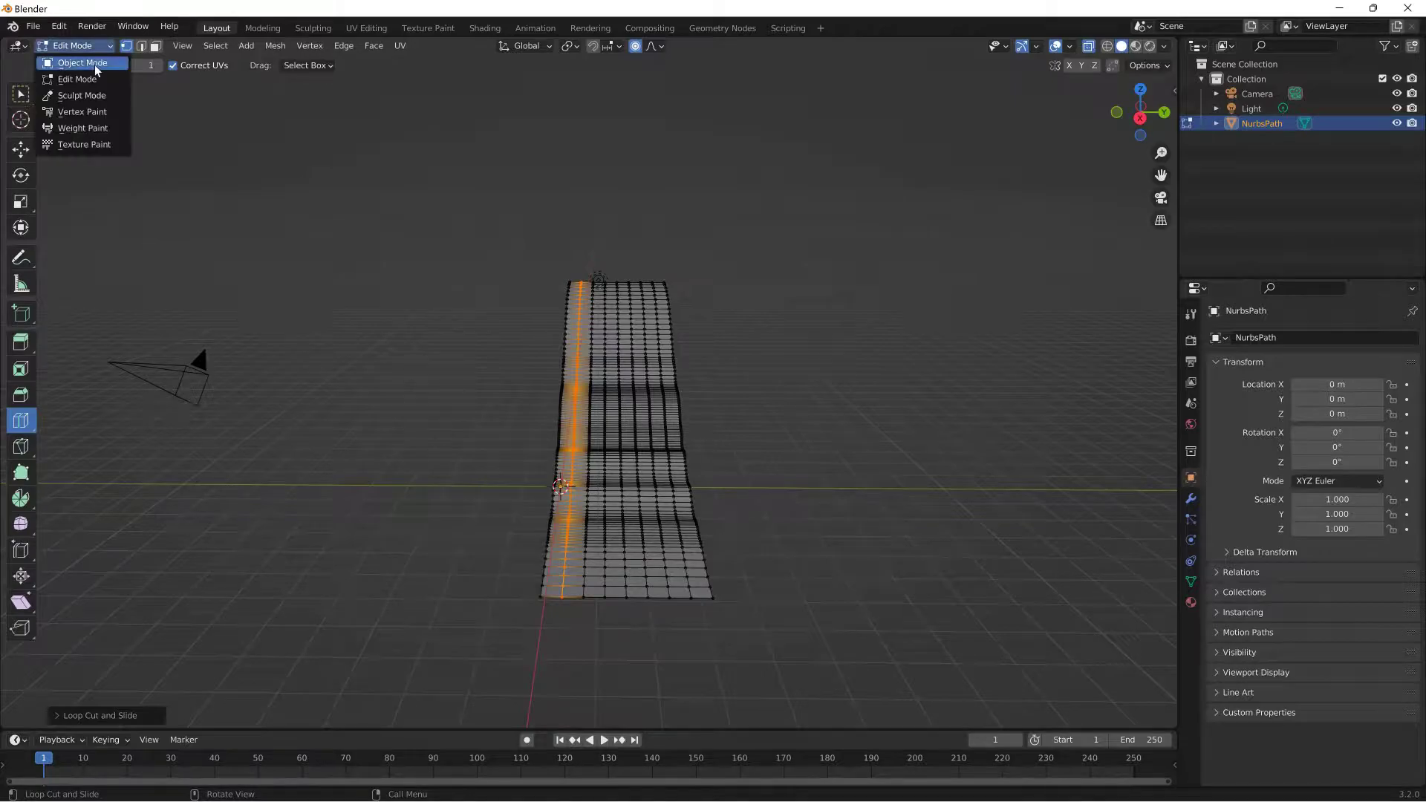
{"action": "left_click", "coordinate": [95, 64]}
{"action": "left_click", "coordinate": [1191, 499]}
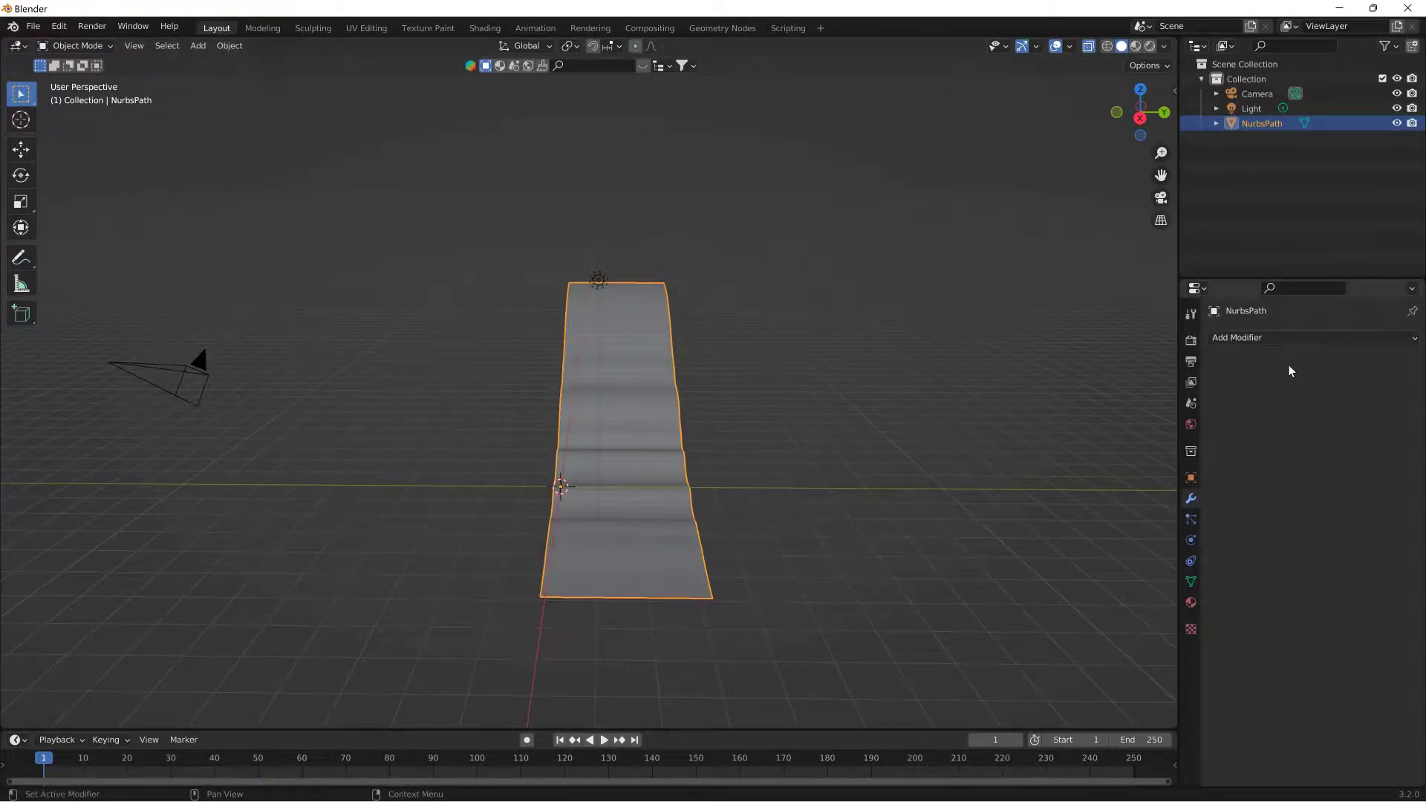
{"action": "left_click", "coordinate": [1293, 338]}
{"action": "left_click", "coordinate": [1249, 527]}
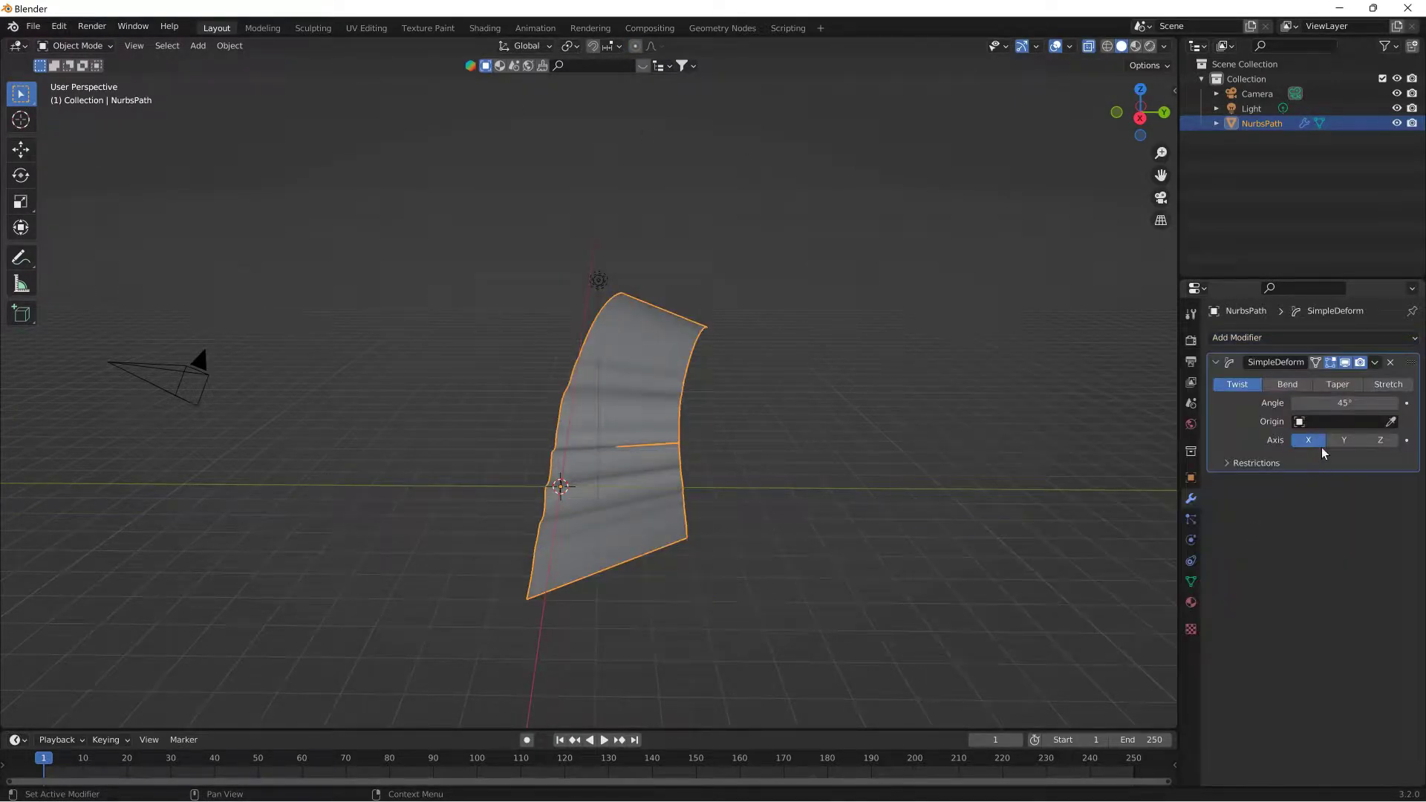
Step: Try twisting the ribbon with different angles about the X and Z axes
{"action": "mouse_move", "coordinate": [1360, 403]}
{"action": "left_mouse_down"}
{"action": "mouse_move", "coordinate": [1423, 403]}
{"action": "mouse_move", "coordinate": [1358, 403]}
{"action": "left_mouse_up"}
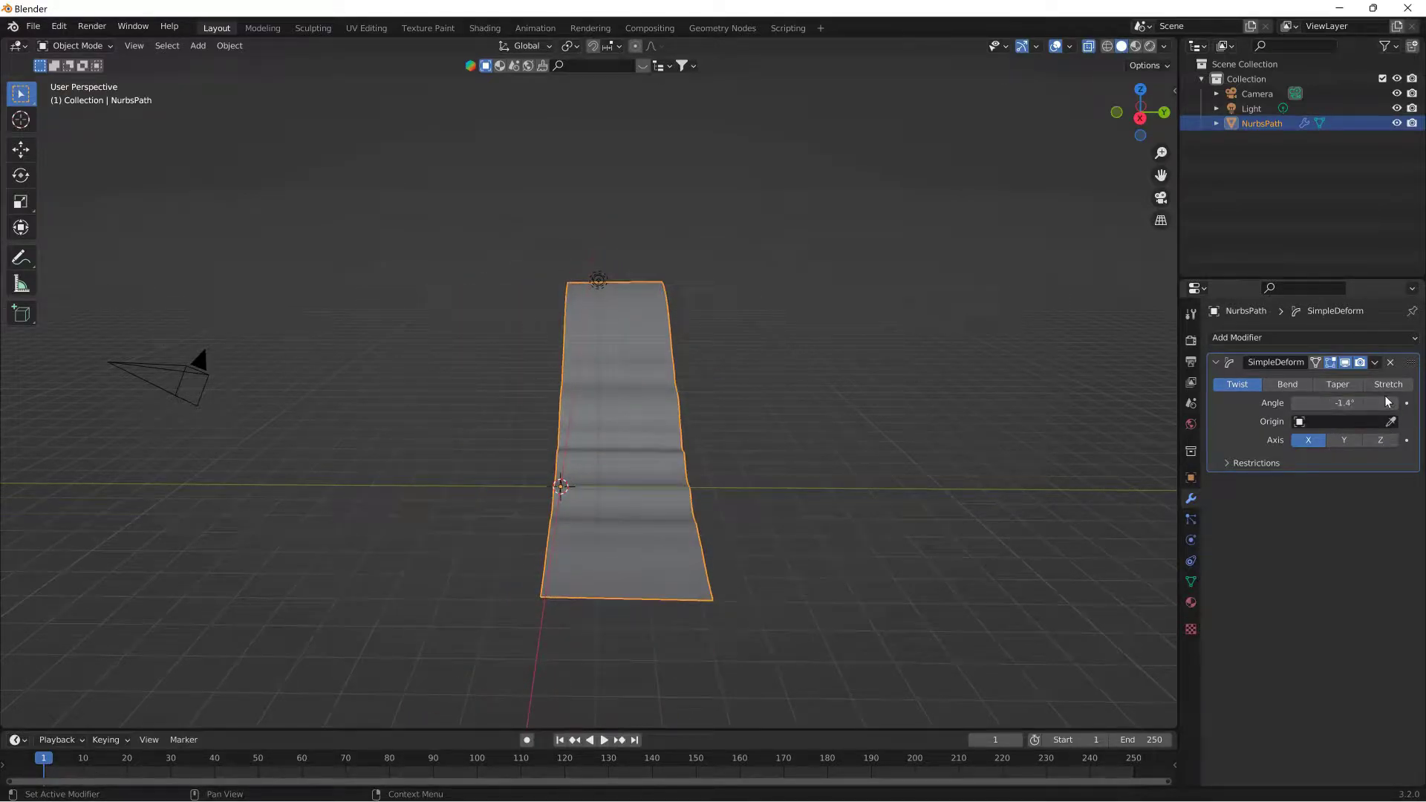
{"action": "left_click", "coordinate": [1380, 440]}
{"action": "left_click_drag", "start_coordinate": [1341, 402], "coordinate": [1355, 403]}
{"action": "left_click_drag", "start_coordinate": [1300, 403], "coordinate": [1340, 403]}
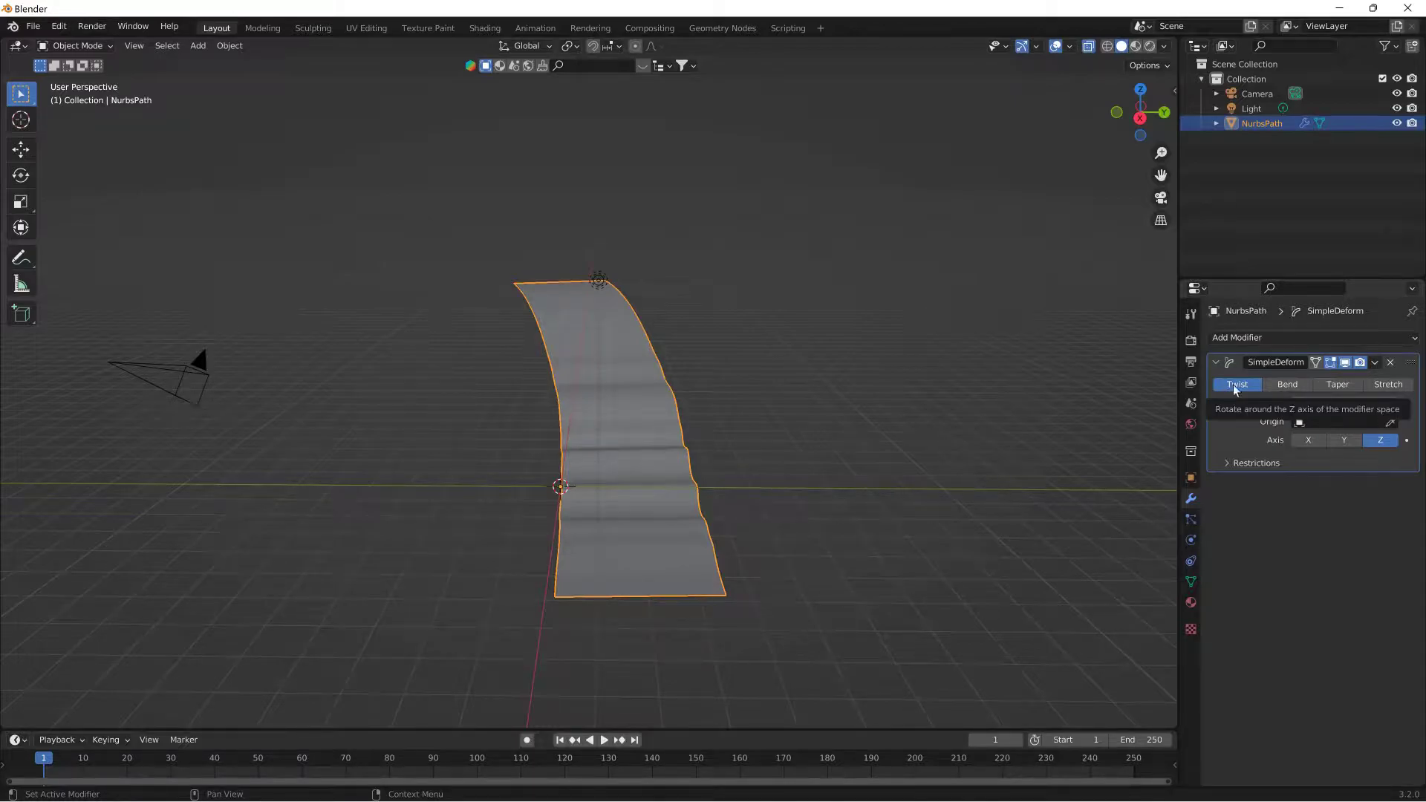
Step: Switch the Simple Deform modifier to Bend on the Y axis, adjust it to a slight bend angle, and apply it
{"action": "left_click", "coordinate": [1292, 388]}
{"action": "left_click_drag", "start_coordinate": [1345, 403], "coordinate": [1382, 402]}
{"action": "left_click", "coordinate": [1309, 441]}
{"action": "left_click", "coordinate": [1345, 440]}
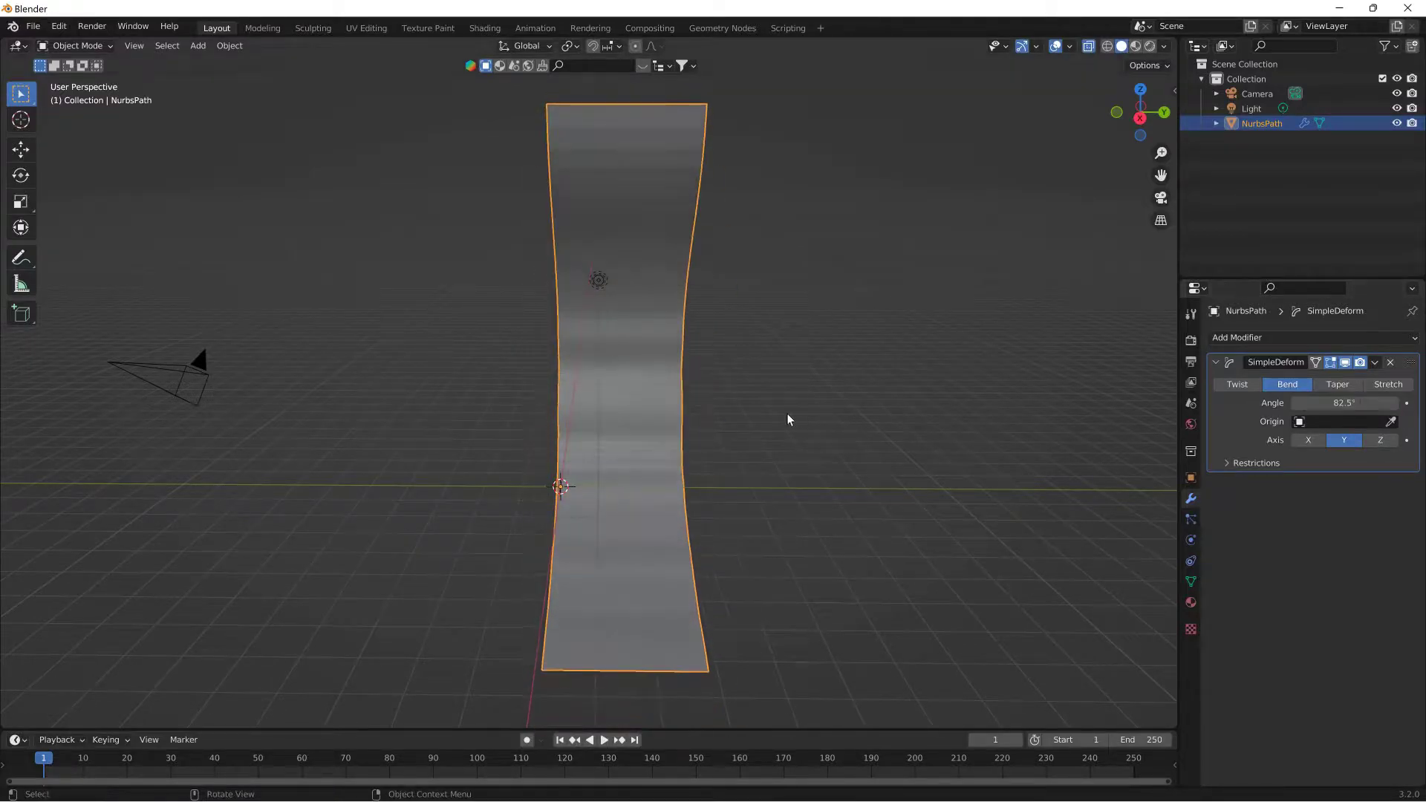
{"action": "middle_click_drag", "start_coordinate": [799, 416], "coordinate": [622, 415]}
{"action": "mouse_move", "coordinate": [1346, 403]}
{"action": "left_mouse_down"}
{"action": "mouse_move", "coordinate": [1323, 402]}
{"action": "mouse_move", "coordinate": [1341, 403]}
{"action": "left_mouse_up"}
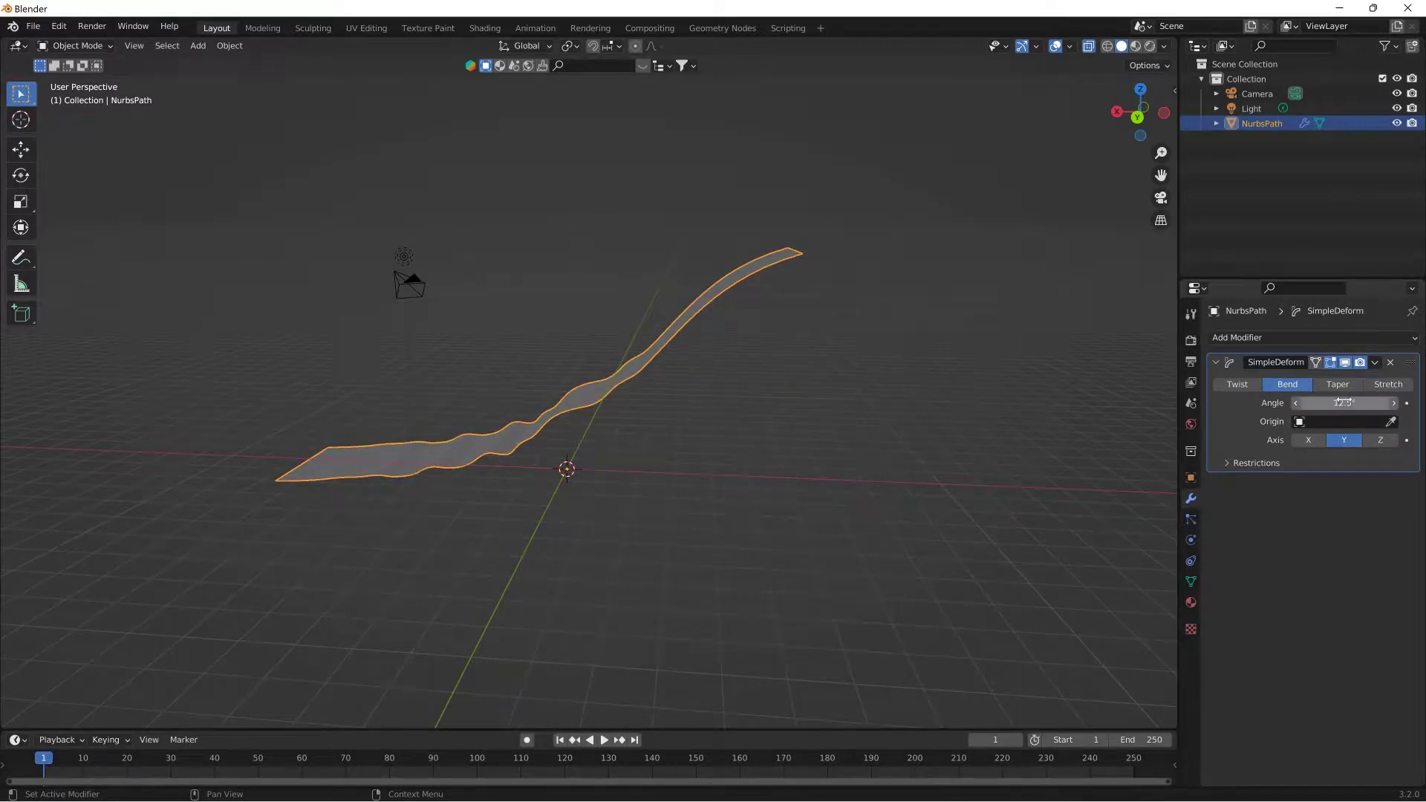
{"action": "left_click", "coordinate": [1375, 363]}
{"action": "left_click", "coordinate": [1343, 378]}
Step: Turn off X-ray and shade the ribbon smooth
{"action": "middle_click_drag", "start_coordinate": [716, 354], "coordinate": [1028, 301]}
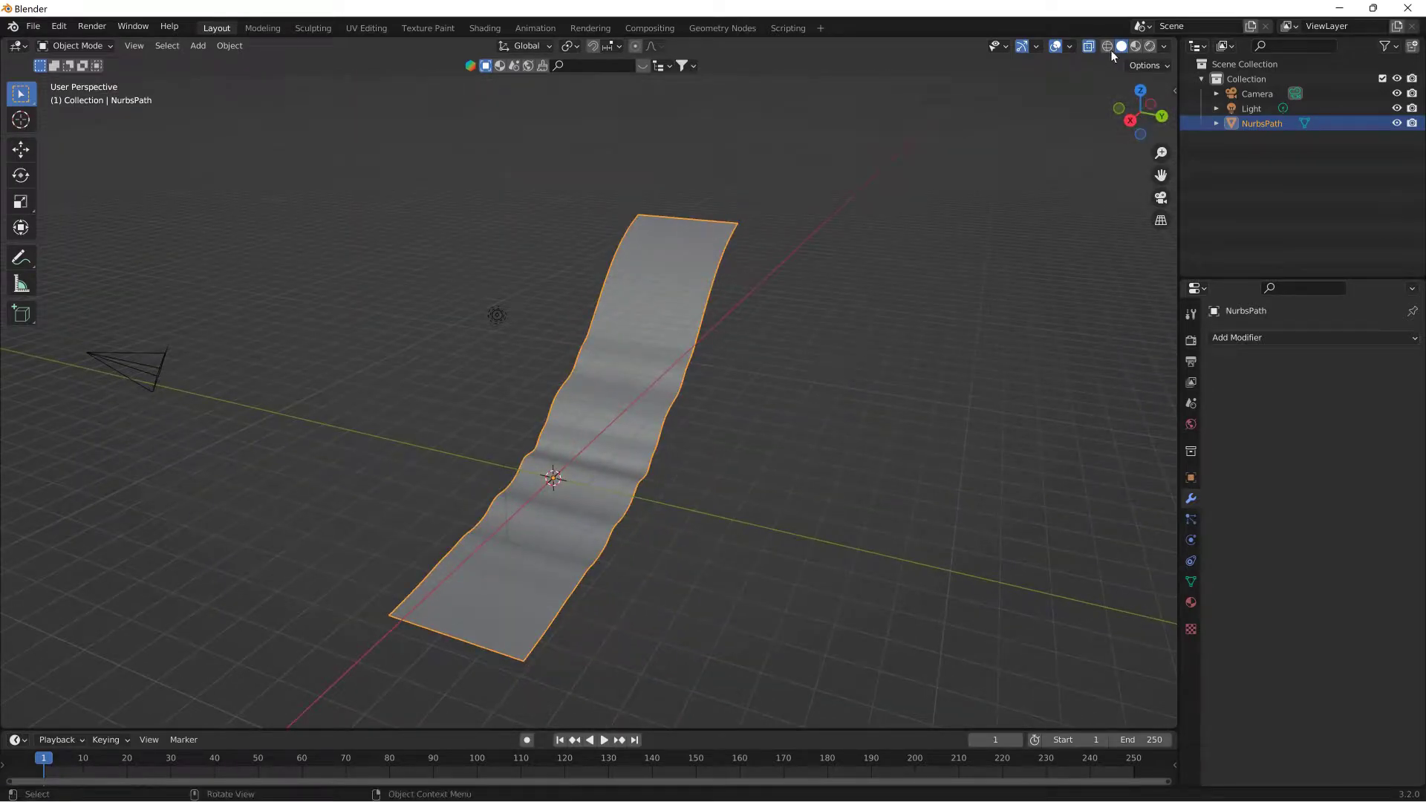
{"action": "middle_click_drag", "start_coordinate": [1040, 112], "coordinate": [835, 248]}
{"action": "scroll", "coordinate": [841, 268], "scroll_direction": "up", "scroll_amount": 6}
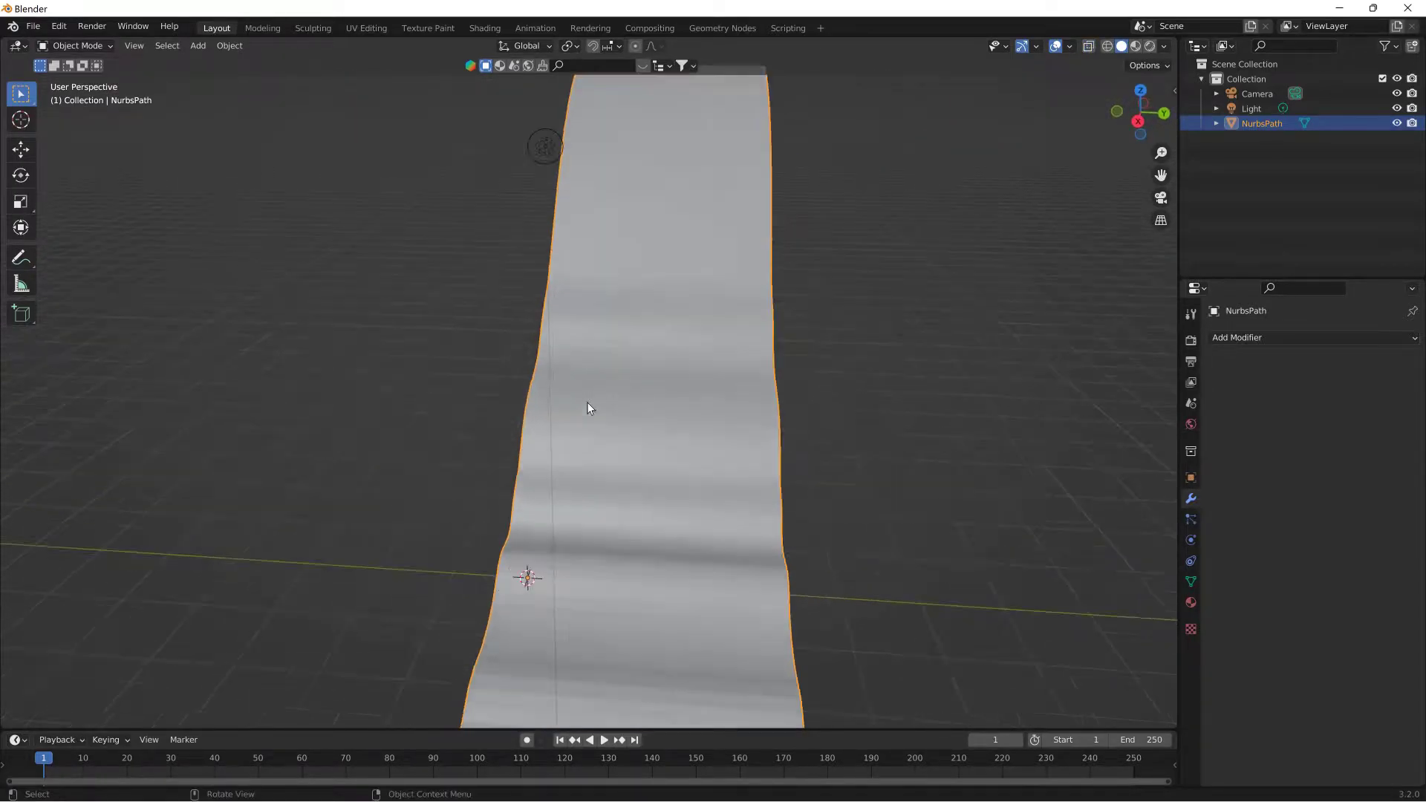
{"action": "left_click", "coordinate": [230, 47]}
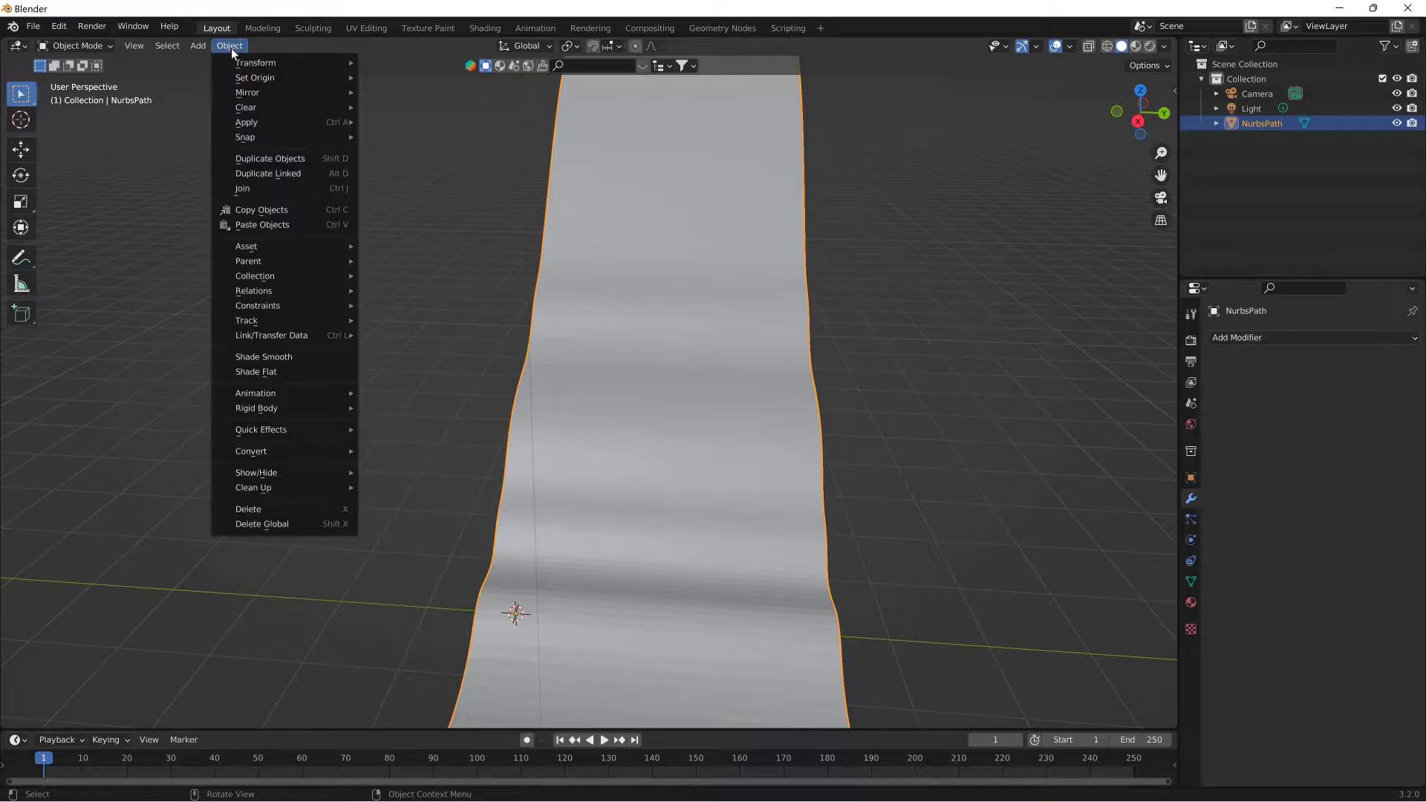
{"action": "left_click", "coordinate": [263, 357]}
{"action": "scroll", "coordinate": [695, 411], "scroll_direction": "down", "scroll_amount": 5}
{"action": "mouse_move", "coordinate": [714, 407]}
{"action": "middle_mouse_down"}
{"action": "mouse_move", "coordinate": [589, 414]}
{"action": "mouse_move", "coordinate": [723, 405]}
{"action": "middle_mouse_up"}
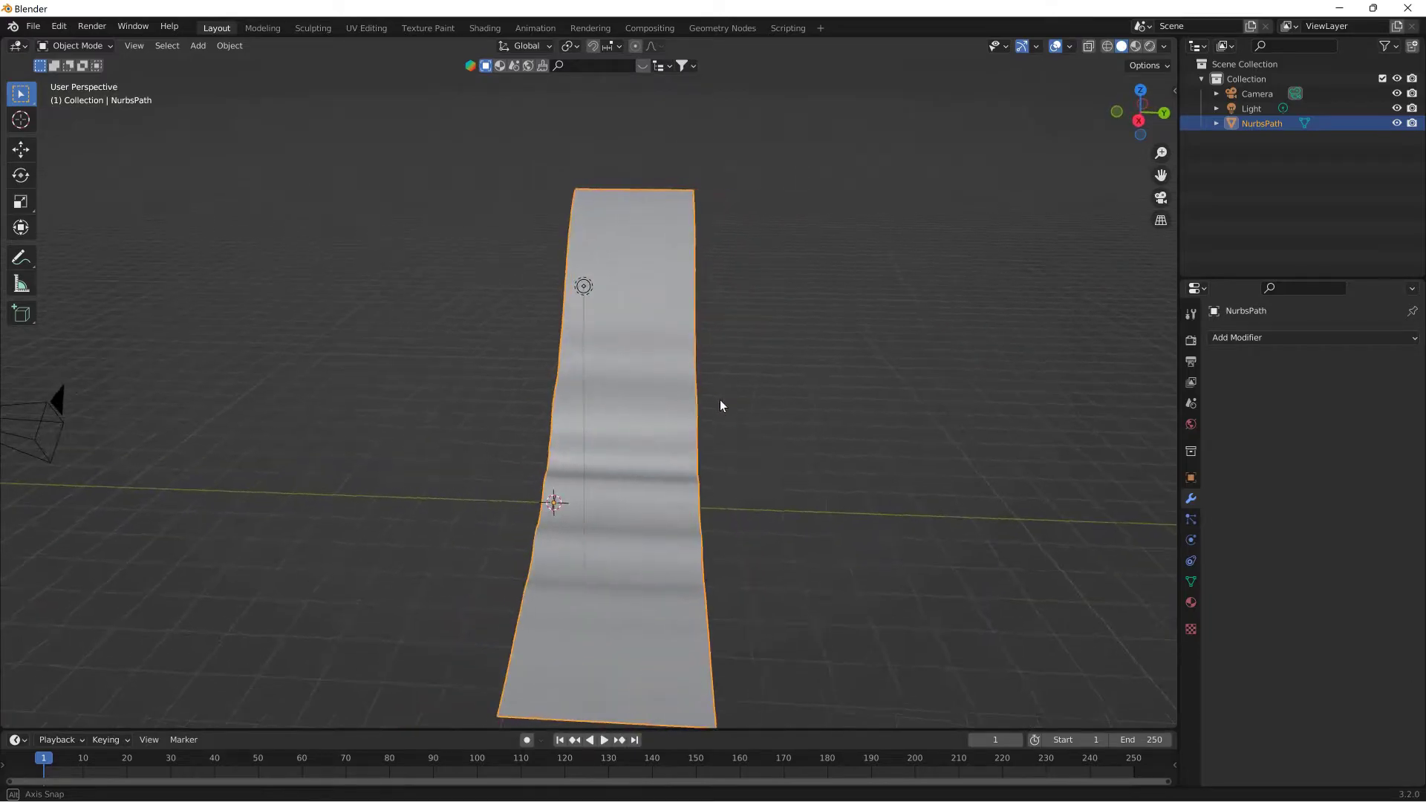
Step: Import the Collada file For Scale.dae from the Desktop as a size reference
{"action": "left_click", "coordinate": [32, 26]}
{"action": "mouse_move", "coordinate": [99, 228]}
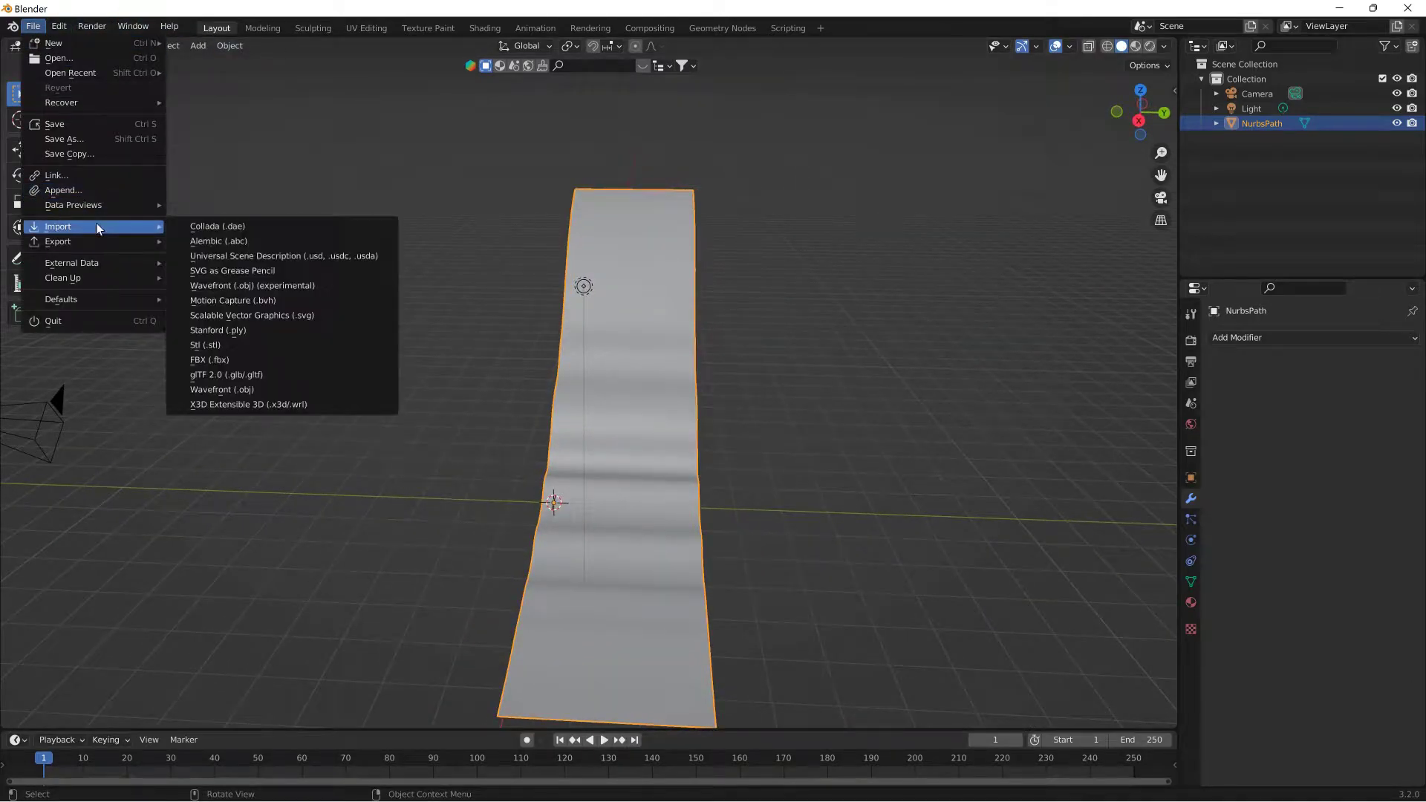
{"action": "left_click", "coordinate": [223, 227]}
{"action": "left_click", "coordinate": [380, 398]}
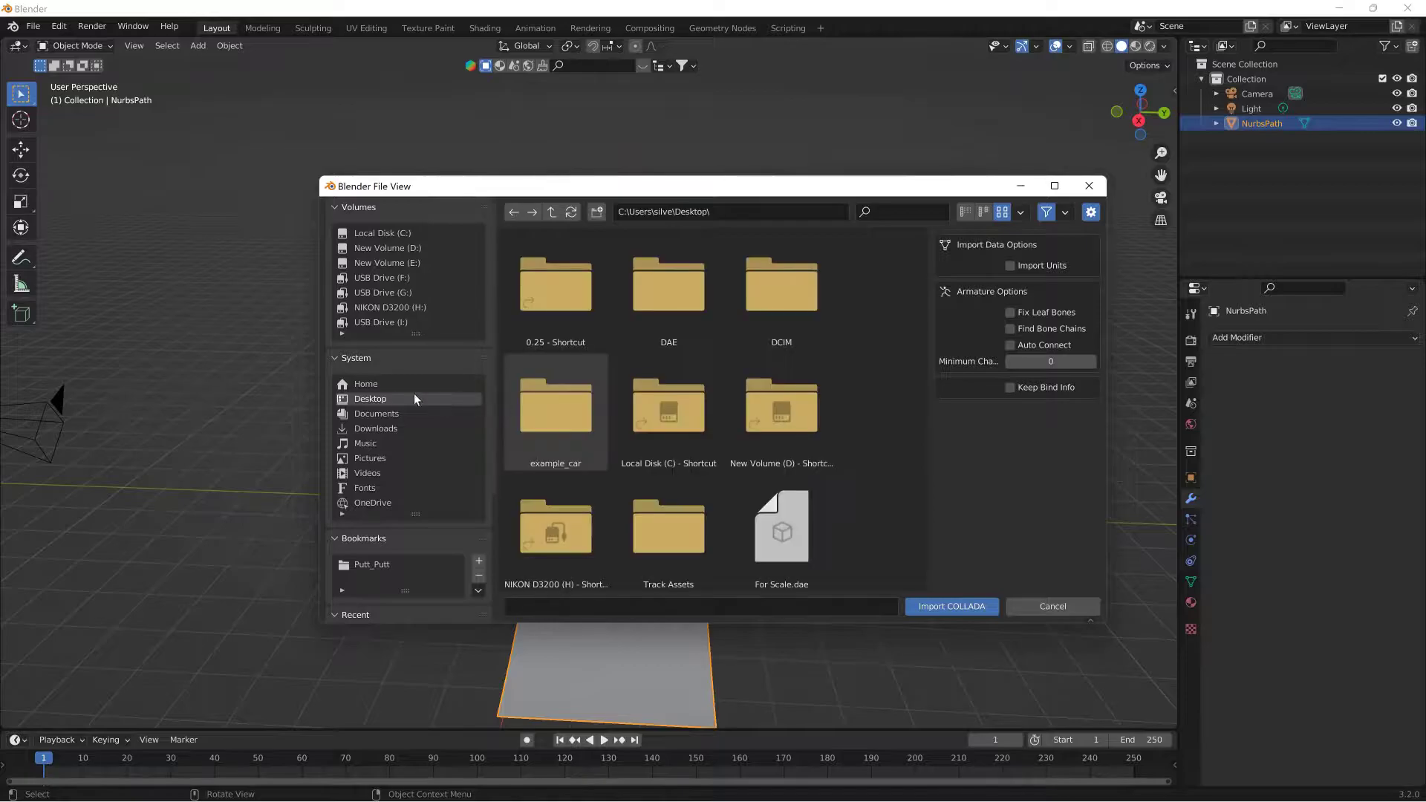
{"action": "scroll", "coordinate": [783, 507], "scroll_direction": "down", "scroll_amount": 1}
{"action": "left_click", "coordinate": [782, 507]}
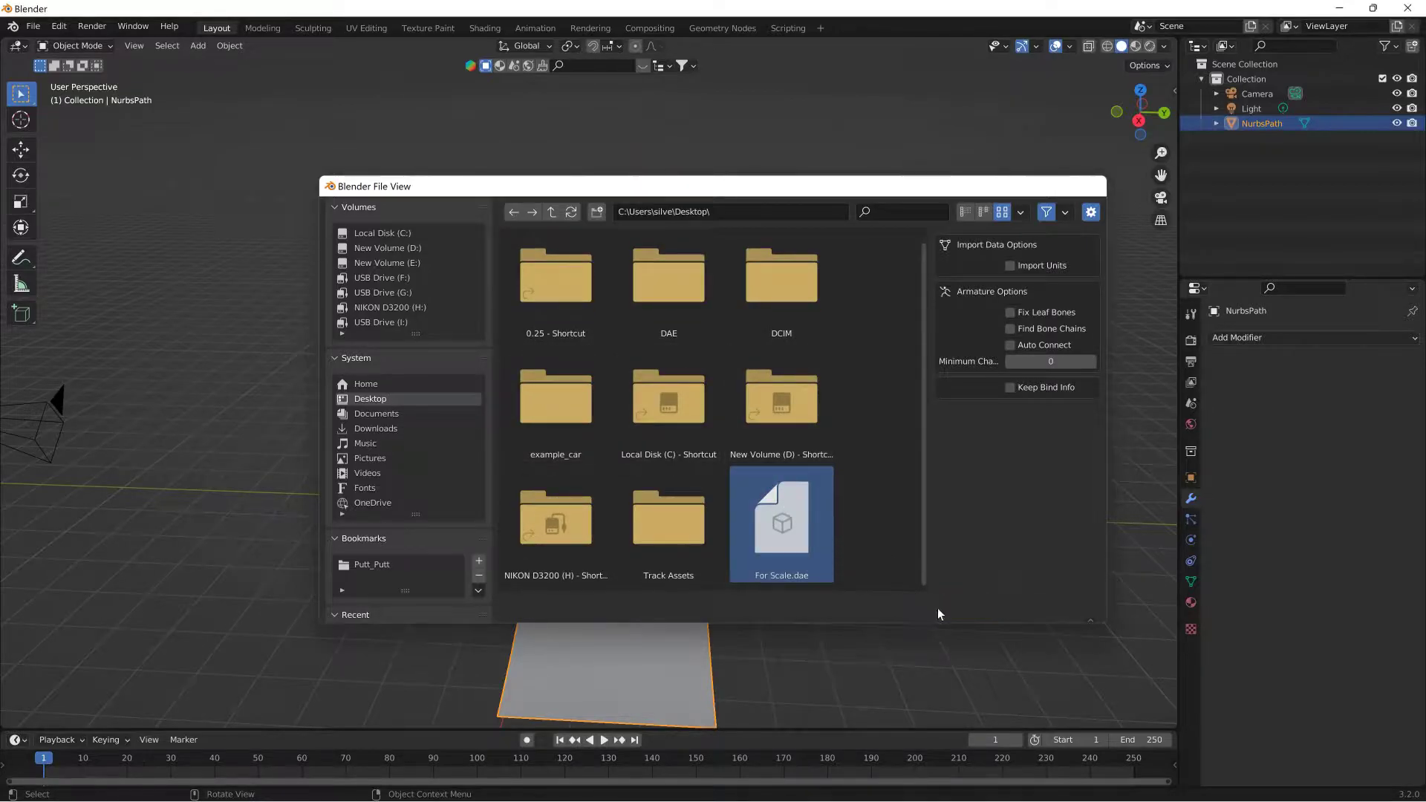
{"action": "left_click", "coordinate": [938, 608]}
Step: Select the ribbon and scale it up until it is road-sized relative to the imported pickup body
{"action": "scroll", "coordinate": [639, 477], "scroll_direction": "up", "scroll_amount": 1}
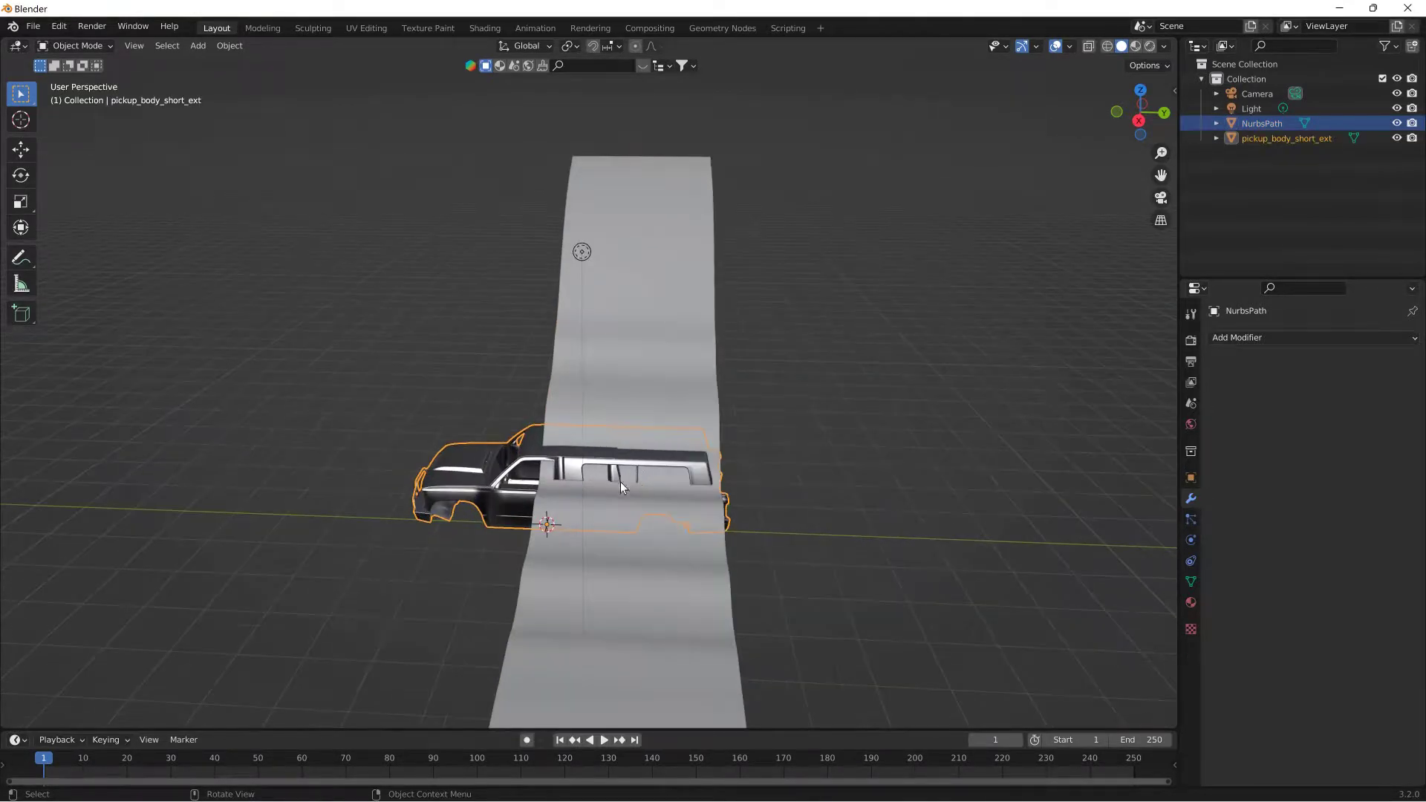
{"action": "left_click", "coordinate": [541, 461]}
{"action": "left_click", "coordinate": [614, 393]}
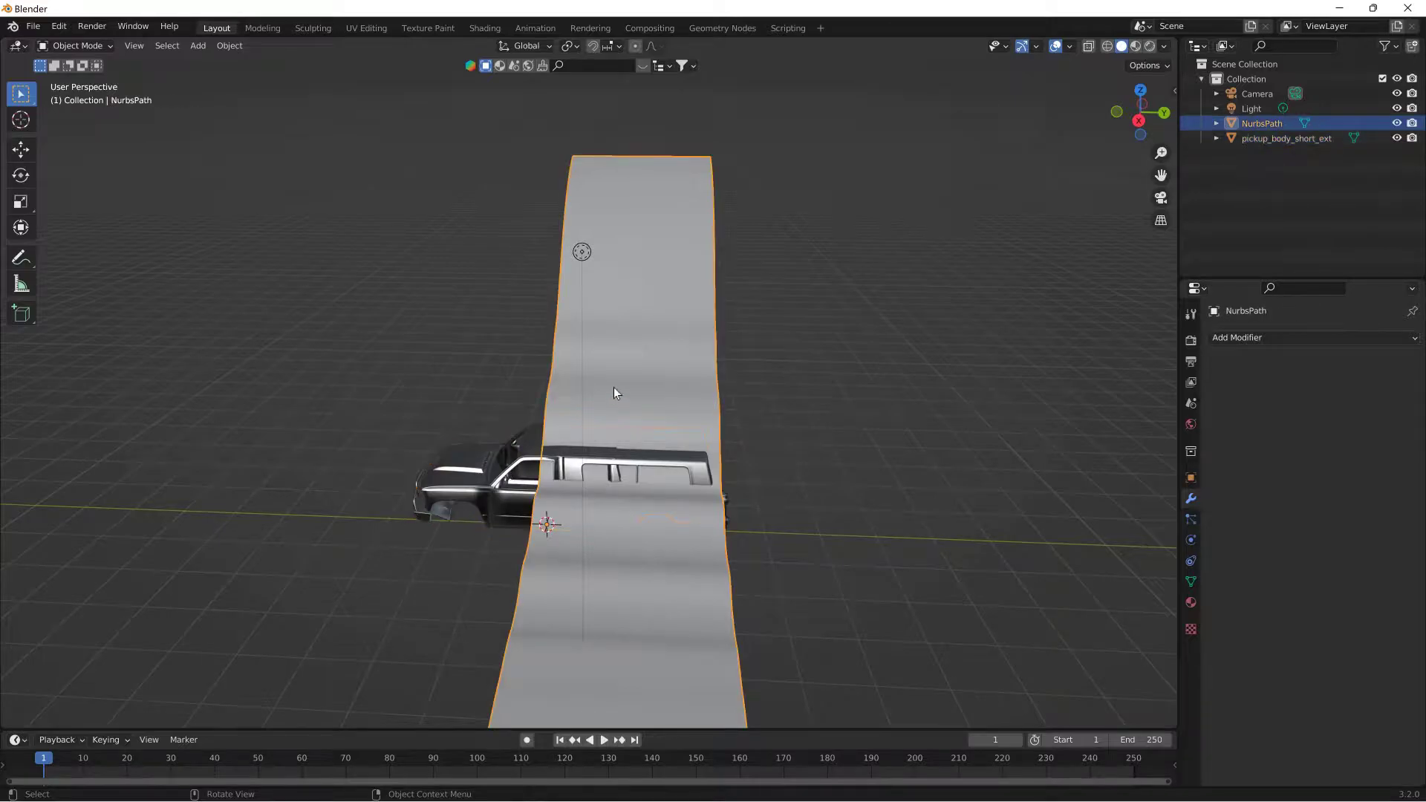
{"action": "key", "text": "s"}
{"action": "left_click", "coordinate": [884, 242]}
{"action": "middle_click_drag", "start_coordinate": [884, 241], "coordinate": [840, 327]}
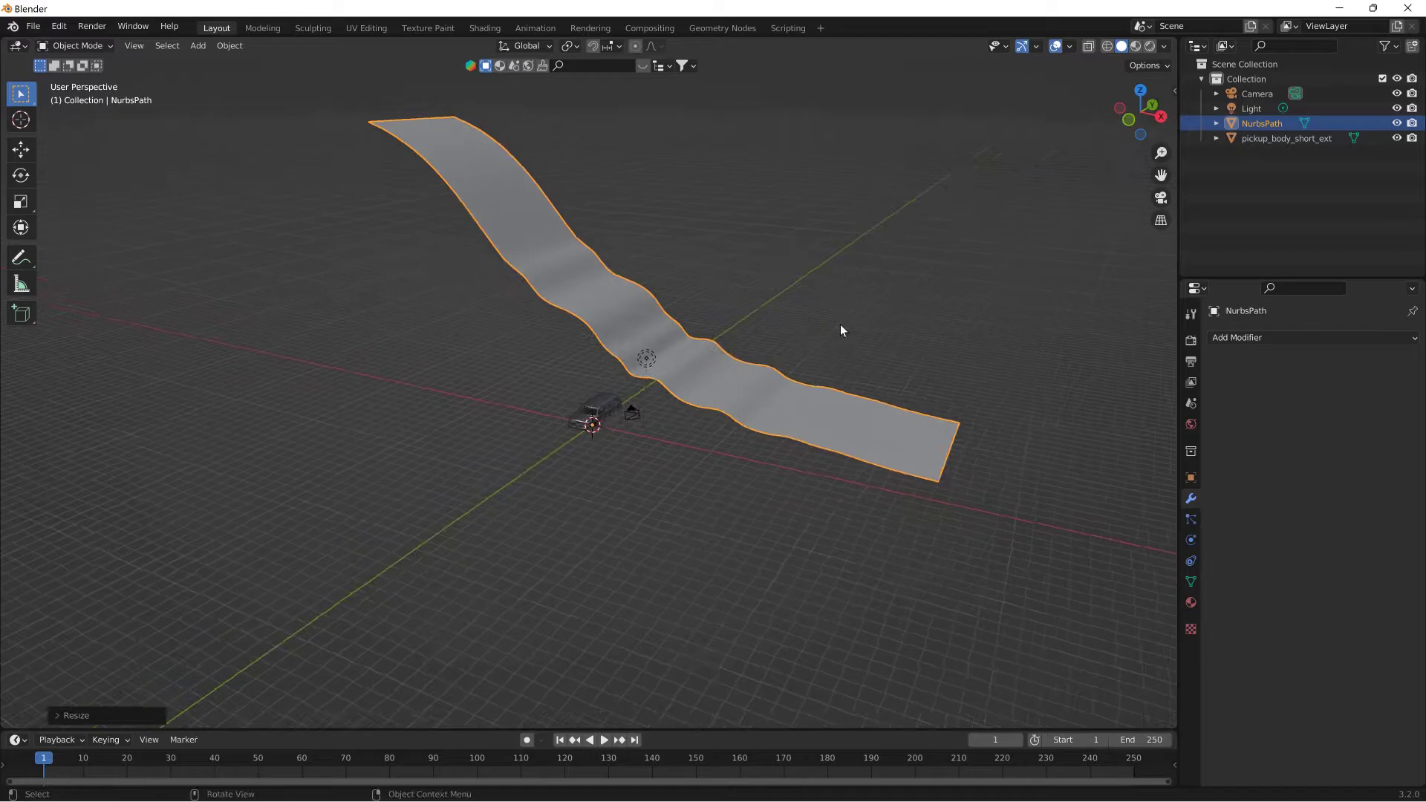
{"action": "key", "text": "s"}
{"action": "left_click", "coordinate": [883, 313]}
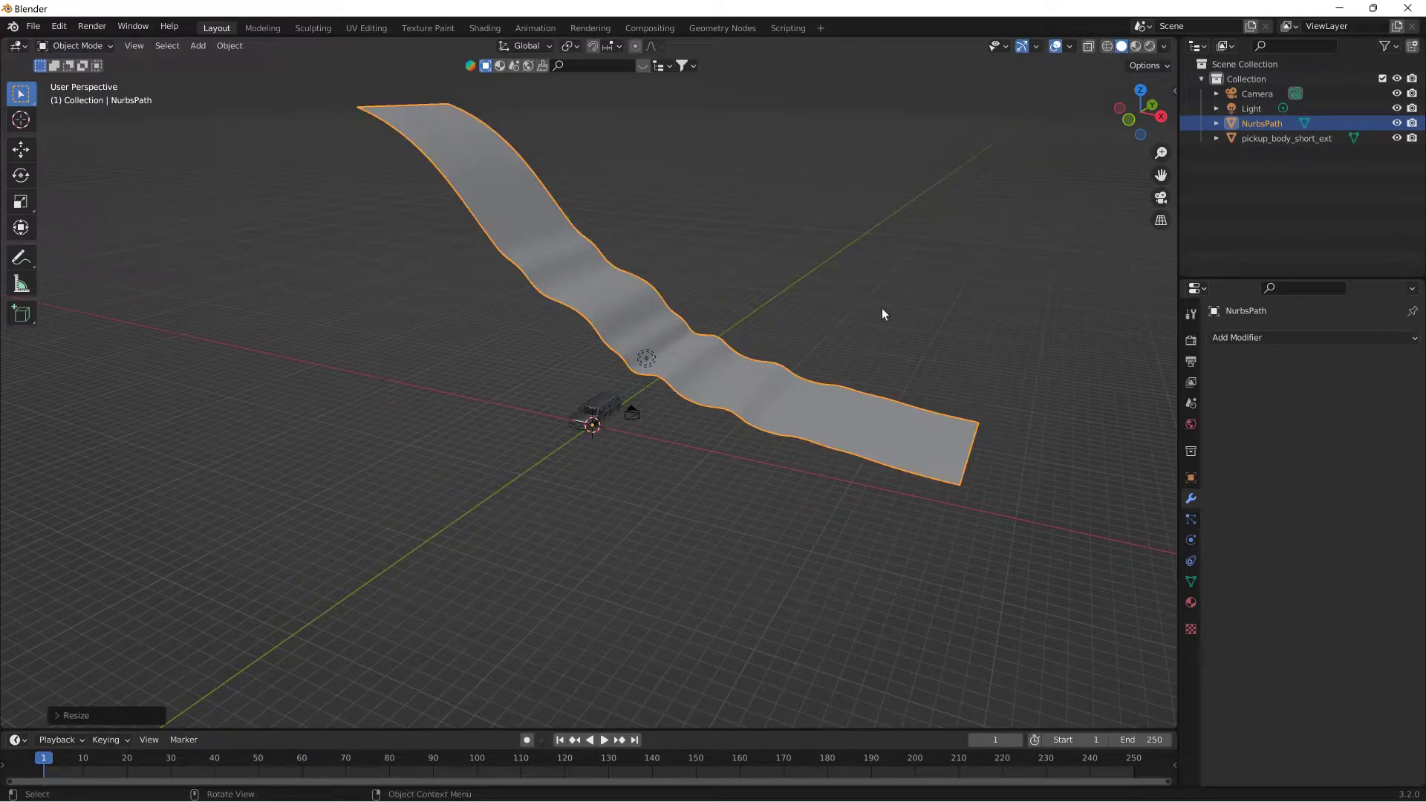
Step: Delete the imported pickup body from the scene
{"action": "left_click", "coordinate": [607, 412]}
{"action": "key", "text": "Delete"}
{"action": "middle_click_drag", "start_coordinate": [943, 299], "coordinate": [708, 206]}
Step: Select the scaled ribbon and put it back in Edit Mode
{"action": "left_click", "coordinate": [83, 49]}
{"action": "left_click", "coordinate": [624, 216]}
{"action": "left_click", "coordinate": [78, 46]}
{"action": "left_click", "coordinate": [82, 77]}
{"action": "middle_click_drag", "start_coordinate": [288, 187], "coordinate": [487, 264]}
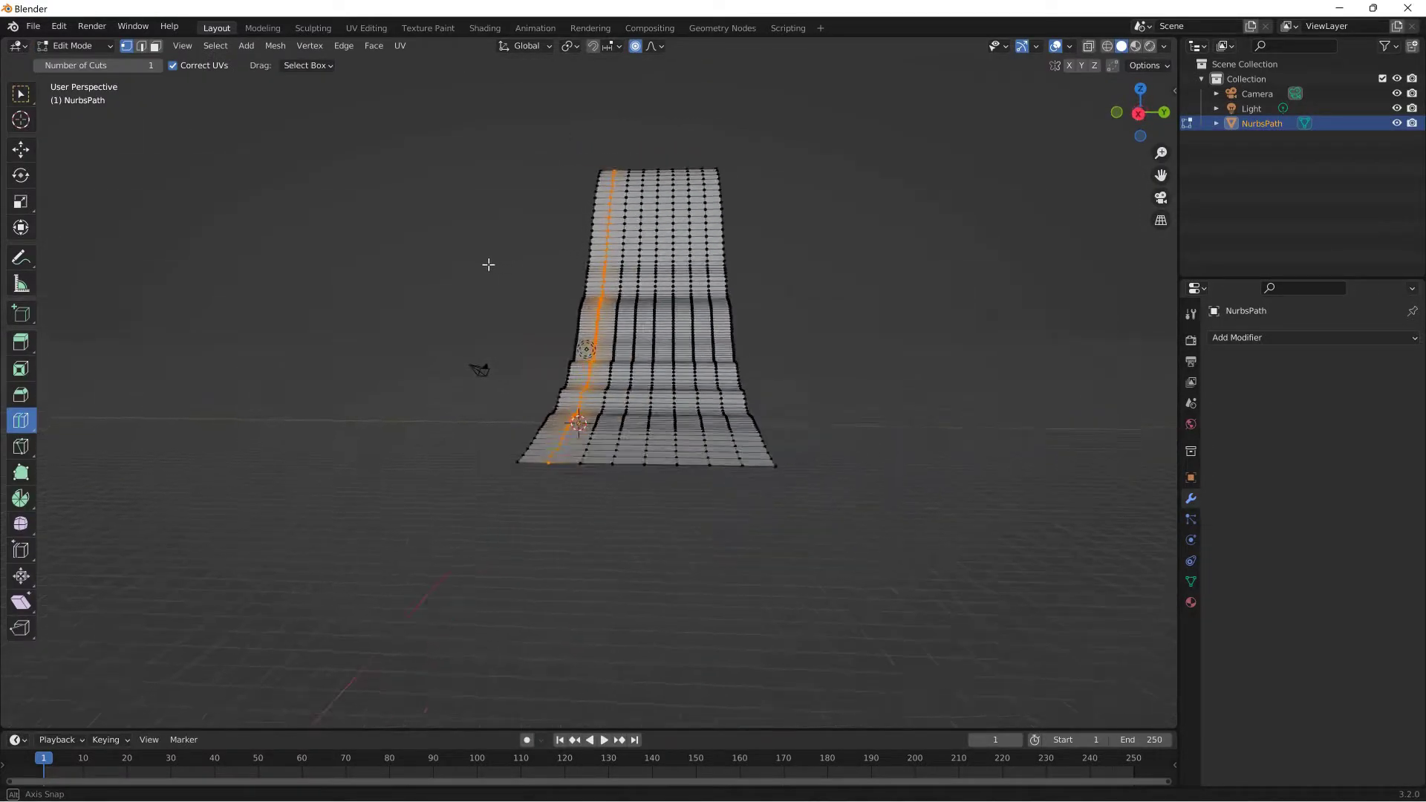
Step: Turn on X-ray and add extra lengthwise loop cuts near both long sides of the ribbon in right orthographic view
{"action": "left_click", "coordinate": [1088, 47]}
{"action": "left_click", "coordinate": [1140, 116]}
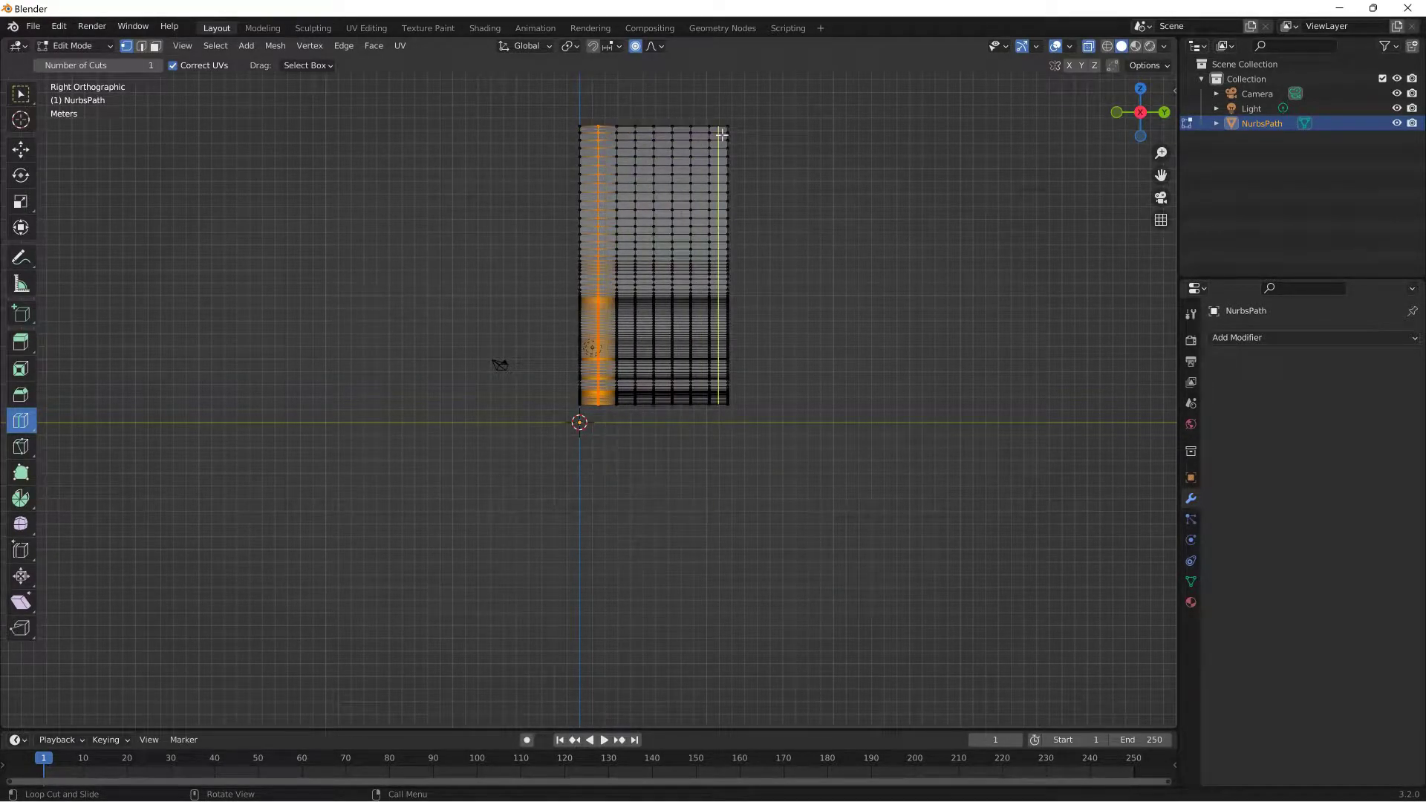
{"action": "left_click_drag", "start_coordinate": [721, 134], "coordinate": [702, 128]}
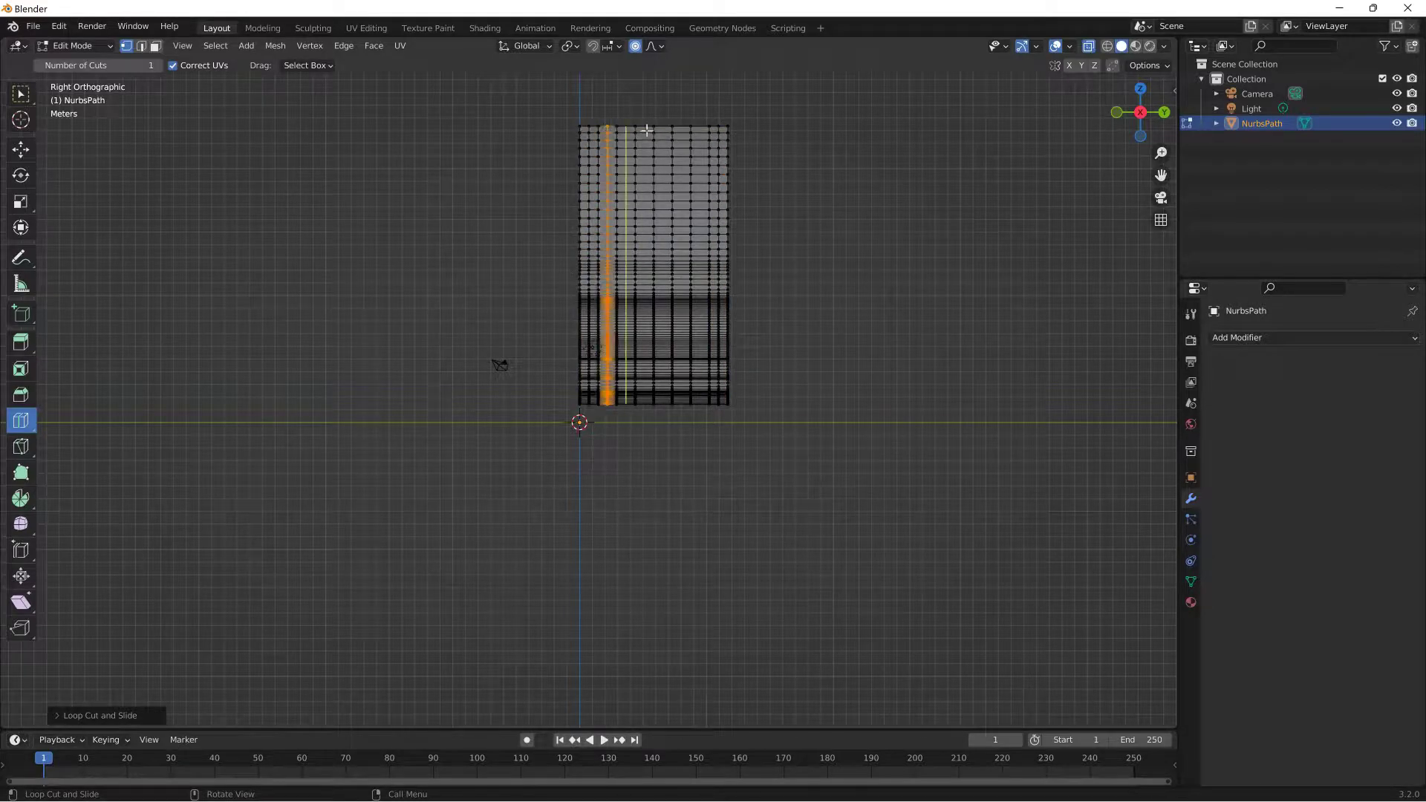
{"action": "left_click", "coordinate": [699, 128]}
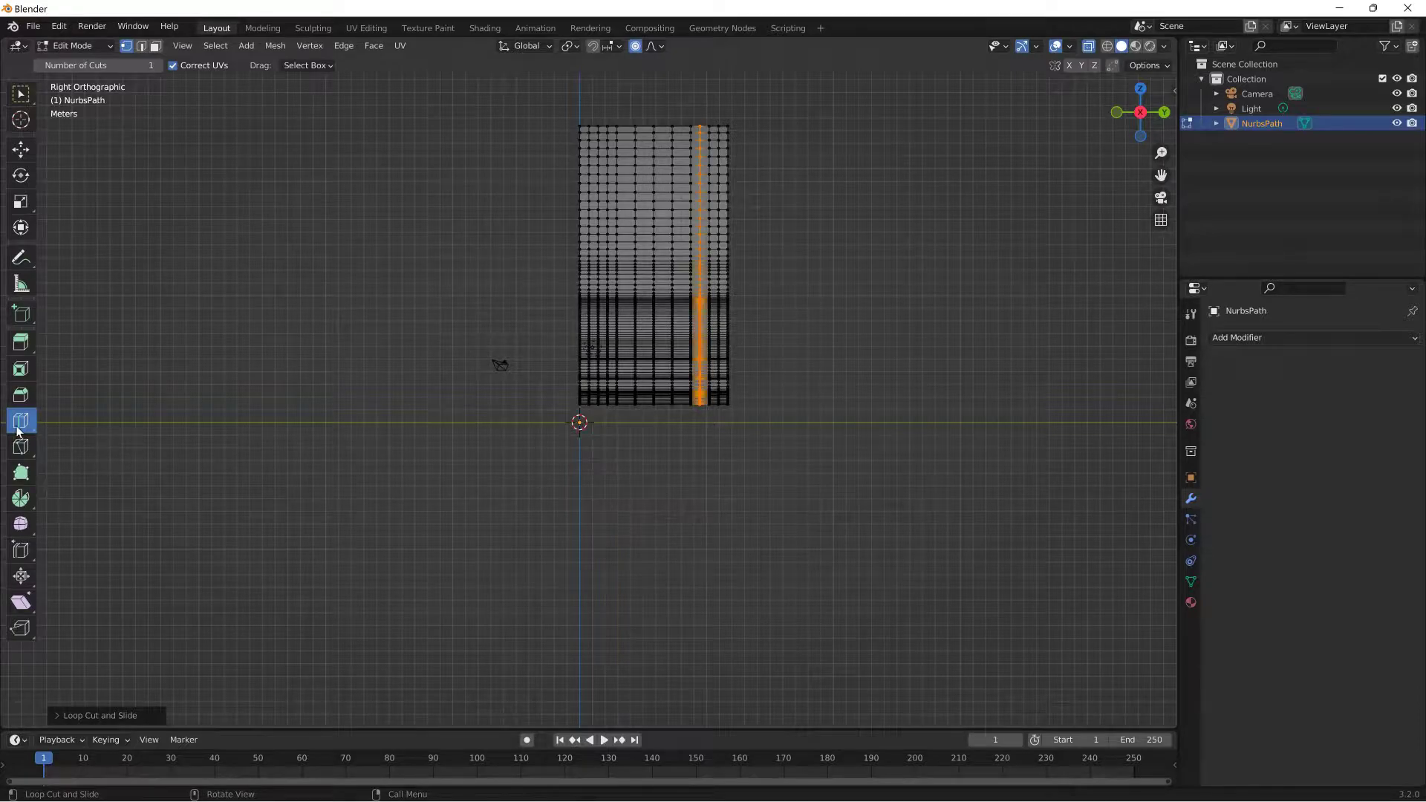
Step: Box-select the outermost vertices along both long edges of the ribbon together
{"action": "left_click", "coordinate": [26, 99]}
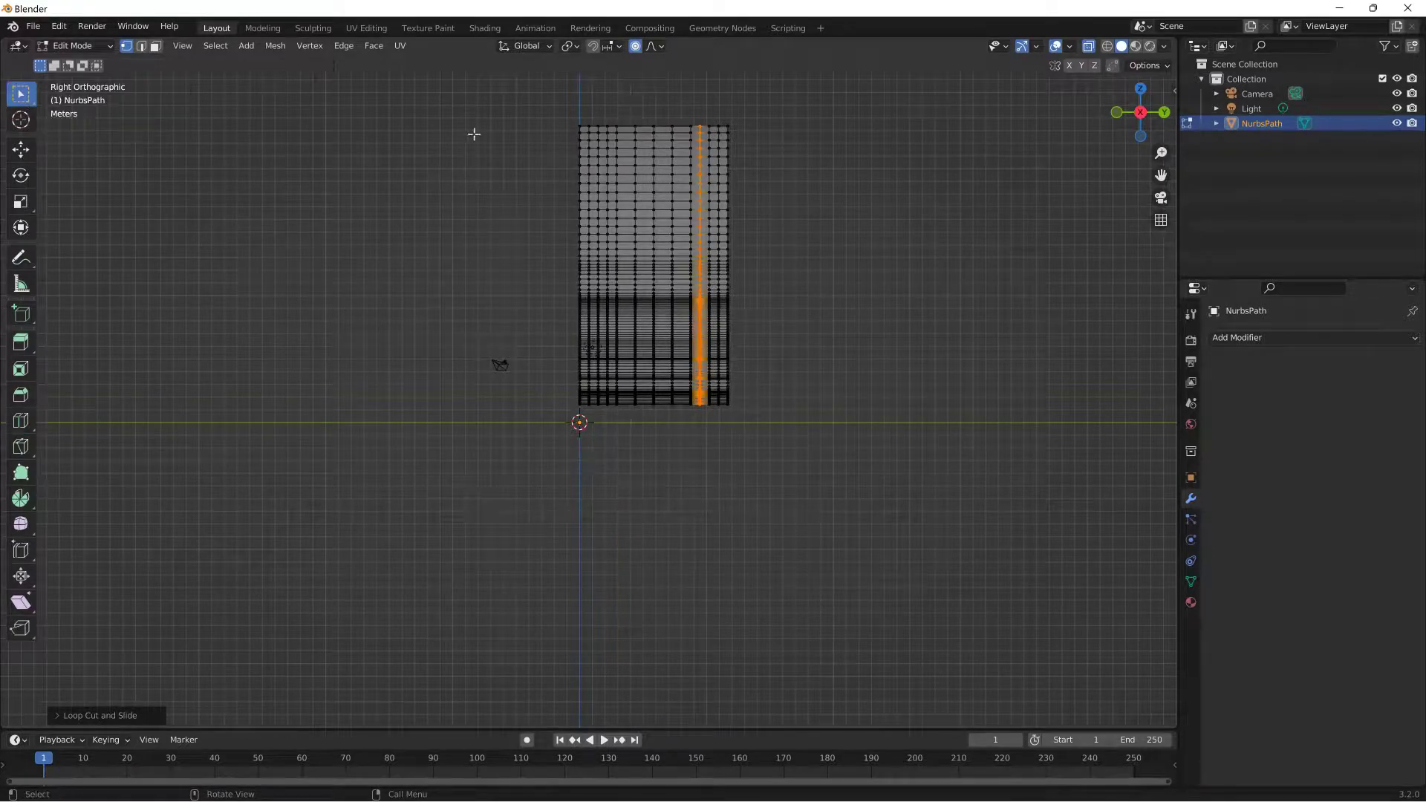
{"action": "left_click_drag", "start_coordinate": [540, 106], "coordinate": [584, 416]}
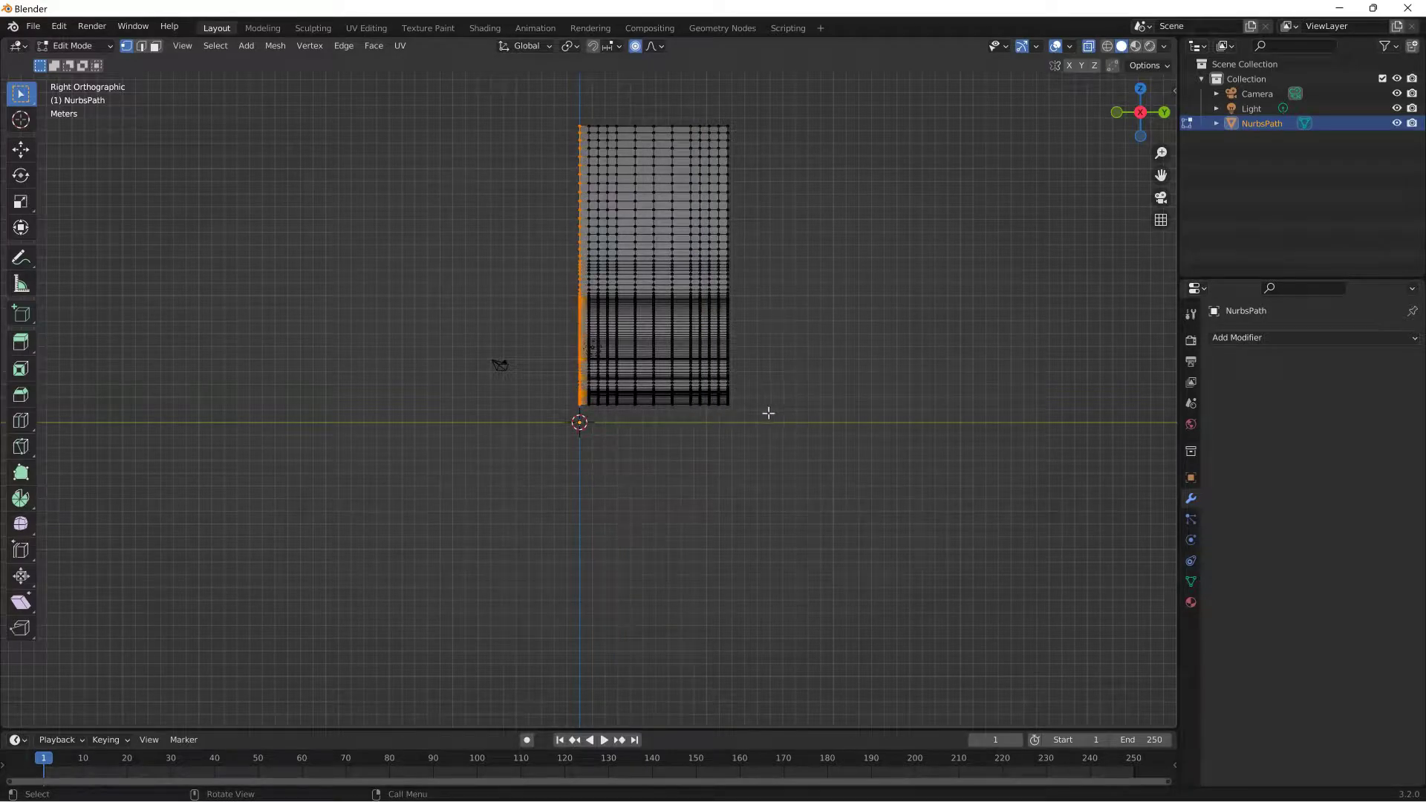
{"action": "left_click_drag", "start_coordinate": [768, 418], "coordinate": [724, 112], "text": "shift"}
{"action": "middle_click_drag", "start_coordinate": [755, 191], "coordinate": [752, 222]}
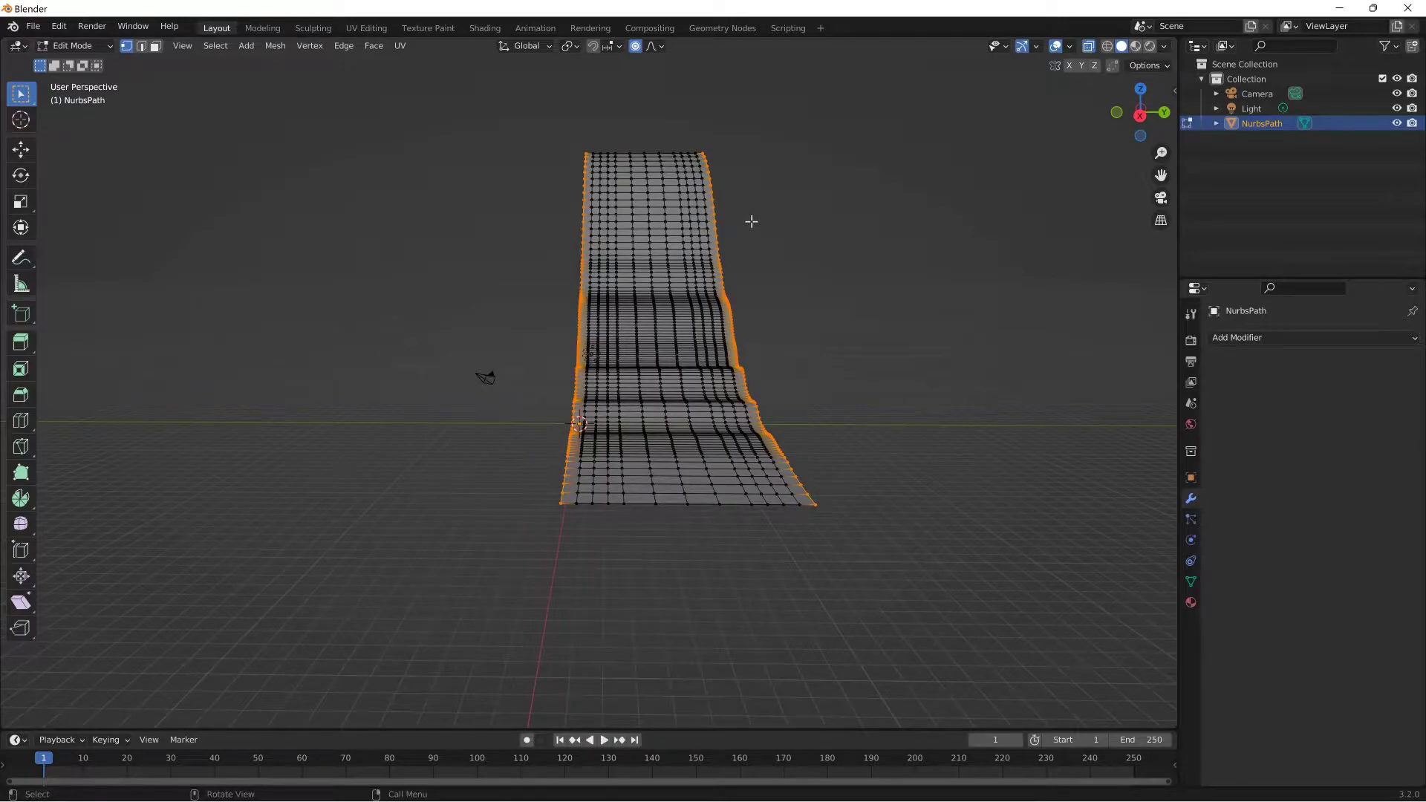
{"action": "key", "text": "g"}
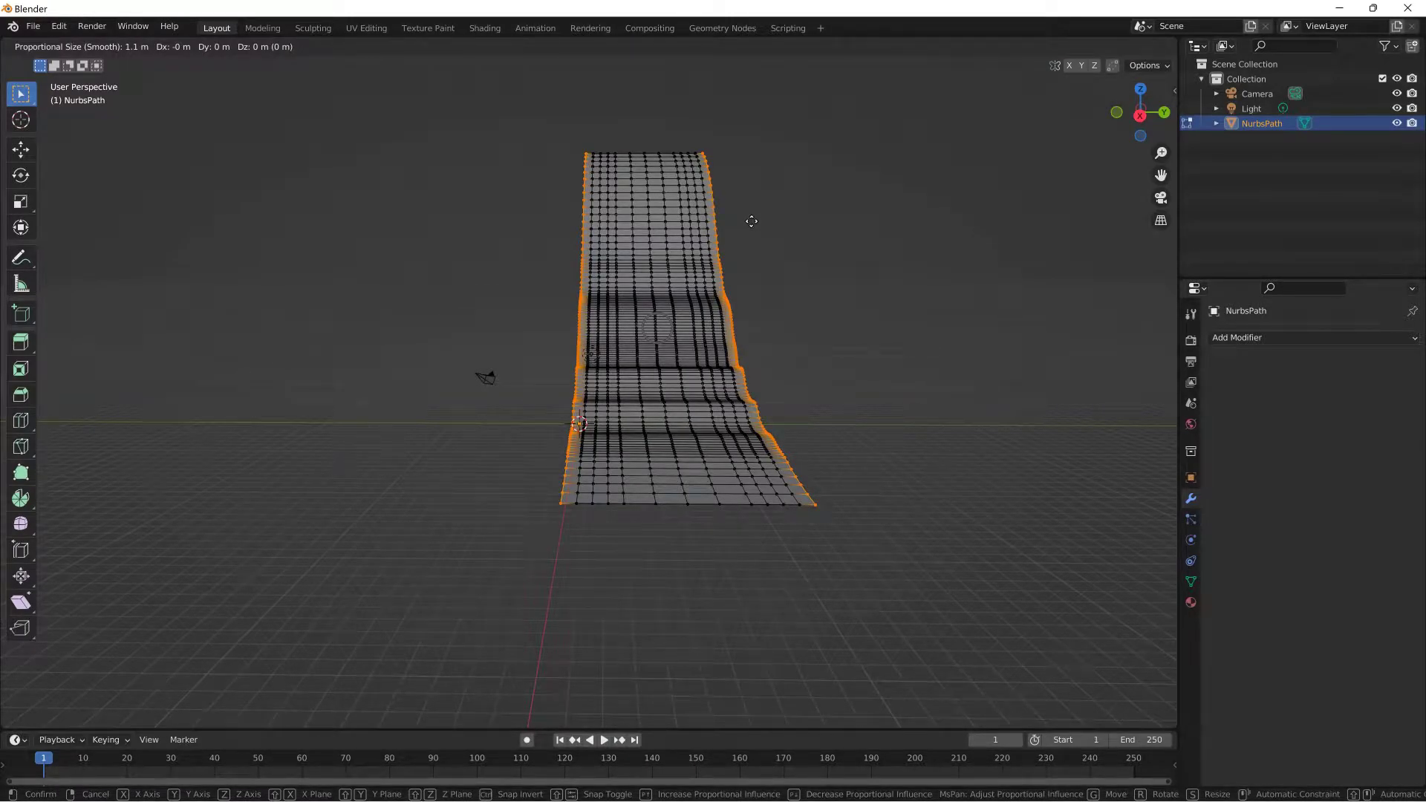
{"action": "key", "text": "z"}
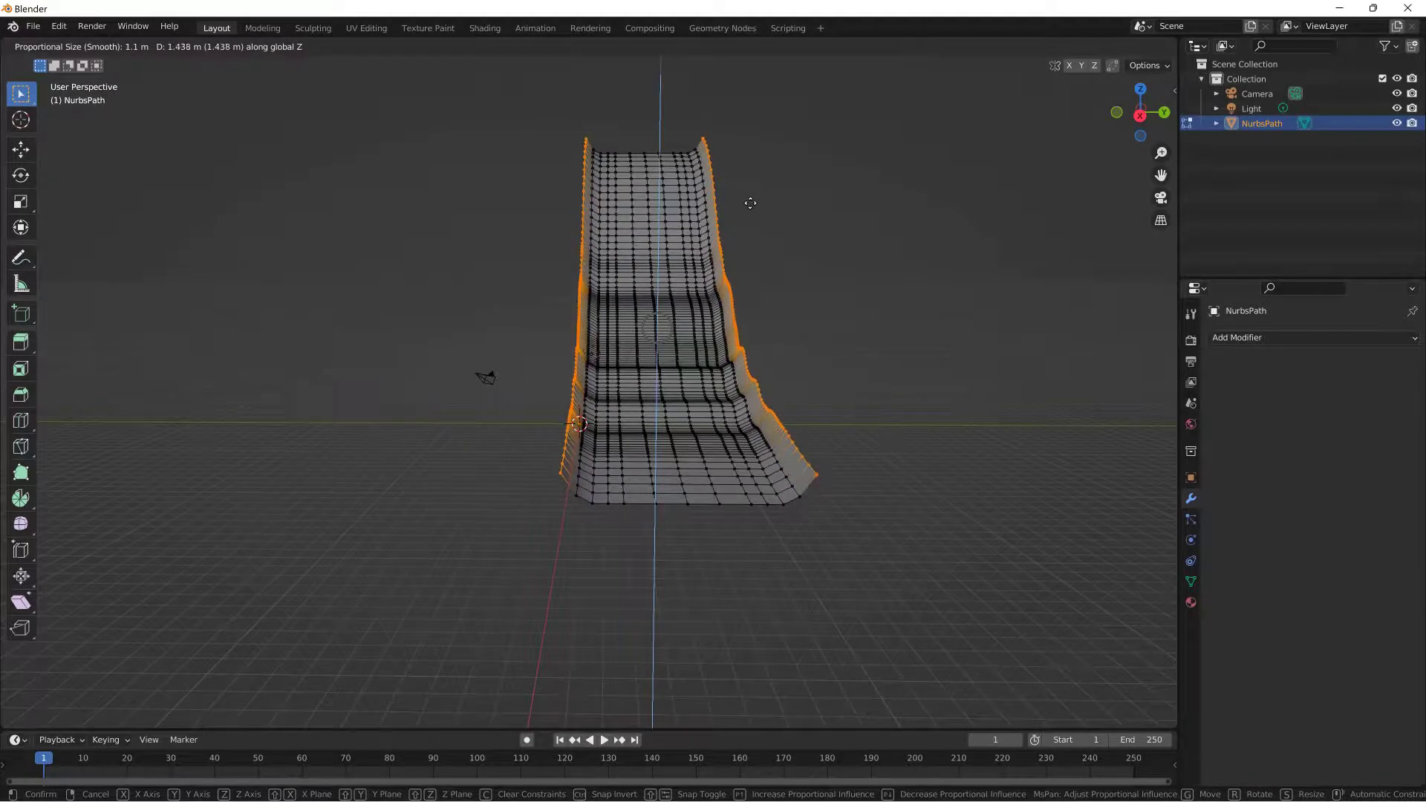
{"action": "key", "text": "Escape"}
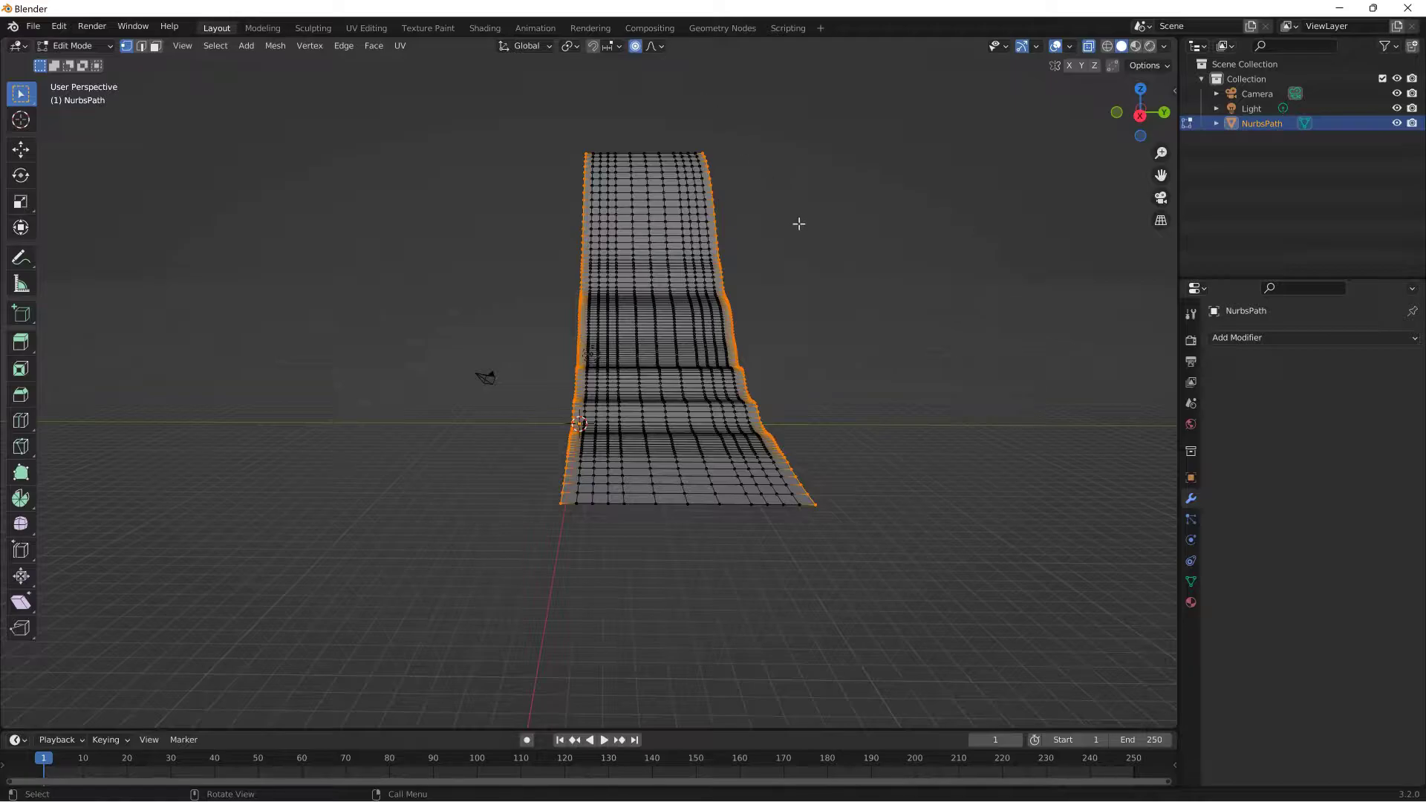
Step: Raise both long edges along the Z axis with smooth proportional editing at a size of about 4.18 m
{"action": "key", "text": "g"}
{"action": "key", "text": "z"}
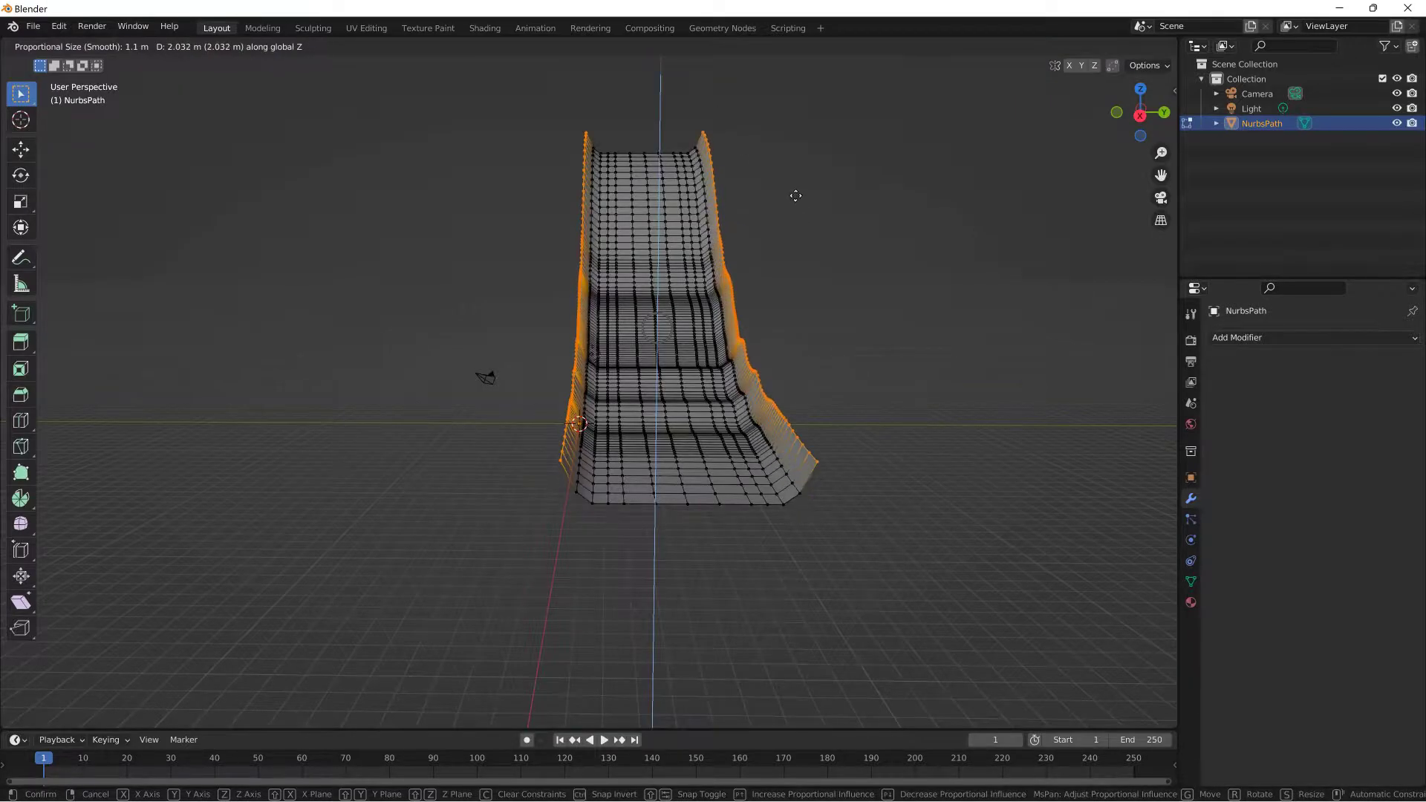
{"action": "scroll", "coordinate": [796, 197], "scroll_direction": "down", "scroll_amount": 19}
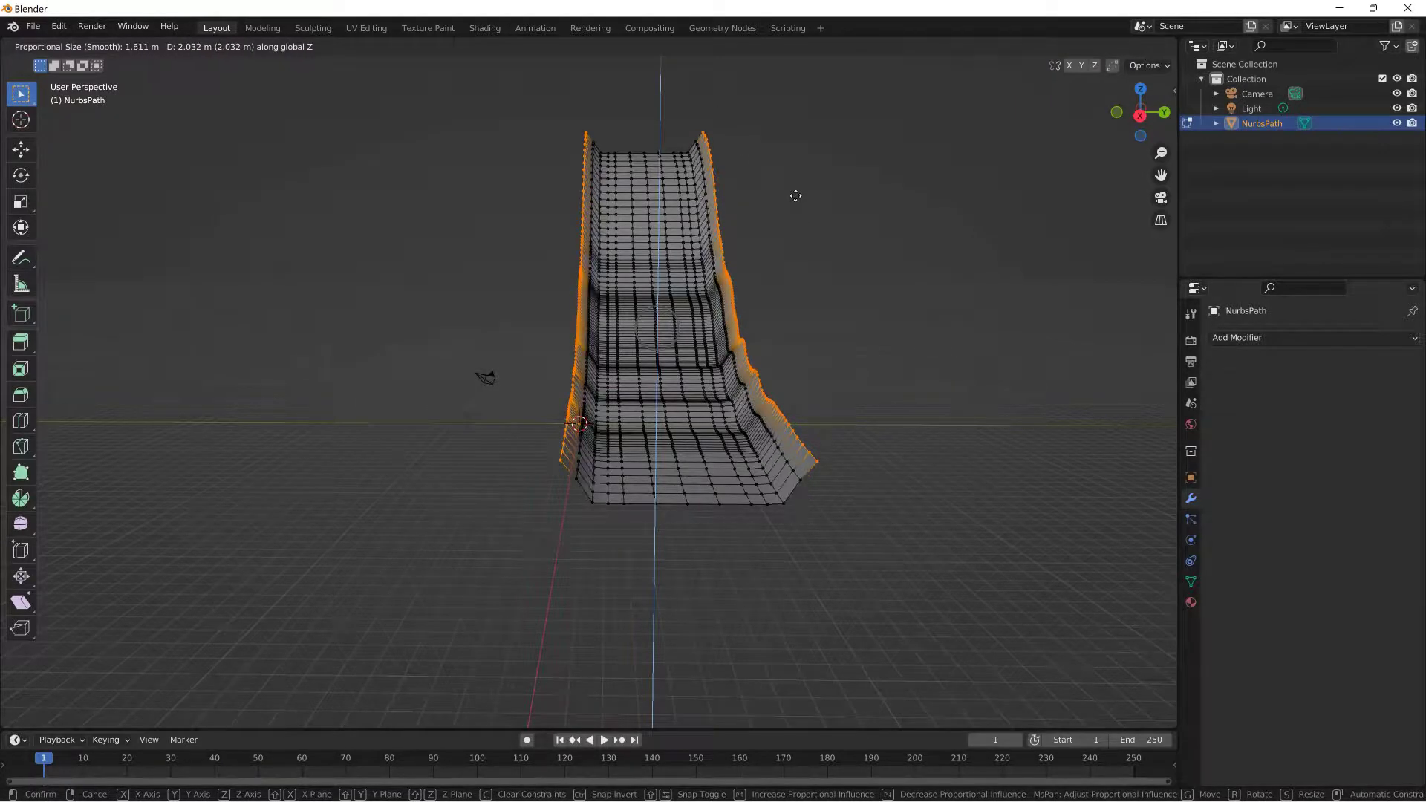
{"action": "scroll", "coordinate": [794, 212], "scroll_direction": "up", "scroll_amount": 7}
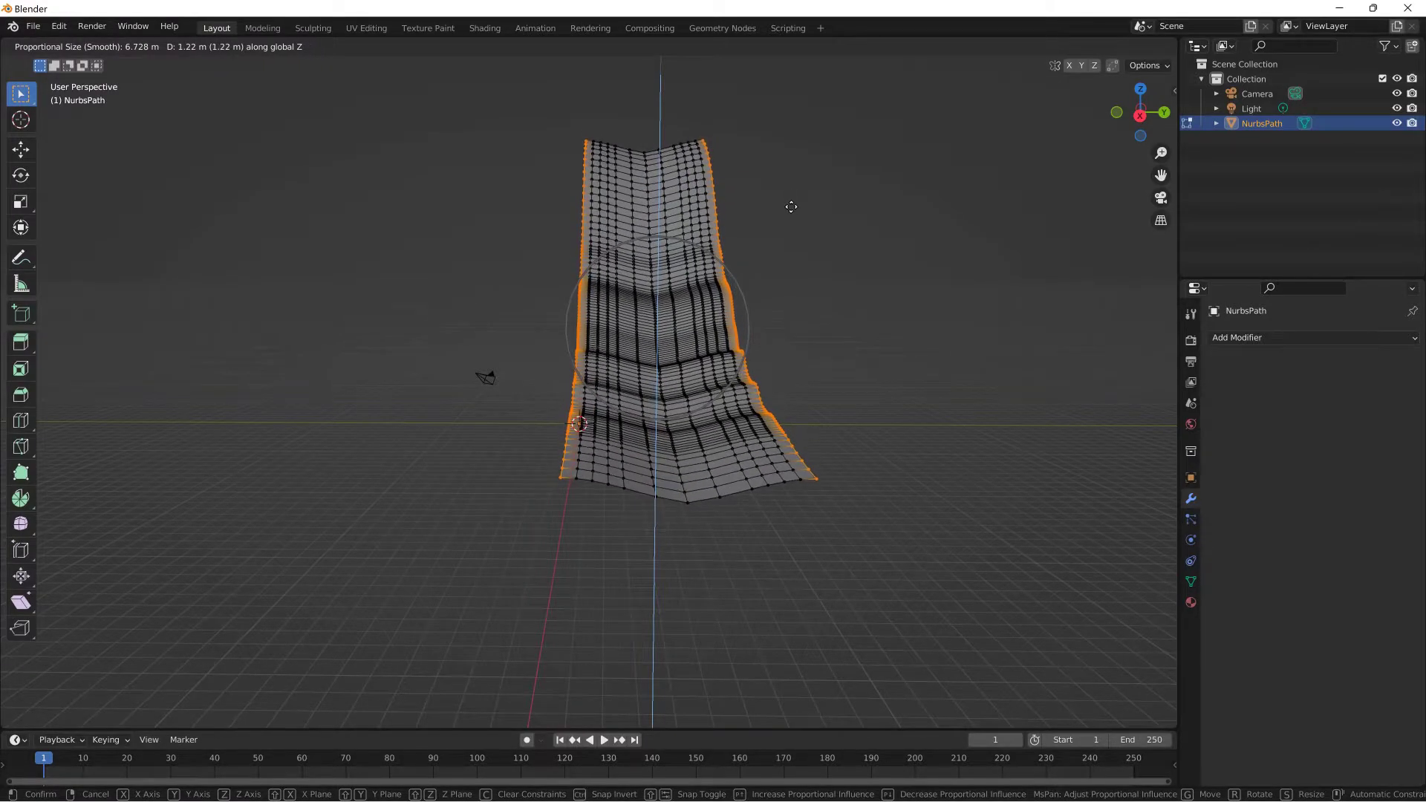
{"action": "scroll", "coordinate": [794, 208], "scroll_direction": "down", "scroll_amount": 2}
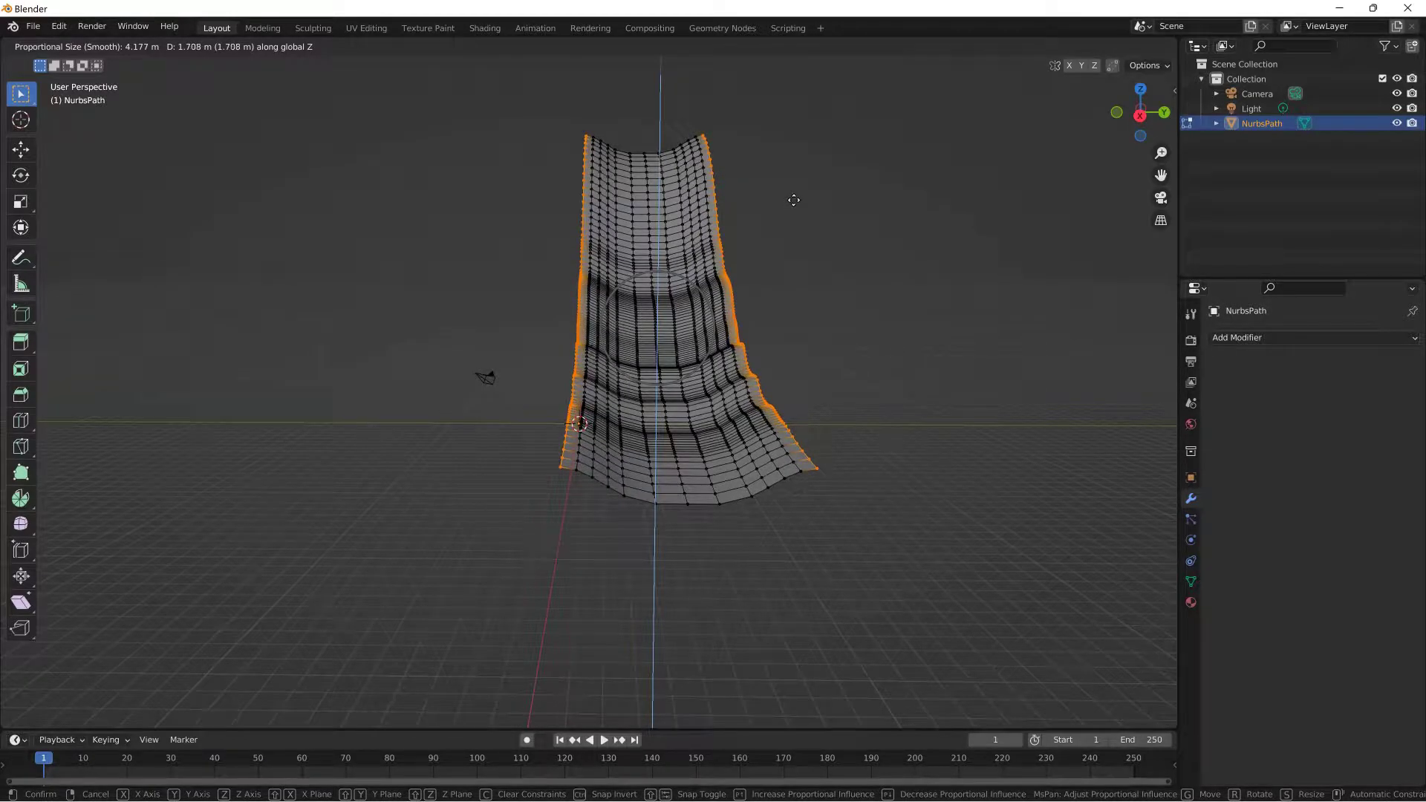
{"action": "left_click", "coordinate": [794, 206]}
Step: Raise the same edges about another 1.9 m along Z to deepen the ribbon's trough
{"action": "middle_click_drag", "start_coordinate": [783, 220], "coordinate": [462, 279]}
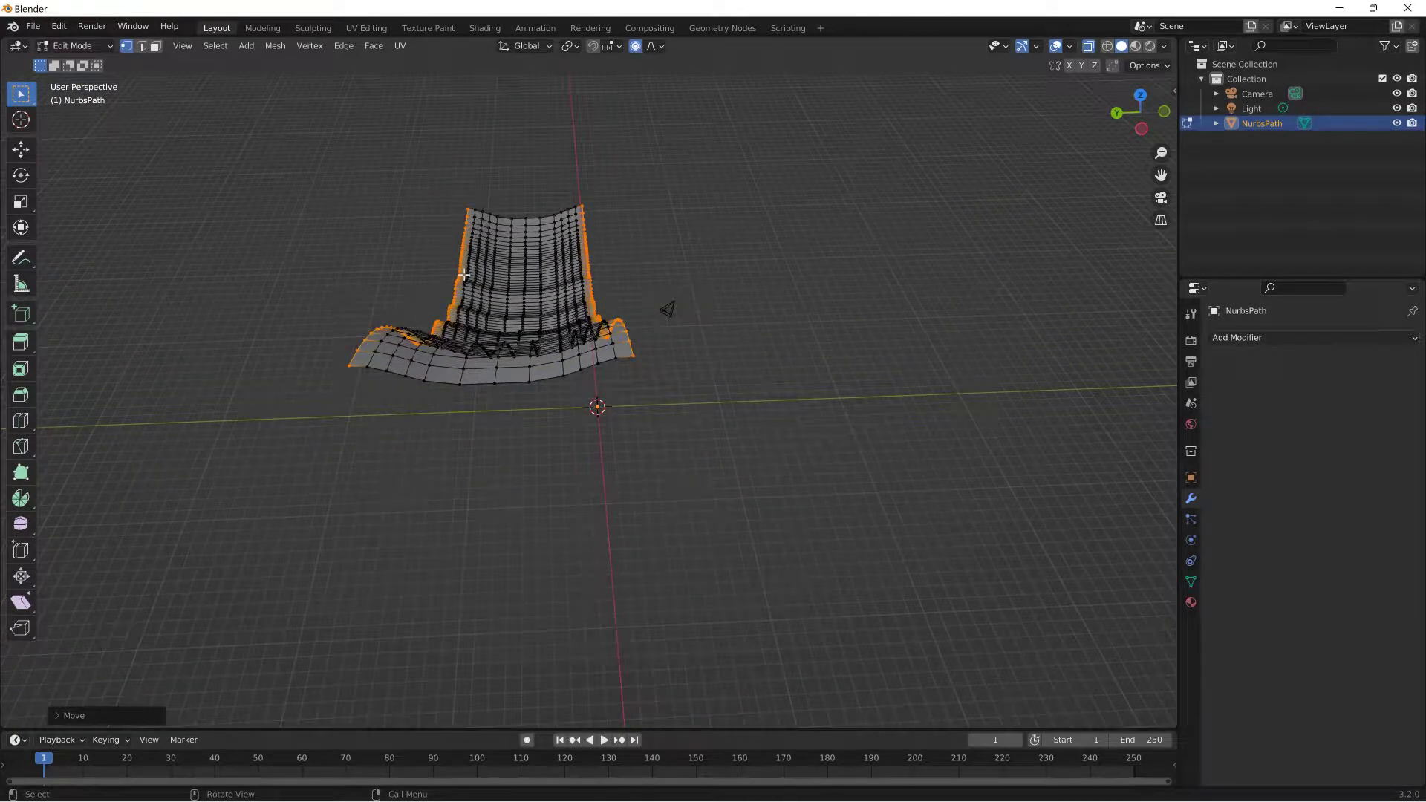
{"action": "key", "text": "g"}
{"action": "key", "text": "z"}
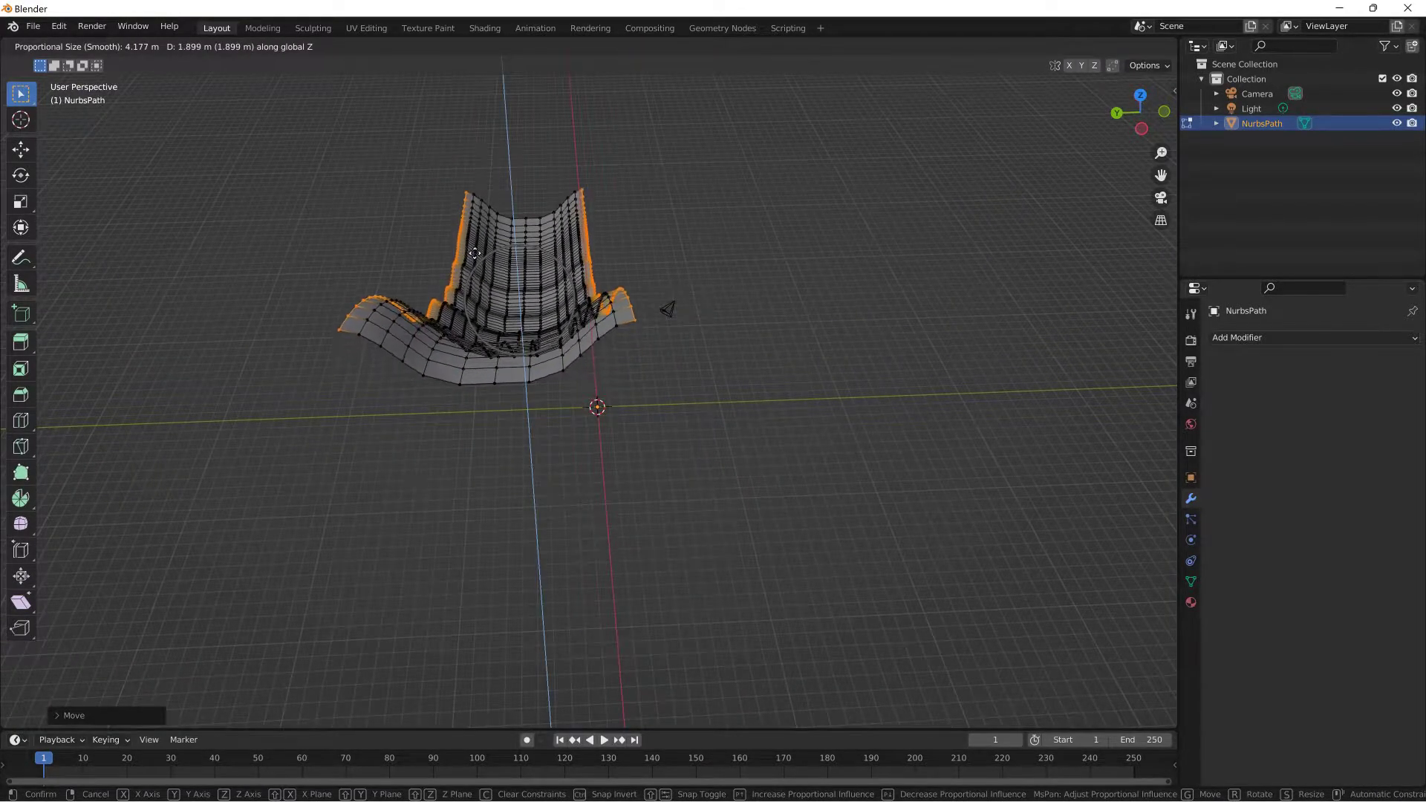
{"action": "left_click", "coordinate": [474, 253]}
{"action": "middle_click_drag", "start_coordinate": [475, 253], "coordinate": [765, 216]}
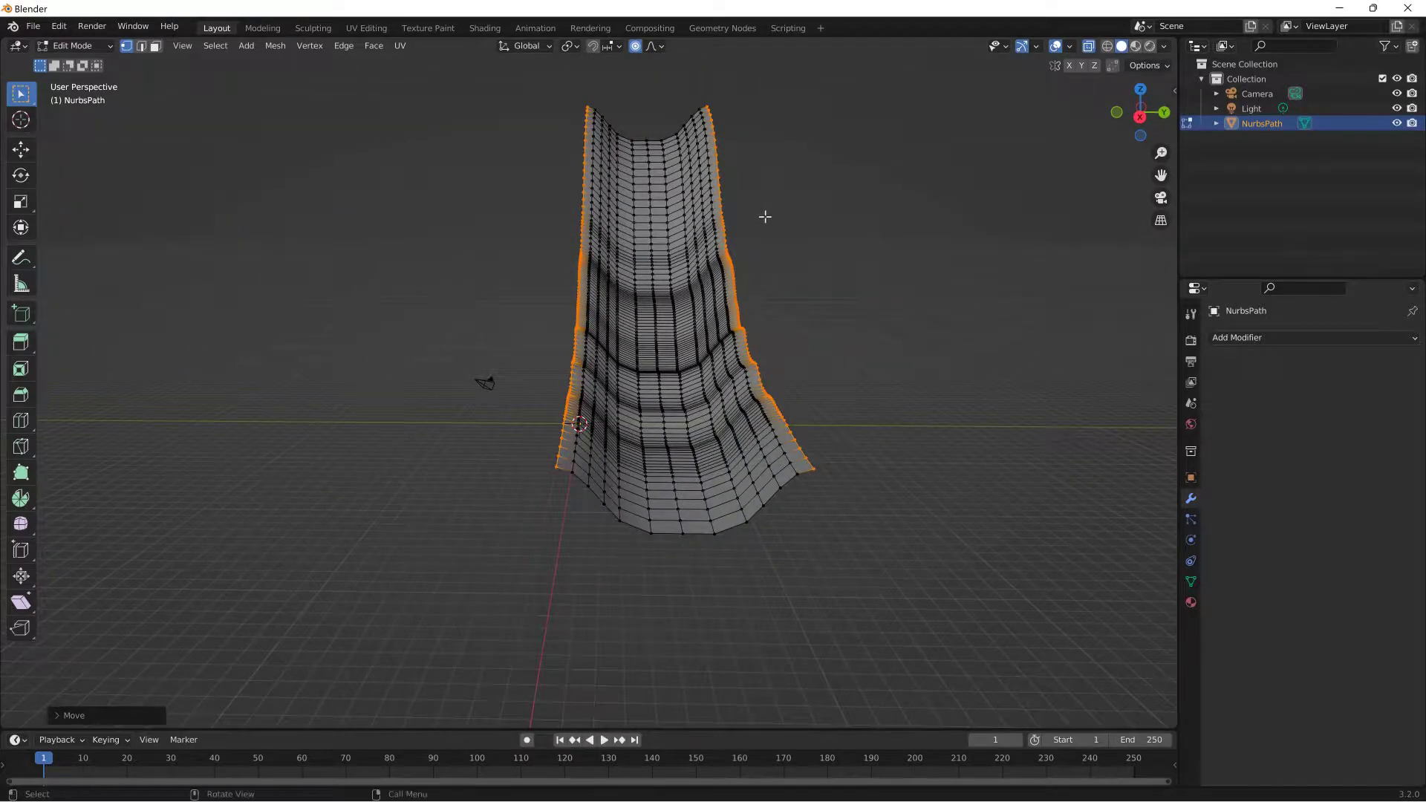
Step: Return the ribbon to Object Mode
{"action": "left_click", "coordinate": [90, 47]}
{"action": "left_click", "coordinate": [93, 62]}
{"action": "middle_click_drag", "start_coordinate": [583, 195], "coordinate": [829, 119]}
Step: Check the ribbon's normals with the Face Orientation overlay, then turn the overlay off again
{"action": "left_click", "coordinate": [1071, 46]}
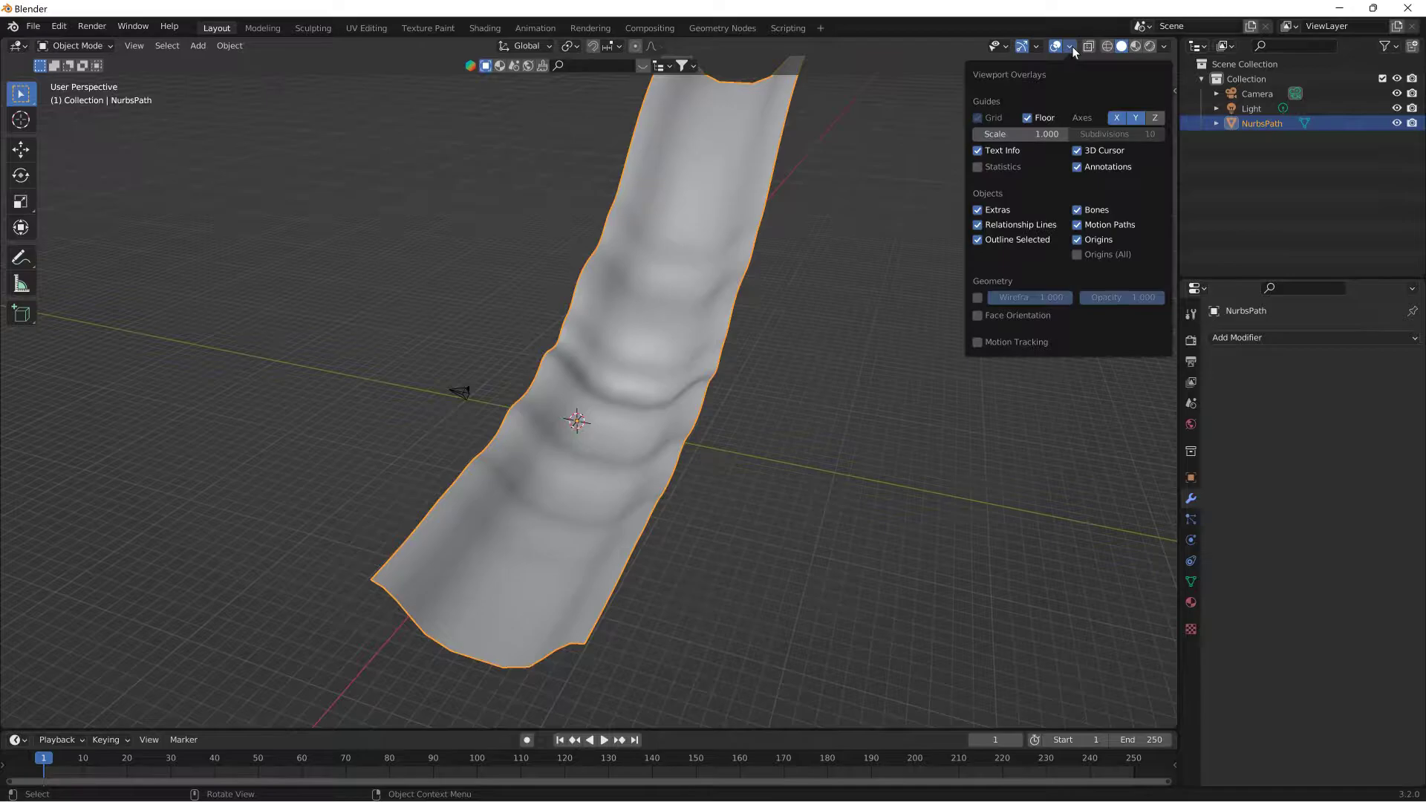
{"action": "left_click", "coordinate": [988, 318]}
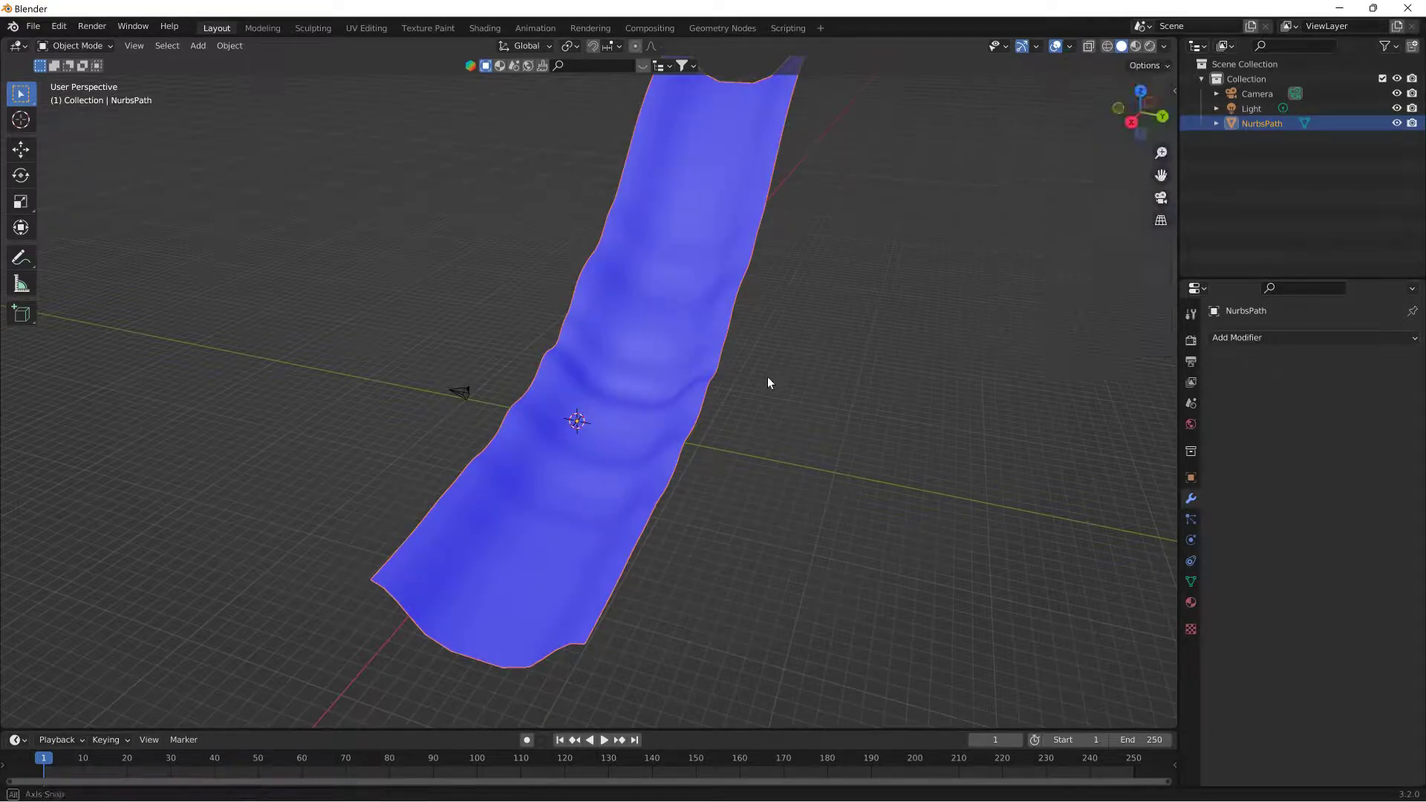
{"action": "middle_click_drag", "start_coordinate": [768, 377], "coordinate": [801, 377]}
{"action": "middle_click_drag", "start_coordinate": [614, 348], "coordinate": [672, 354]}
{"action": "left_click", "coordinate": [1068, 47]}
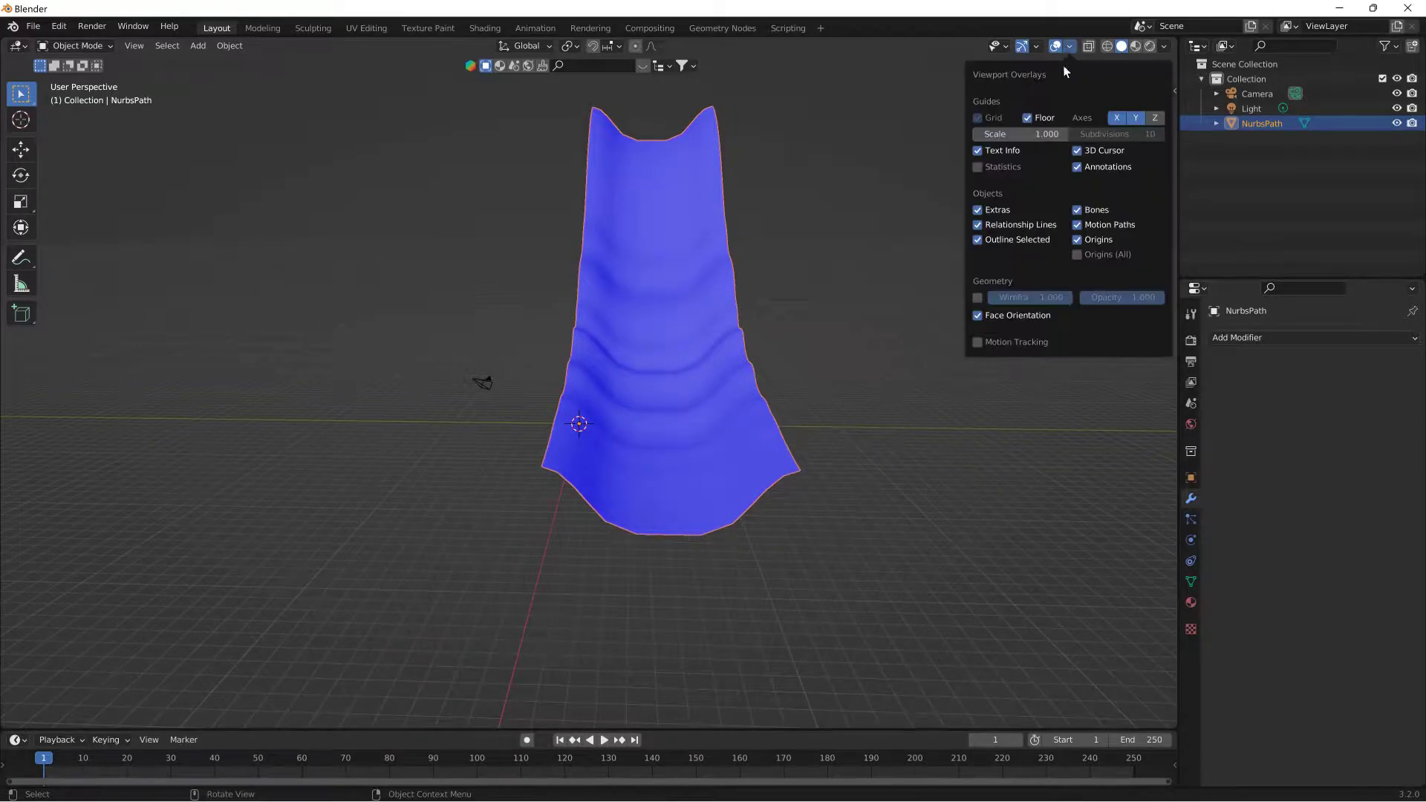
{"action": "left_click", "coordinate": [976, 319]}
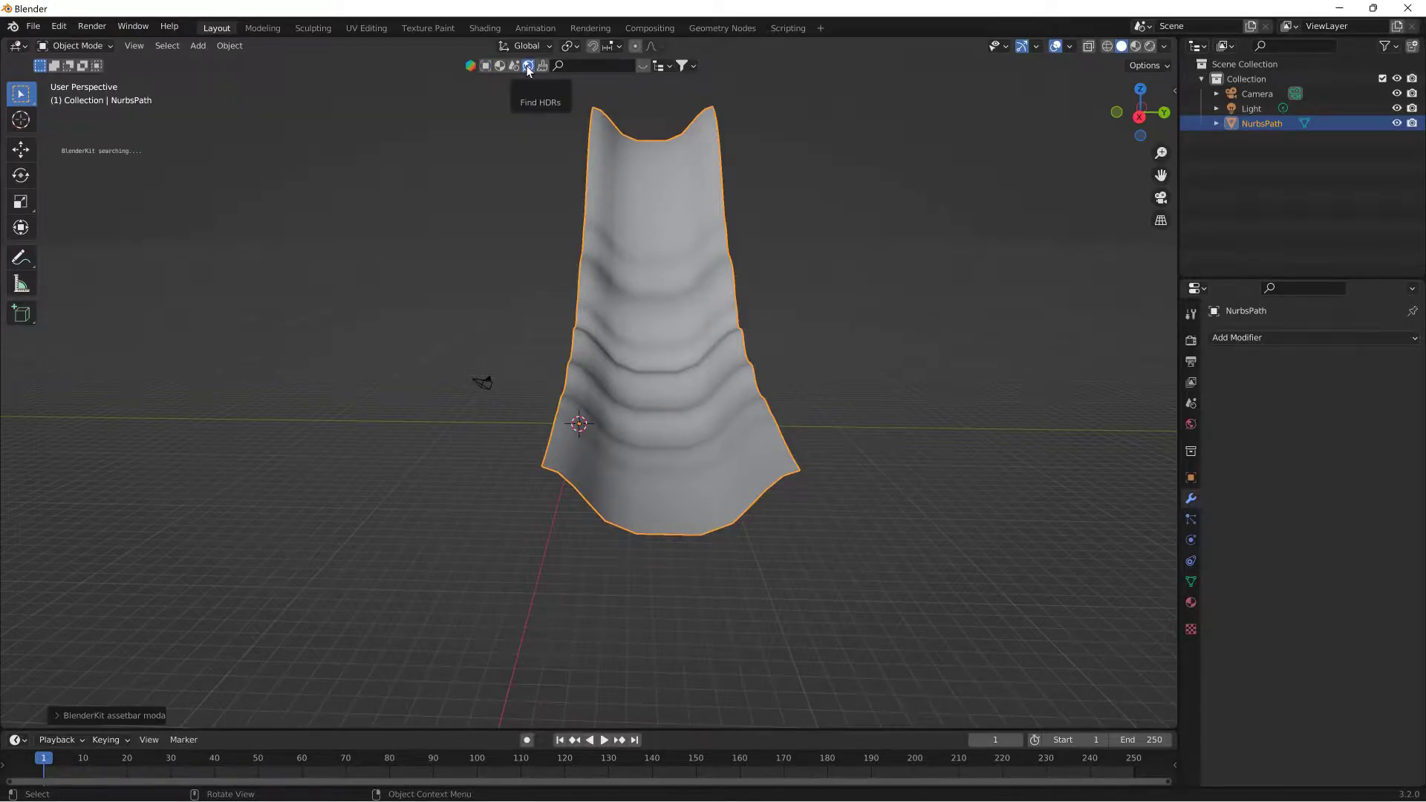
Step: Find materials in BlenderKit, apply Gold to the ribbon and display it in Material Preview shading
{"action": "left_click", "coordinate": [500, 65]}
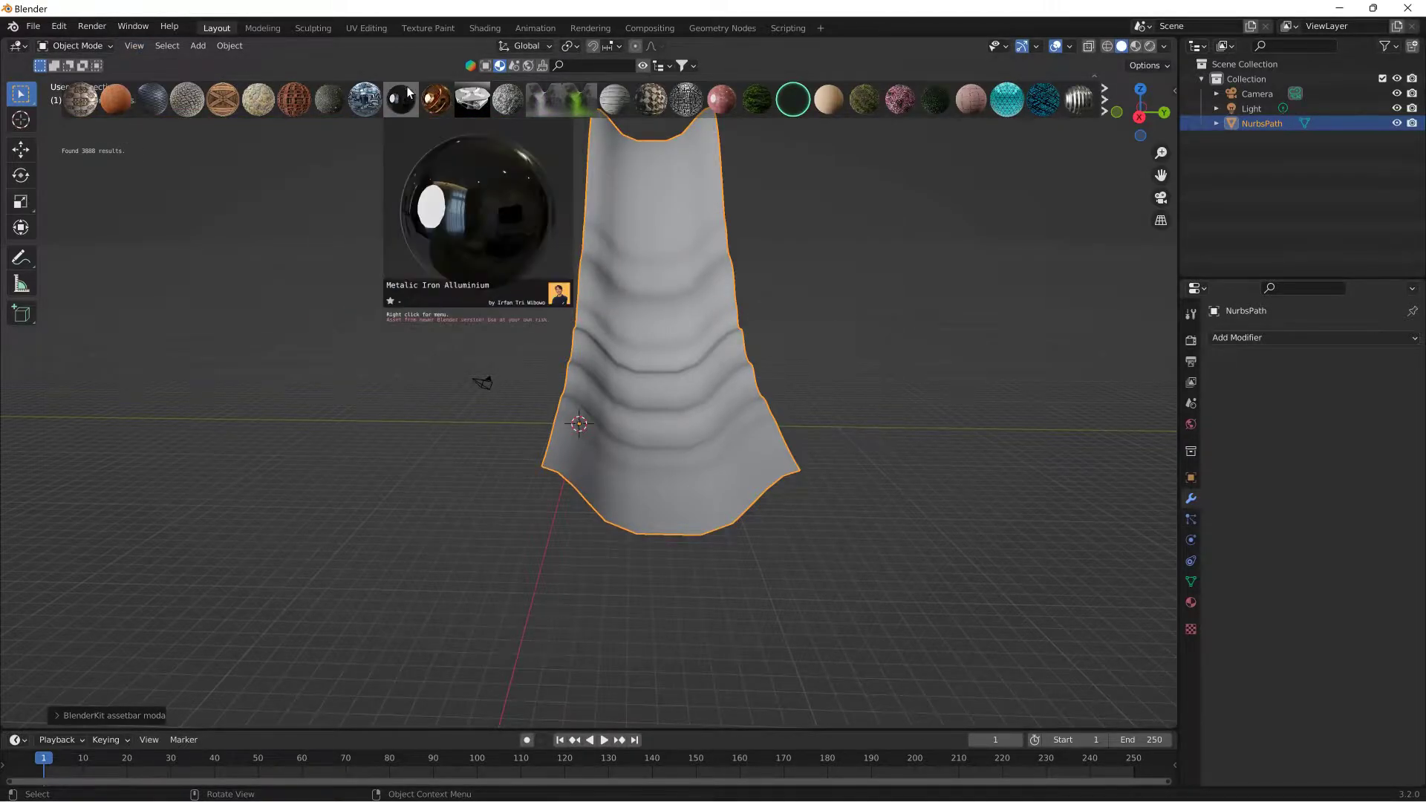
{"action": "mouse_move", "coordinate": [364, 92]}
{"action": "mouse_move", "coordinate": [441, 106]}
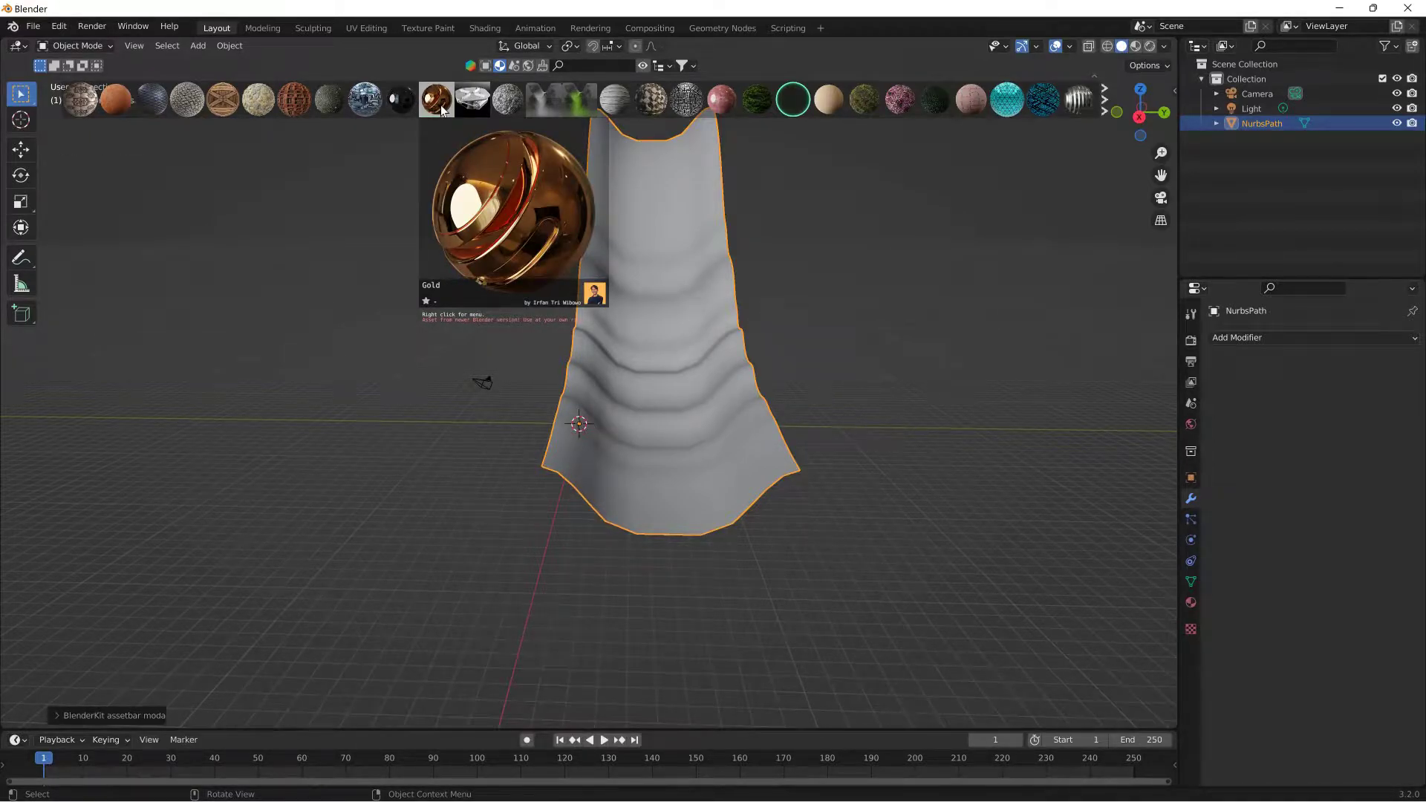
{"action": "left_click", "coordinate": [440, 105]}
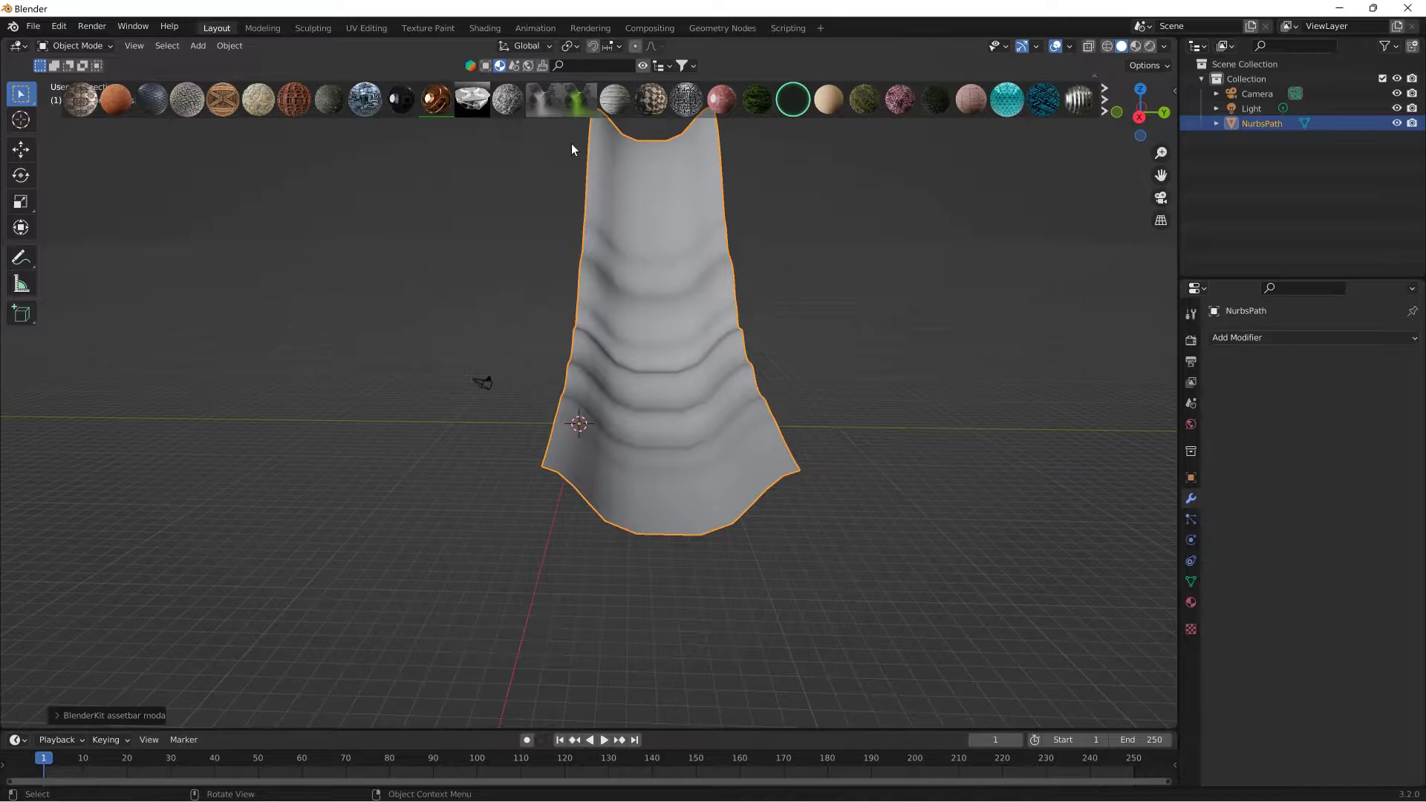
{"action": "left_click", "coordinate": [1136, 46]}
{"action": "mouse_move", "coordinate": [983, 135]}
{"action": "middle_mouse_down"}
{"action": "mouse_move", "coordinate": [926, 221]}
{"action": "mouse_move", "coordinate": [836, 270]}
{"action": "mouse_move", "coordinate": [392, 259]}
{"action": "mouse_move", "coordinate": [264, 216]}
{"action": "middle_mouse_up"}
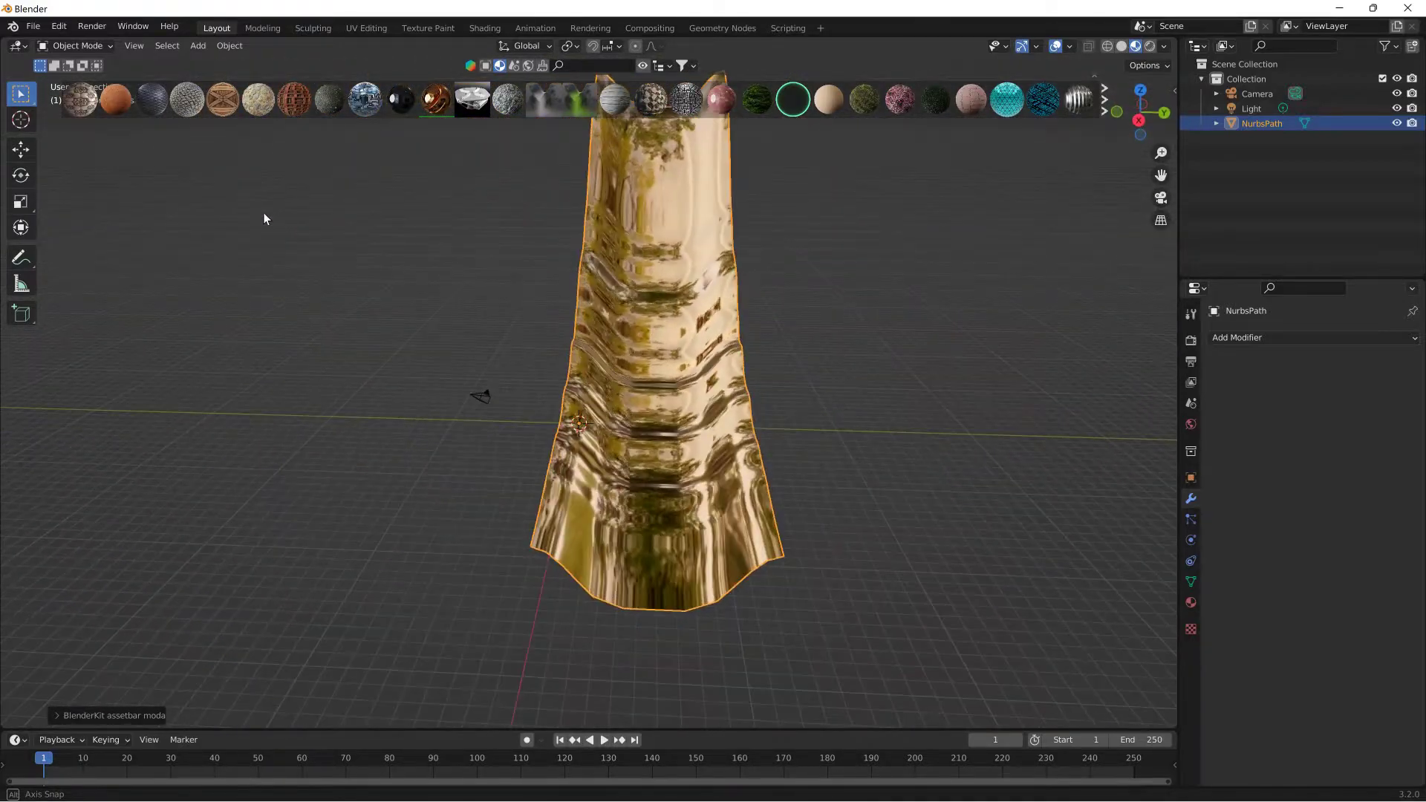
Step: Switch to the Shading workspace, frame the material nodes and apply the Metalic Tribal Ornament material to the ribbon
{"action": "left_click", "coordinate": [495, 28]}
{"action": "key", "text": "Home"}
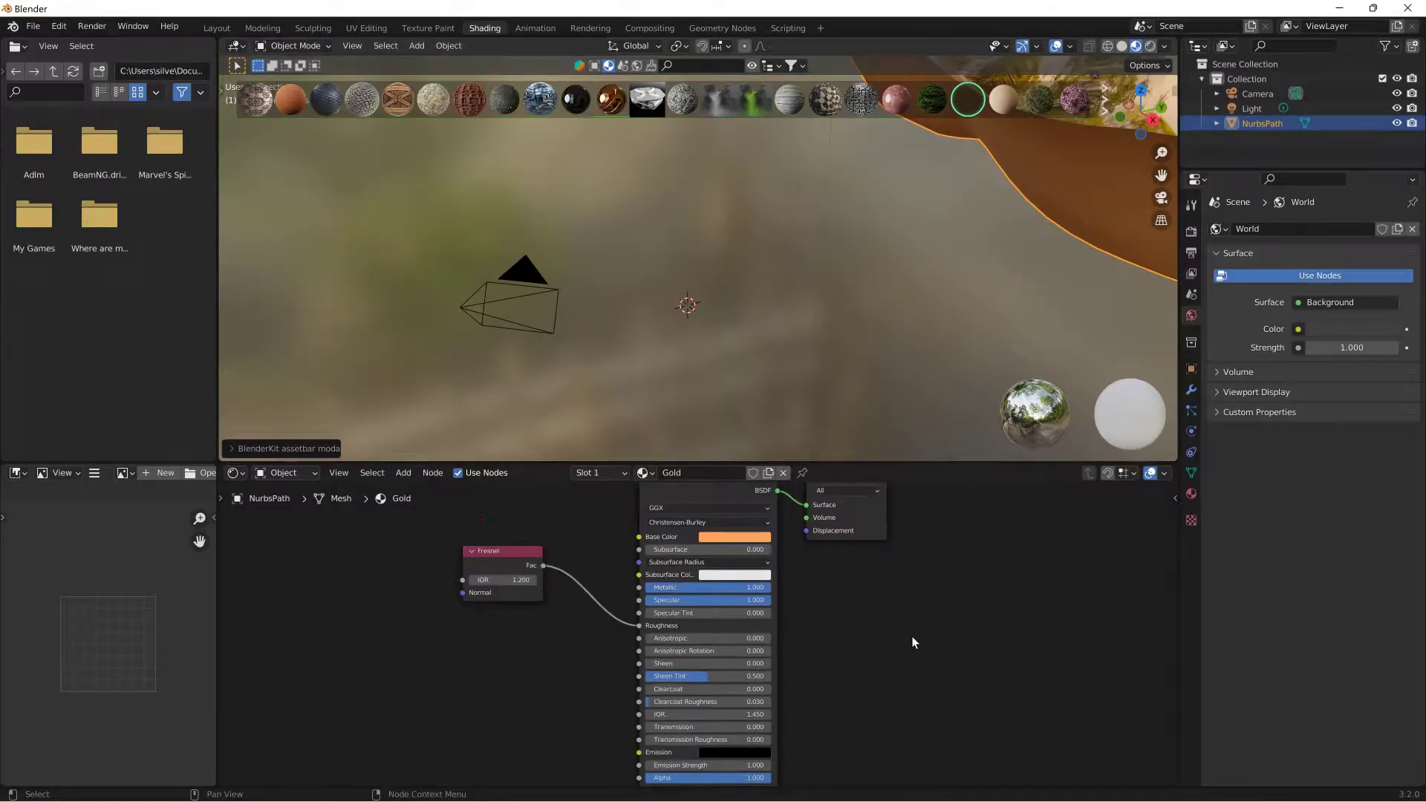
{"action": "mouse_move", "coordinate": [861, 99]}
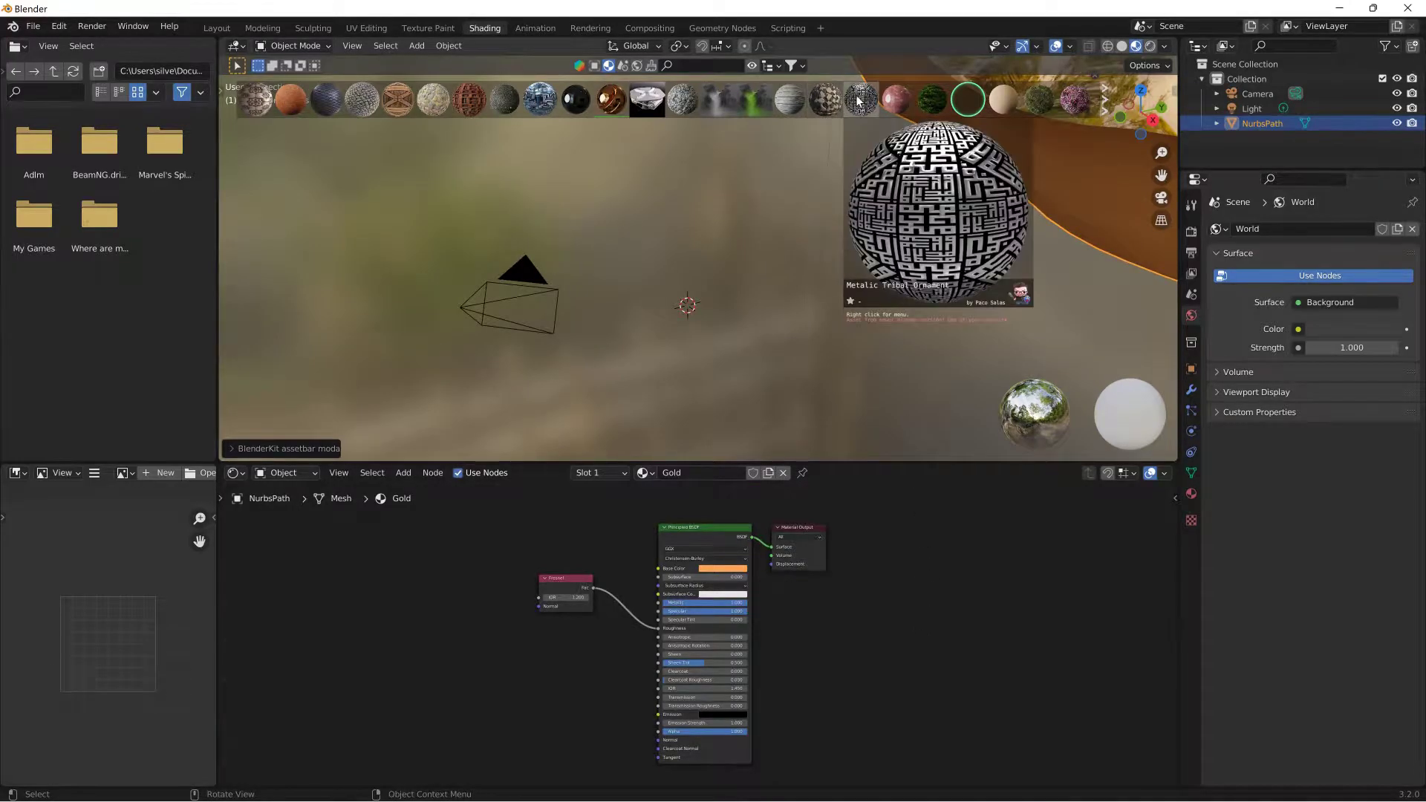
{"action": "left_click_drag", "start_coordinate": [866, 104], "coordinate": [990, 271]}
Step: Apply the Grass Dirt Clovers 2 material to the ribbon and inspect its surface
{"action": "mouse_move", "coordinate": [1031, 108]}
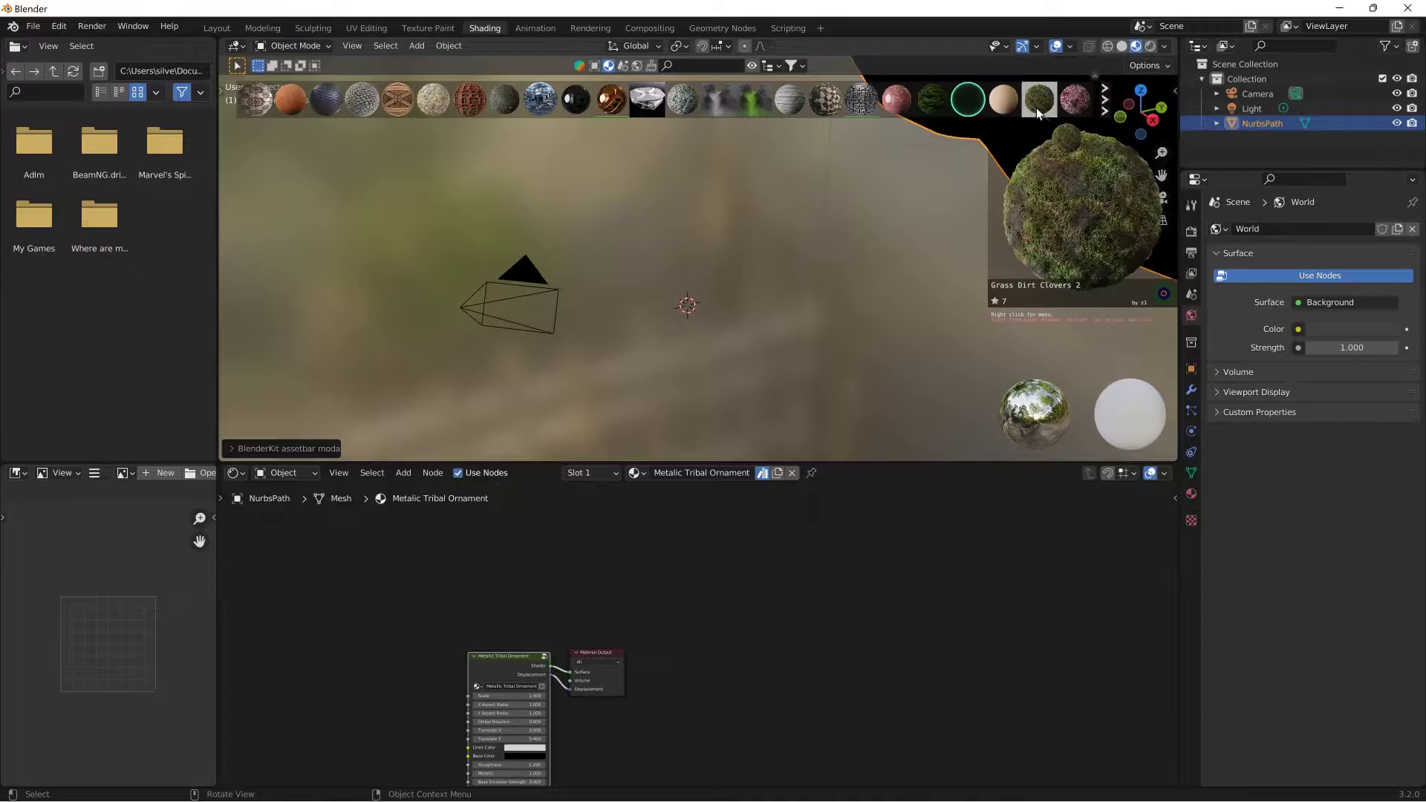
{"action": "left_click_drag", "start_coordinate": [1037, 108], "coordinate": [988, 276]}
{"action": "middle_click_drag", "start_coordinate": [960, 245], "coordinate": [921, 261]}
{"action": "scroll", "coordinate": [921, 261], "scroll_direction": "down", "scroll_amount": 4}
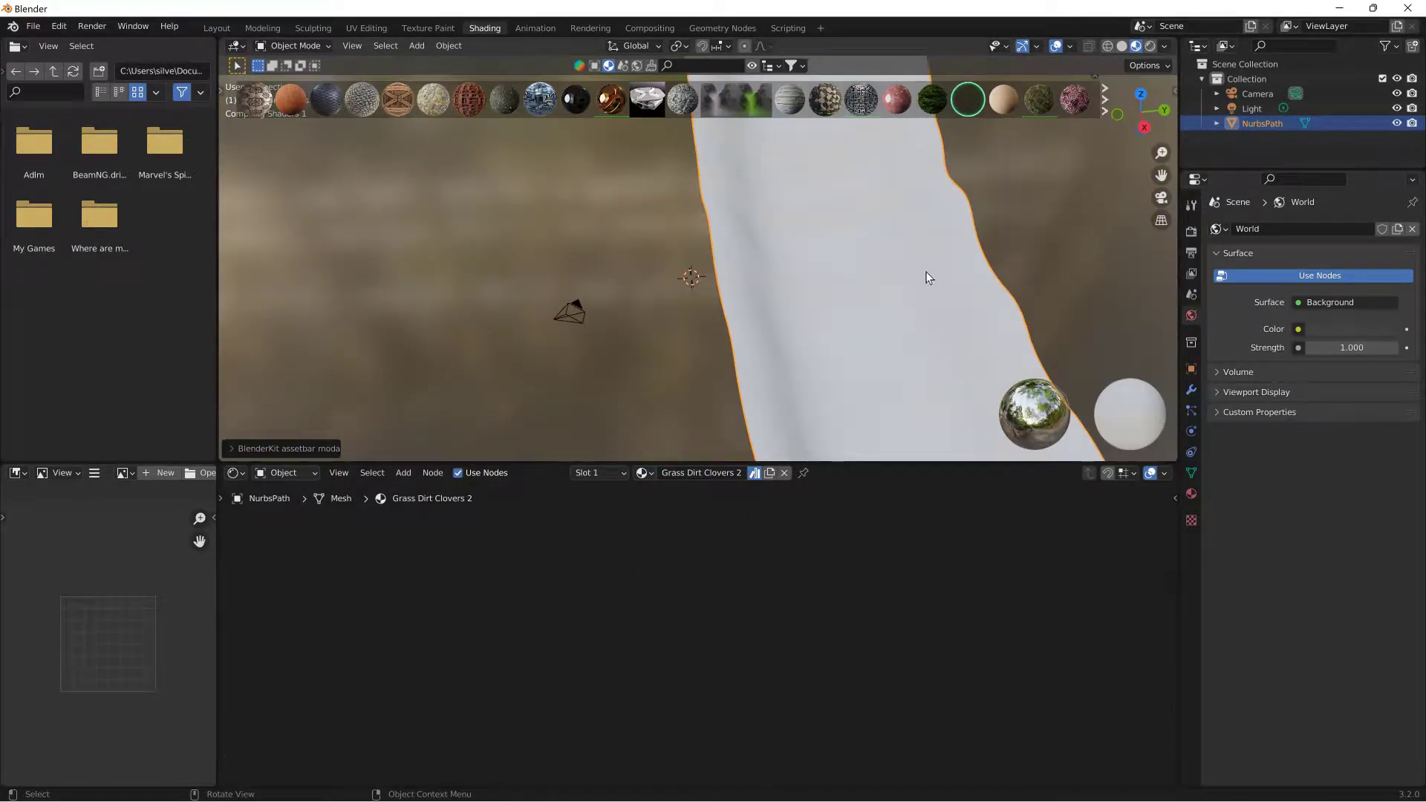
{"action": "middle_click_drag", "start_coordinate": [915, 266], "coordinate": [694, 95]}
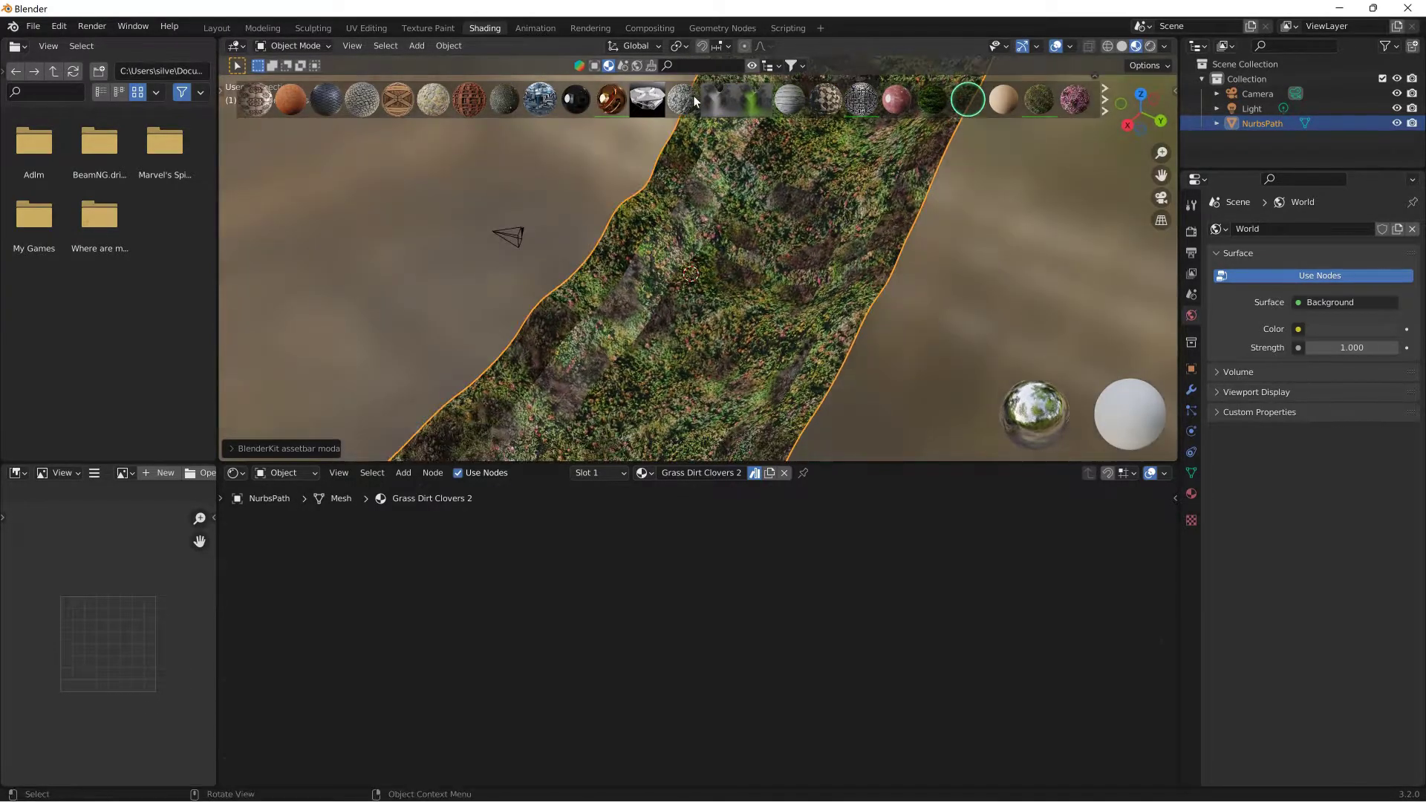
Step: Replace the ribbon's material with Paving Stone from BlenderKit
{"action": "mouse_move", "coordinate": [689, 99]}
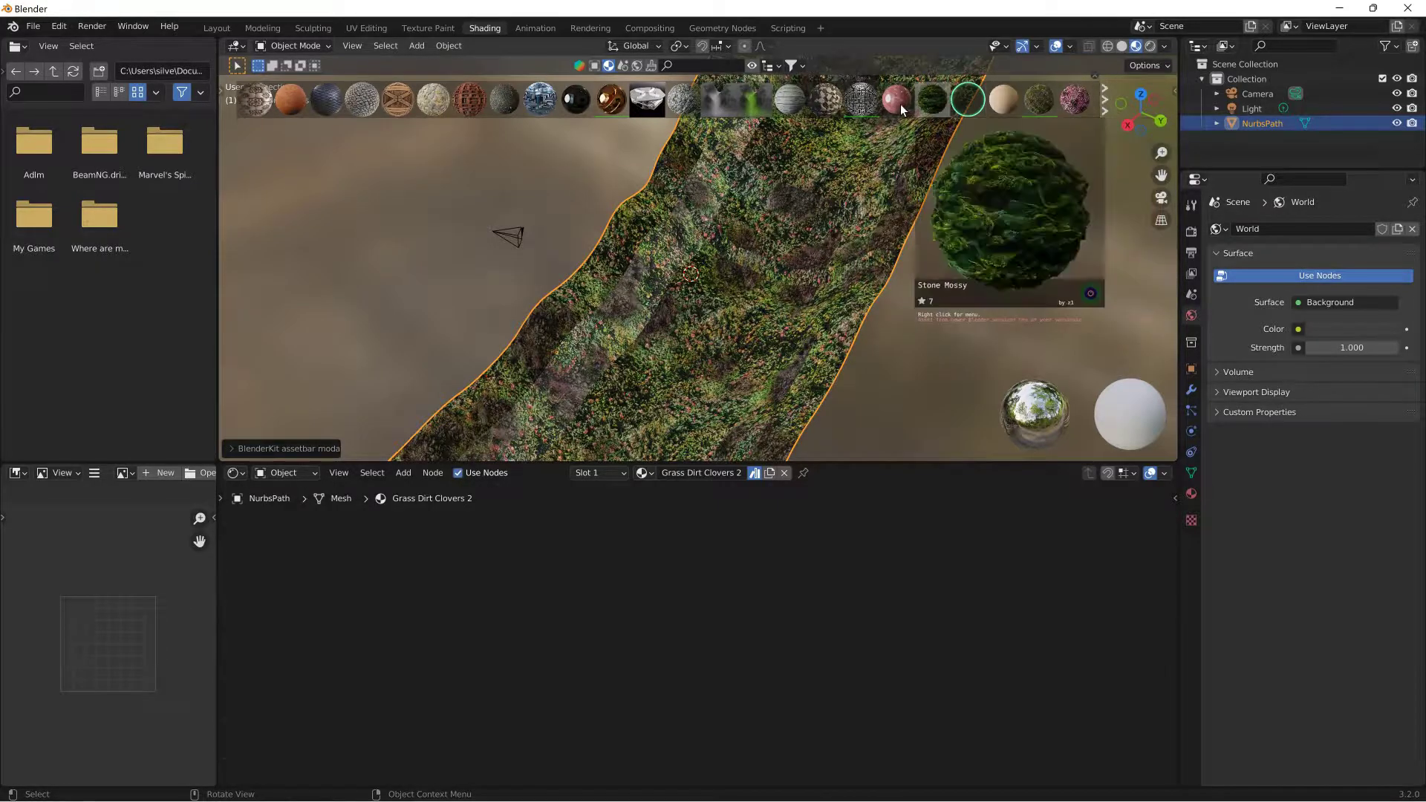
{"action": "mouse_move", "coordinate": [900, 104]}
{"action": "mouse_move", "coordinate": [584, 106]}
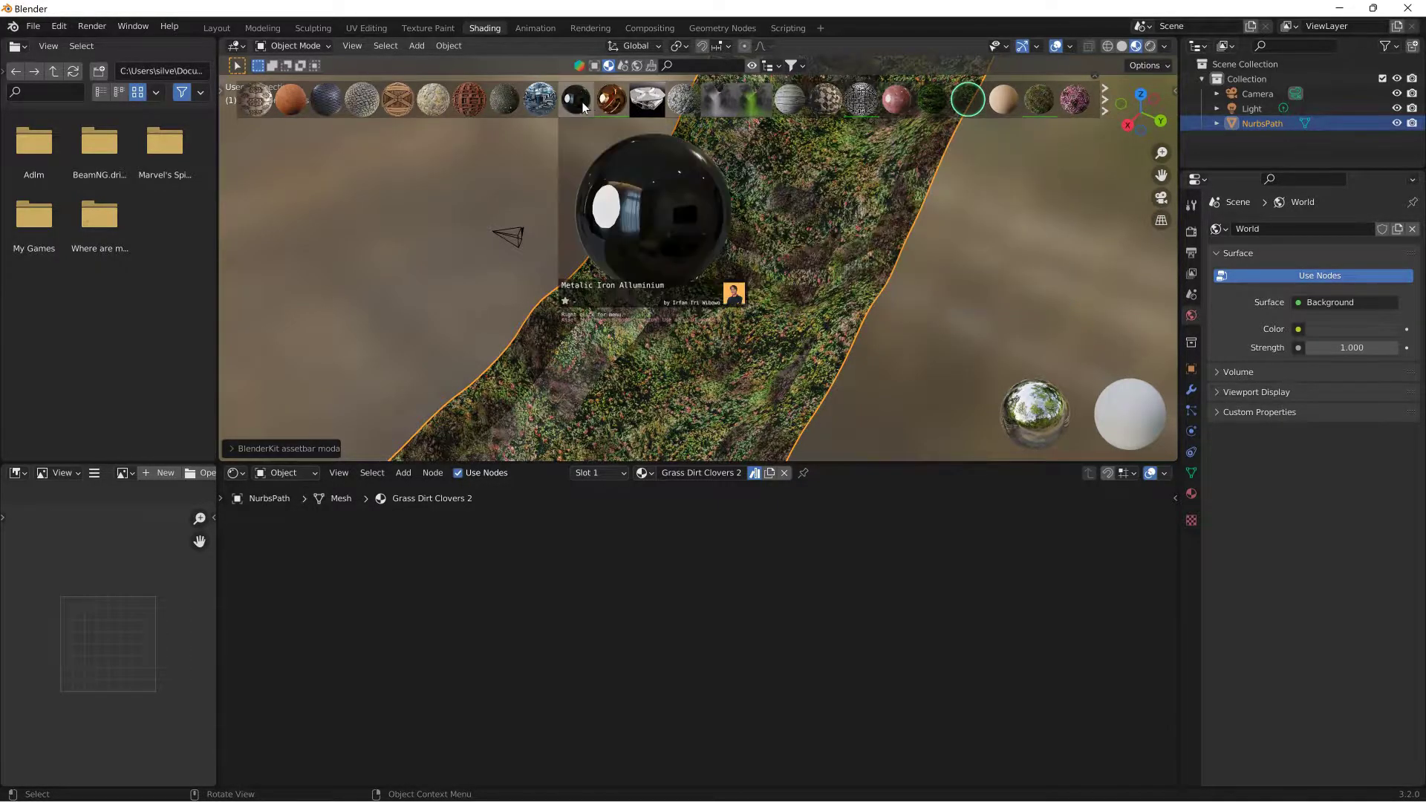
{"action": "left_click", "coordinate": [361, 104]}
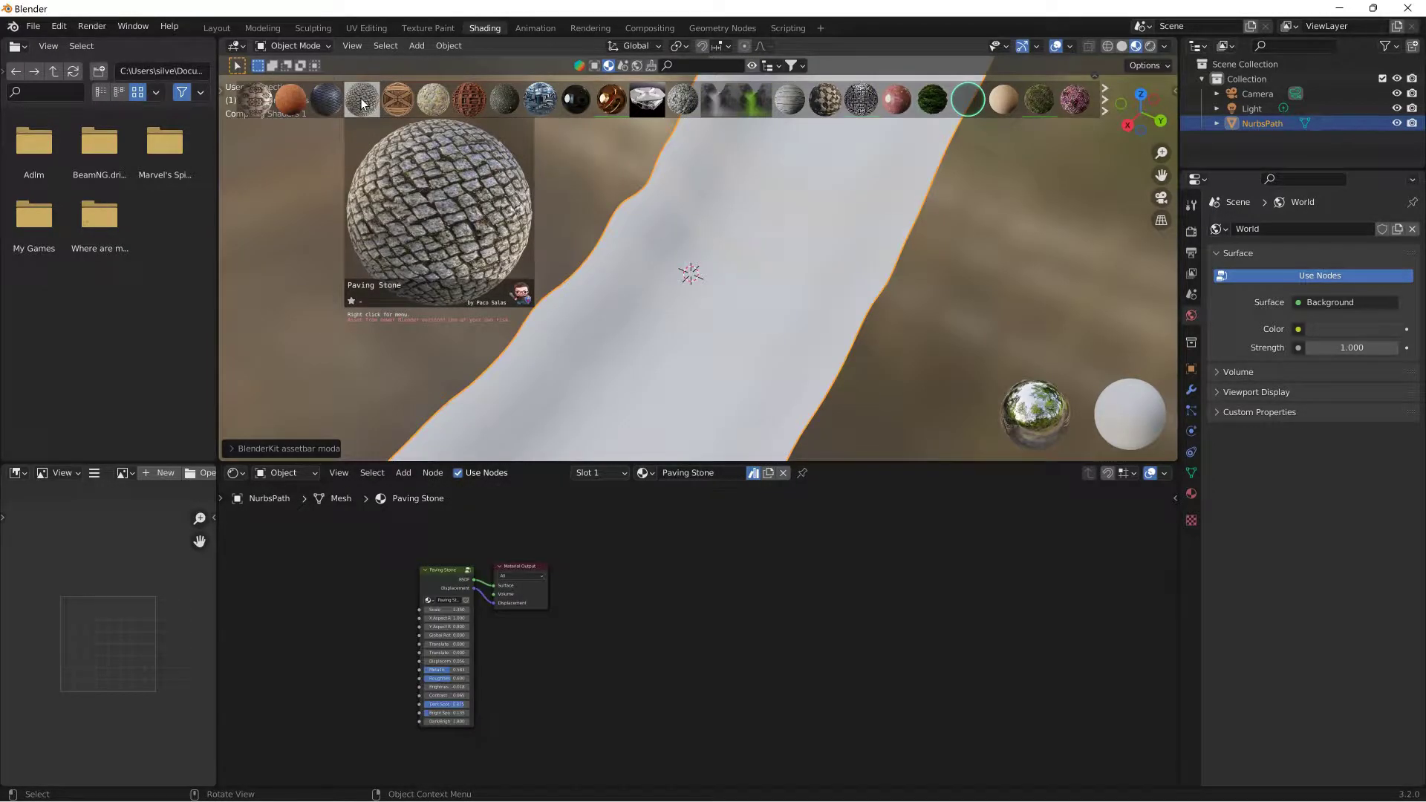
{"action": "middle_click_drag", "start_coordinate": [544, 241], "coordinate": [917, 281]}
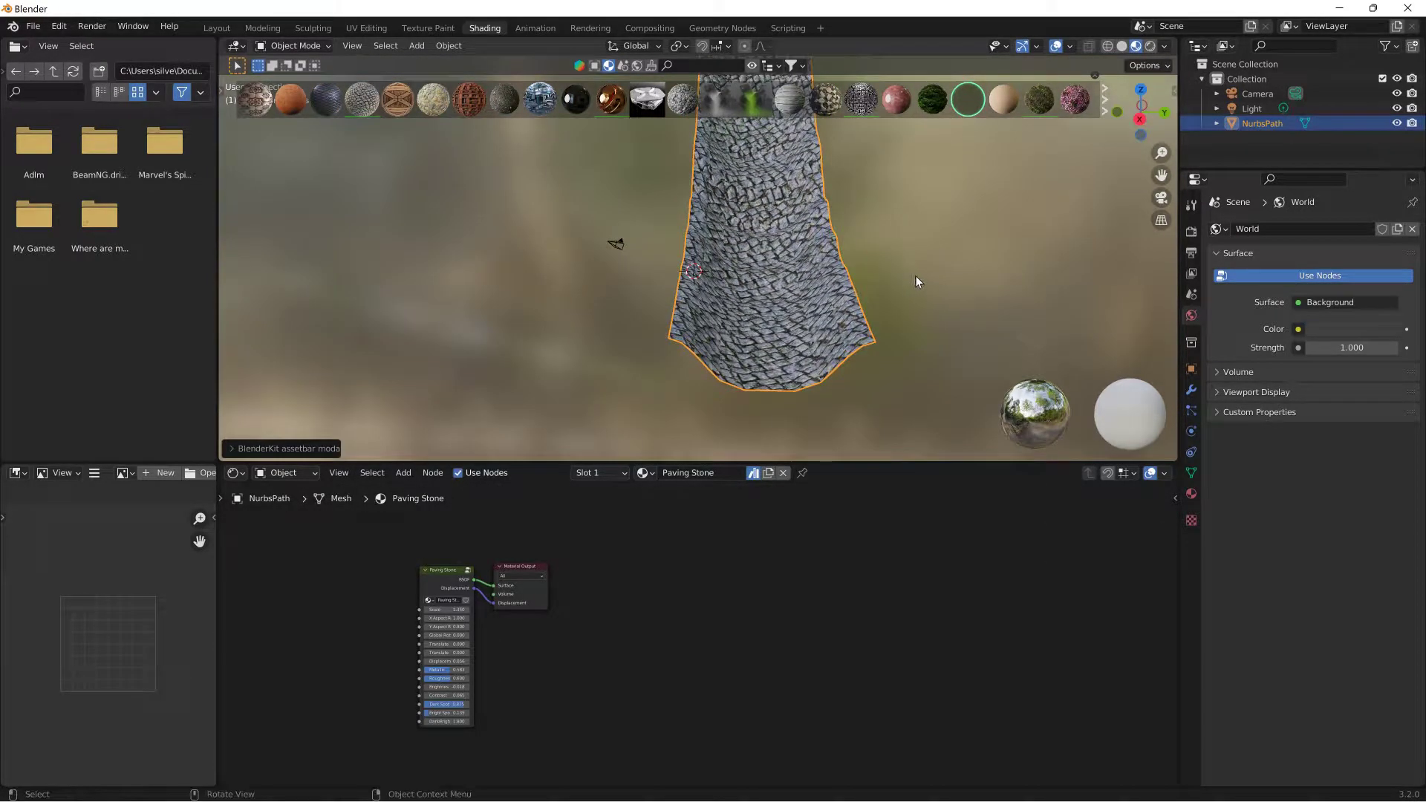
Step: Browse further BlenderKit materials, apply Raw Meat to the ribbon and inspect its surface up close
{"action": "left_click", "coordinate": [1104, 100]}
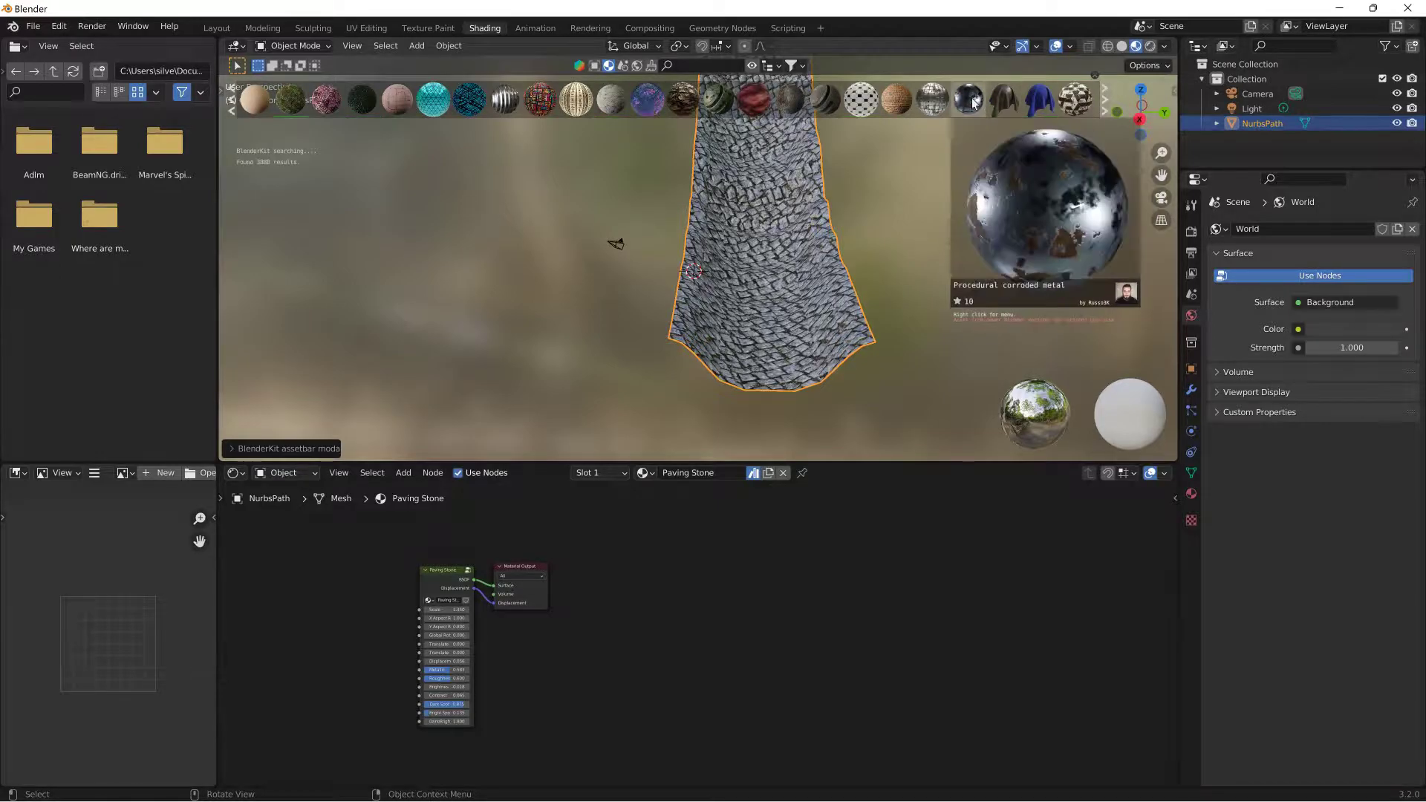
{"action": "mouse_move", "coordinate": [950, 103]}
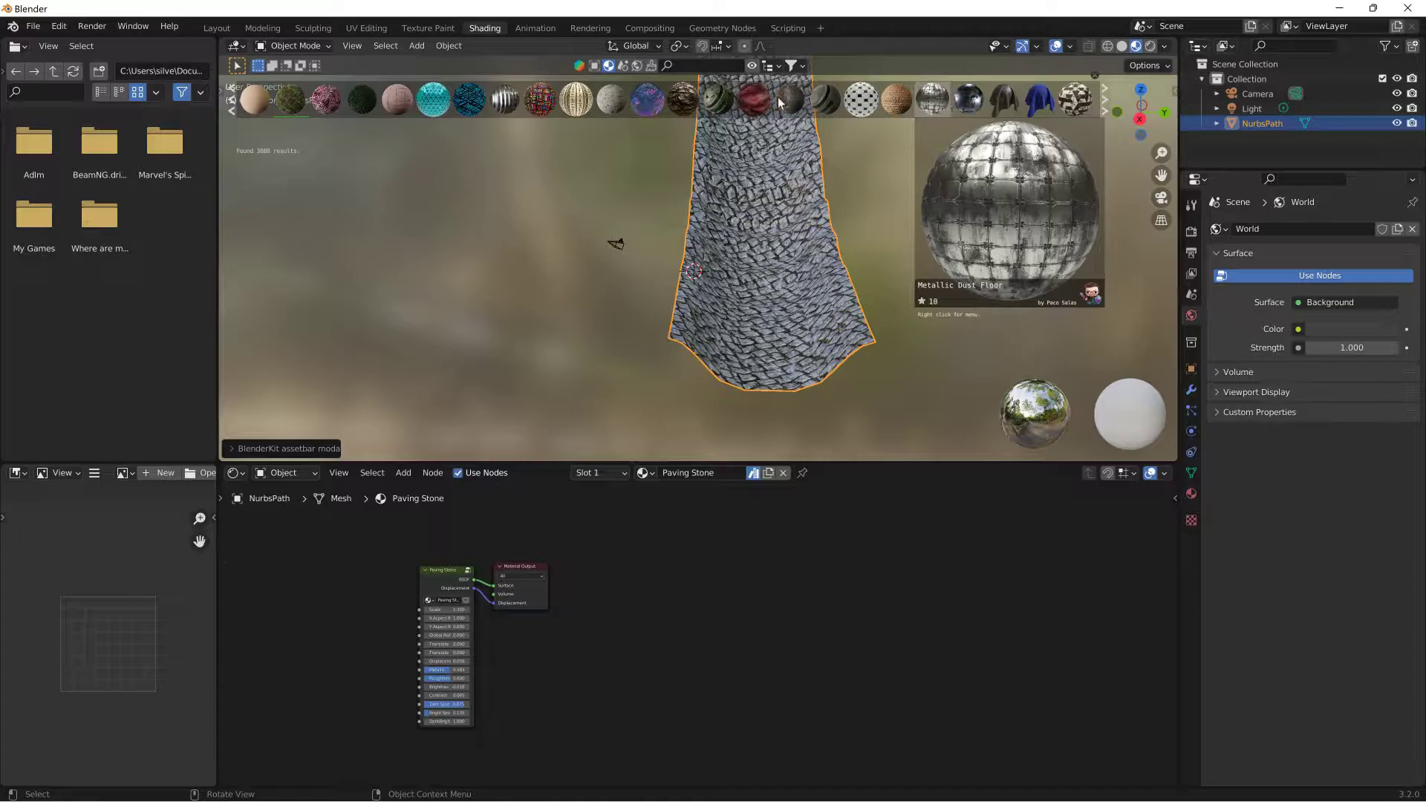
{"action": "left_click", "coordinate": [754, 103]}
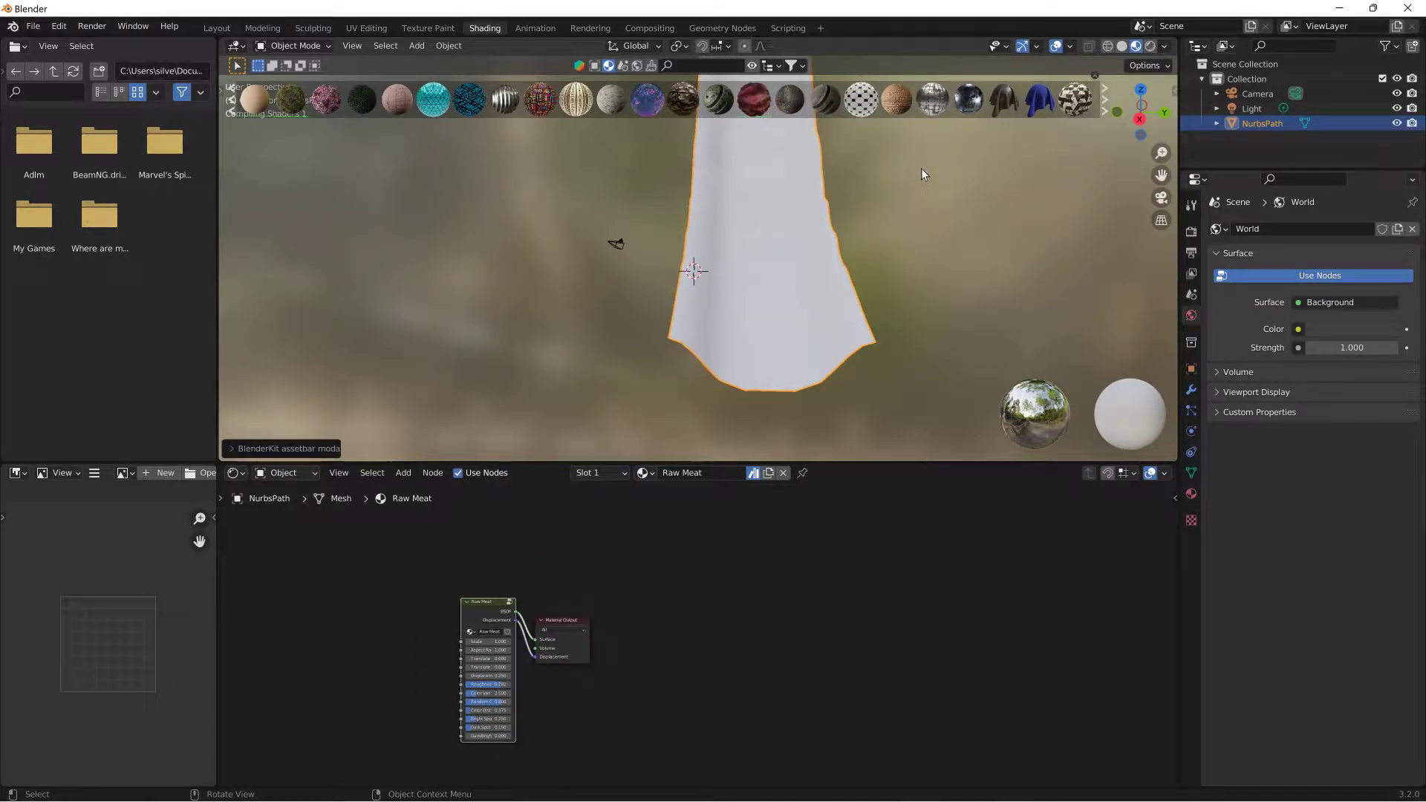
{"action": "middle_click_drag", "start_coordinate": [884, 159], "coordinate": [746, 243]}
{"action": "scroll", "coordinate": [728, 237], "scroll_direction": "up", "scroll_amount": 2}
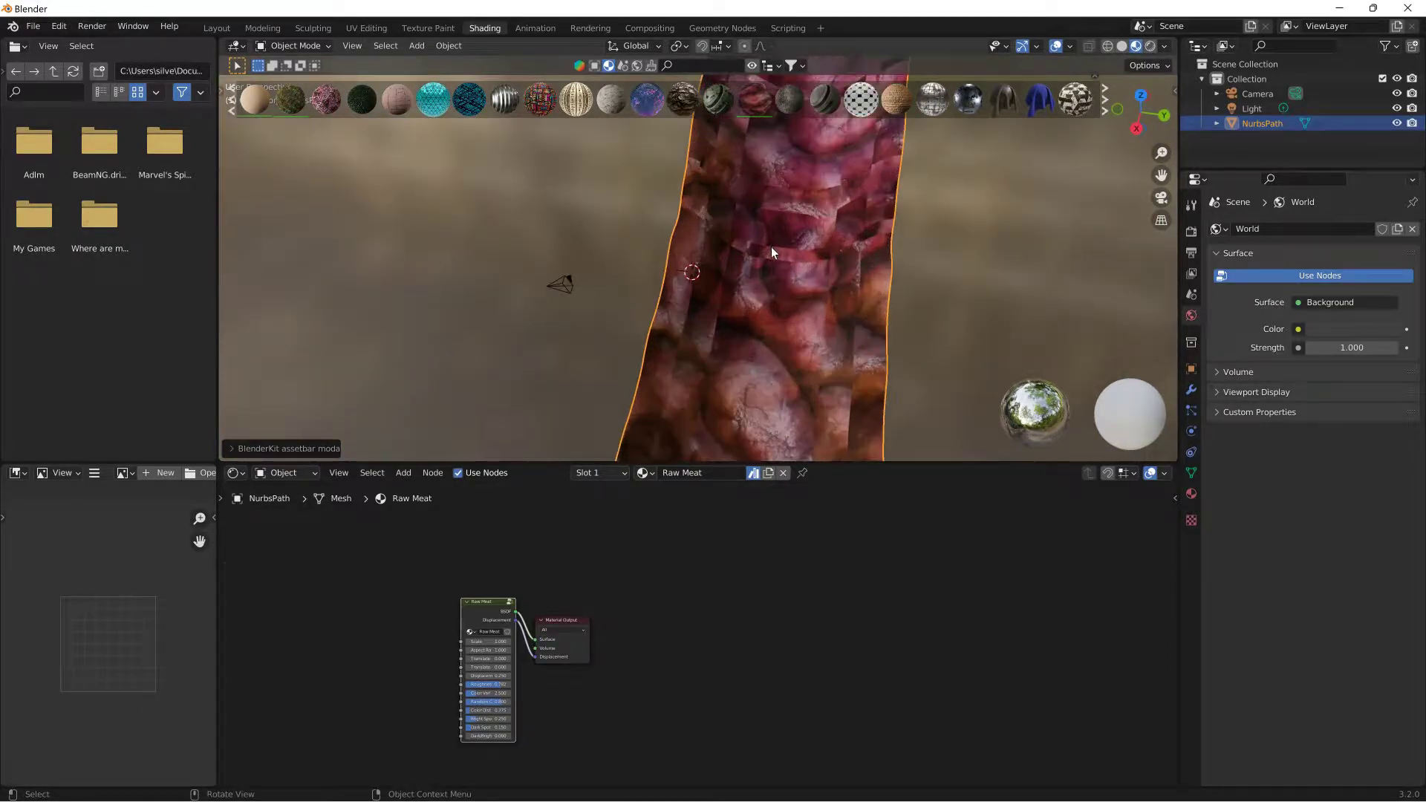
{"action": "middle_click_drag", "start_coordinate": [889, 325], "coordinate": [698, 173], "text": "shift"}
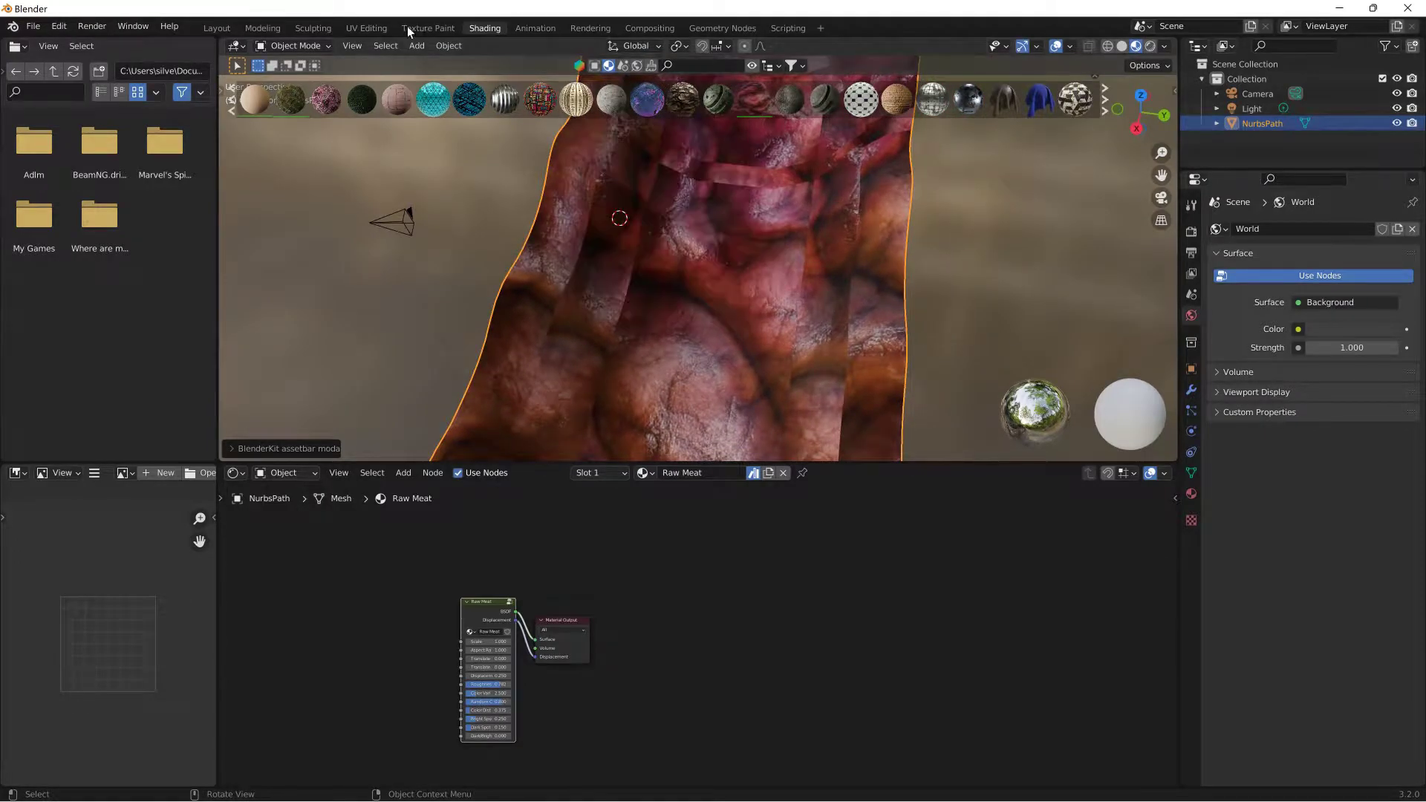
Step: Open the UV Editing workspace and unwrap the ribbon's whole mesh
{"action": "left_click", "coordinate": [362, 27]}
{"action": "middle_click_drag", "start_coordinate": [808, 318], "coordinate": [924, 290]}
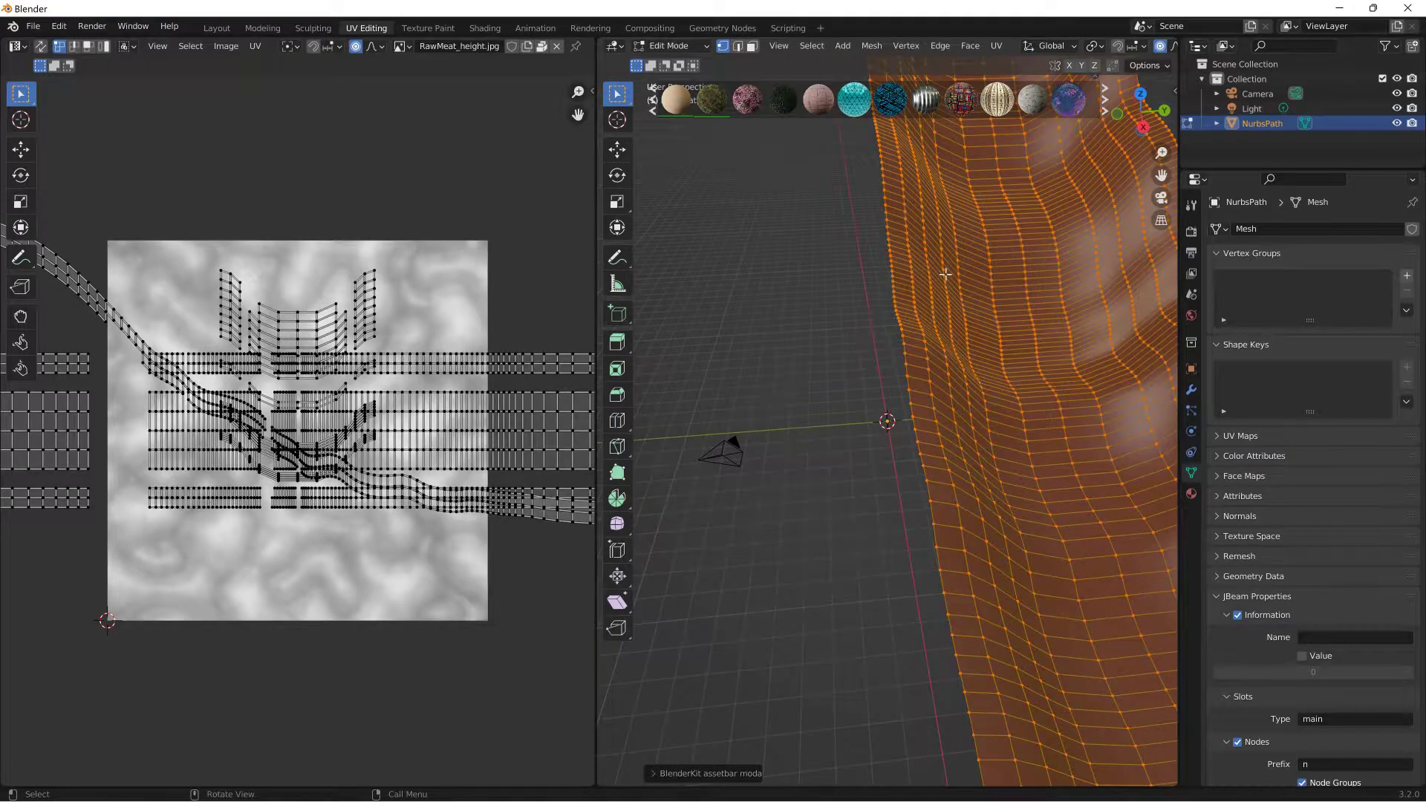
{"action": "left_click", "coordinate": [996, 45]}
{"action": "left_click", "coordinate": [1012, 64]}
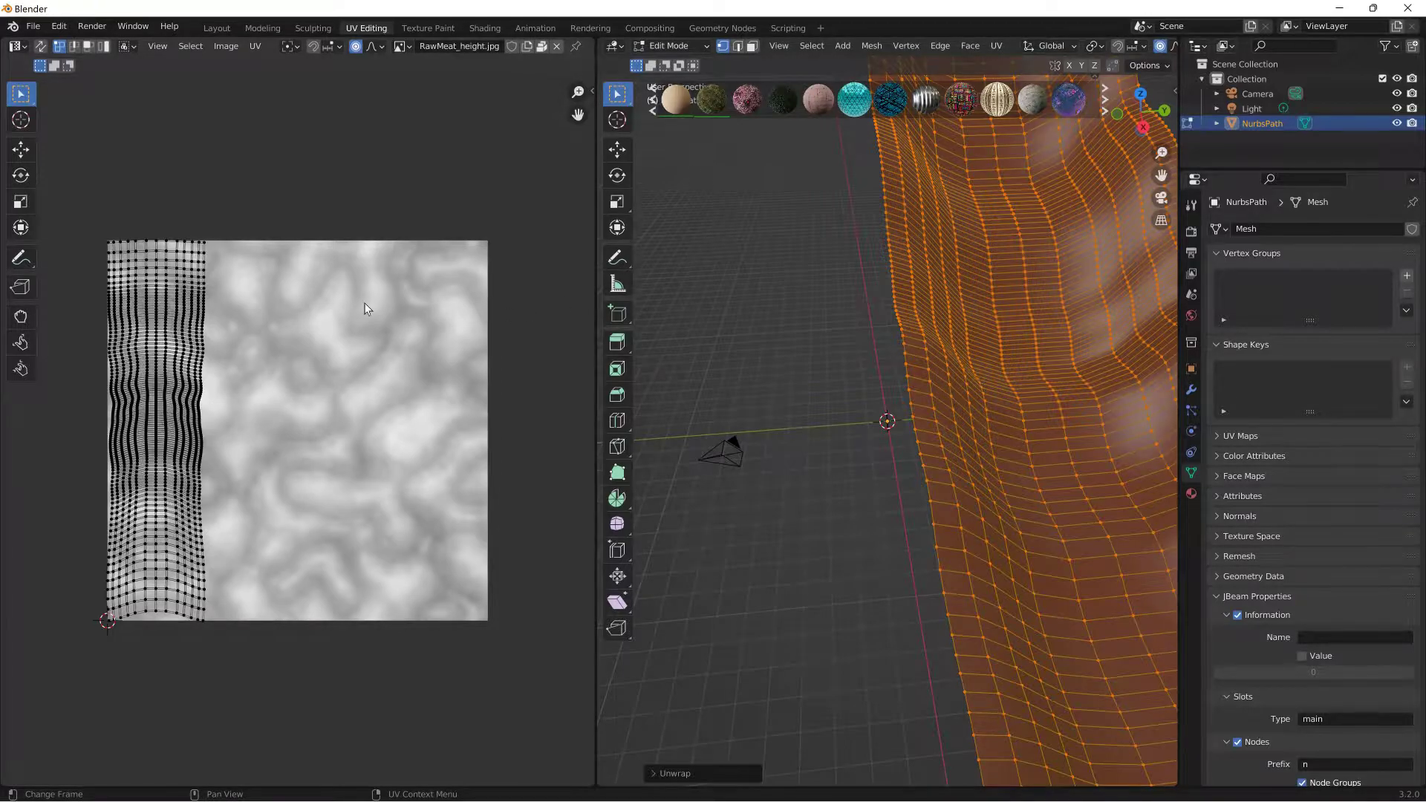
Step: Enlarge the full UV layout beyond the Raw Meat height image, centre it over the image and return to the Layout workspace
{"action": "key", "text": "a"}
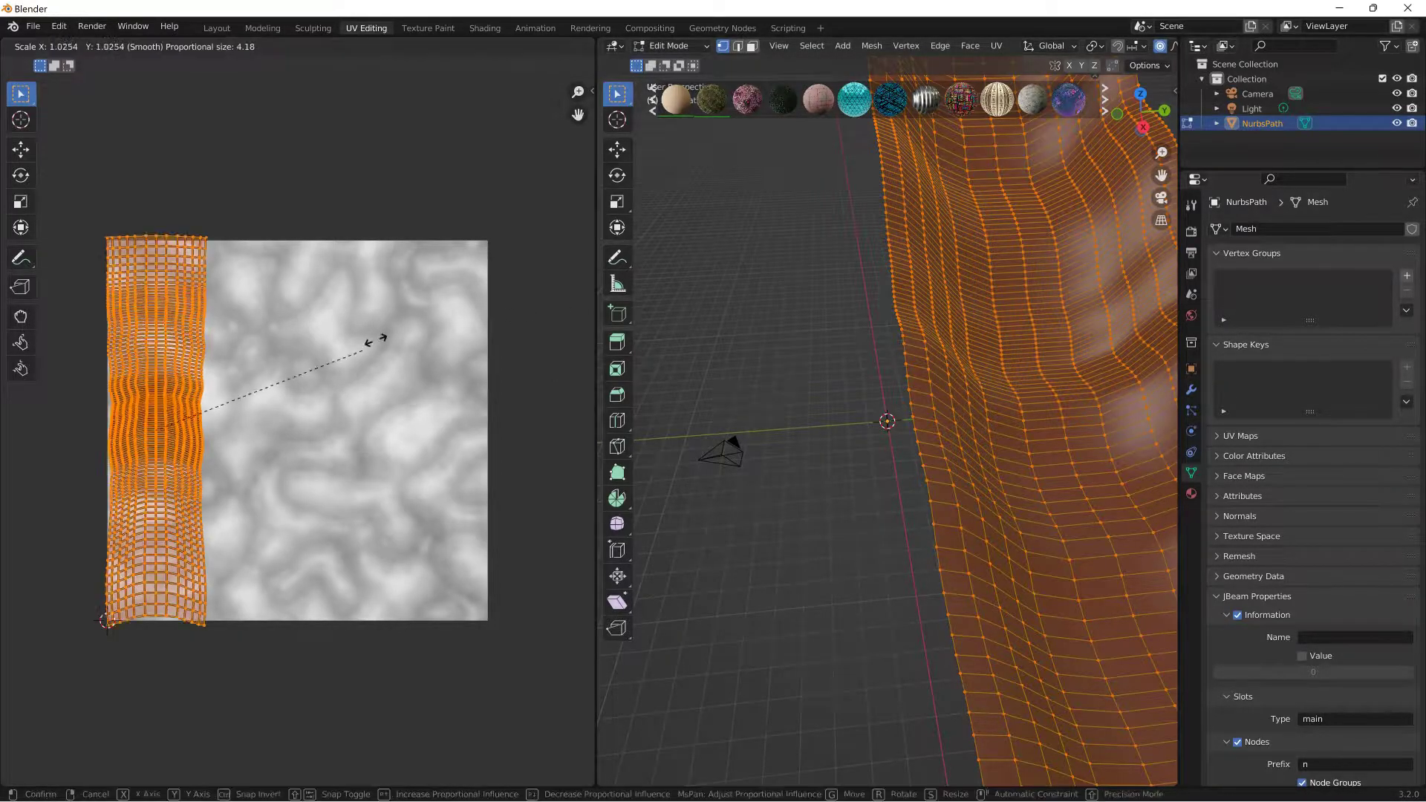
{"action": "key", "text": "s"}
{"action": "key", "text": "Return"}
{"action": "key", "text": "s"}
{"action": "left_click", "coordinate": [277, 145]}
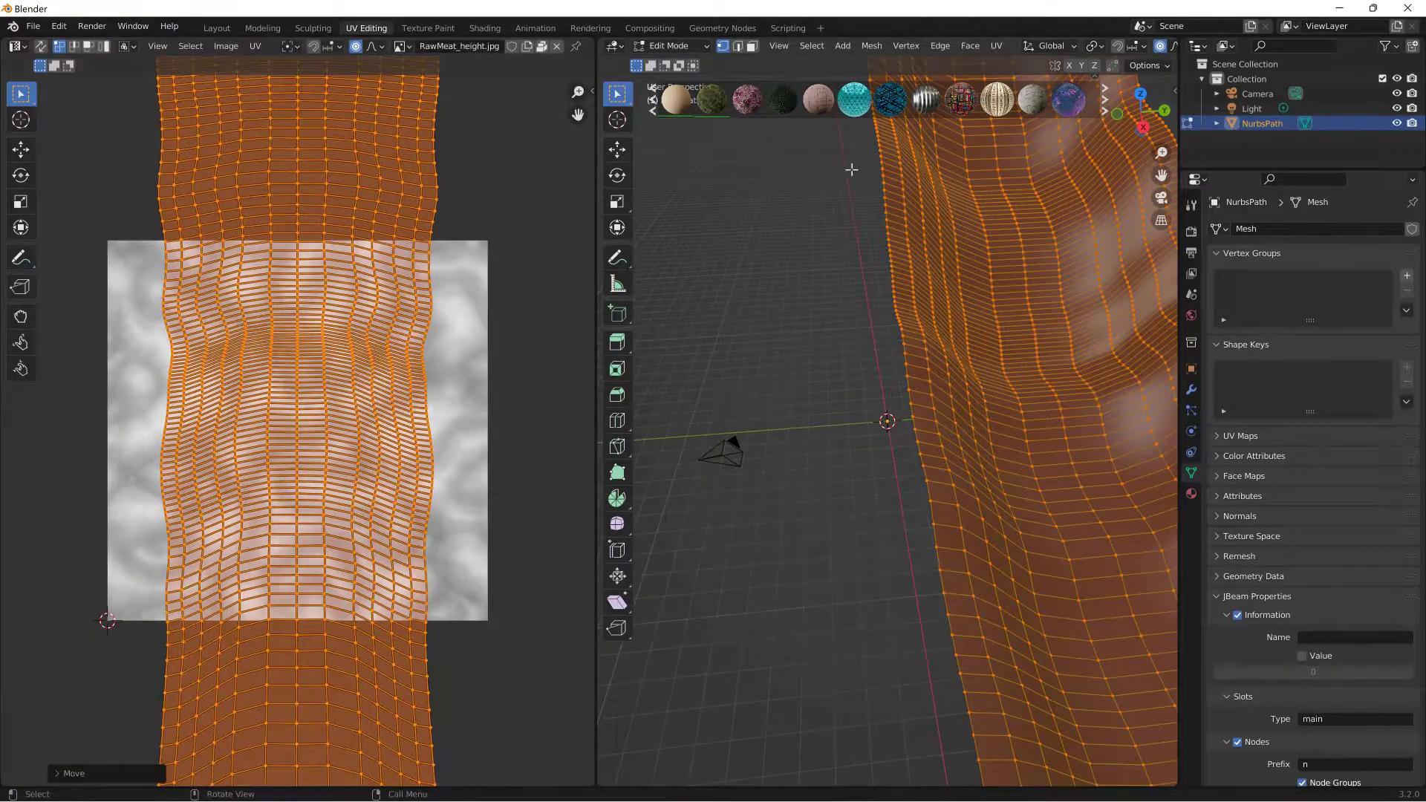
{"action": "left_click", "coordinate": [217, 29]}
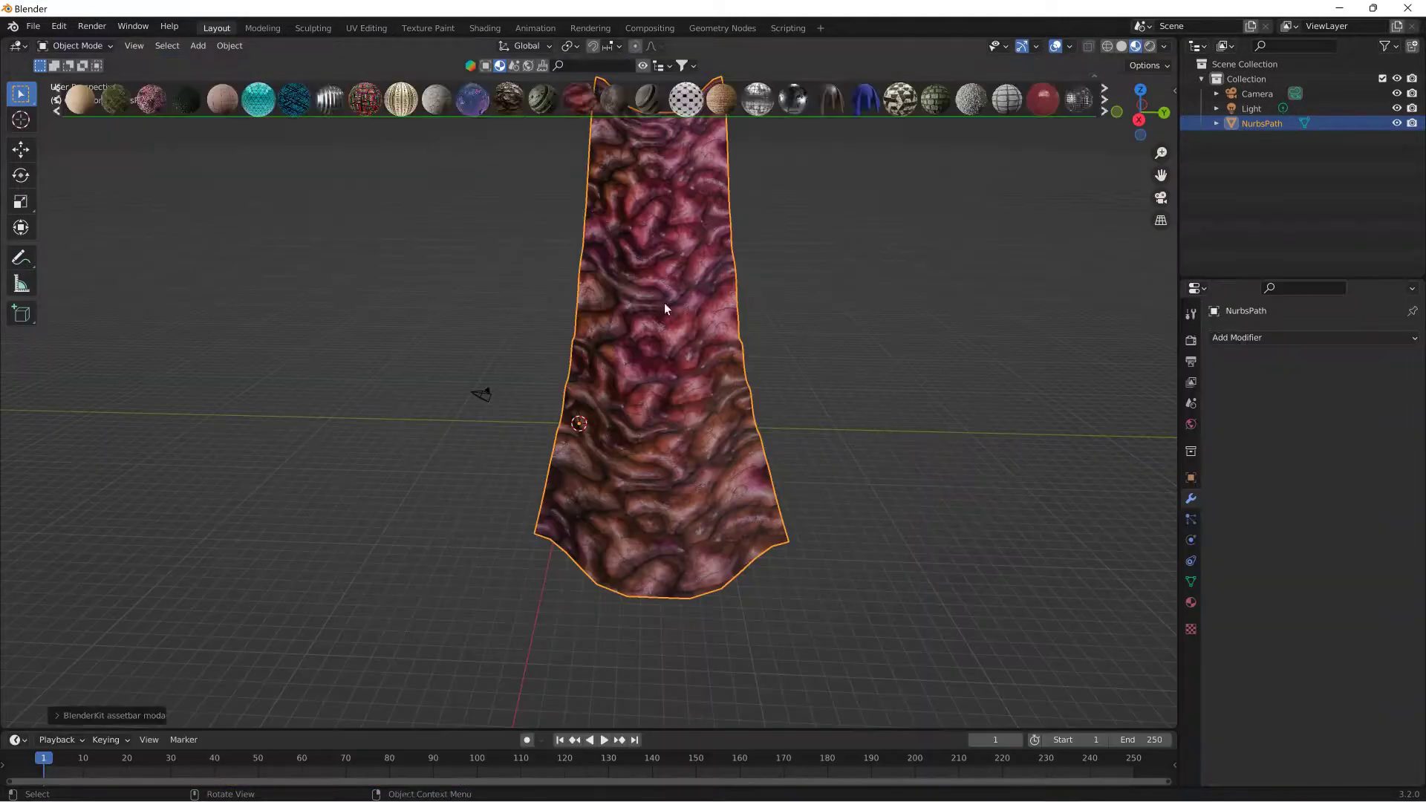
Step: Try the Procedural corroded metal material on the ribbon, and replace it with Procedural grid
{"action": "left_click", "coordinate": [793, 100]}
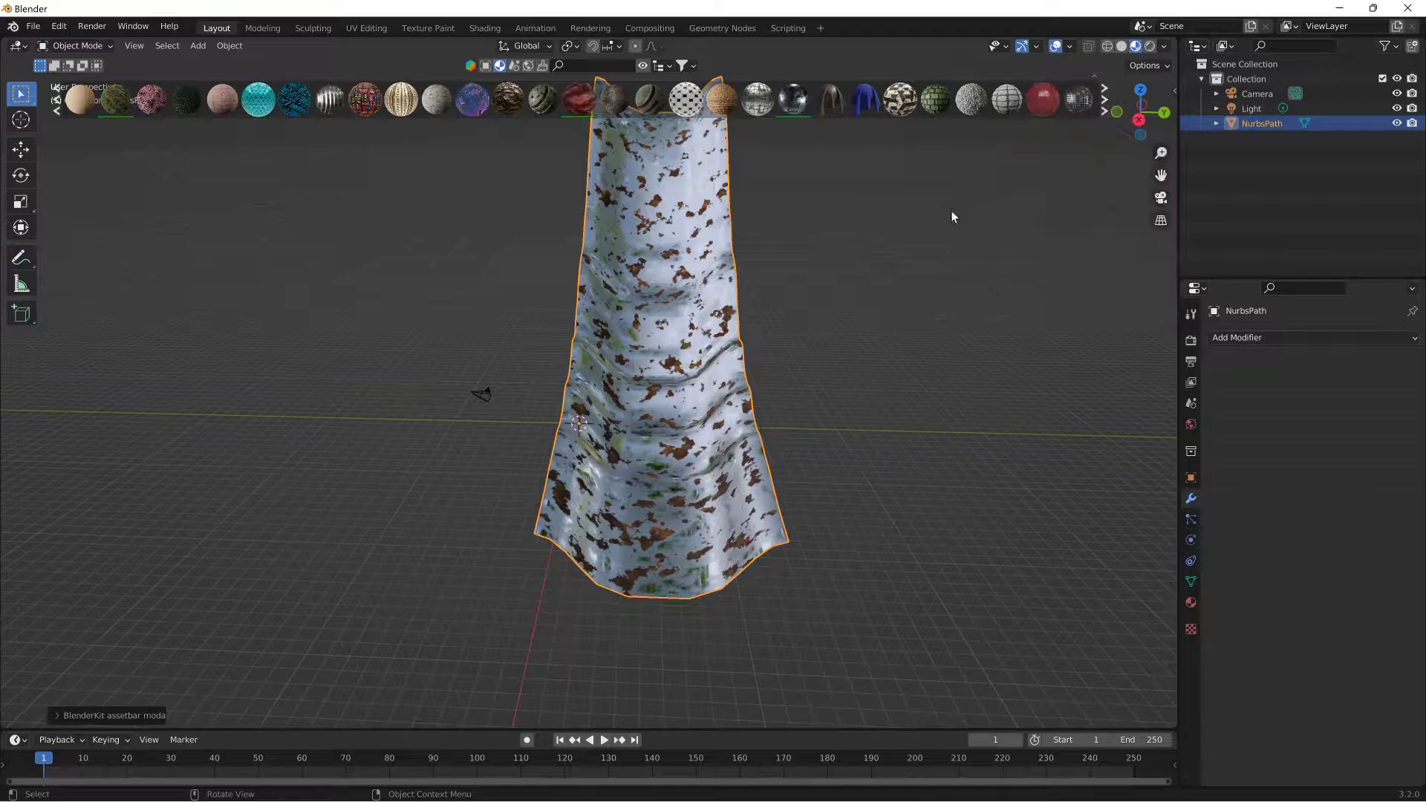
{"action": "scroll", "coordinate": [970, 175], "scroll_direction": "up", "scroll_amount": 3}
{"action": "scroll", "coordinate": [1143, 149], "scroll_direction": "down", "scroll_amount": 1}
{"action": "left_click", "coordinate": [1090, 103]}
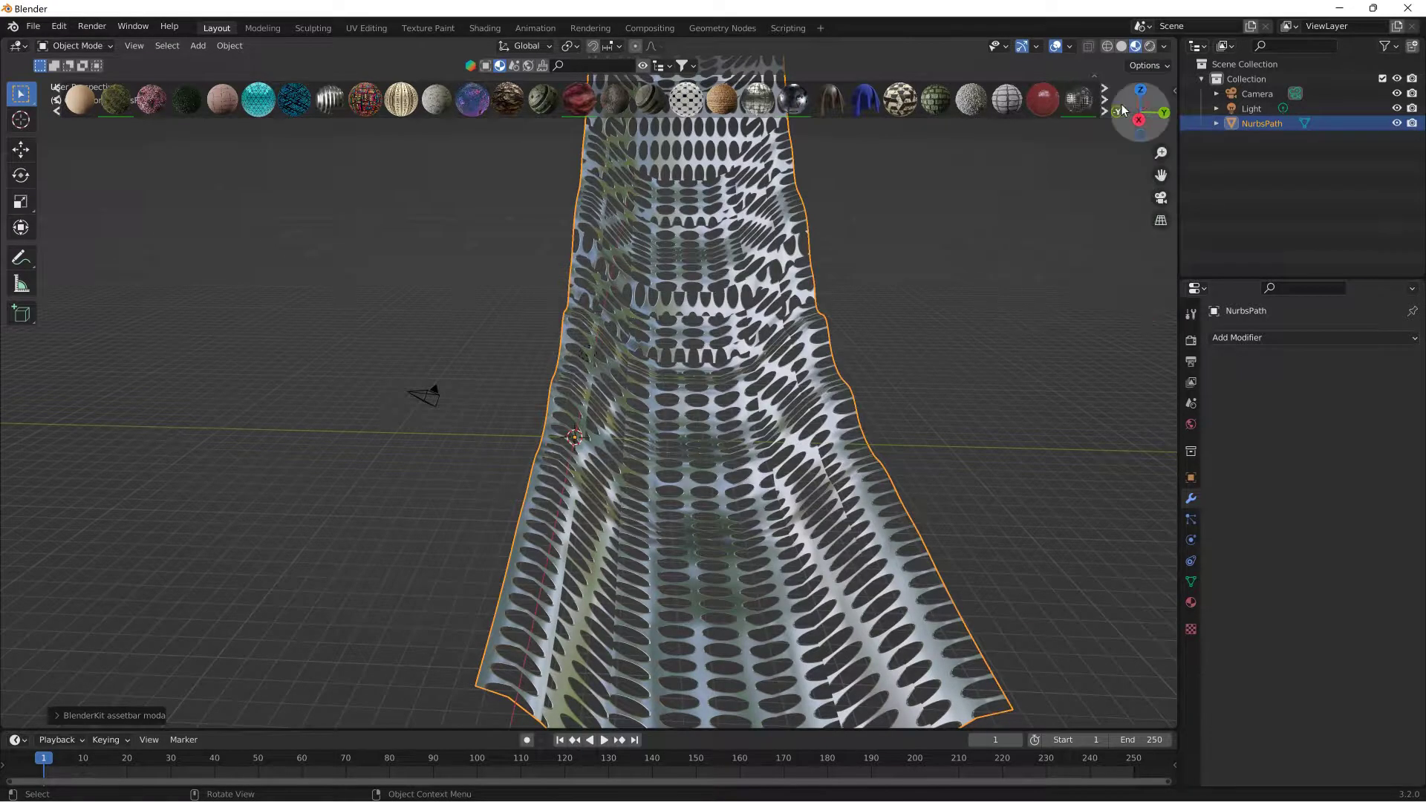
{"action": "middle_click_drag", "start_coordinate": [973, 267], "coordinate": [854, 356]}
Step: Unwrap the grid-textured ribbon's mesh again in the UV Editing workspace
{"action": "left_click", "coordinate": [366, 28]}
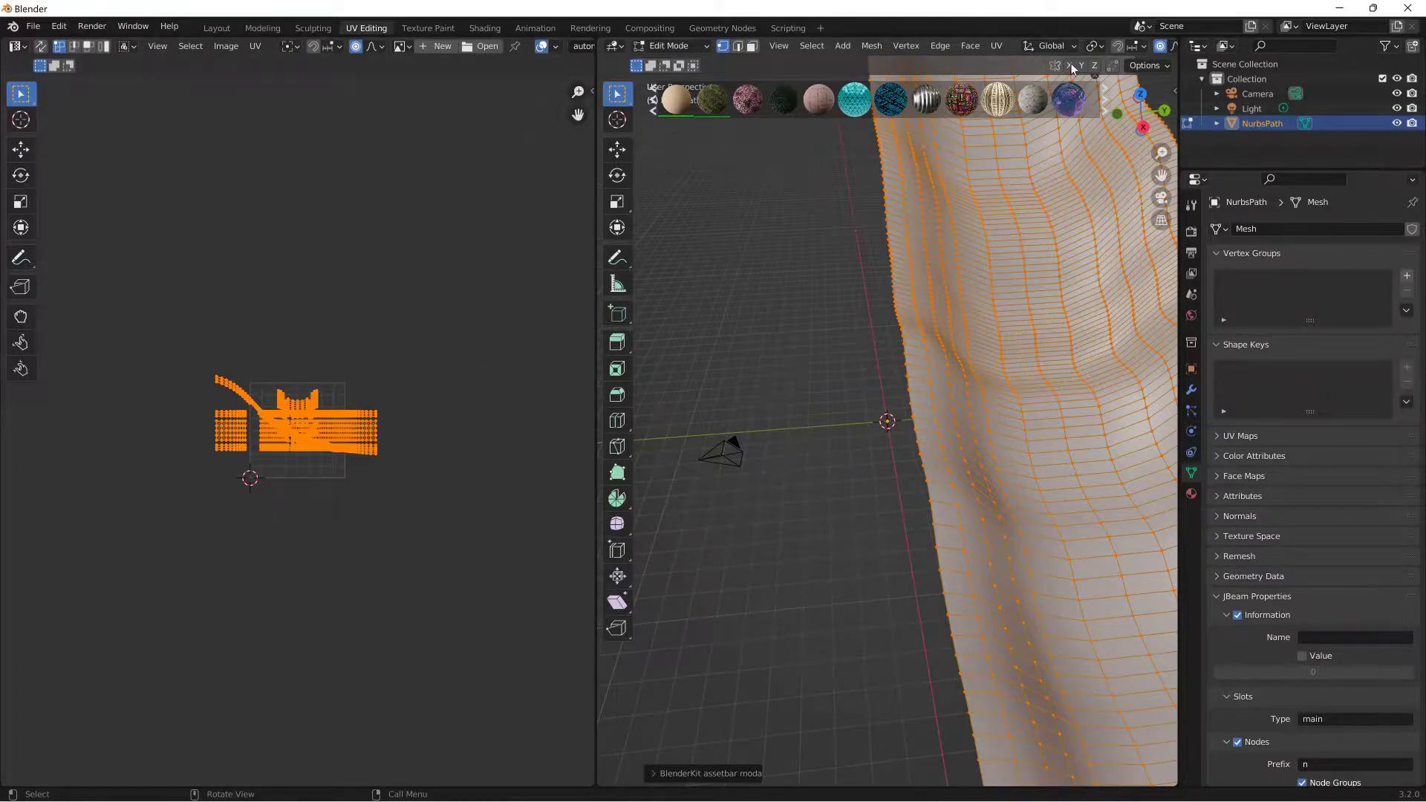
{"action": "left_click", "coordinate": [1007, 49]}
{"action": "left_click", "coordinate": [1018, 63]}
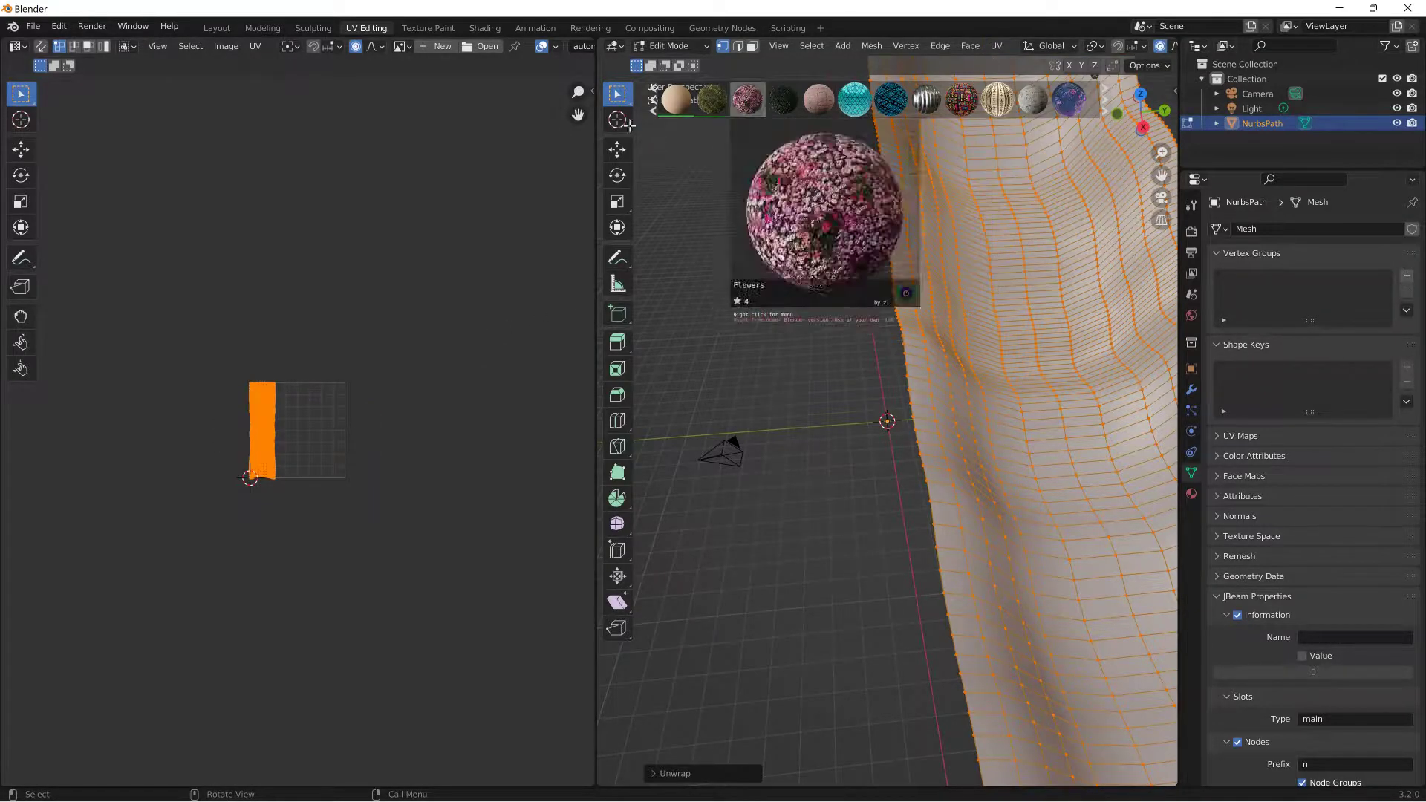
Step: Scale the unwrapped UV layout up about four times, centre it on the UV tile and view the ribbon in the Layout workspace
{"action": "key", "text": "s"}
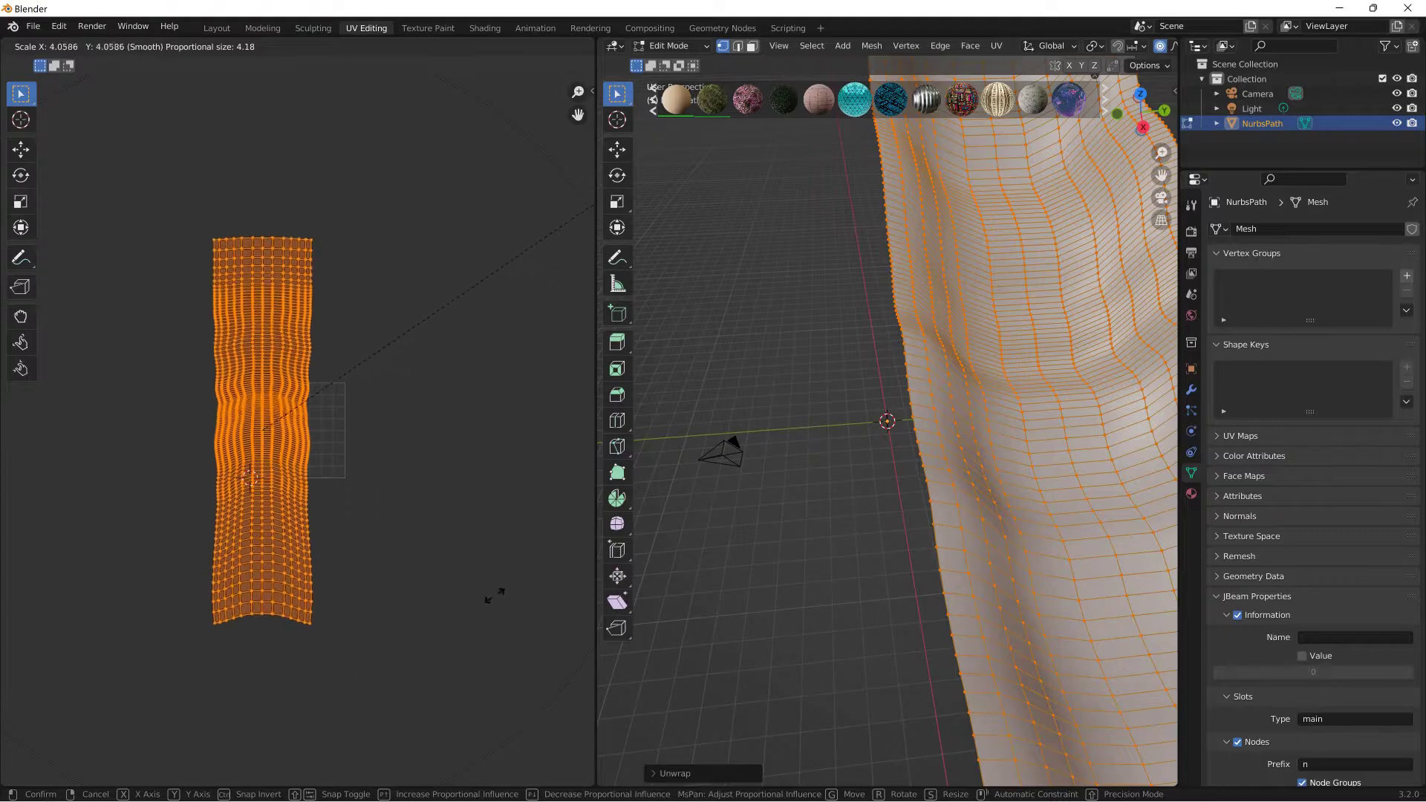
{"action": "left_click", "coordinate": [540, 592]}
{"action": "key", "text": "g"}
{"action": "left_click", "coordinate": [586, 595]}
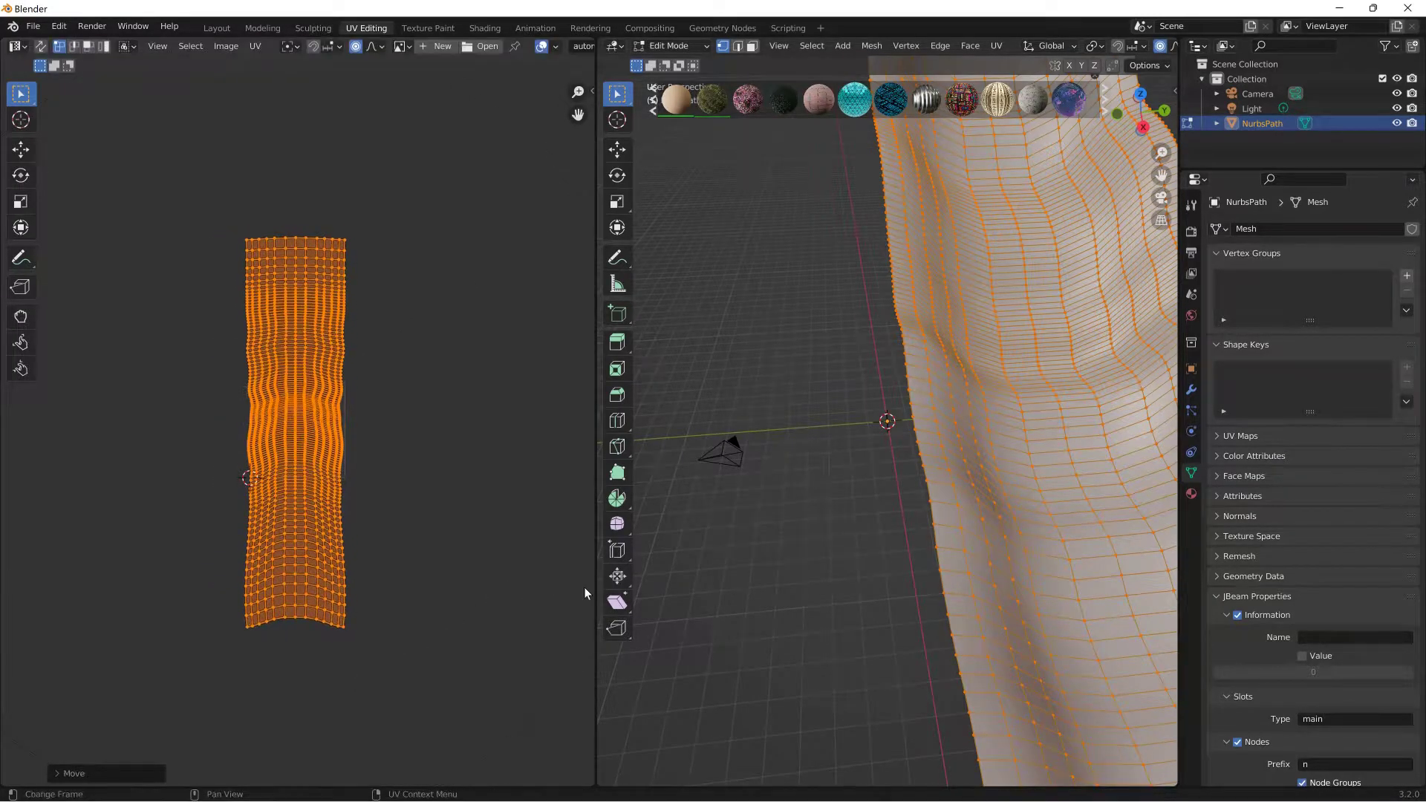
{"action": "scroll", "coordinate": [844, 597], "scroll_direction": "down", "scroll_amount": 3}
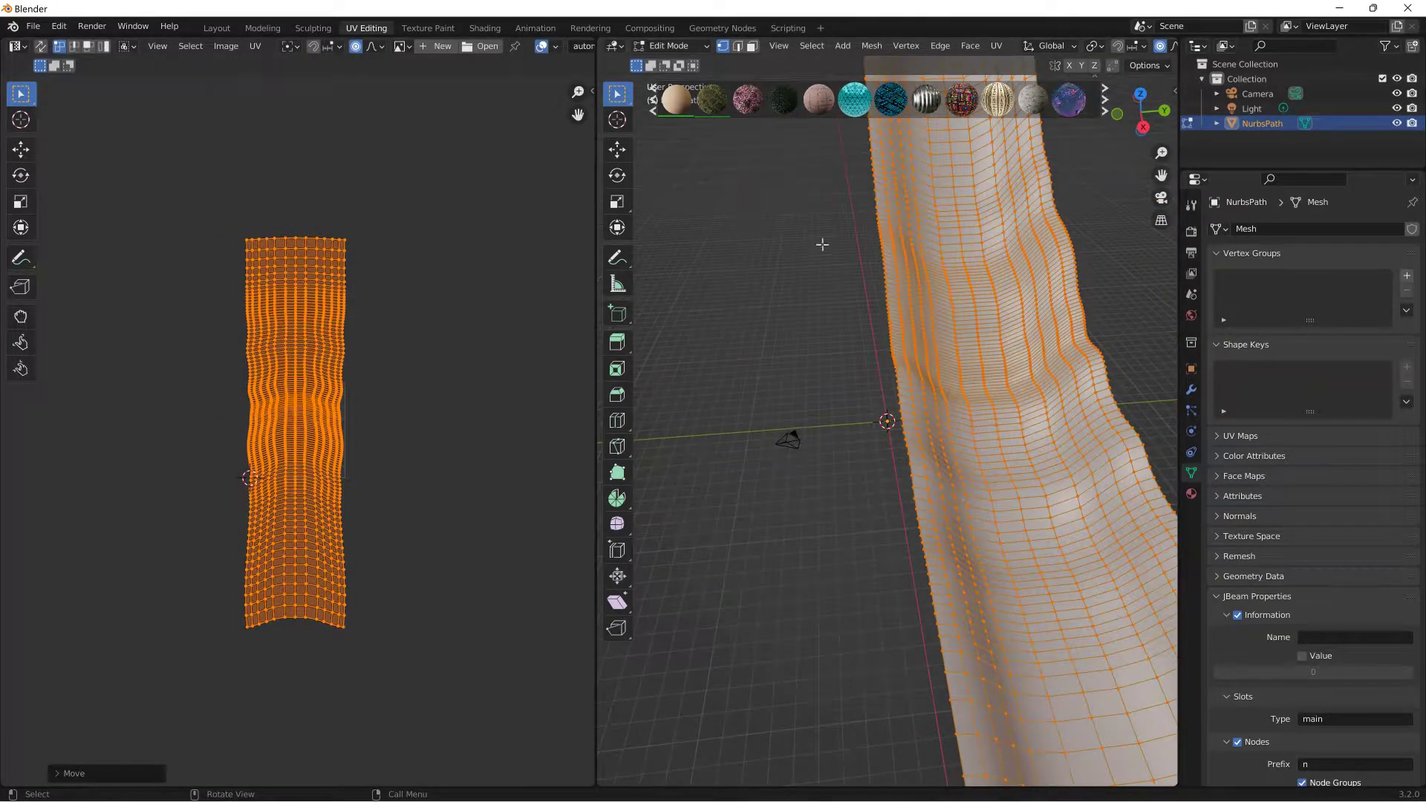
{"action": "left_click", "coordinate": [216, 27]}
{"action": "middle_click_drag", "start_coordinate": [782, 394], "coordinate": [787, 291]}
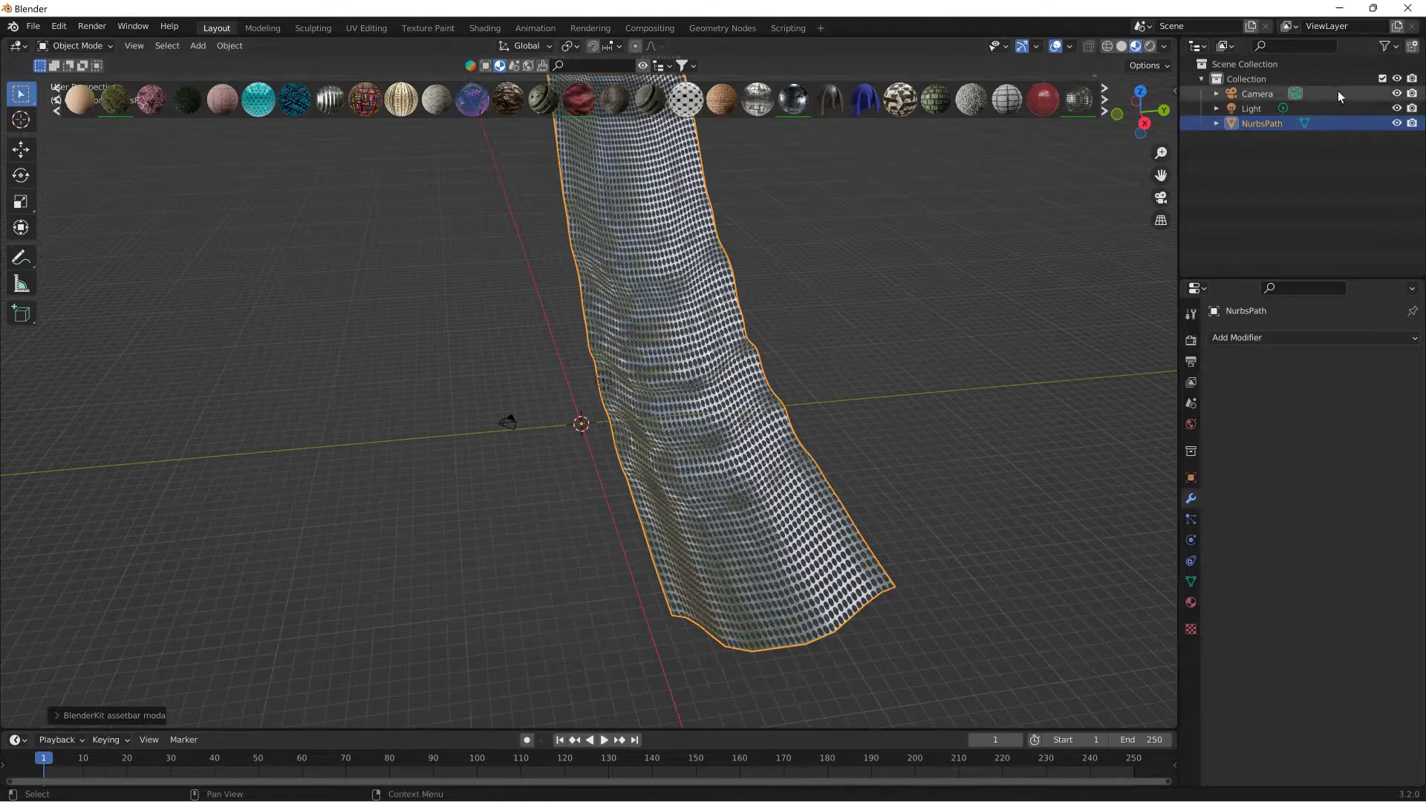
Step: Delete the light and the camera from the scene
{"action": "left_click", "coordinate": [1257, 93]}
{"action": "left_click", "coordinate": [1257, 108], "text": "shift"}
{"action": "key", "text": "x"}
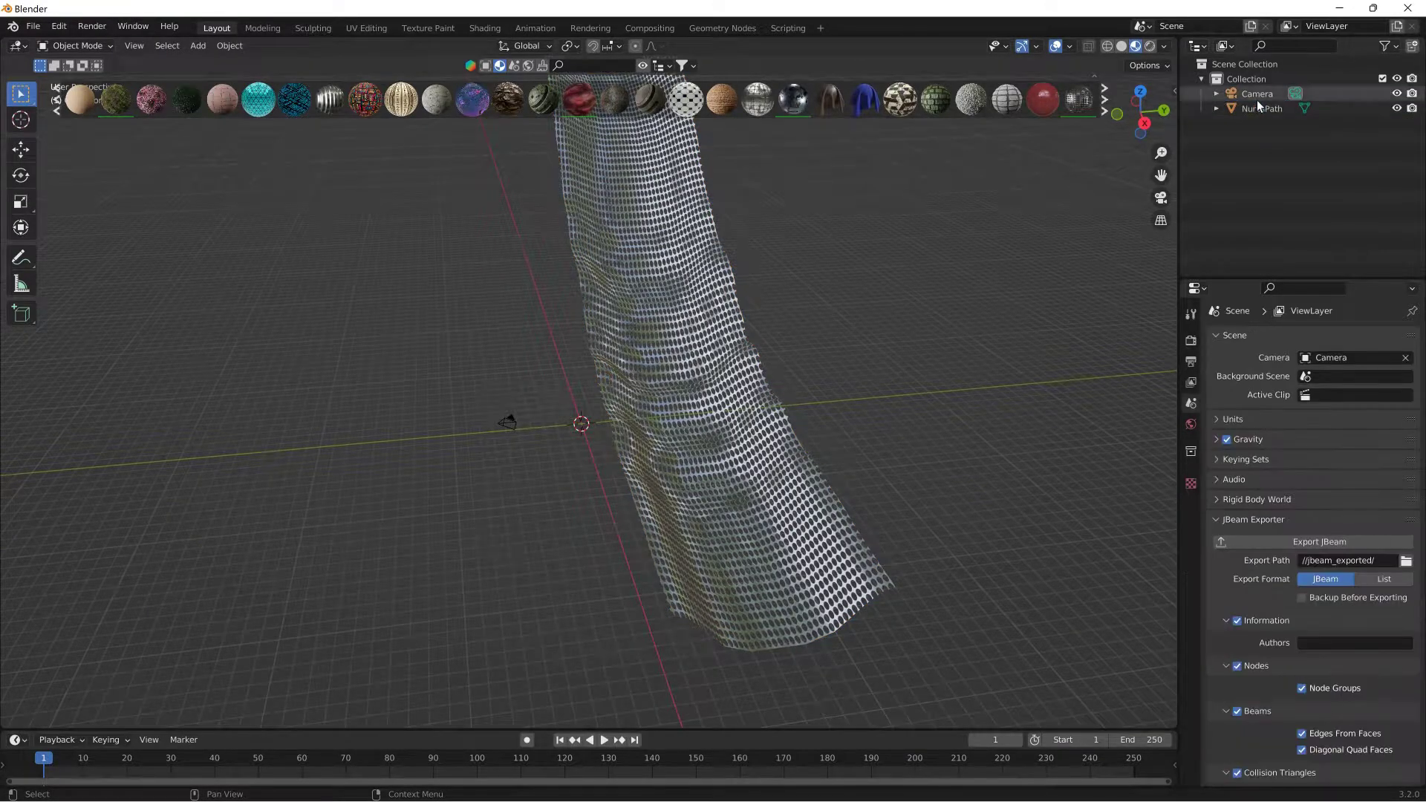
{"action": "left_click", "coordinate": [1255, 94]}
Step: Expand the ribbon's mesh data in the outliner and rename its Procedural grid material as newtexture
{"action": "left_click", "coordinate": [1216, 95]}
{"action": "left_click", "coordinate": [1231, 109]}
{"action": "double_click", "coordinate": [1300, 123]}
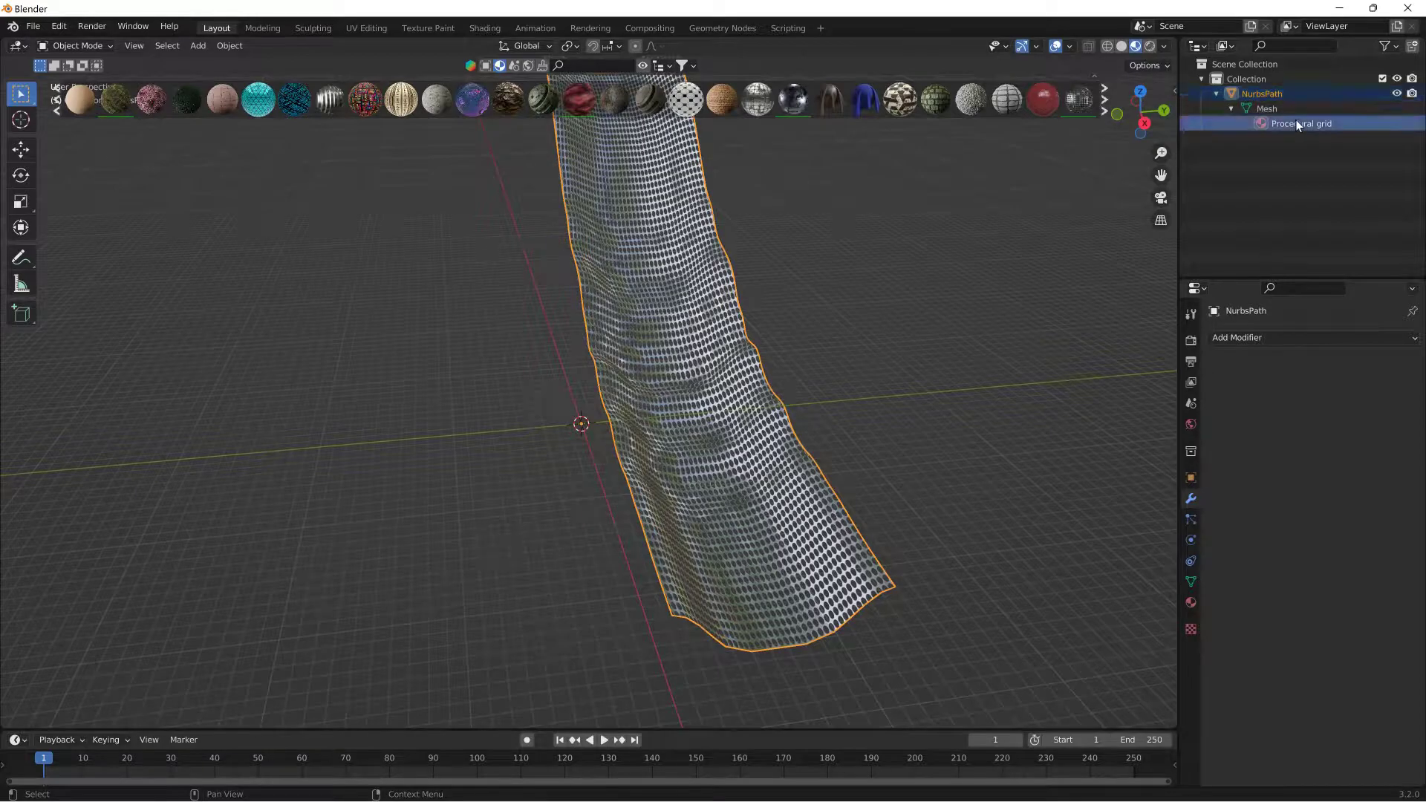
{"action": "type", "text": "n"}
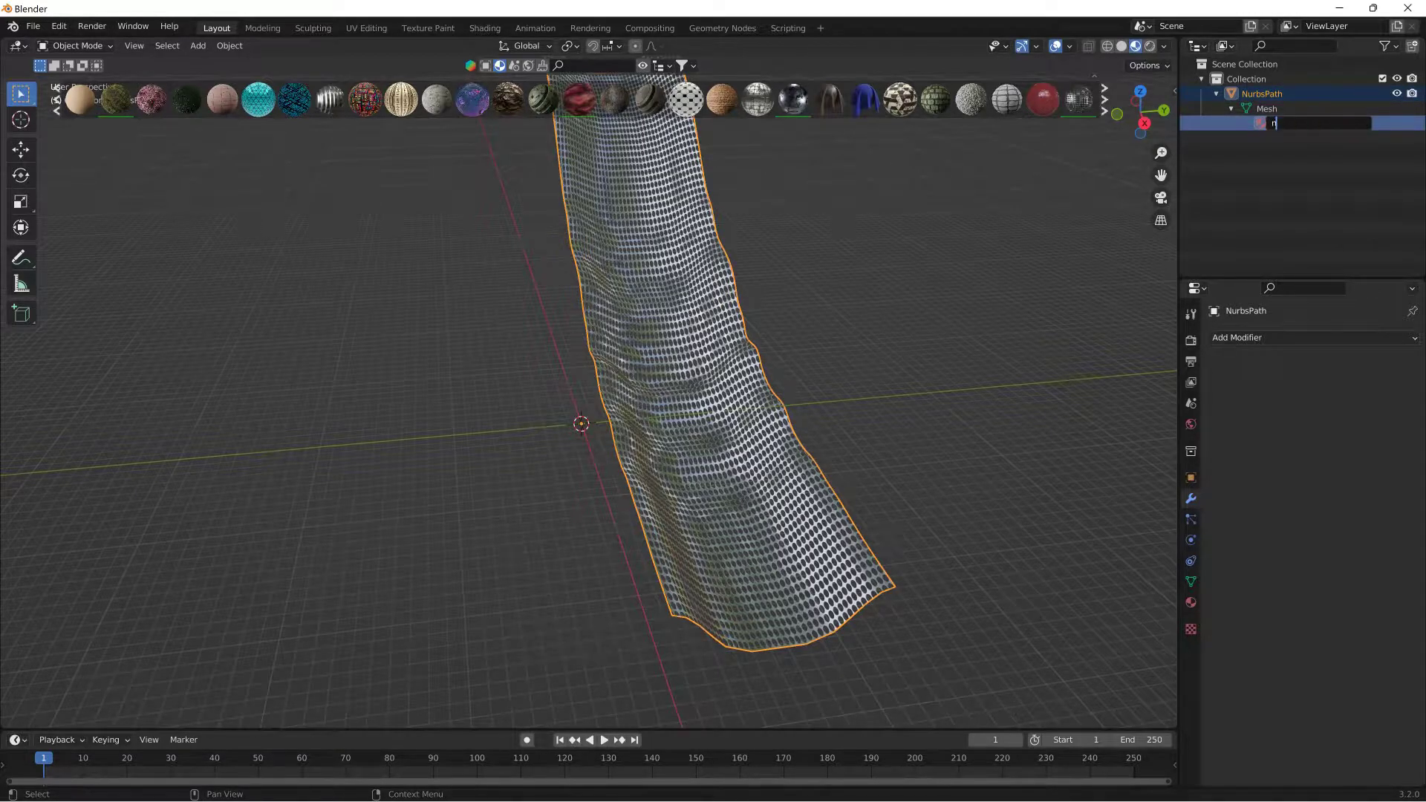
{"action": "type", "text": "ewtextuer"}
{"action": "left_click", "coordinate": [1384, 191]}
{"action": "double_click", "coordinate": [1320, 122]}
{"action": "type", "text": "new"}
{"action": "key", "text": "Return"}
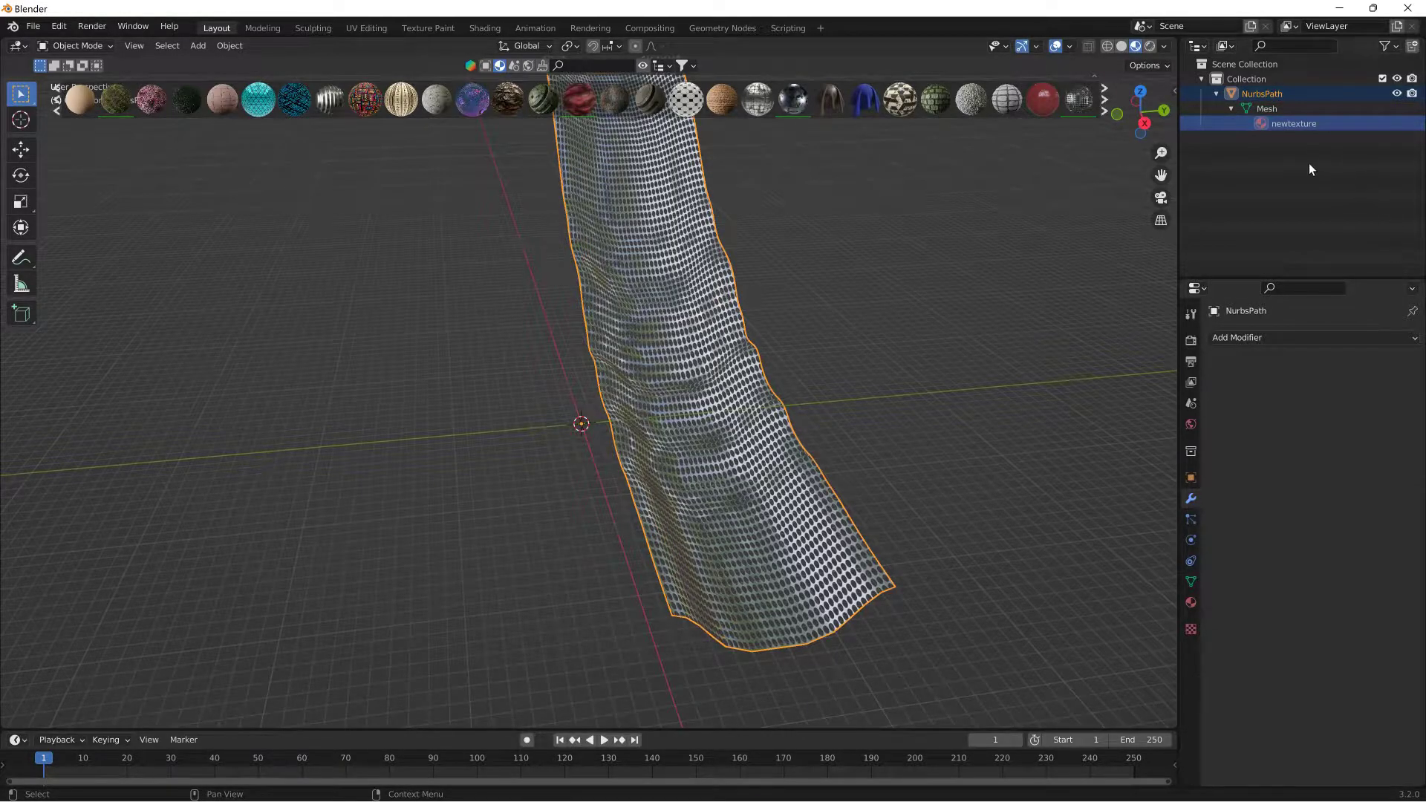
Step: Export the ribbon as a Collada file named slide into the bookmarked Putt_Putt folder
{"action": "mouse_move", "coordinate": [985, 230]}
{"action": "middle_mouse_down"}
{"action": "mouse_move", "coordinate": [1079, 241]}
{"action": "mouse_move", "coordinate": [960, 238]}
{"action": "middle_mouse_up"}
{"action": "middle_click_drag", "start_coordinate": [751, 266], "coordinate": [500, 159]}
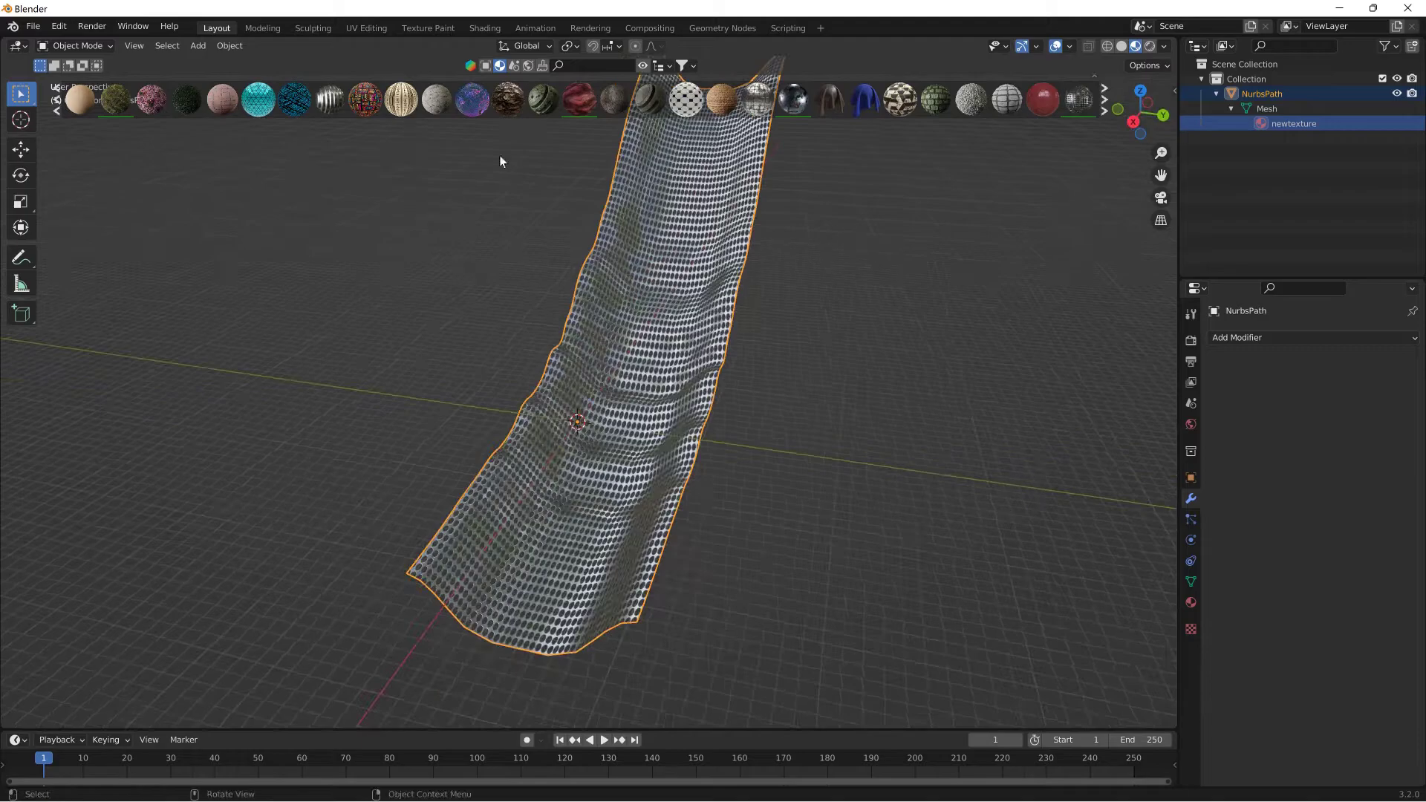
{"action": "left_click", "coordinate": [33, 26]}
{"action": "mouse_move", "coordinate": [105, 246]}
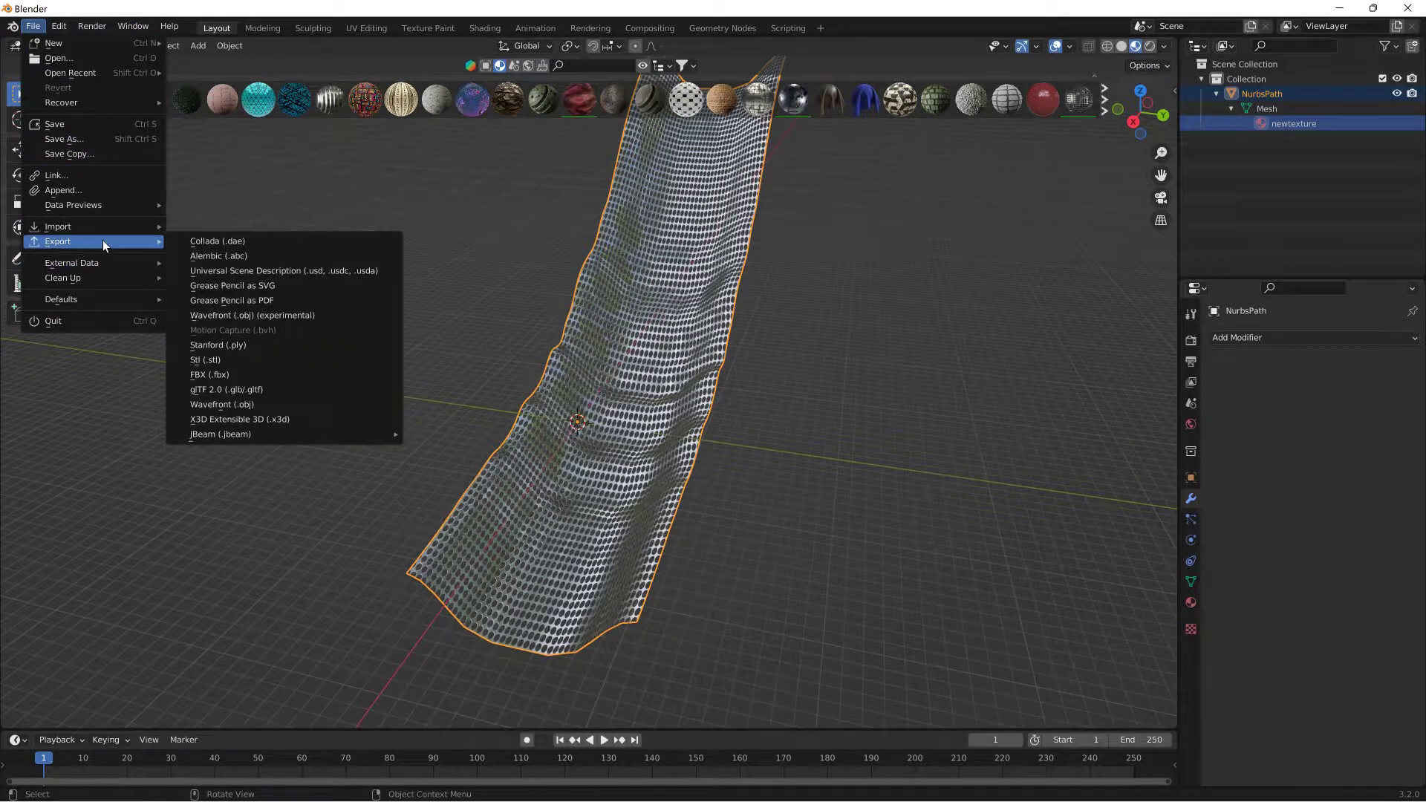
{"action": "left_click", "coordinate": [219, 241]}
{"action": "left_click", "coordinate": [364, 567]}
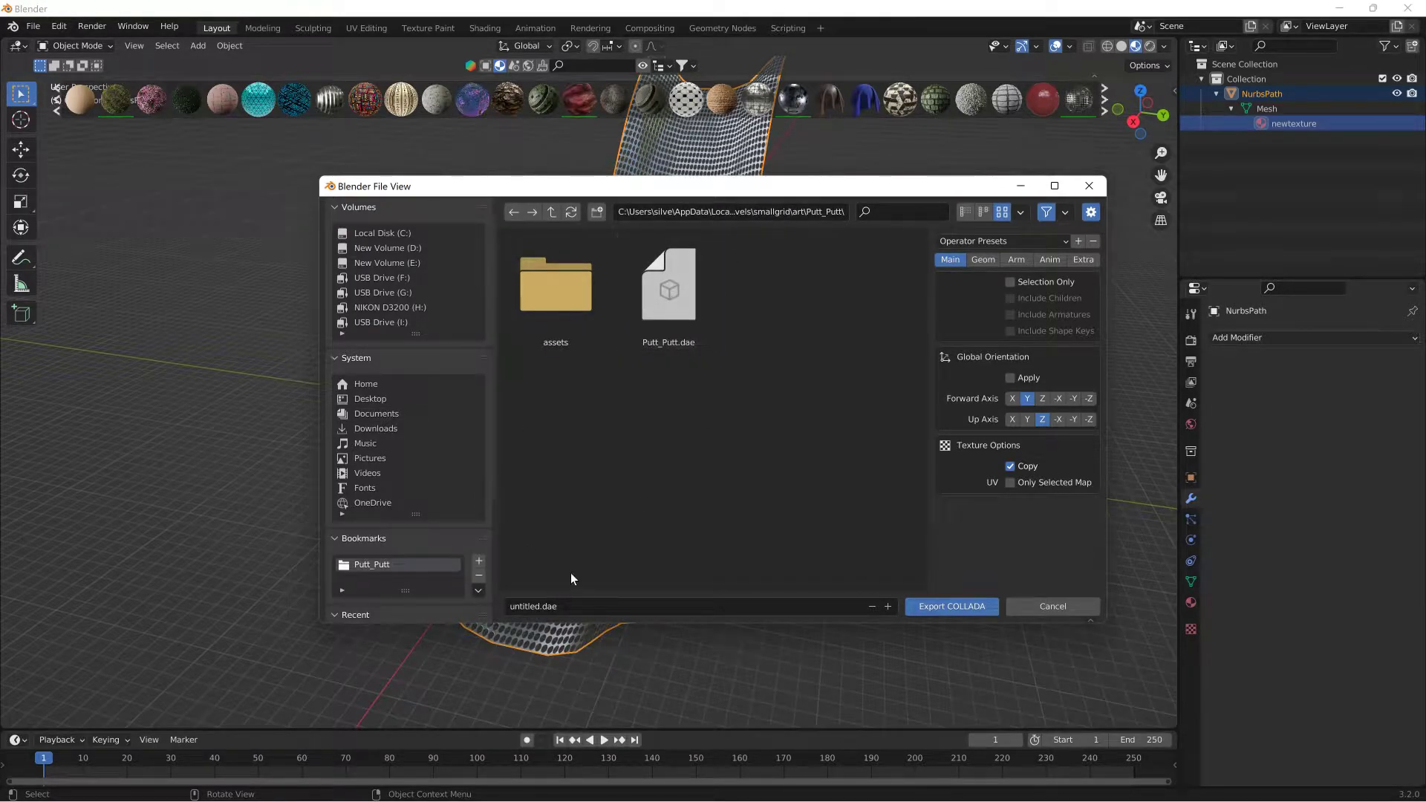
{"action": "left_click", "coordinate": [682, 604]}
{"action": "type", "text": "slide"}
{"action": "left_click", "coordinate": [953, 606]}
Step: Minimise Blender and launch BeamNG.drive from the desktop
{"action": "middle_click_drag", "start_coordinate": [746, 386], "coordinate": [807, 314]}
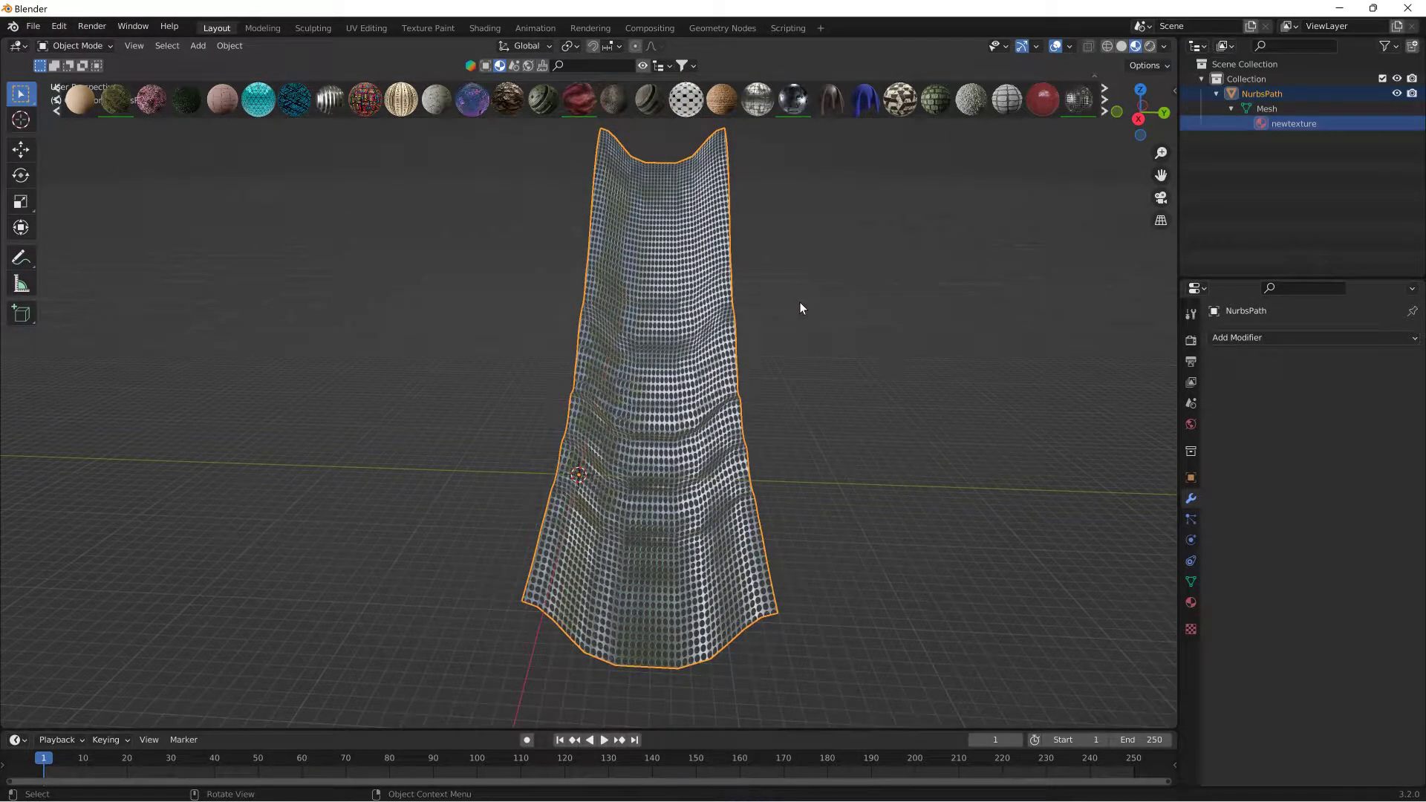
{"action": "mouse_move", "coordinate": [799, 301]}
{"action": "middle_mouse_down"}
{"action": "mouse_move", "coordinate": [802, 289]}
{"action": "mouse_move", "coordinate": [701, 293]}
{"action": "mouse_move", "coordinate": [822, 286]}
{"action": "mouse_move", "coordinate": [804, 279]}
{"action": "middle_mouse_up"}
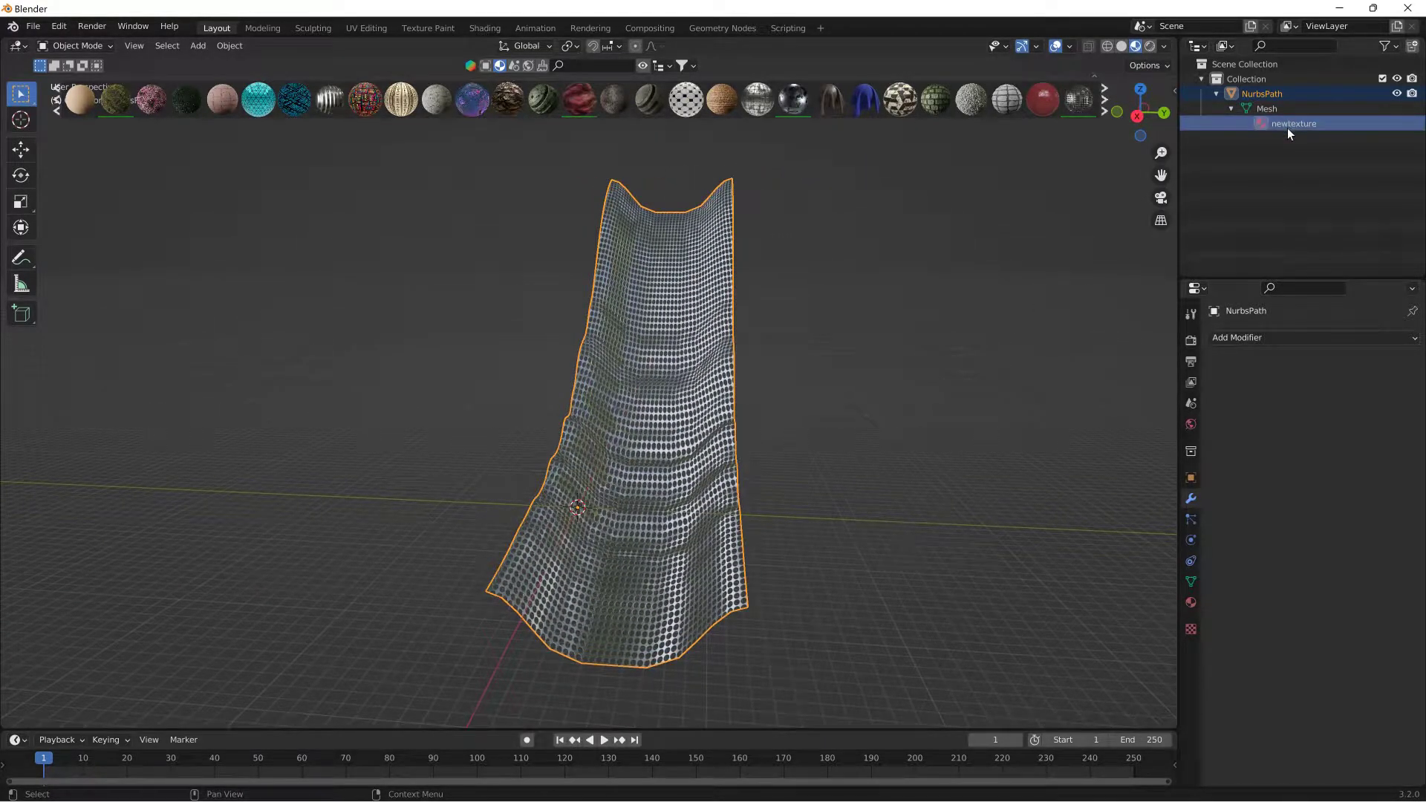
{"action": "left_click", "coordinate": [1333, 9]}
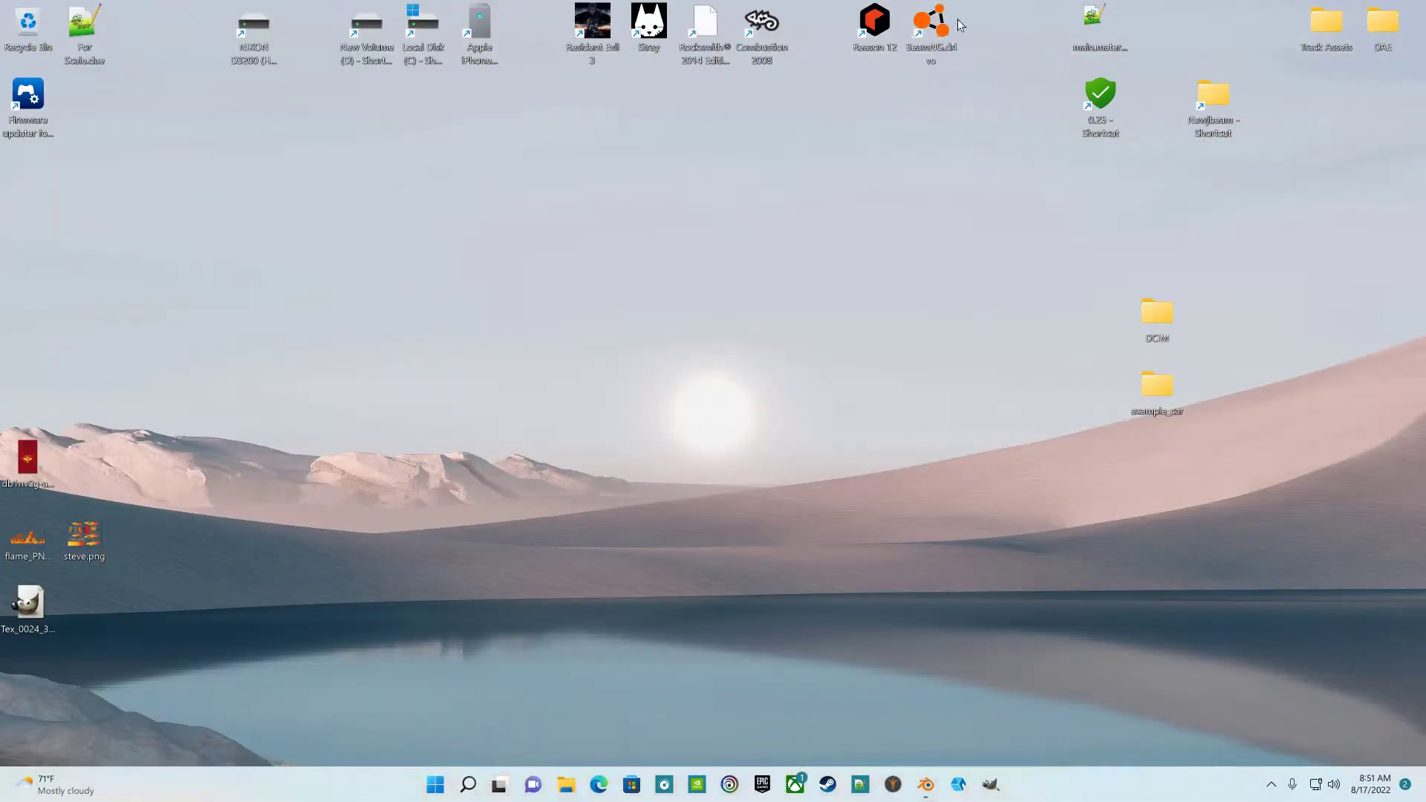
{"action": "double_click", "coordinate": [948, 21]}
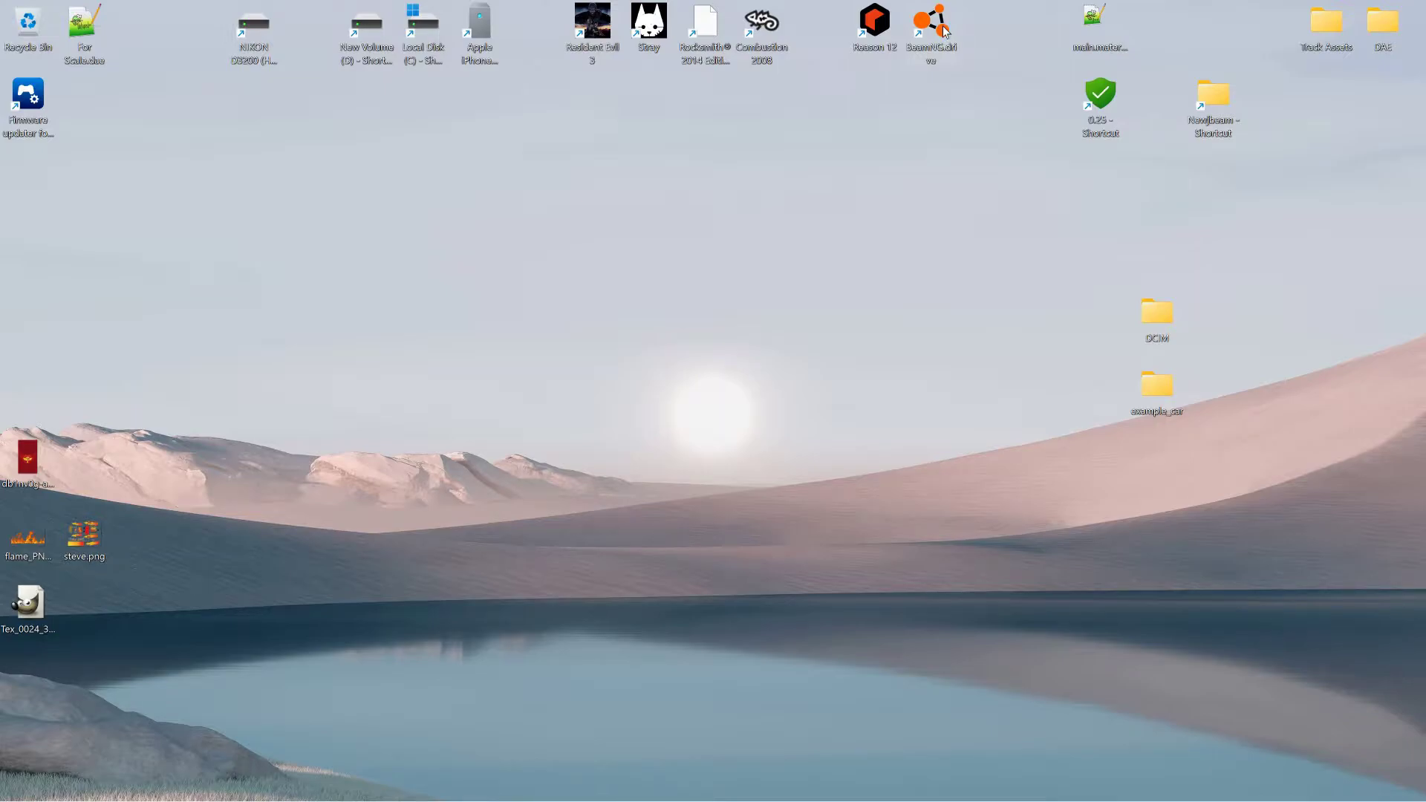
{"action": "left_click", "coordinate": [648, 366]}
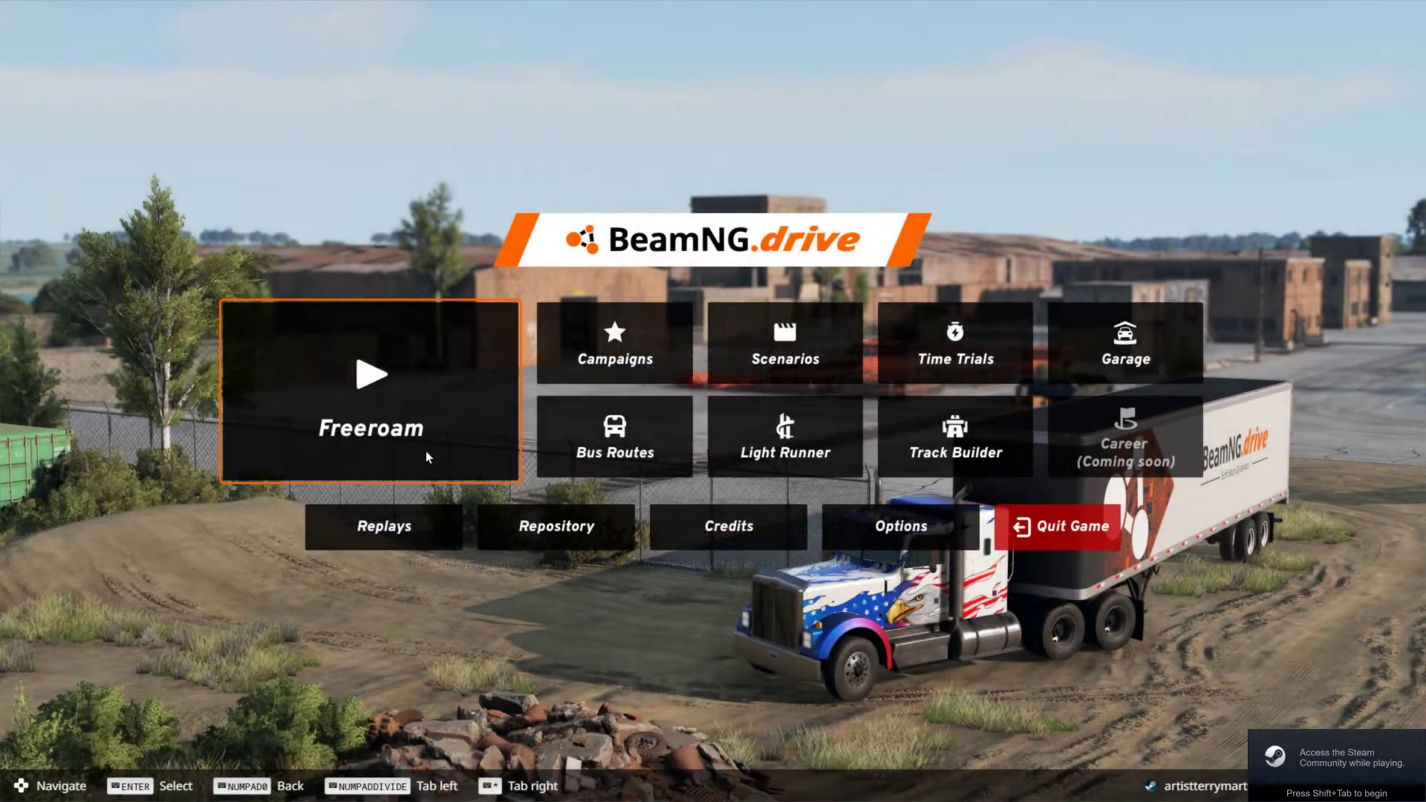
Step: Load the Grid, Small, Pure map in Freeroam mode
{"action": "left_click", "coordinate": [362, 405]}
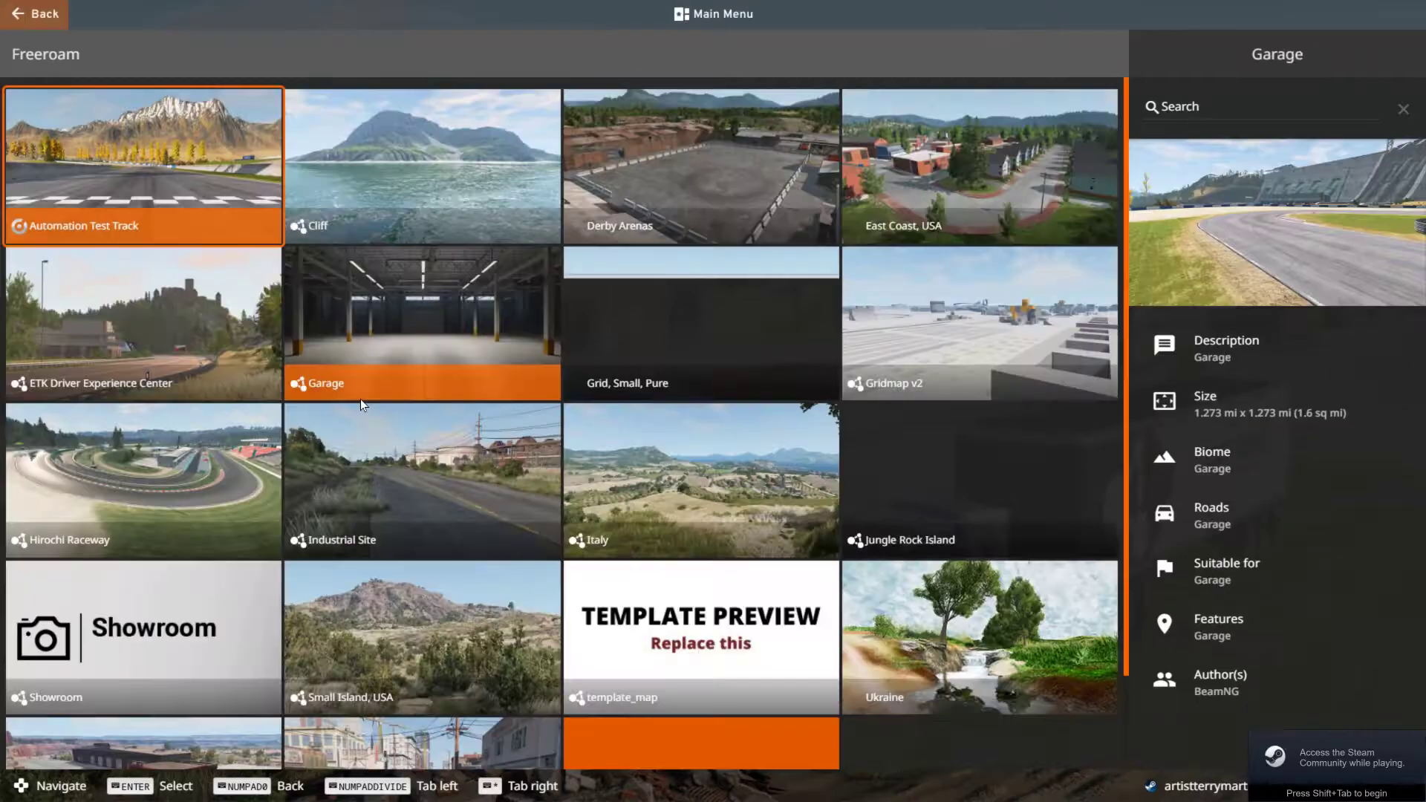
{"action": "left_click", "coordinate": [673, 324]}
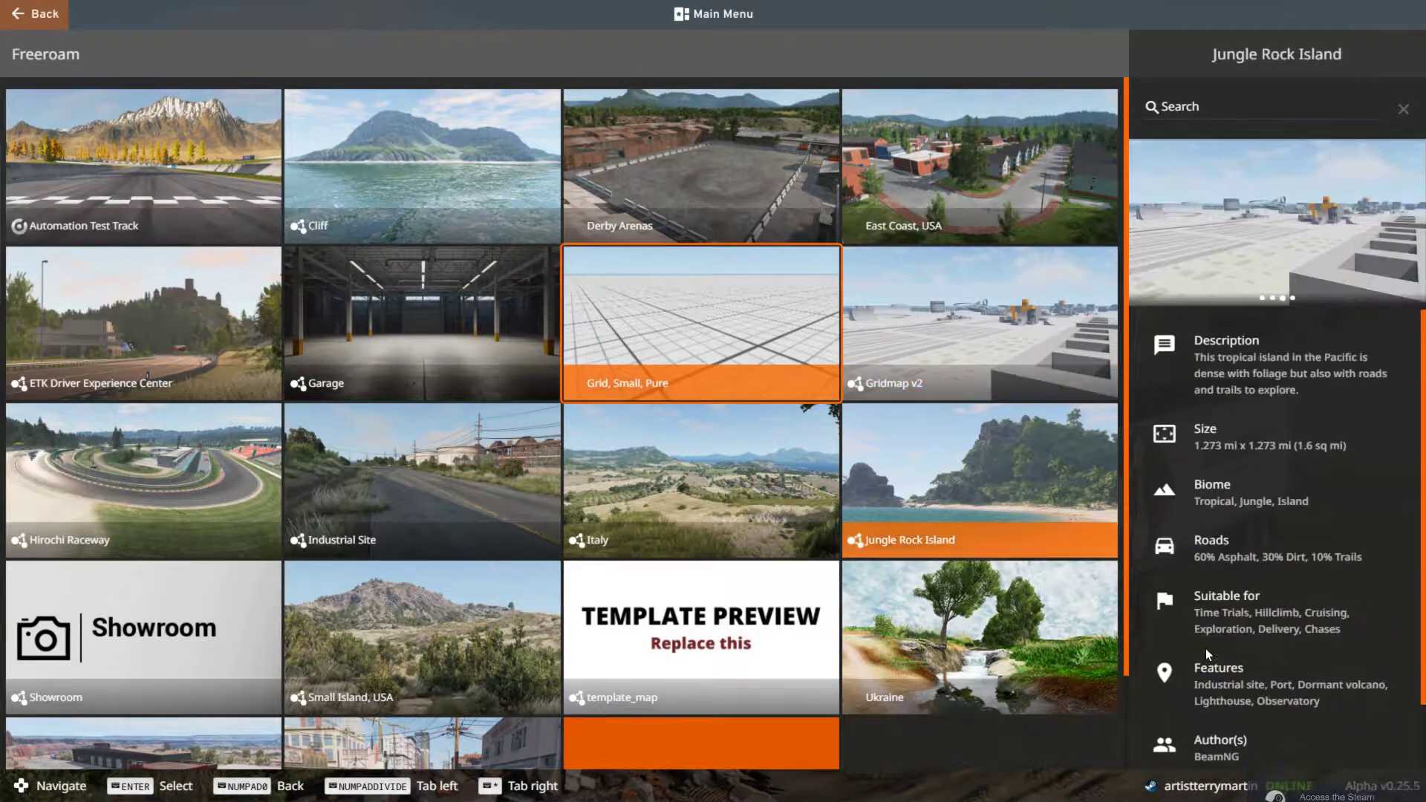
{"action": "left_click", "coordinate": [1210, 746]}
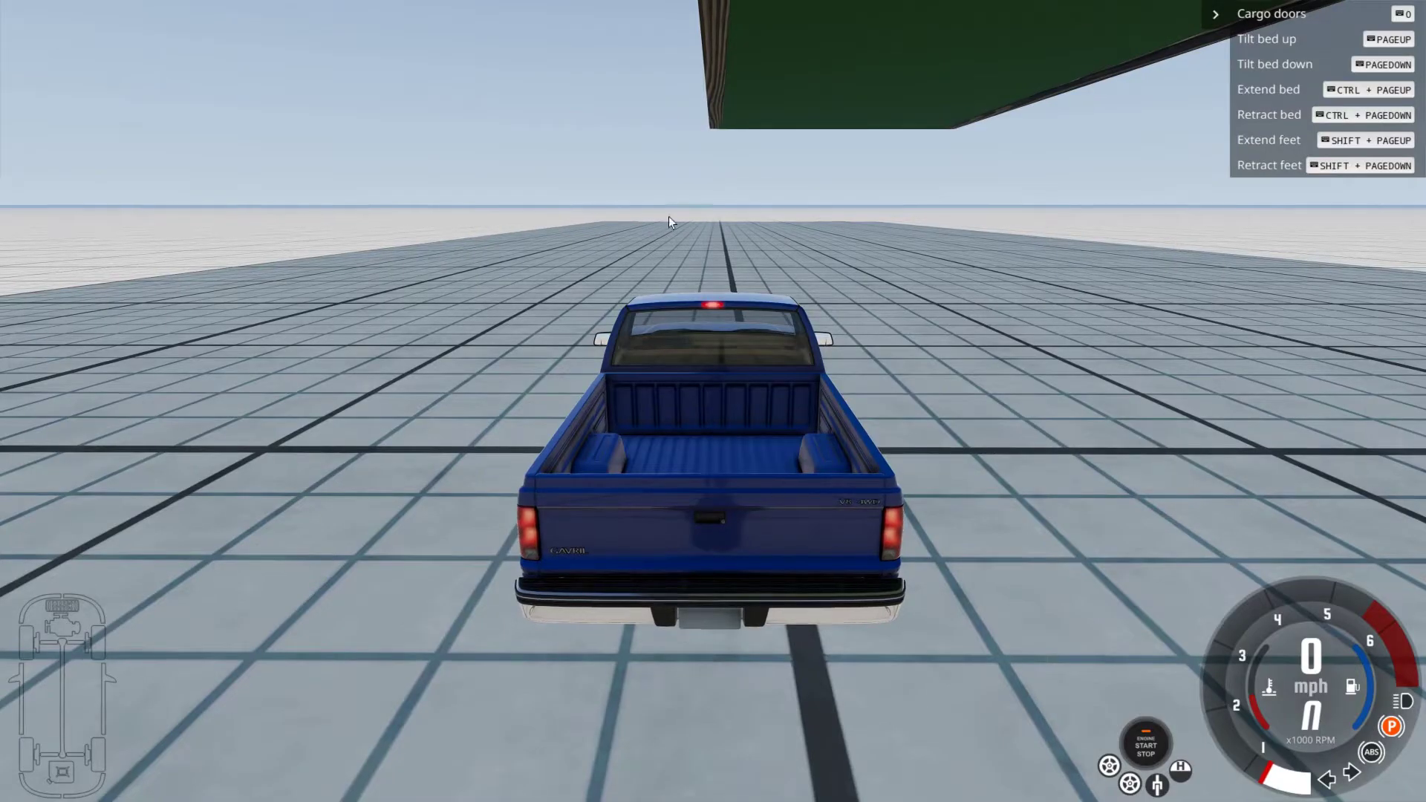
Step: Fly the free camera over the wooden-walled green course and open the World Editor
{"action": "key", "text": "shift+c"}
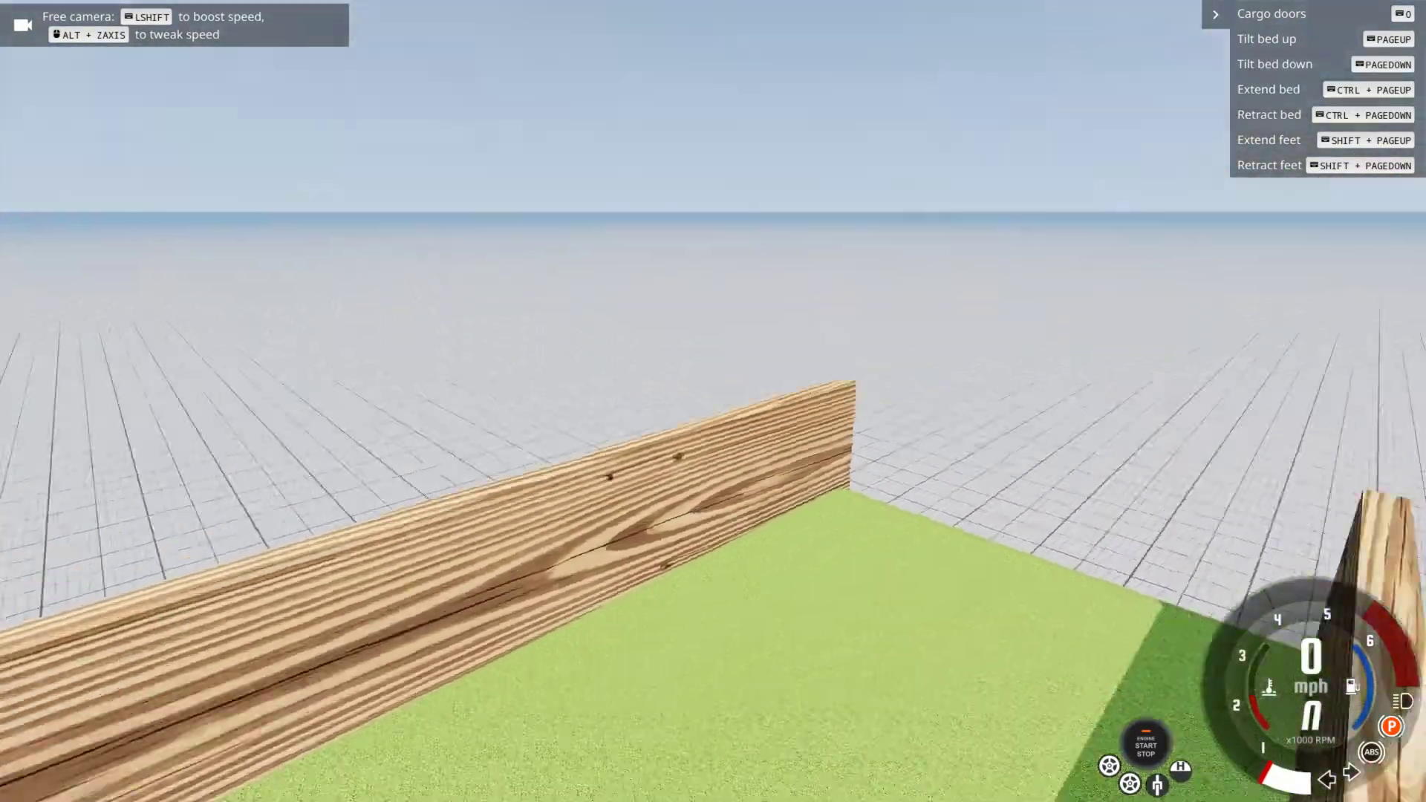
{"action": "key", "text": "w"}
{"action": "right_click_drag", "start_coordinate": [714, 223], "coordinate": [652, 200]}
{"action": "key", "text": "w"}
{"action": "key", "text": "F11"}
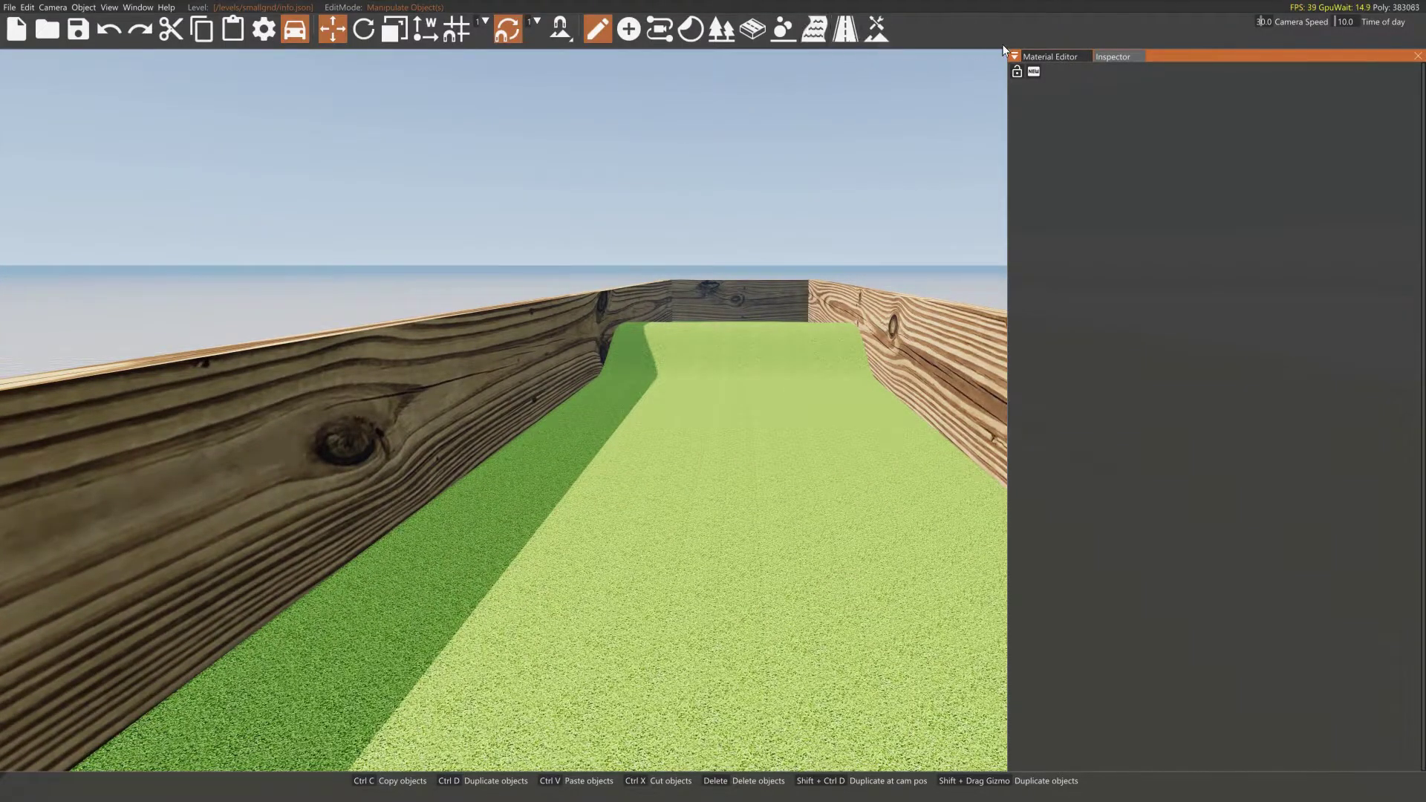
Step: Create a material named newmaterial in the level's main.materials.json
{"action": "left_click", "coordinate": [1020, 74]}
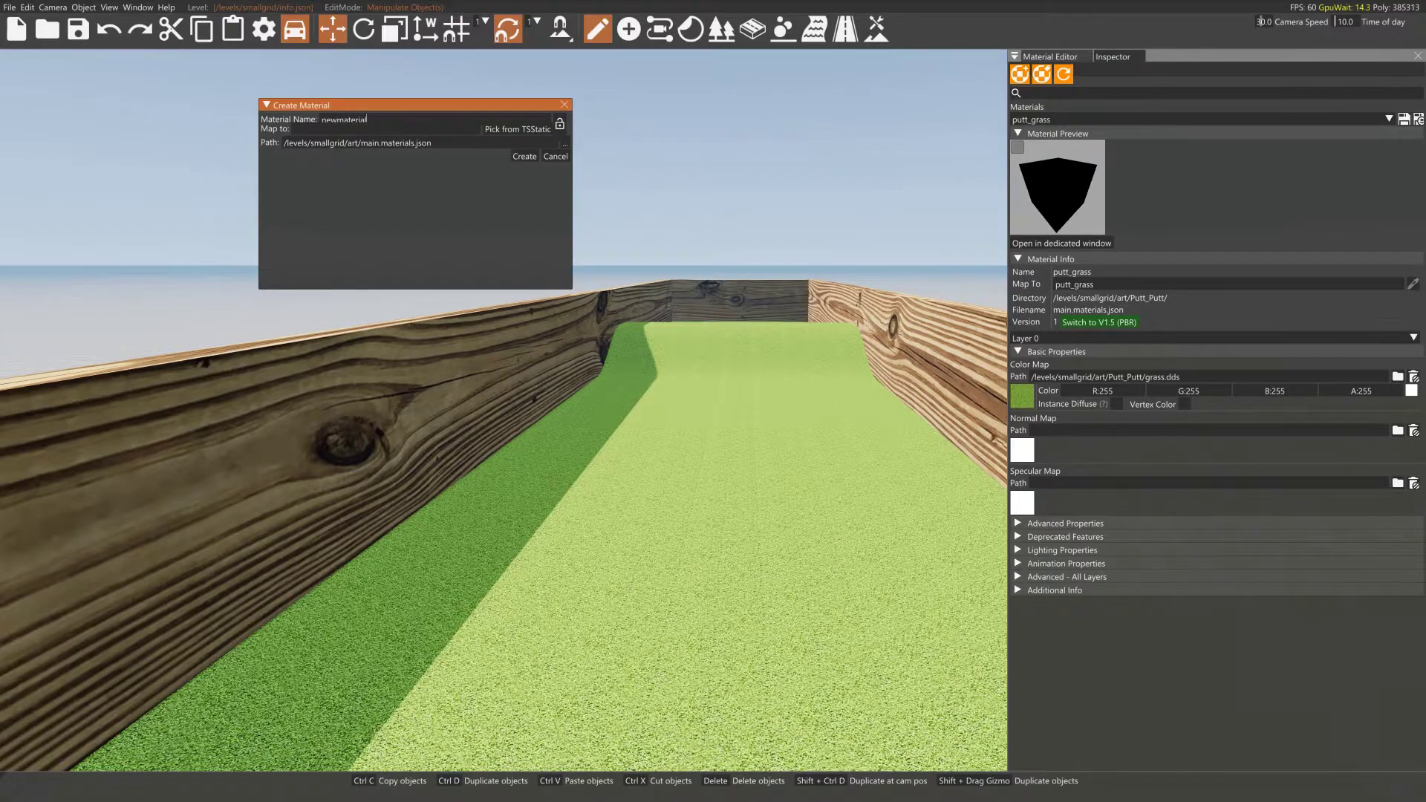
{"action": "left_click", "coordinate": [525, 156]}
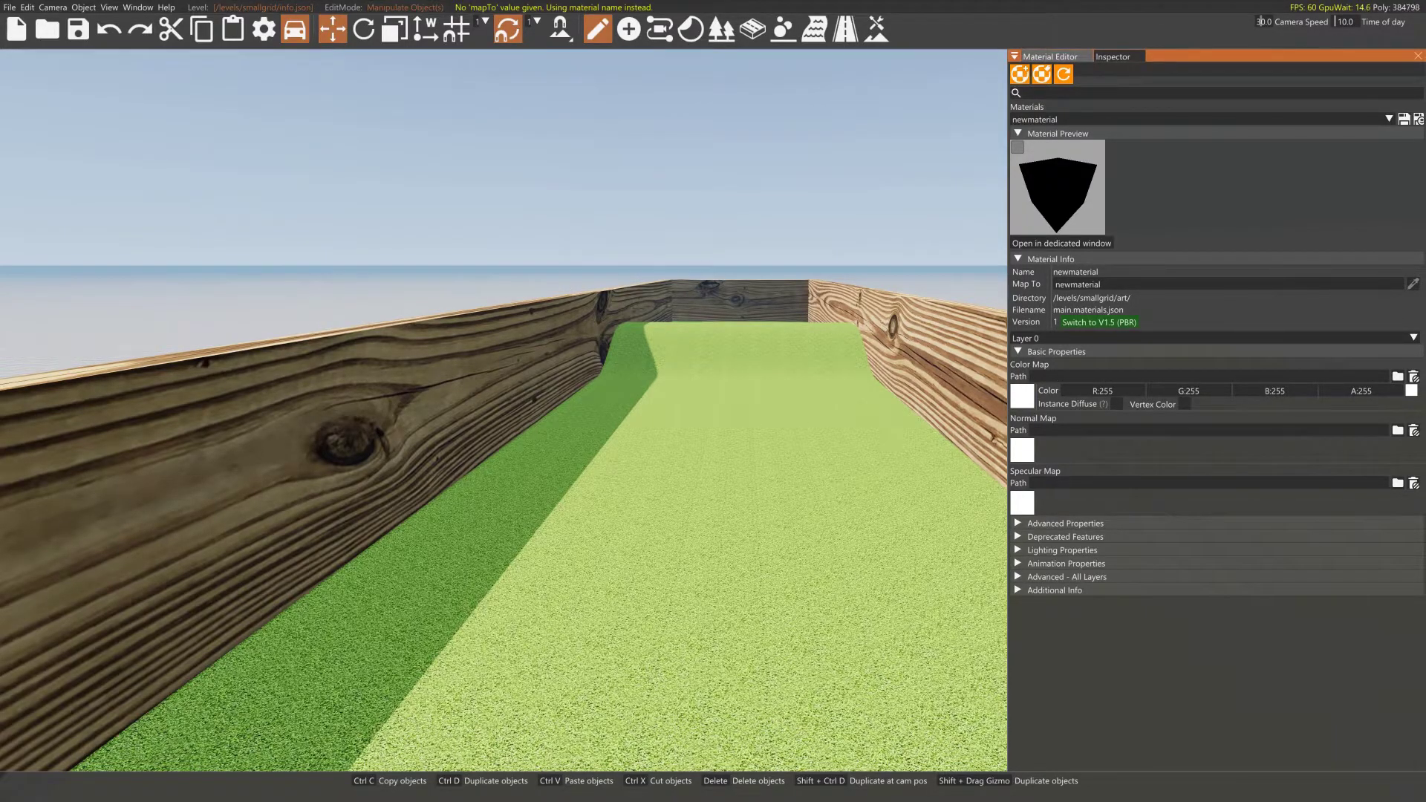
Step: Compare the slide mesh's material name in Blender with the name of the new material in BeamNG.drive
{"action": "key", "text": "alt+Tab"}
{"action": "key", "text": "Escape"}
{"action": "key", "text": "alt+Tab"}
{"action": "key", "text": "Escape"}
{"action": "key", "text": "alt+Tab"}
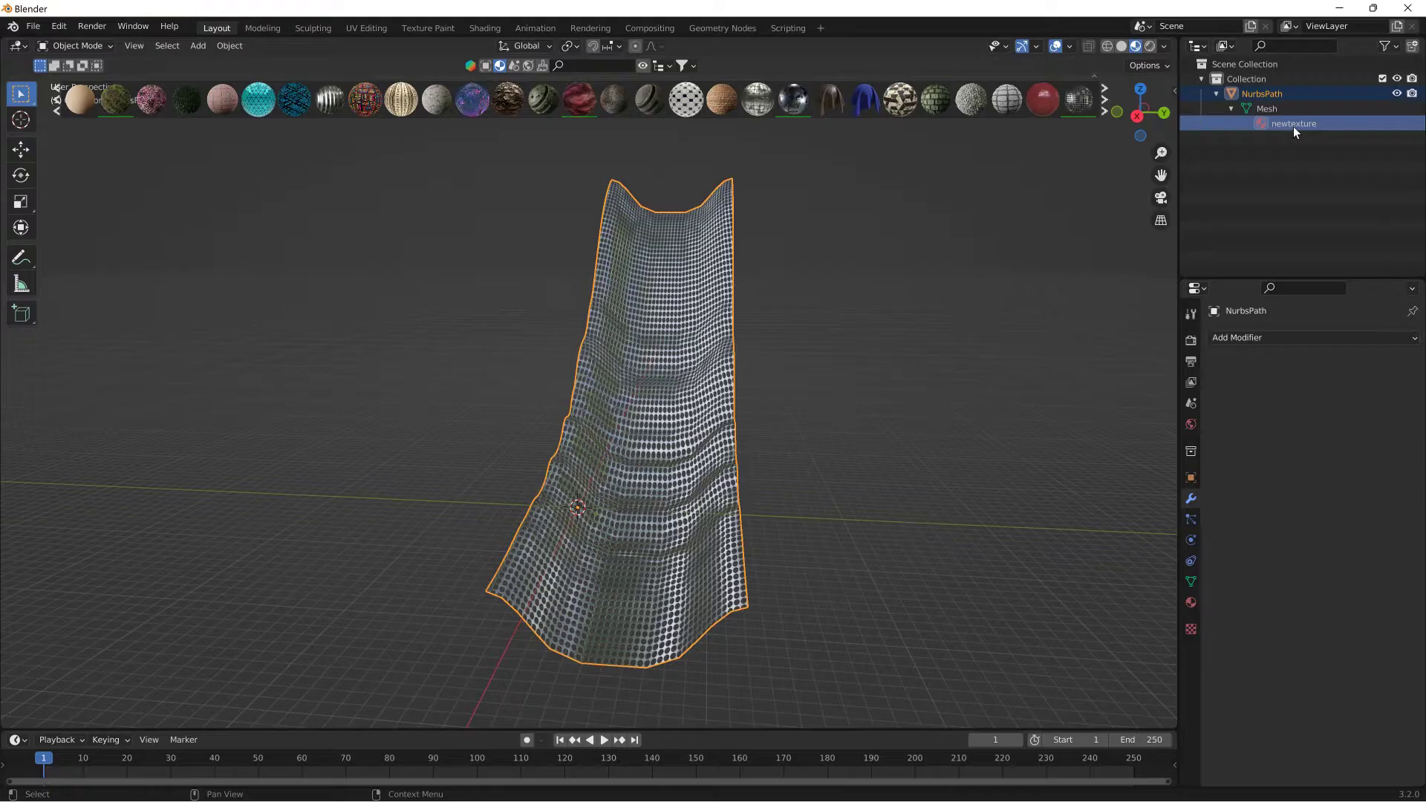
{"action": "key", "text": "alt+Tab"}
{"action": "left_click", "coordinate": [1072, 127]}
{"action": "left_click", "coordinate": [1073, 127]}
{"action": "left_click", "coordinate": [1073, 127]}
{"action": "left_click", "coordinate": [1072, 126]}
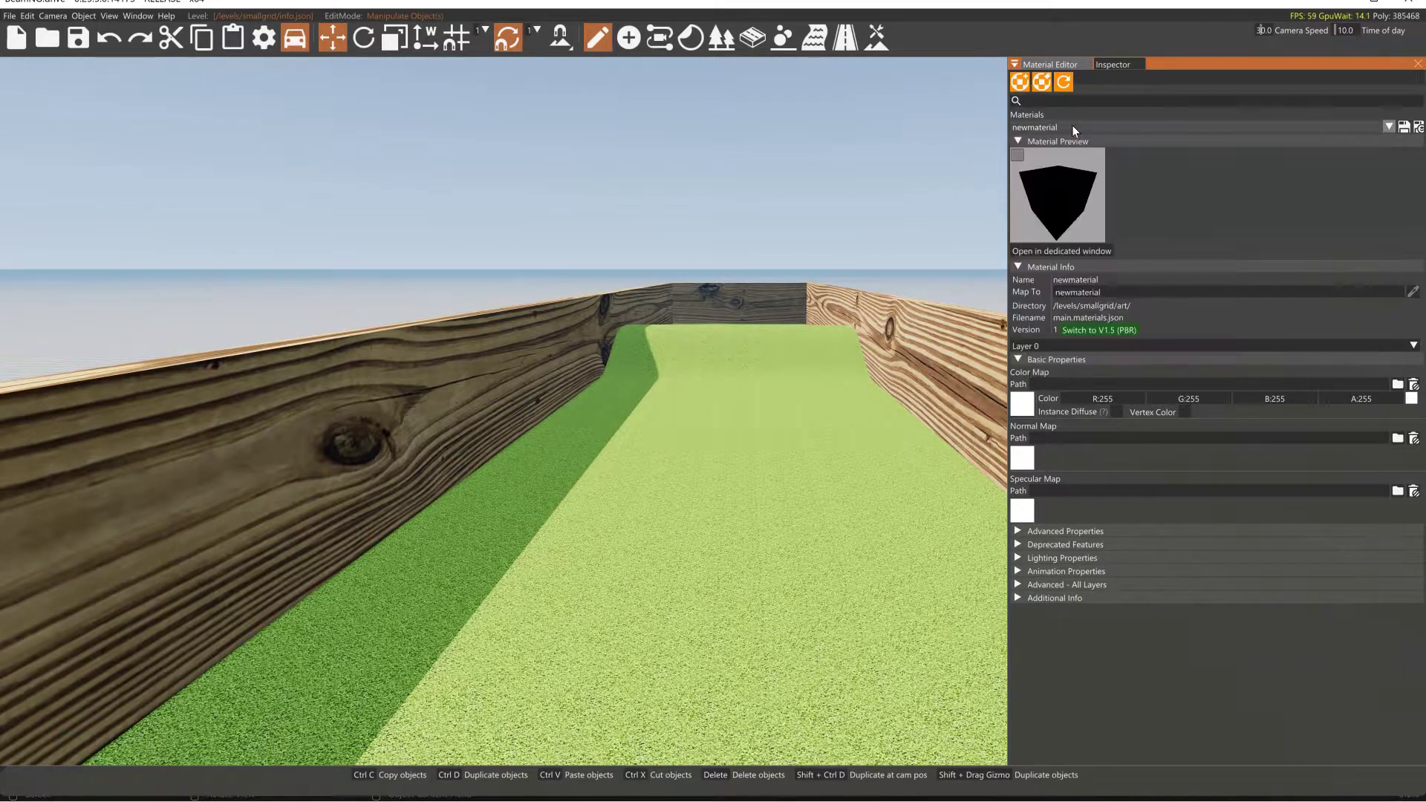
Step: Create a material named newtexture in the level's main.materials.json and save the materials
{"action": "left_click", "coordinate": [1020, 82]}
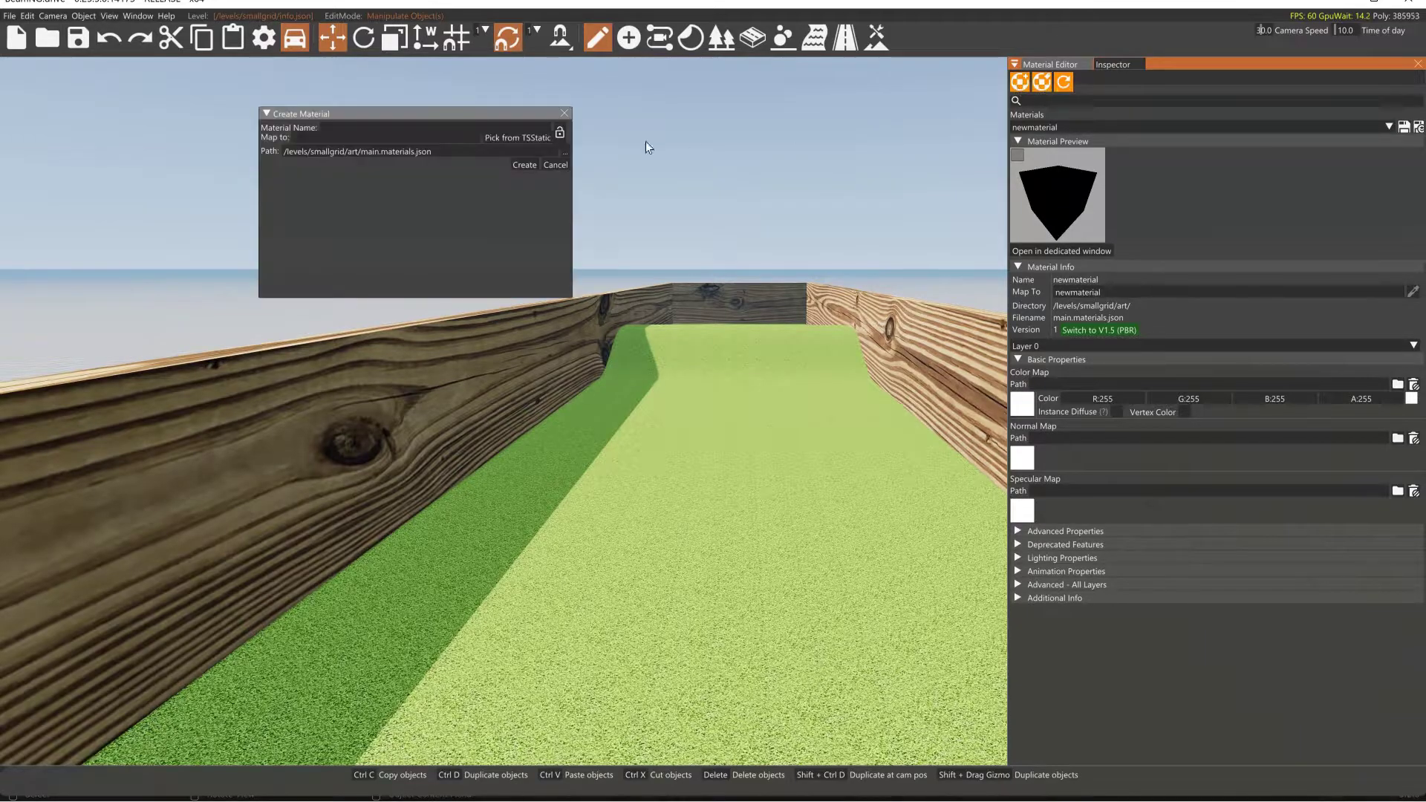
{"action": "type", "text": "newtexture"}
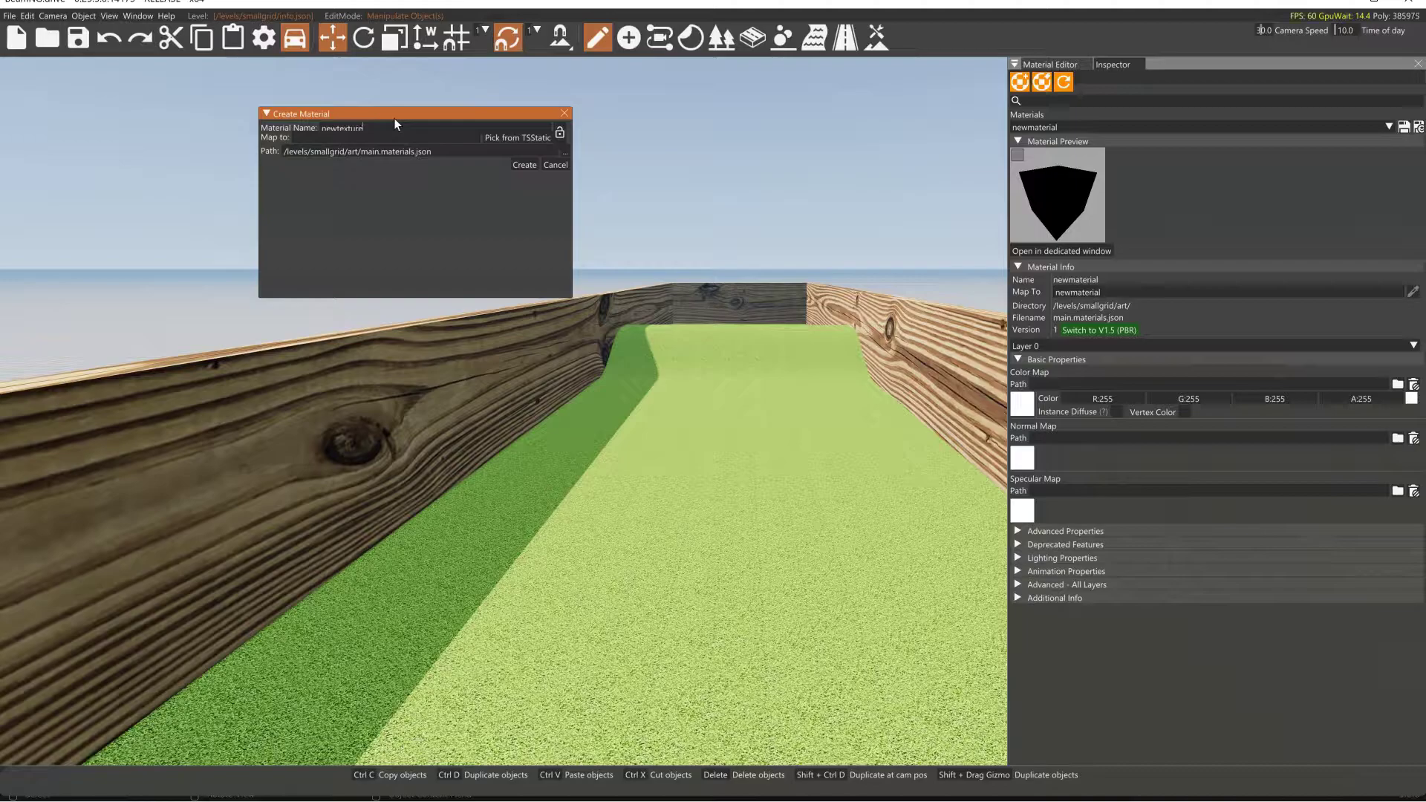
{"action": "left_click", "coordinate": [524, 165]}
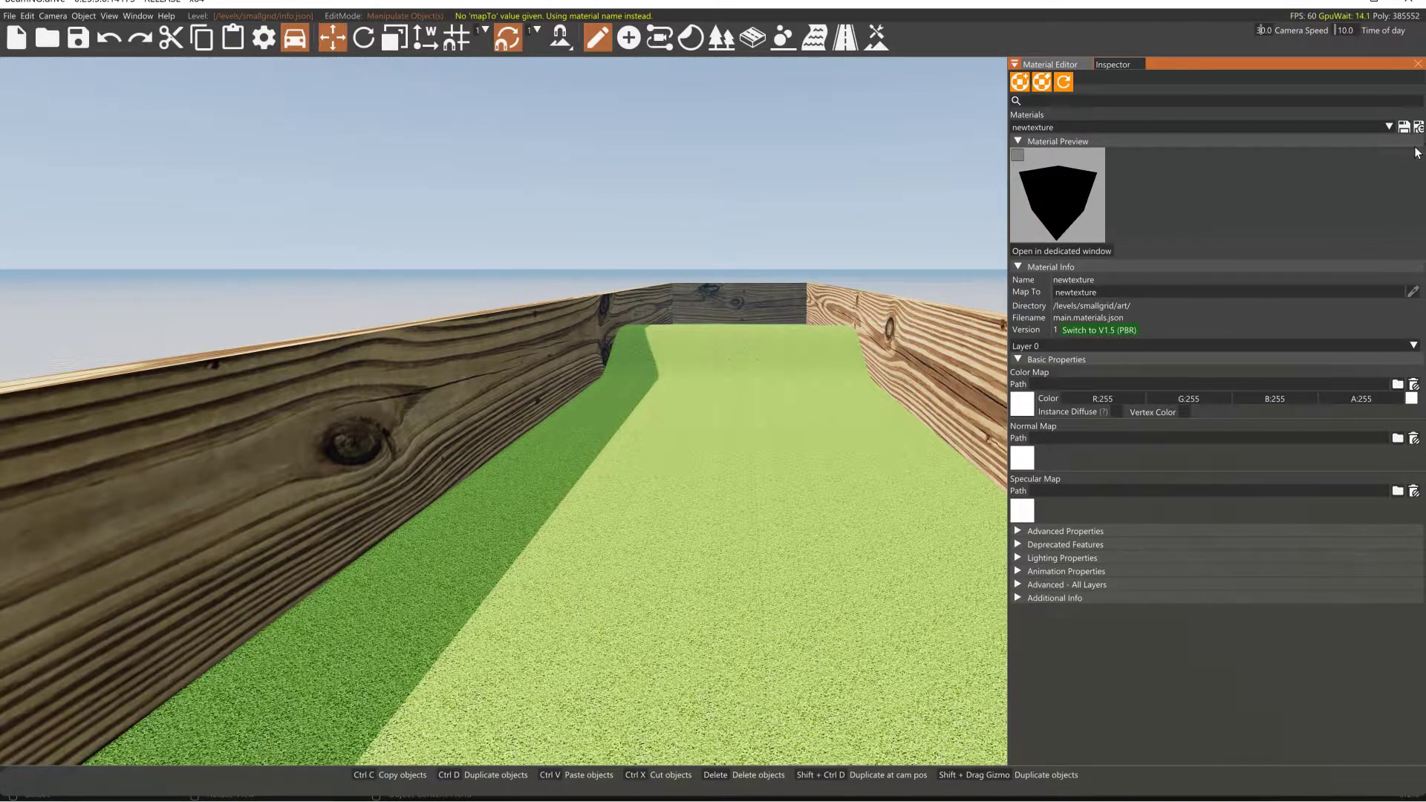
{"action": "left_click", "coordinate": [1404, 127]}
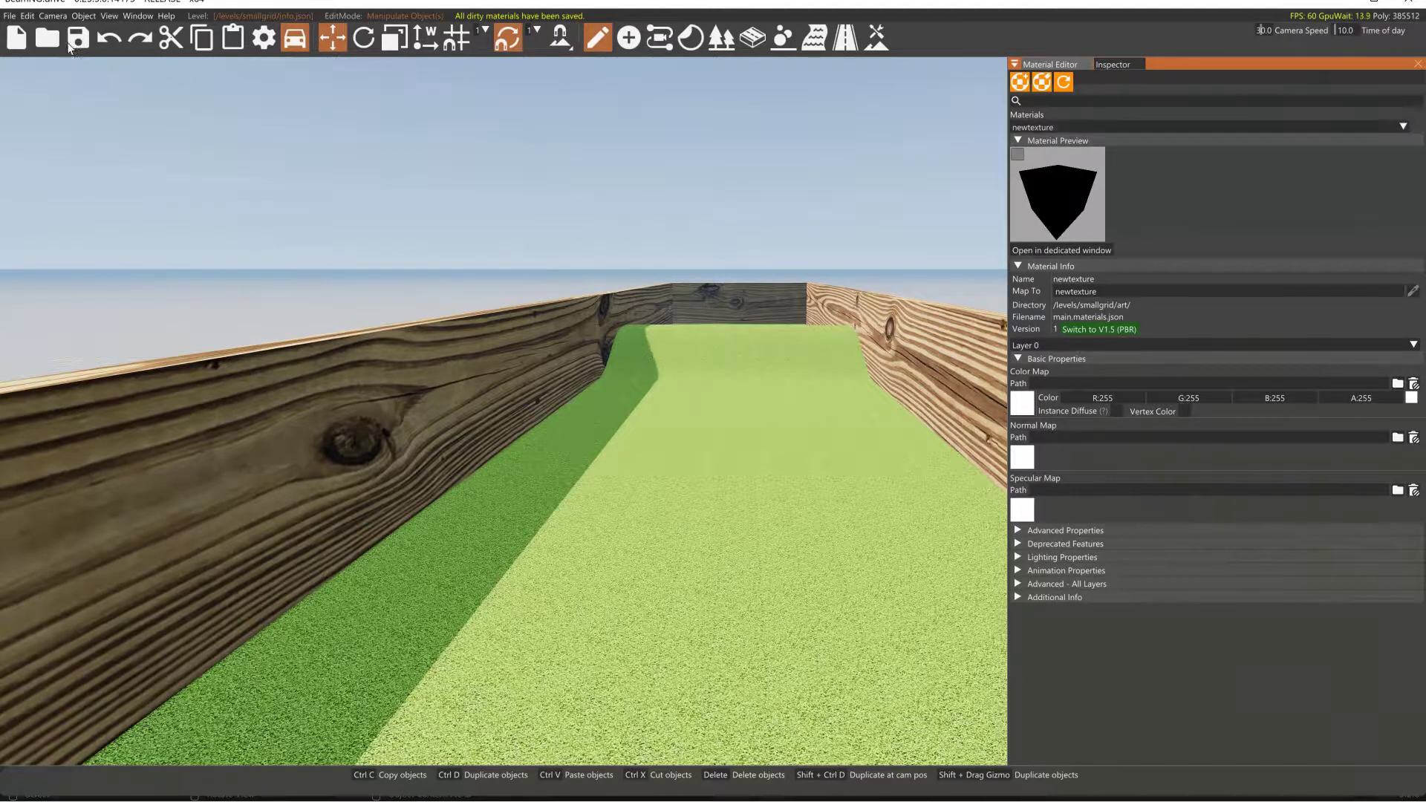
Step: Open the Asset Browser and place slide.dae from the Putt_Putt folder onto the green course
{"action": "left_click", "coordinate": [52, 16]}
{"action": "mouse_move", "coordinate": [27, 15]}
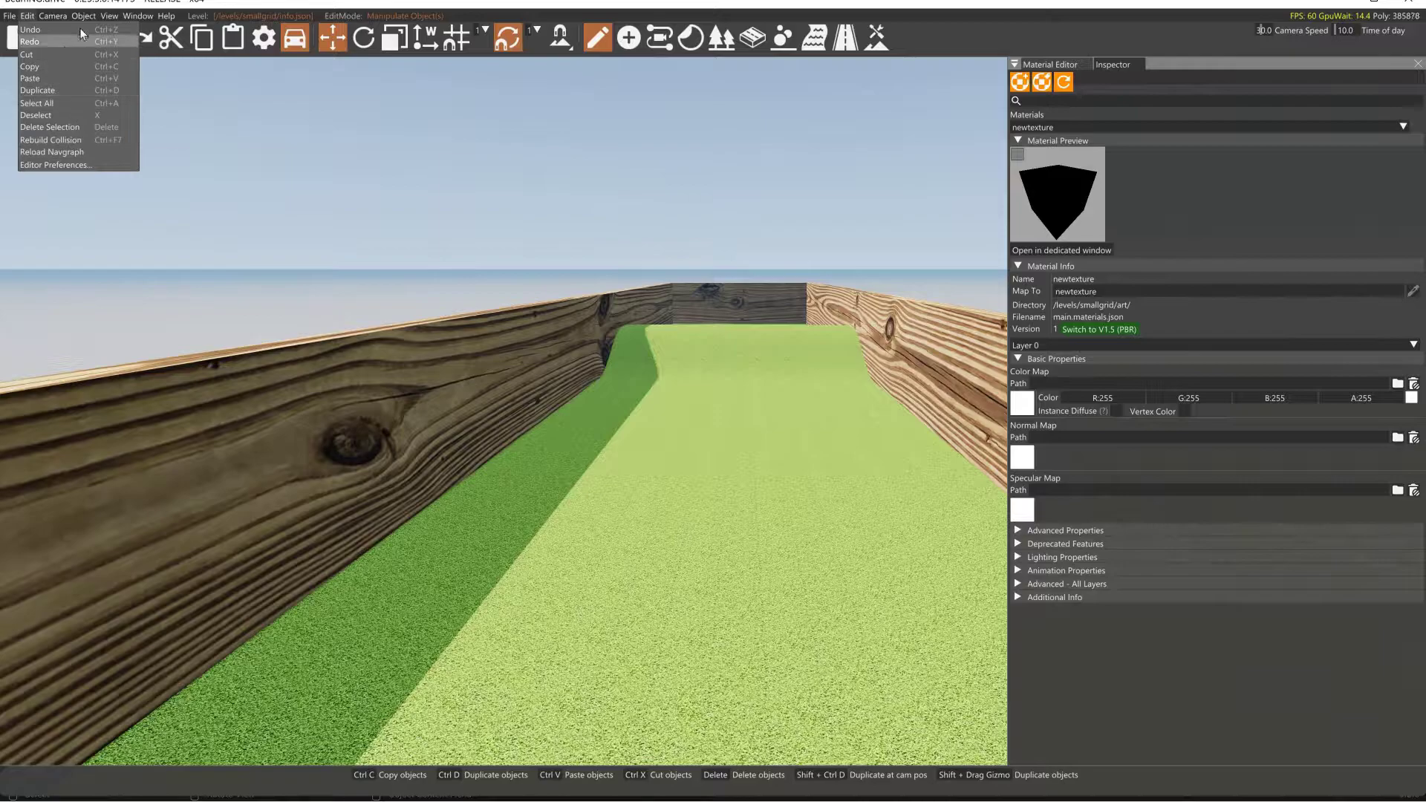
{"action": "left_click", "coordinate": [128, 16]}
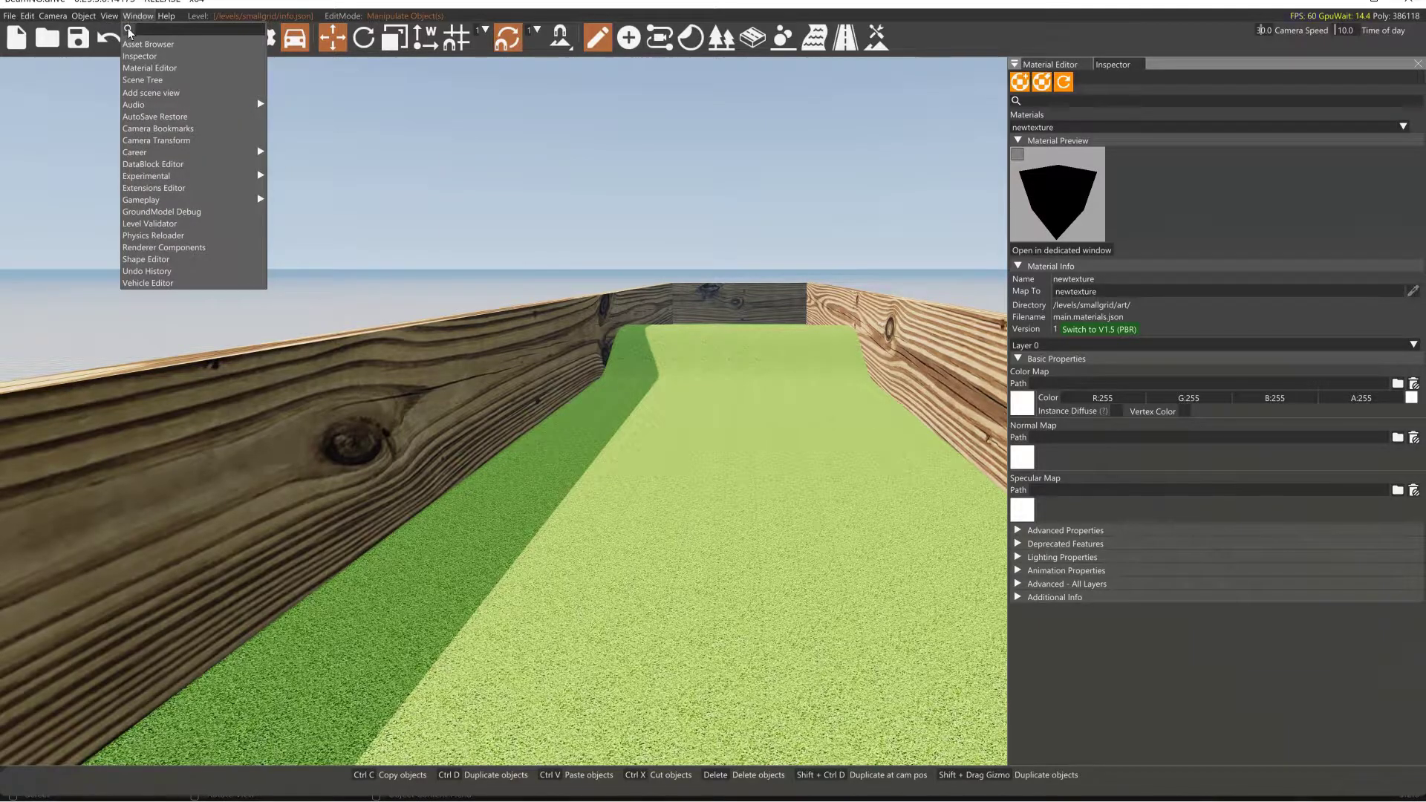
{"action": "left_click", "coordinate": [135, 44]}
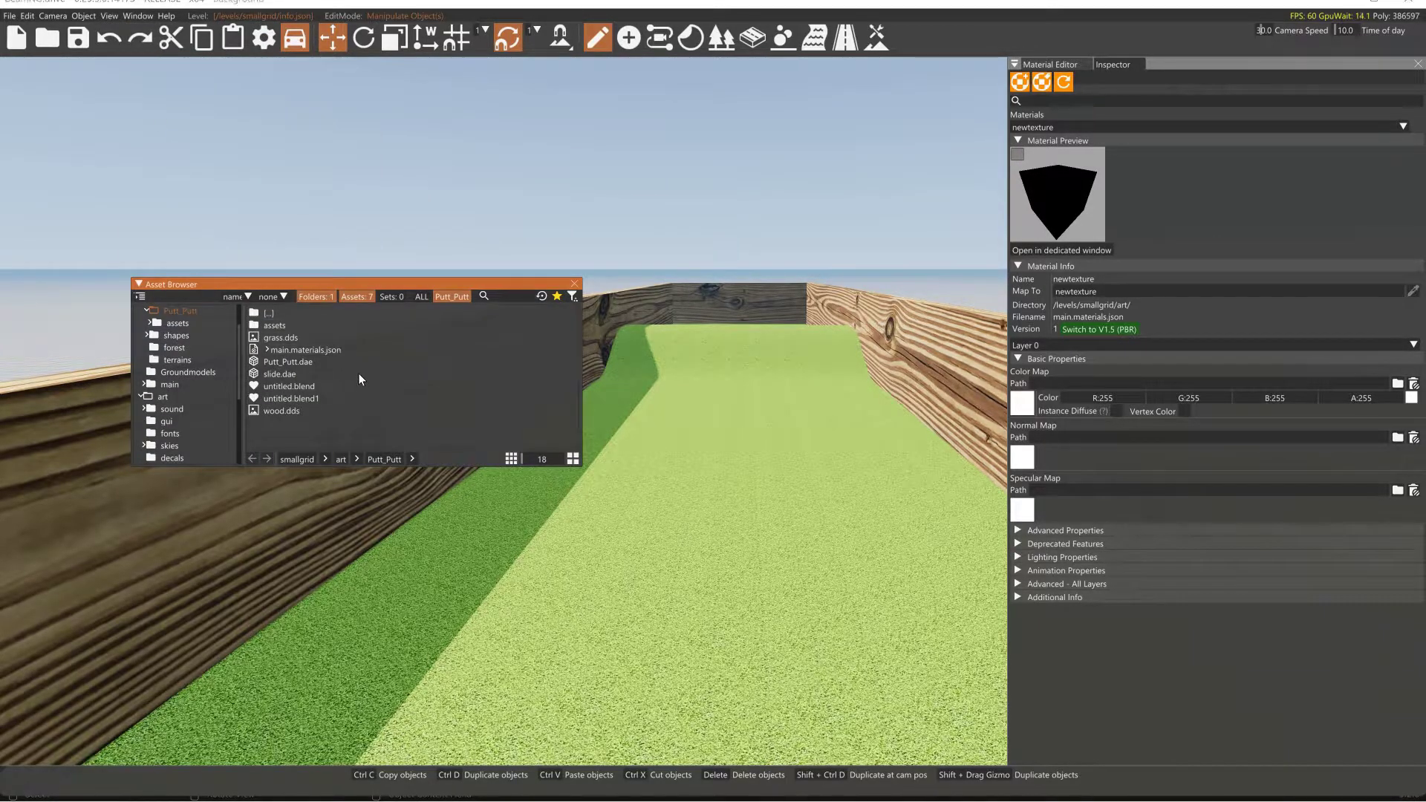
{"action": "key", "text": "alt+Tab"}
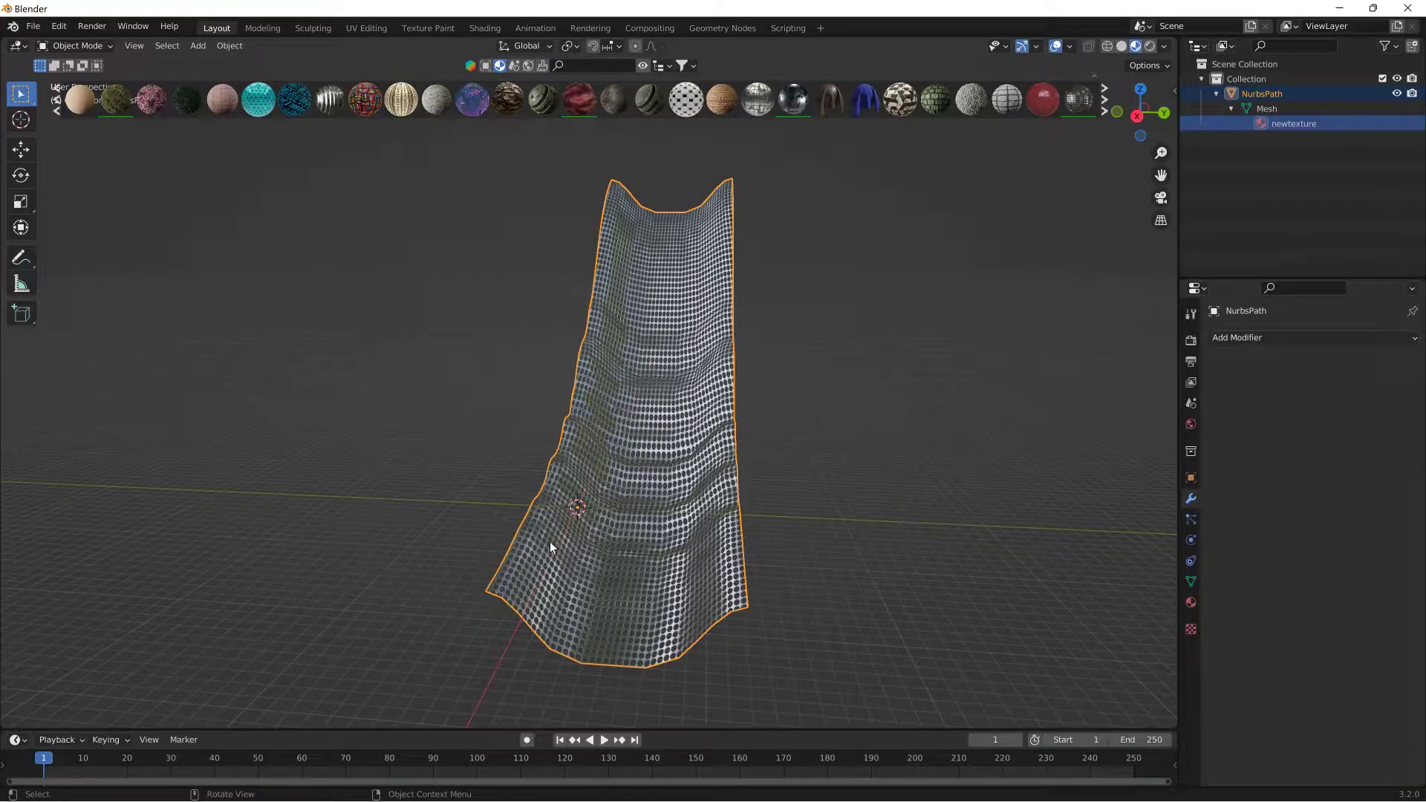
{"action": "key", "text": "alt+Tab"}
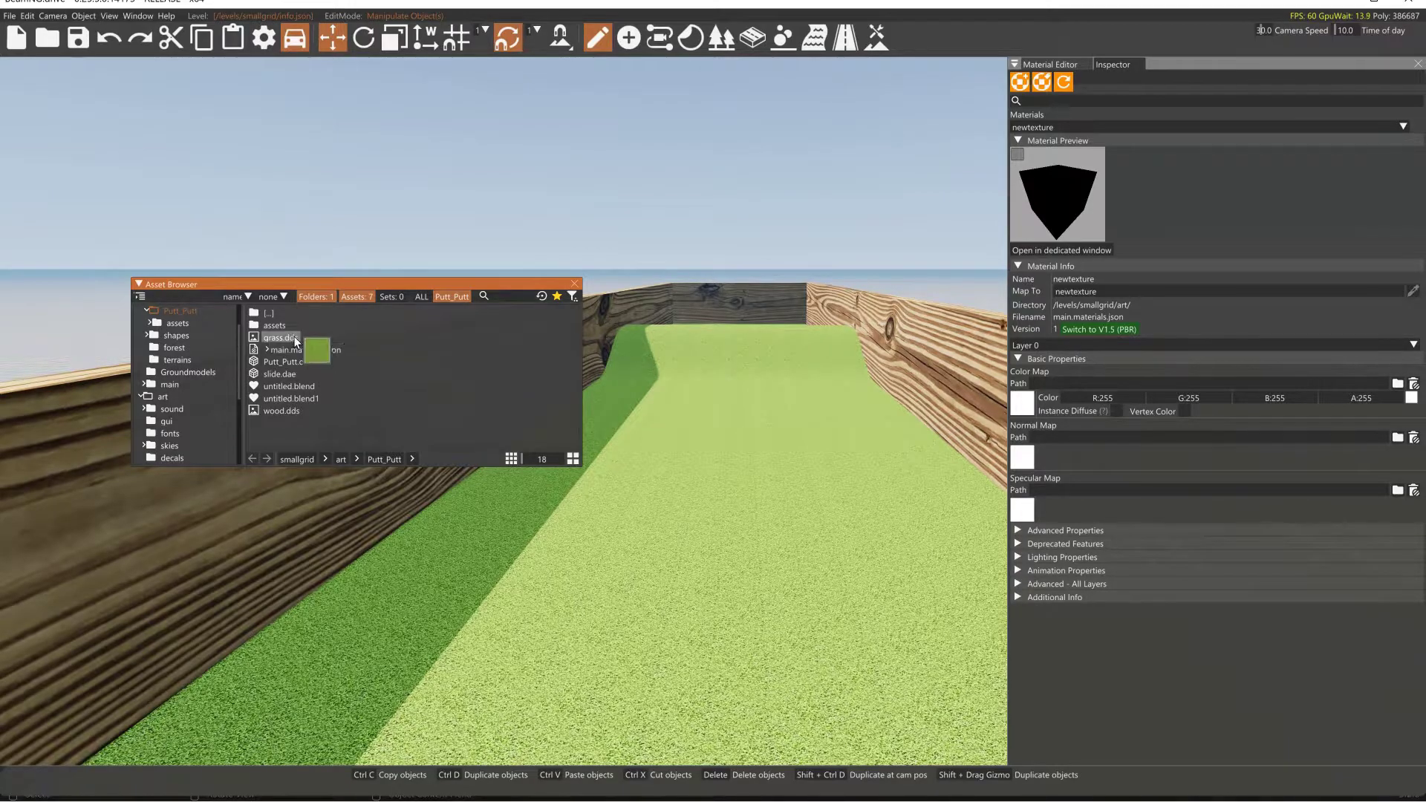
{"action": "mouse_move", "coordinate": [288, 376]}
{"action": "left_click_drag", "start_coordinate": [288, 376], "coordinate": [624, 418]}
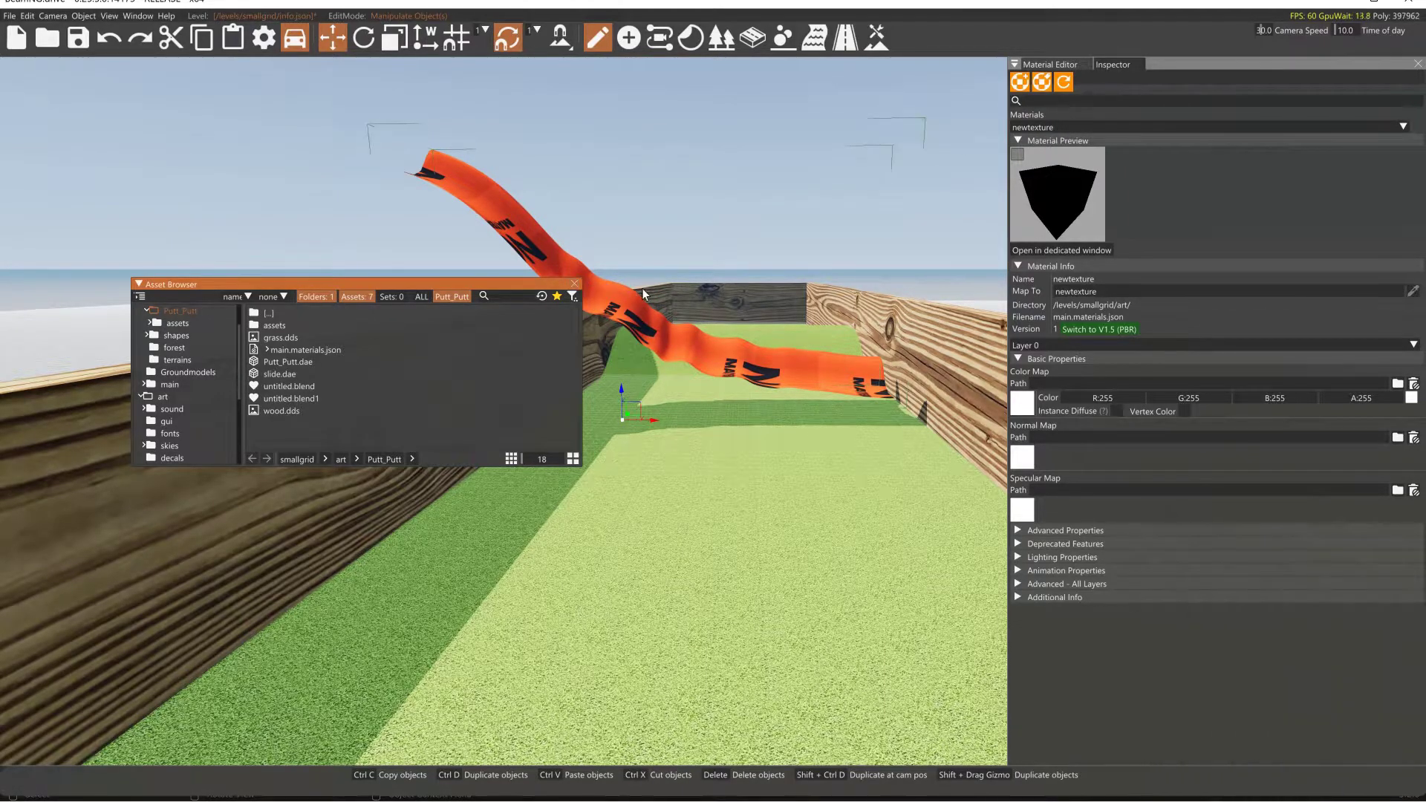
Step: Switch to Blender to check the slide's material name in the outliner, and return to BeamNG.drive
{"action": "key", "text": "alt+Tab"}
{"action": "left_click", "coordinate": [821, 309]}
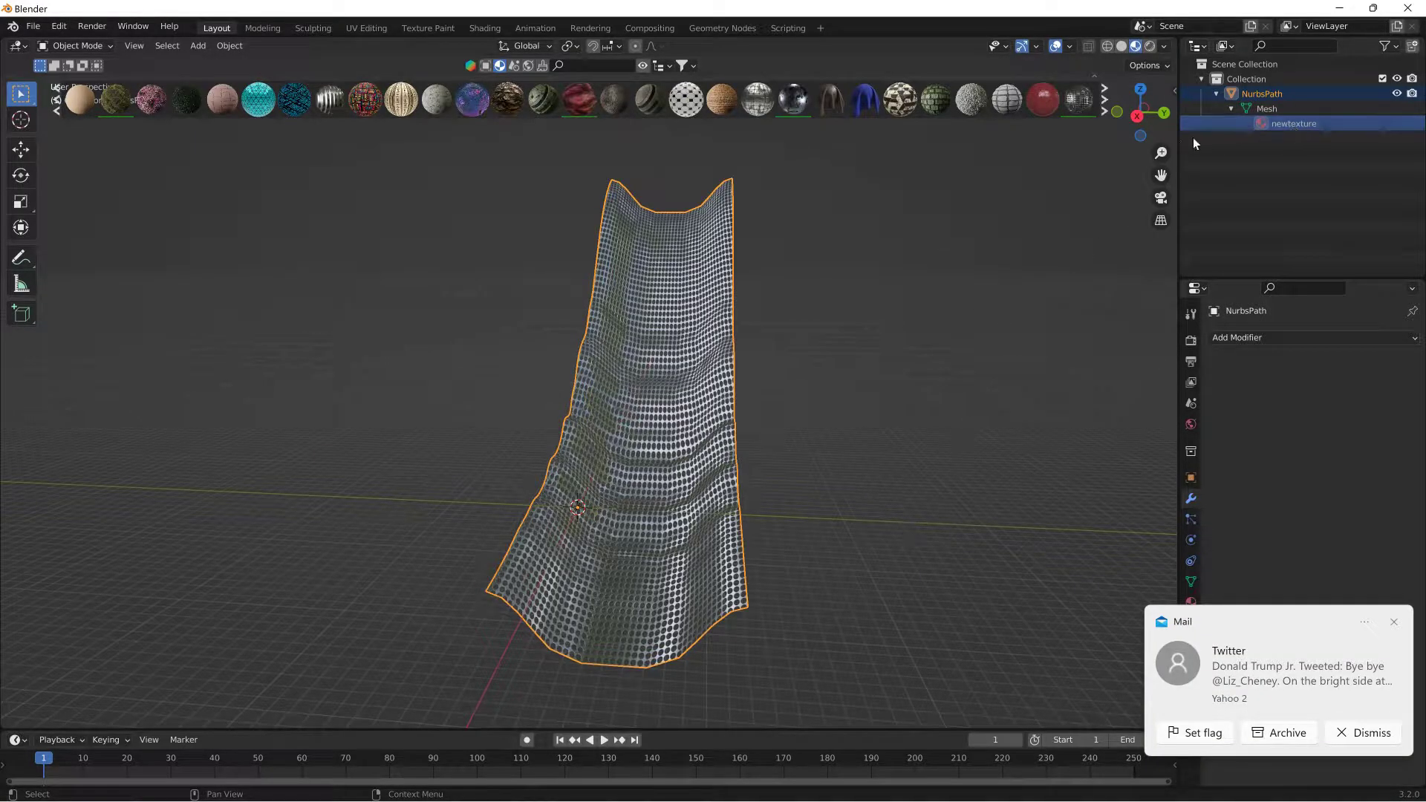
{"action": "key", "text": "alt+Tab"}
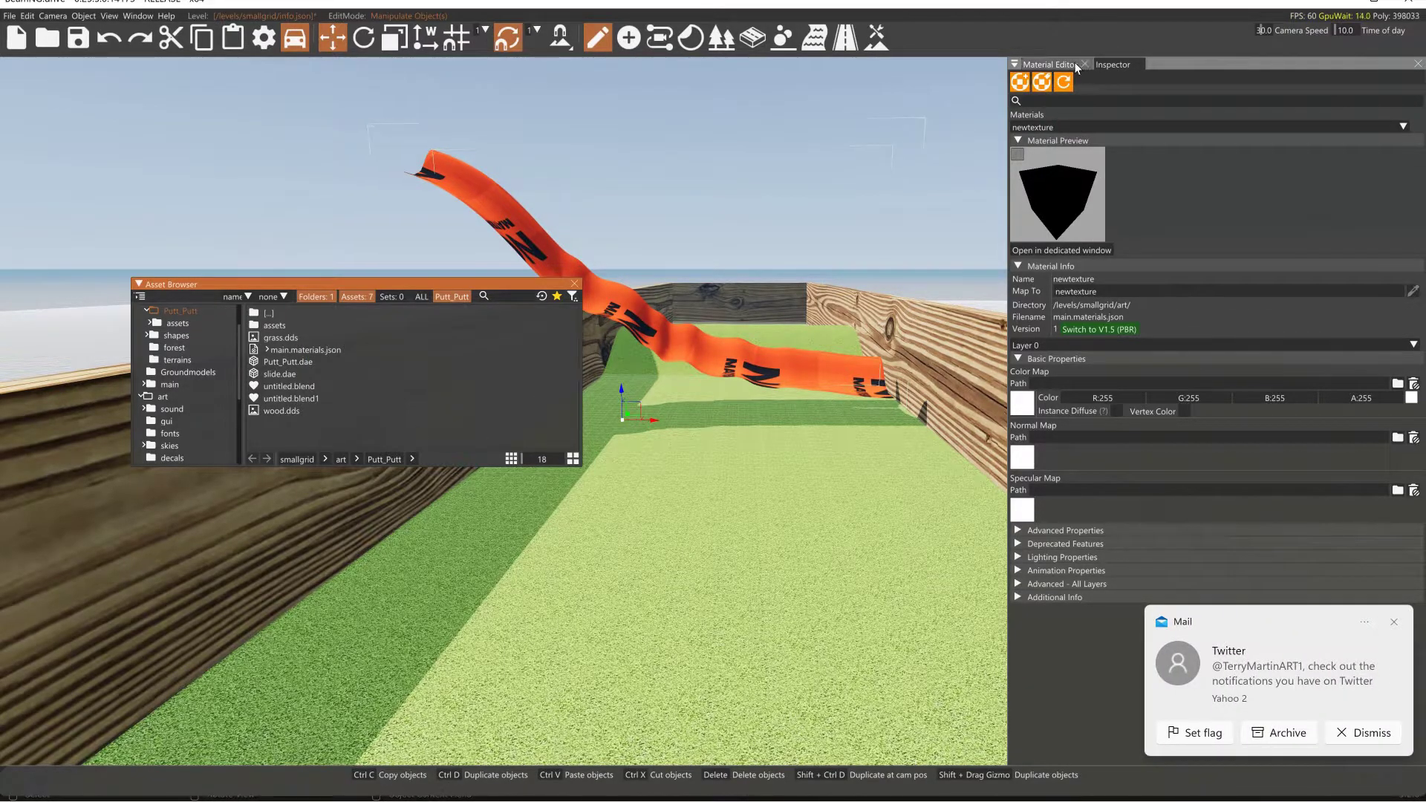
Step: Set the placed slide's collisionType to Visible Mesh Final
{"action": "left_click", "coordinate": [1115, 66]}
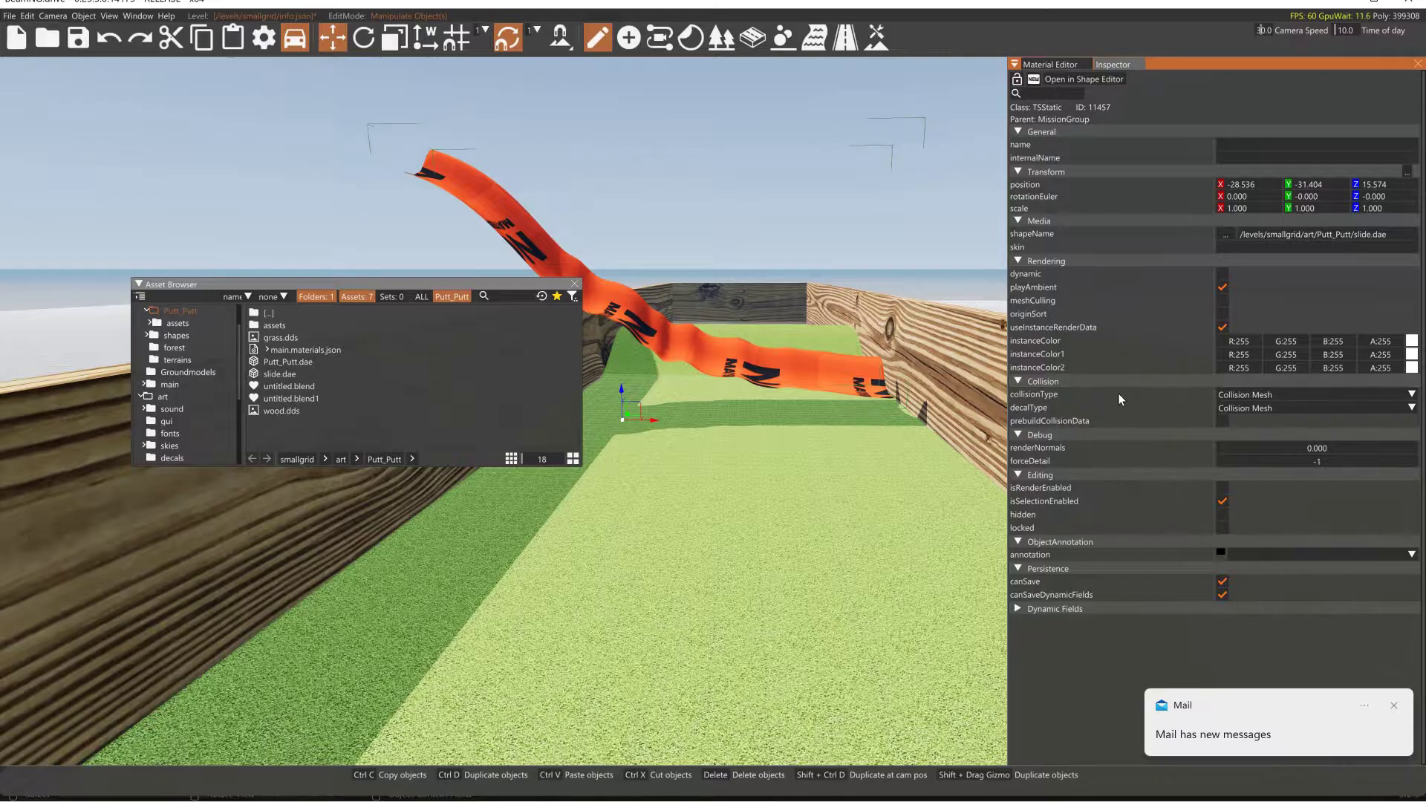
{"action": "left_click", "coordinate": [1296, 394]}
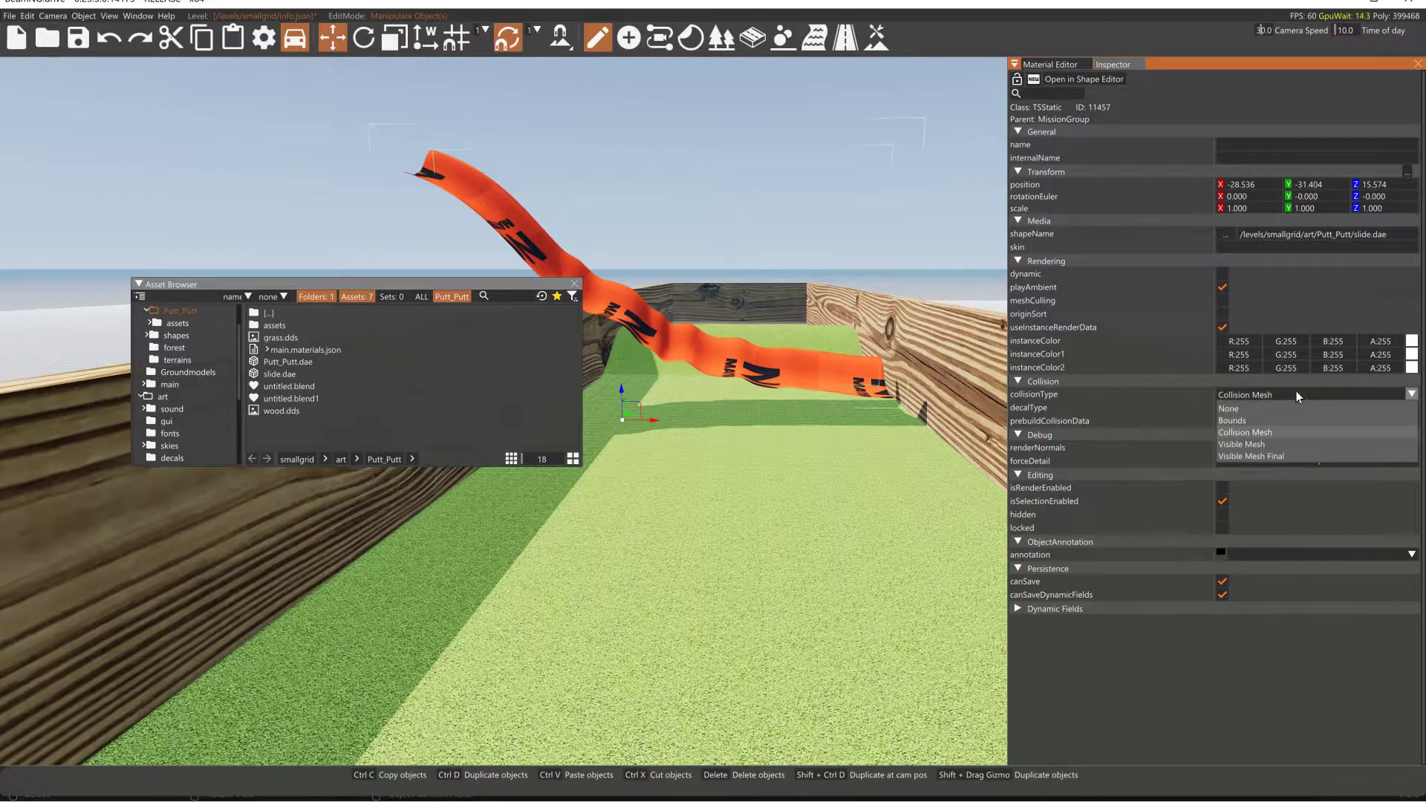
{"action": "left_click", "coordinate": [1271, 456]}
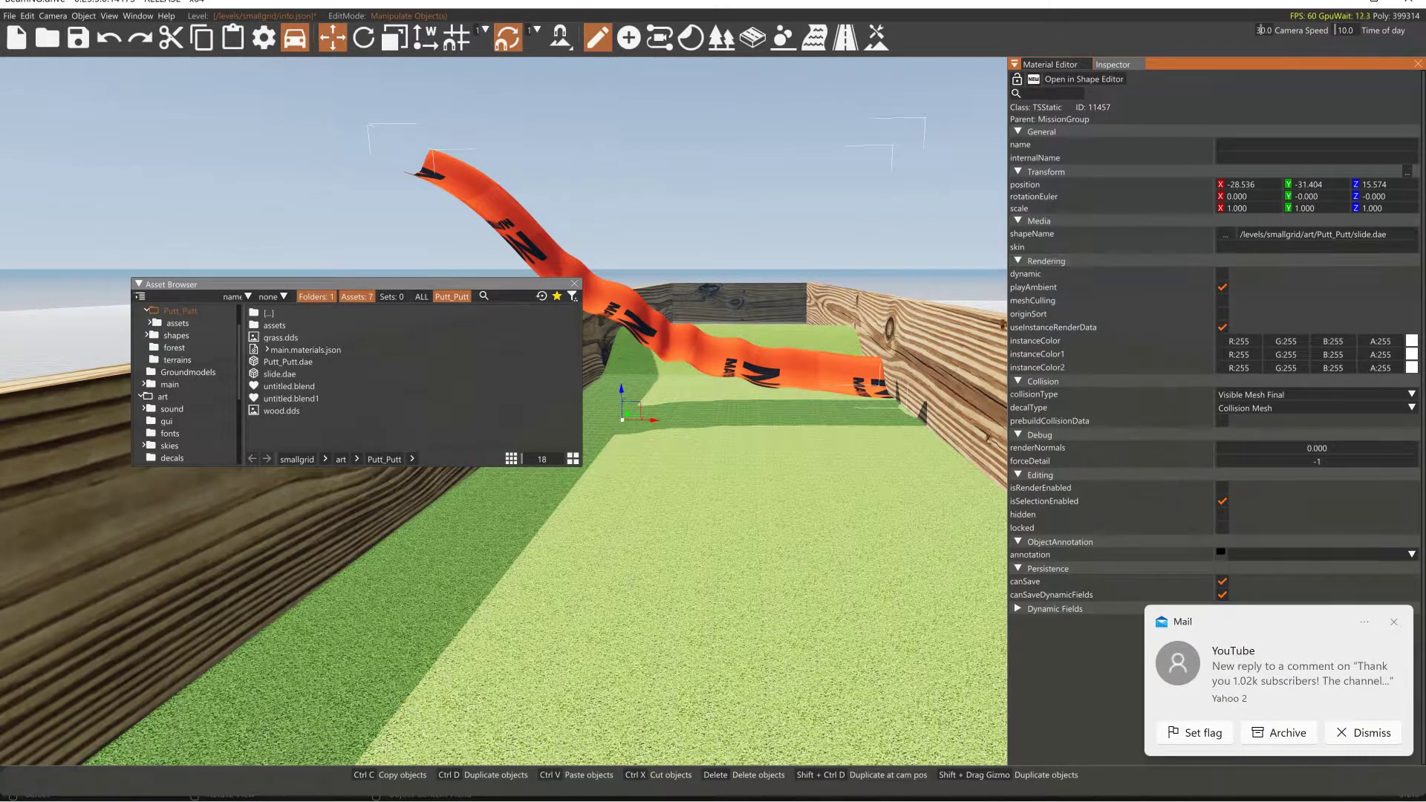
Step: Open the slide in the Shape Editor and bring up its newtexture material in the Material Editor
{"action": "left_click", "coordinate": [1070, 77]}
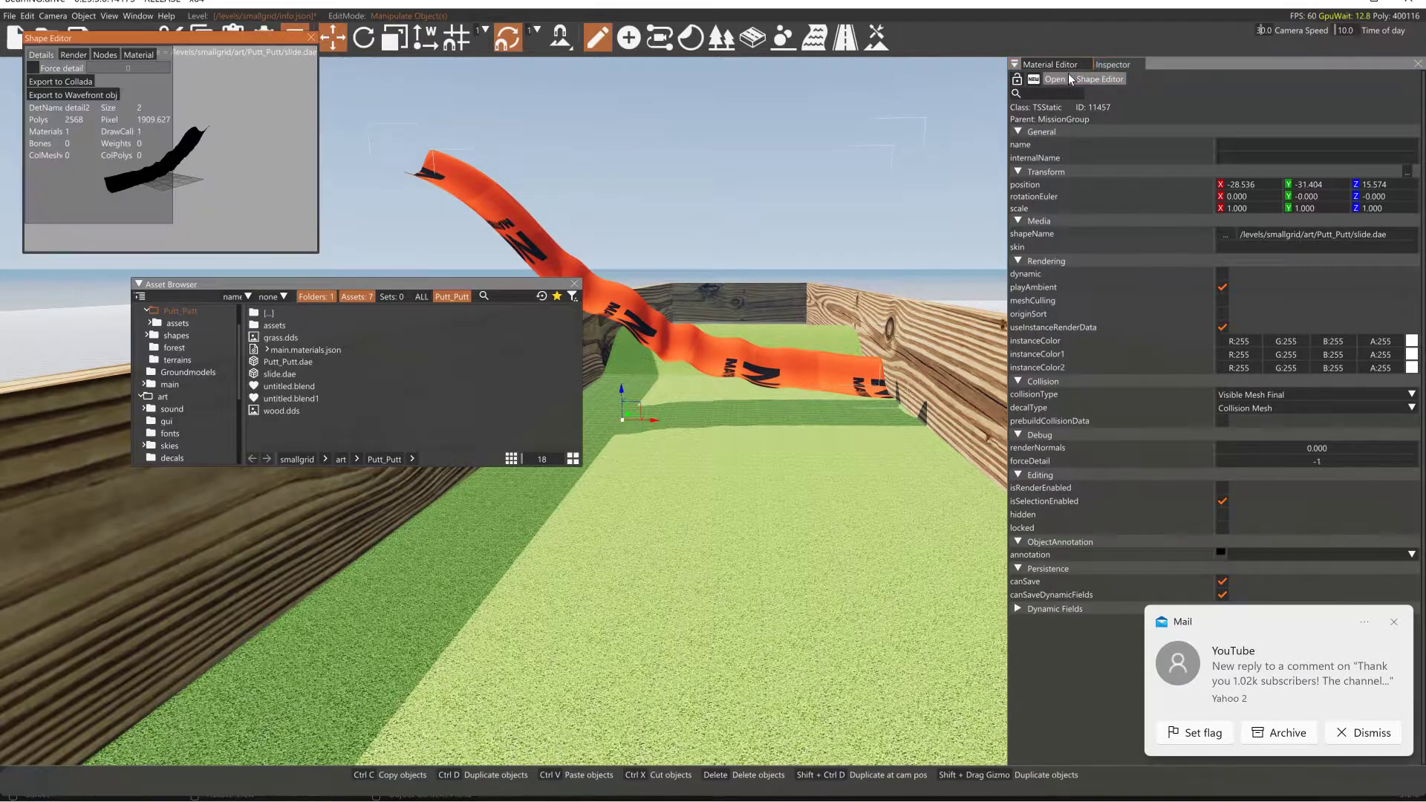
{"action": "left_click", "coordinate": [135, 55]}
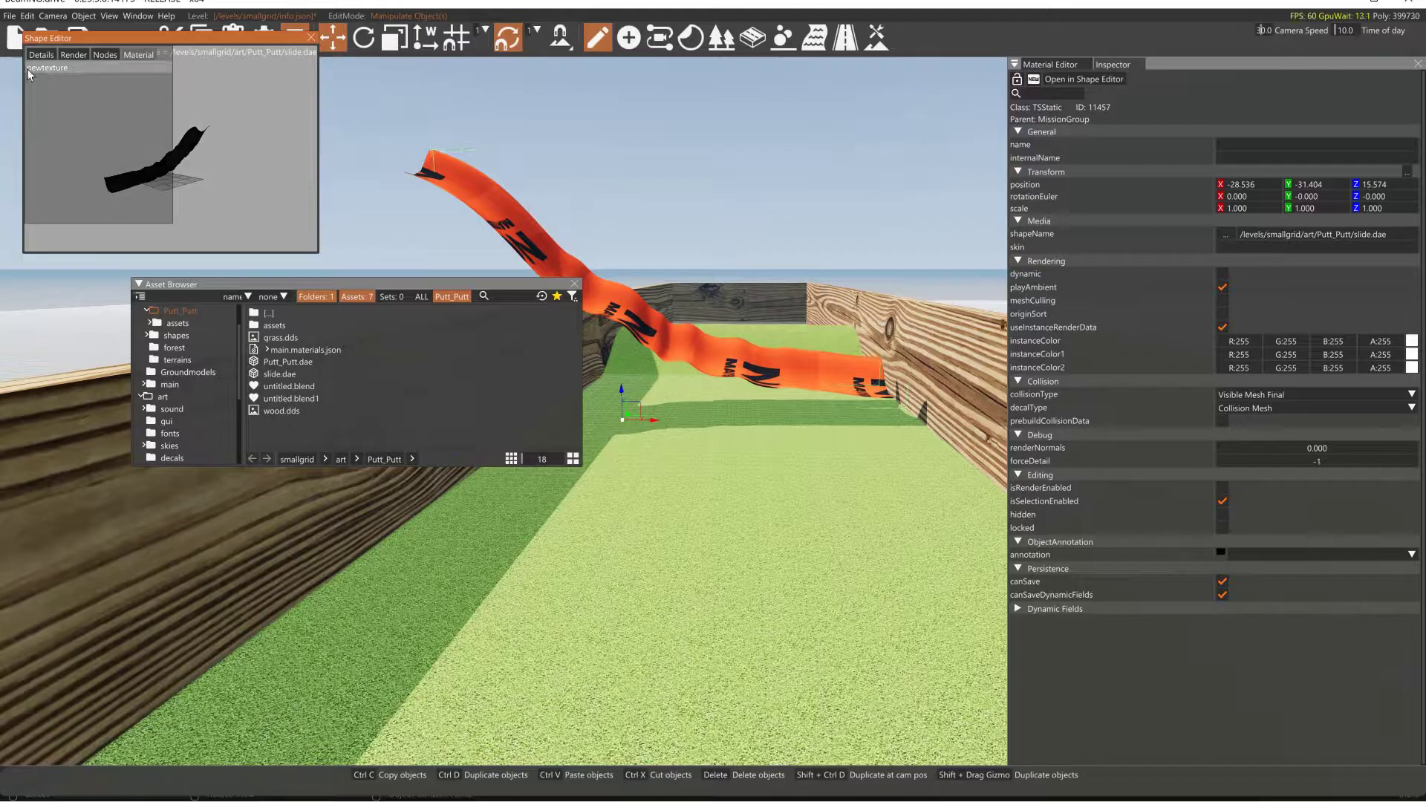
{"action": "left_click", "coordinate": [52, 68]}
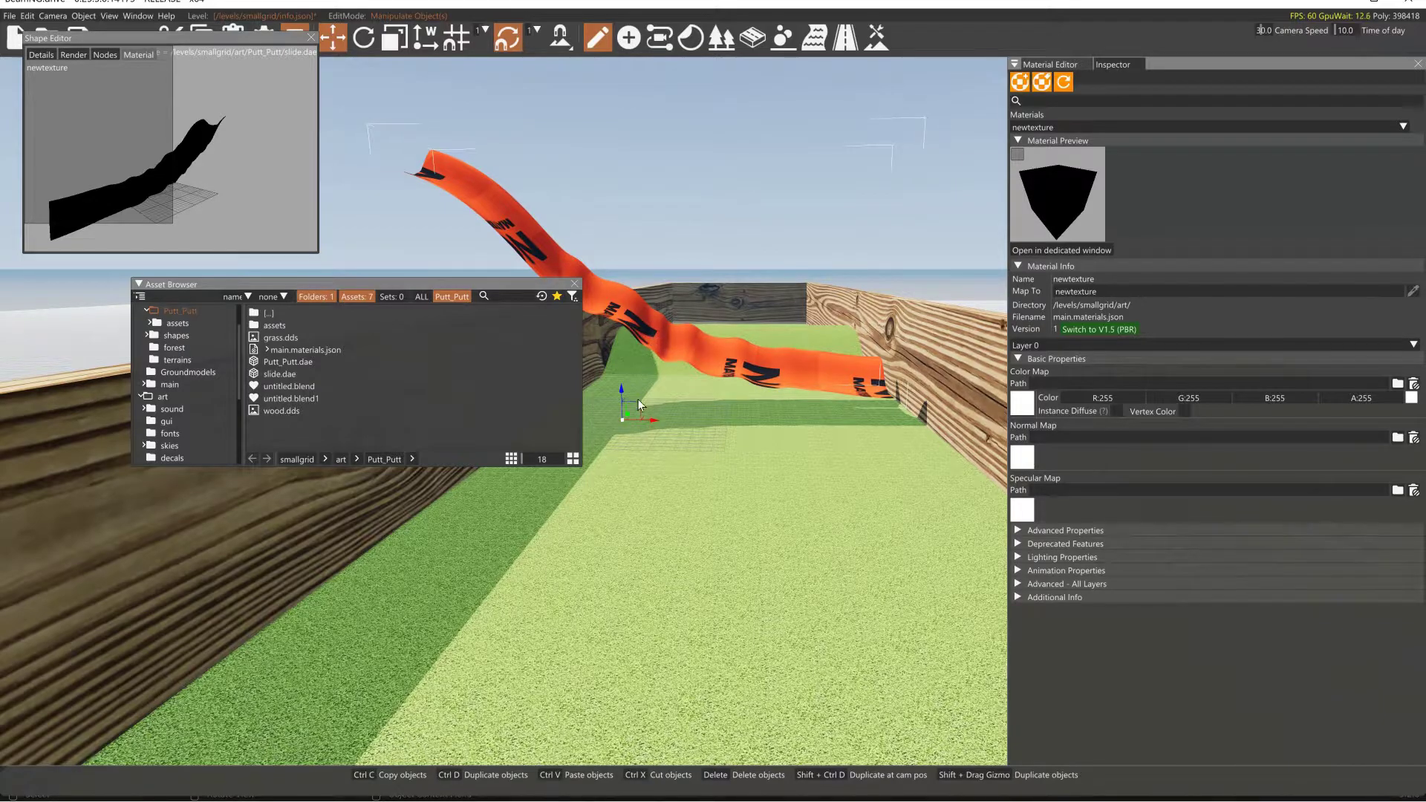
Step: Rotate the slide 90 degrees about its vertical axis to line it up with the course
{"action": "key", "text": "2"}
{"action": "left_click_drag", "start_coordinate": [631, 421], "coordinate": [594, 424]}
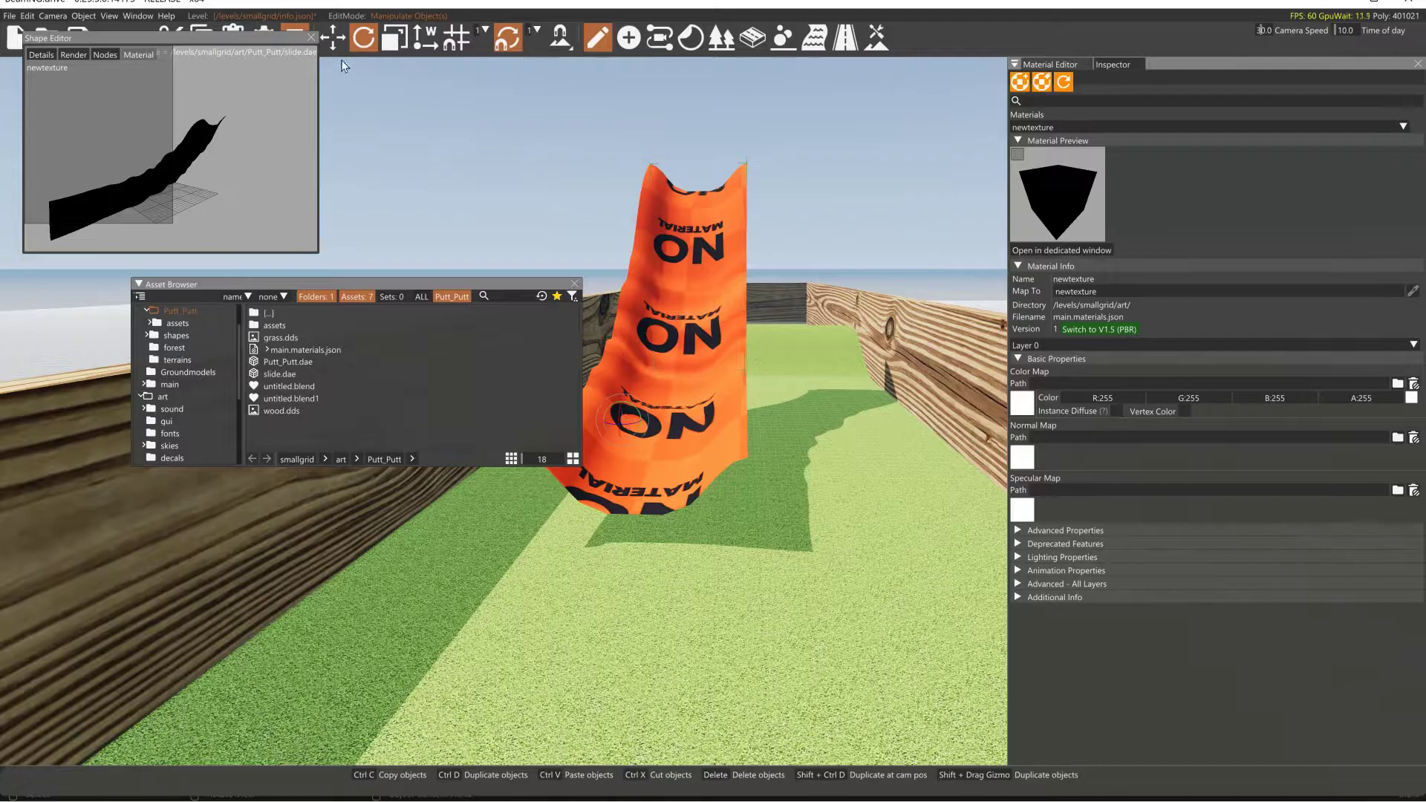
Step: Exit BeamNG.drive with the level changes saved, minimise Blender and relaunch the game from the desktop
{"action": "left_click", "coordinate": [1409, 3]}
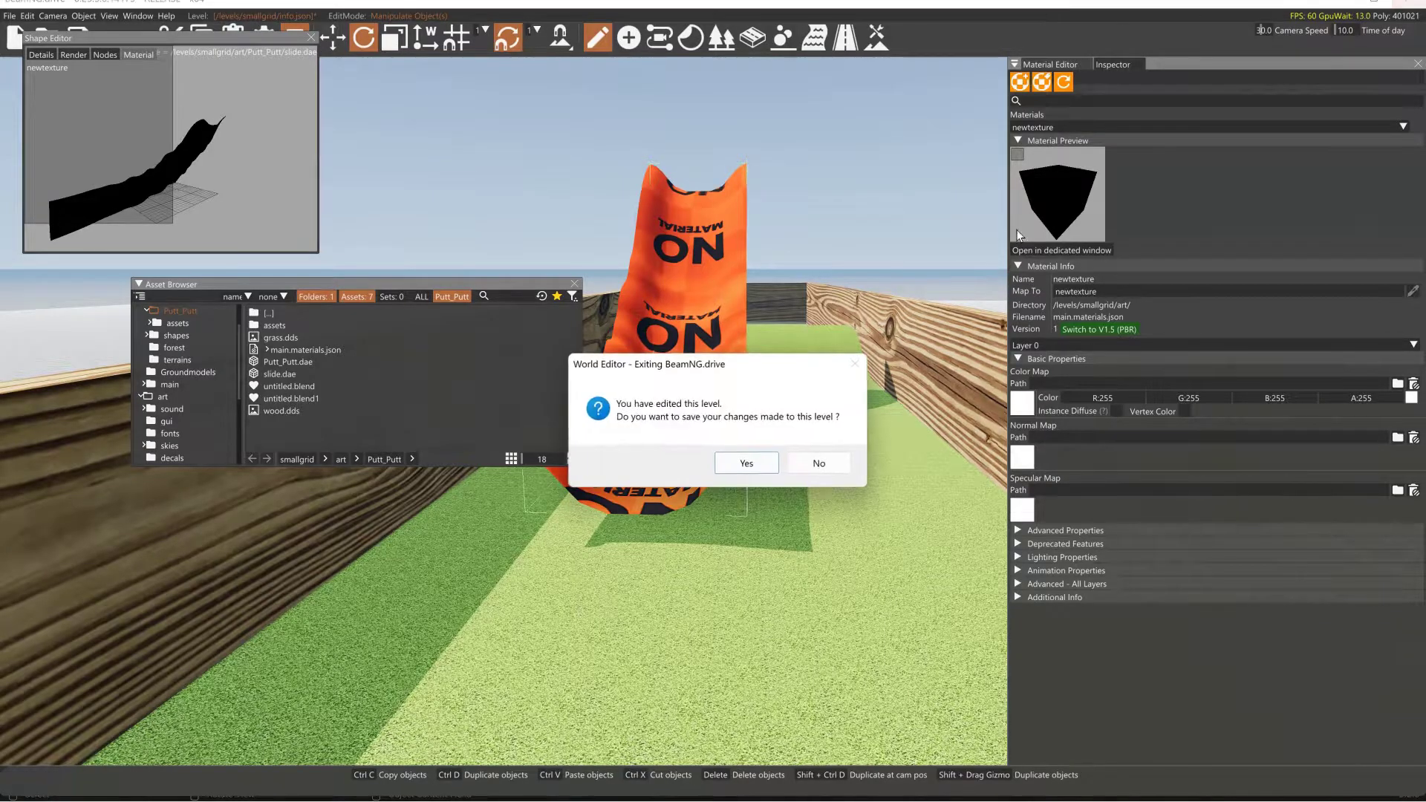
{"action": "left_click", "coordinate": [819, 466]}
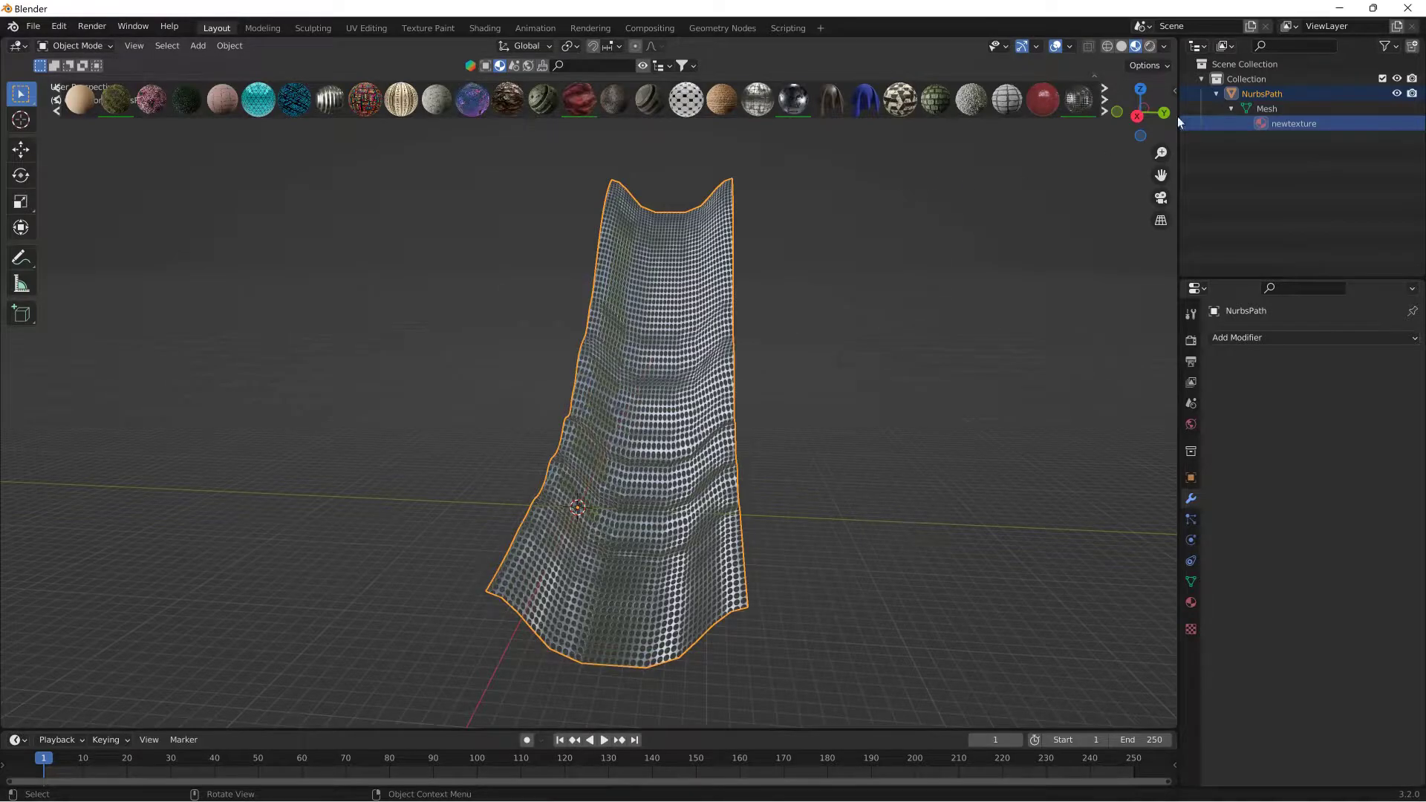
{"action": "left_click", "coordinate": [1341, 9]}
{"action": "double_click", "coordinate": [927, 21]}
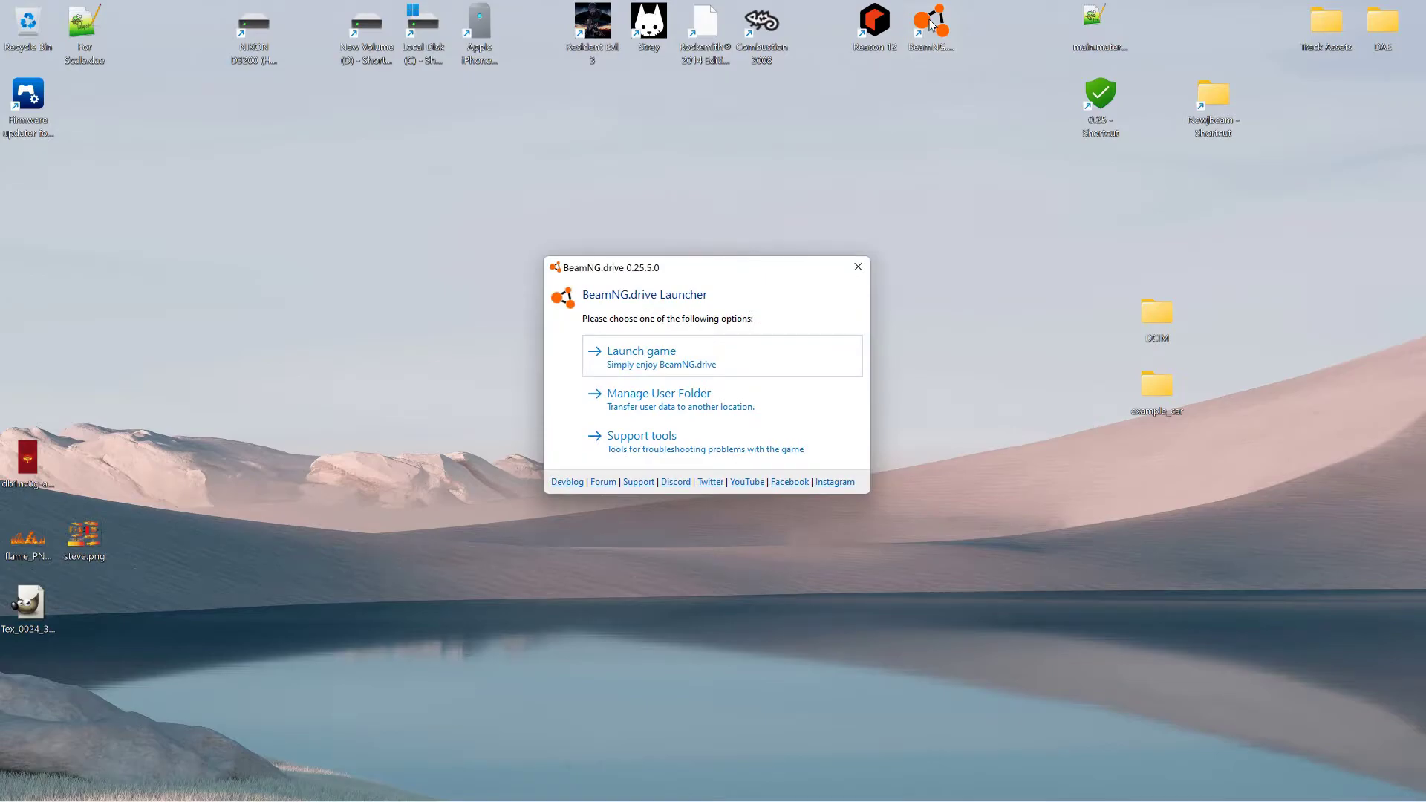
{"action": "left_click", "coordinate": [681, 358]}
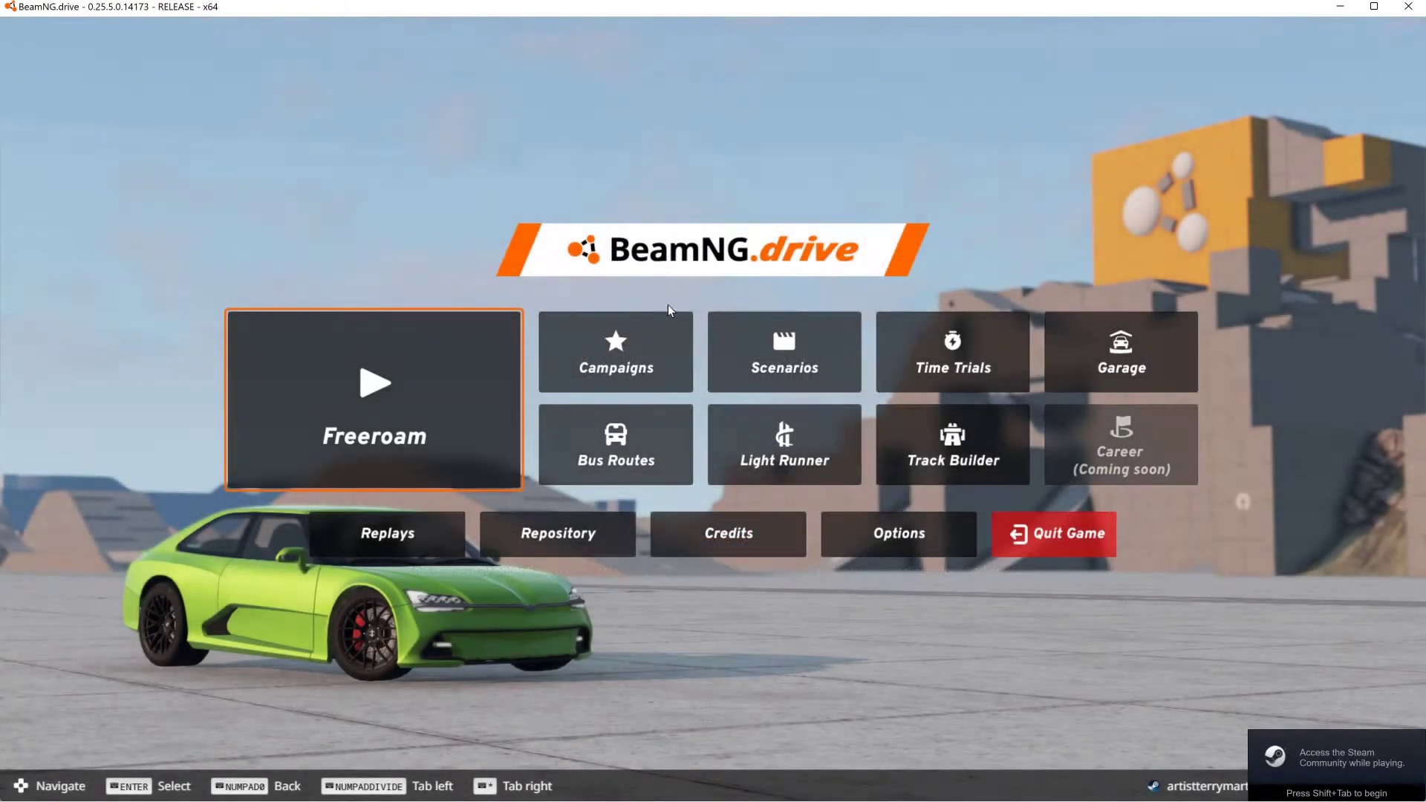
Step: Load the Grid, Small, Pure map in Freeroam at the Default spawn point
{"action": "left_click", "coordinate": [303, 420]}
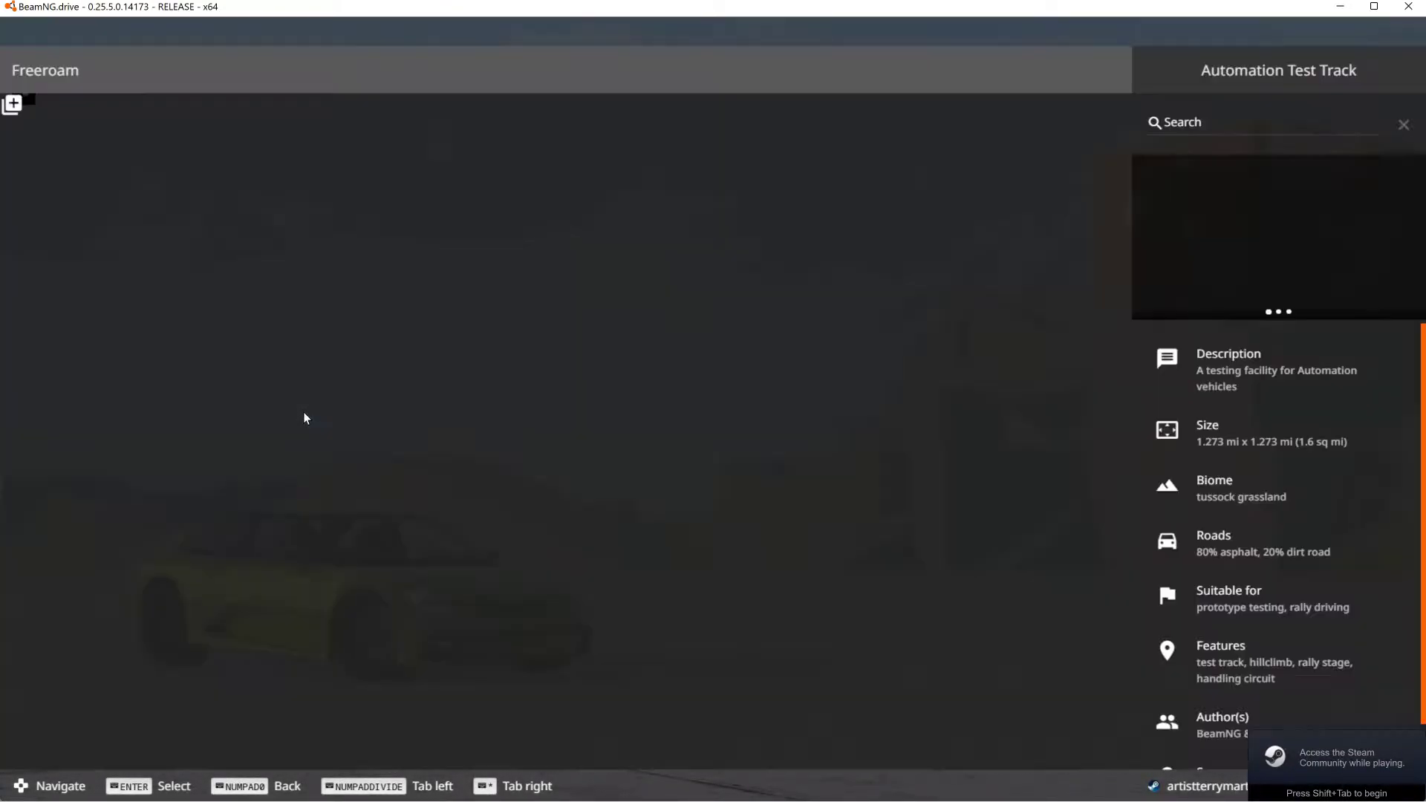
{"action": "left_click", "coordinate": [721, 404]}
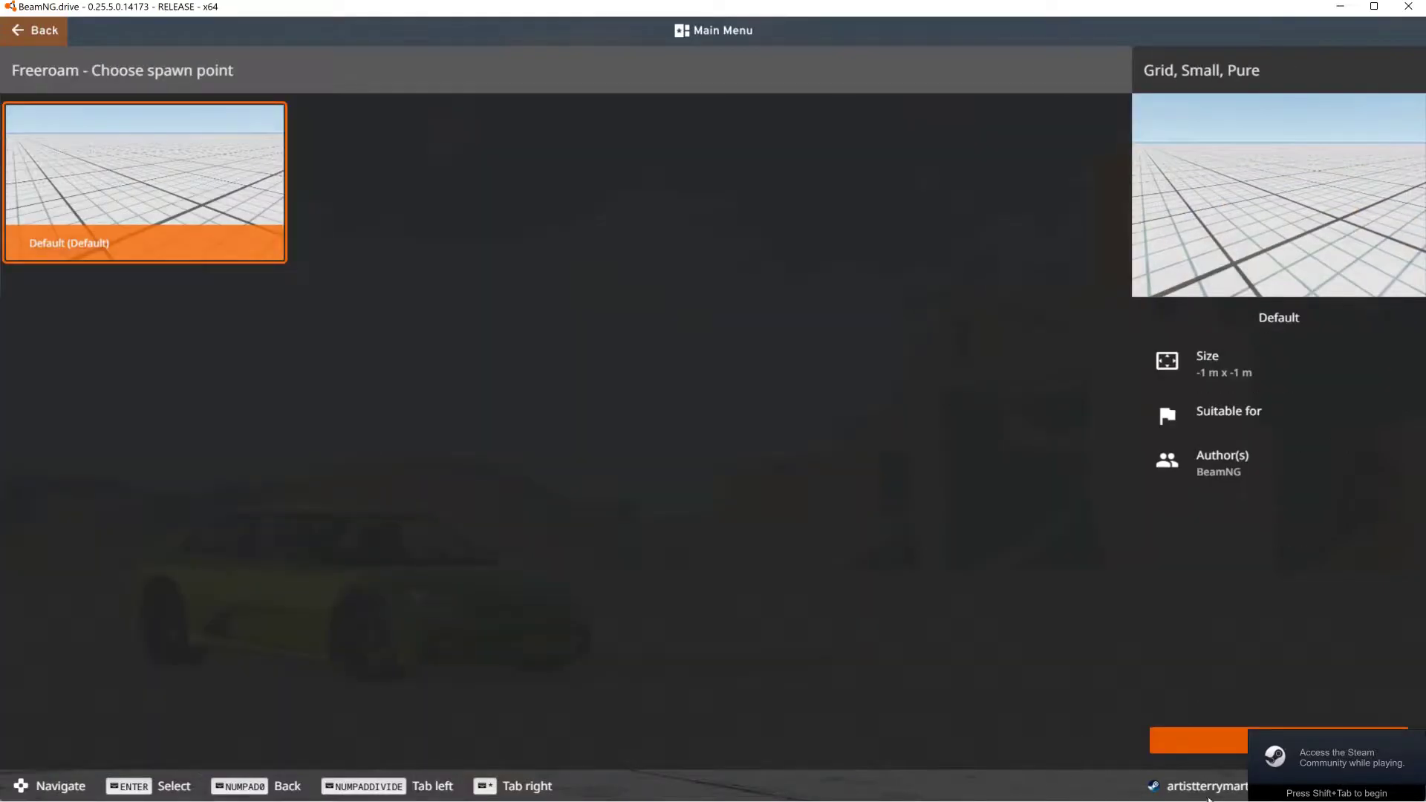
{"action": "left_click", "coordinate": [1194, 742]}
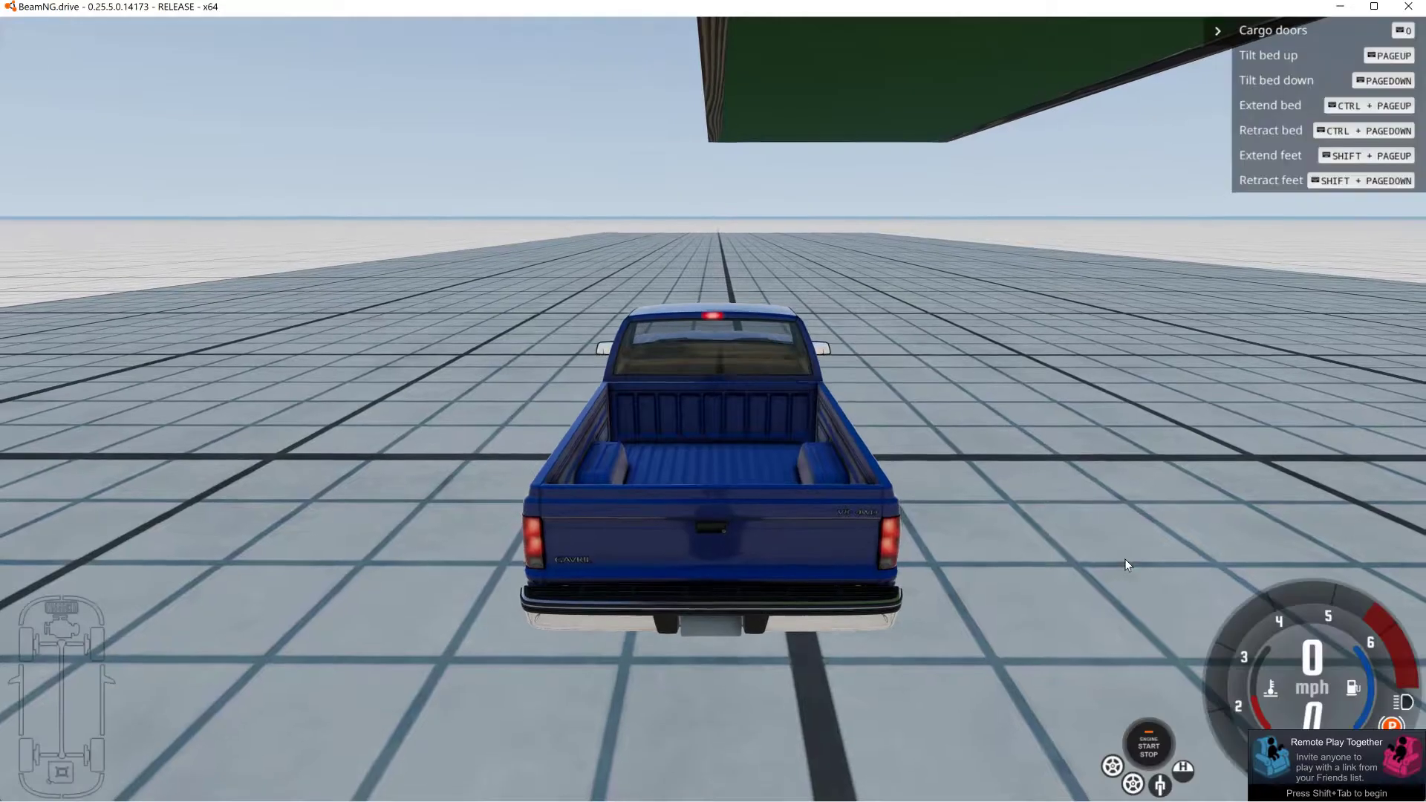
Step: Fly the free camera to the white slide on the course, open the World Editor and select the slide
{"action": "key", "text": "shift+c"}
{"action": "key", "text": "w"}
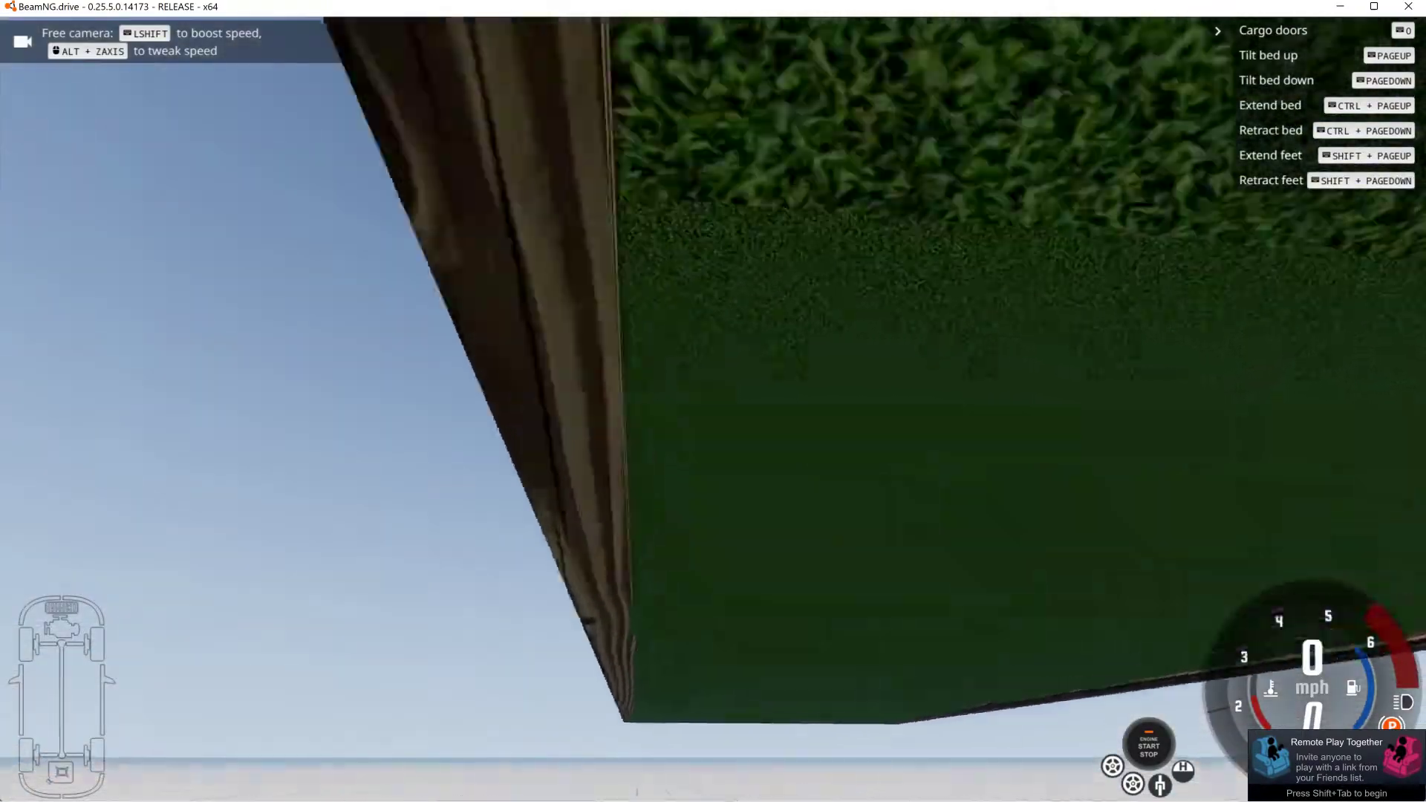
{"action": "key", "text": "w"}
{"action": "key", "text": "s"}
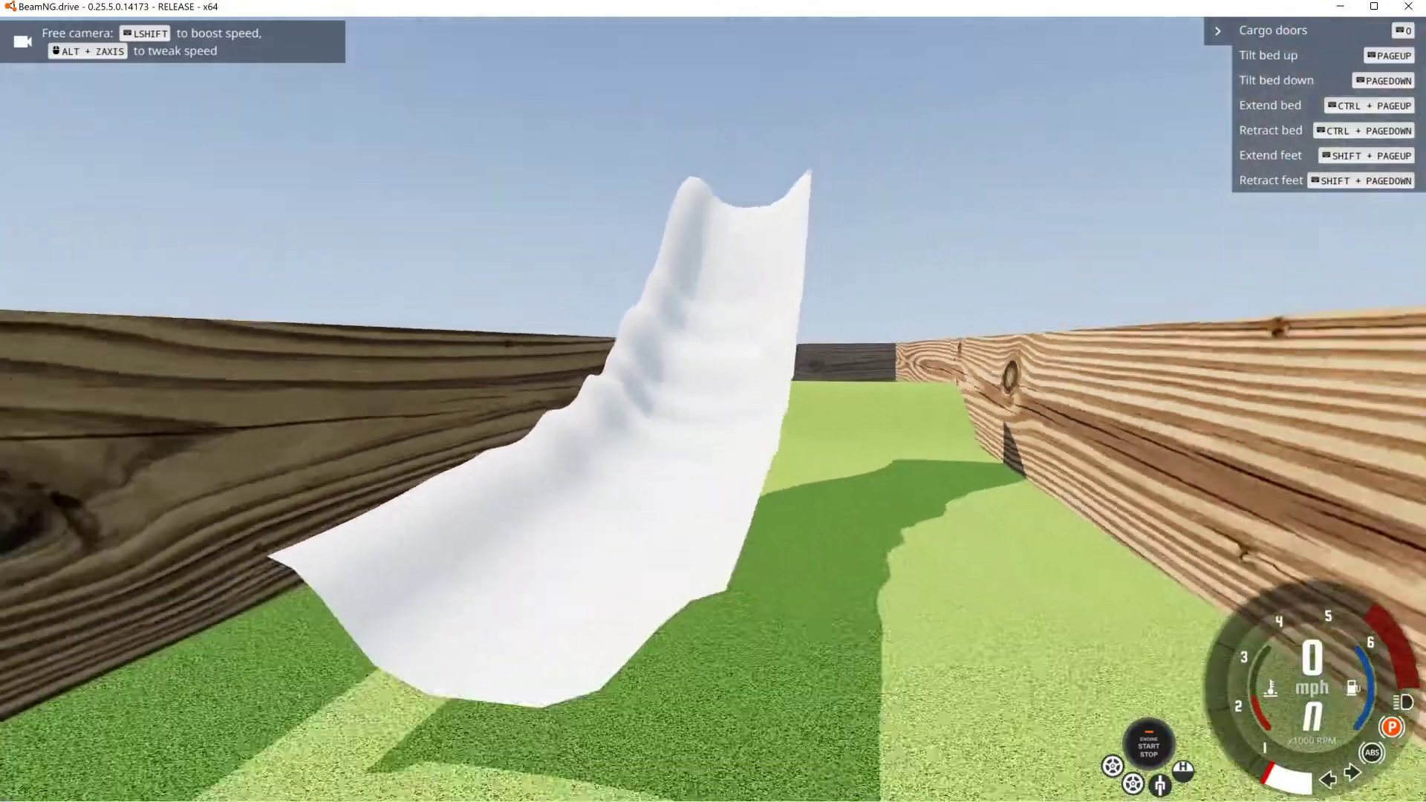
{"action": "key", "text": "w"}
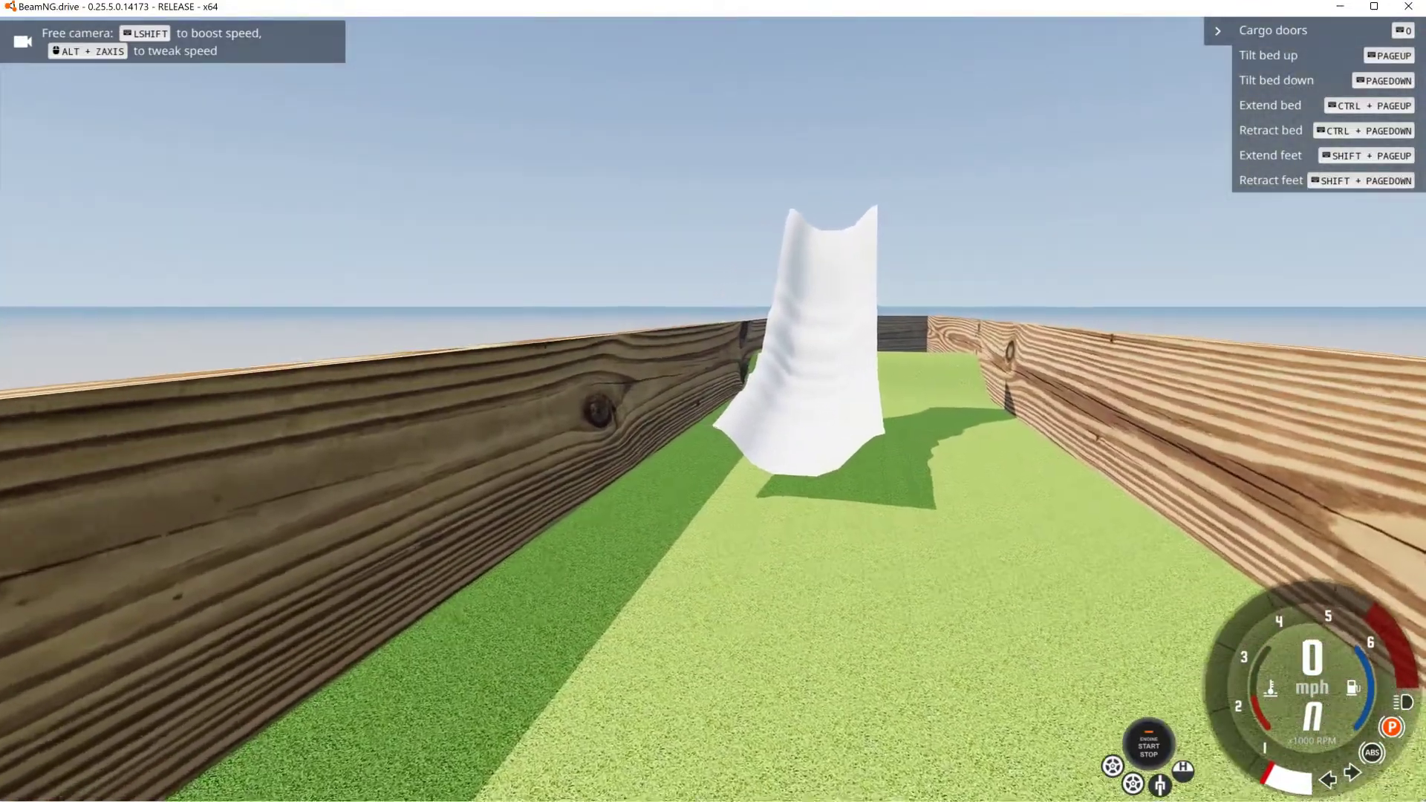
{"action": "key", "text": "F11"}
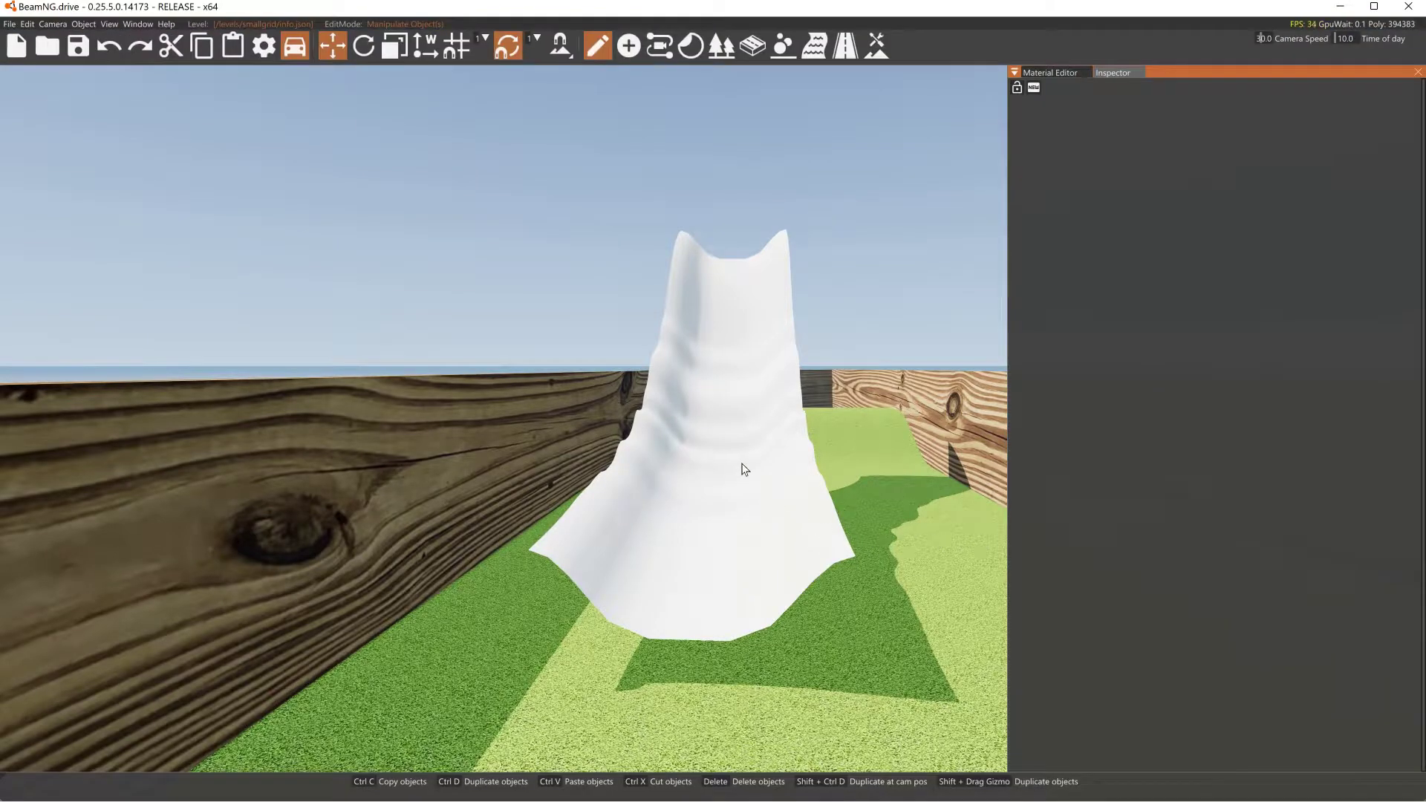
{"action": "left_click", "coordinate": [744, 469]}
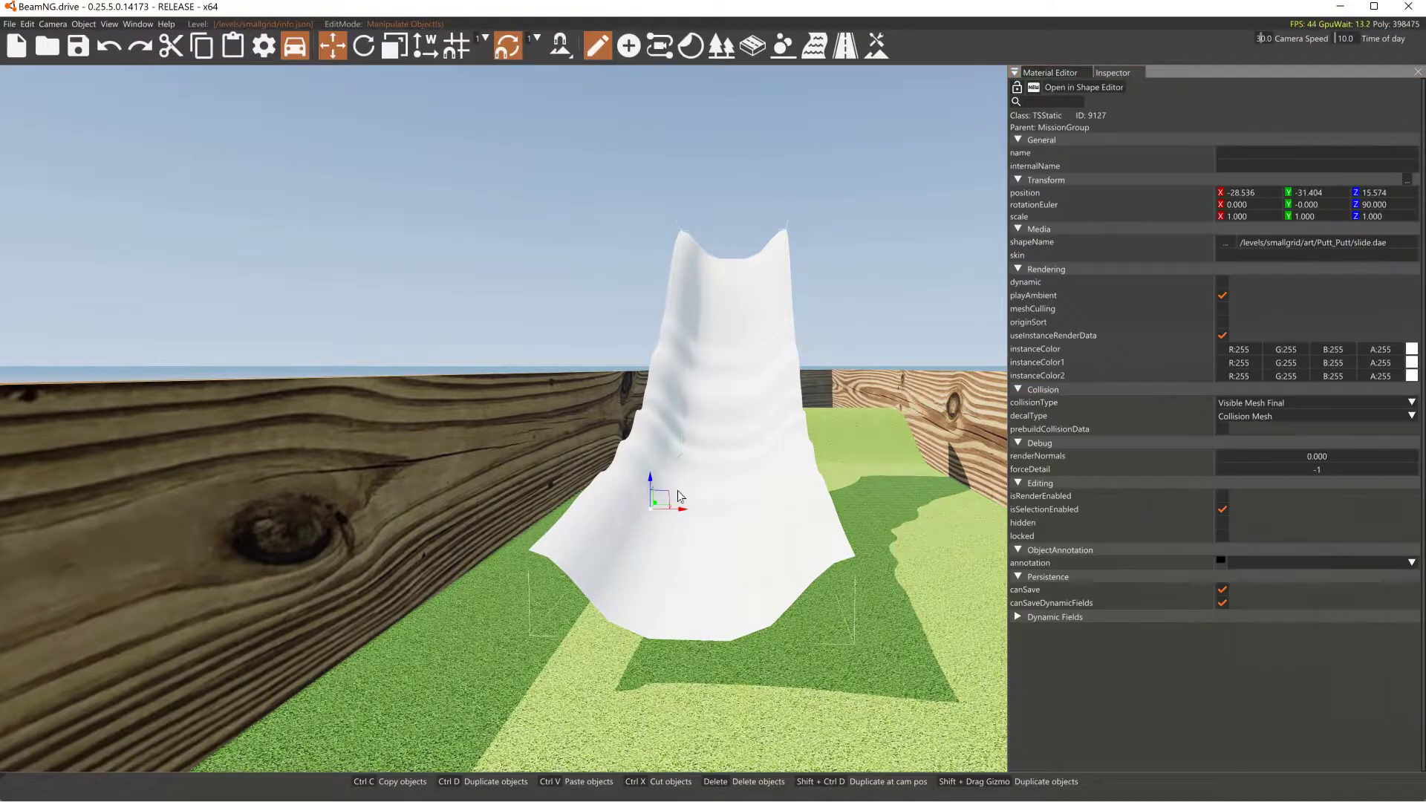
Step: Move the slide along the X axis to about -26.19 so it sits between the wooden walls
{"action": "mouse_move", "coordinate": [687, 513]}
{"action": "left_mouse_down"}
{"action": "mouse_move", "coordinate": [817, 512]}
{"action": "mouse_move", "coordinate": [709, 529]}
{"action": "left_mouse_up"}
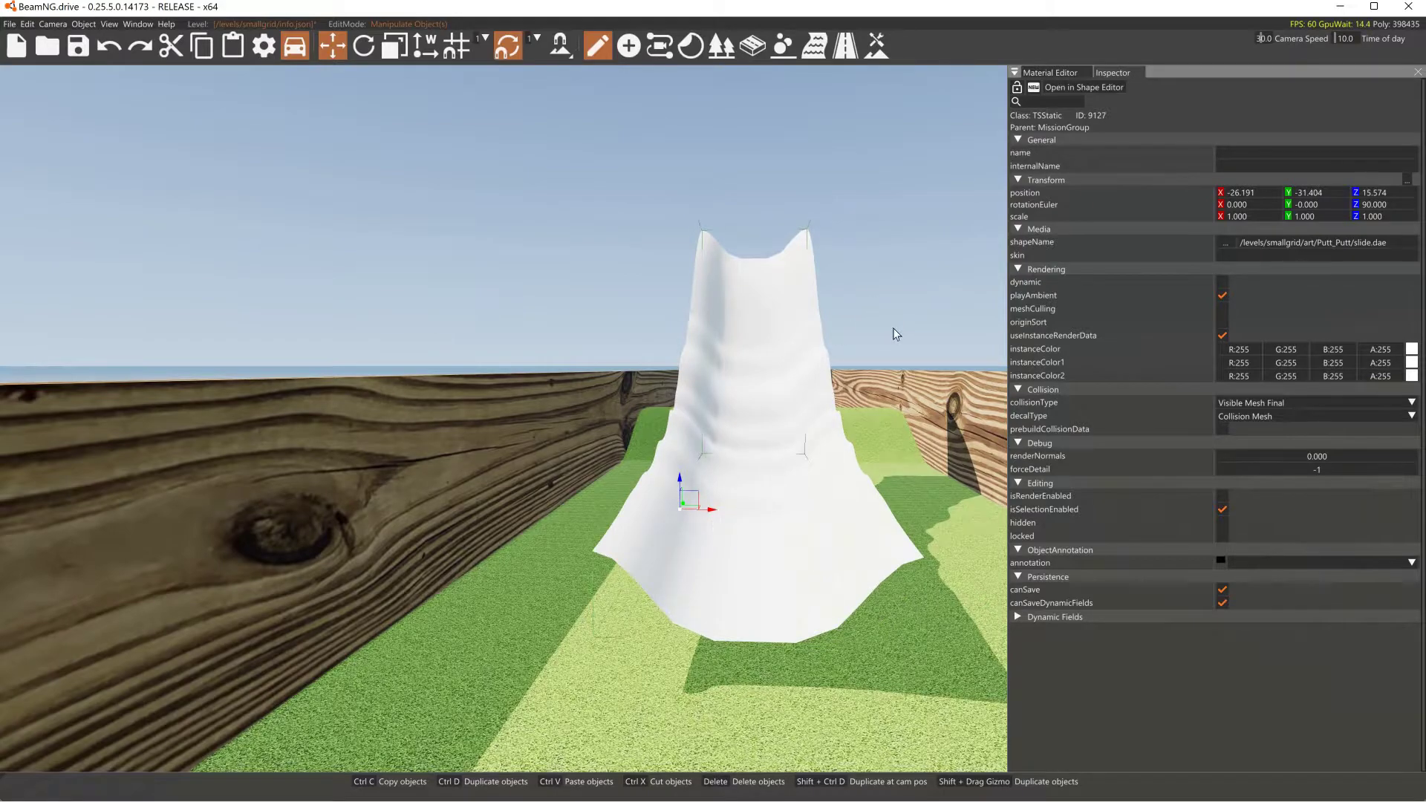
{"action": "key", "text": "s"}
{"action": "key", "text": "d"}
{"action": "right_click_drag", "start_coordinate": [890, 337], "coordinate": [792, 376]}
{"action": "key", "text": "w"}
{"action": "key", "text": "s"}
{"action": "key", "text": "w"}
{"action": "key", "text": "w"}
{"action": "key", "text": "s"}
Step: Switch to Blender and examine the perforated newtexture pattern on the slide up close and from farther away
{"action": "key", "text": "alt+Tab"}
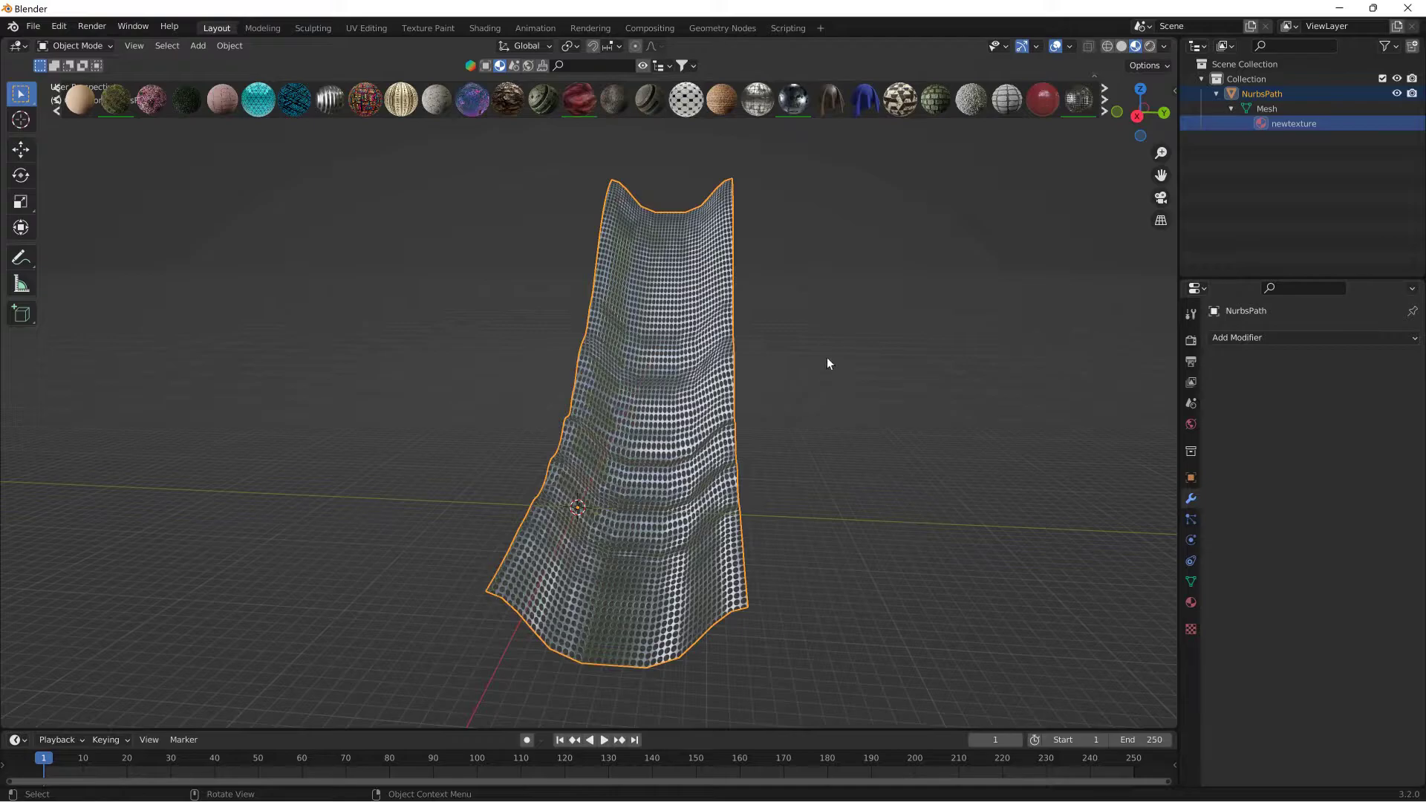
{"action": "left_click", "coordinate": [838, 389]}
{"action": "scroll", "coordinate": [813, 328], "scroll_direction": "up", "scroll_amount": 2}
{"action": "left_click", "coordinate": [734, 359]}
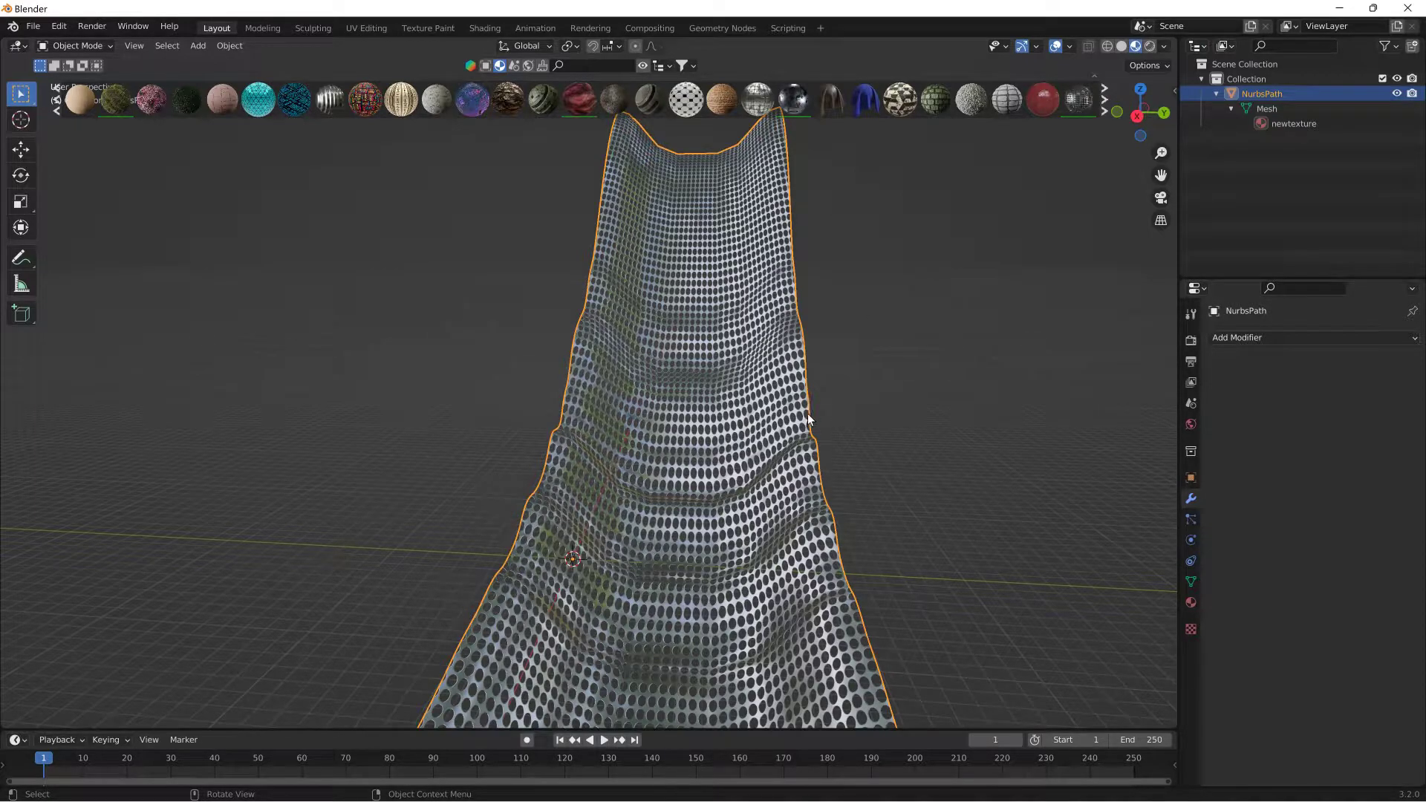
{"action": "key", "text": "w"}
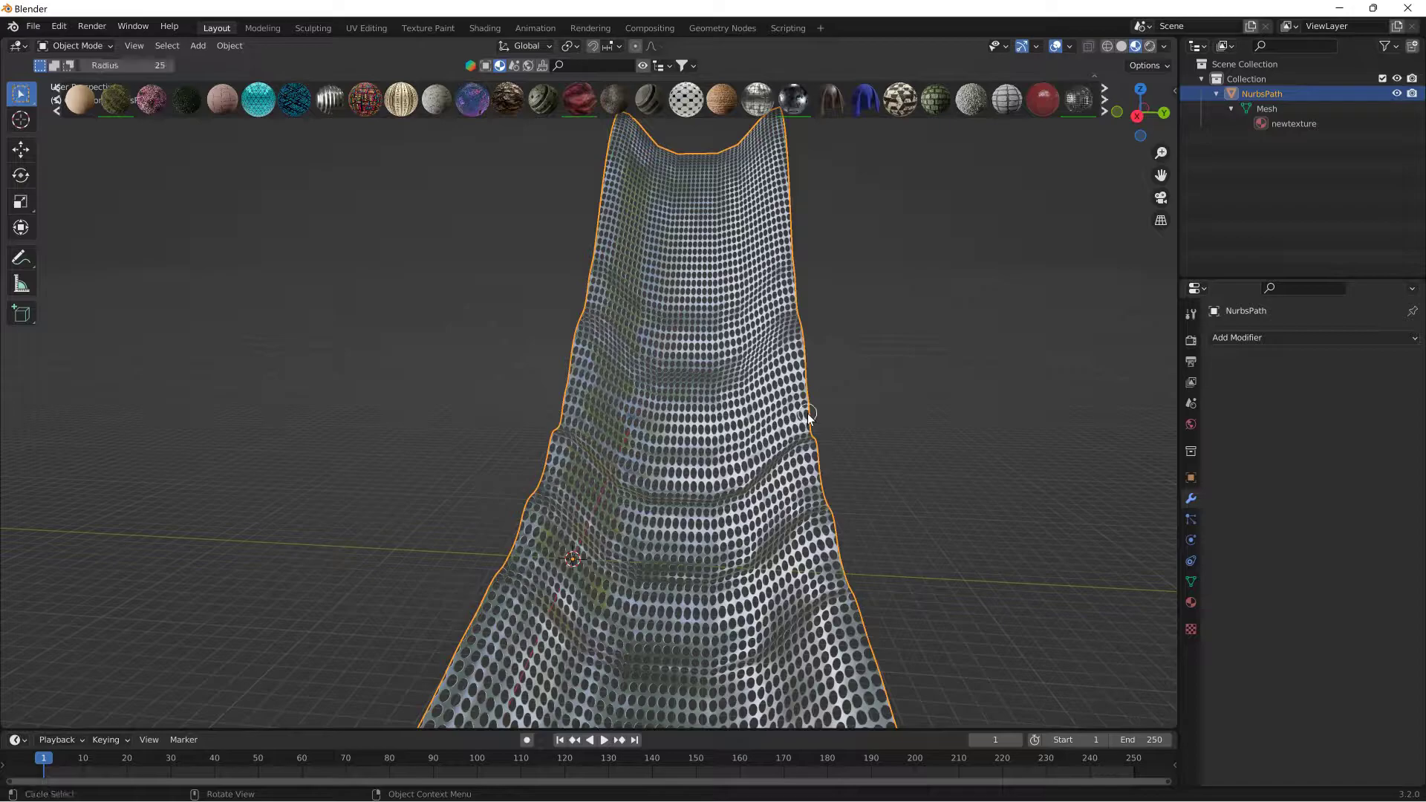
{"action": "scroll", "coordinate": [808, 413], "scroll_direction": "up", "scroll_amount": 6}
{"action": "scroll", "coordinate": [809, 413], "scroll_direction": "down", "scroll_amount": 6}
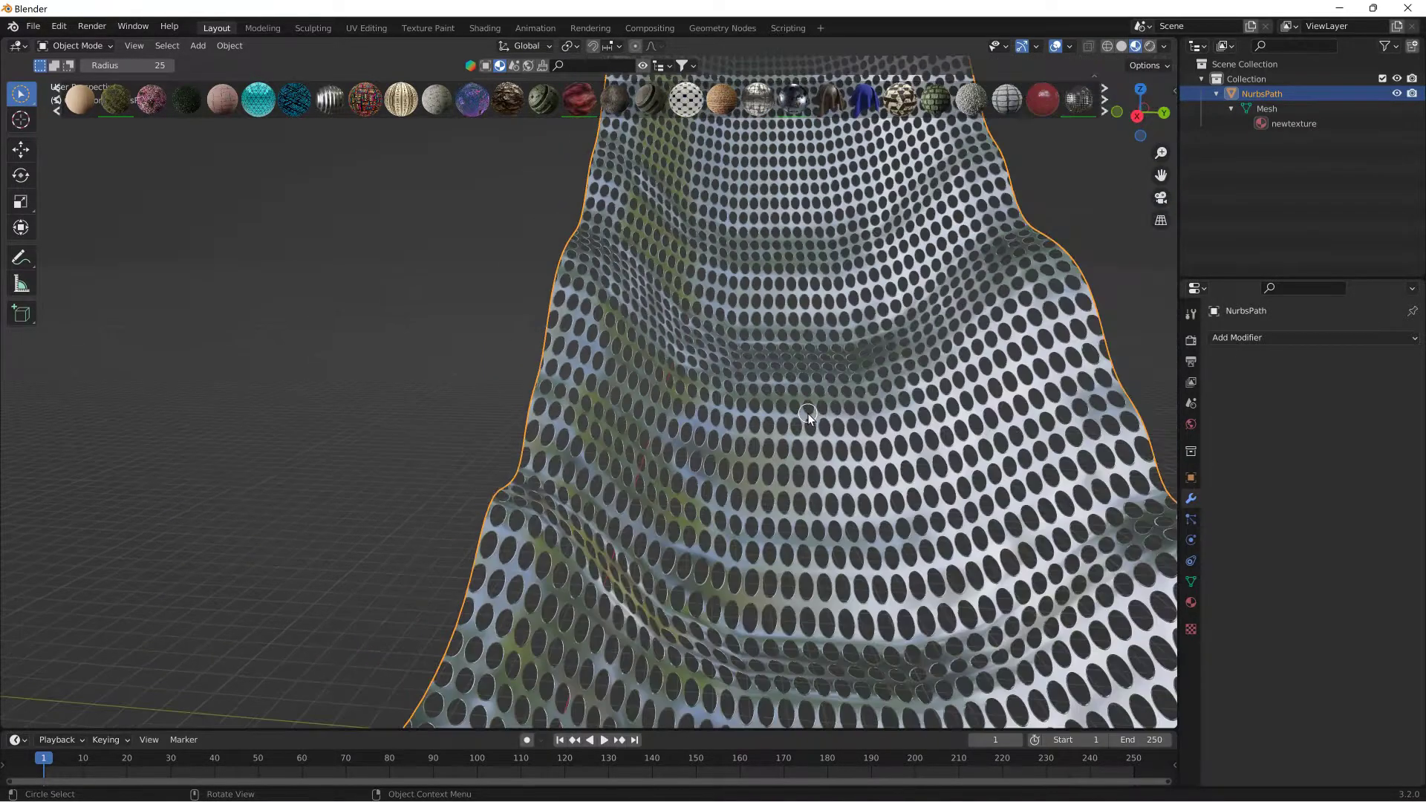
{"action": "scroll", "coordinate": [973, 444], "scroll_direction": "up", "scroll_amount": 2}
{"action": "scroll", "coordinate": [974, 445], "scroll_direction": "up", "scroll_amount": 4}
{"action": "scroll", "coordinate": [974, 447], "scroll_direction": "down", "scroll_amount": 3}
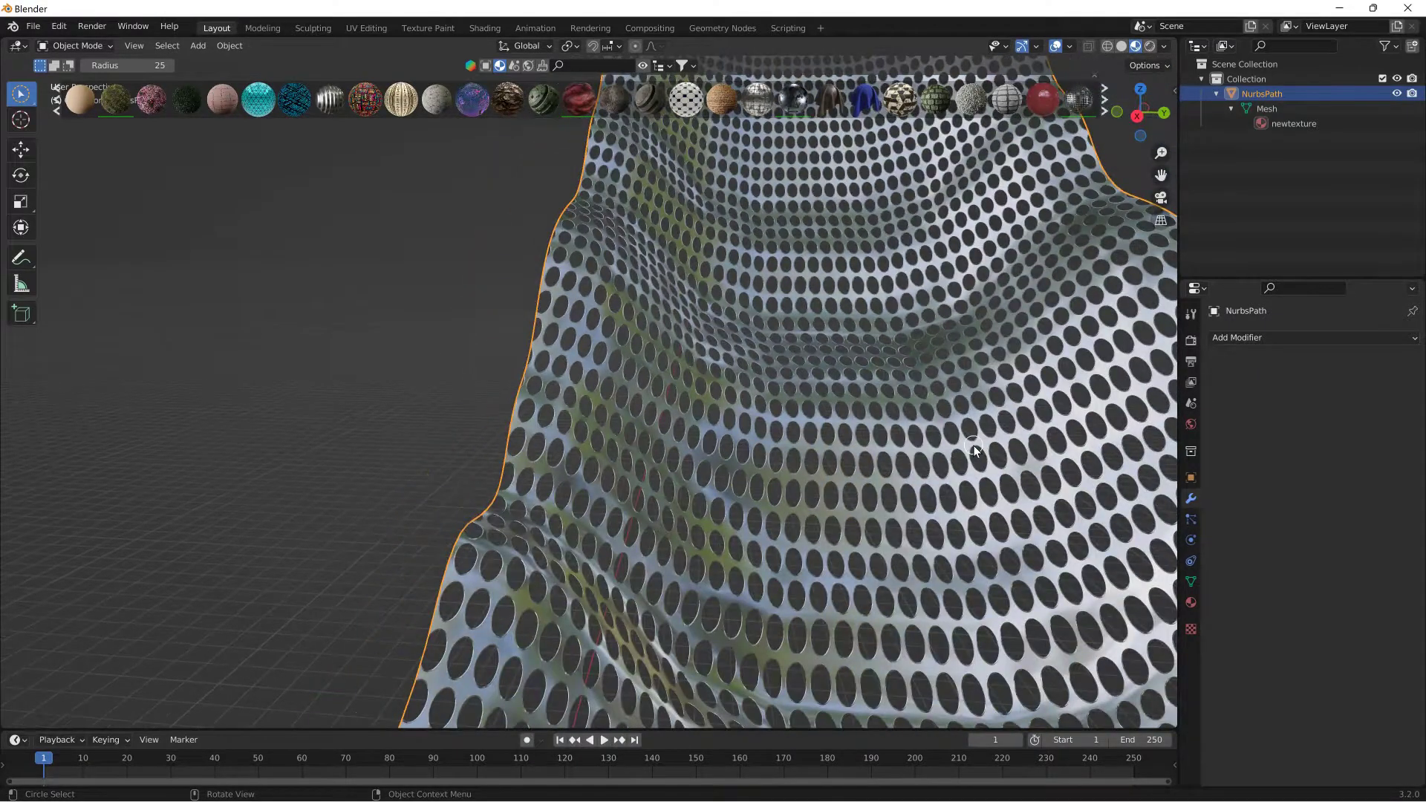
{"action": "scroll", "coordinate": [974, 448], "scroll_direction": "down", "scroll_amount": 4}
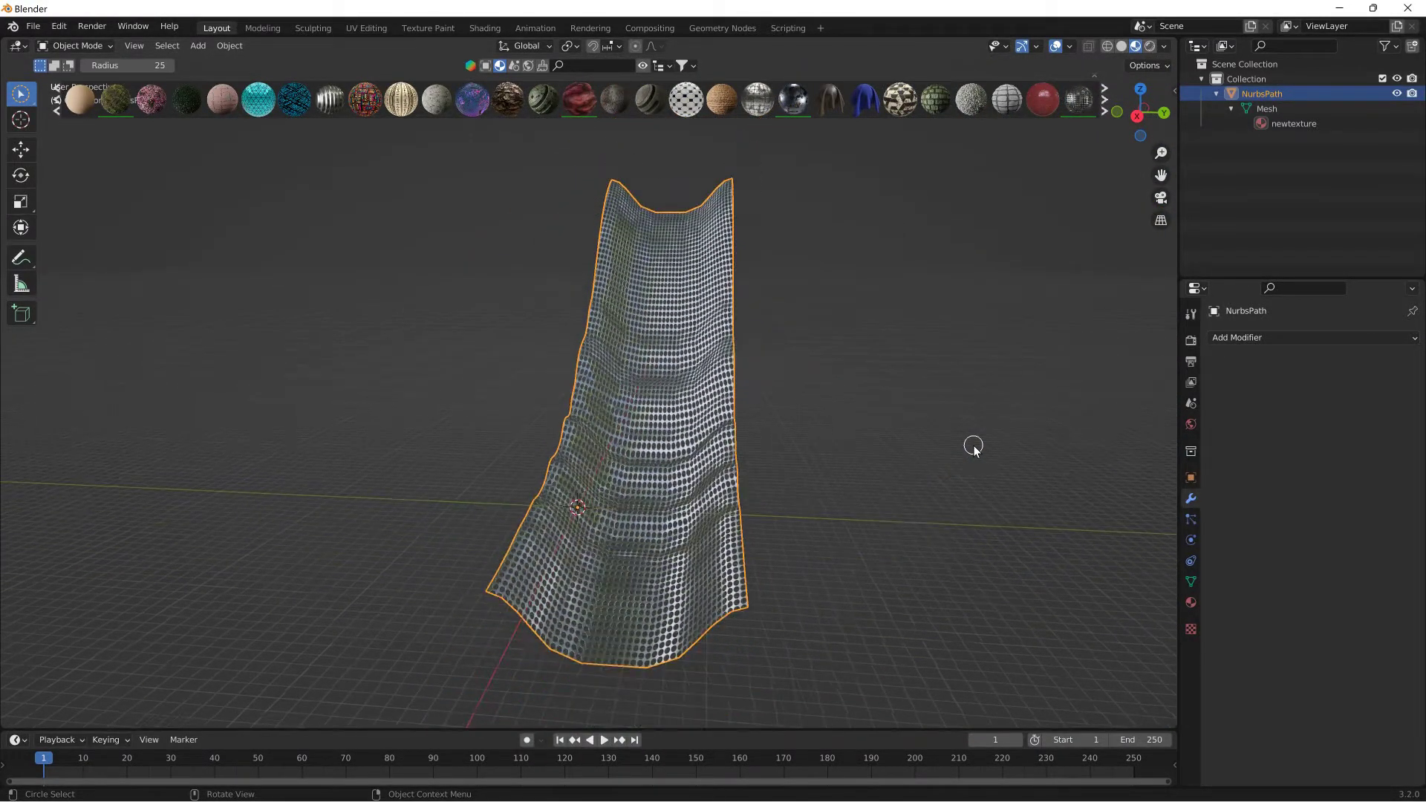
{"action": "scroll", "coordinate": [973, 447], "scroll_direction": "up", "scroll_amount": 2}
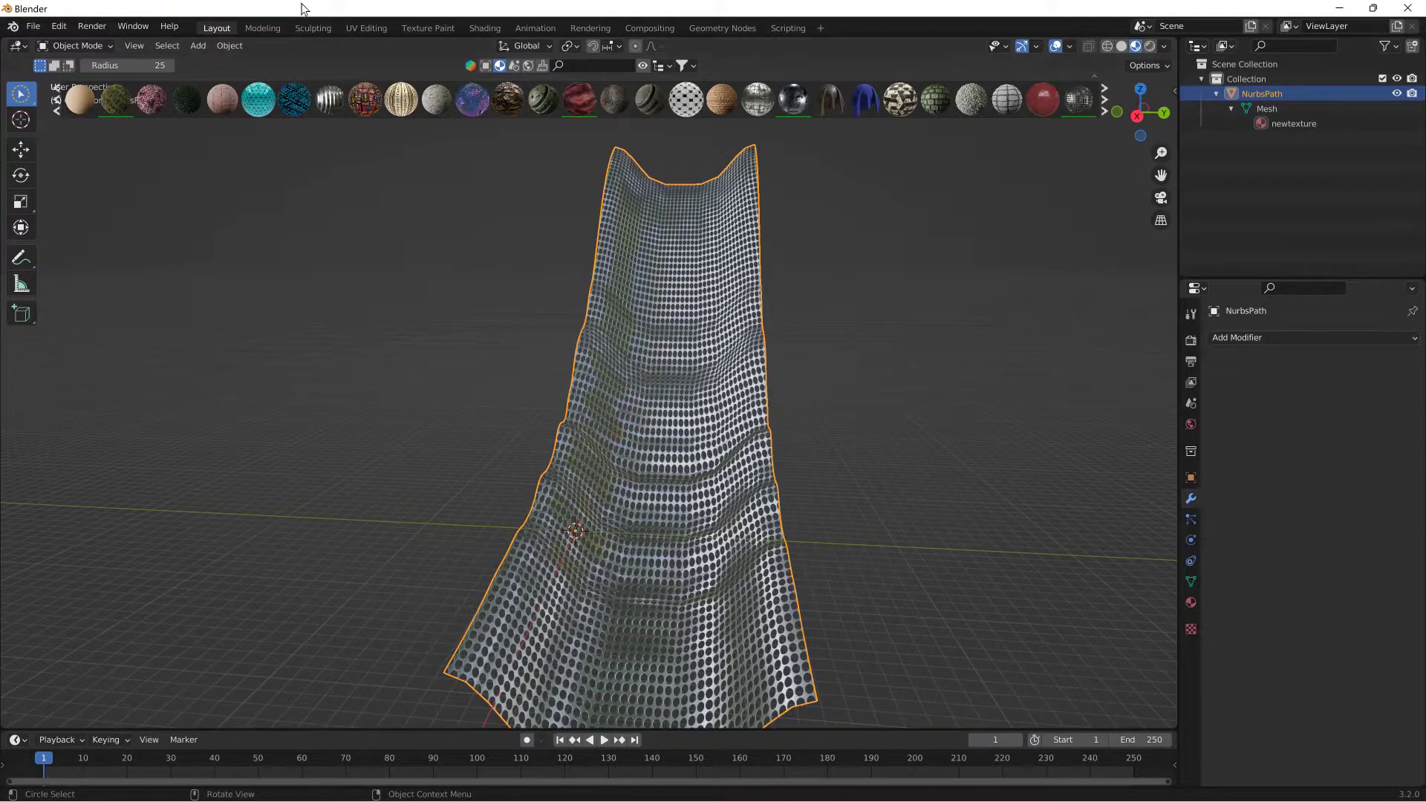
{"action": "left_click_drag", "start_coordinate": [17, 99], "coordinate": [72, 135]}
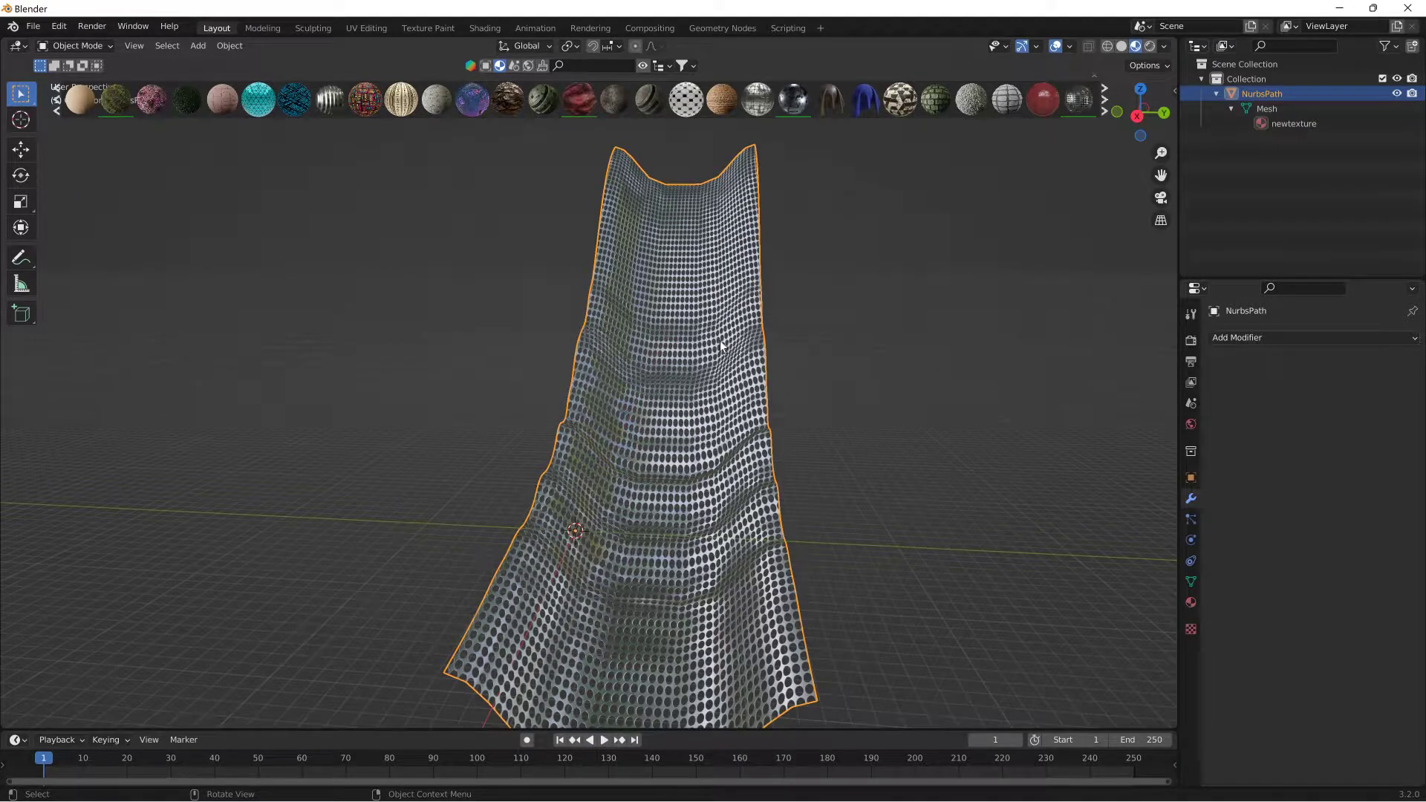
Step: Duplicate the slide object in place and rename the copy new_slide
{"action": "key", "text": "shift+d"}
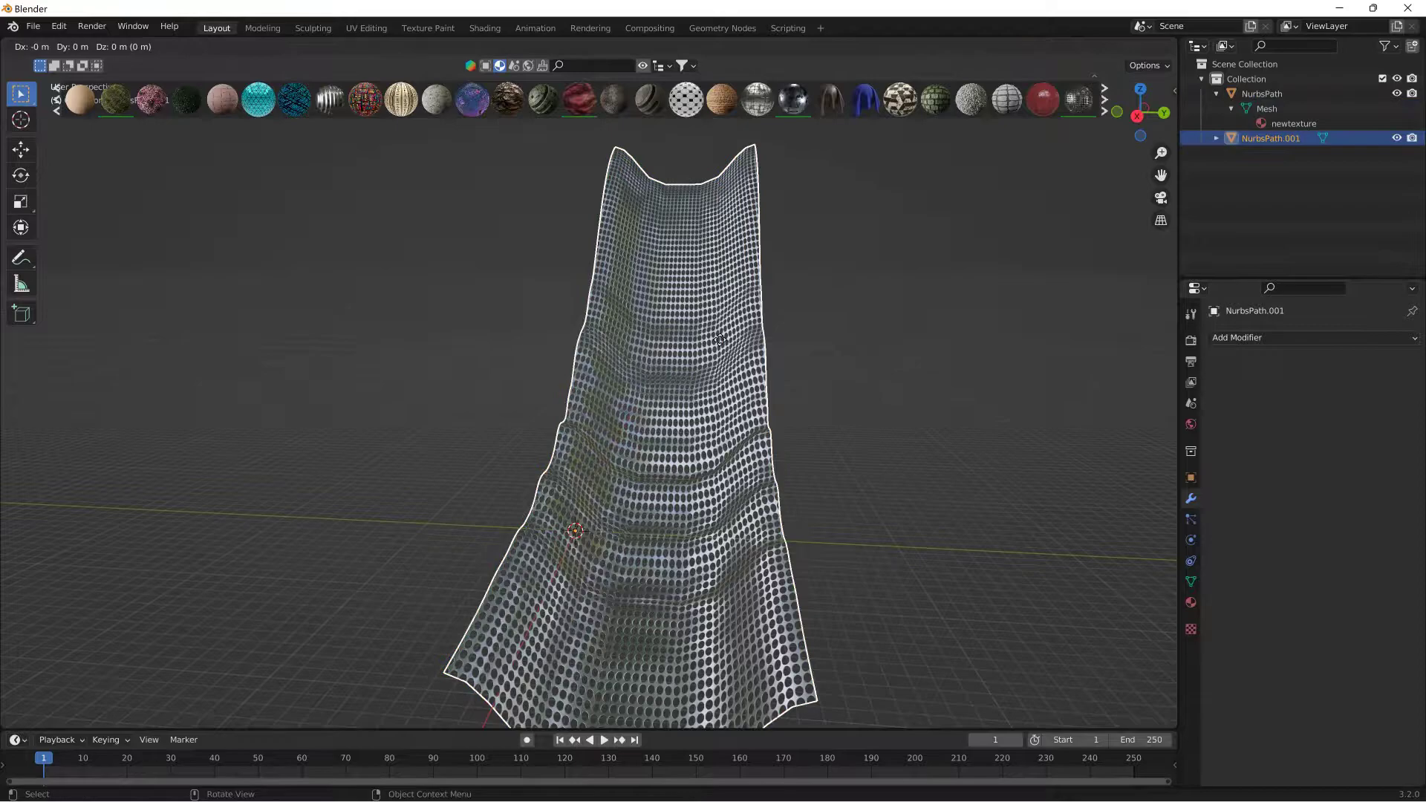
{"action": "left_click", "coordinate": [719, 340]}
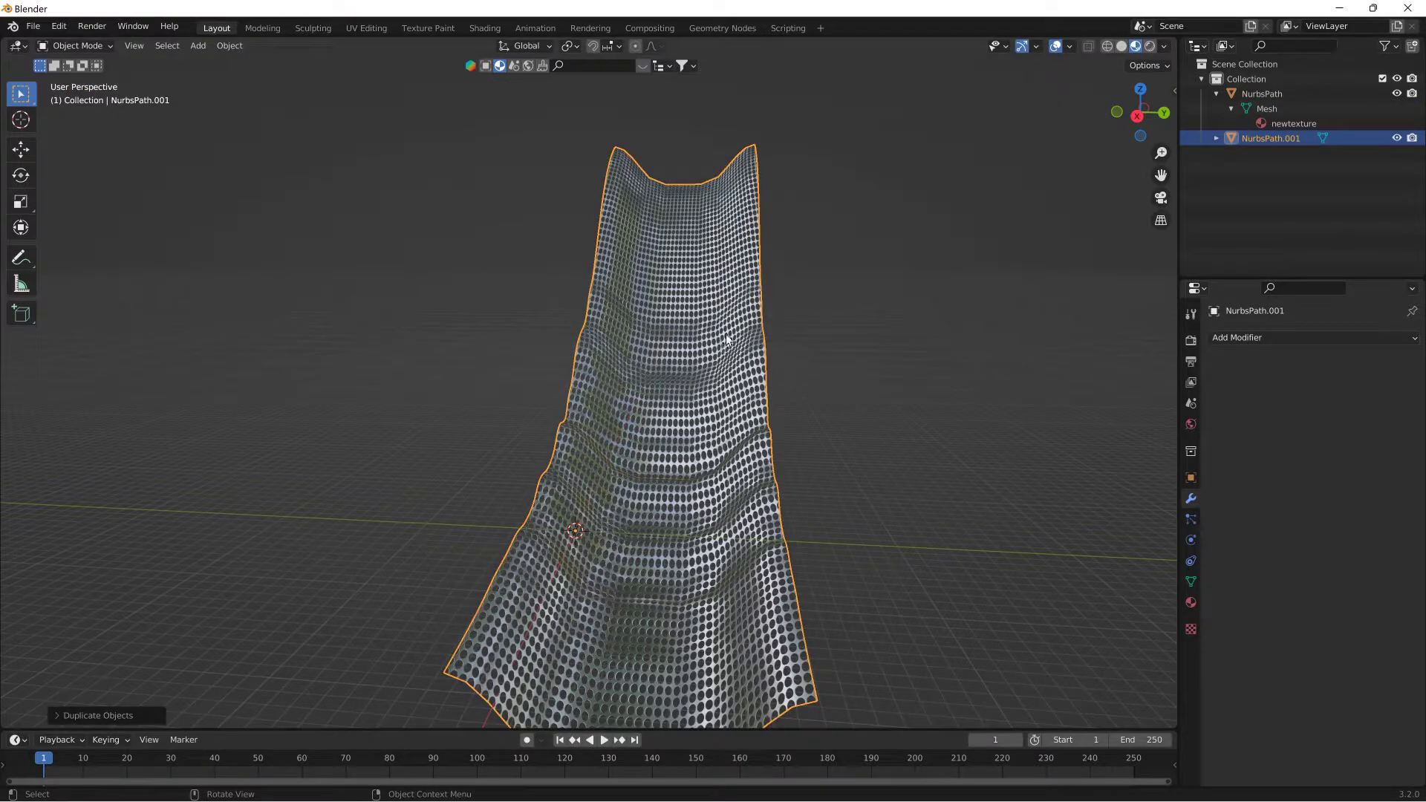
{"action": "double_click", "coordinate": [1263, 139]}
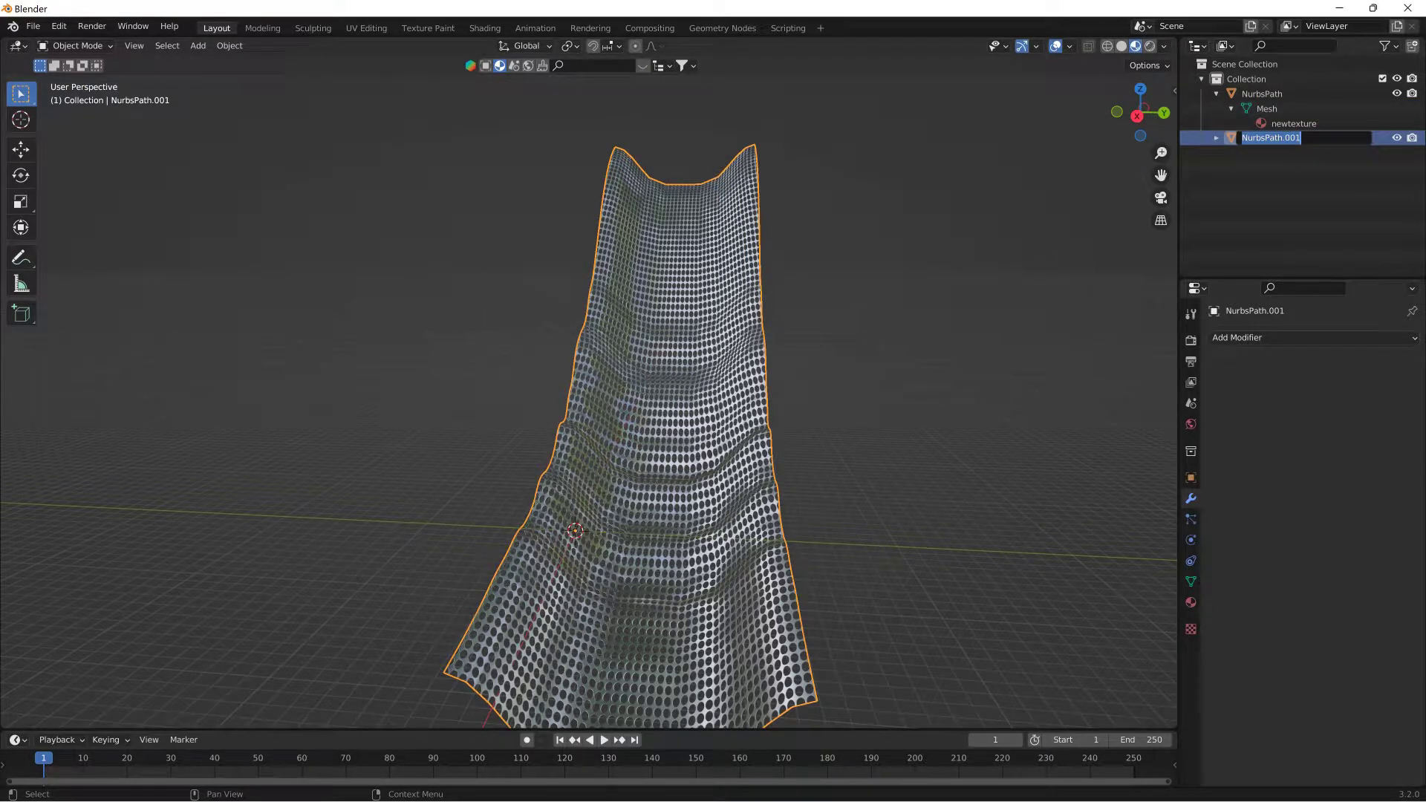
{"action": "type", "text": "new_slide"}
{"action": "key", "text": "Return"}
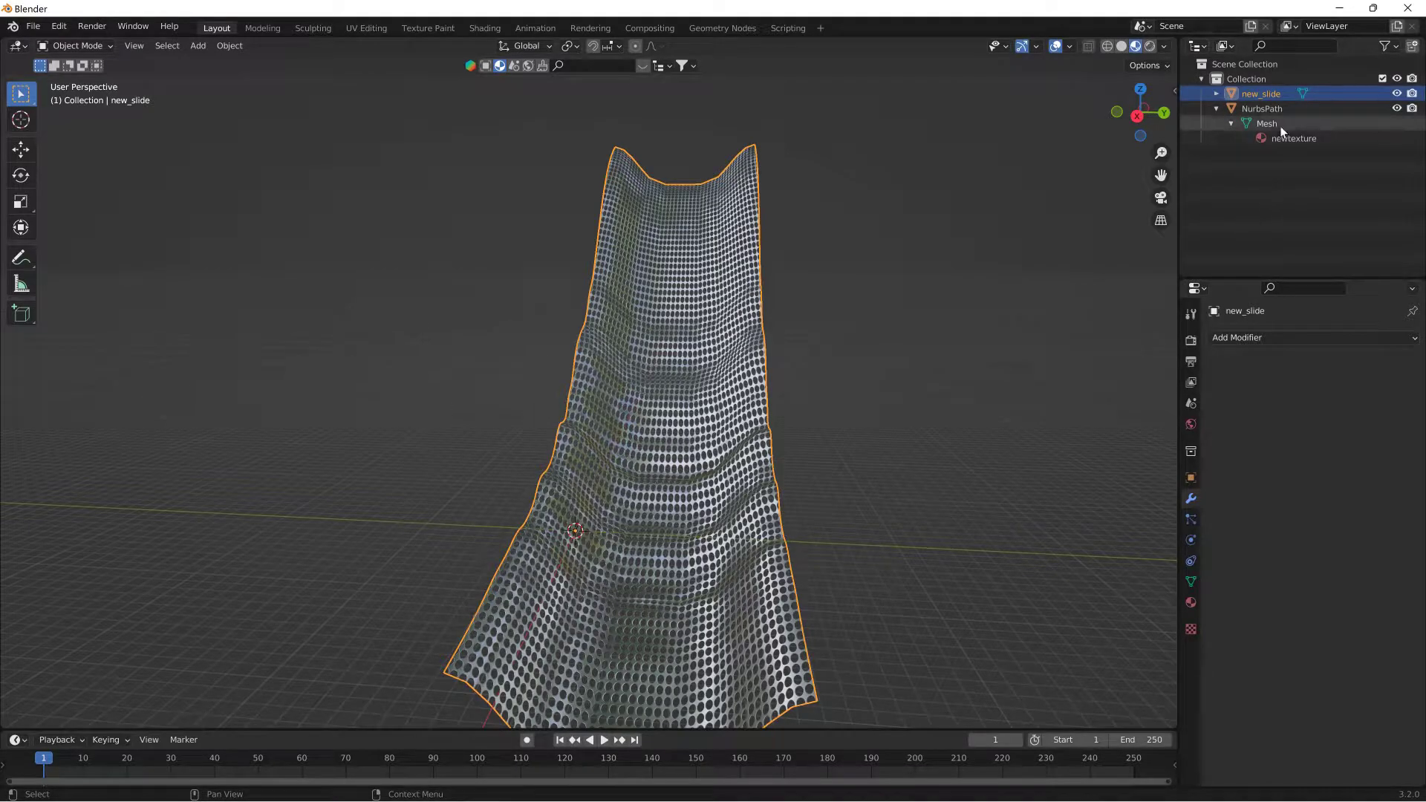
Step: Rename the original NurbsPath object as textured slide
{"action": "double_click", "coordinate": [1266, 108]}
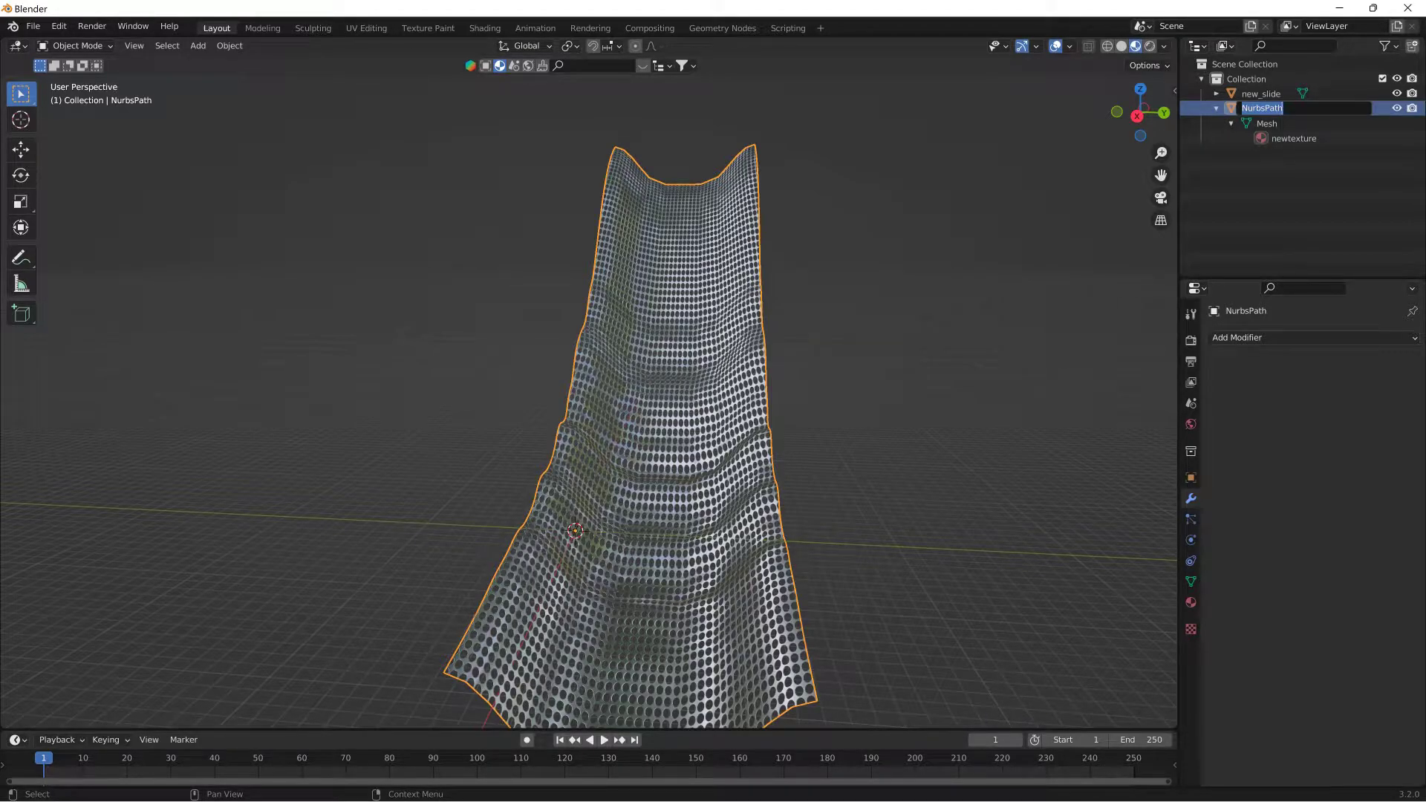
{"action": "type", "text": "textured slide"}
{"action": "key", "text": "Return"}
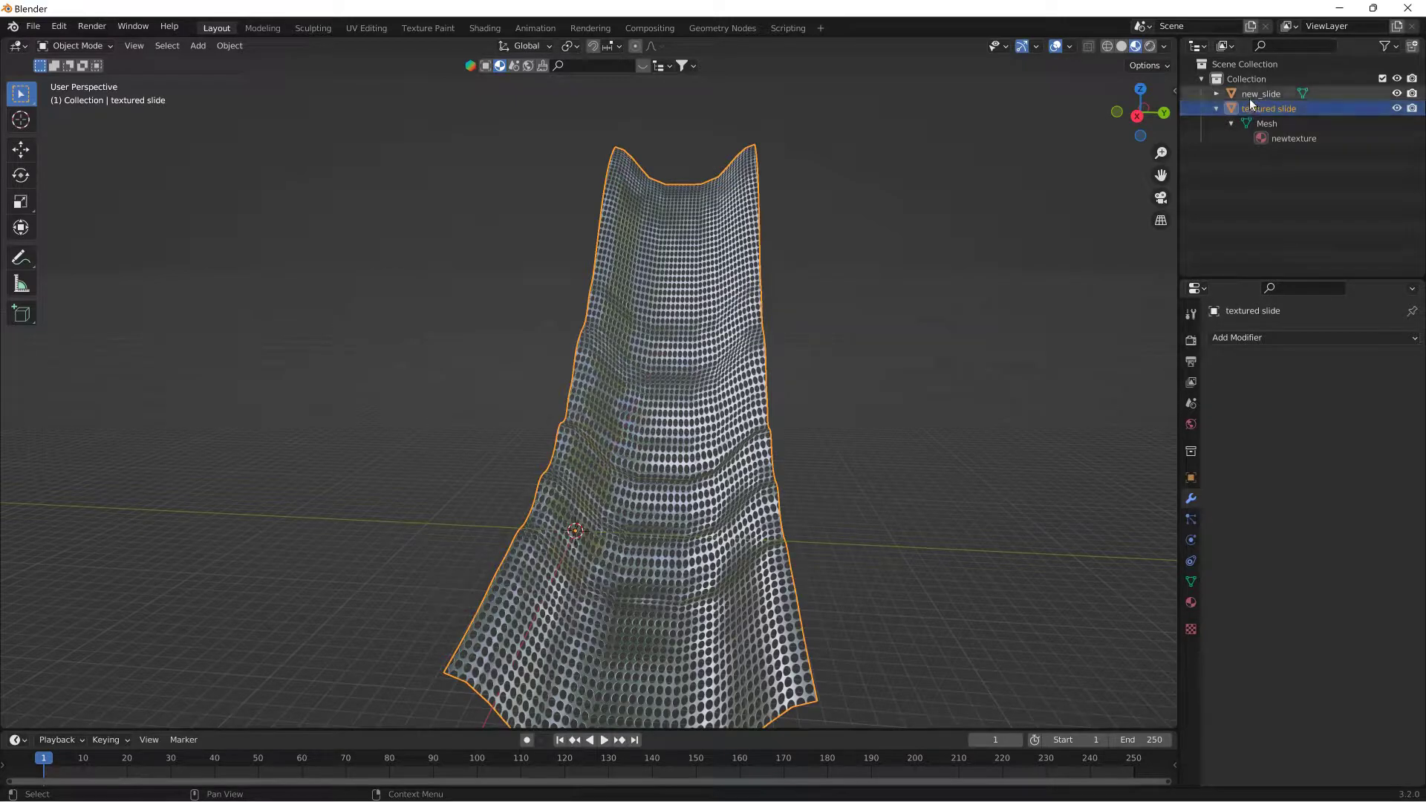
Step: Set the scene's render engine to Cycles with GPU Compute as the device
{"action": "left_click", "coordinate": [1191, 339]}
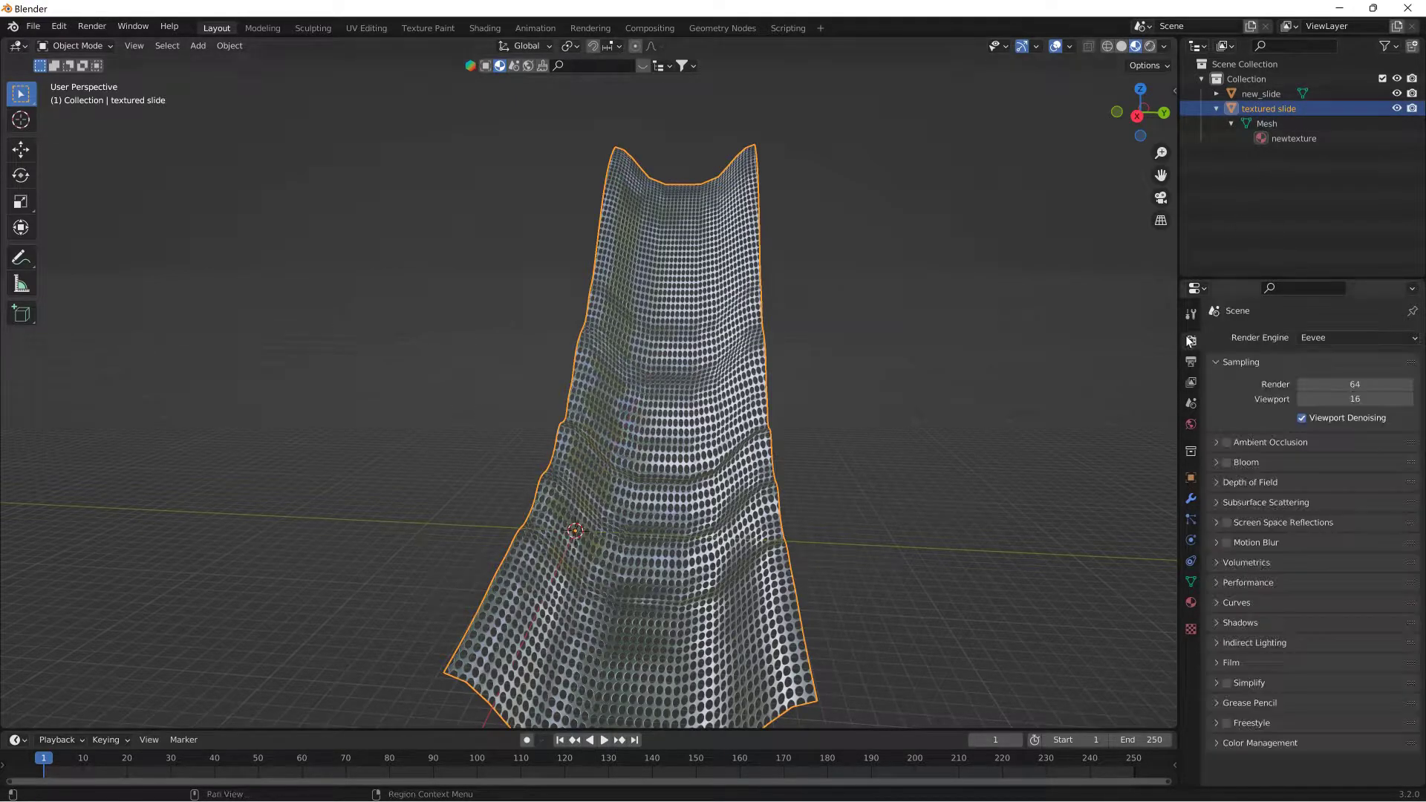
{"action": "left_click", "coordinate": [1326, 338]}
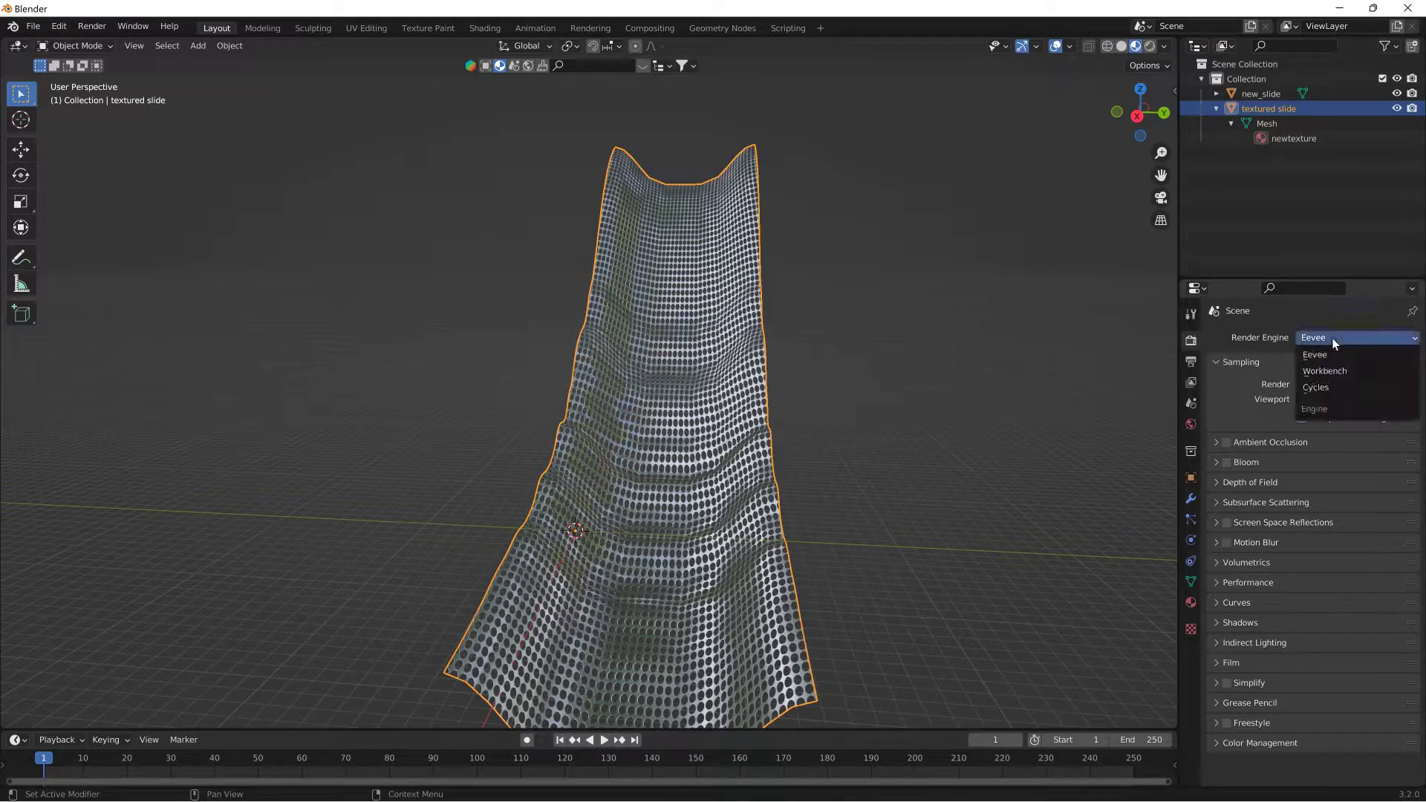
{"action": "left_click", "coordinate": [1330, 391]}
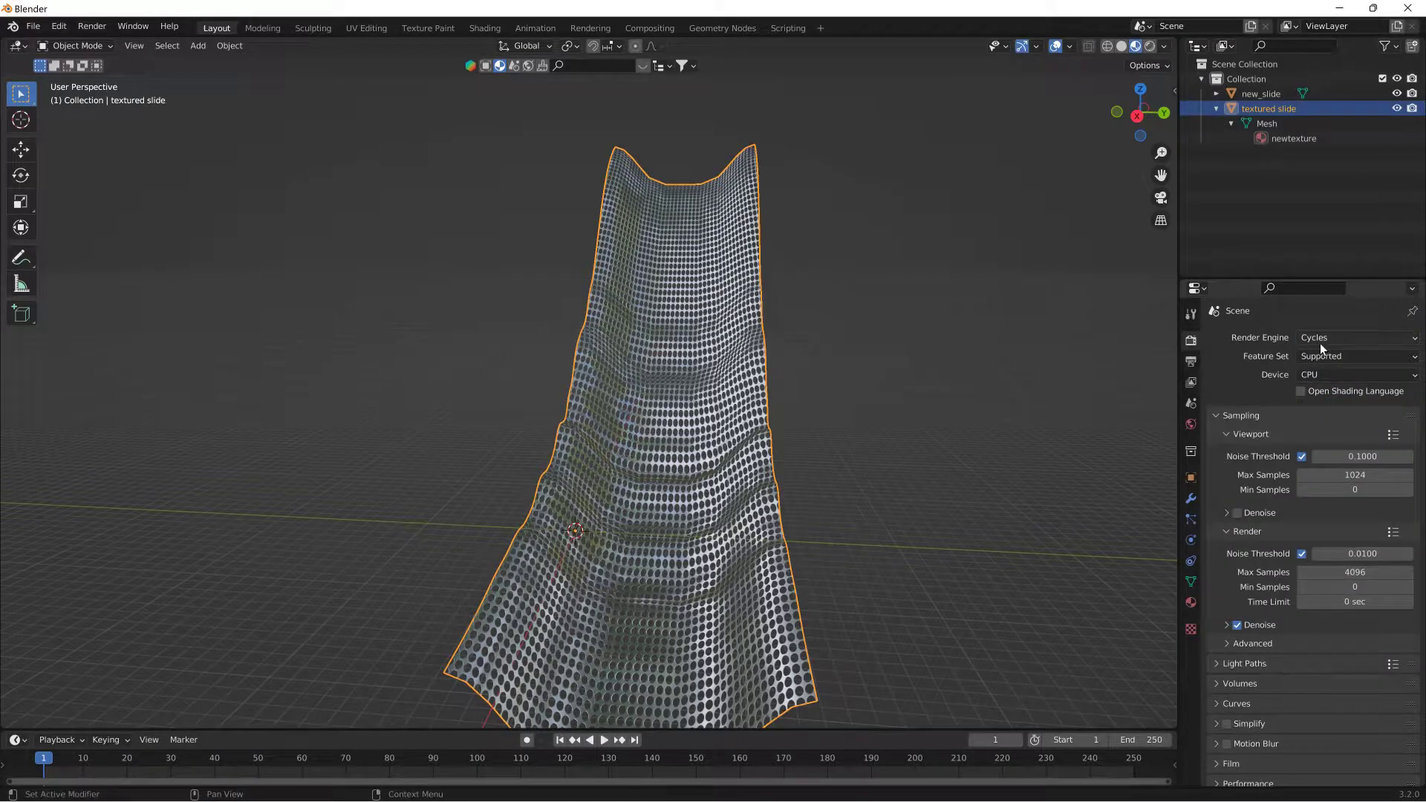
{"action": "left_click", "coordinate": [1321, 375]}
{"action": "left_click", "coordinate": [1321, 409]}
Step: Set the render Max Samples to 128 and bring the Bake settings into view
{"action": "left_click", "coordinate": [1365, 574]}
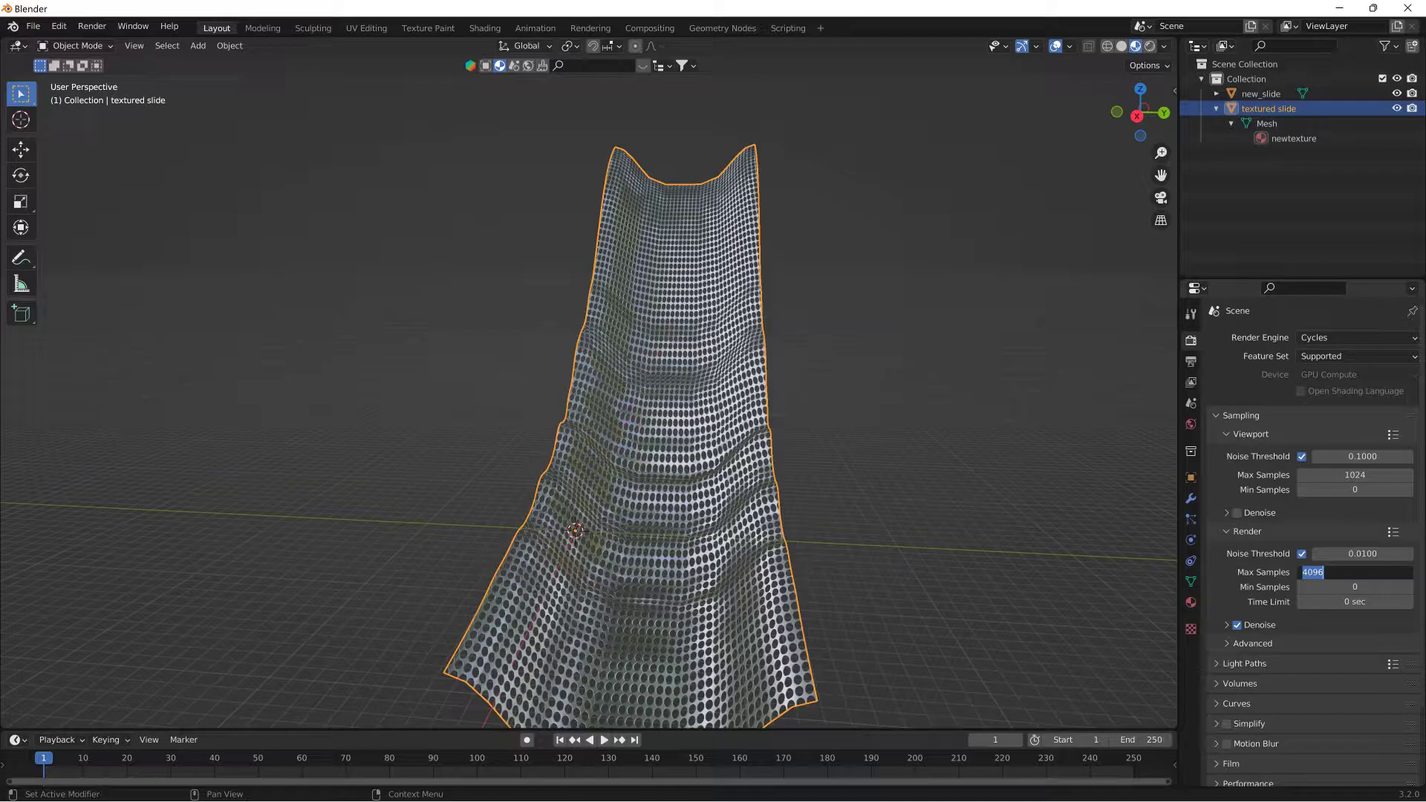
{"action": "type", "text": "128"}
{"action": "key", "text": "Return"}
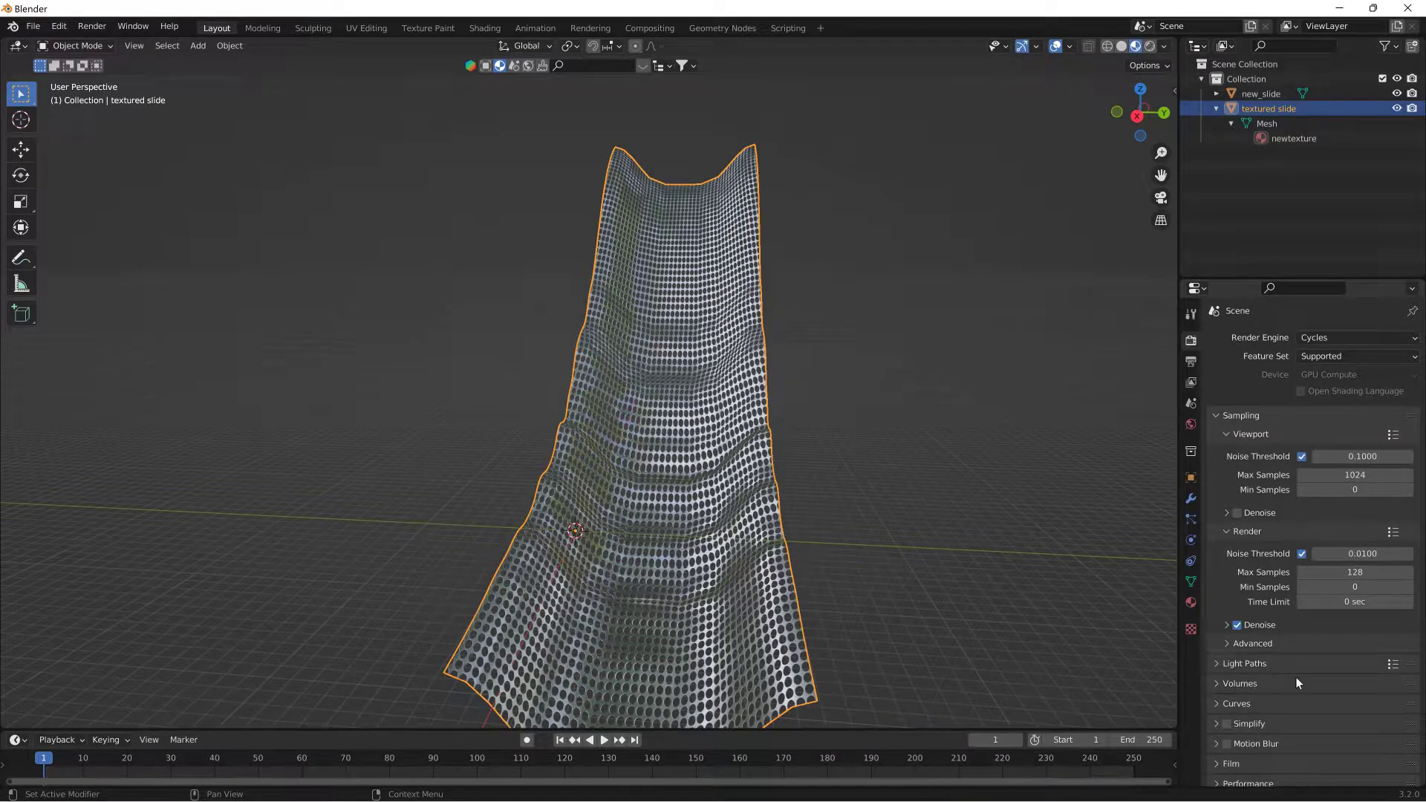
{"action": "scroll", "coordinate": [1297, 680], "scroll_direction": "down", "scroll_amount": 2}
{"action": "scroll", "coordinate": [1308, 679], "scroll_direction": "down", "scroll_amount": 5}
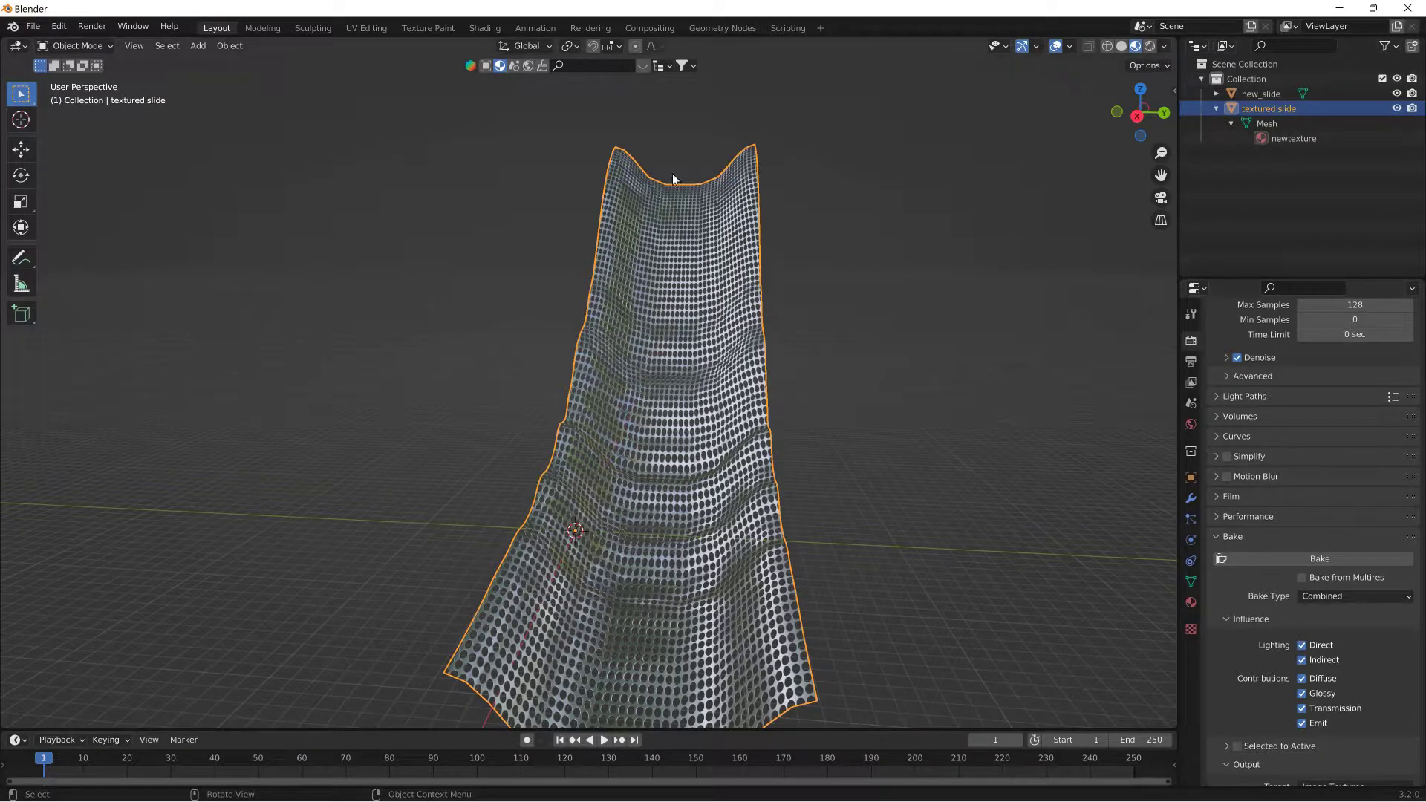
Step: Open the Shading workspace and add an Image Texture node to the newtexture material, placed apart beyond the Material Output node
{"action": "left_click", "coordinate": [485, 28]}
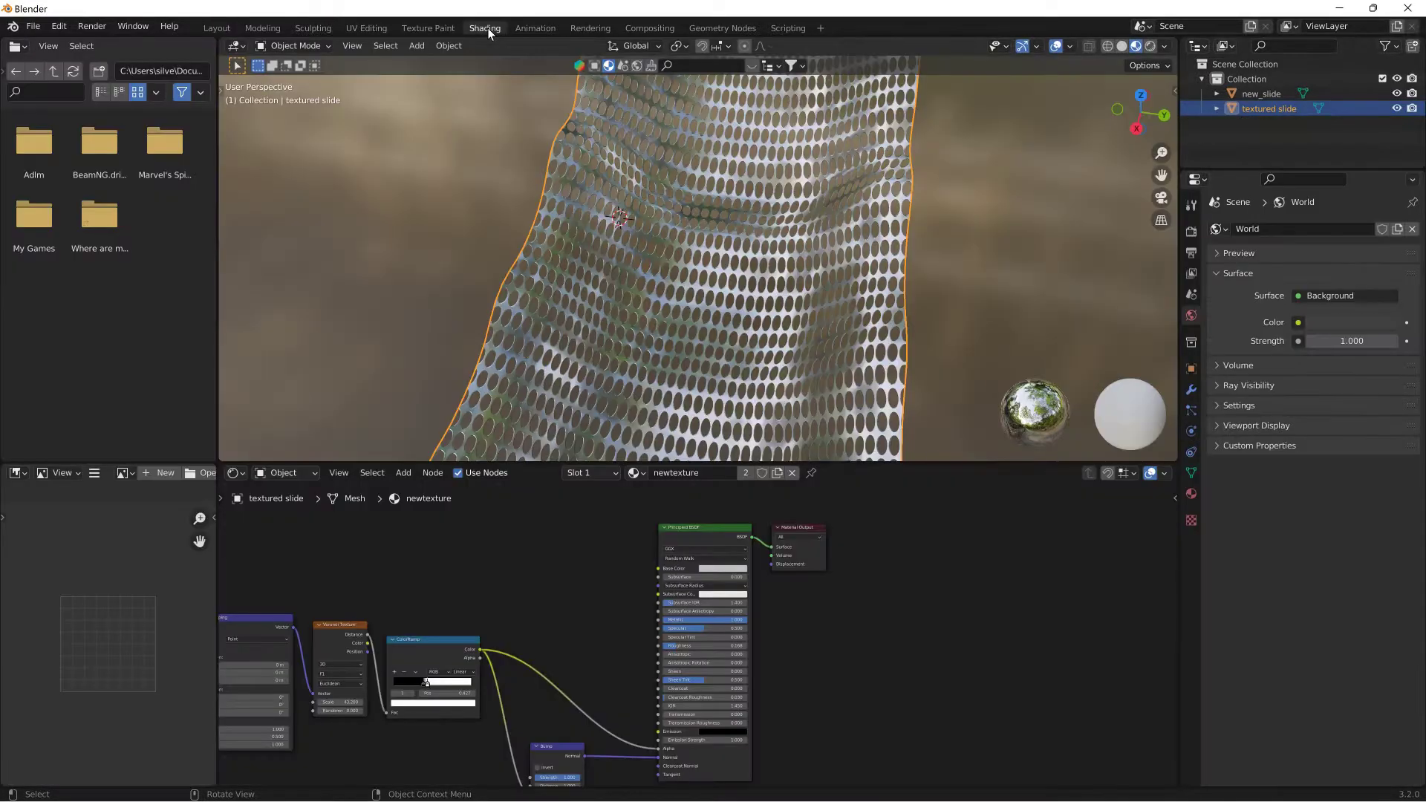
{"action": "scroll", "coordinate": [709, 714], "scroll_direction": "down", "scroll_amount": 1}
{"action": "middle_click_drag", "start_coordinate": [570, 644], "coordinate": [708, 566]}
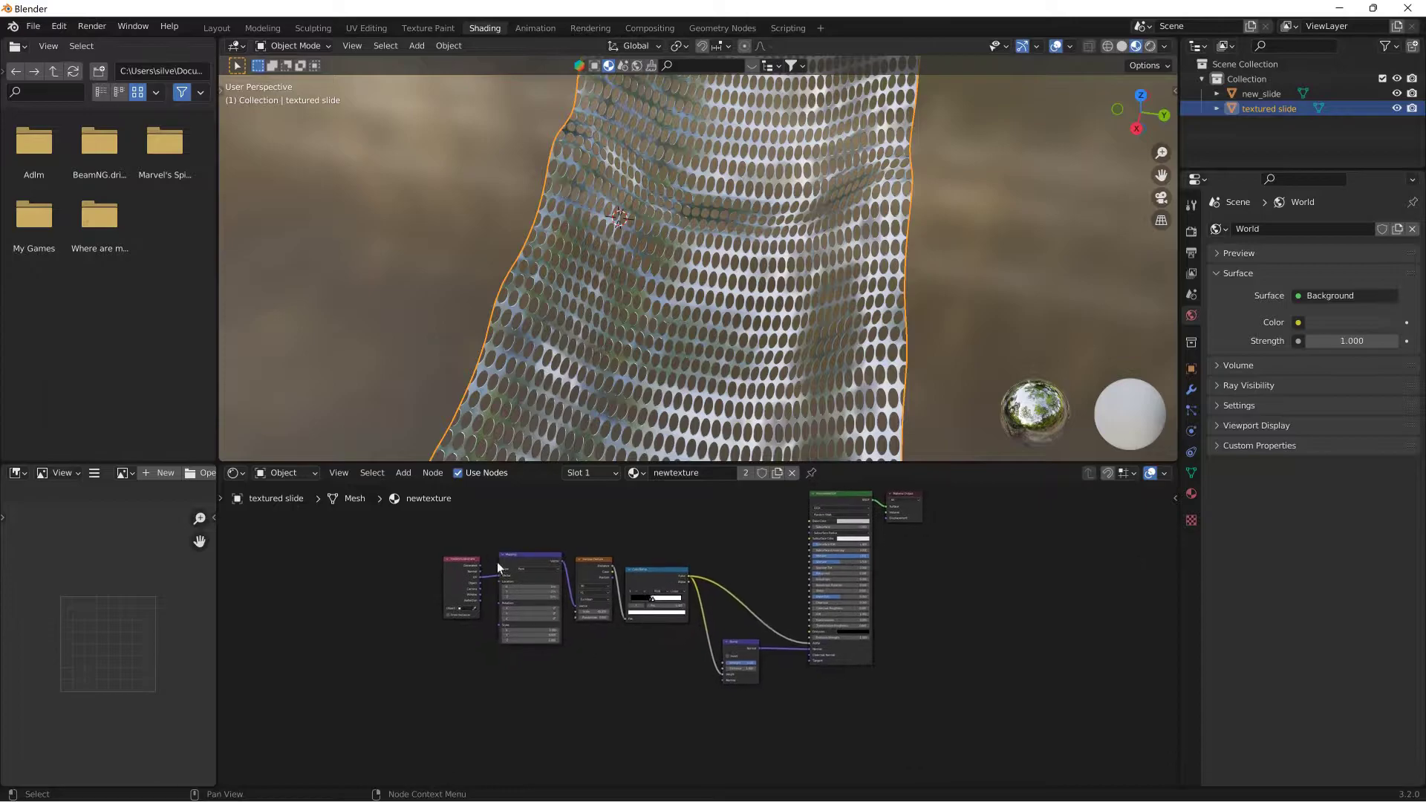
{"action": "middle_click_drag", "start_coordinate": [884, 562], "coordinate": [756, 587]}
{"action": "middle_click_drag", "start_coordinate": [1031, 640], "coordinate": [907, 665]}
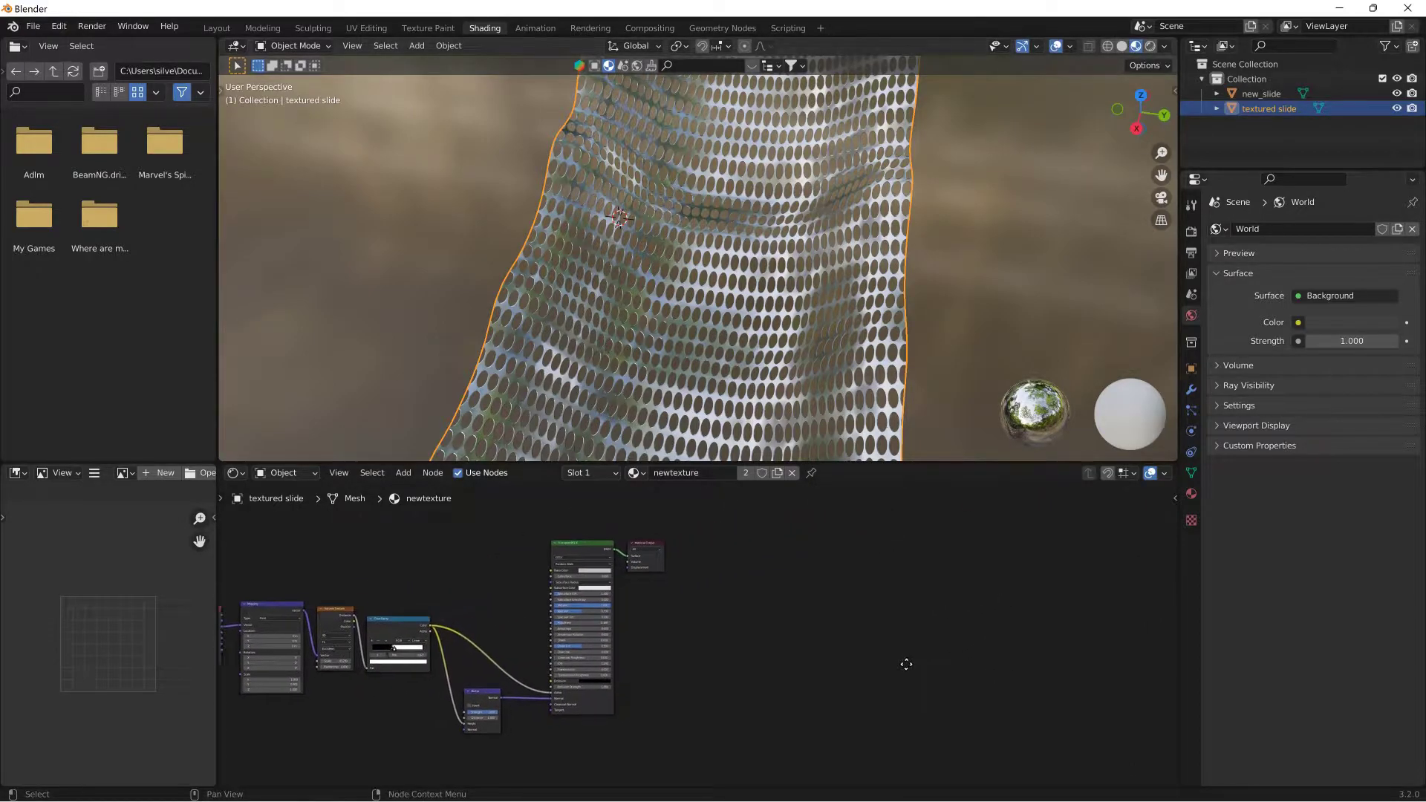
{"action": "left_click", "coordinate": [393, 474]}
{"action": "mouse_move", "coordinate": [432, 559]}
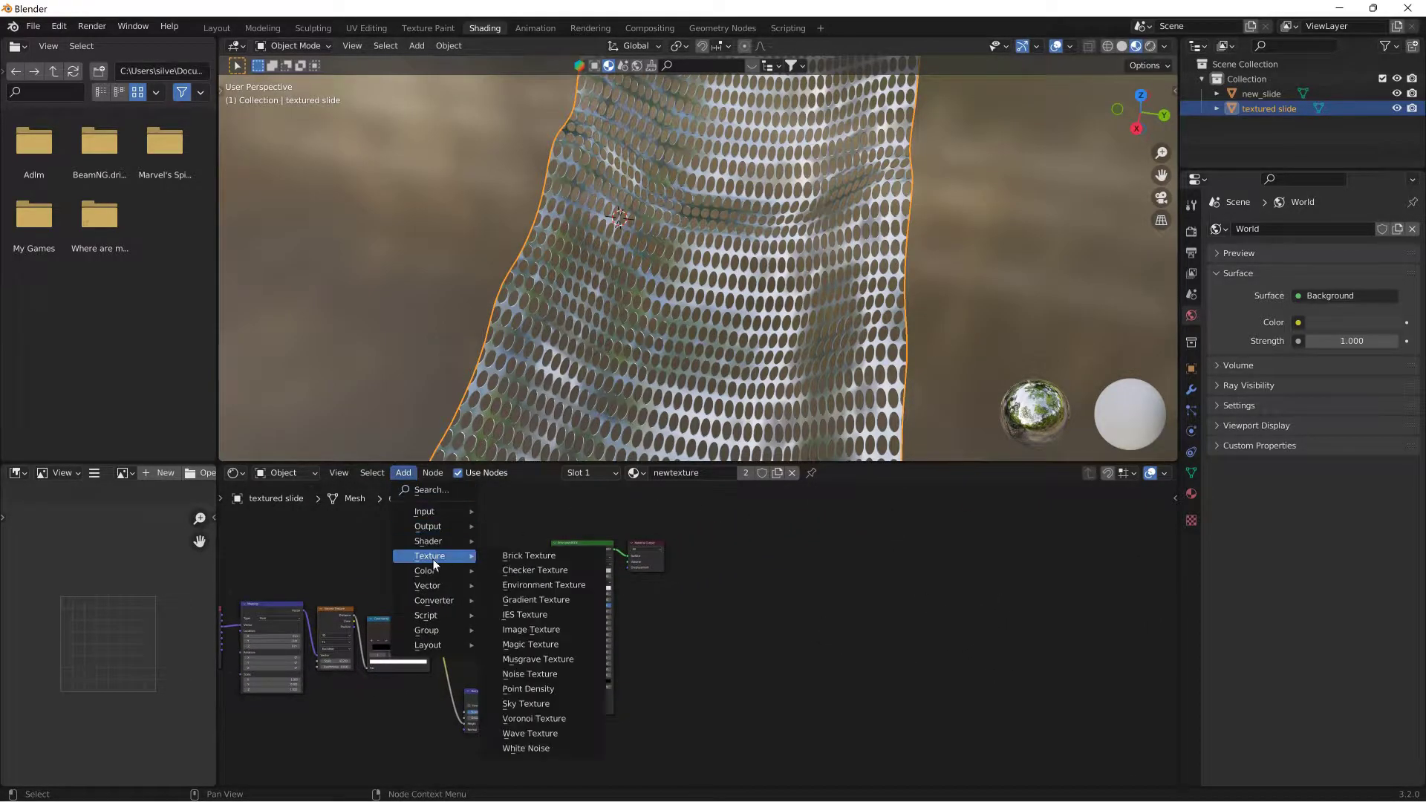
{"action": "left_click", "coordinate": [559, 630]}
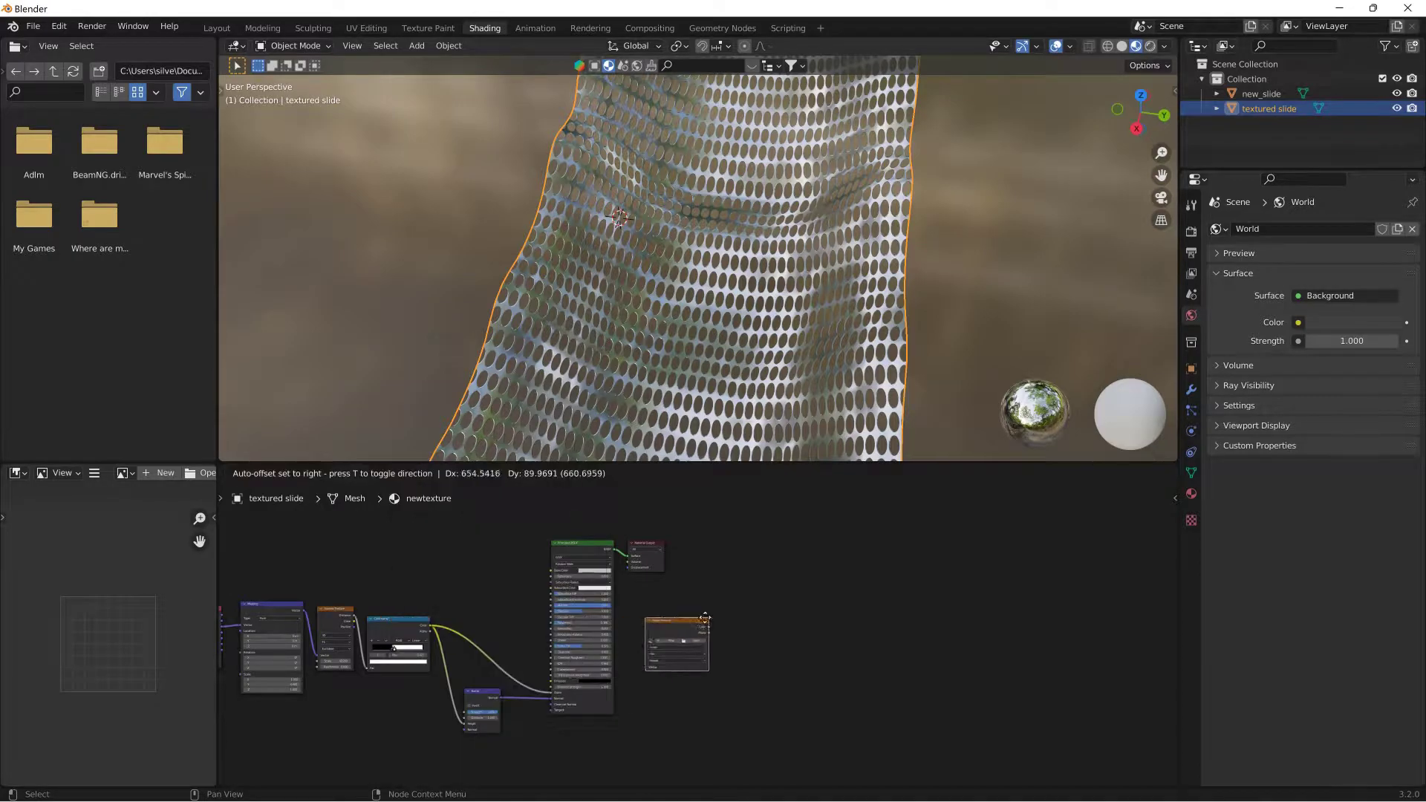
{"action": "scroll", "coordinate": [1093, 644], "scroll_direction": "up", "scroll_amount": 3}
{"action": "middle_click_drag", "start_coordinate": [945, 651], "coordinate": [725, 701]}
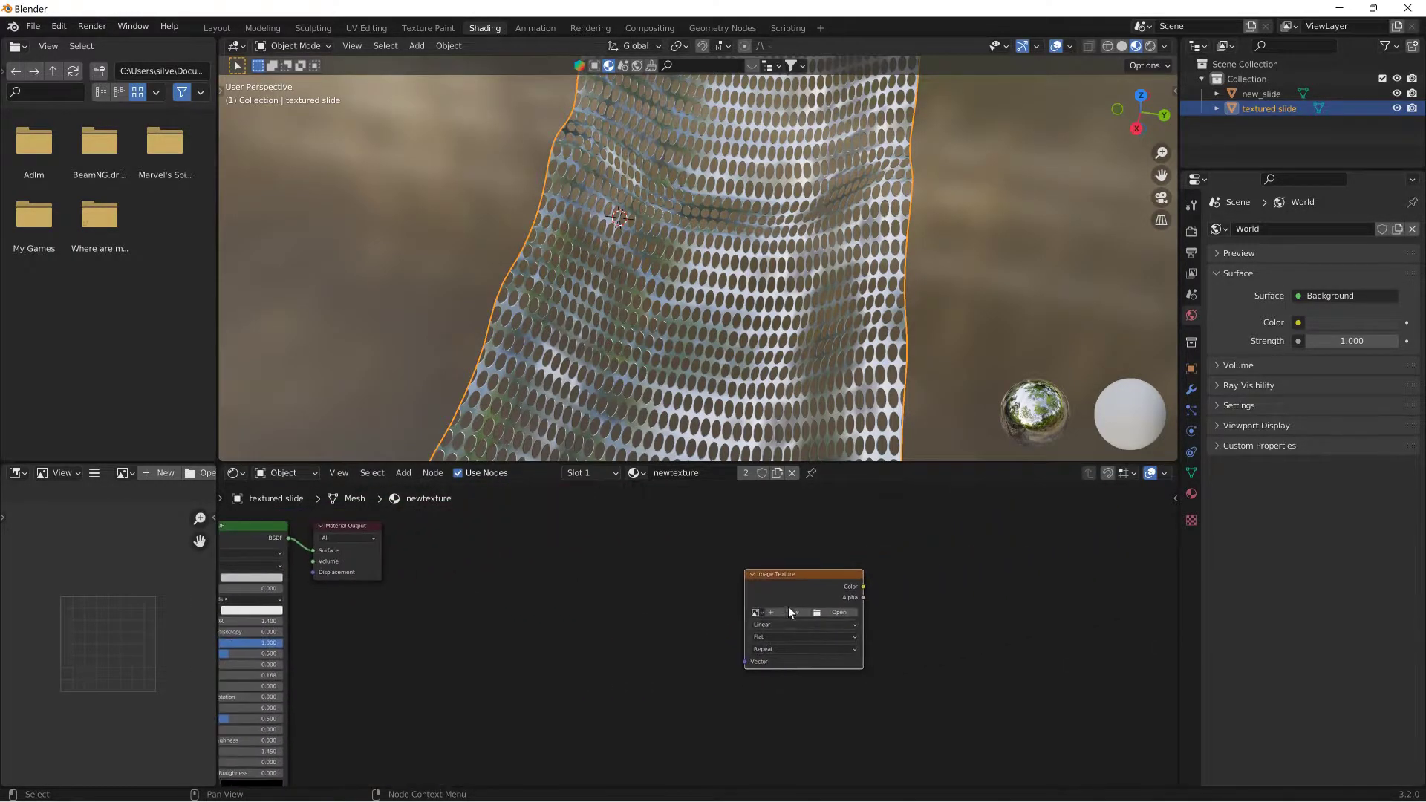
{"action": "left_click_drag", "start_coordinate": [797, 574], "coordinate": [663, 594]}
{"action": "scroll", "coordinate": [695, 632], "scroll_direction": "up", "scroll_amount": 2}
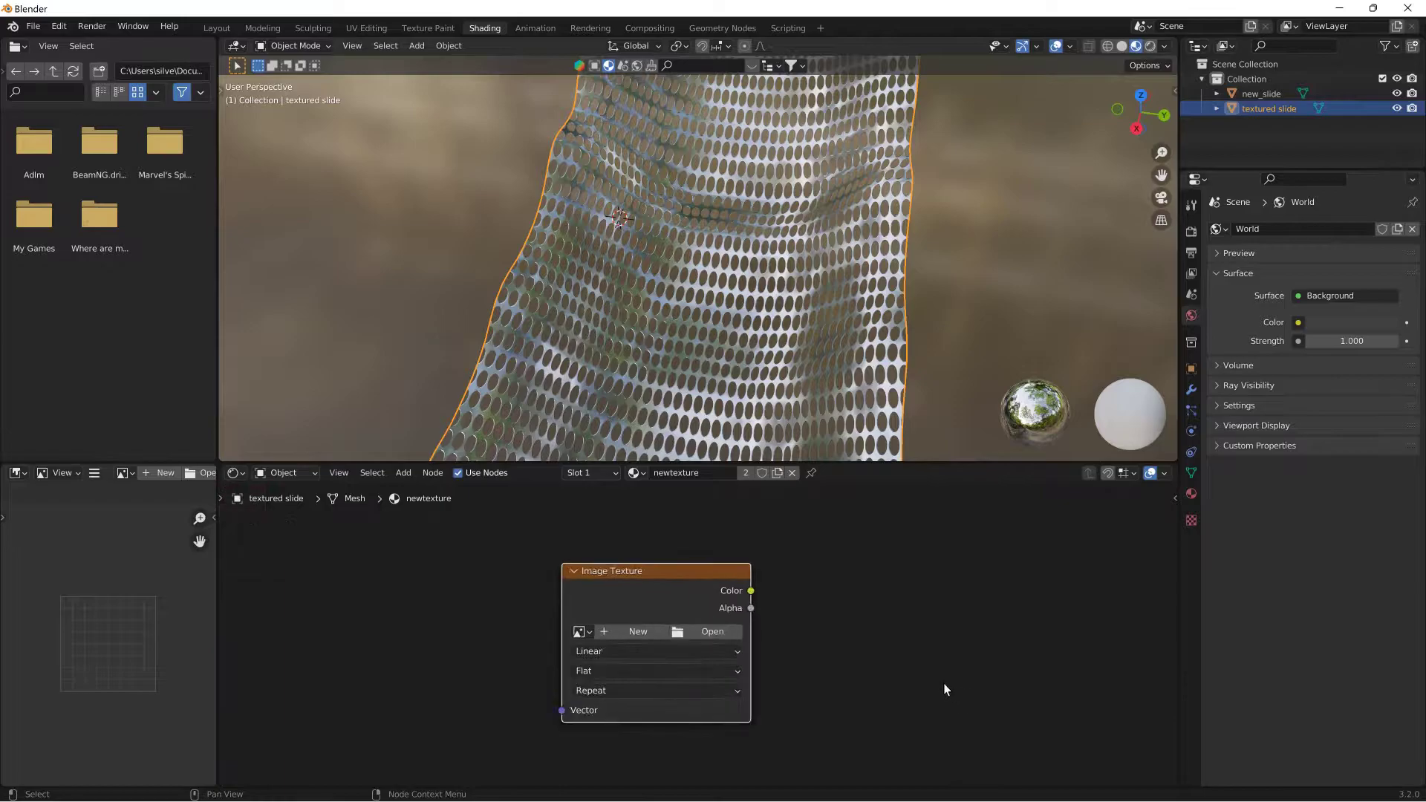
{"action": "left_click", "coordinate": [626, 635]}
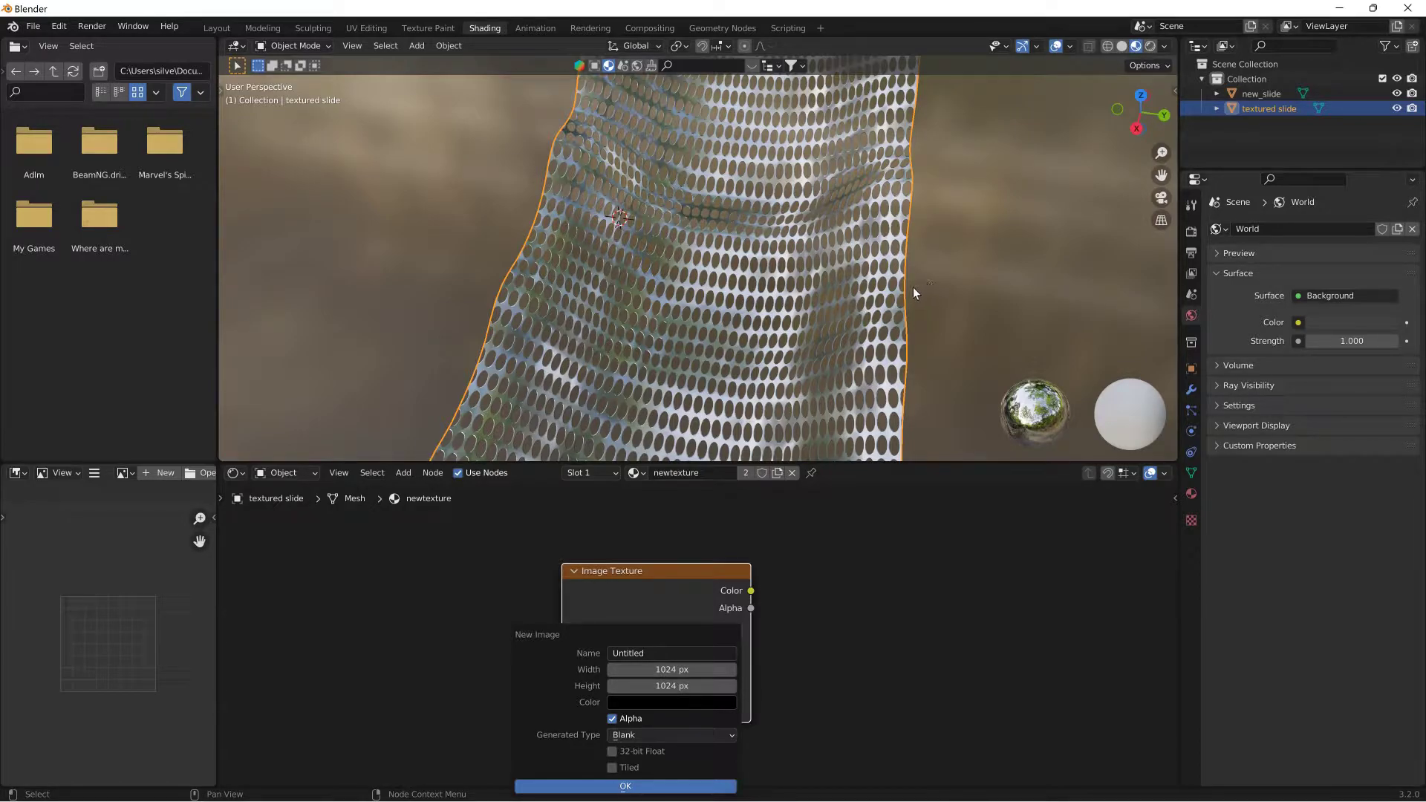
{"action": "left_click", "coordinate": [805, 364]}
{"action": "middle_click_drag", "start_coordinate": [947, 242], "coordinate": [521, 256]}
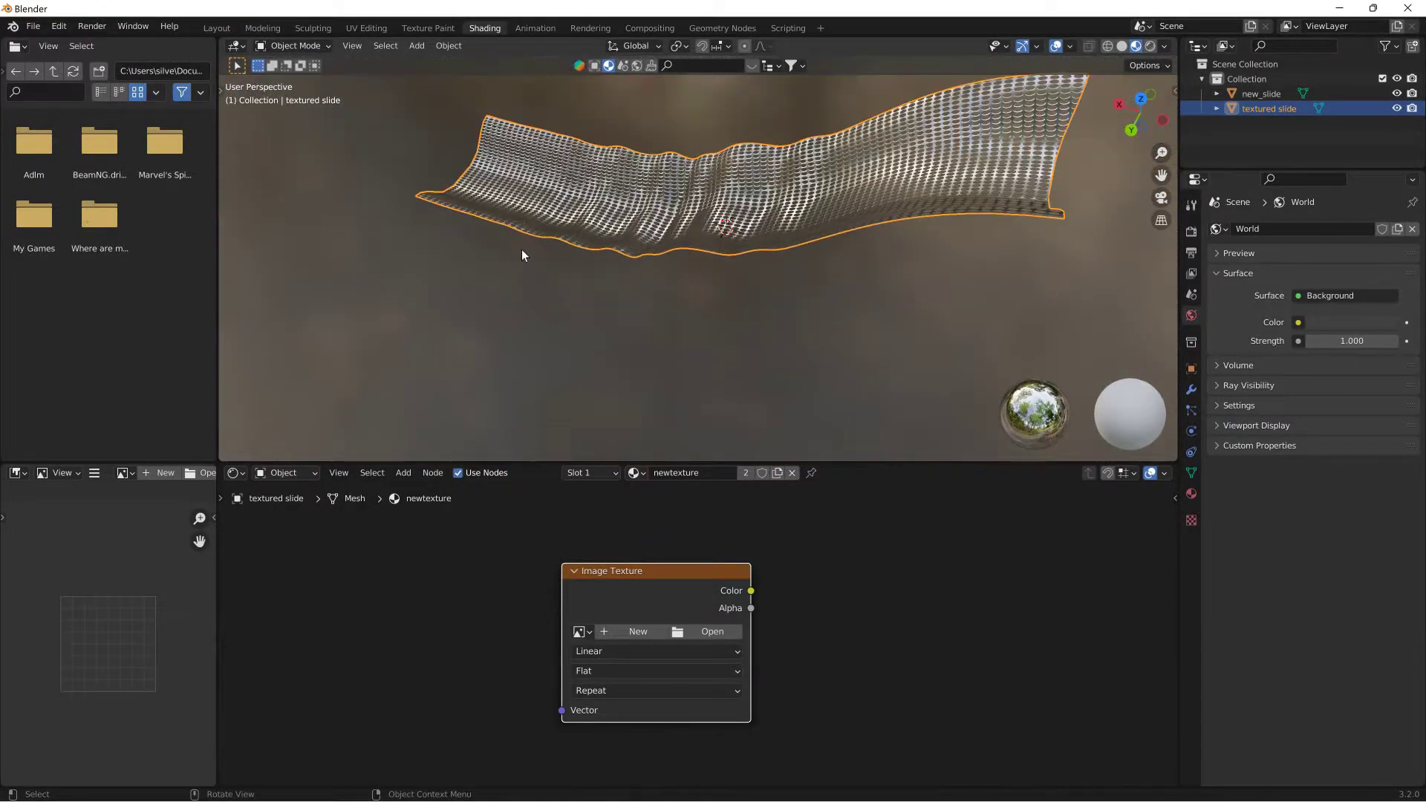
{"action": "middle_click_drag", "start_coordinate": [914, 187], "coordinate": [854, 151]}
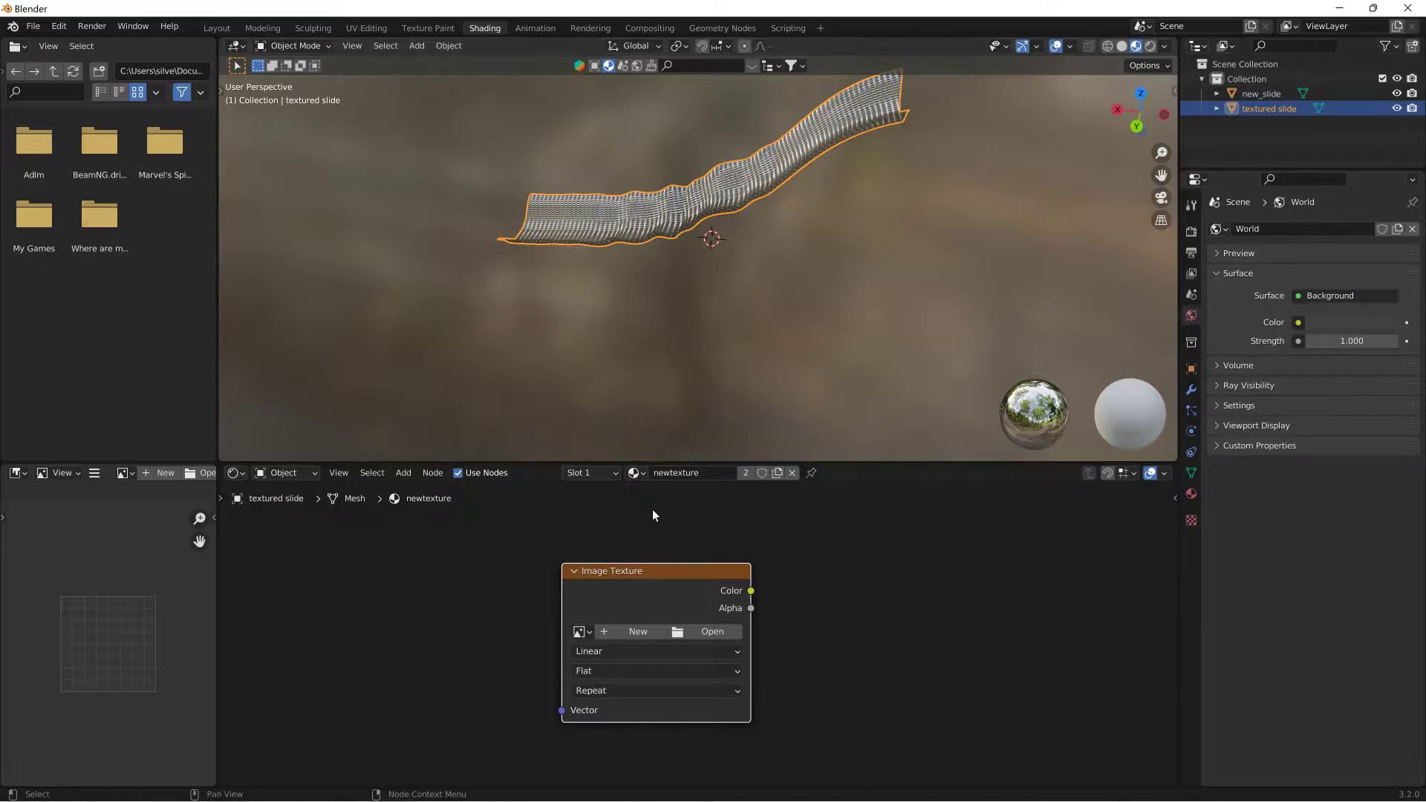
{"action": "left_click", "coordinate": [630, 633]}
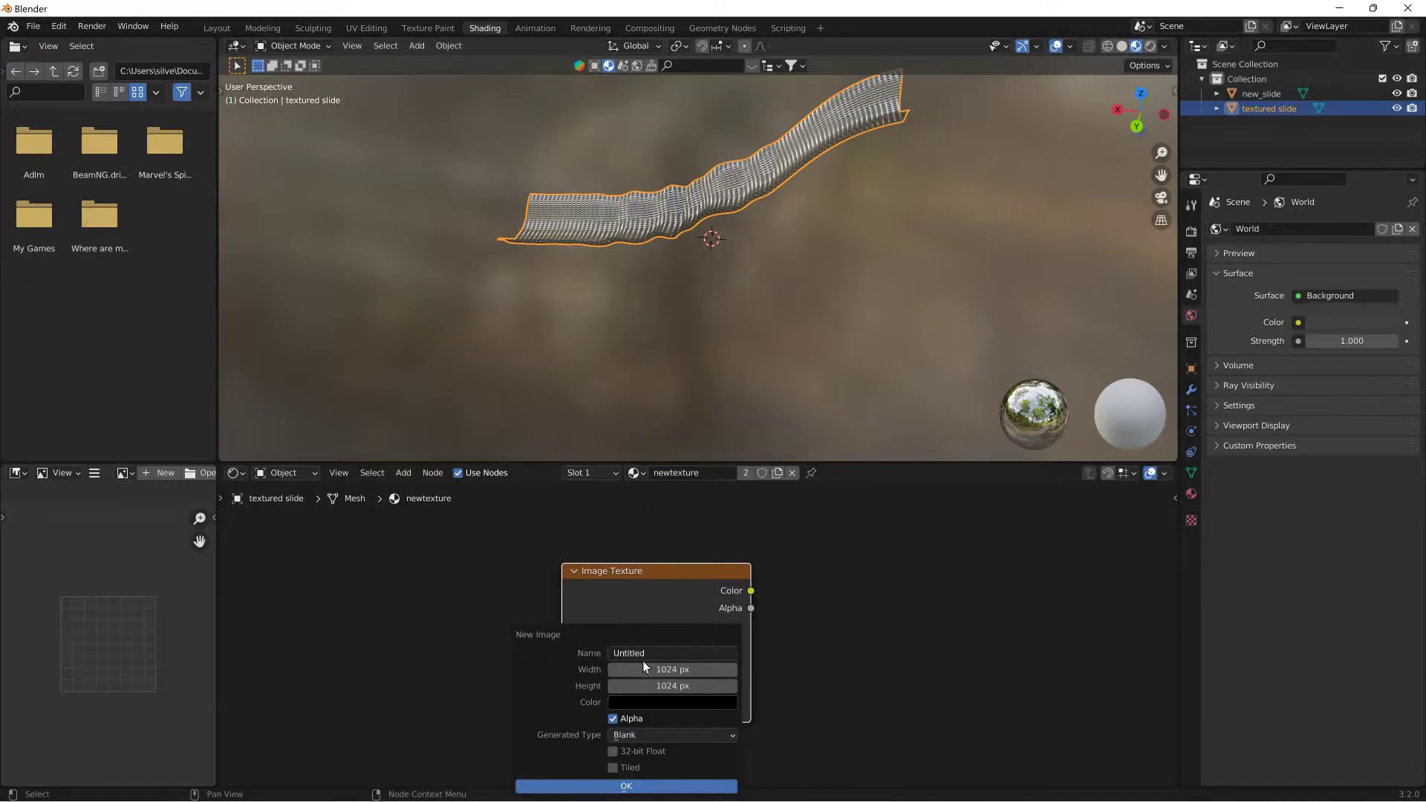
{"action": "left_click", "coordinate": [645, 667]}
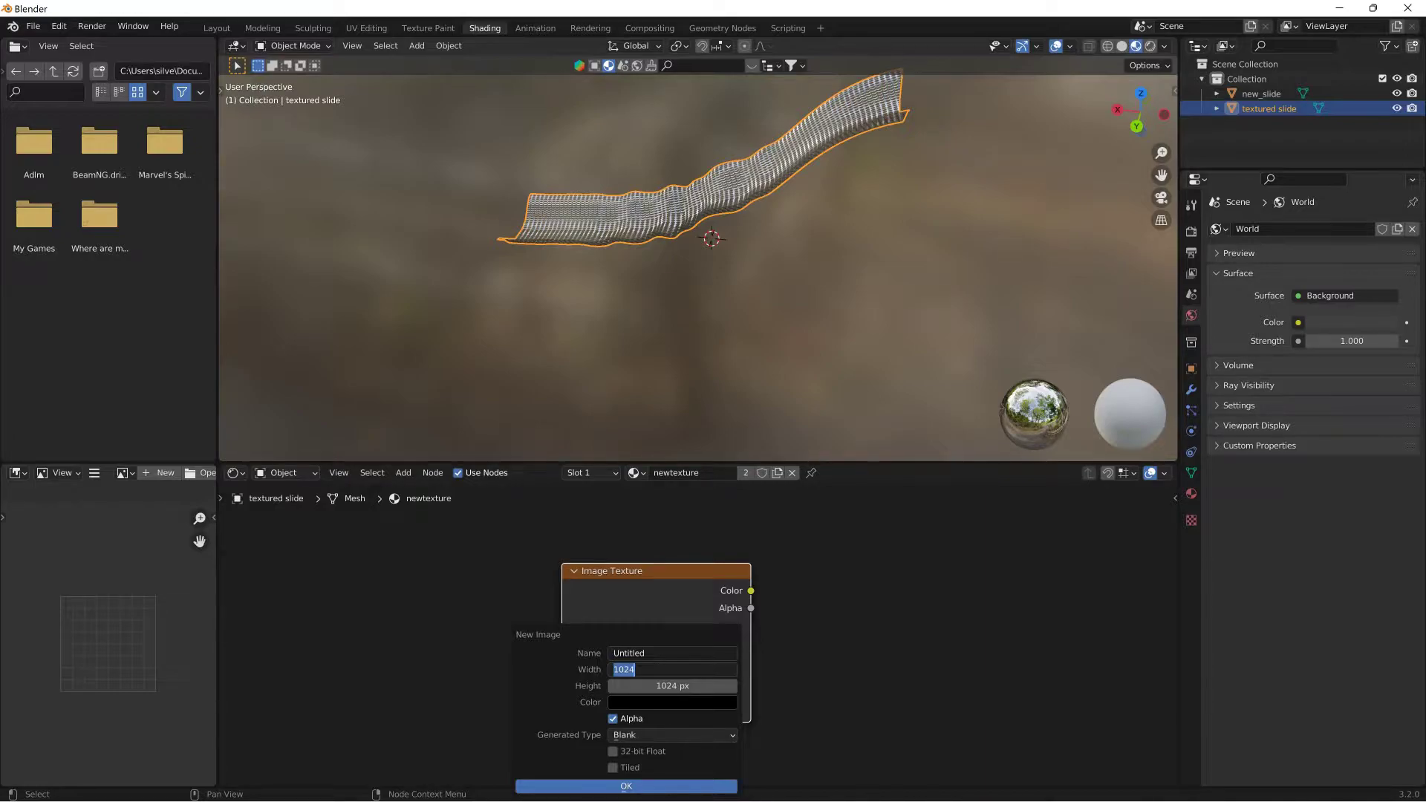
{"action": "type", "text": "512"}
{"action": "key", "text": "BackSpace"}
{"action": "key", "text": "BackSpace"}
{"action": "key", "text": "BackSpace"}
{"action": "type", "text": "256"}
{"action": "key", "text": "Tab"}
{"action": "type", "text": "1024"}
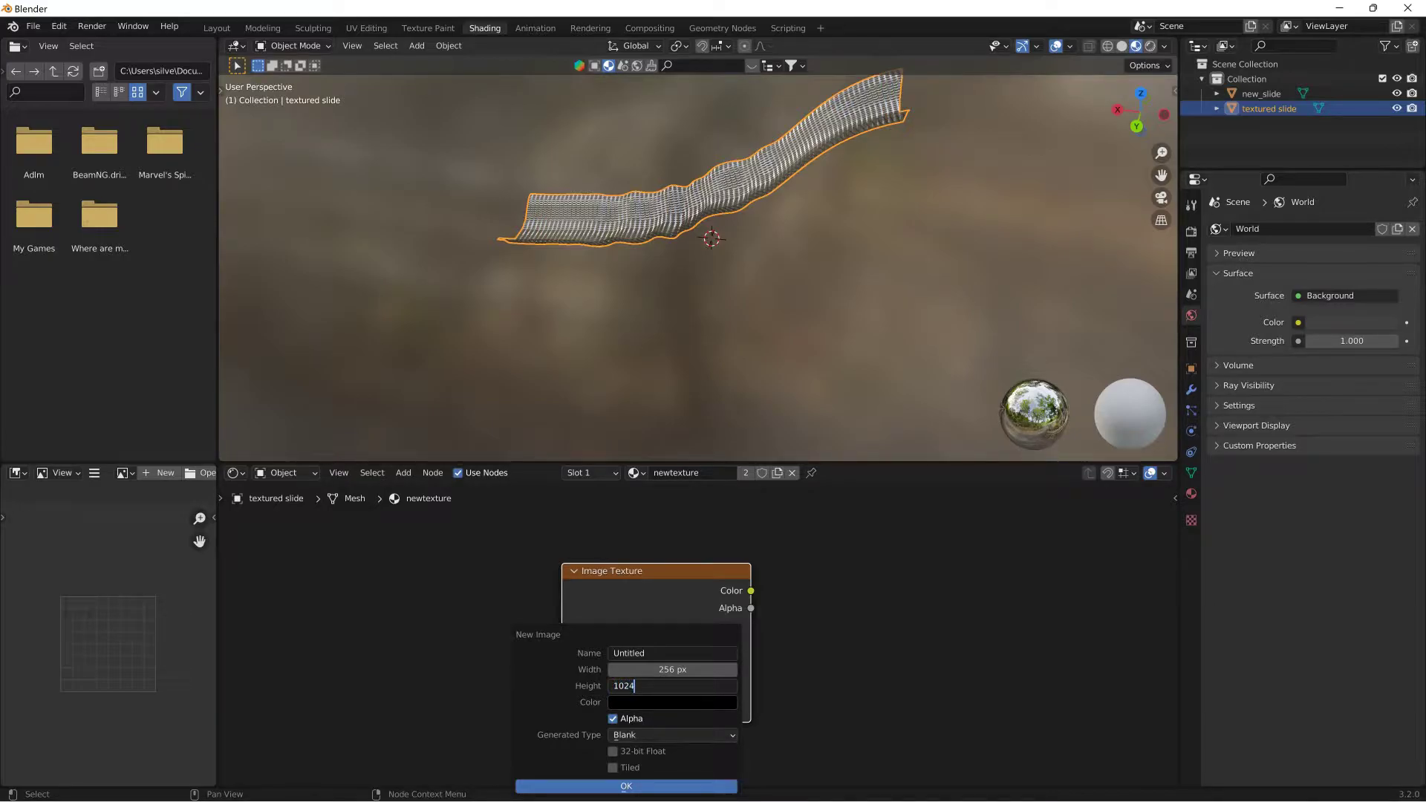
{"action": "key", "text": "Return"}
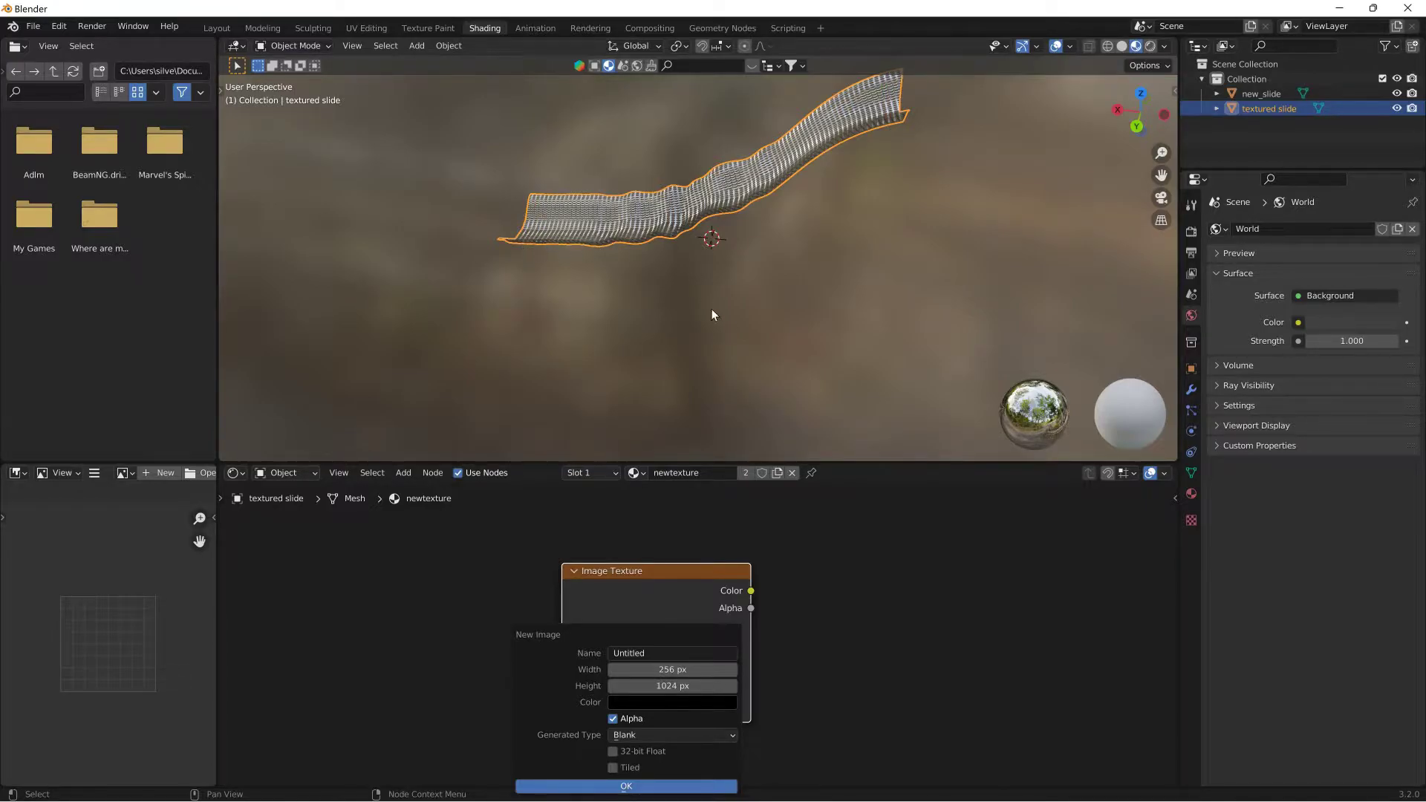
{"action": "middle_click_drag", "start_coordinate": [854, 316], "coordinate": [788, 342]}
Step: Create a new blank image, 256 px wide and 1024 px high with alpha, in the Image Texture node
{"action": "left_click", "coordinate": [635, 632]}
{"action": "left_click", "coordinate": [681, 670]}
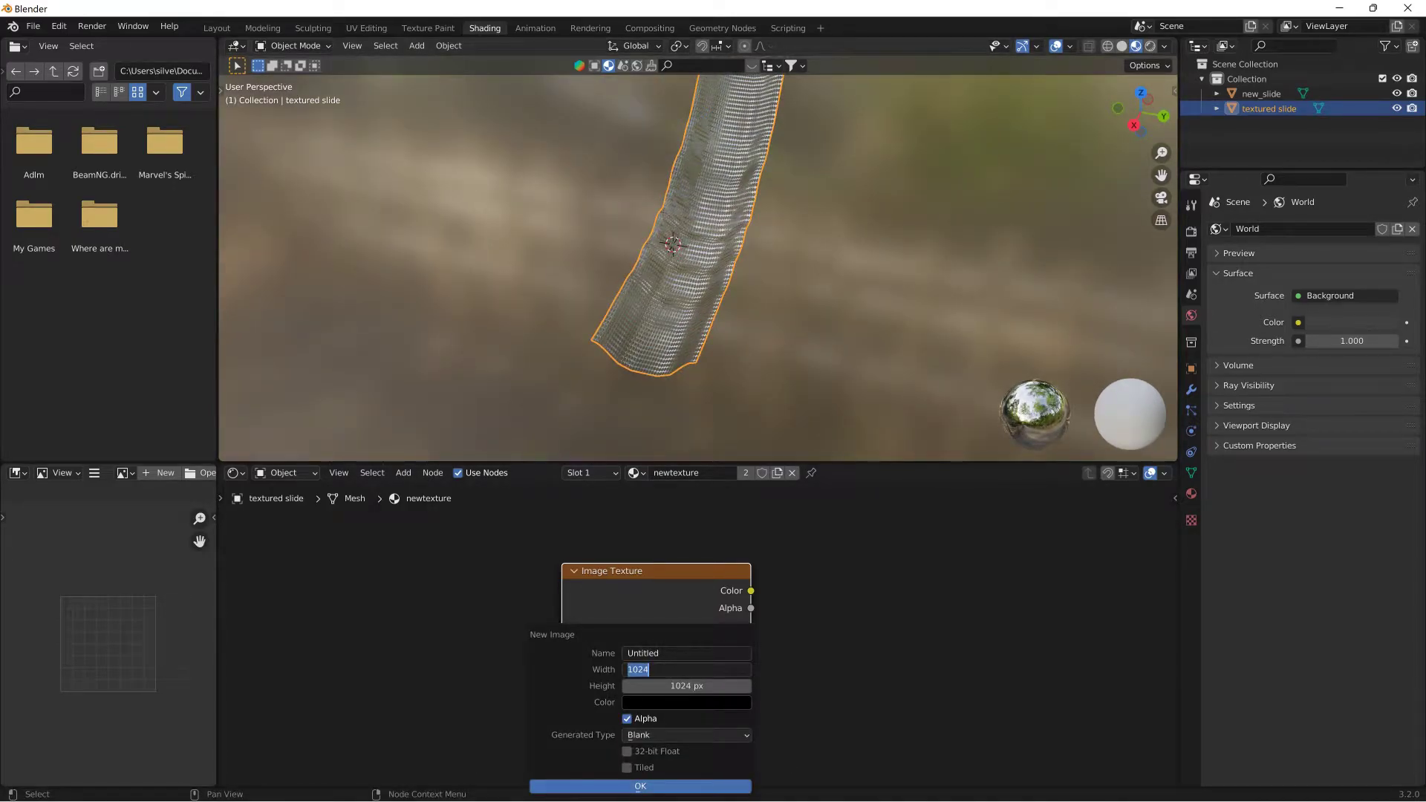
{"action": "type", "text": "128"}
{"action": "key", "text": "Tab"}
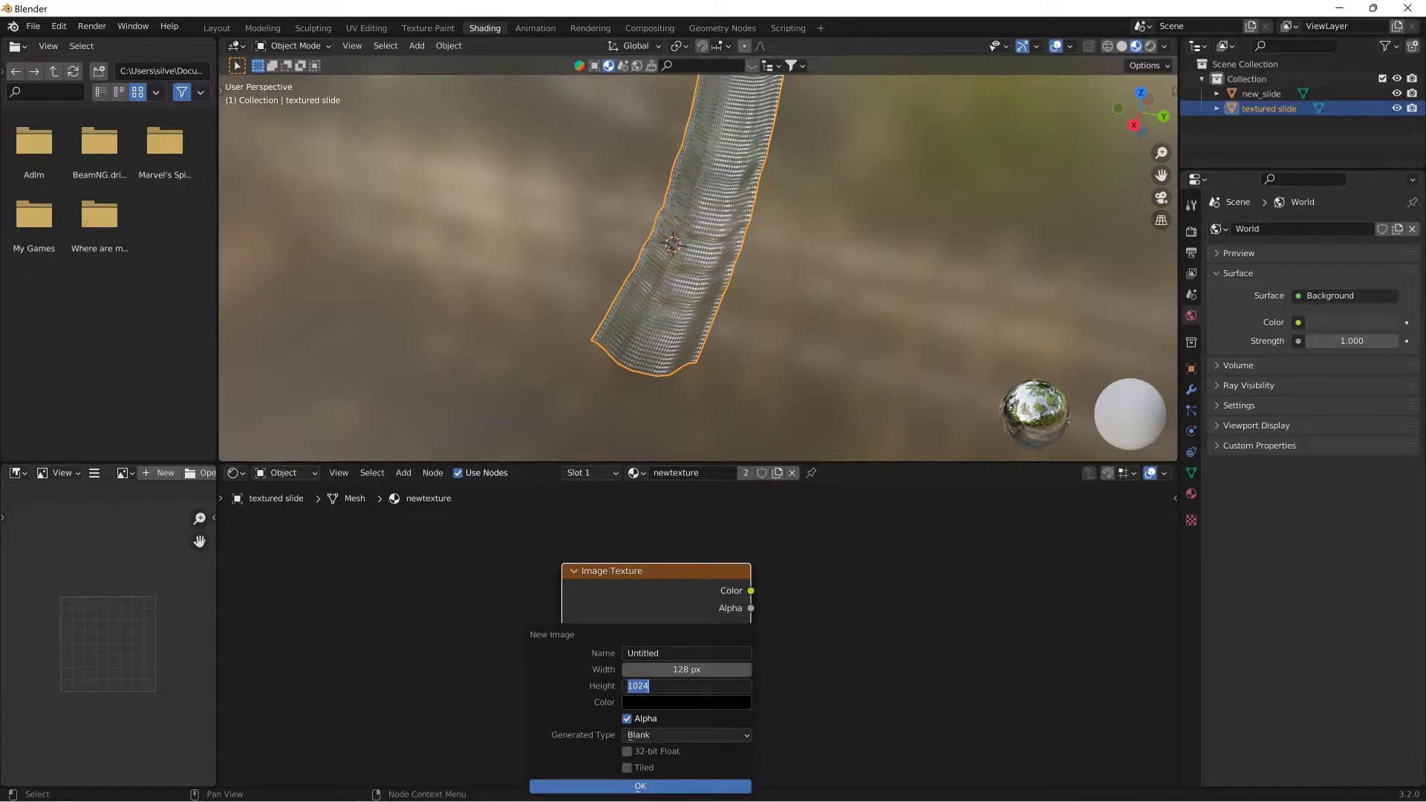
{"action": "key", "text": "shift+Tab"}
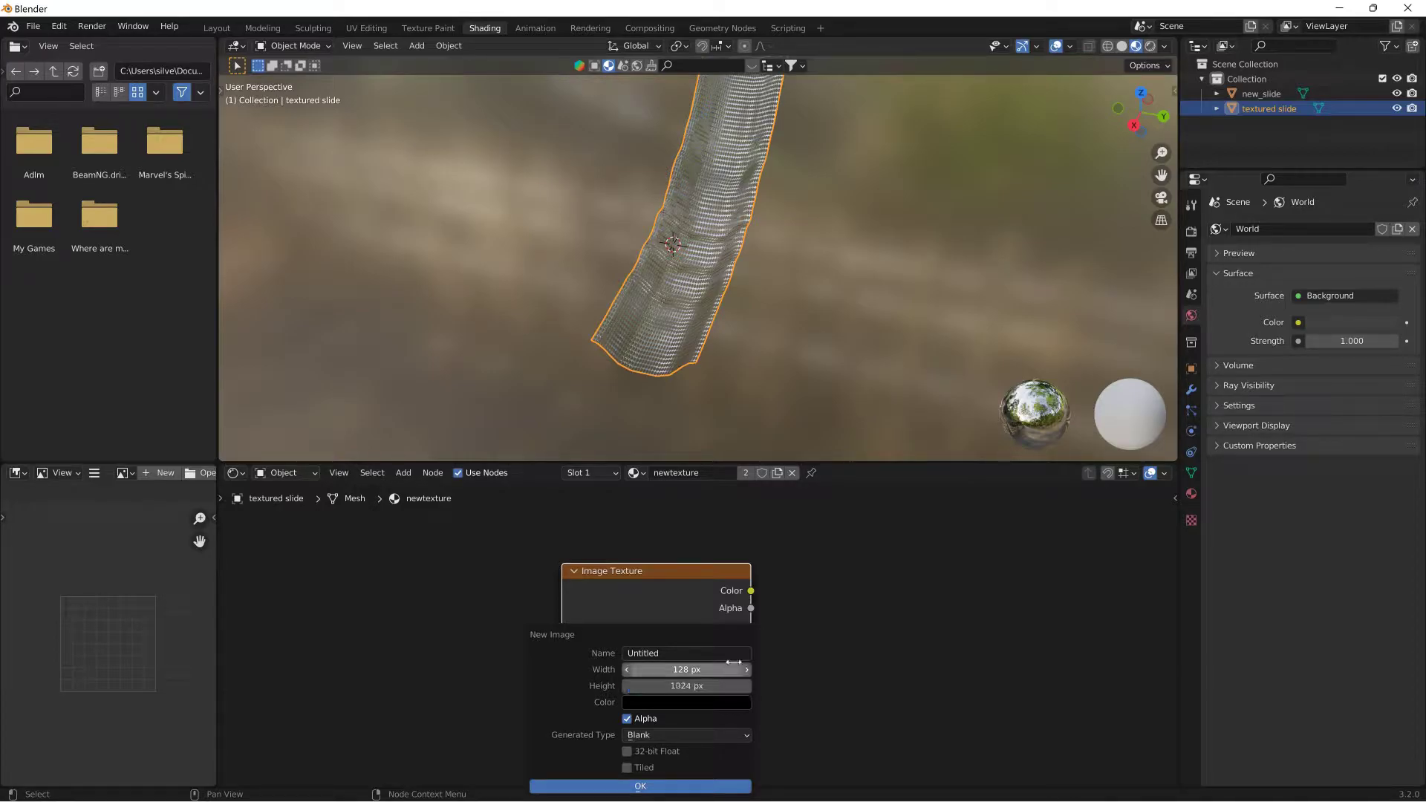
{"action": "type", "text": "256"}
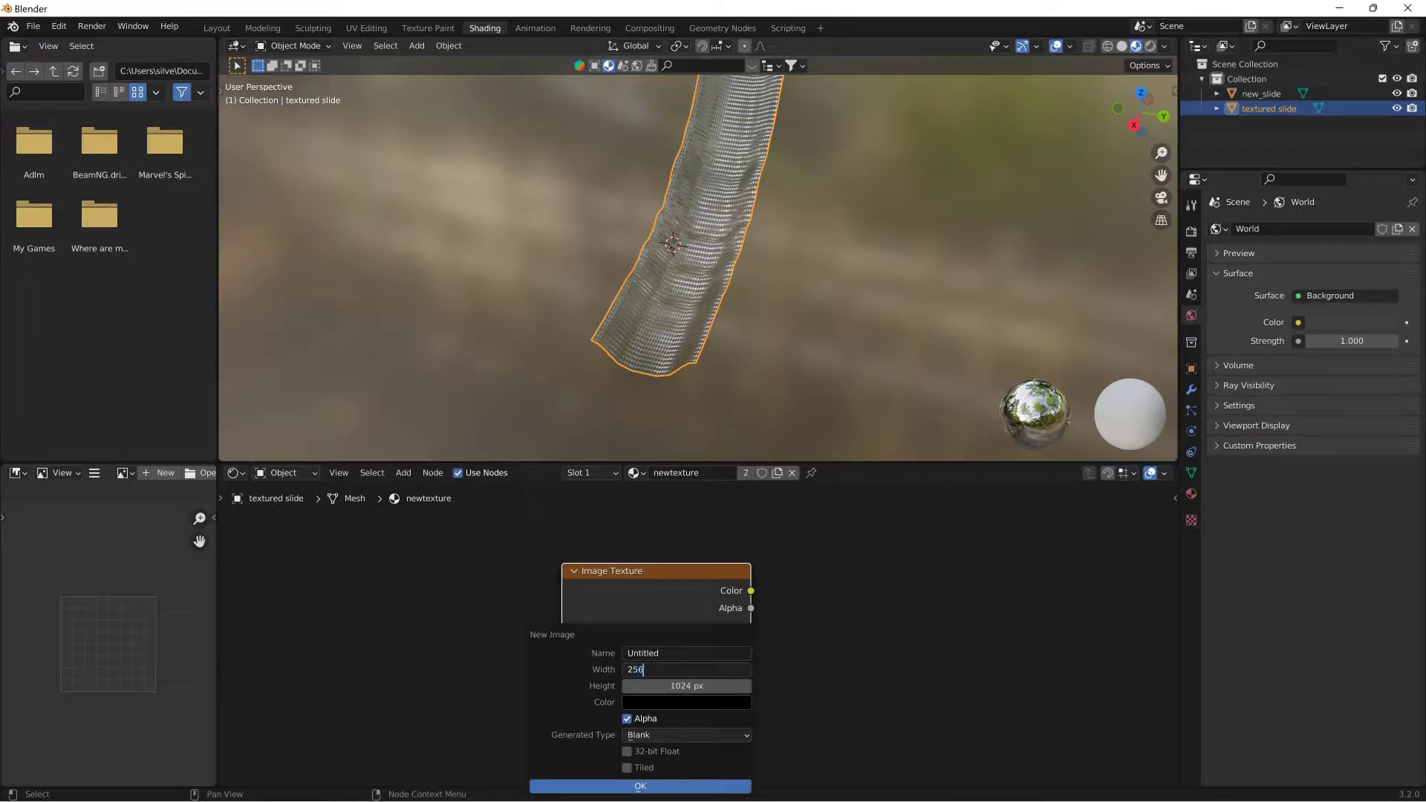
{"action": "key", "text": "Tab"}
{"action": "key", "text": "Return"}
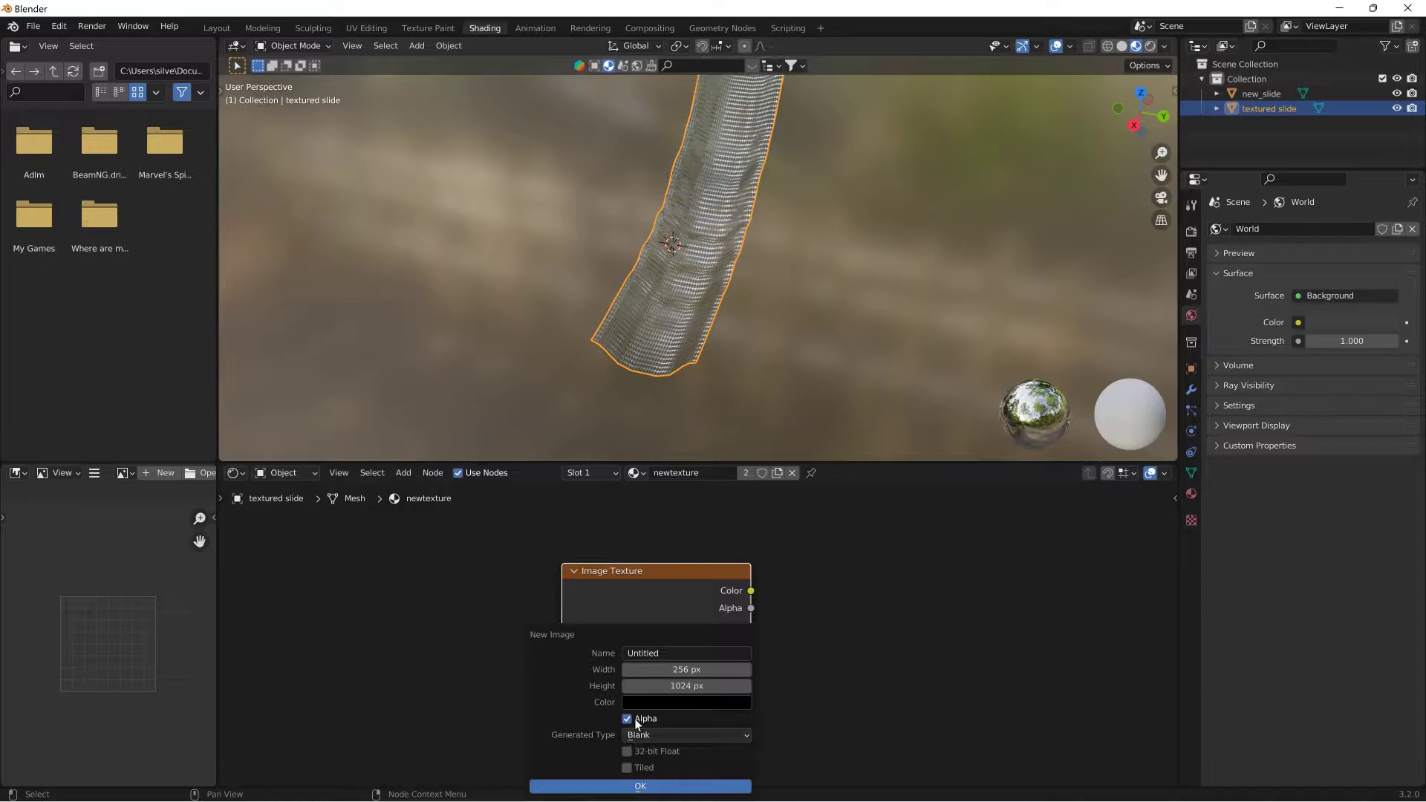
{"action": "left_click", "coordinate": [624, 787]}
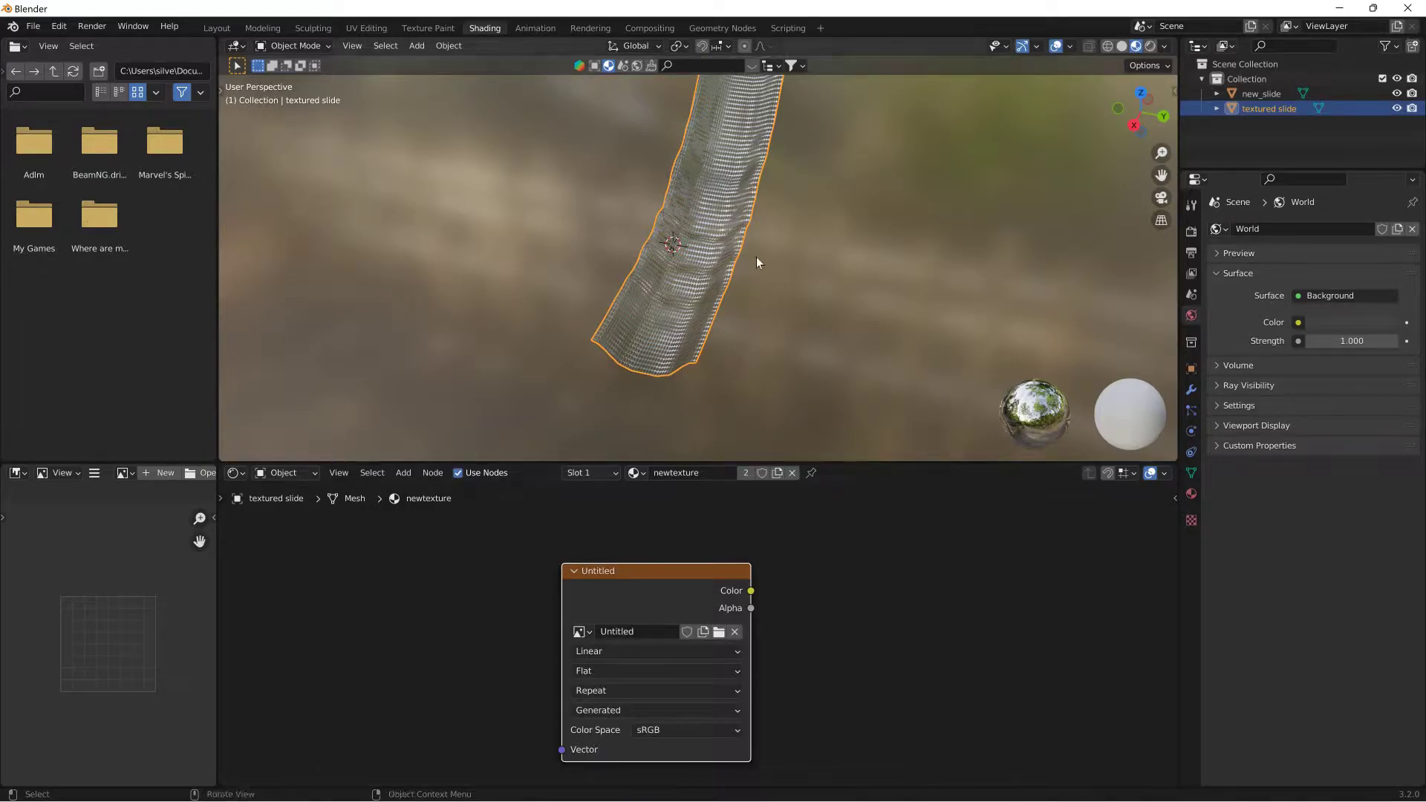
Step: Bake the textured slide's material to the new image with the Combined bake type and examine the baked pattern up close
{"action": "left_click", "coordinate": [1192, 231]}
{"action": "left_click", "coordinate": [1215, 694]}
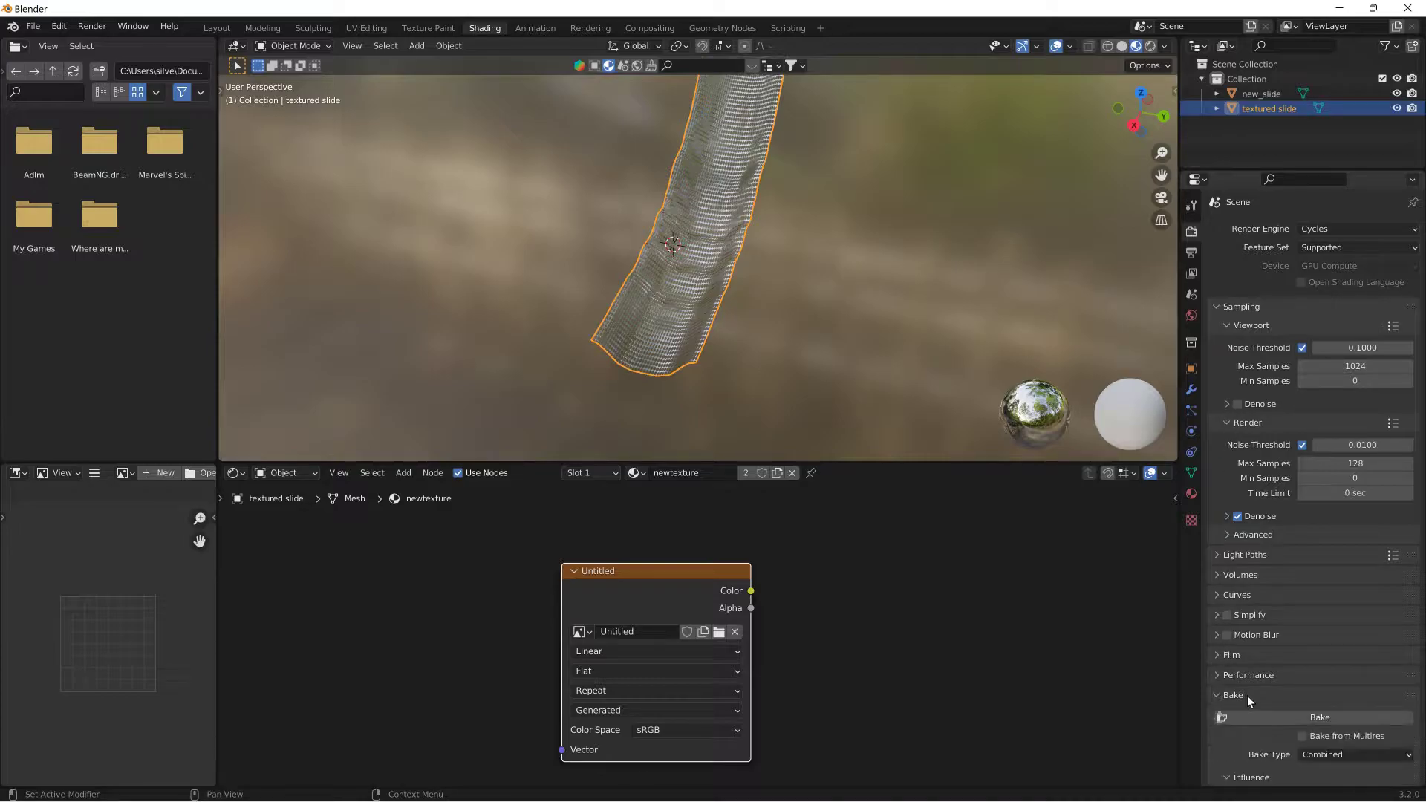
{"action": "left_click", "coordinate": [1314, 717]}
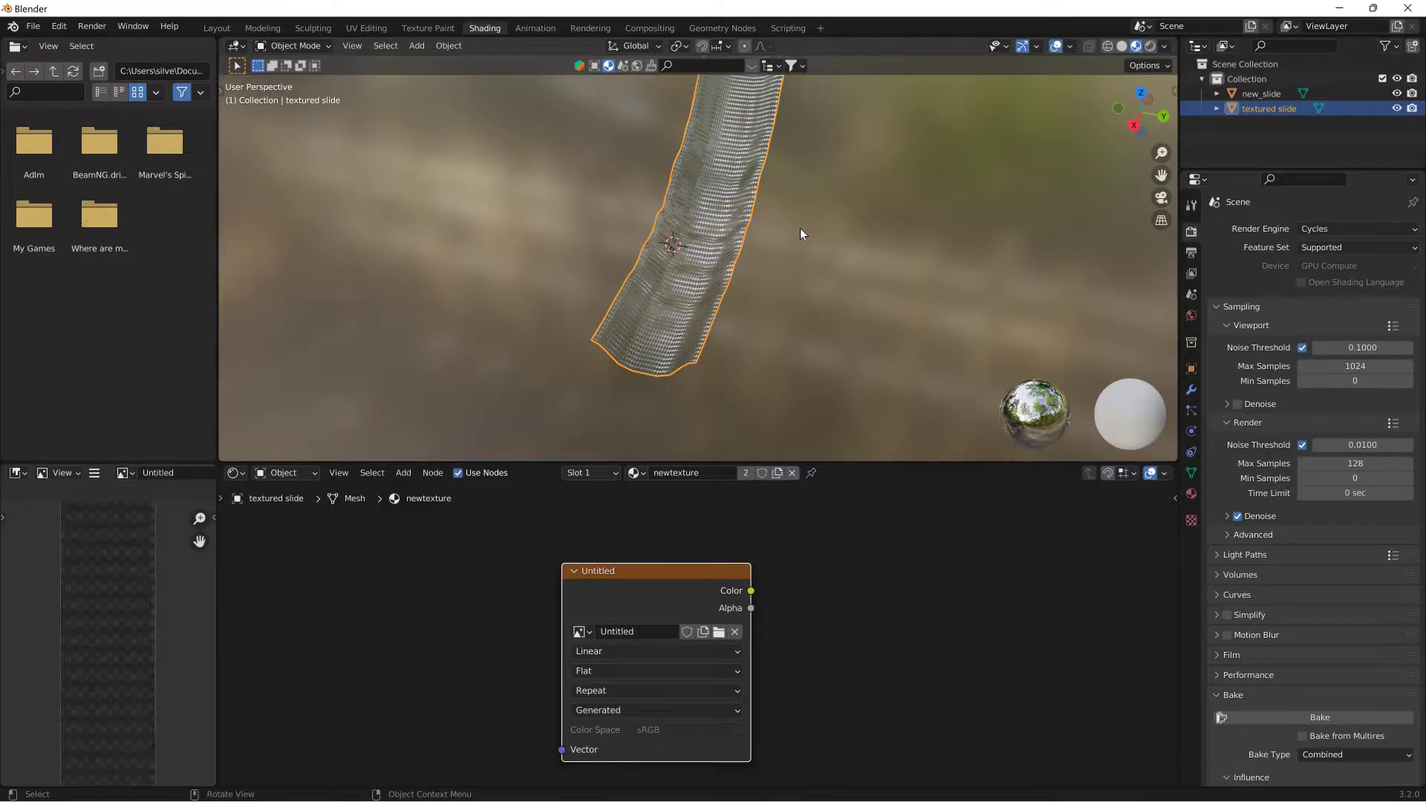
{"action": "scroll", "coordinate": [83, 619], "scroll_direction": "up", "scroll_amount": 5}
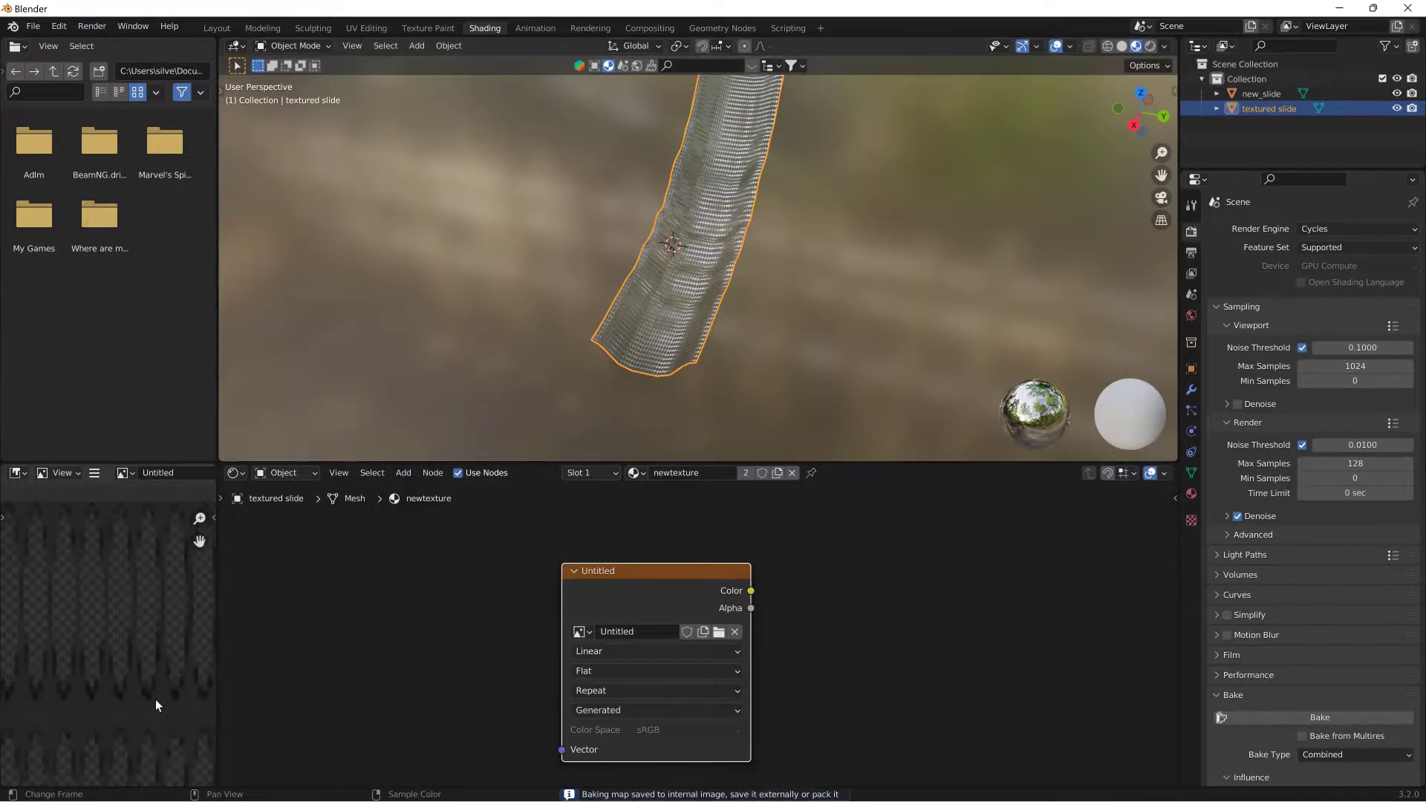
{"action": "scroll", "coordinate": [155, 697], "scroll_direction": "down", "scroll_amount": 6}
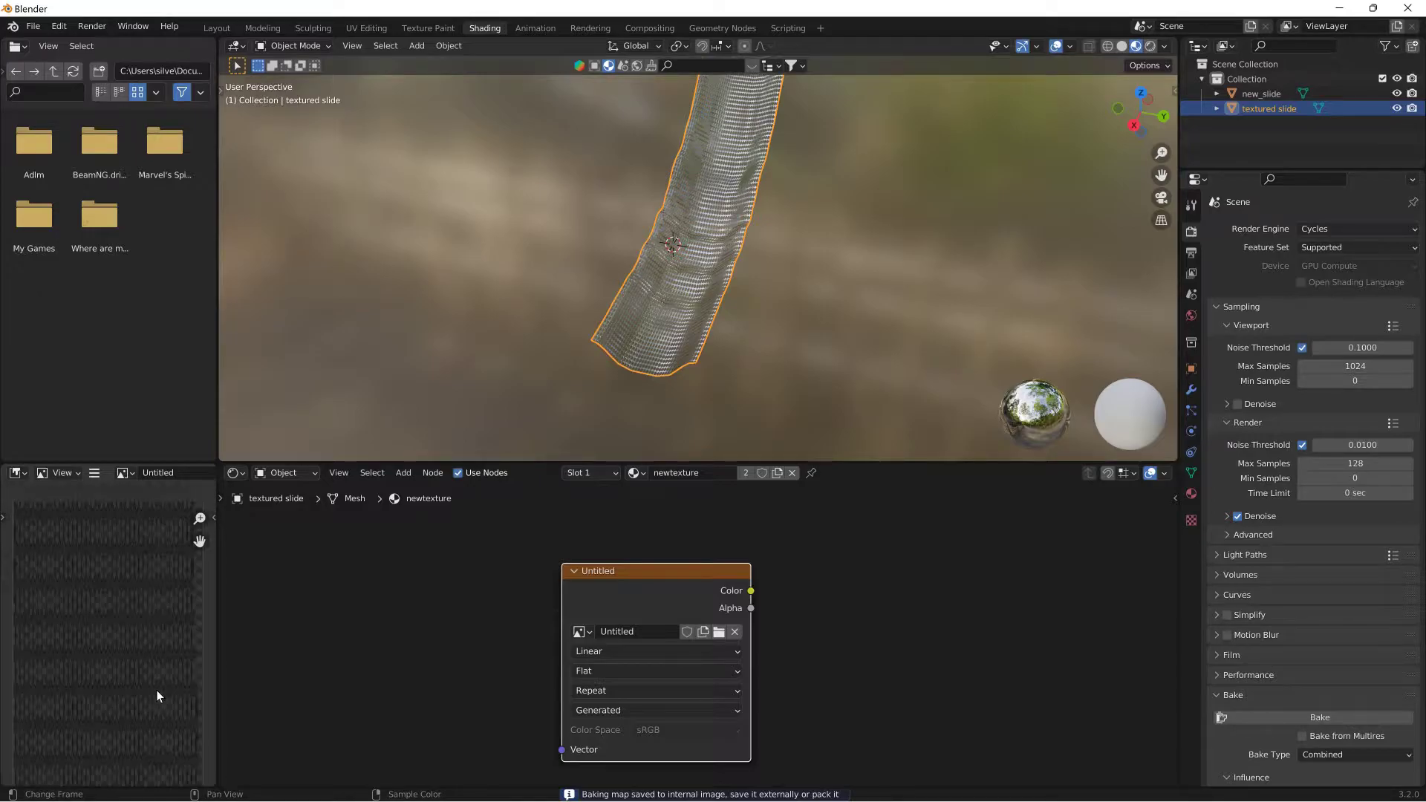
{"action": "scroll", "coordinate": [156, 689], "scroll_direction": "up", "scroll_amount": 5}
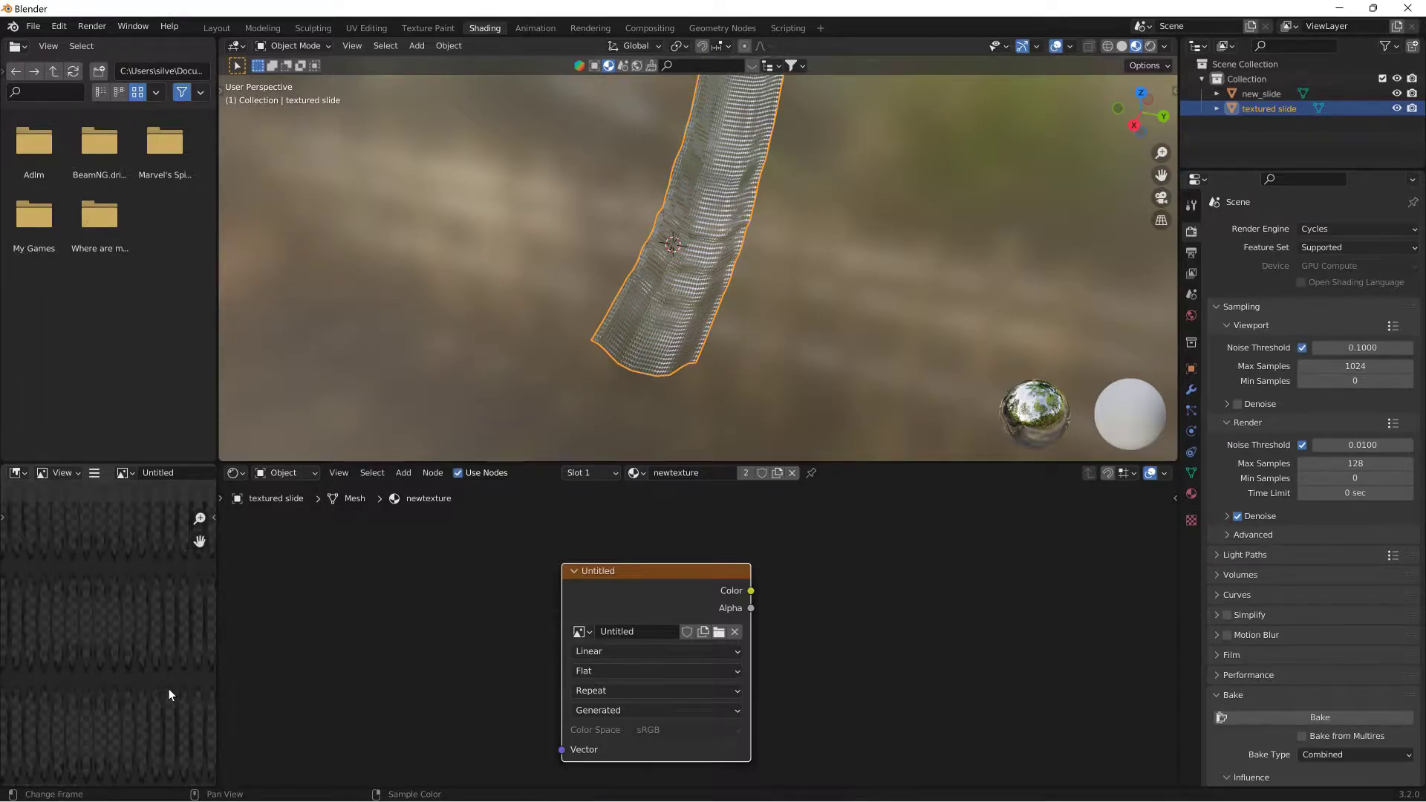
{"action": "scroll", "coordinate": [1314, 702], "scroll_direction": "down", "scroll_amount": 5}
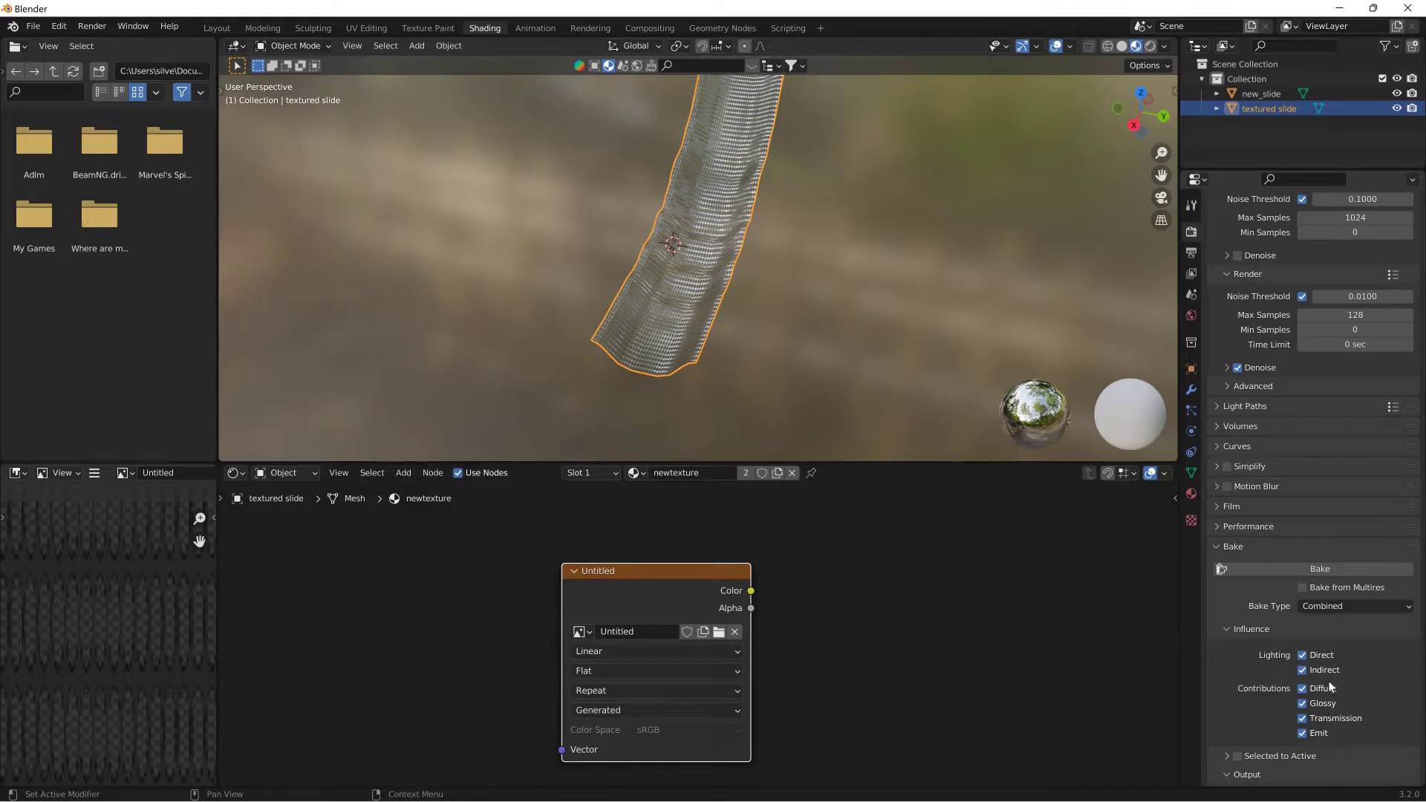
Step: Switch the 3D viewport to Rendered shading and examine the slide's surface up close
{"action": "left_click", "coordinate": [1151, 47]}
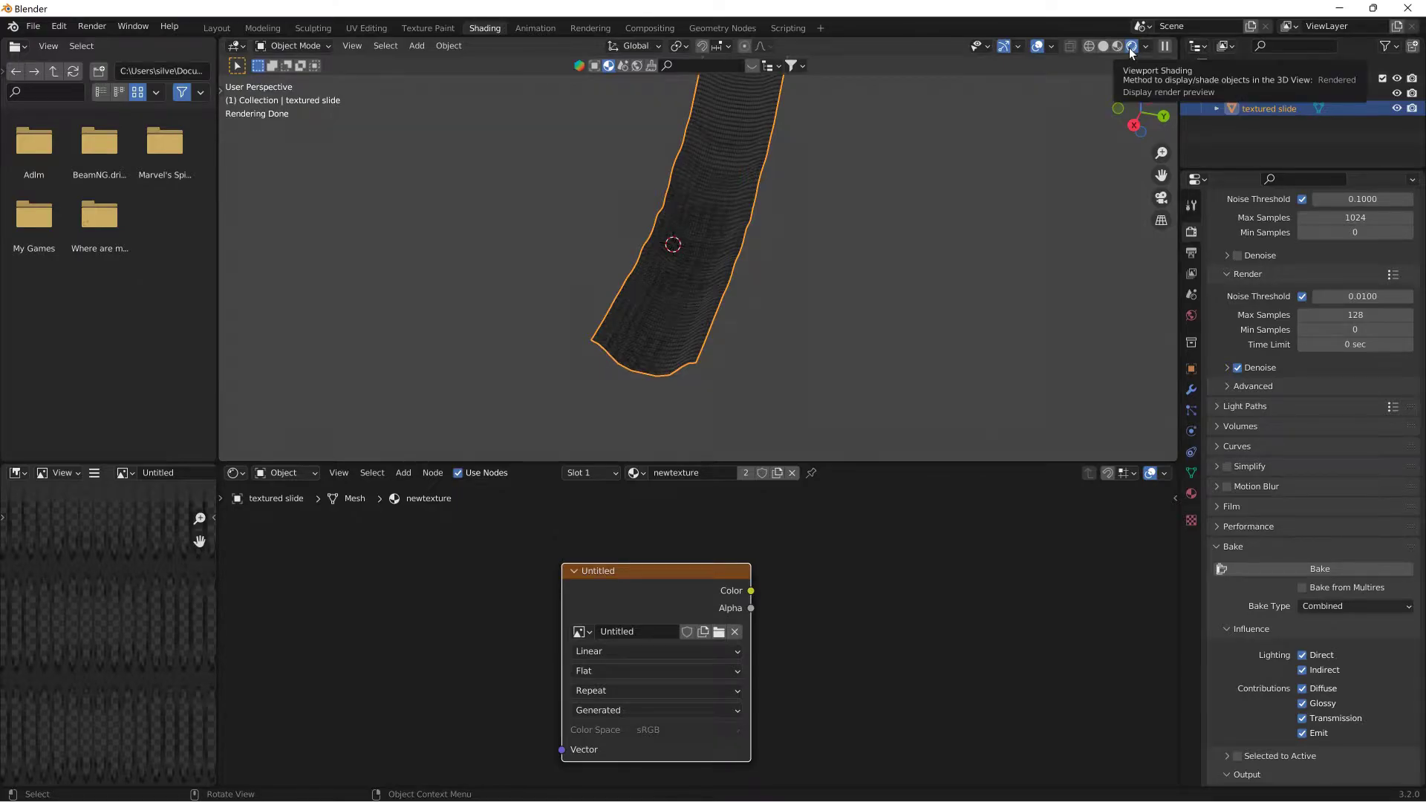
{"action": "middle_click_drag", "start_coordinate": [852, 210], "coordinate": [860, 305]}
{"action": "scroll", "coordinate": [860, 302], "scroll_direction": "up", "scroll_amount": 6}
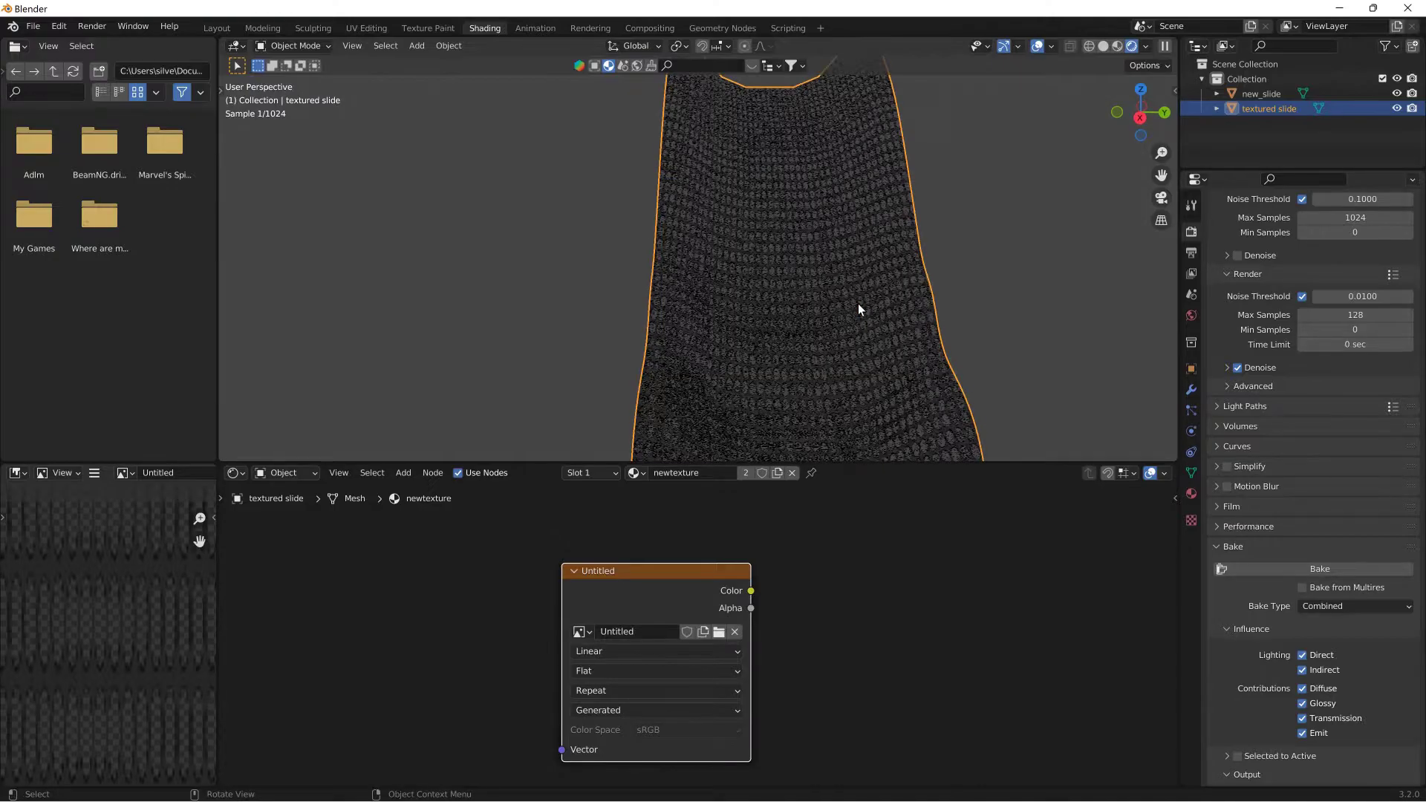
{"action": "scroll", "coordinate": [979, 285], "scroll_direction": "down", "scroll_amount": 2}
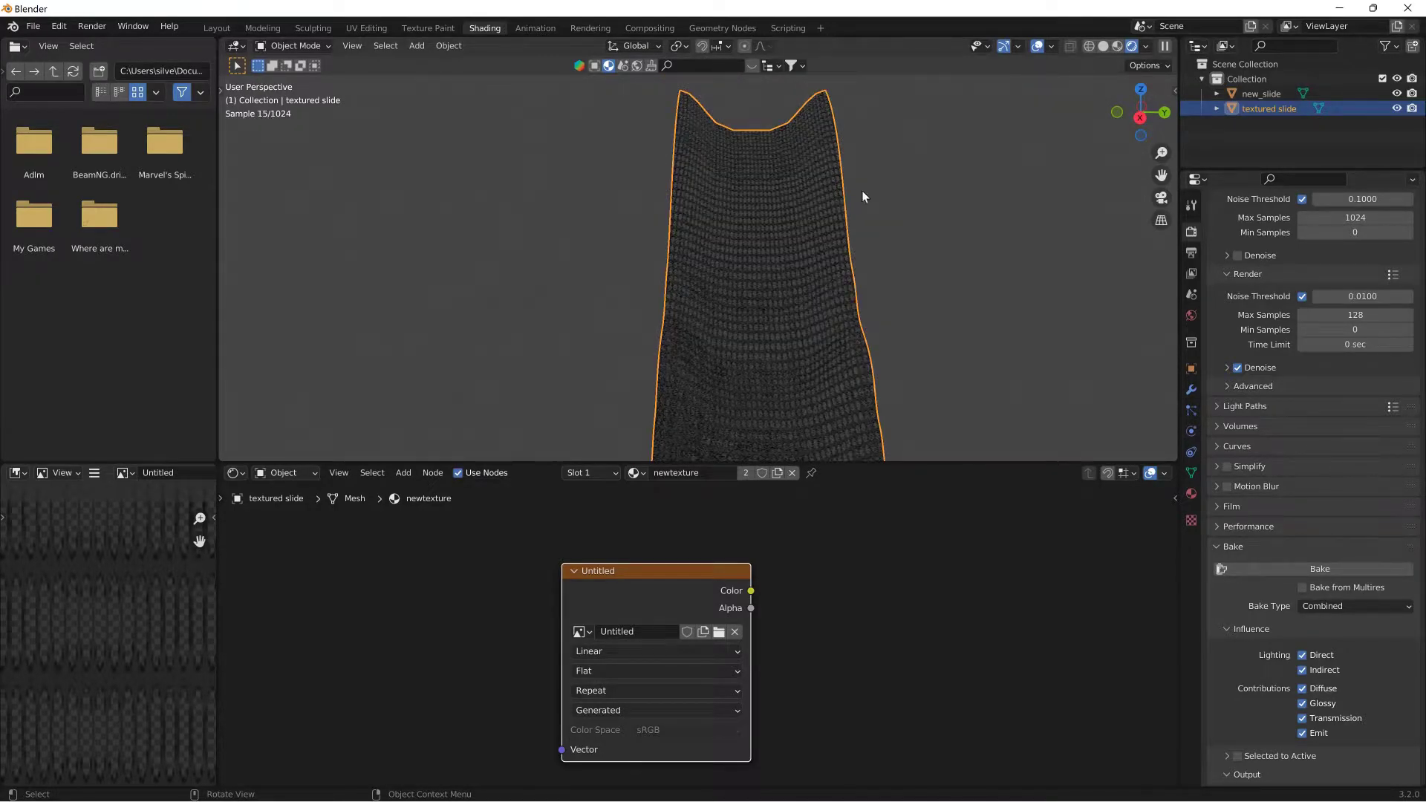
Step: Show the BlenderKit HDR assets in the 3D viewport's asset bar
{"action": "left_click", "coordinate": [633, 67]}
{"action": "left_click", "coordinate": [751, 65]}
{"action": "mouse_move", "coordinate": [782, 104]}
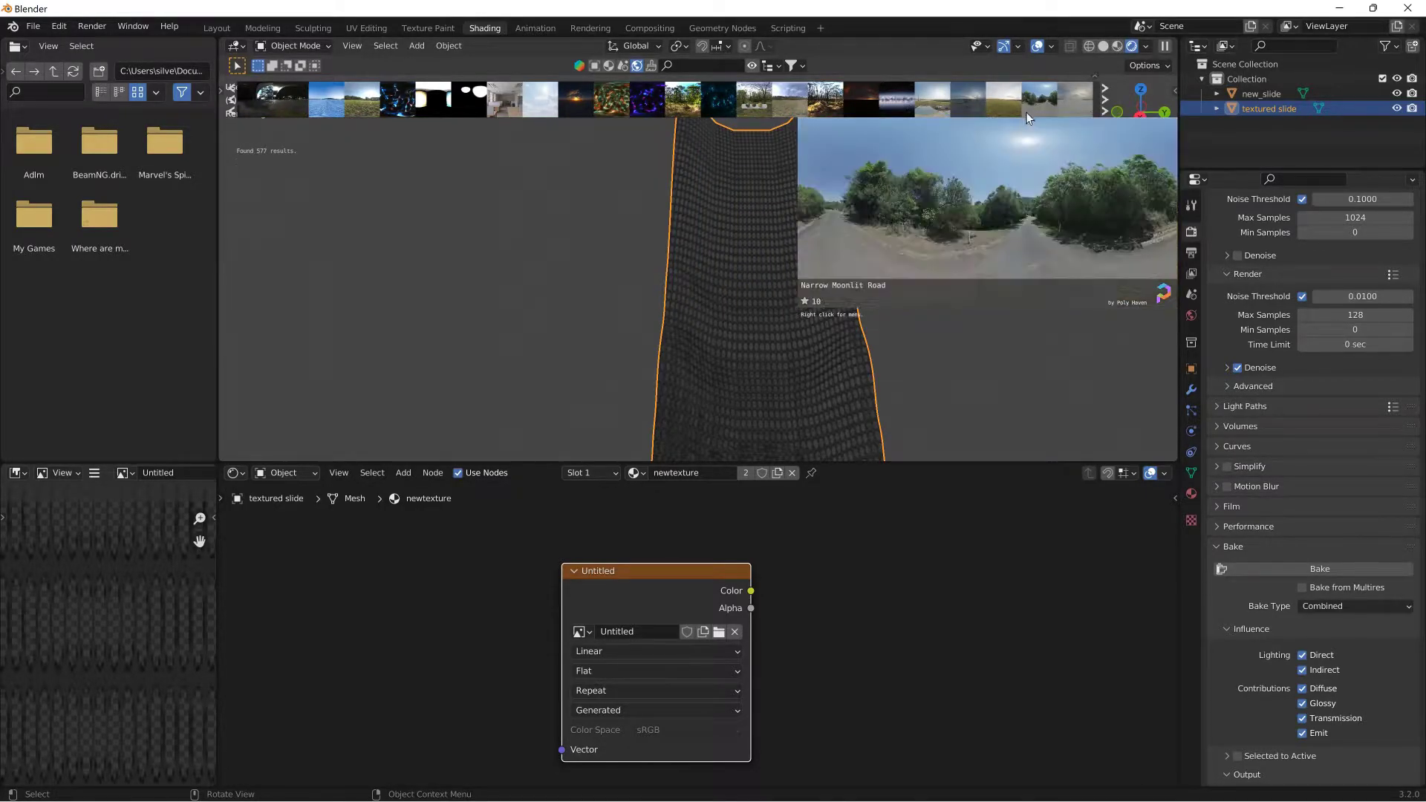
Step: Find the River Rocks HDR among the BlenderKit assets and download it at 512 resolution as the world lighting
{"action": "left_click", "coordinate": [1104, 104]}
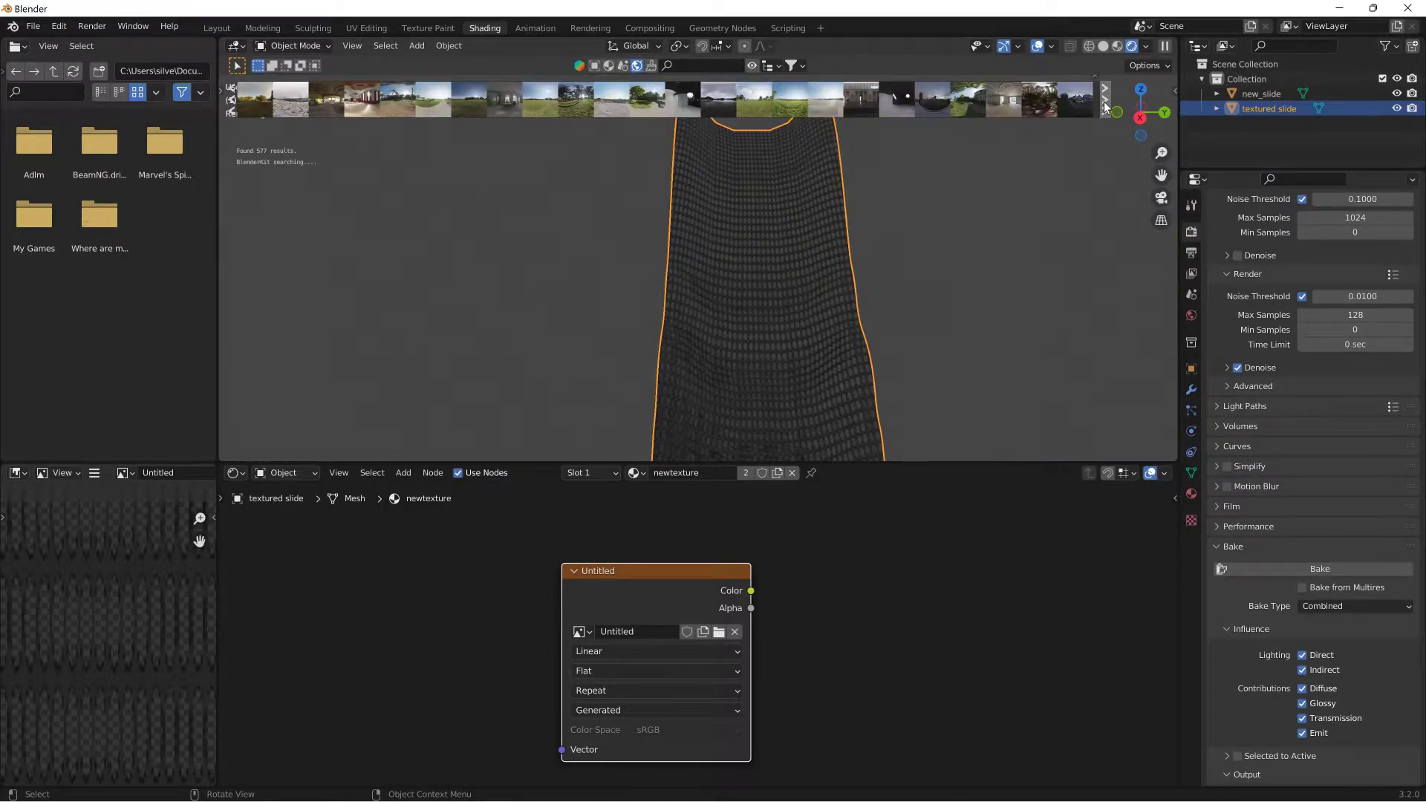
{"action": "left_click", "coordinate": [1106, 106]}
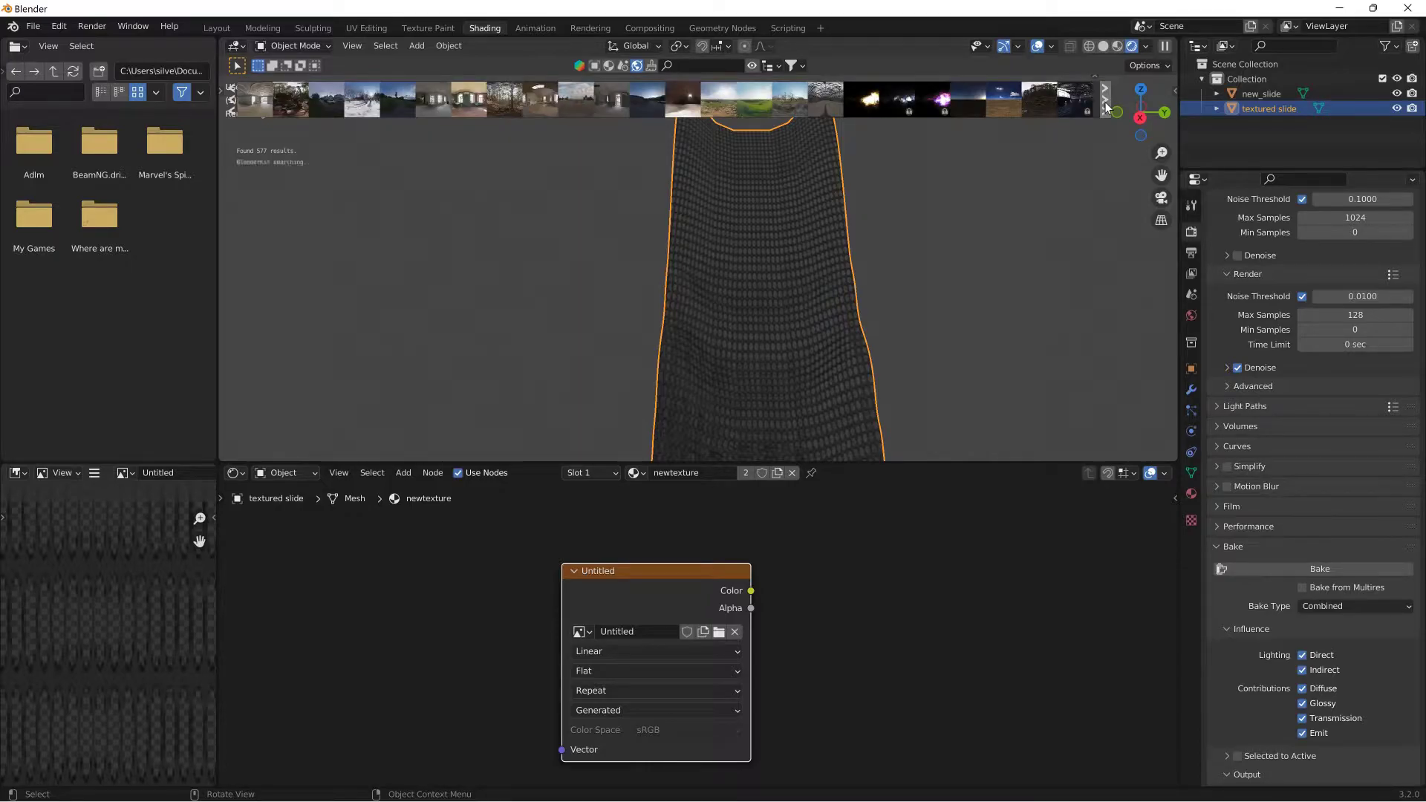
{"action": "left_click", "coordinate": [1107, 107]}
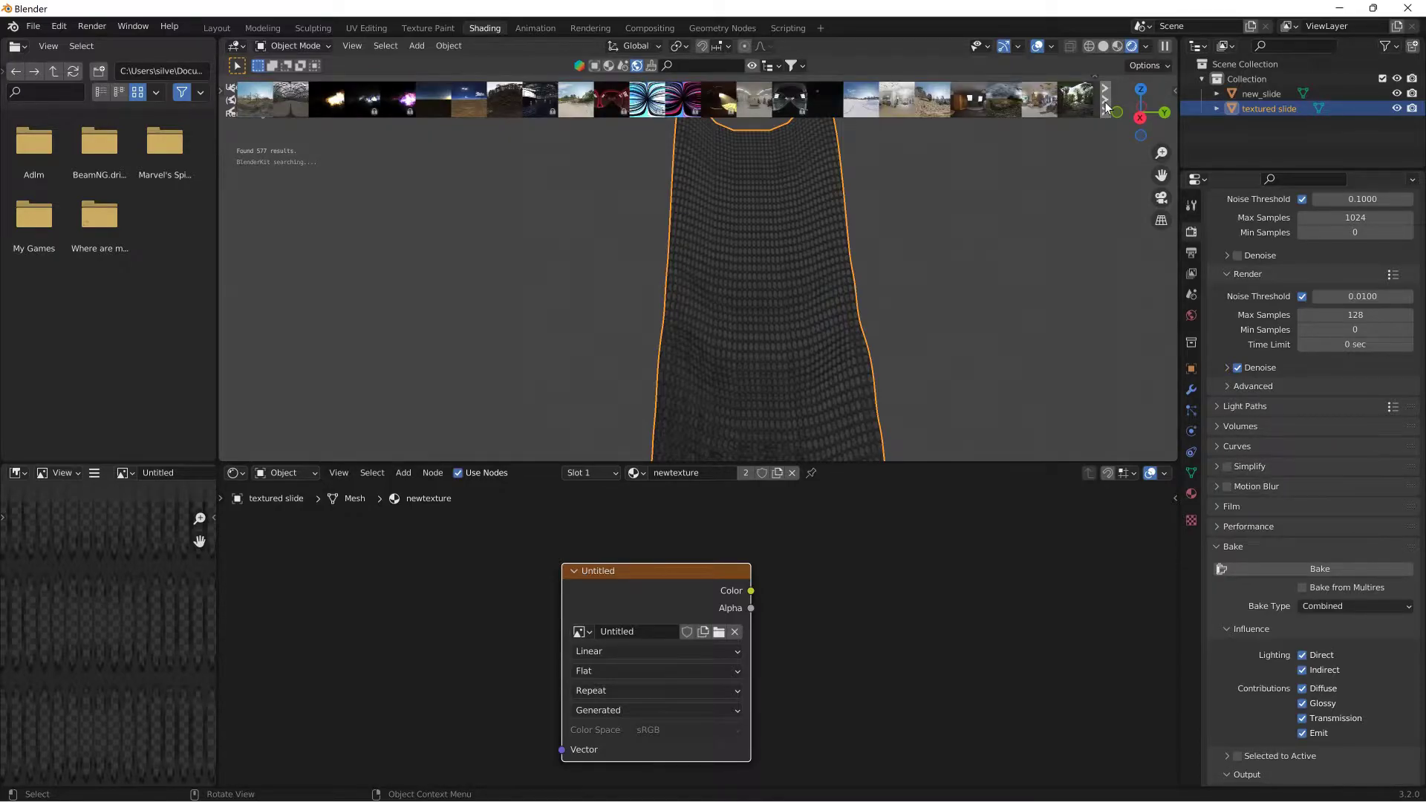
{"action": "left_click", "coordinate": [1106, 106]}
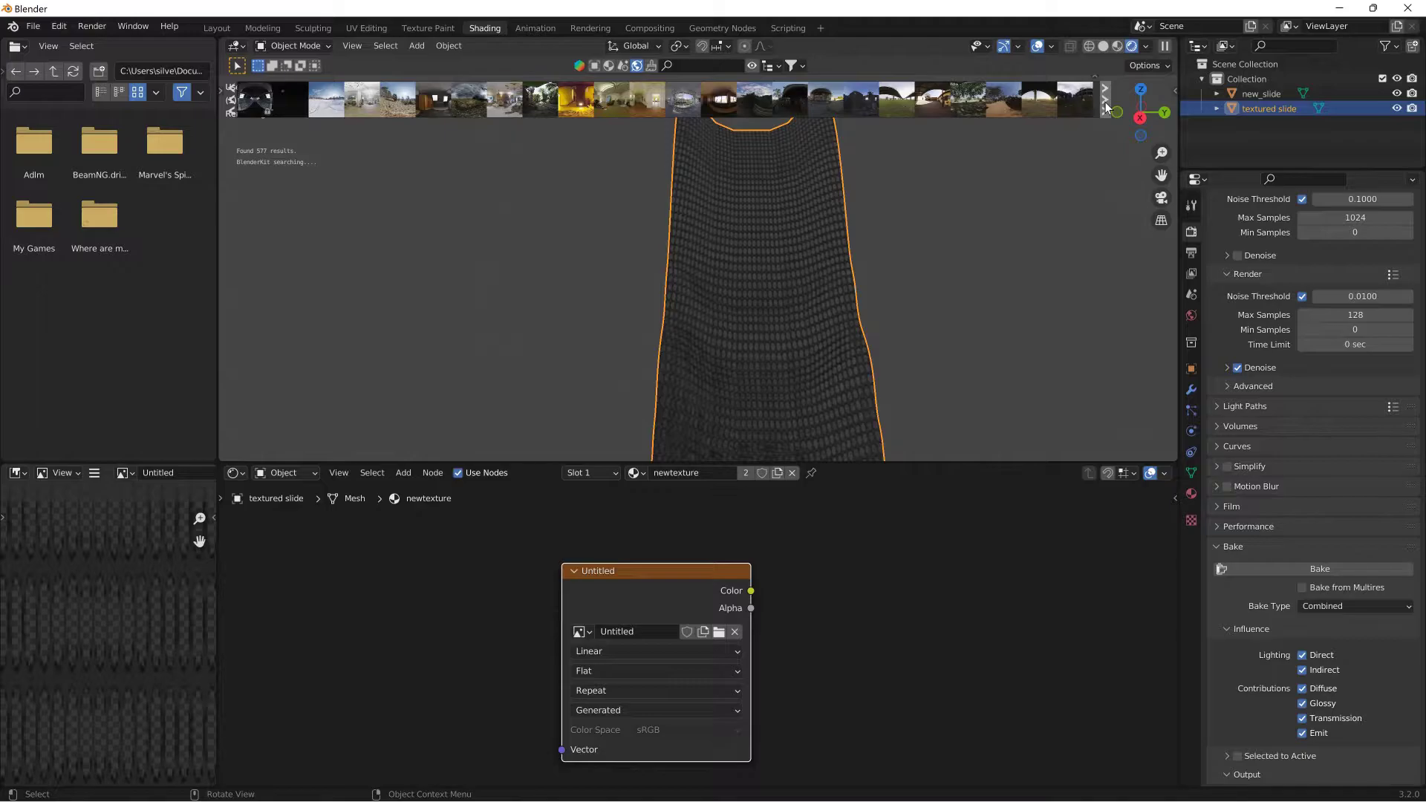
{"action": "left_click", "coordinate": [1106, 106]}
{"action": "left_click", "coordinate": [1106, 107]}
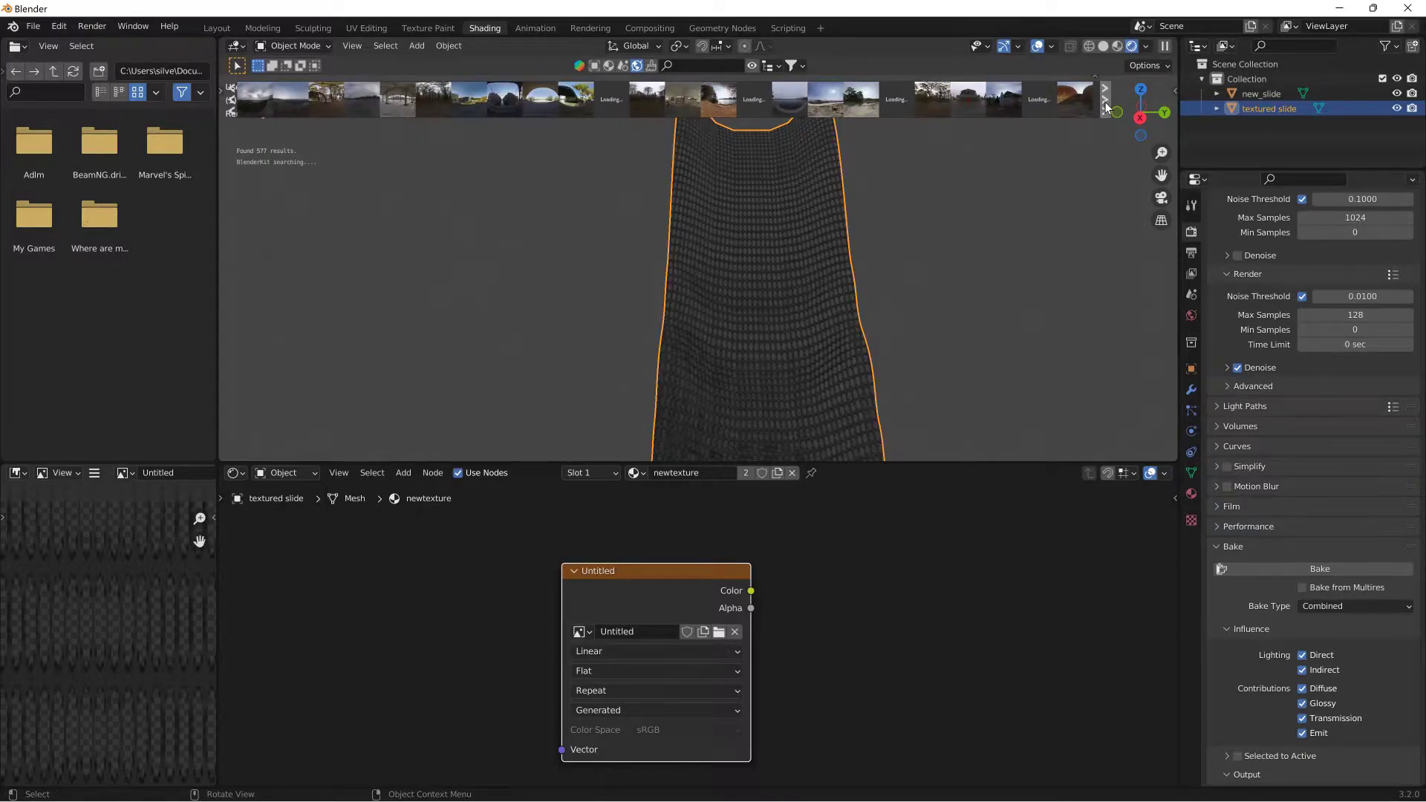
{"action": "mouse_move", "coordinate": [870, 106]}
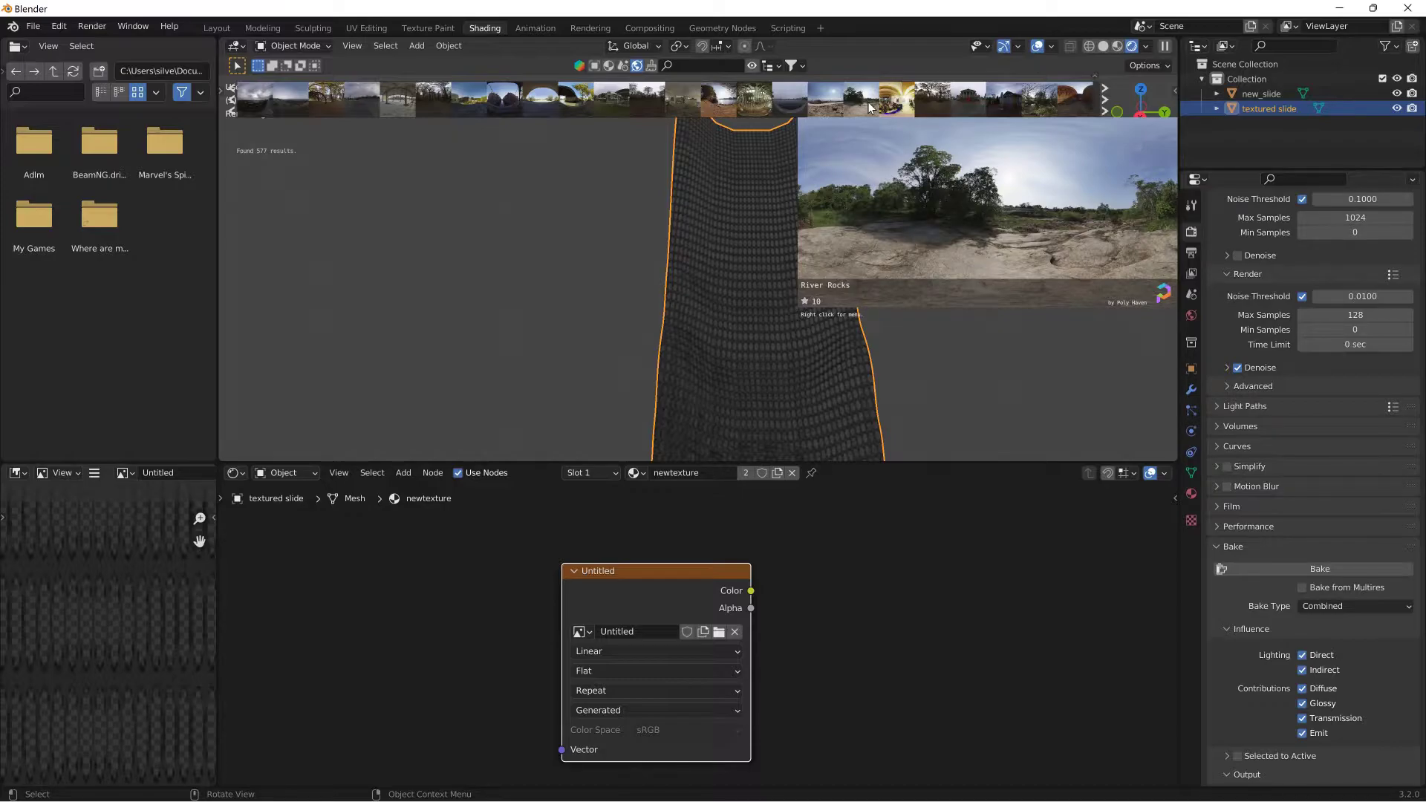
{"action": "left_click", "coordinate": [871, 107]}
{"action": "left_click", "coordinate": [786, 127]}
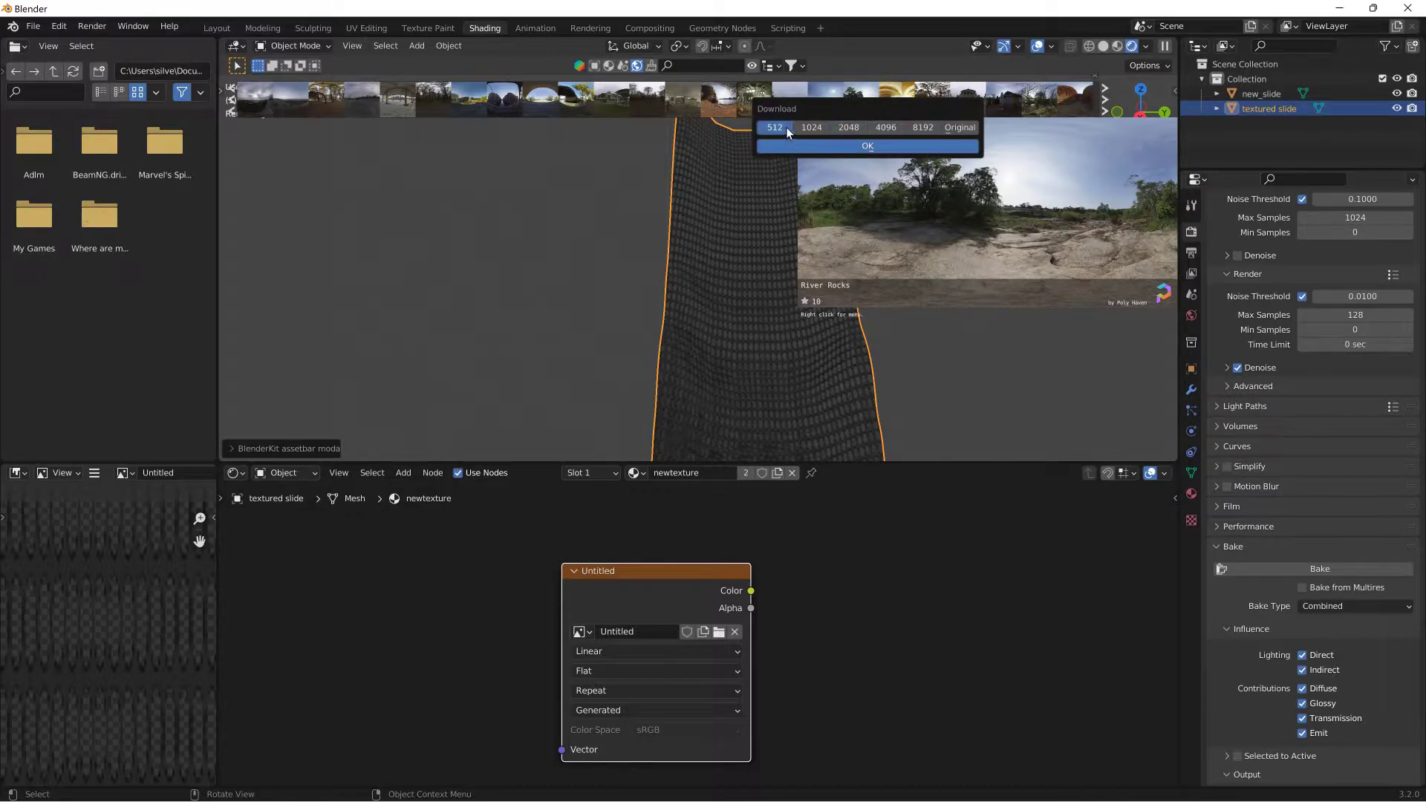
{"action": "left_click", "coordinate": [912, 146]}
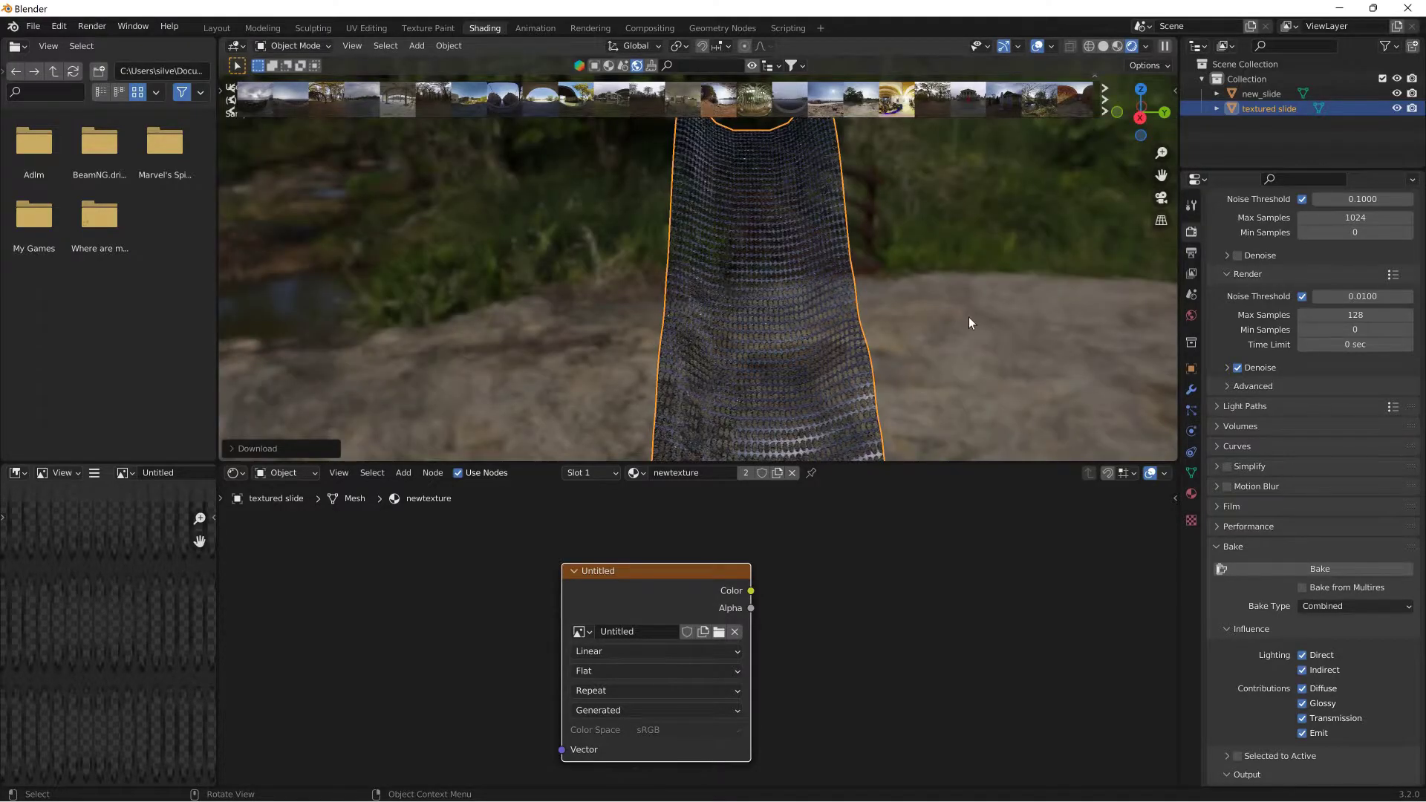
Step: Replace the world lighting with the Veld Fire HDR, downloaded at 512 resolution
{"action": "middle_click_drag", "start_coordinate": [964, 350], "coordinate": [845, 108]}
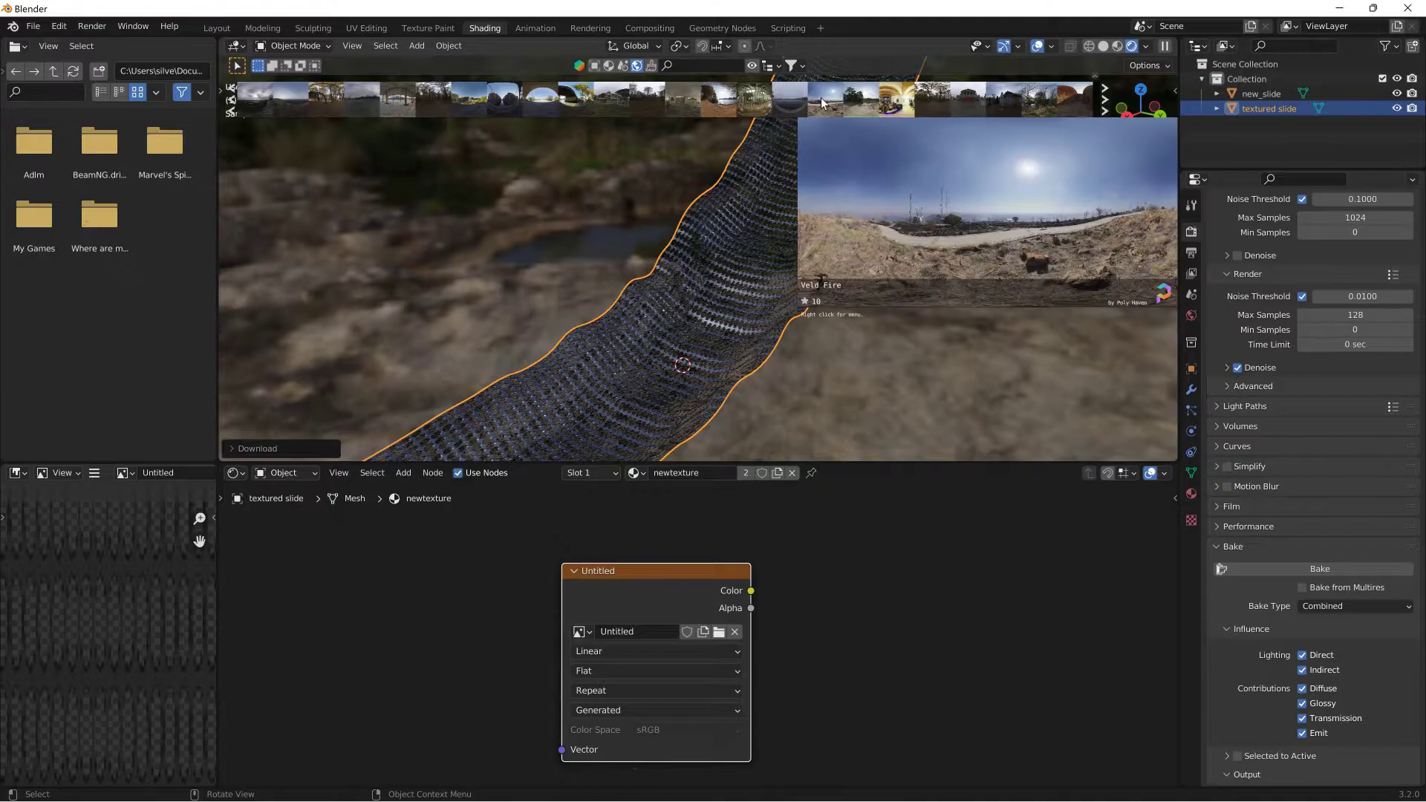
{"action": "left_click", "coordinate": [822, 103]}
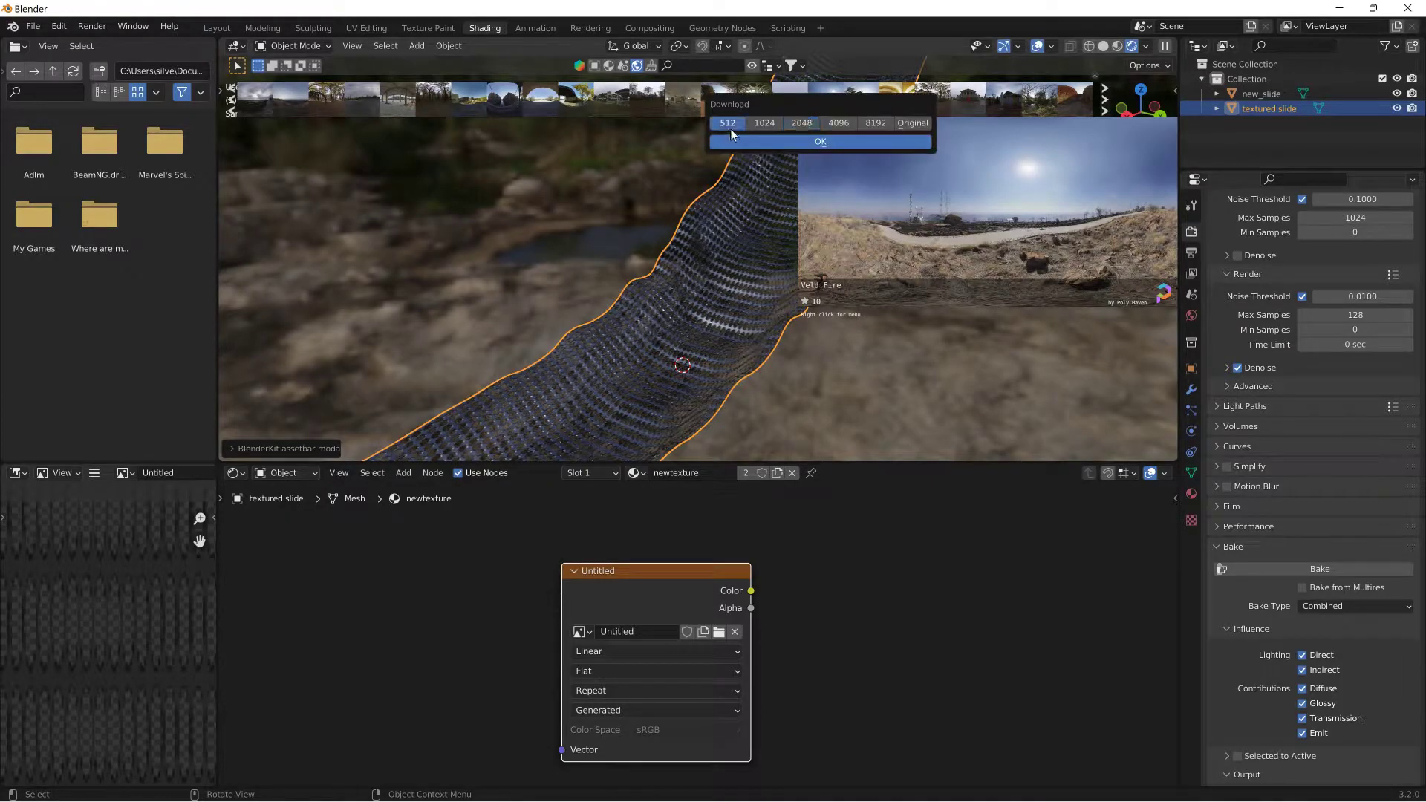
{"action": "left_click", "coordinate": [772, 141]}
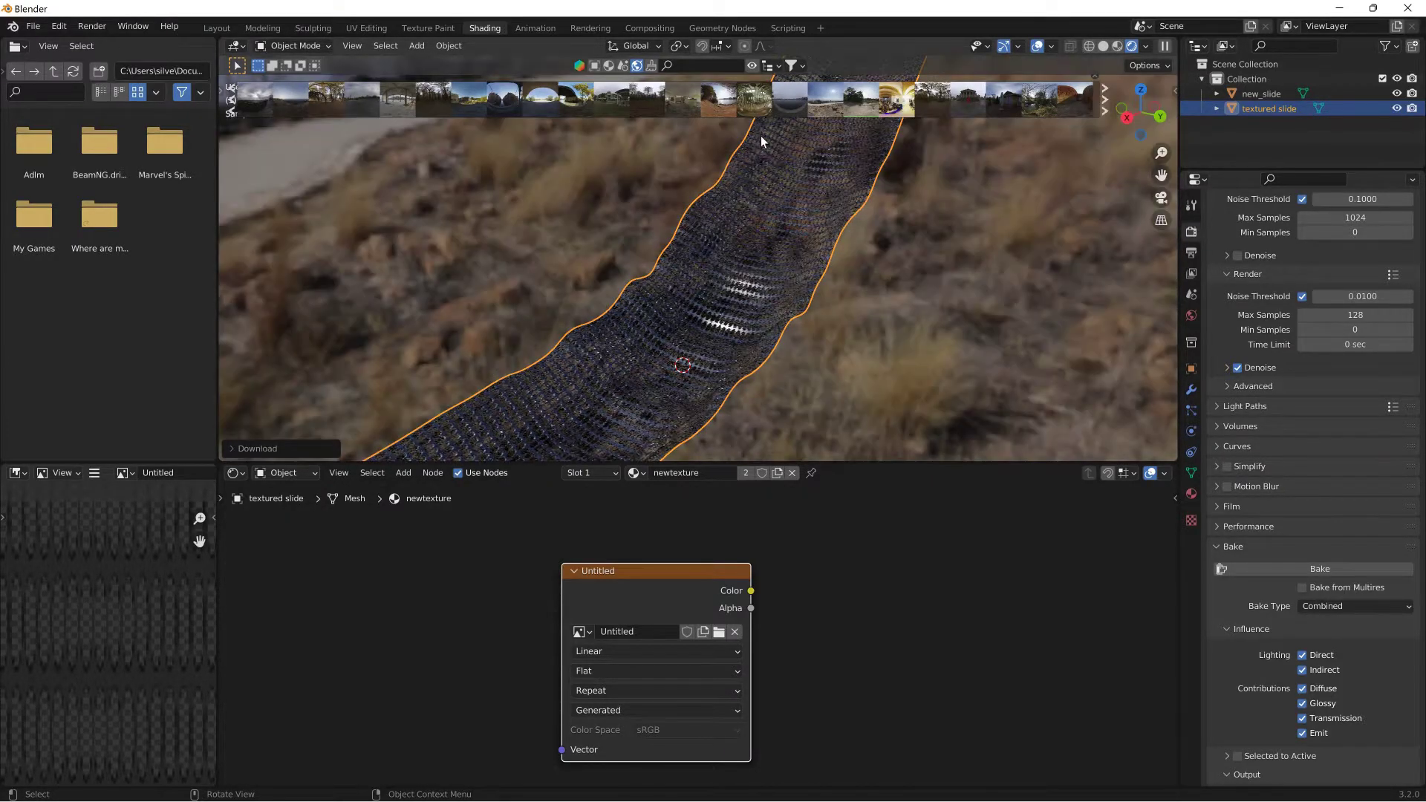
Step: Replace the world lighting with the Lot 01 HDR from BlenderKit and check how it lights the slide
{"action": "left_click", "coordinate": [1105, 99]}
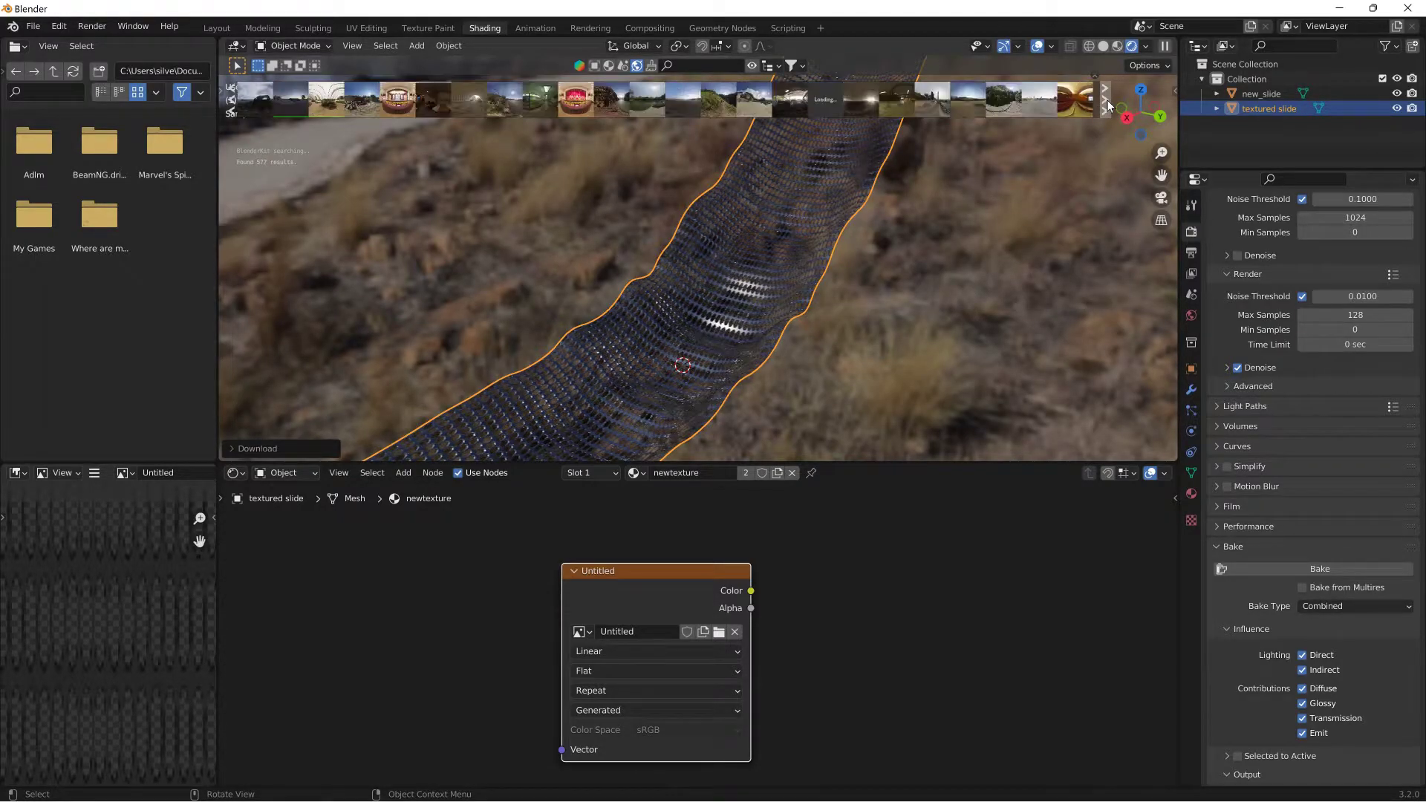
{"action": "left_click", "coordinate": [1052, 102]}
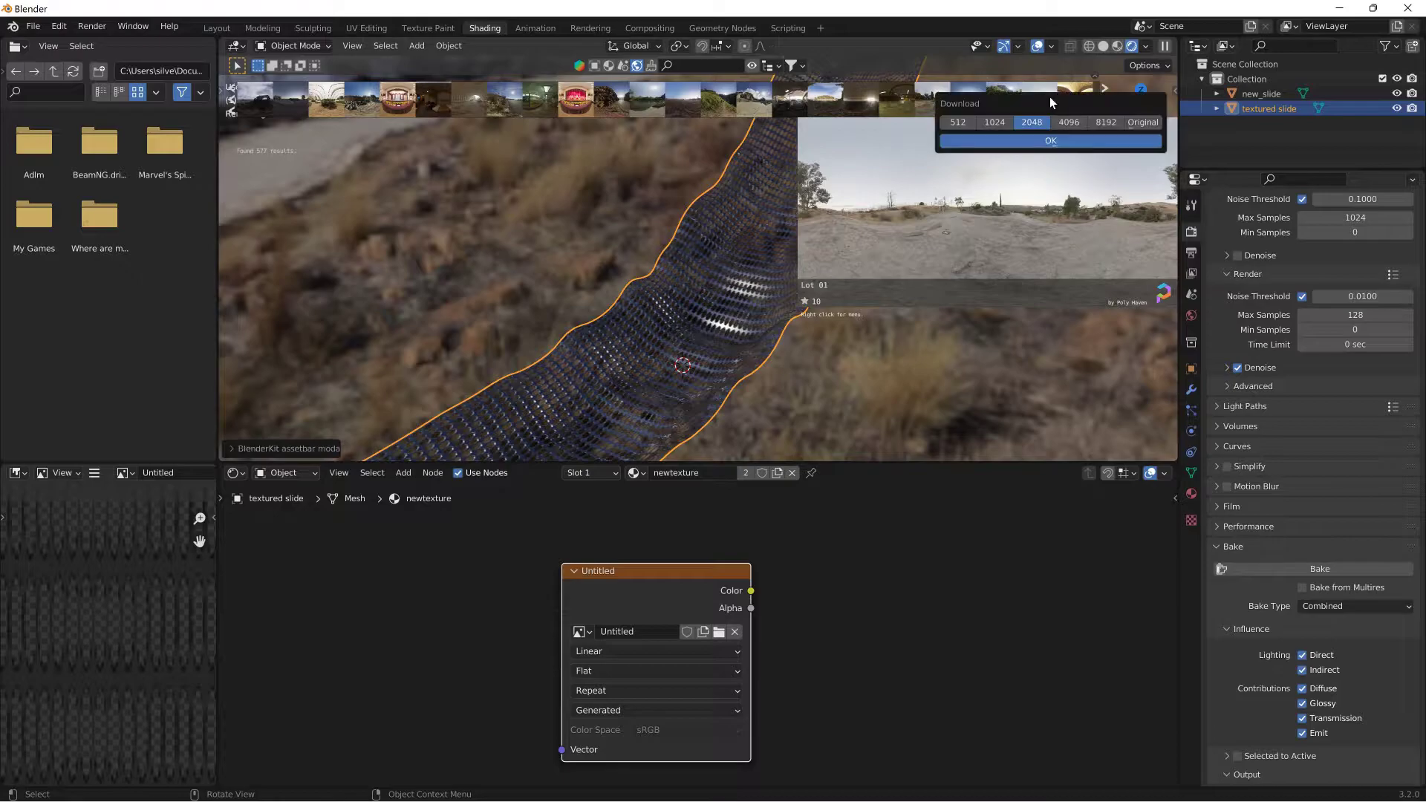
{"action": "left_click", "coordinate": [975, 141]}
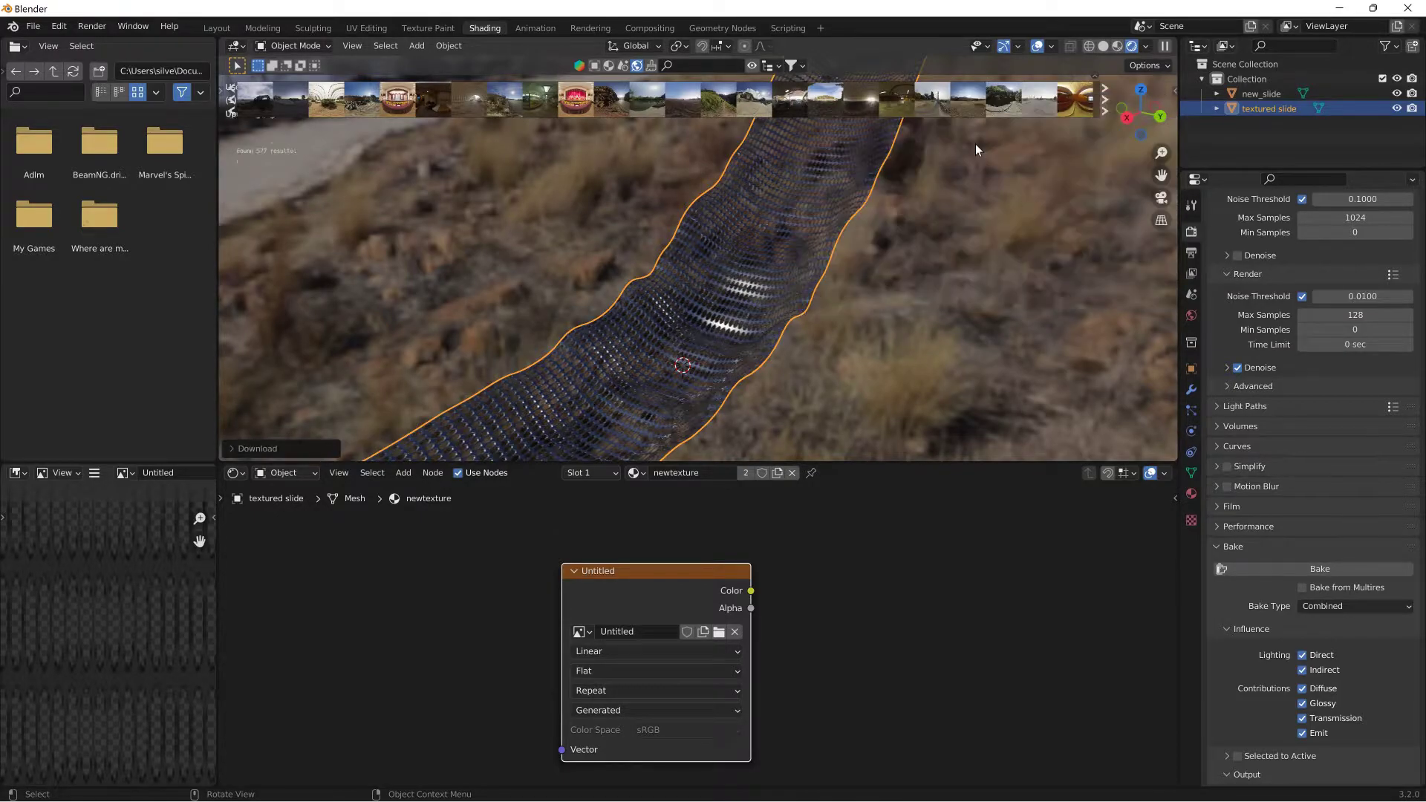
{"action": "middle_click_drag", "start_coordinate": [962, 153], "coordinate": [861, 240]}
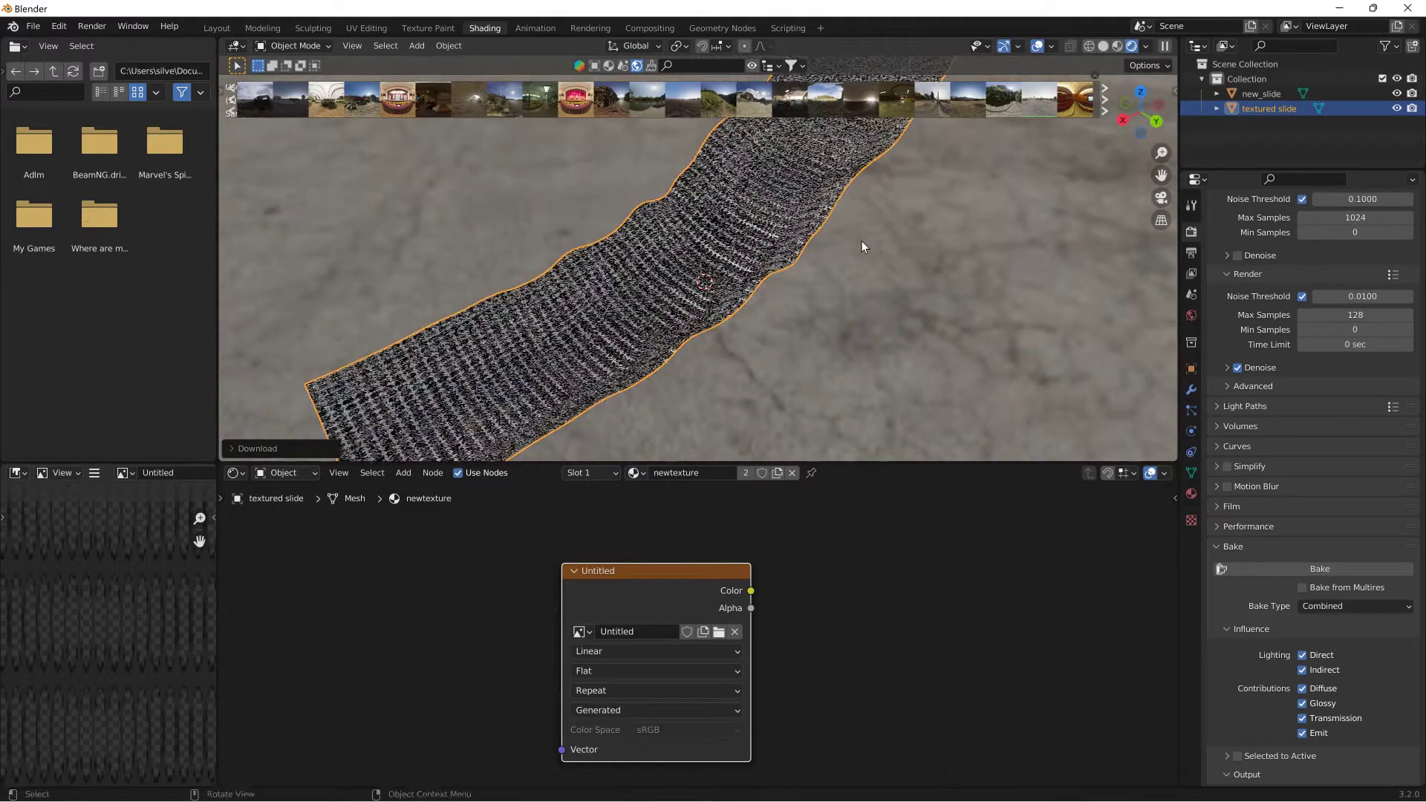
Step: Bake the slide's newtexture material with the Combined bake type and examine the baked image up close
{"action": "left_click", "coordinate": [1317, 566]}
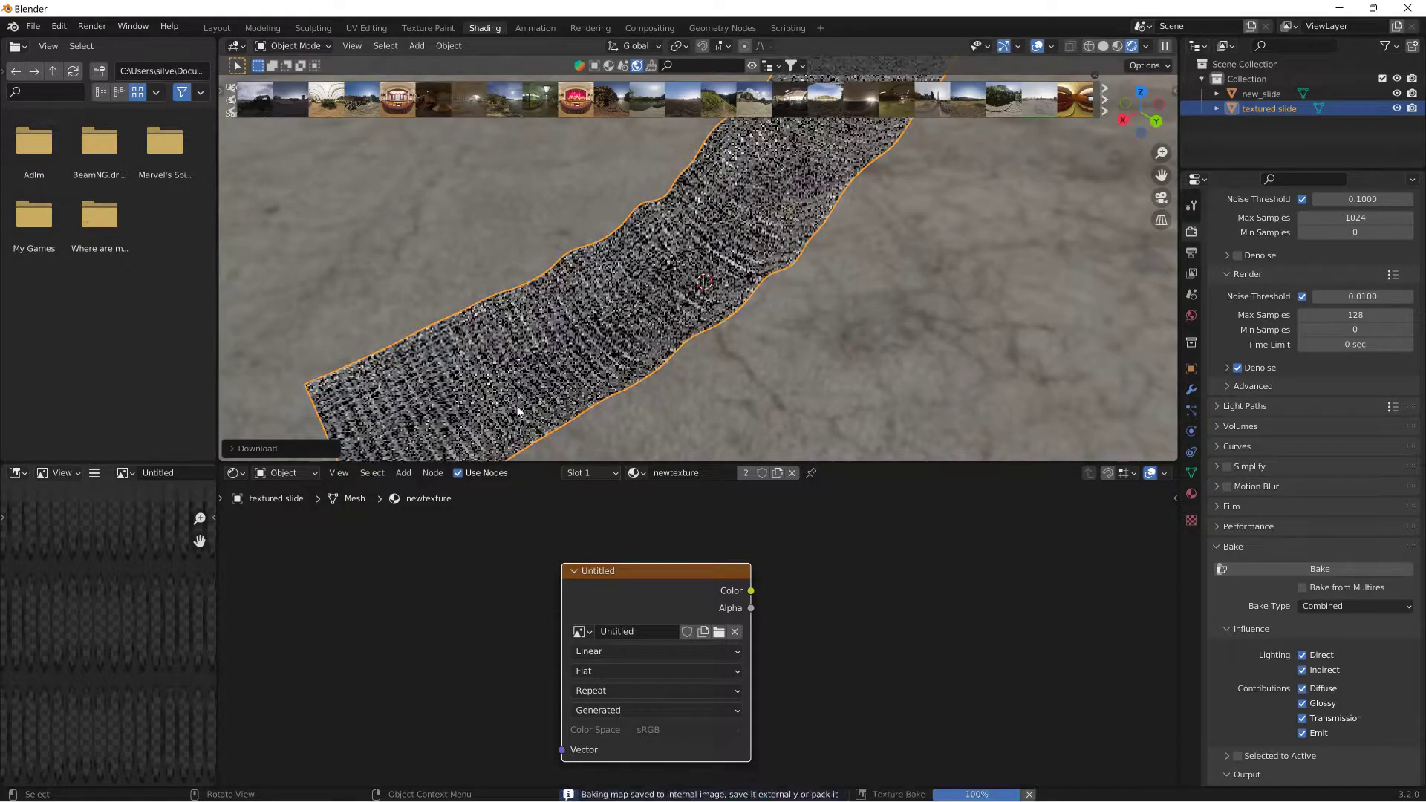
{"action": "scroll", "coordinate": [163, 672], "scroll_direction": "down", "scroll_amount": 7}
{"action": "scroll", "coordinate": [163, 664], "scroll_direction": "down", "scroll_amount": 3}
{"action": "scroll", "coordinate": [159, 665], "scroll_direction": "up", "scroll_amount": 8}
{"action": "scroll", "coordinate": [156, 670], "scroll_direction": "down", "scroll_amount": 3}
{"action": "scroll", "coordinate": [155, 672], "scroll_direction": "down", "scroll_amount": 2}
{"action": "scroll", "coordinate": [165, 704], "scroll_direction": "up", "scroll_amount": 4}
{"action": "scroll", "coordinate": [164, 705], "scroll_direction": "up", "scroll_amount": 3}
{"action": "middle_click_drag", "start_coordinate": [165, 704], "coordinate": [66, 601]}
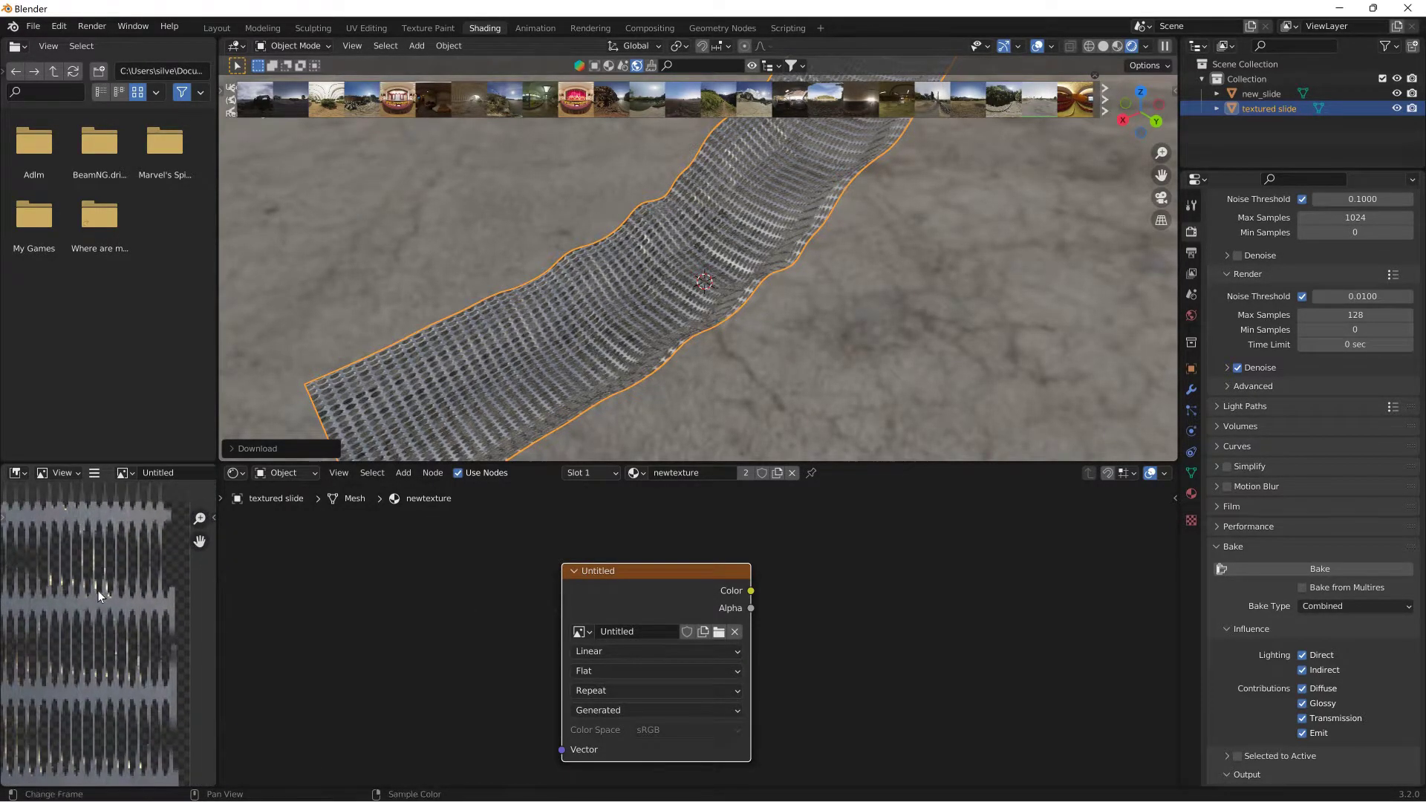
{"action": "scroll", "coordinate": [119, 694], "scroll_direction": "down", "scroll_amount": 2}
{"action": "scroll", "coordinate": [111, 669], "scroll_direction": "up", "scroll_amount": 2}
{"action": "middle_click_drag", "start_coordinate": [108, 657], "coordinate": [153, 580]}
{"action": "middle_click_drag", "start_coordinate": [110, 702], "coordinate": [124, 653]}
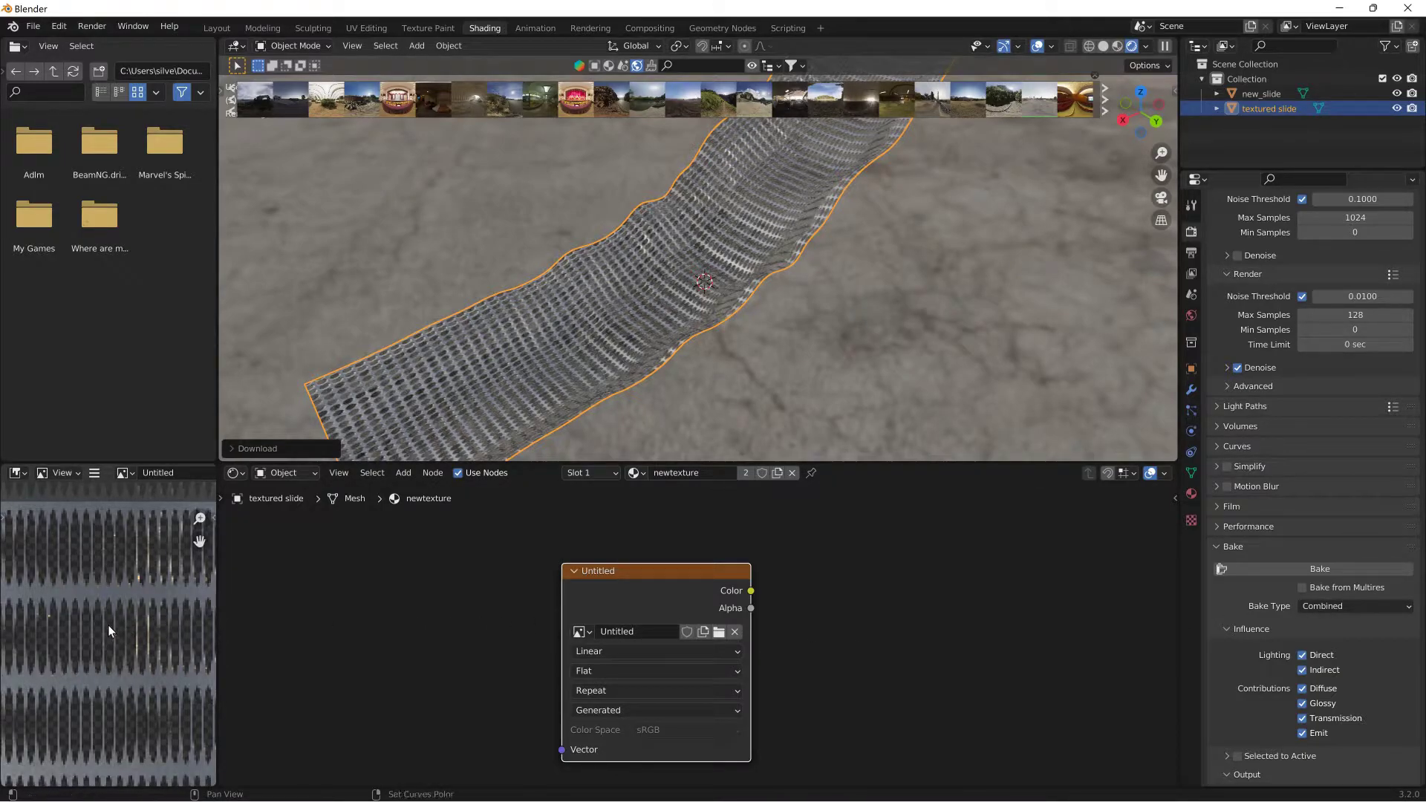
Step: Create a new blank image of 1024 × 4096 px in the slide material's image texture node
{"action": "left_click", "coordinate": [1333, 608]}
{"action": "left_click", "coordinate": [704, 633]}
{"action": "left_click", "coordinate": [749, 670]}
{"action": "type", "text": "10"}
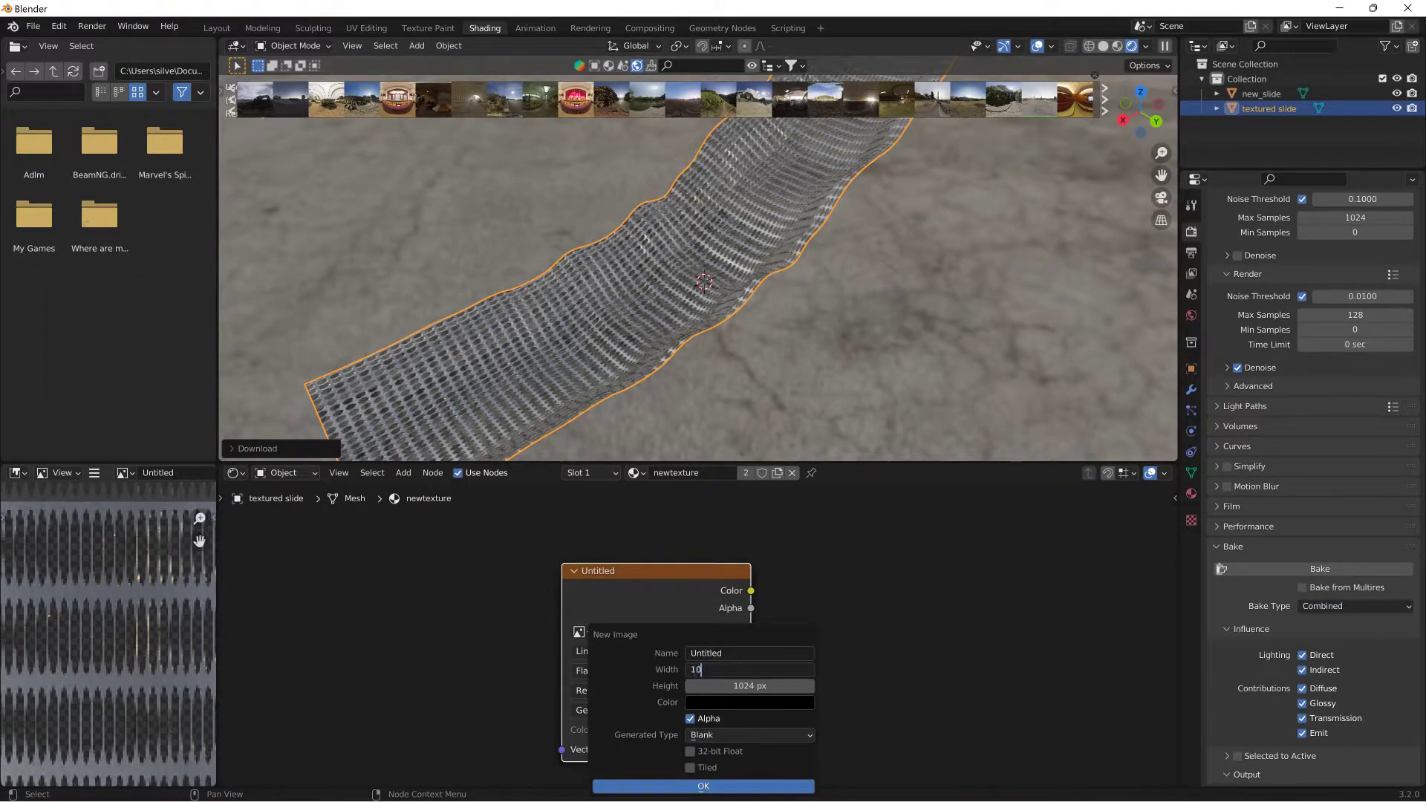
{"action": "type", "text": "24"}
{"action": "key", "text": "Tab"}
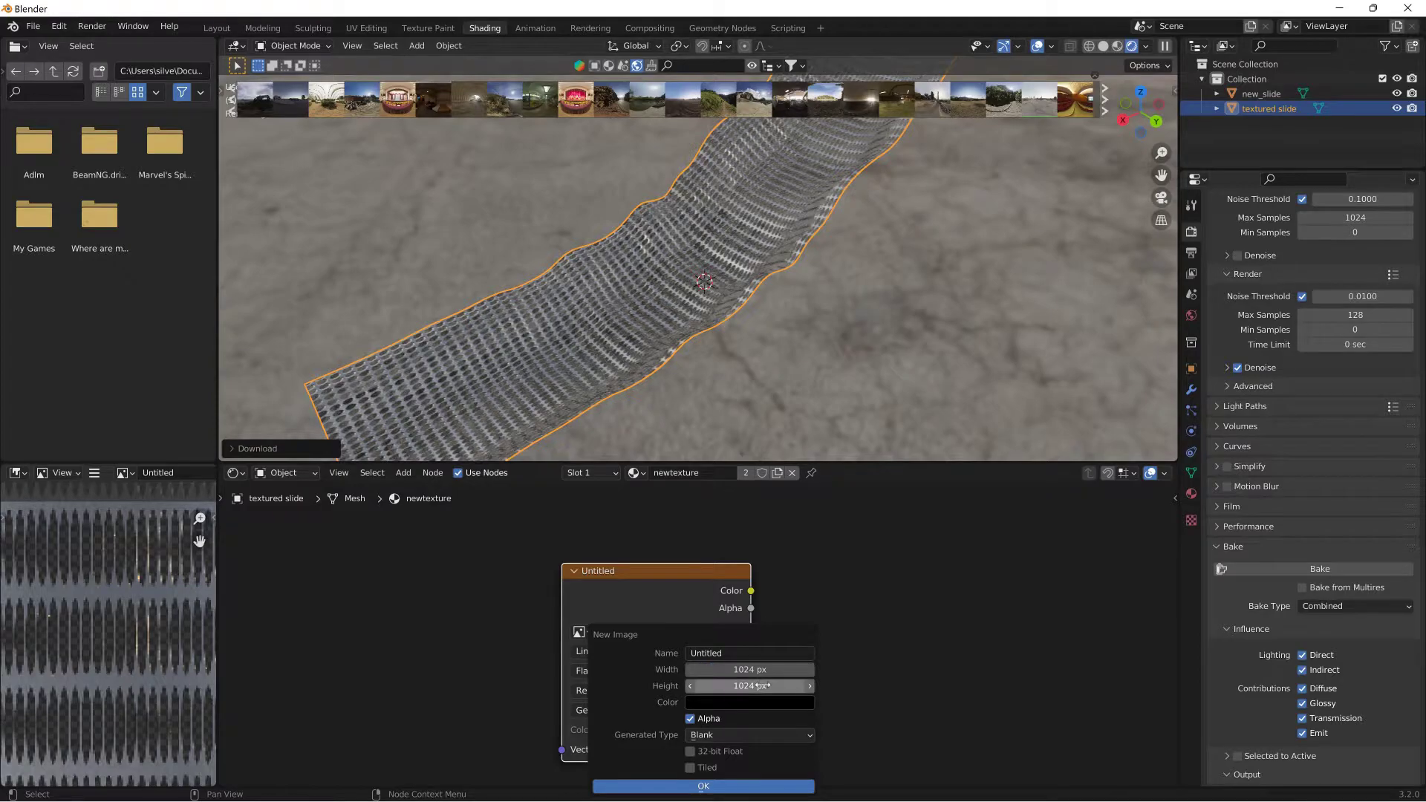
{"action": "type", "text": "4096"}
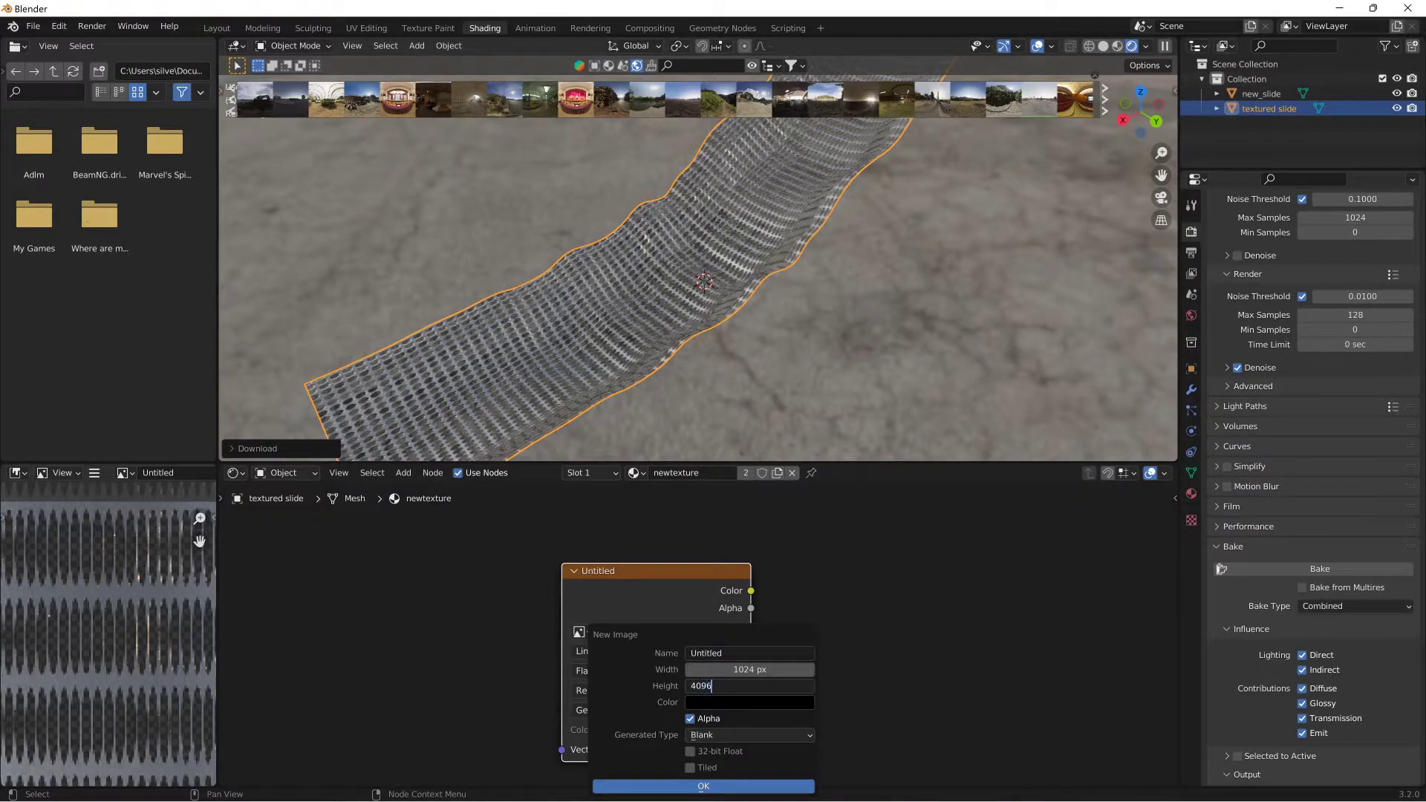
{"action": "key", "text": "Return"}
{"action": "left_click", "coordinate": [710, 785]}
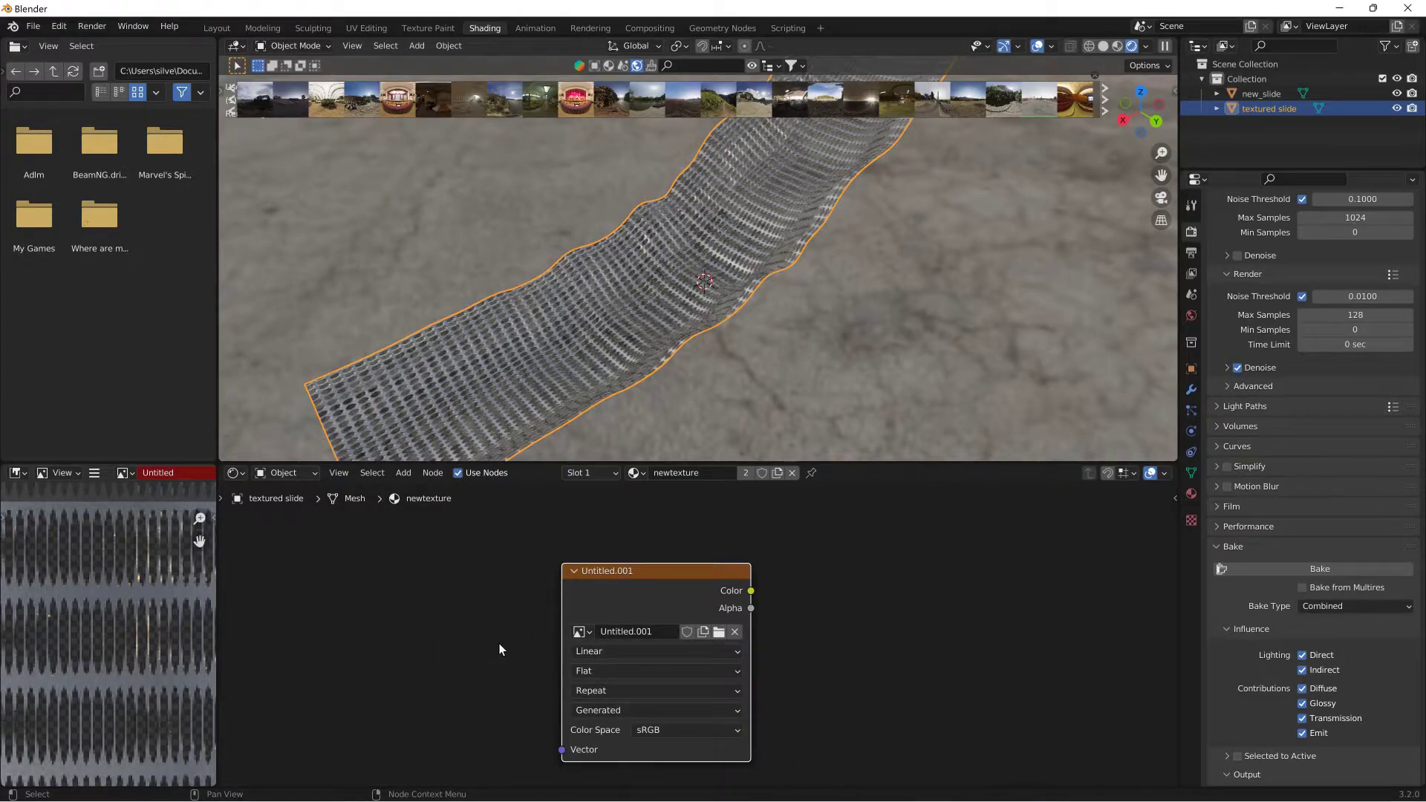
Step: Bake the slide's lit material into the new image with the Combined bake type
{"action": "left_click", "coordinate": [1294, 569]}
{"action": "scroll", "coordinate": [1287, 394], "scroll_direction": "up", "scroll_amount": 5}
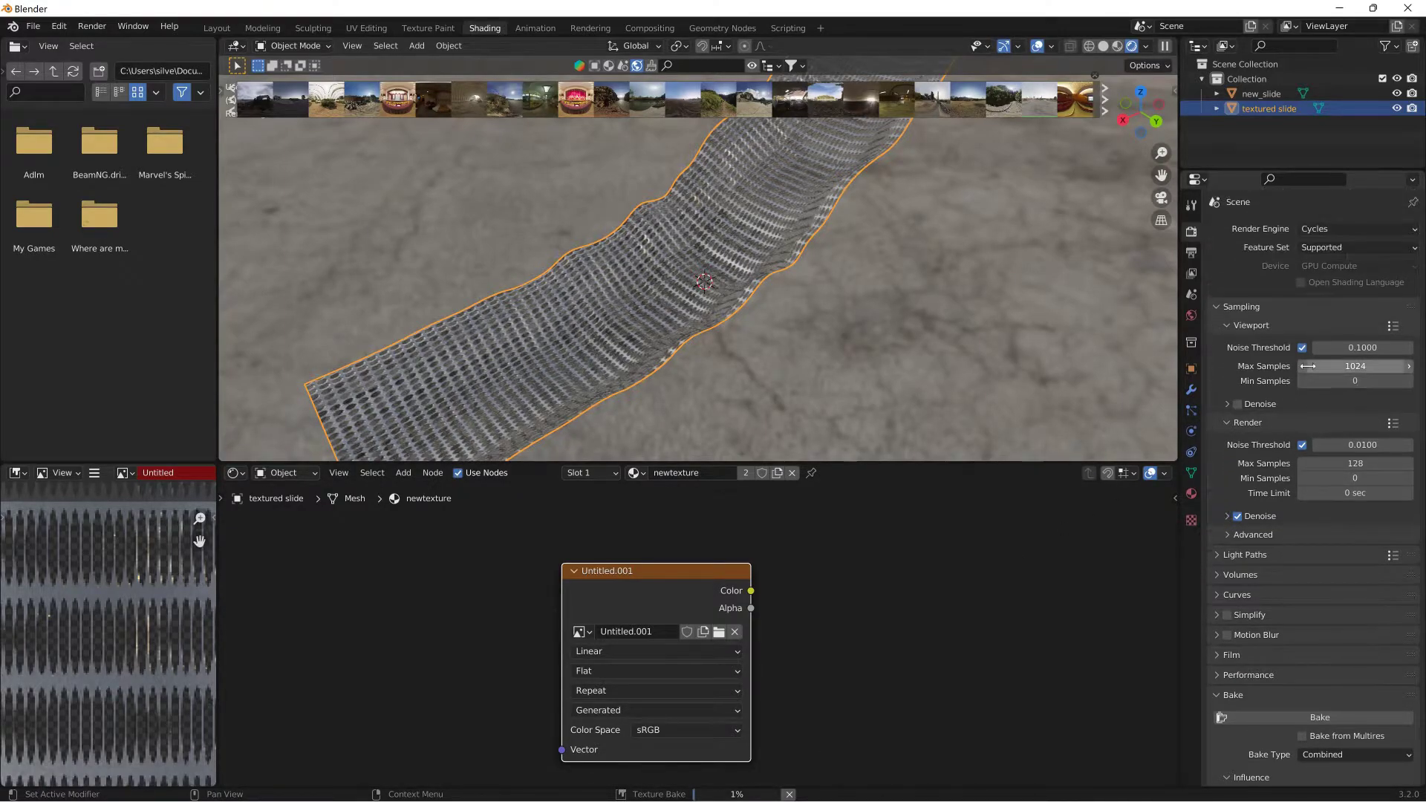
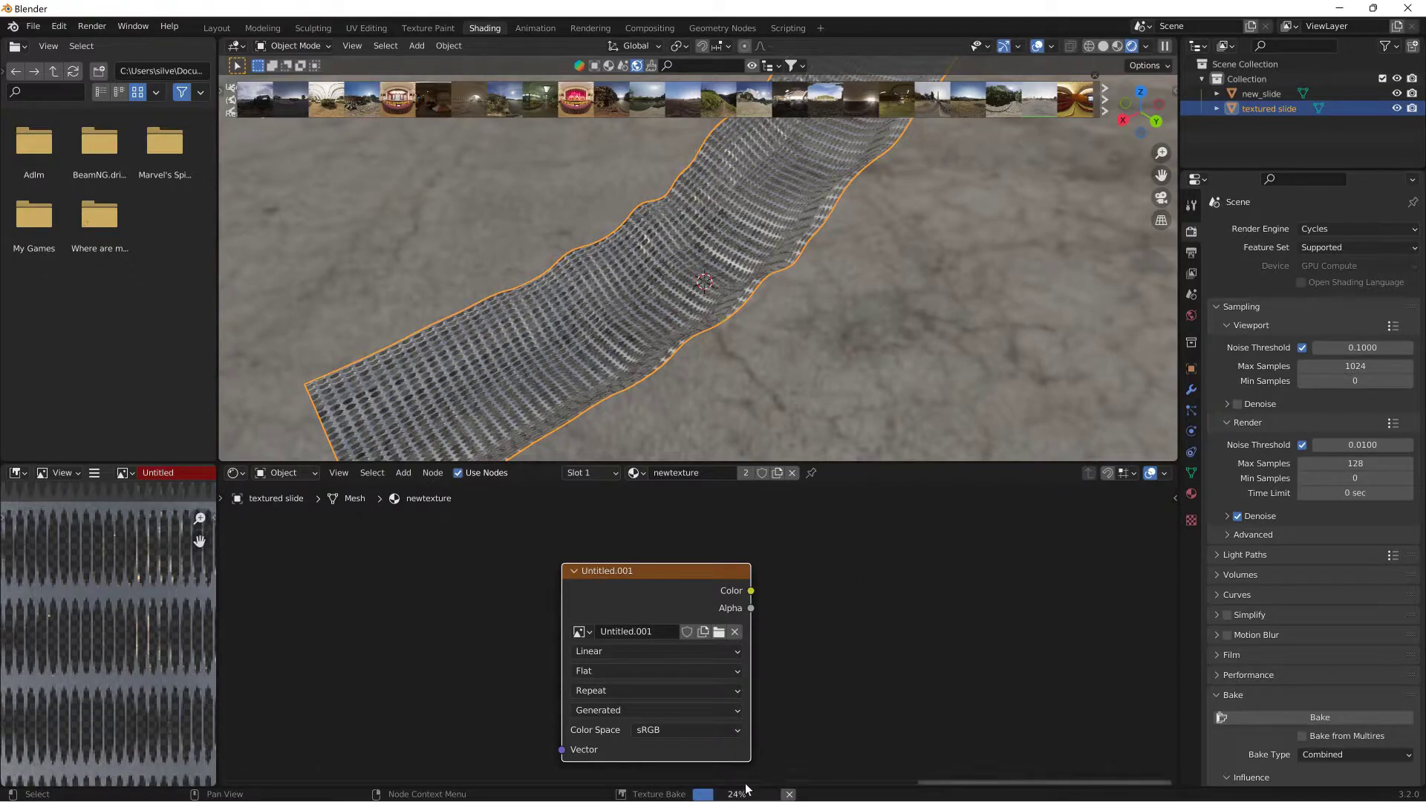
{"action": "mouse_move", "coordinate": [746, 795]}
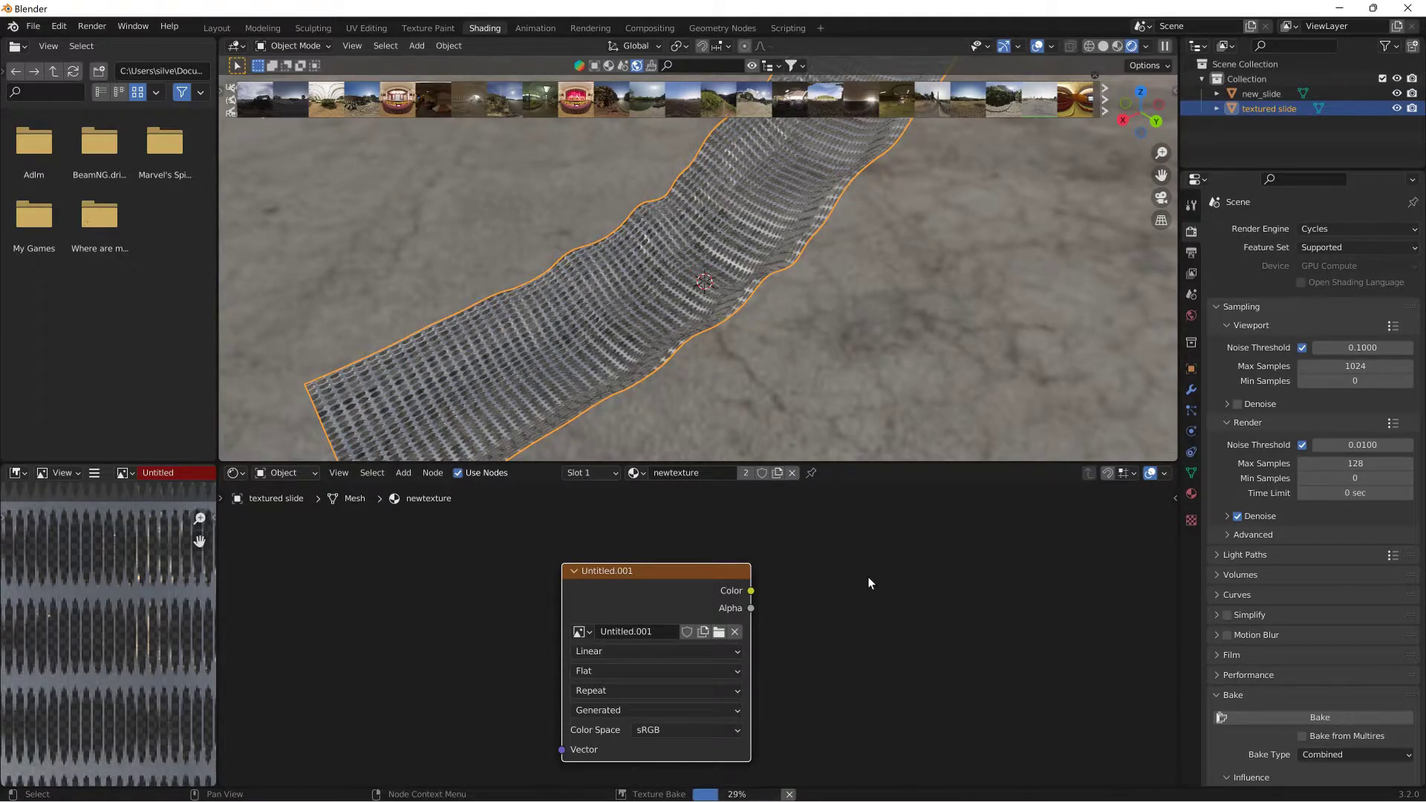
{"action": "mouse_move", "coordinate": [958, 800]}
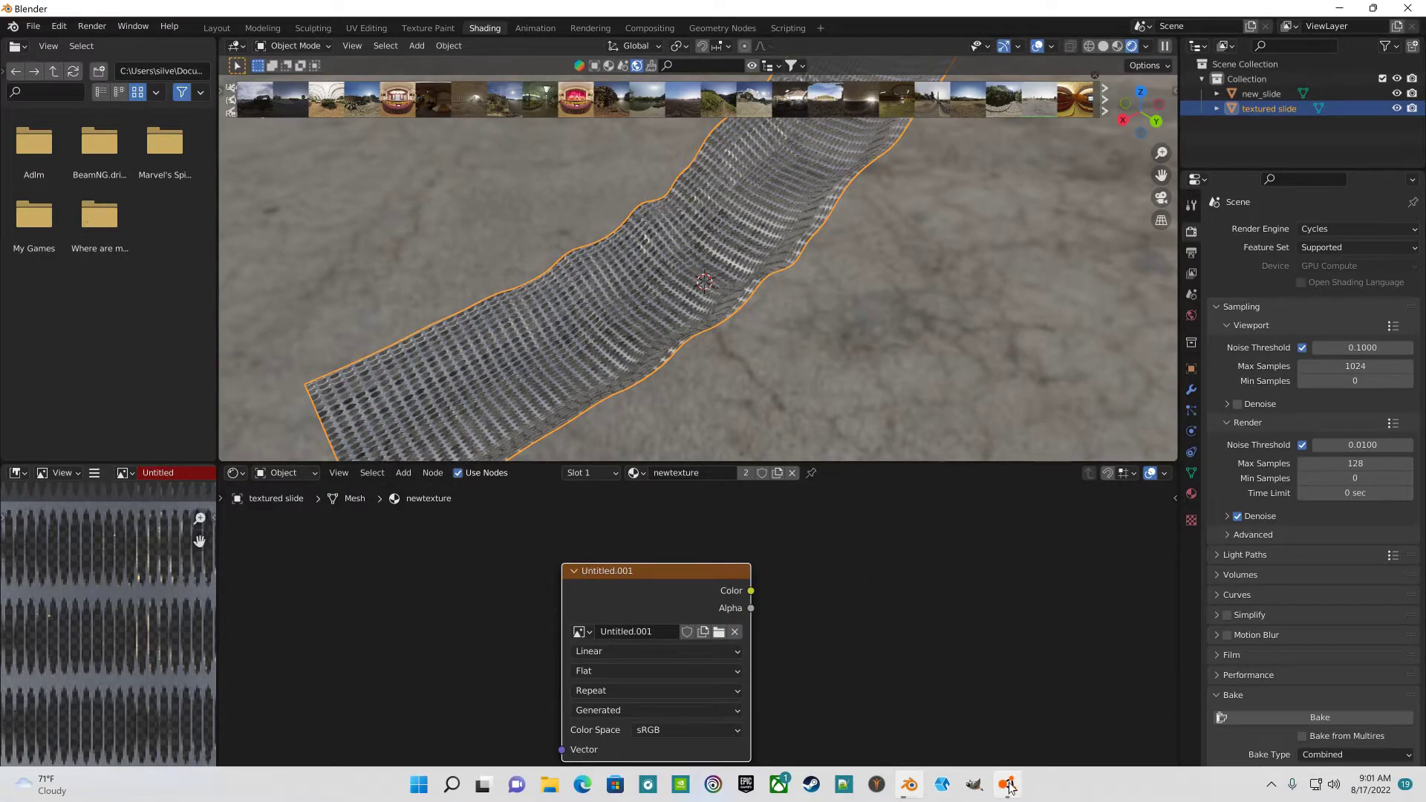
{"action": "mouse_move", "coordinate": [1010, 789]}
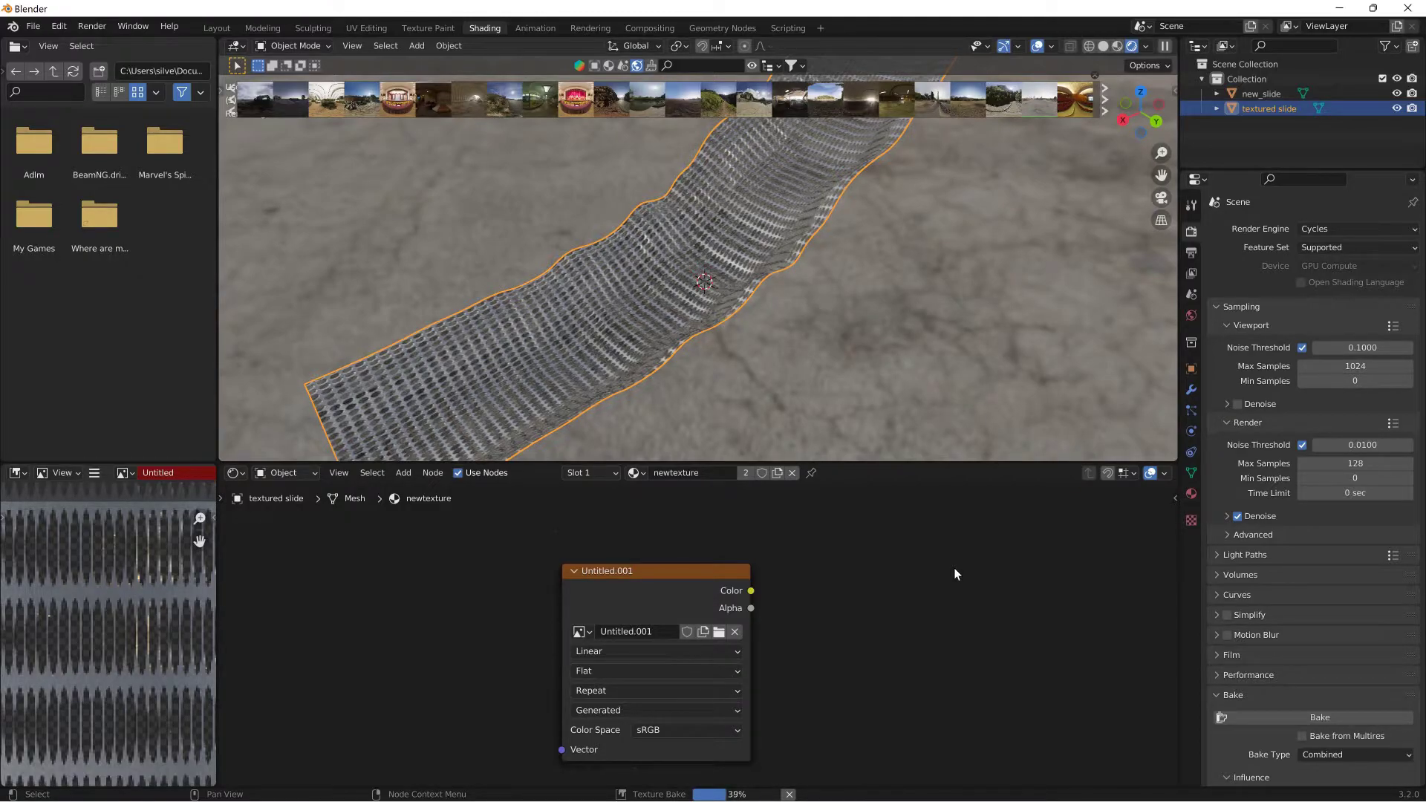
Step: Browse the BlenderKit materials in the asset bar and search them for ice
{"action": "left_click", "coordinate": [609, 66]}
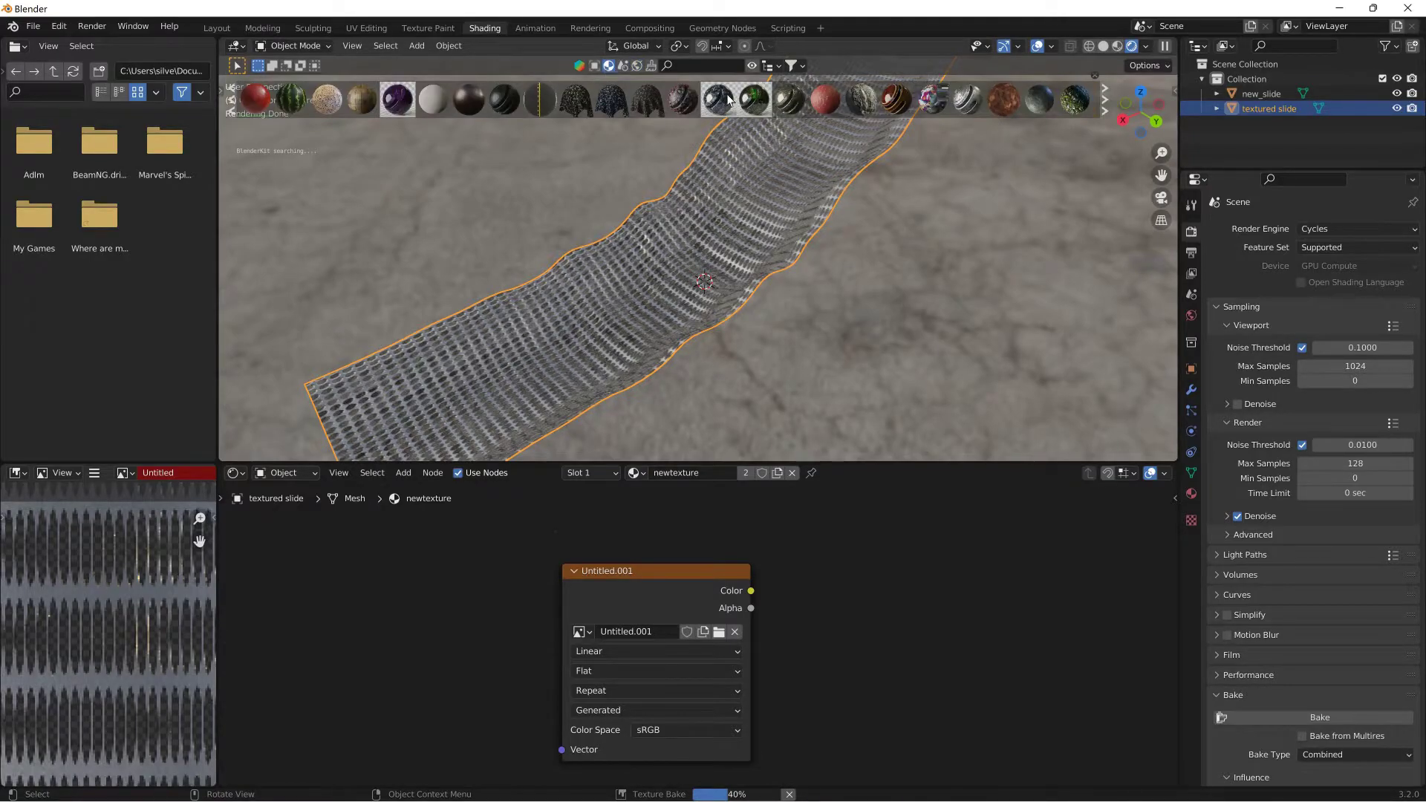
{"action": "mouse_move", "coordinate": [721, 98]}
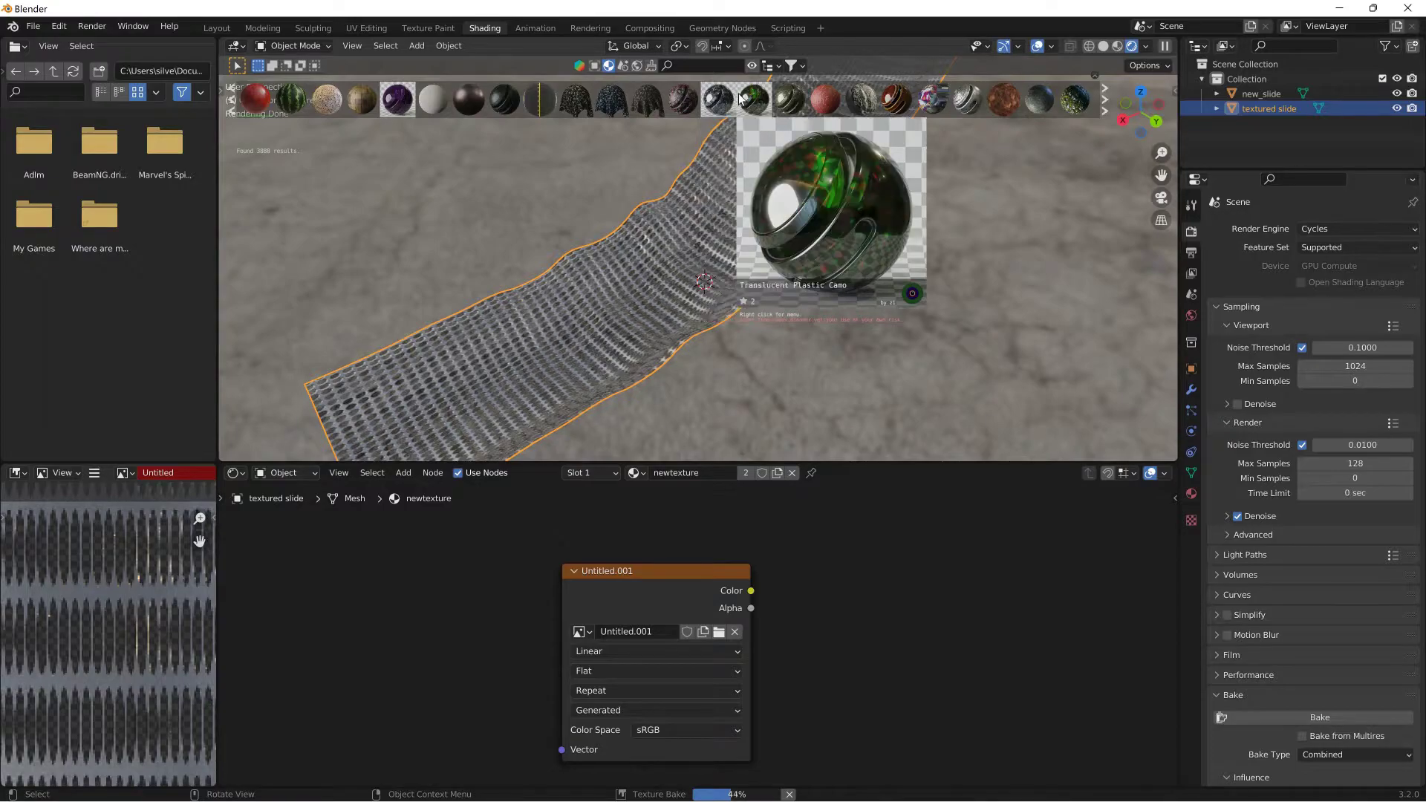
{"action": "left_click", "coordinate": [1107, 100]}
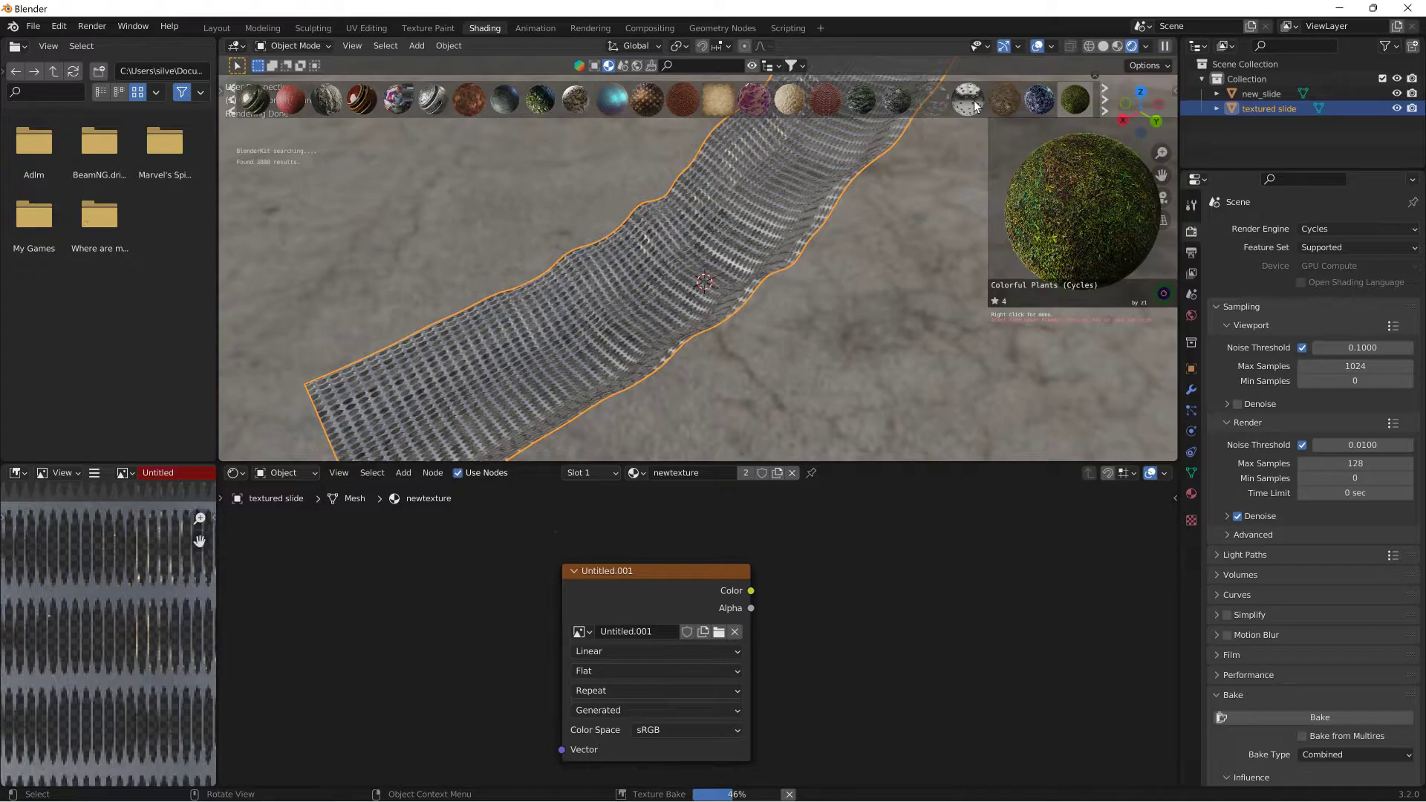
{"action": "mouse_move", "coordinate": [968, 105]}
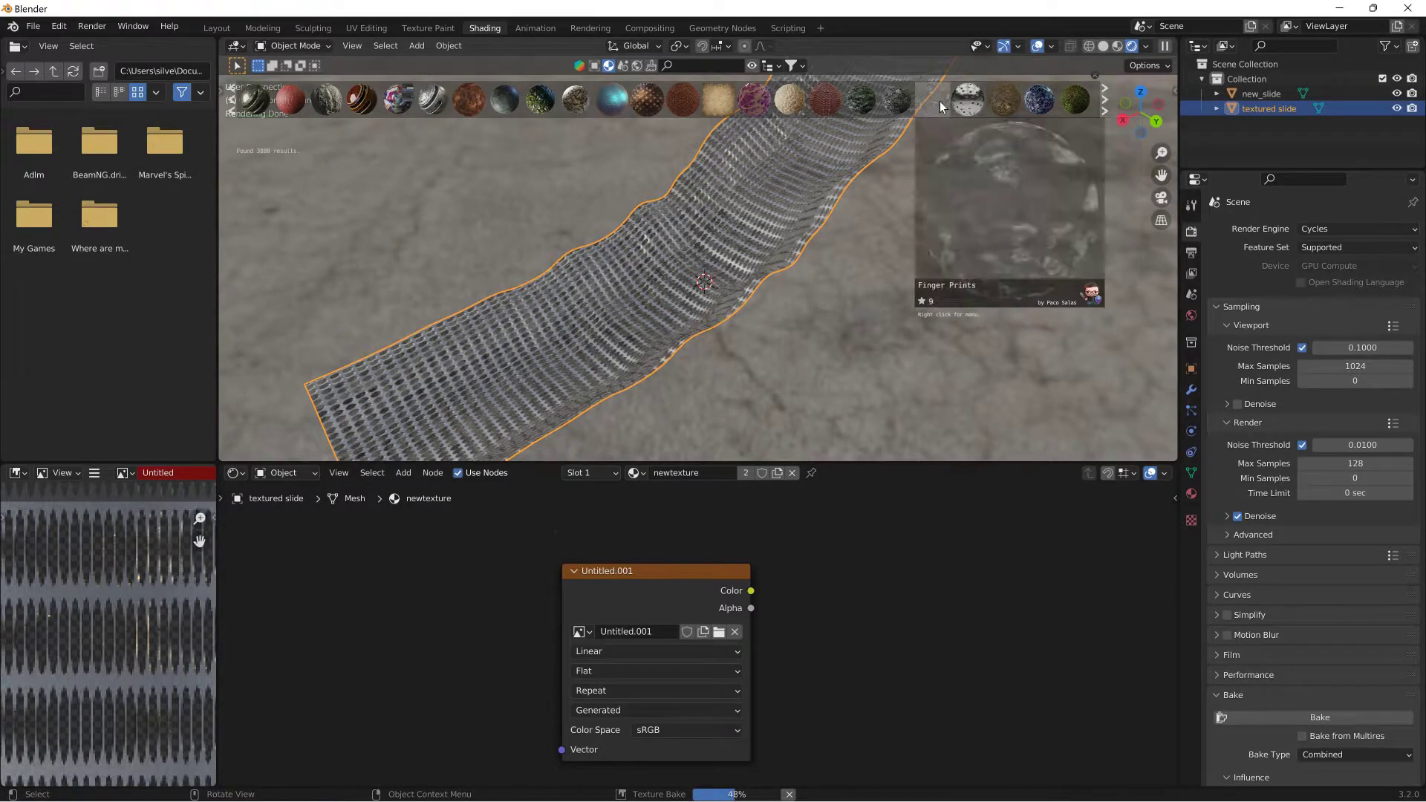
{"action": "left_click", "coordinate": [1106, 92]}
{"action": "left_click", "coordinate": [1105, 92]}
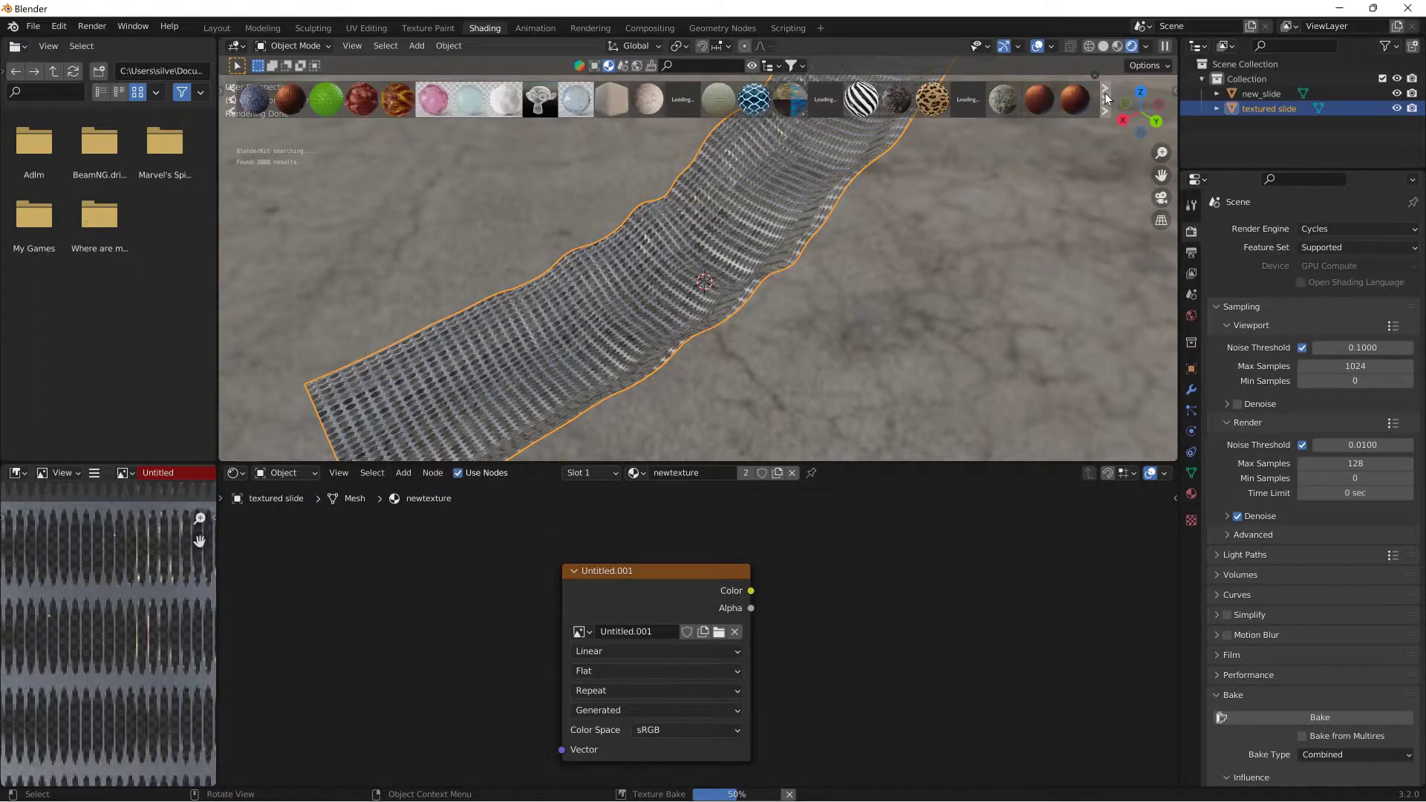
{"action": "mouse_move", "coordinate": [571, 104]}
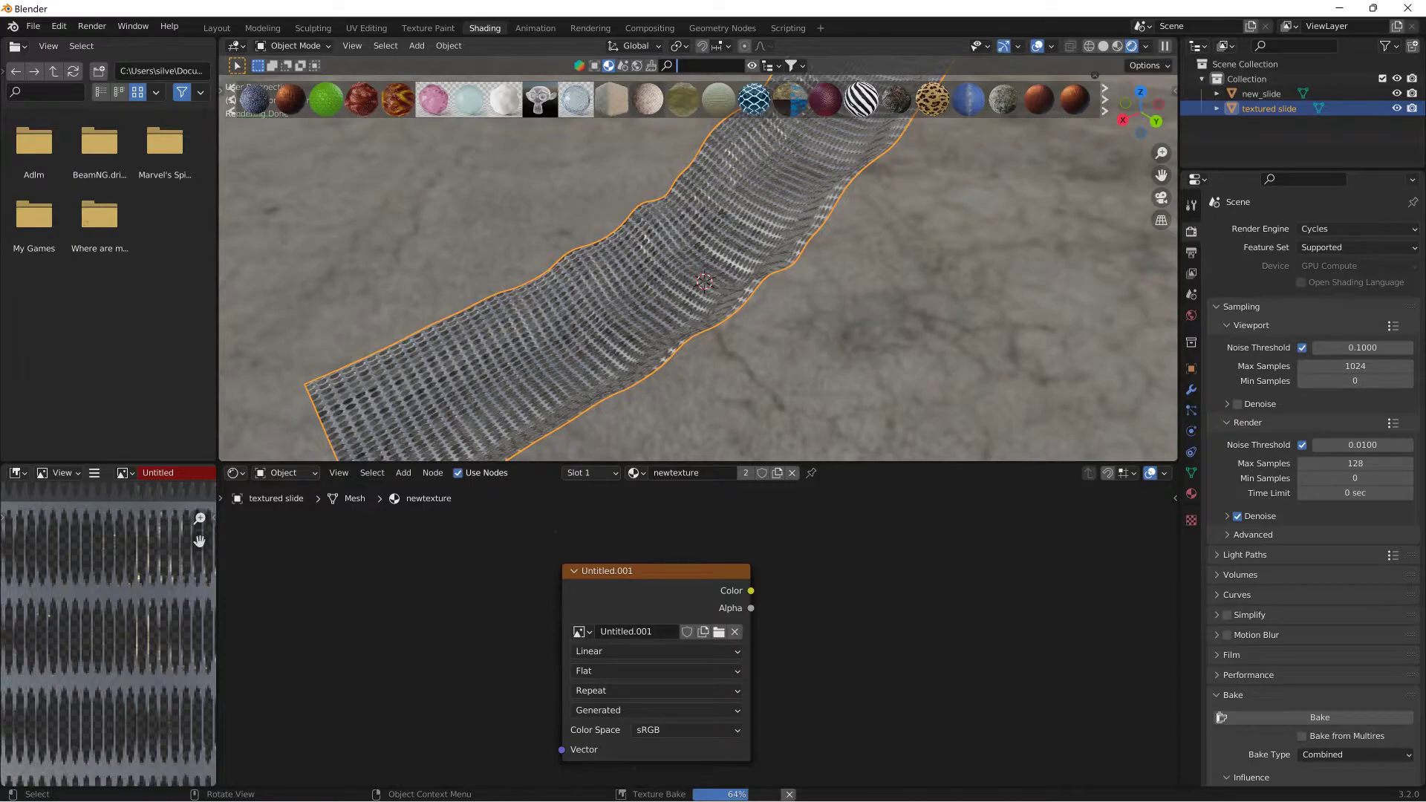
{"action": "type", "text": "ice"}
{"action": "key", "text": "Return"}
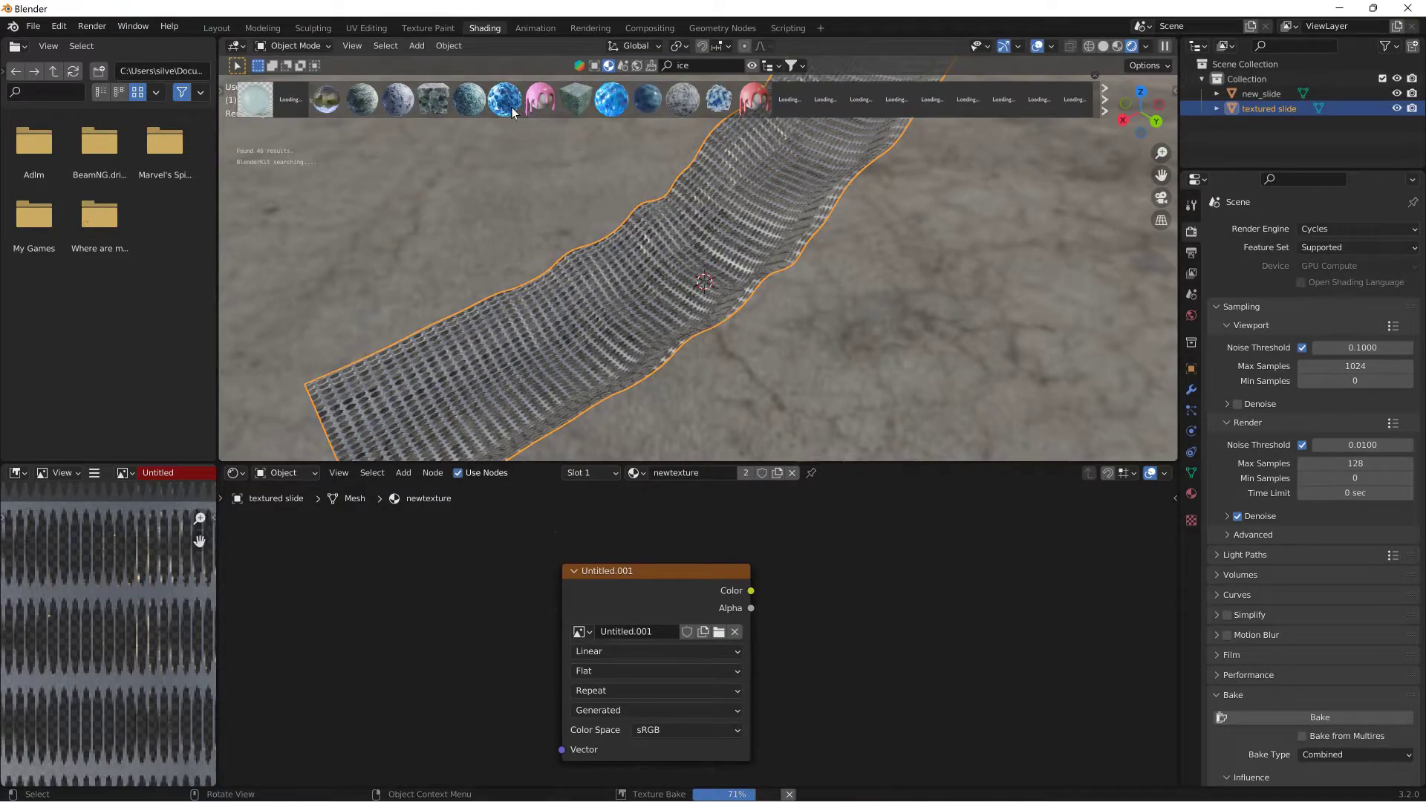
{"action": "mouse_move", "coordinate": [508, 106]}
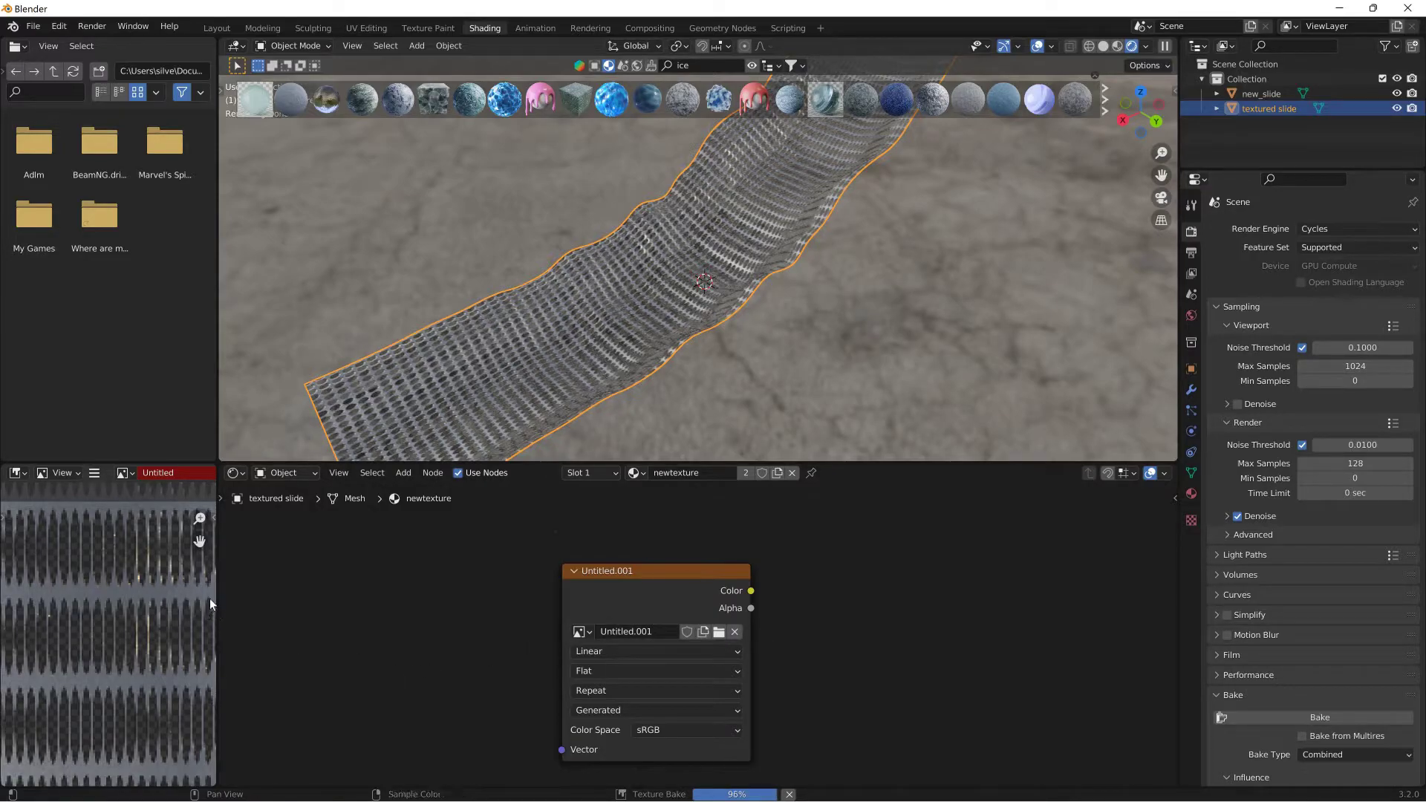
Step: Widen the image editor, show the newly baked image and examine its full extent and details
{"action": "left_click_drag", "start_coordinate": [214, 596], "coordinate": [371, 598]}
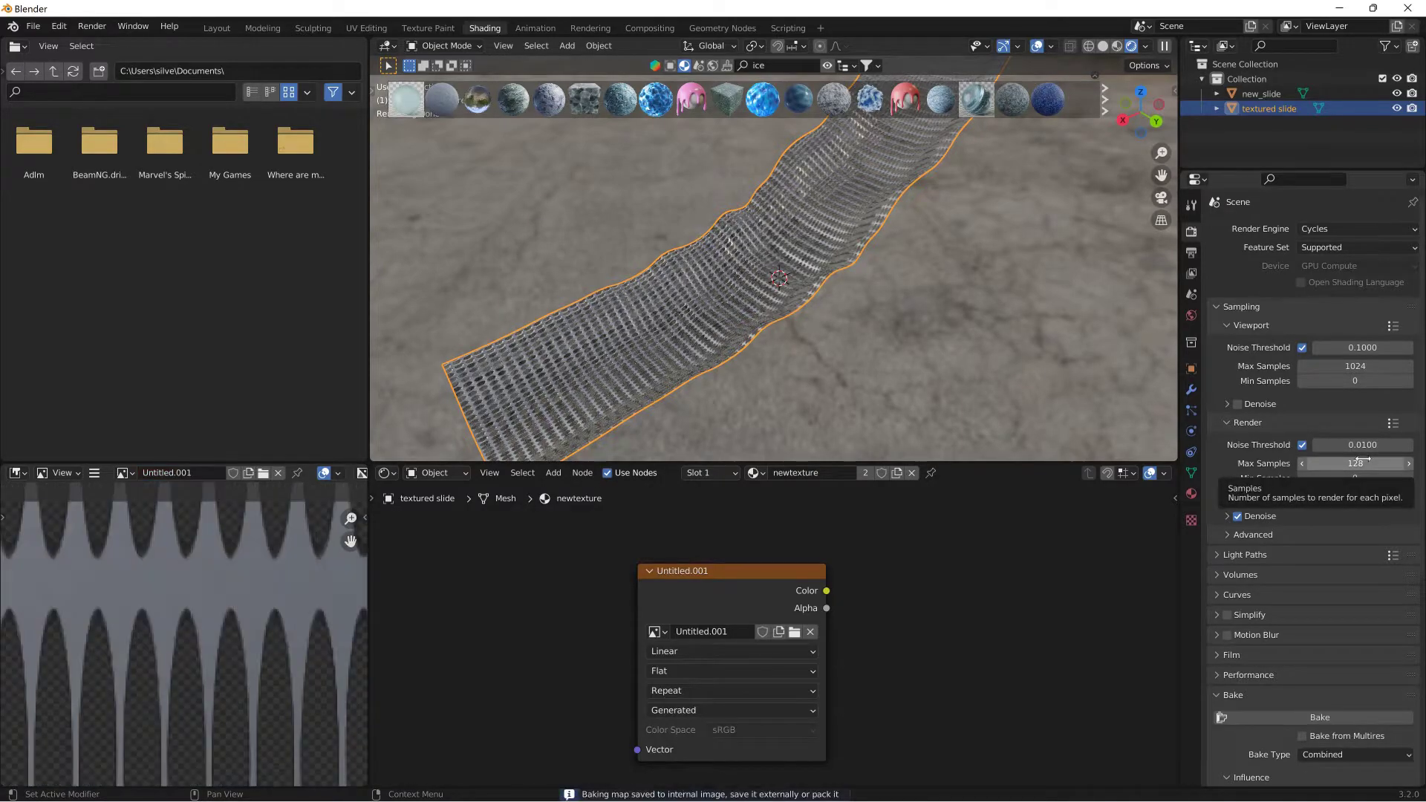
{"action": "scroll", "coordinate": [270, 625], "scroll_direction": "down", "scroll_amount": 3}
{"action": "scroll", "coordinate": [272, 606], "scroll_direction": "down", "scroll_amount": 3}
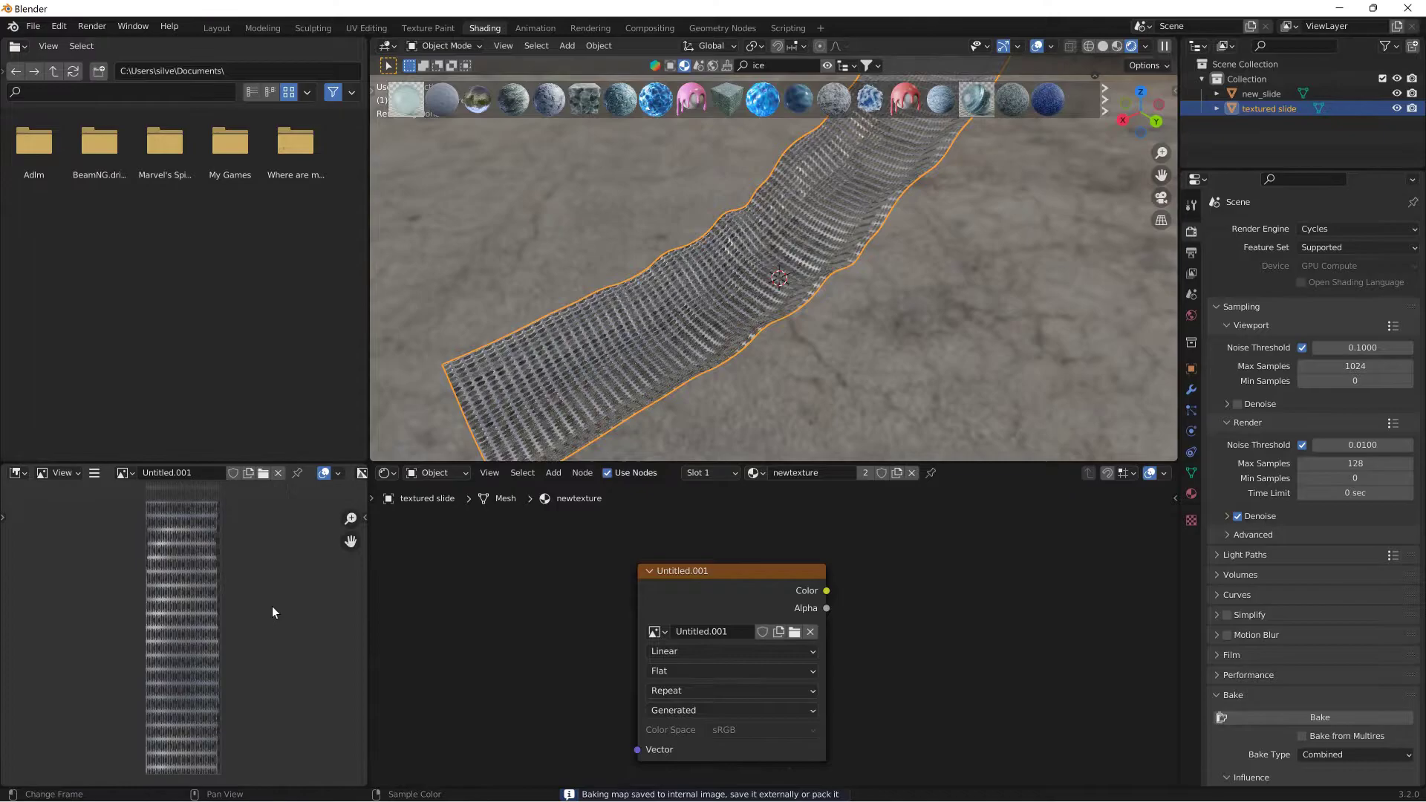
{"action": "scroll", "coordinate": [272, 606], "scroll_direction": "up", "scroll_amount": 8}
{"action": "scroll", "coordinate": [272, 610], "scroll_direction": "up", "scroll_amount": 4}
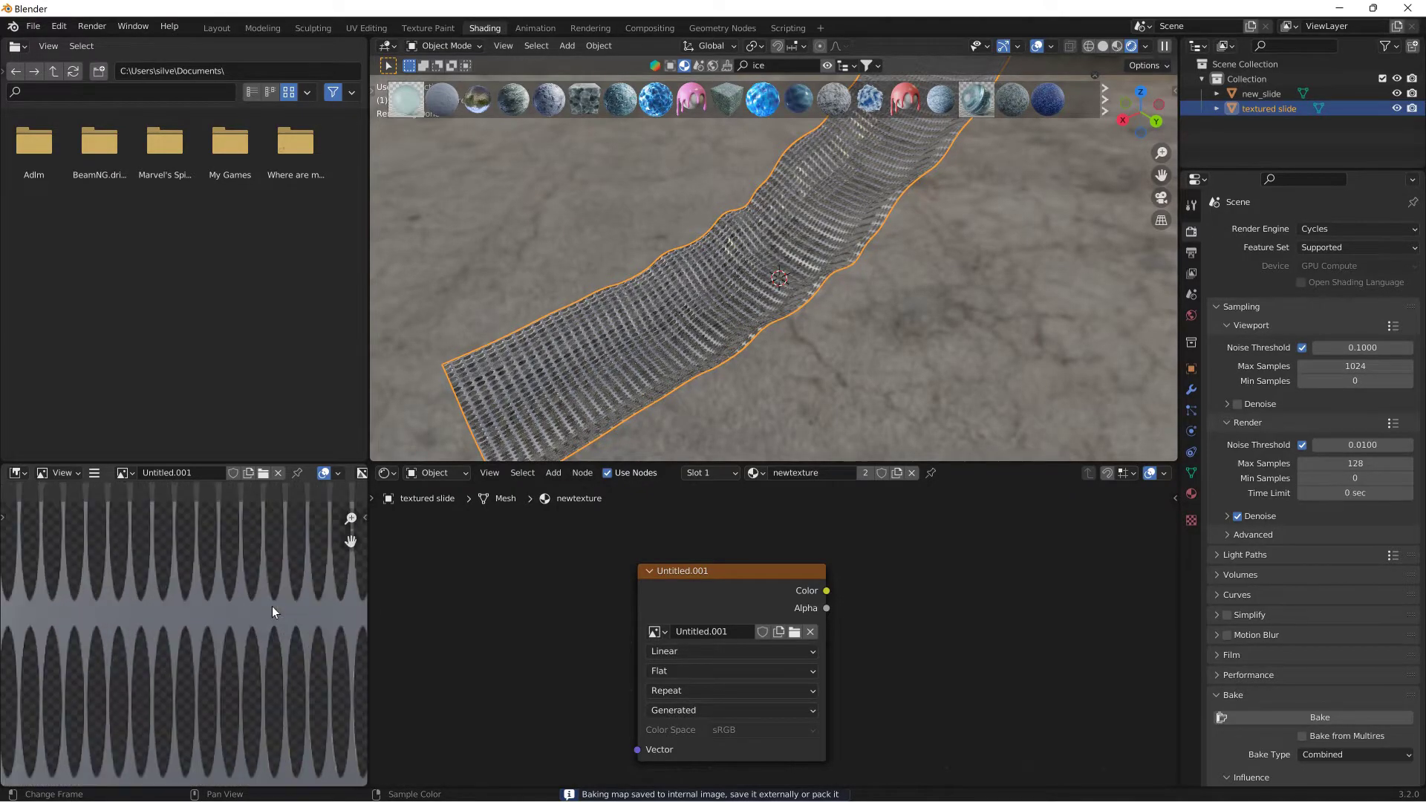
{"action": "scroll", "coordinate": [143, 501], "scroll_direction": "down", "scroll_amount": 2}
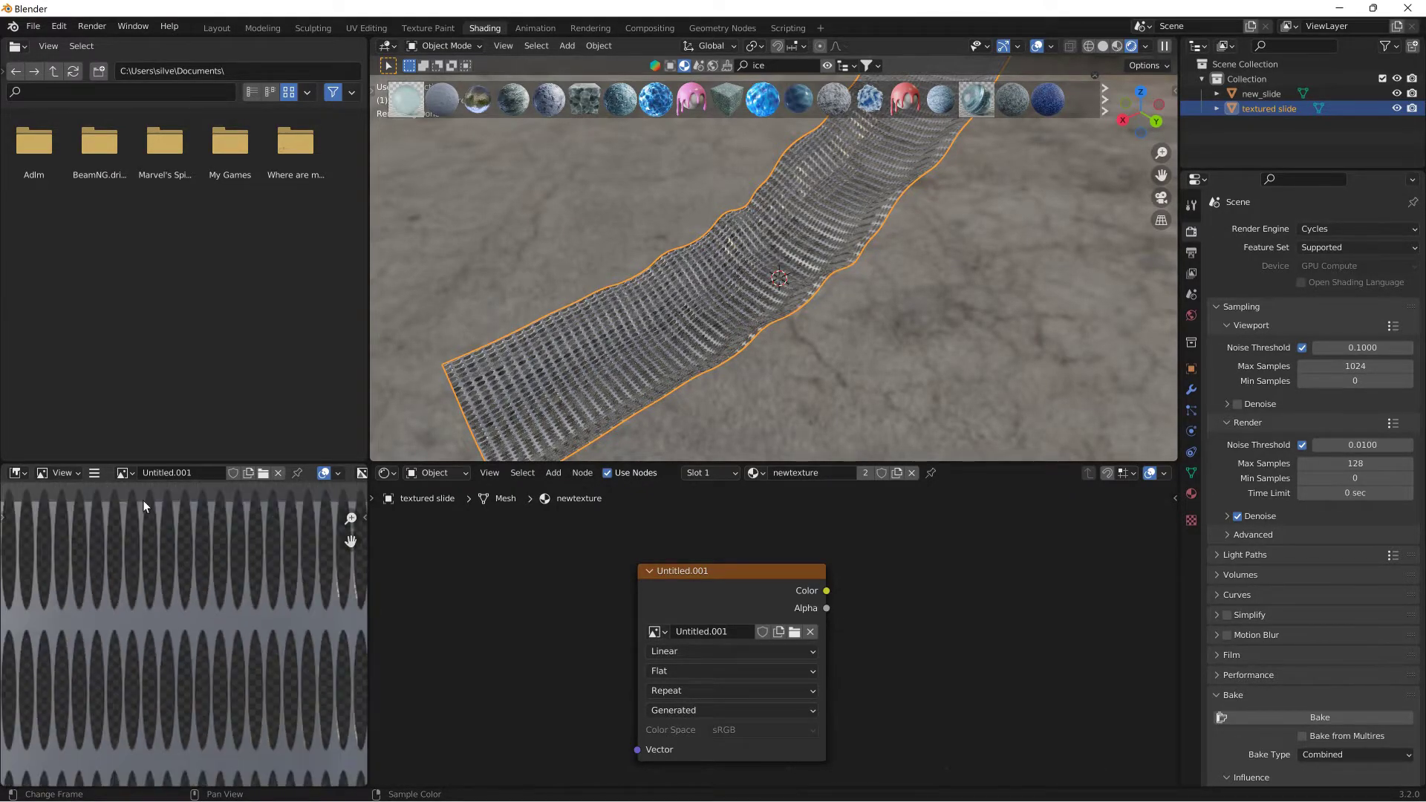
Step: Save the baked image as metal_slide in PNG format in the bookmarked Putt_Putt folder
{"action": "left_click", "coordinate": [94, 473]}
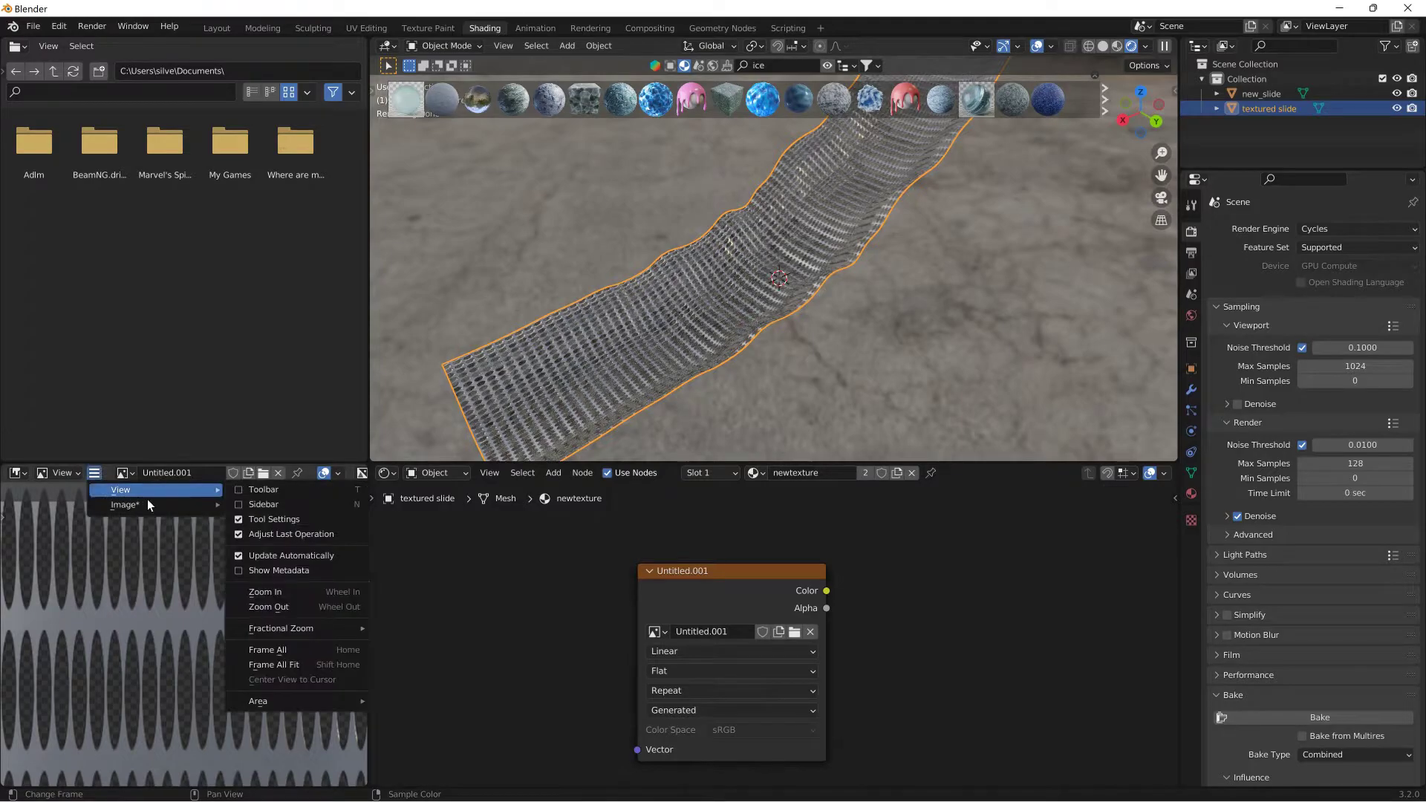
{"action": "mouse_move", "coordinate": [146, 508]}
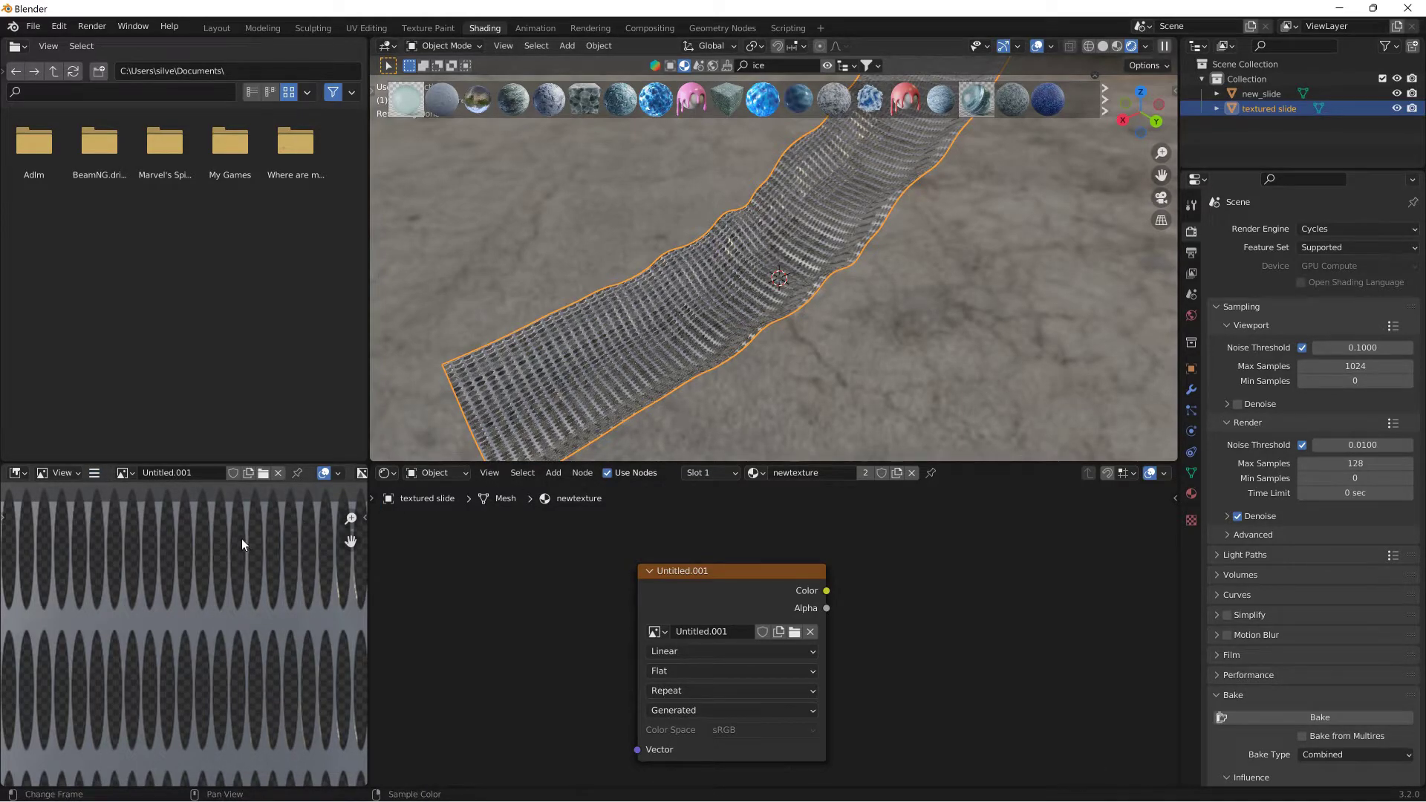
{"action": "left_click", "coordinate": [95, 474]}
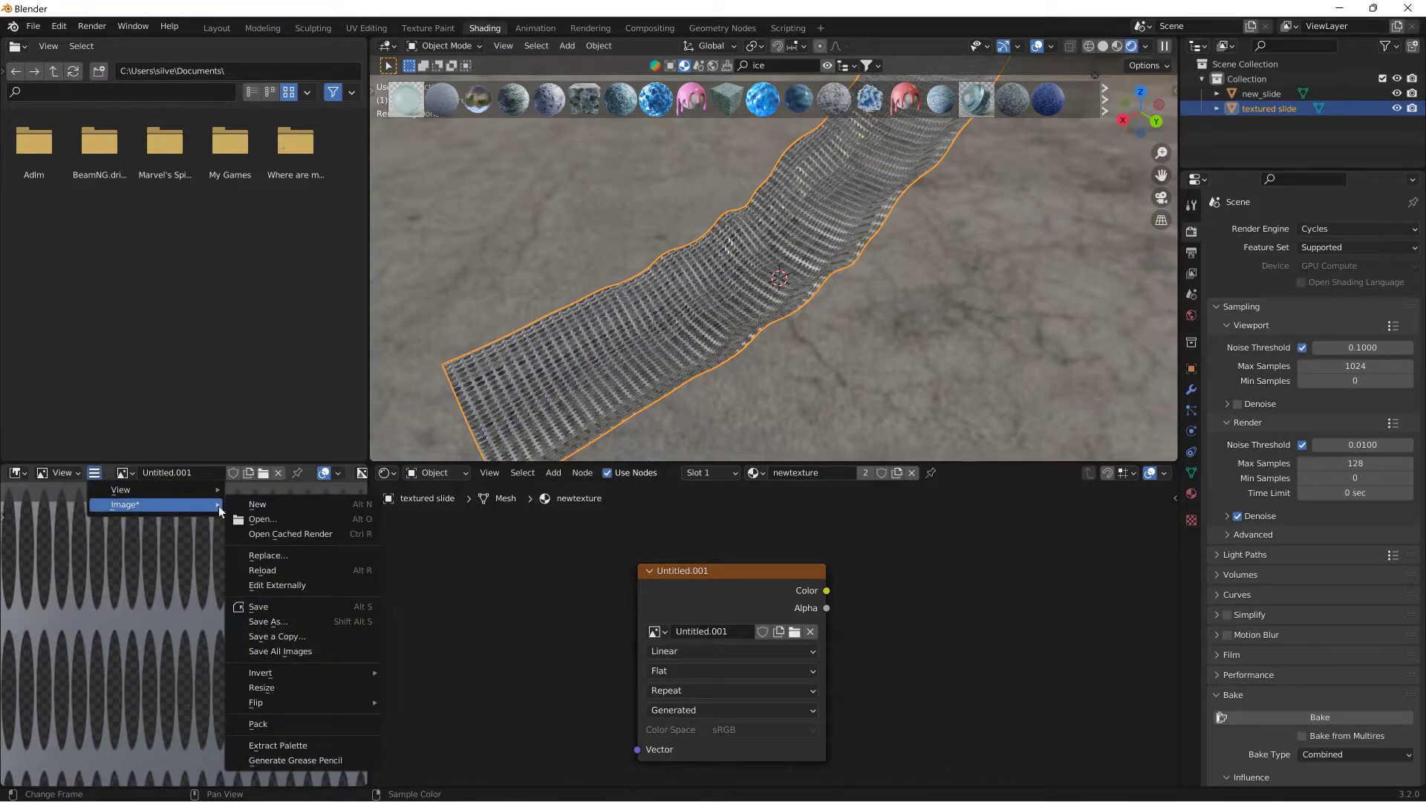
{"action": "left_click", "coordinate": [279, 623]}
{"action": "left_click", "coordinate": [371, 564]}
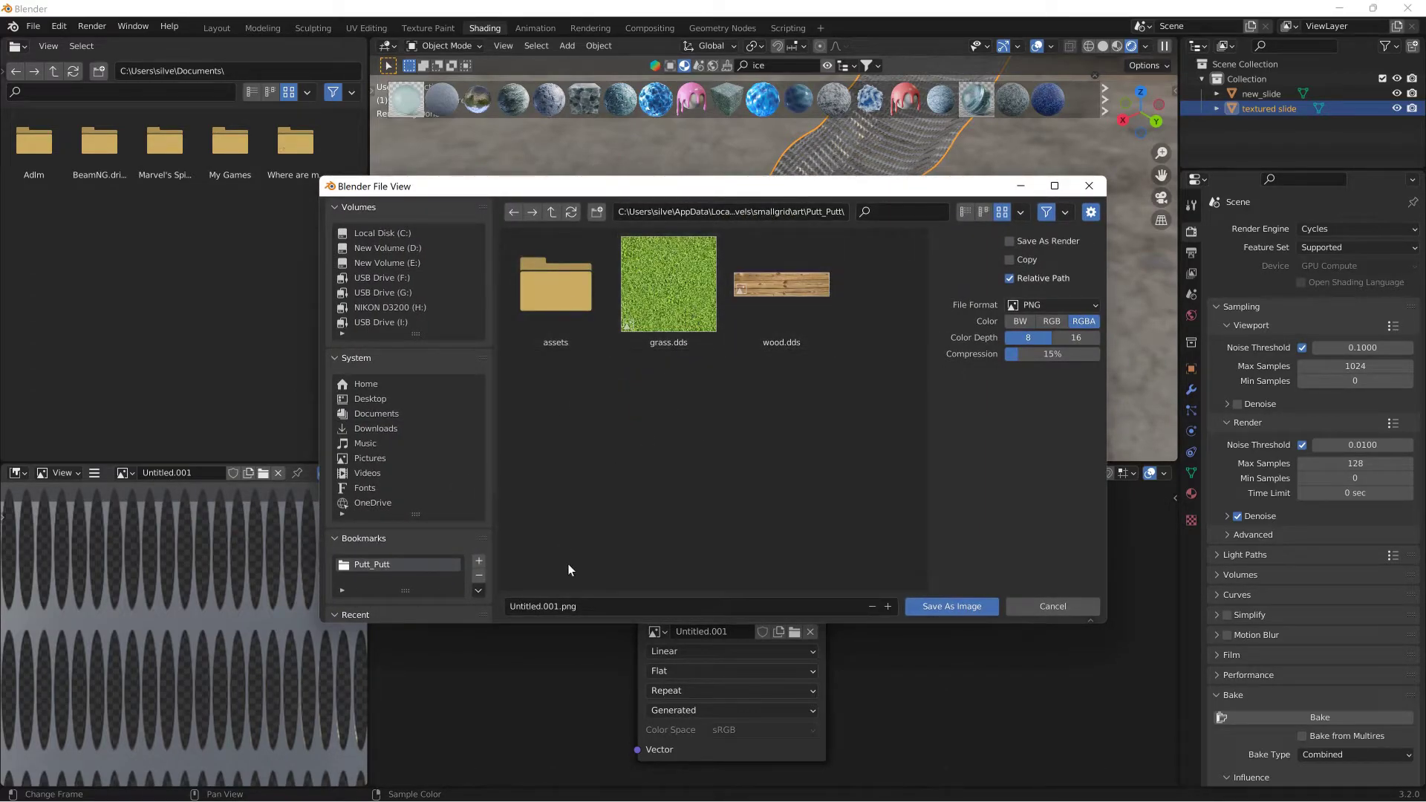
{"action": "left_click", "coordinate": [542, 606]}
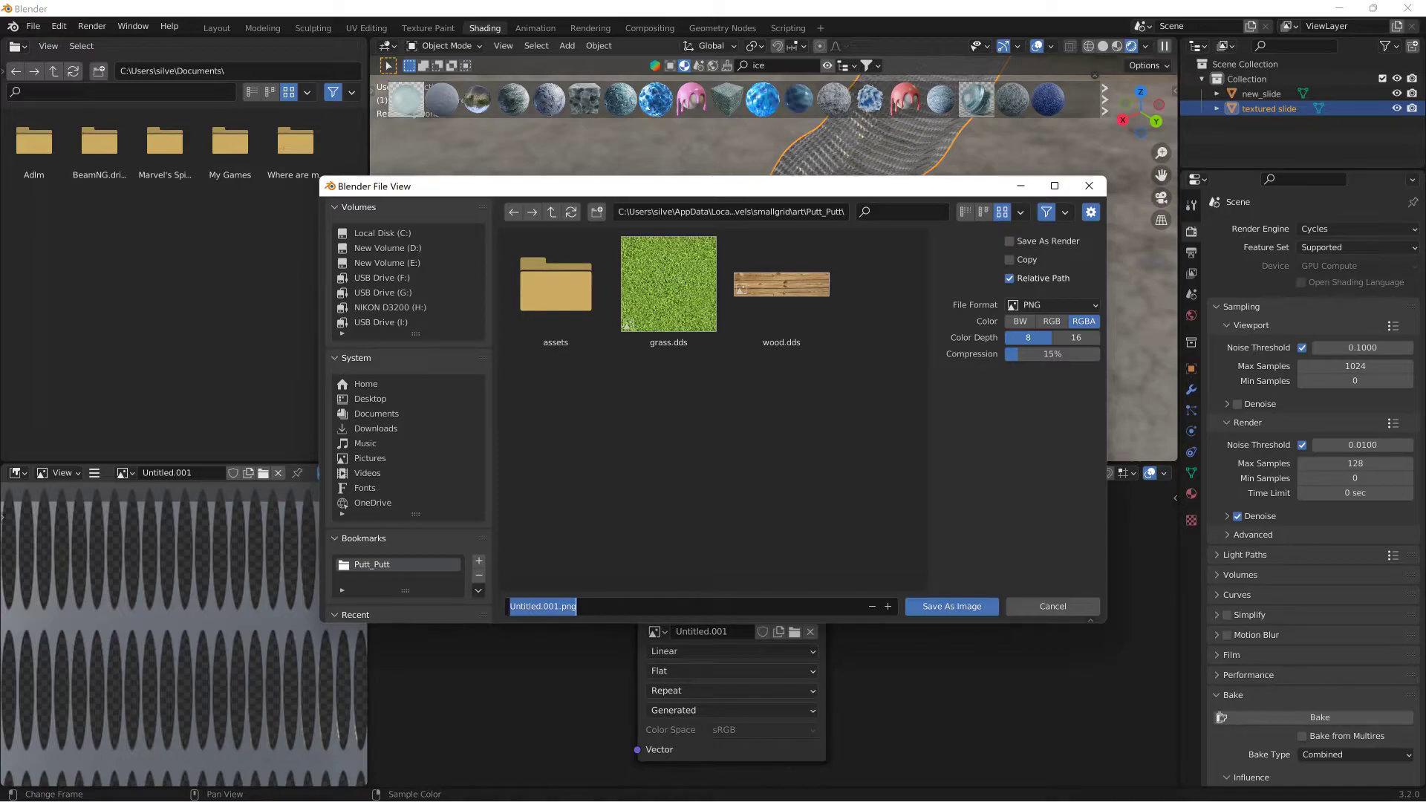
{"action": "type", "text": "meta"}
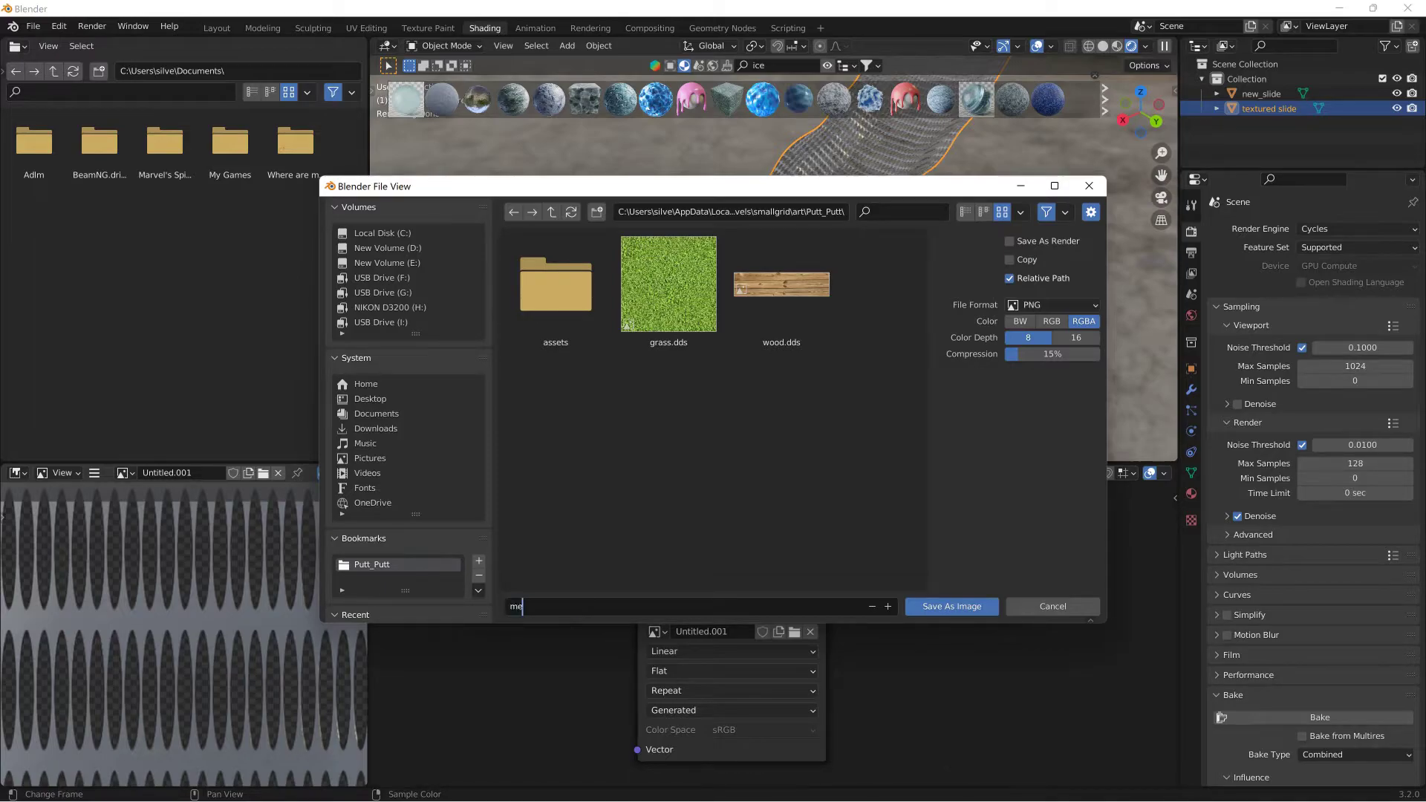
{"action": "type", "text": "l_slide"}
{"action": "key", "text": "Return"}
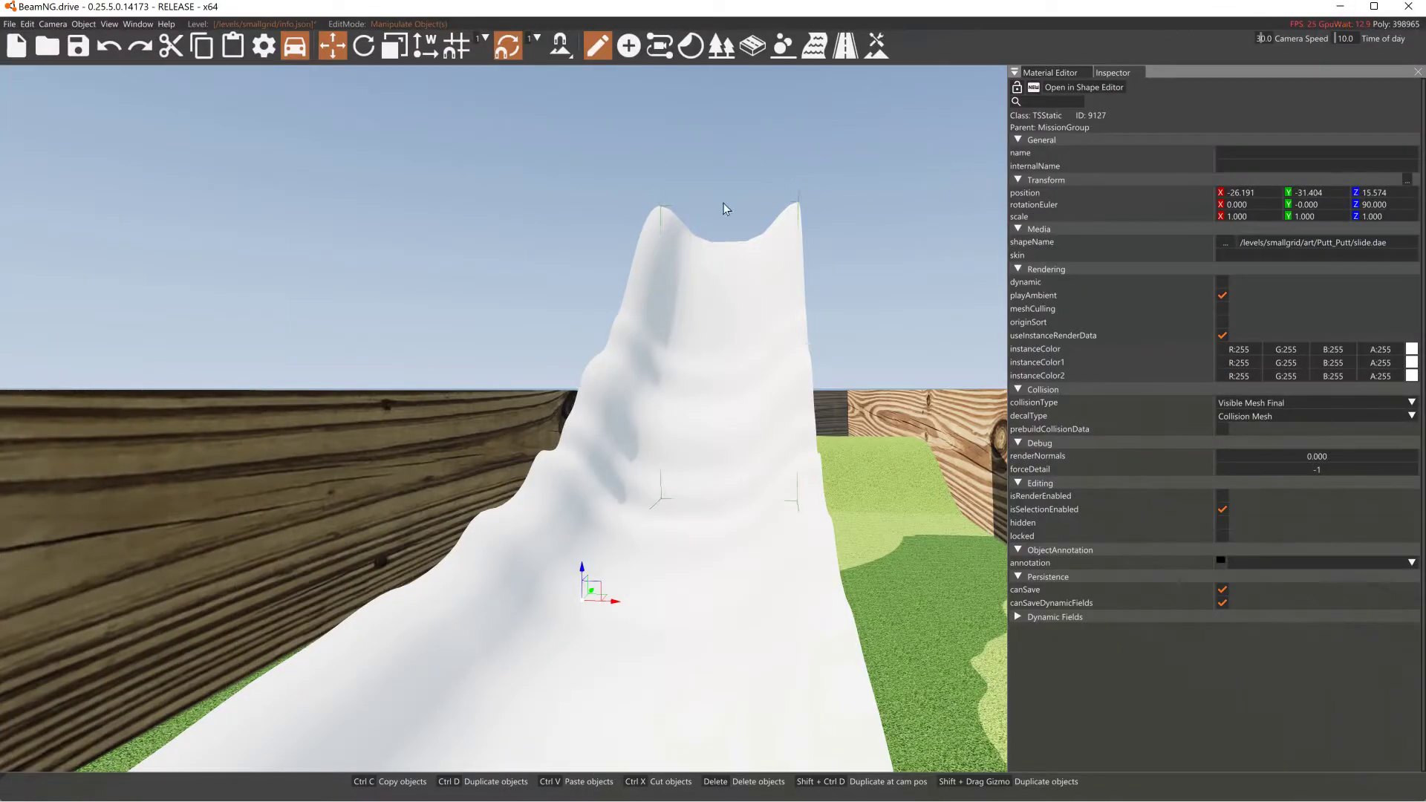
Step: In BeamNG.drive's material editor, assign metal_slide.png from art/Putt_Putt as newtexture's color map and view it on the slide
{"action": "left_click", "coordinate": [1036, 71]}
{"action": "left_click", "coordinate": [1040, 71]}
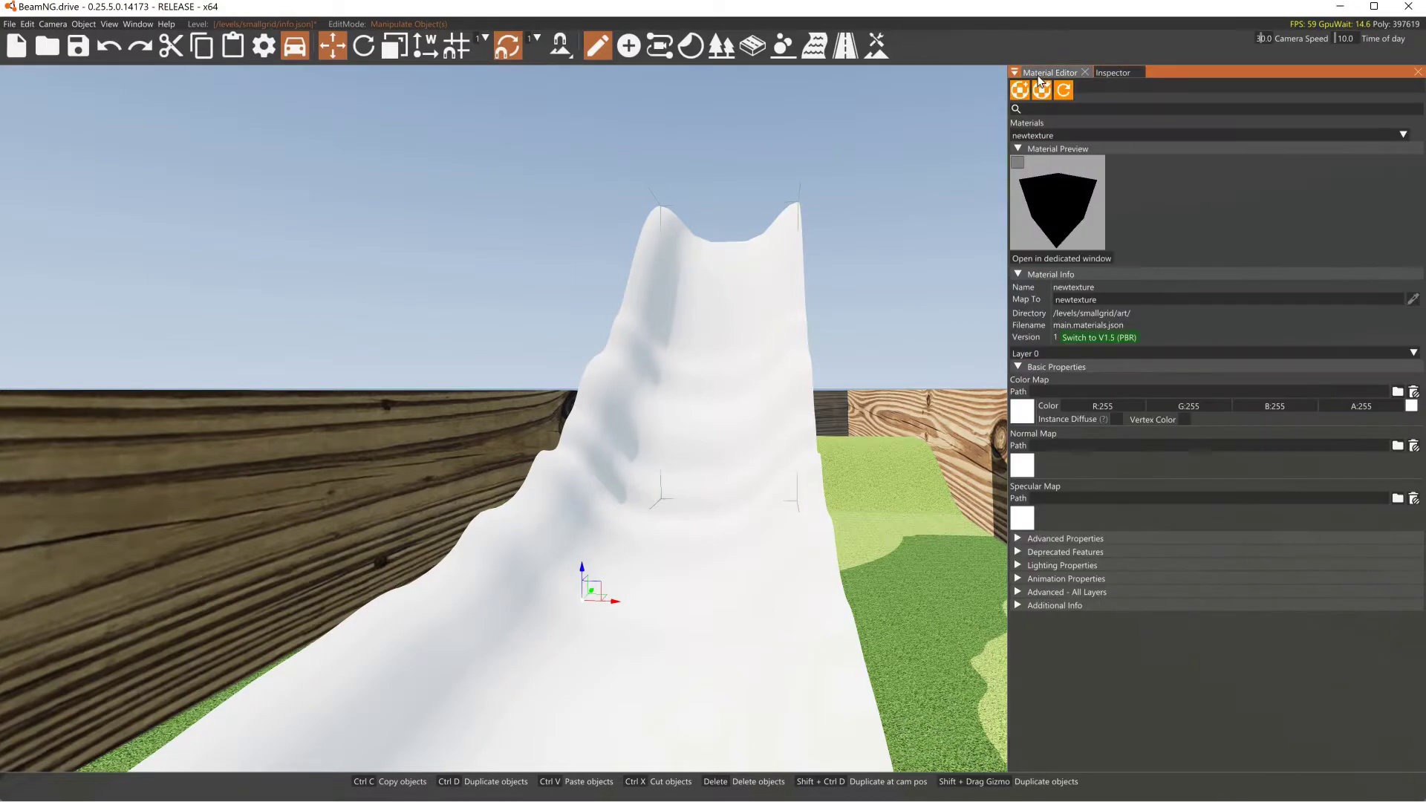
{"action": "left_click", "coordinate": [1023, 413]}
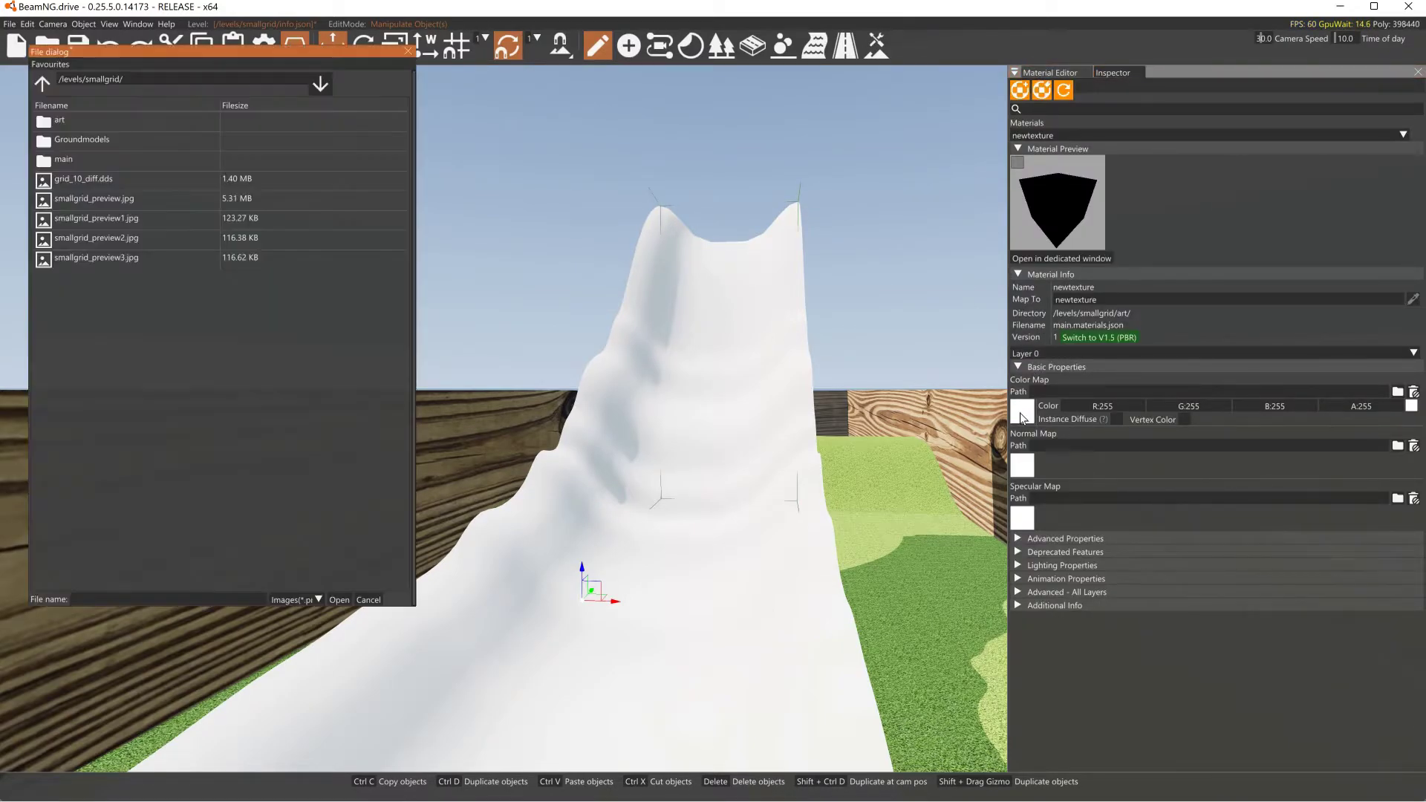
{"action": "double_click", "coordinate": [74, 122]}
{"action": "double_click", "coordinate": [80, 137]}
{"action": "left_click", "coordinate": [79, 160]}
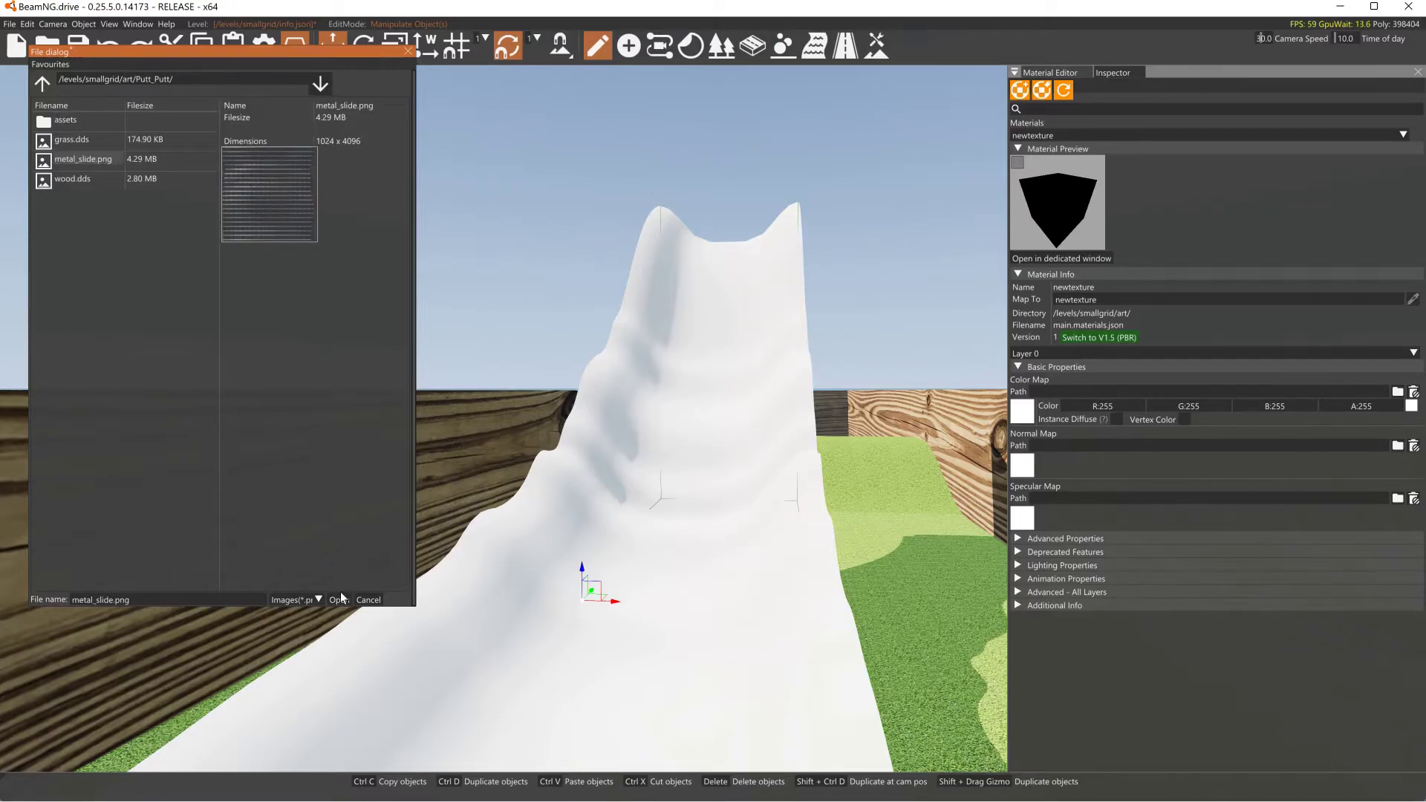
{"action": "left_click", "coordinate": [340, 600]}
{"action": "right_click_drag", "start_coordinate": [704, 552], "coordinate": [690, 732]}
{"action": "right_click_drag", "start_coordinate": [691, 446], "coordinate": [732, 269]}
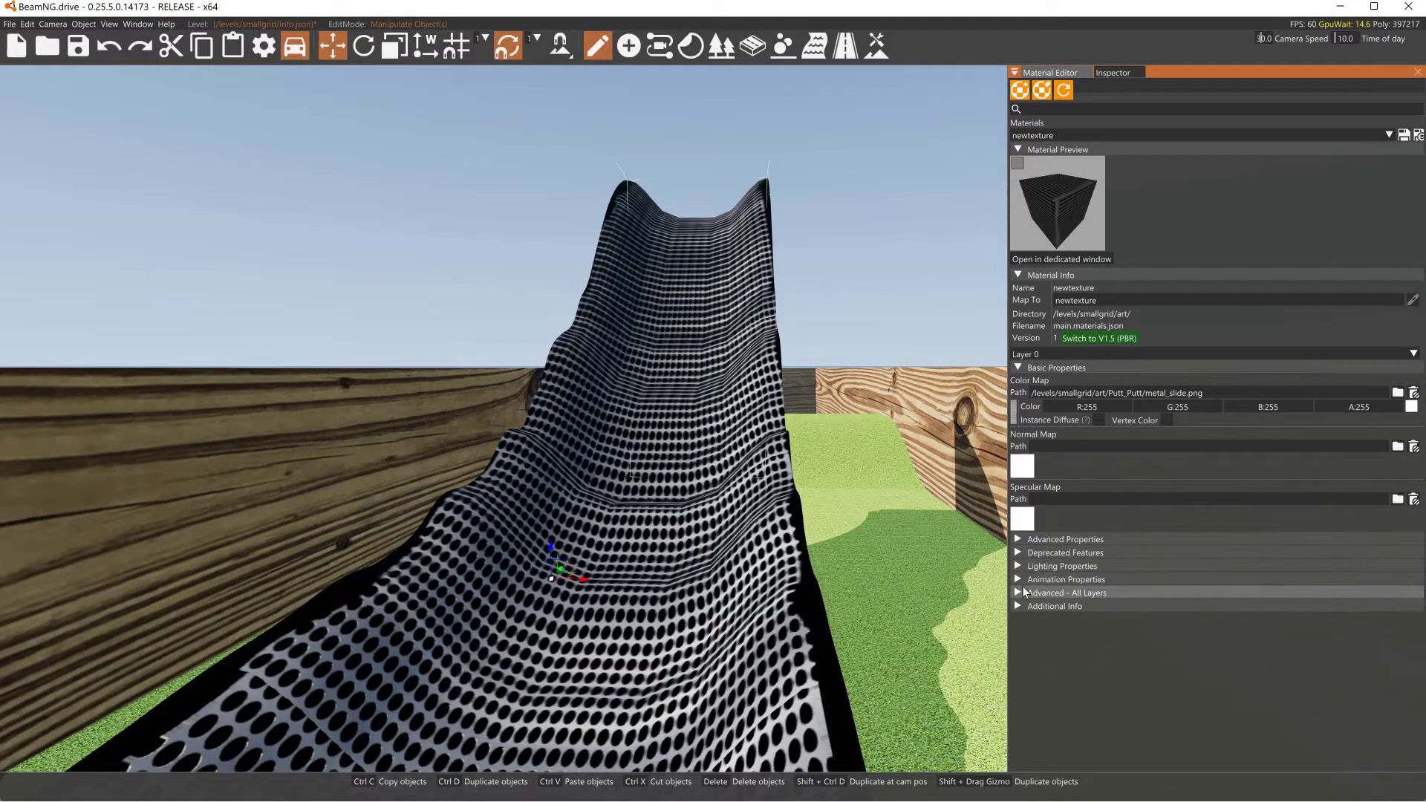
Step: Try alpha clipping on the newtexture material with a threshold of 76, and turn it off again
{"action": "left_click", "coordinate": [1024, 592]}
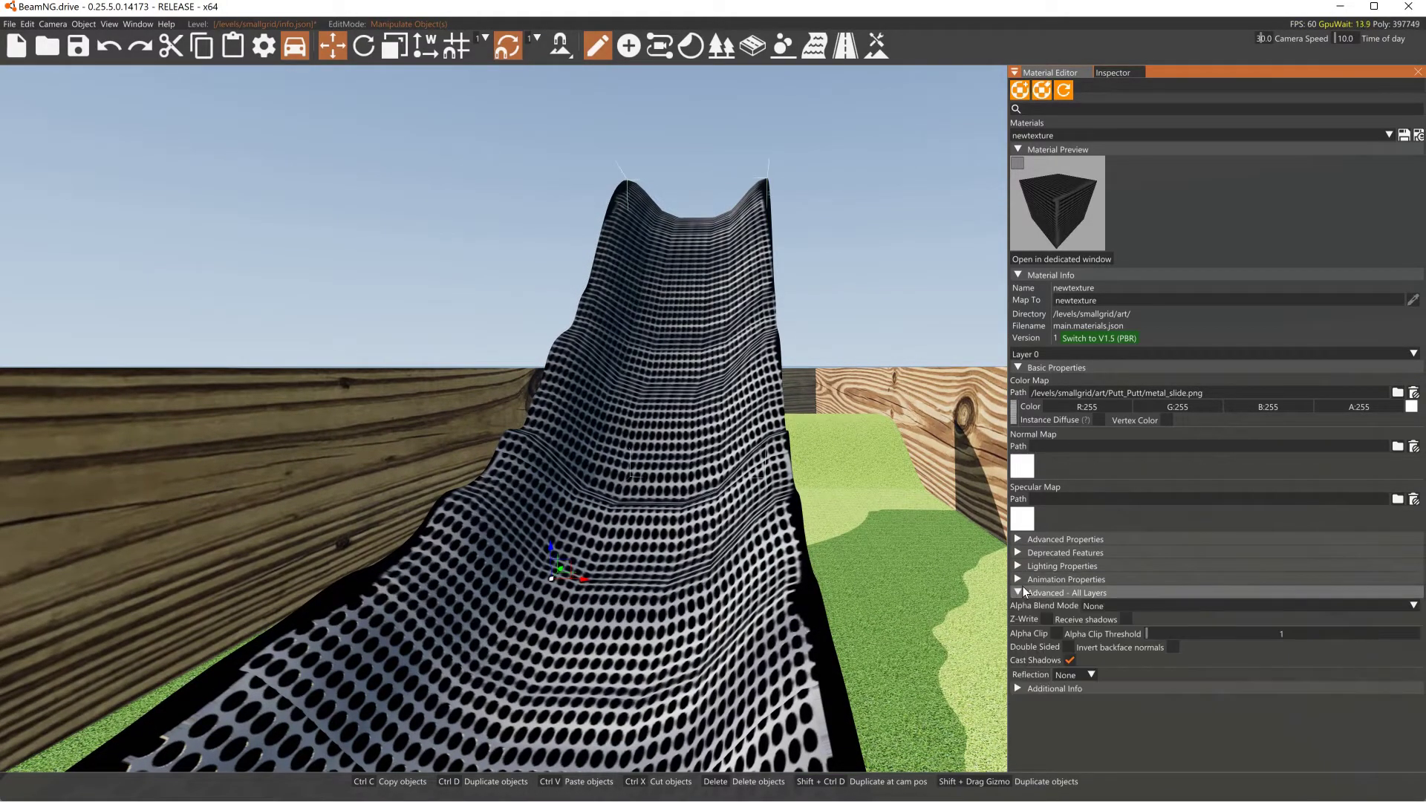
{"action": "left_click", "coordinate": [1056, 634]}
{"action": "left_click_drag", "start_coordinate": [1150, 634], "coordinate": [1227, 622]}
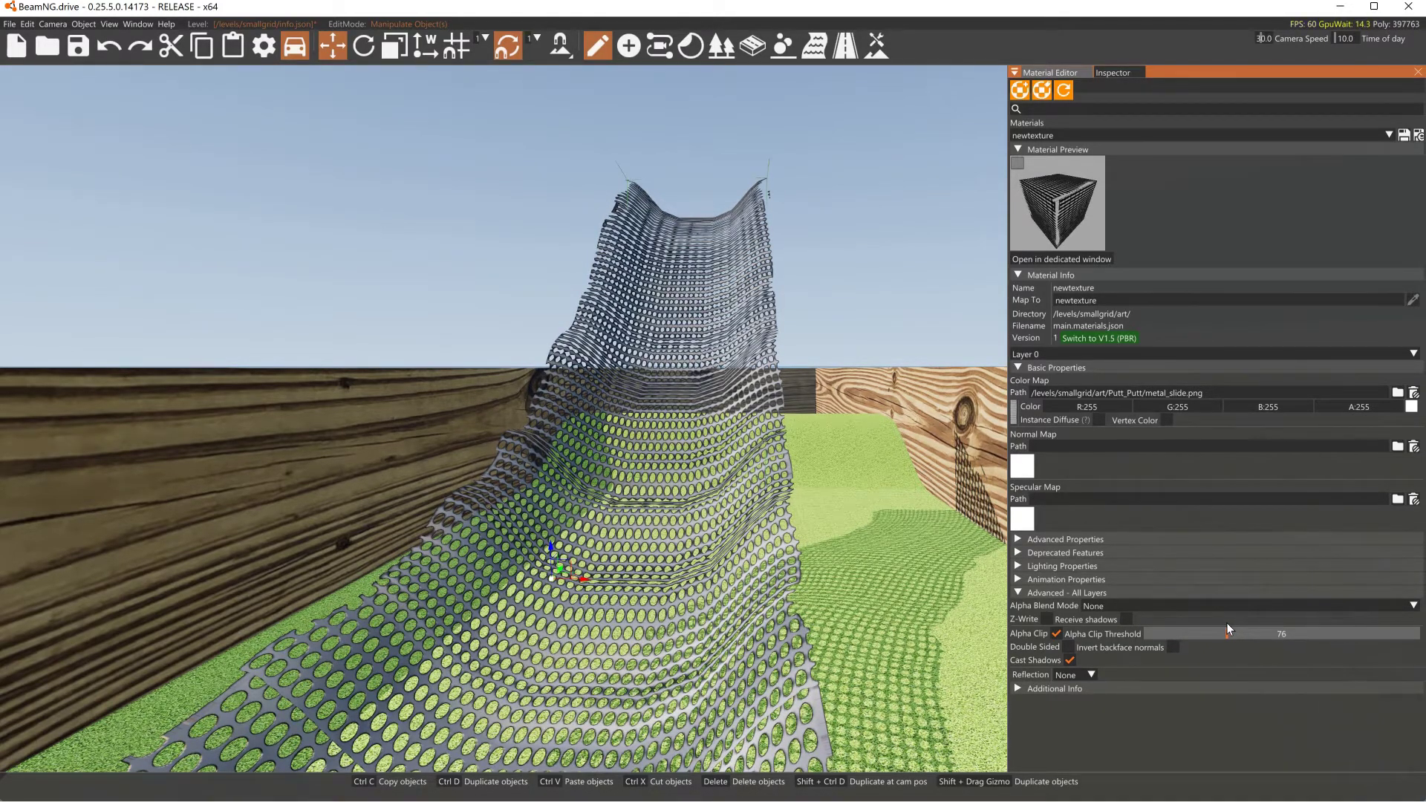
{"action": "left_click", "coordinate": [1056, 635]}
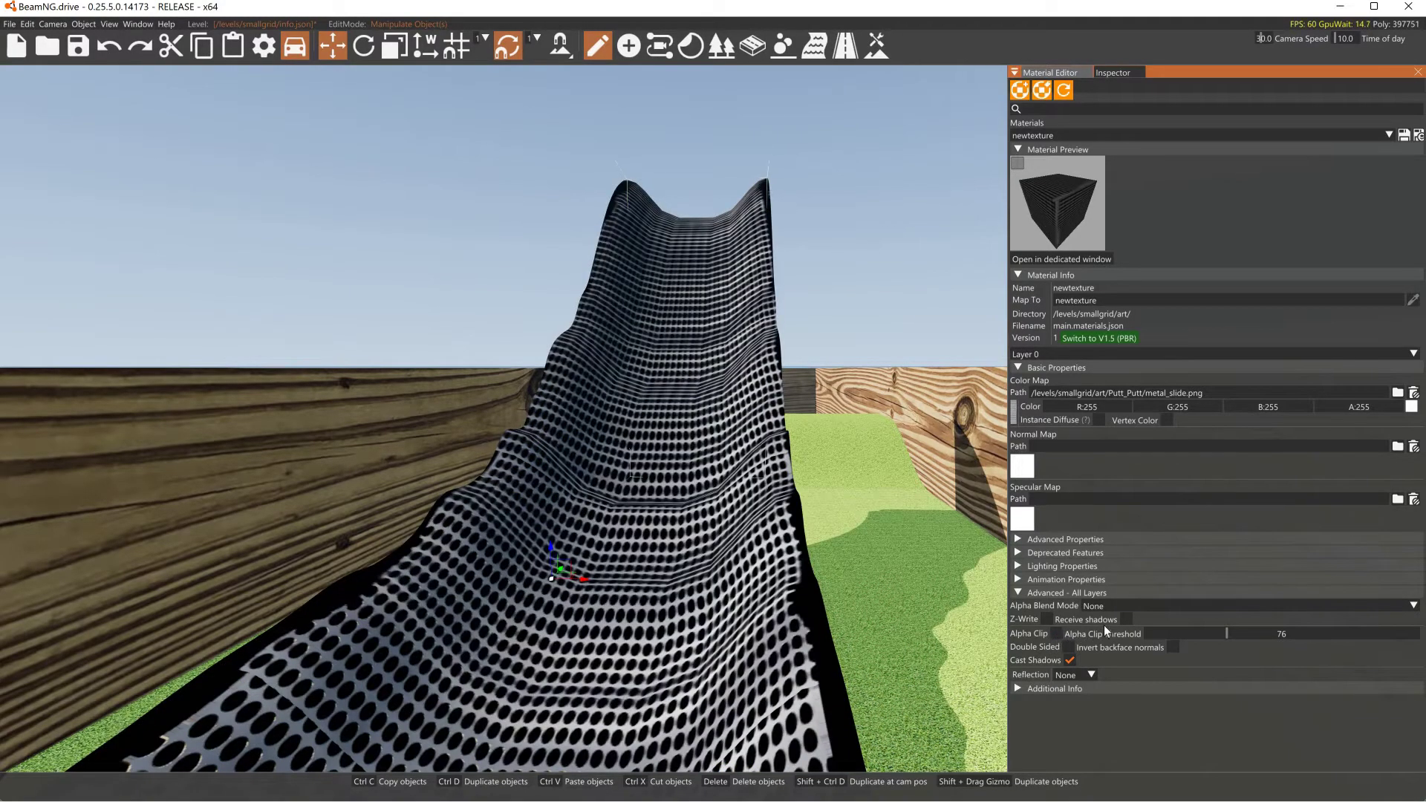
Step: Try the LerpAlpha blend mode on newtexture with the alpha clip threshold at 0, and view the slide from different distances
{"action": "left_click", "coordinate": [1115, 606]}
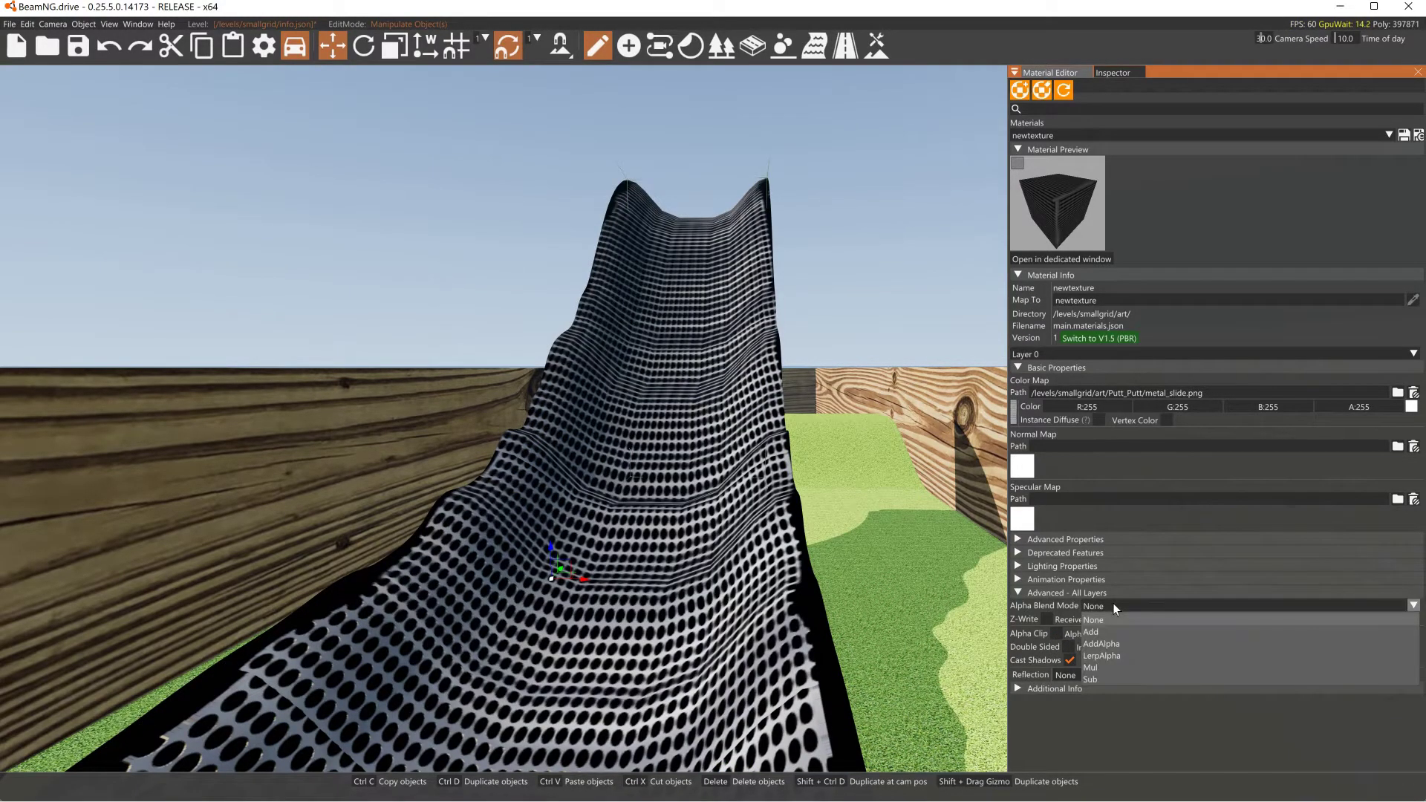
{"action": "left_click", "coordinate": [1107, 656]}
{"action": "left_click_drag", "start_coordinate": [1206, 630], "coordinate": [1136, 637]}
{"action": "right_click_drag", "start_coordinate": [745, 537], "coordinate": [795, 587]}
{"action": "key", "text": "w"}
{"action": "key", "text": "s"}
{"action": "key", "text": "w"}
{"action": "key", "text": "s"}
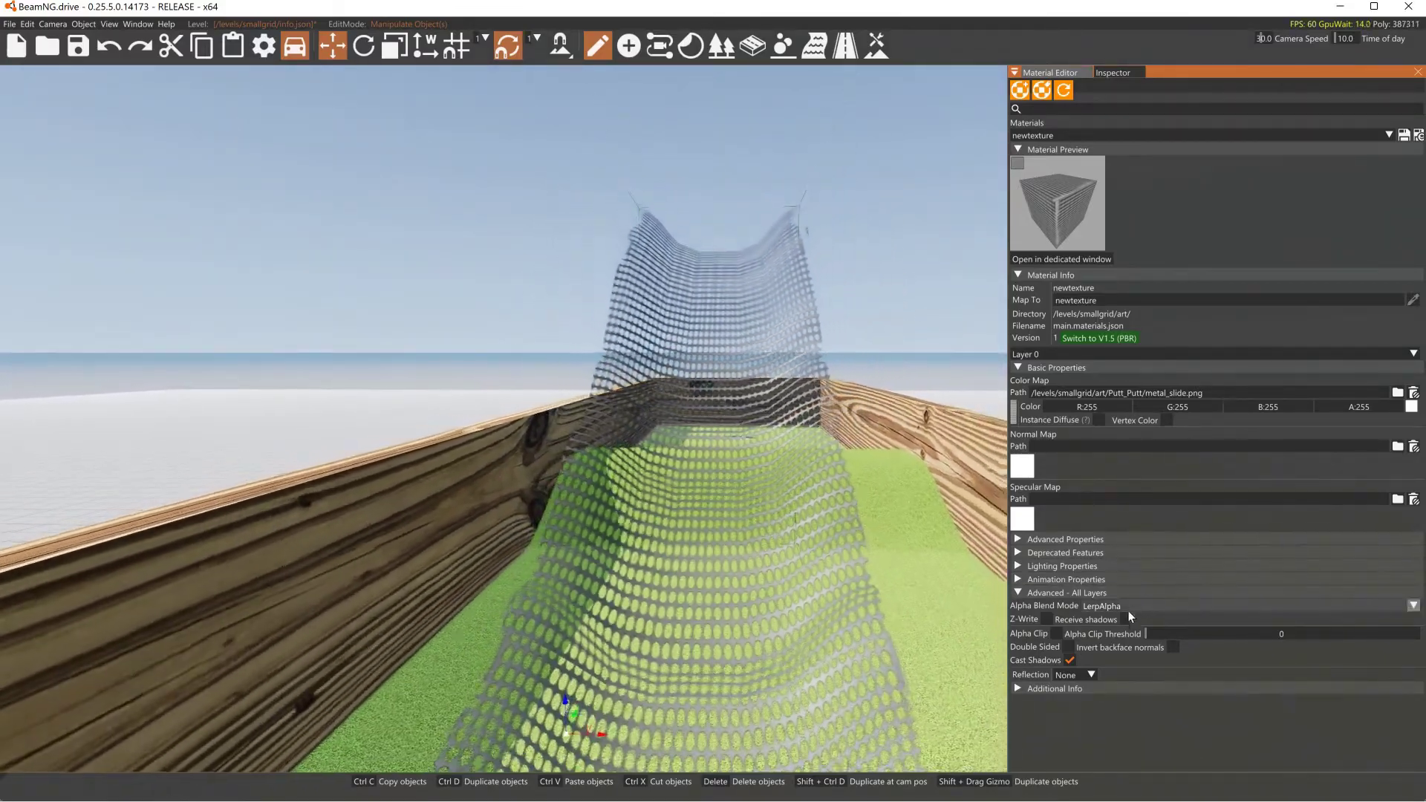
Step: Enable alpha clipping on newtexture with a threshold of 92 and set its alpha blend mode to None
{"action": "left_click", "coordinate": [1057, 634]}
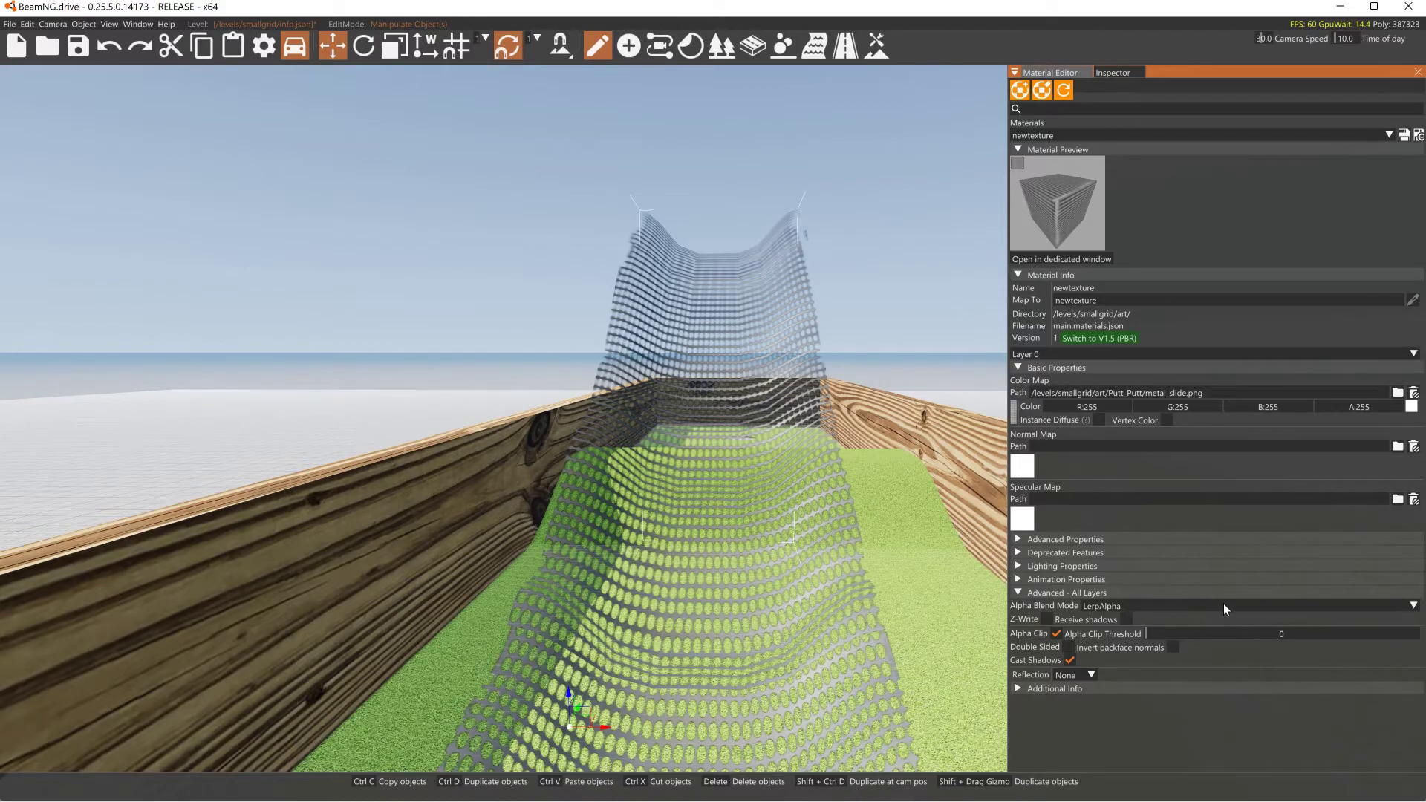
{"action": "left_click", "coordinate": [1296, 608]}
{"action": "left_click", "coordinate": [1172, 630]}
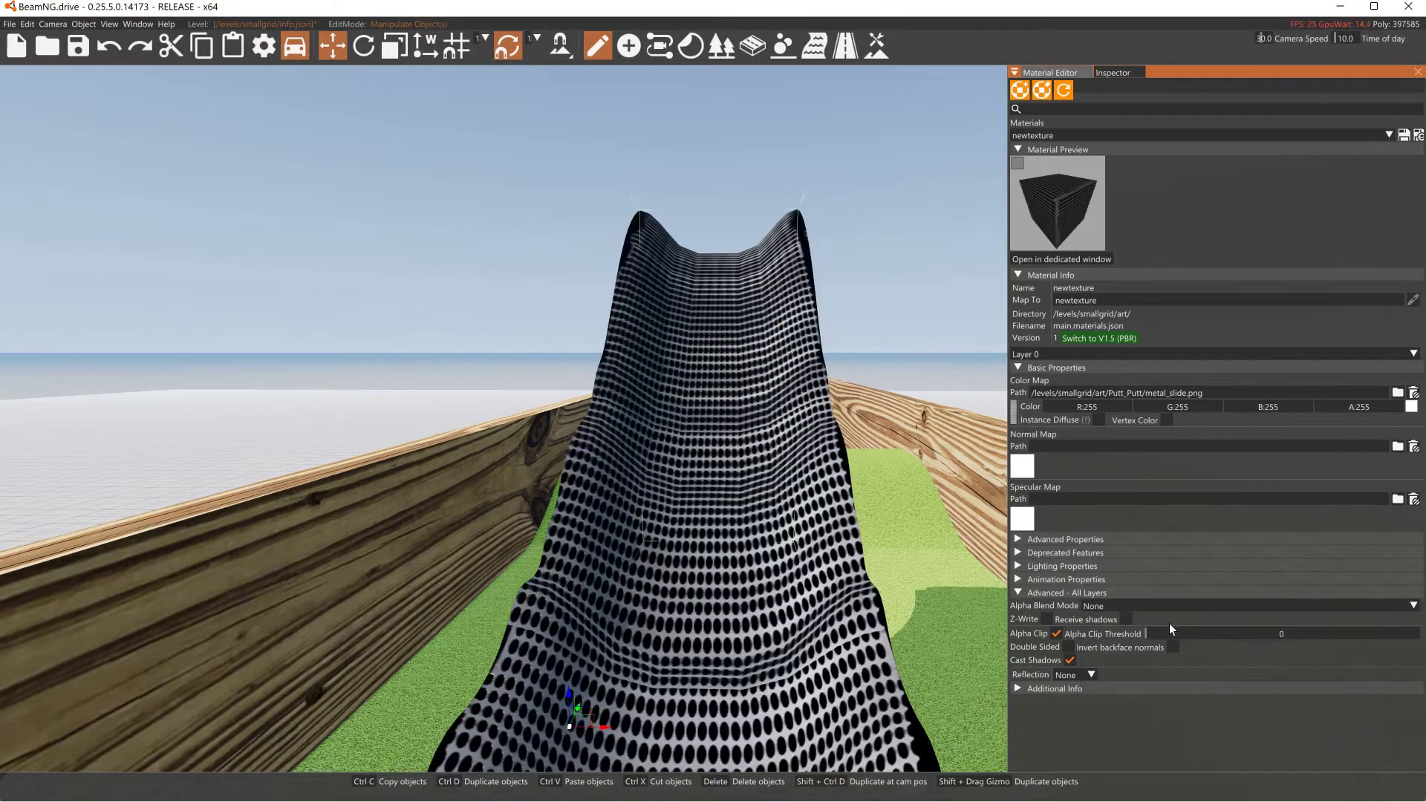
{"action": "left_click_drag", "start_coordinate": [1171, 633], "coordinate": [1243, 633]}
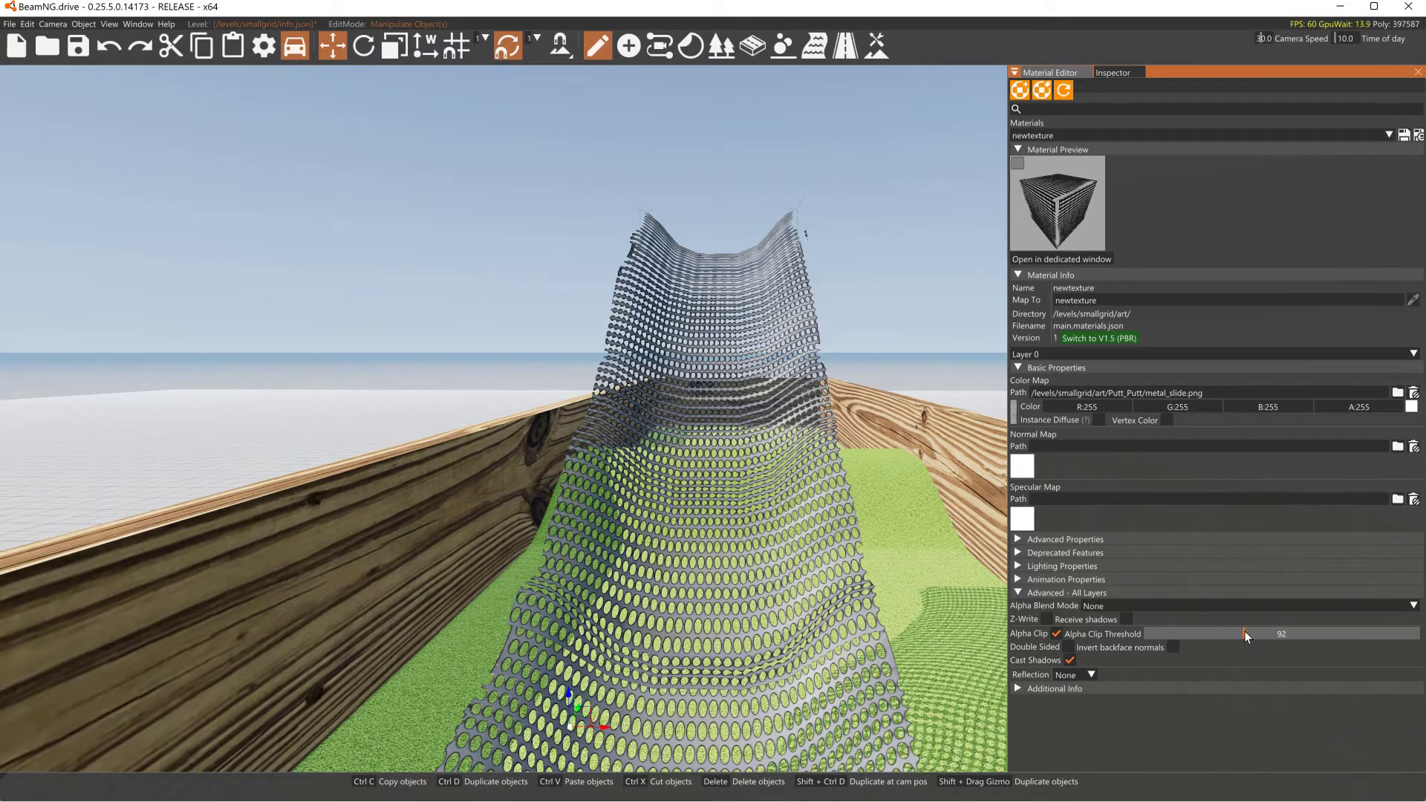
Step: Set newtexture's reflection to Level and assign metal_slide.png as its specular map
{"action": "left_click", "coordinate": [1077, 676]}
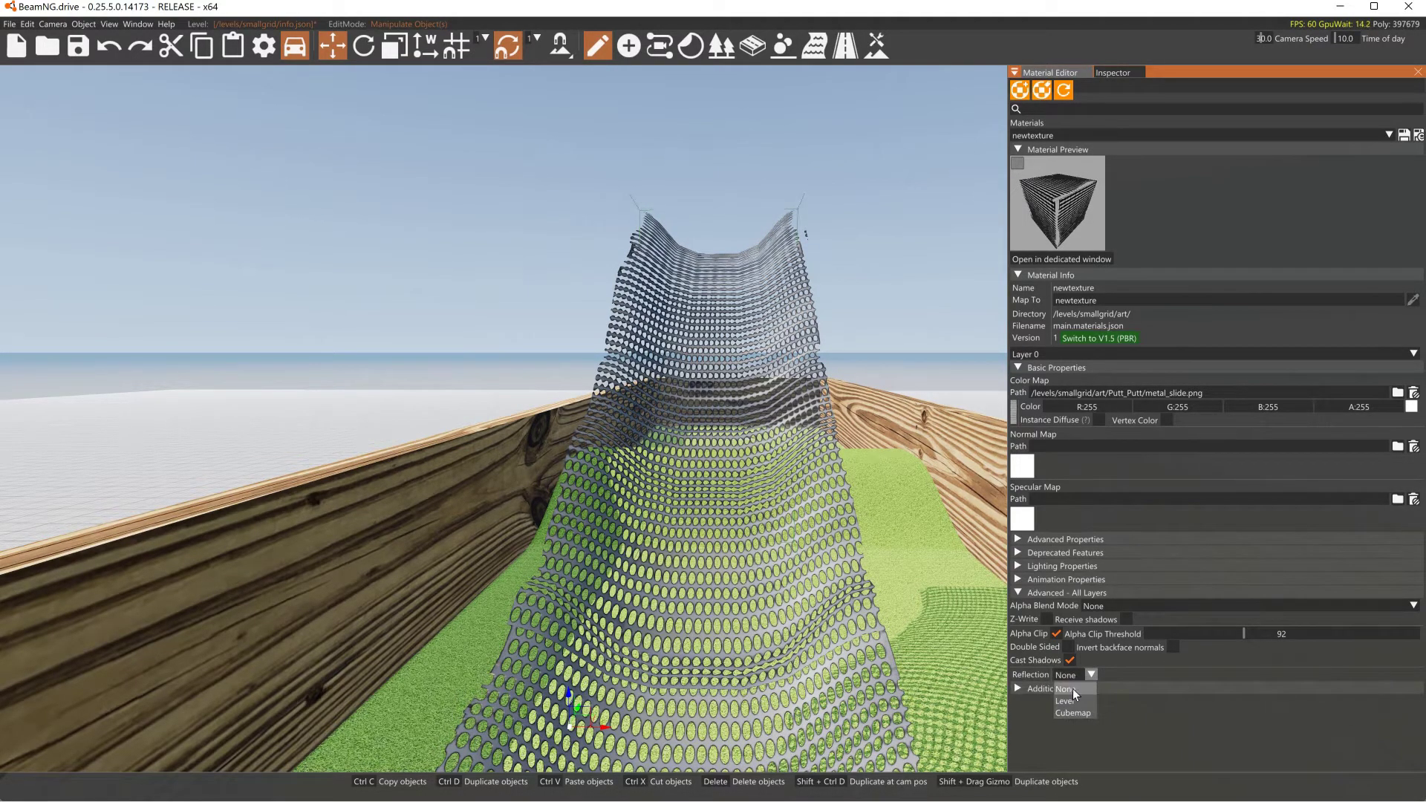
{"action": "left_click", "coordinate": [1070, 702]}
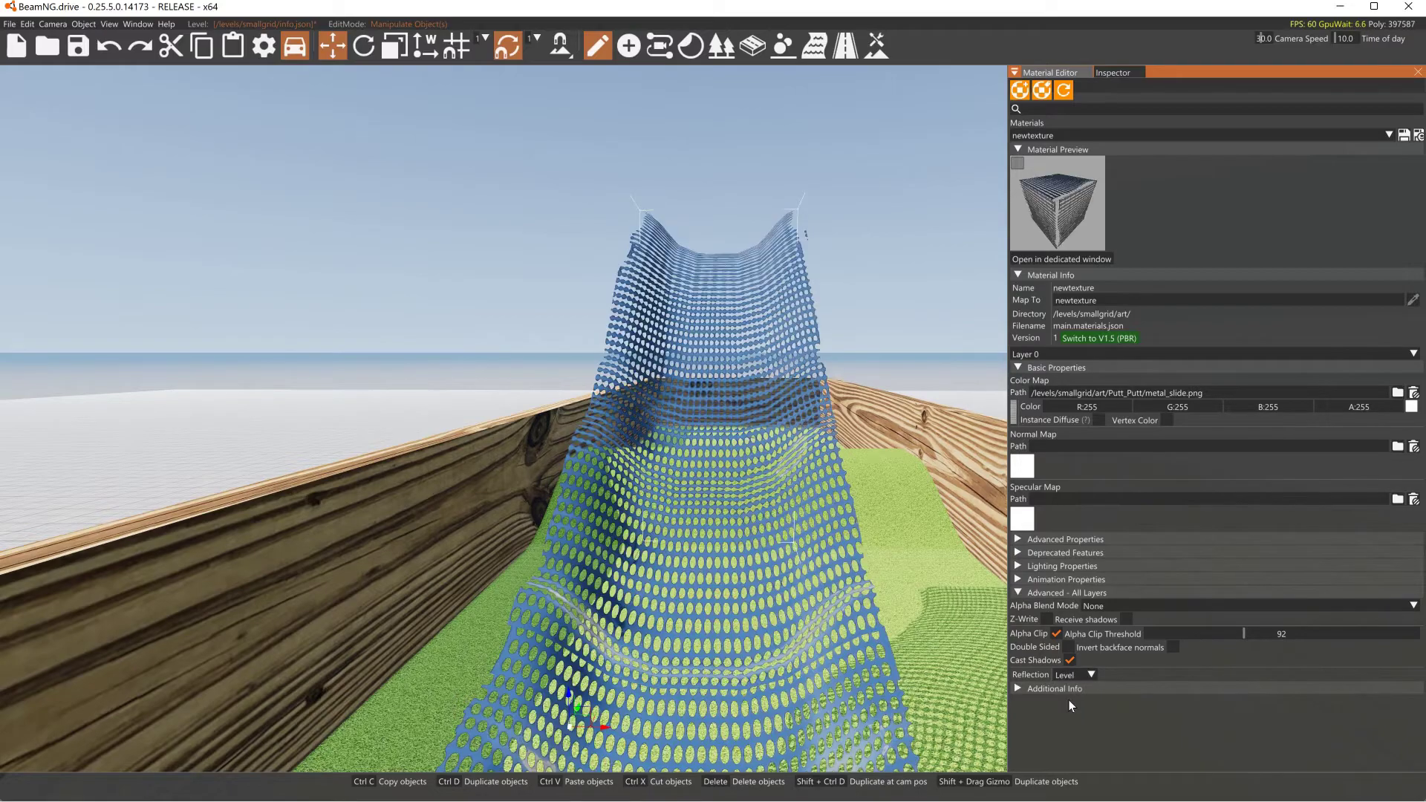
{"action": "left_click", "coordinate": [1021, 520]}
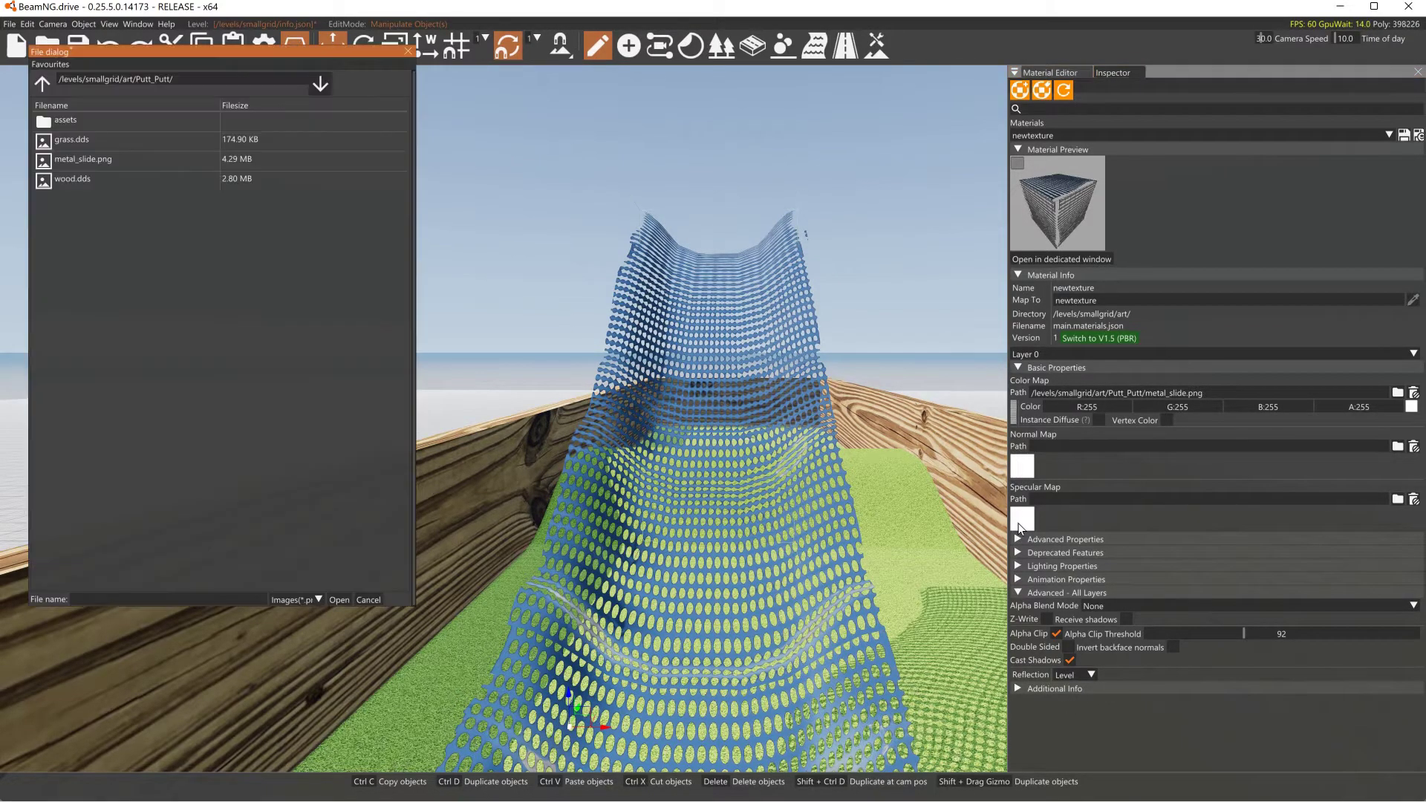
{"action": "left_click", "coordinate": [87, 162]}
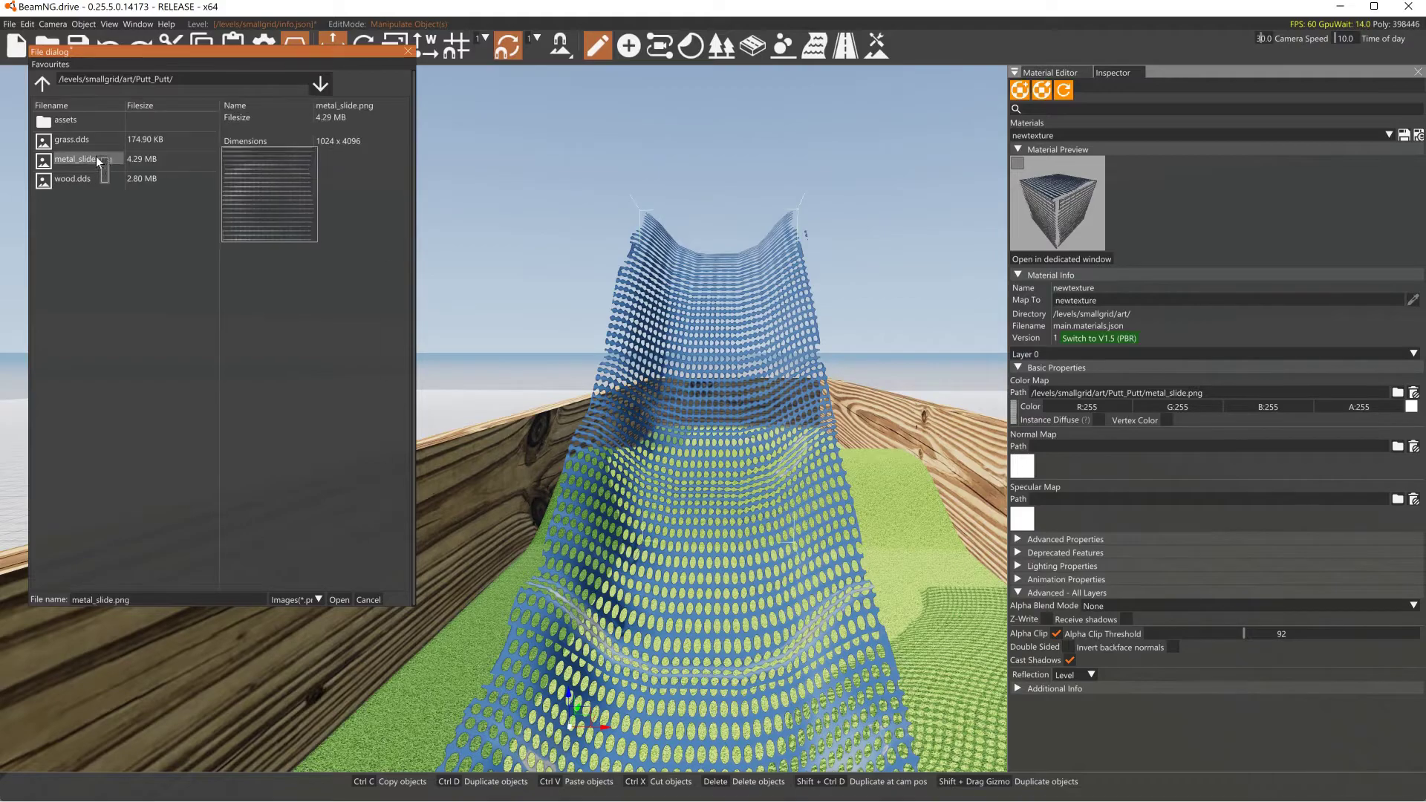
{"action": "left_click", "coordinate": [338, 601]}
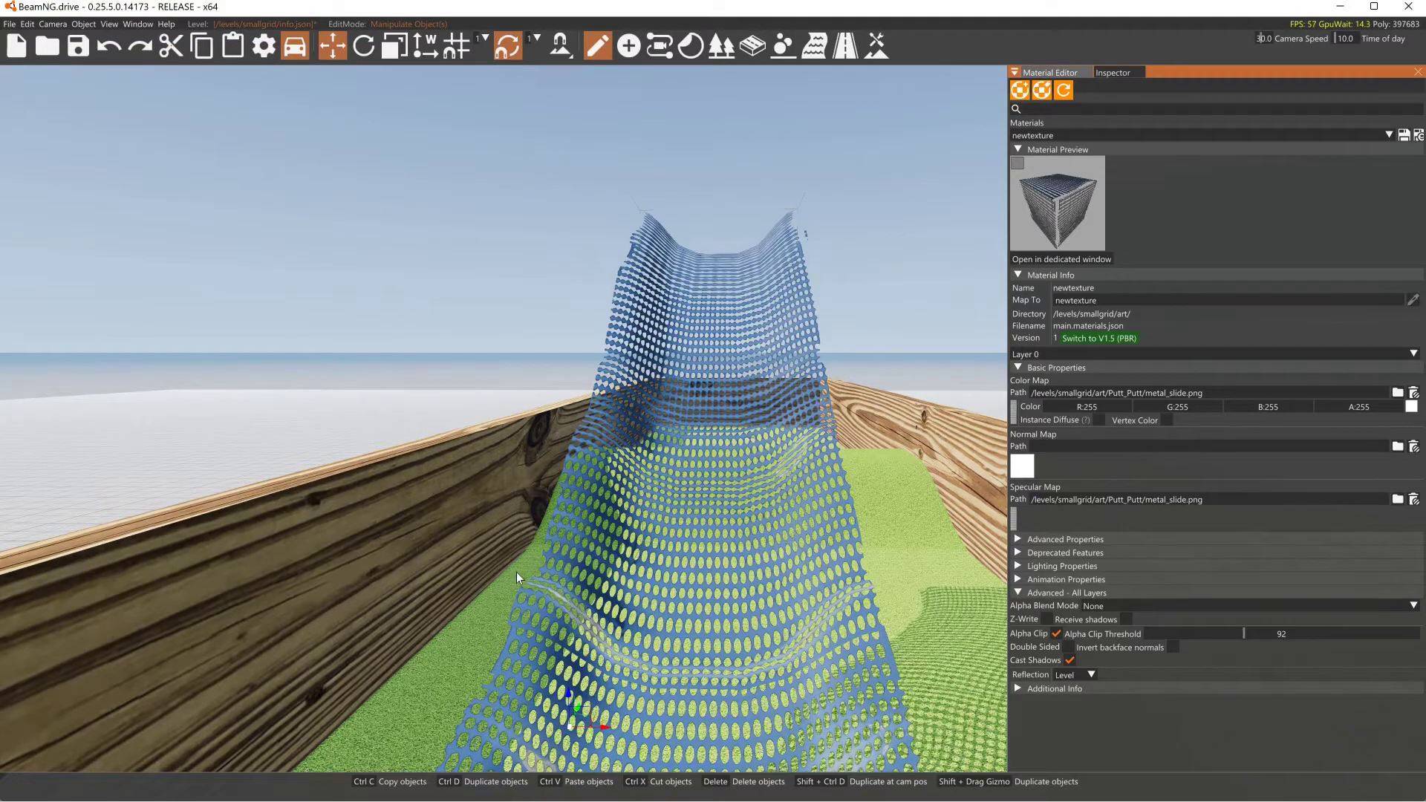
Step: Assign metal_slide.png as newtexture's reflectivity map and set the reflectivity map factor to 0.344
{"action": "left_click", "coordinate": [1019, 539]}
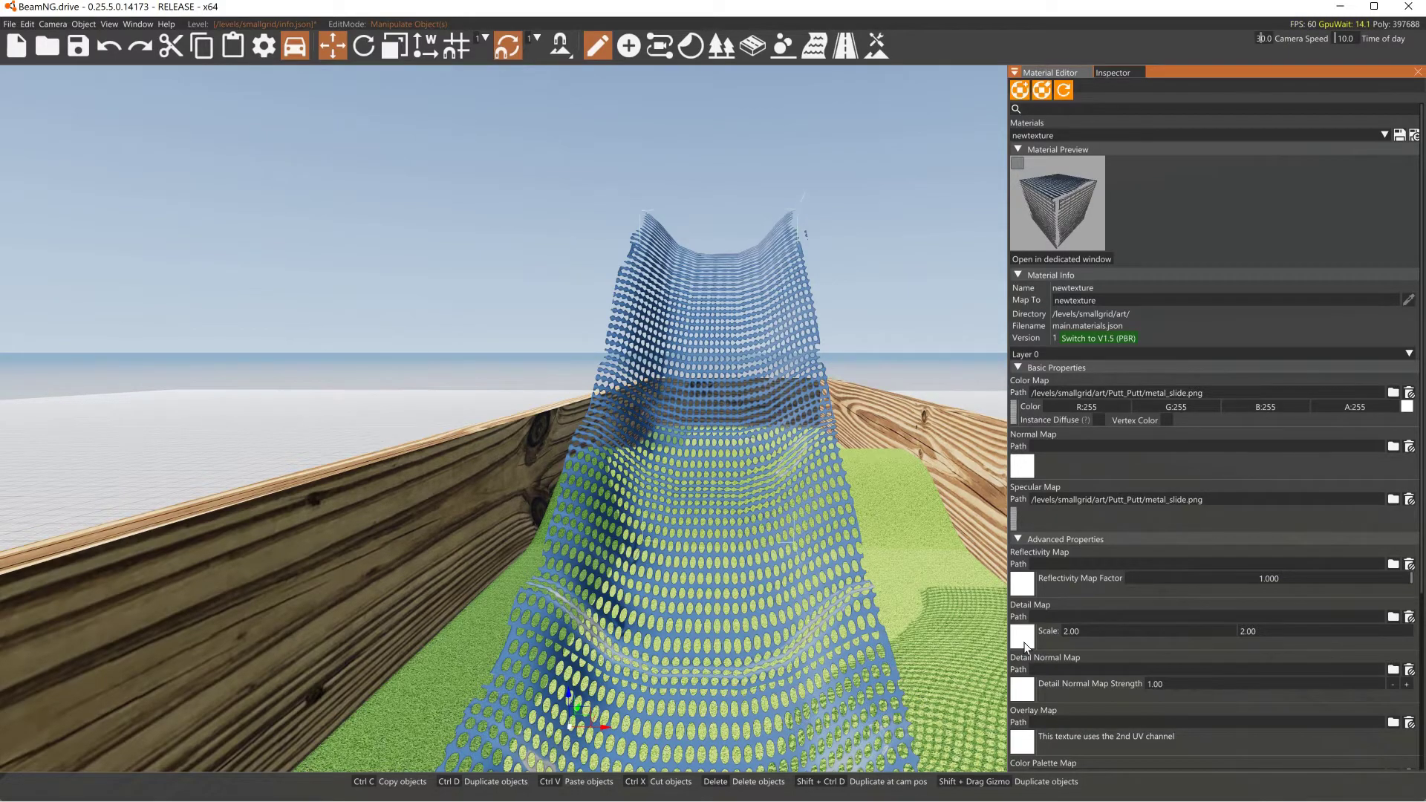
{"action": "left_click", "coordinate": [1032, 589]}
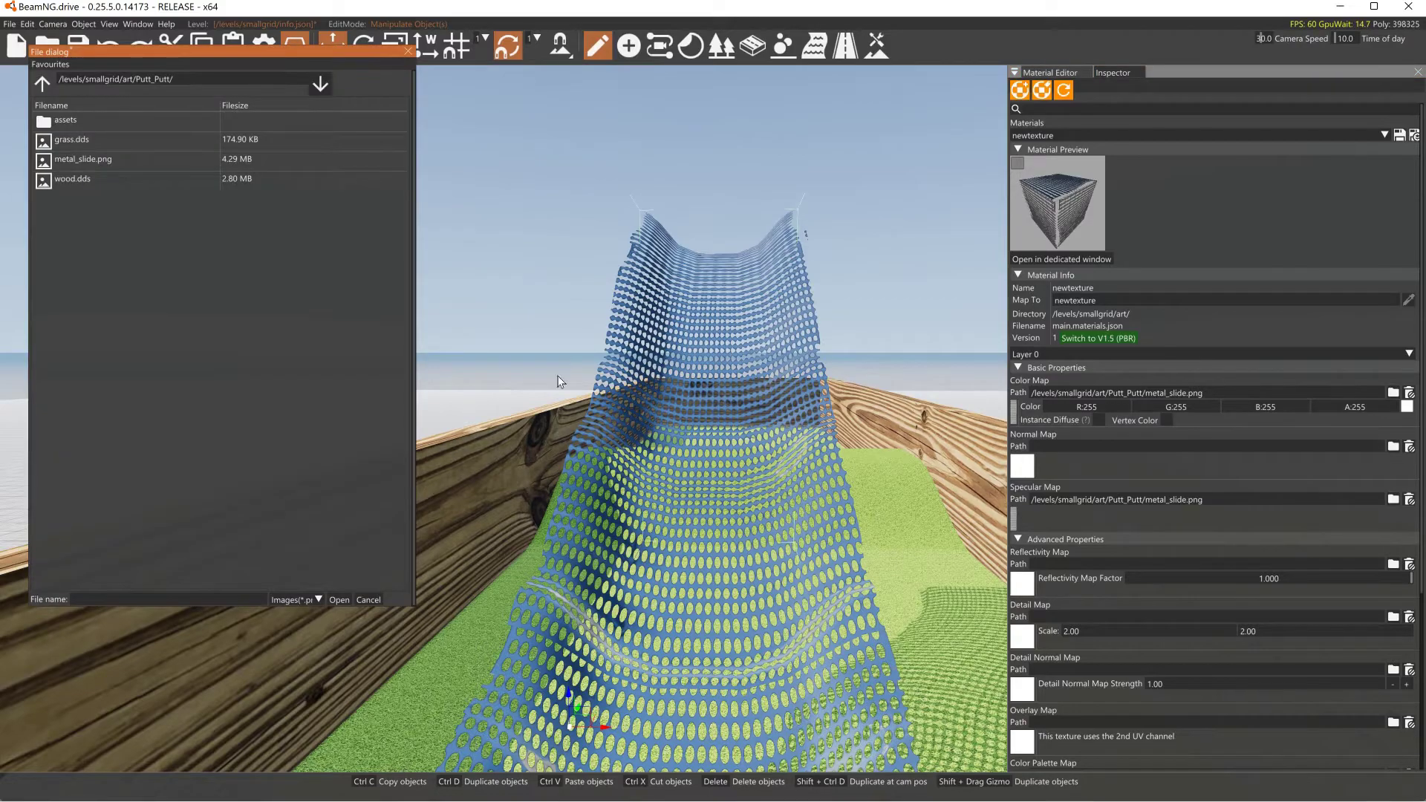
{"action": "left_click", "coordinate": [99, 156]}
{"action": "left_click", "coordinate": [339, 600]}
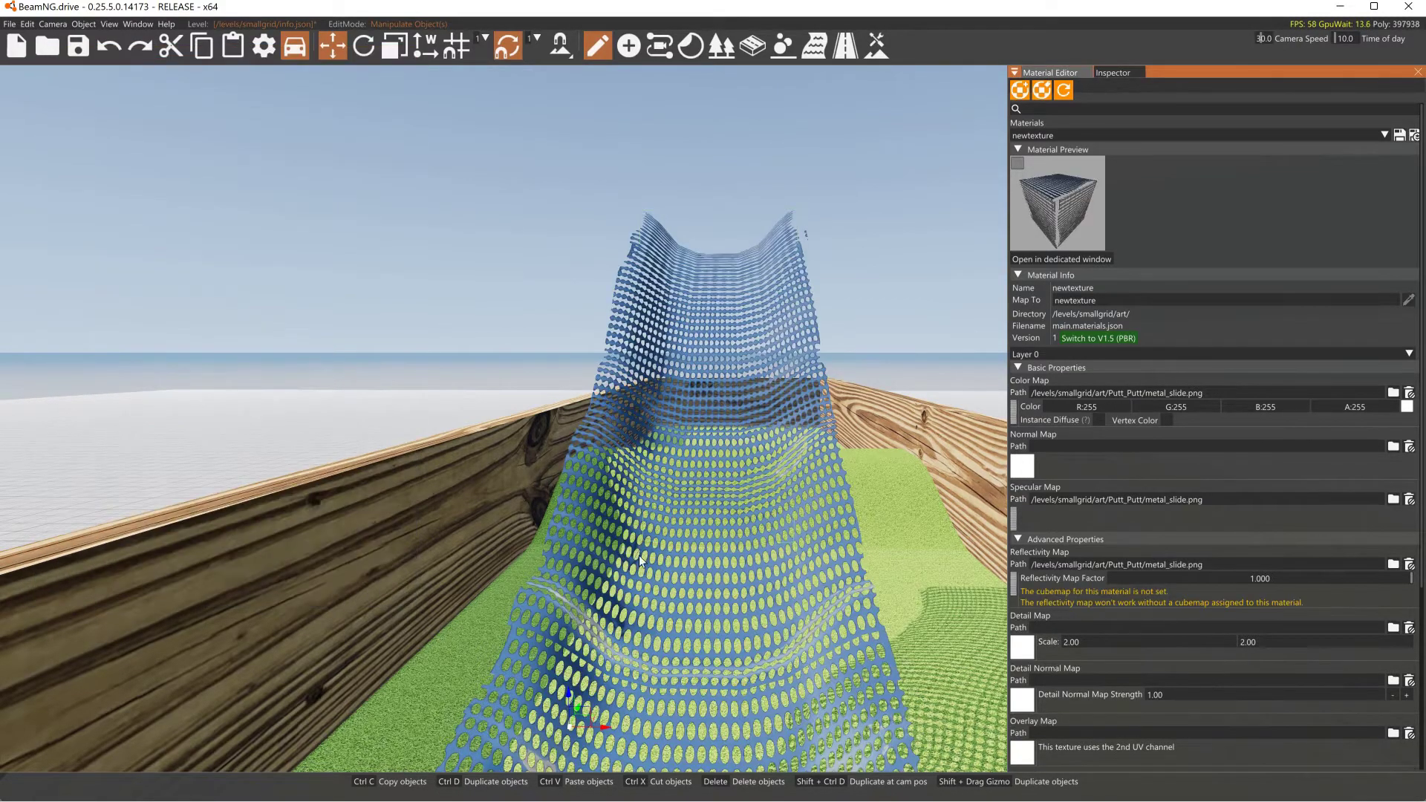
{"action": "left_click", "coordinate": [1151, 579]}
{"action": "left_click_drag", "start_coordinate": [1126, 580], "coordinate": [1214, 580]}
{"action": "right_click_drag", "start_coordinate": [789, 520], "coordinate": [789, 639]}
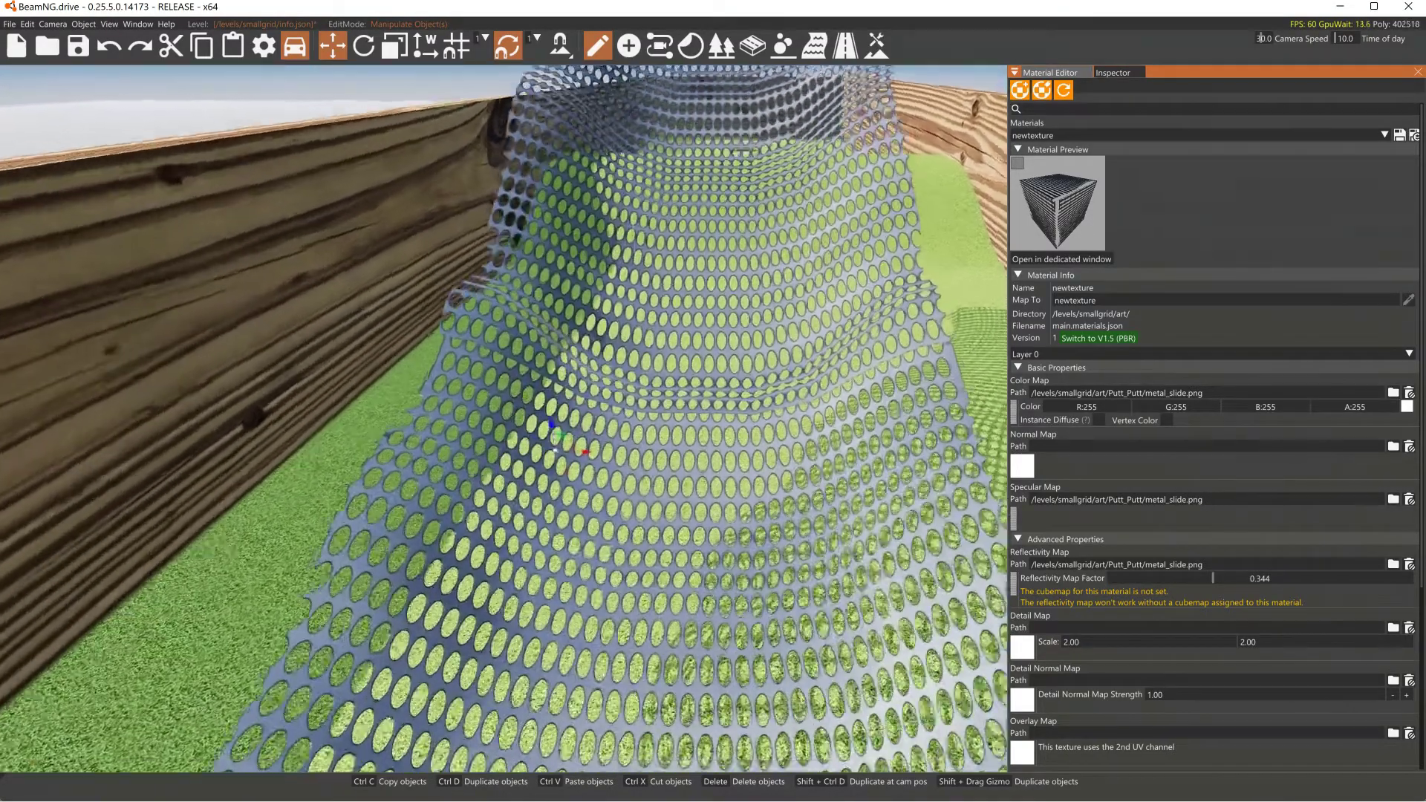
Step: Switch to Blender and examine the textured slide from several angles in material preview shading
{"action": "key", "text": "alt+Tab"}
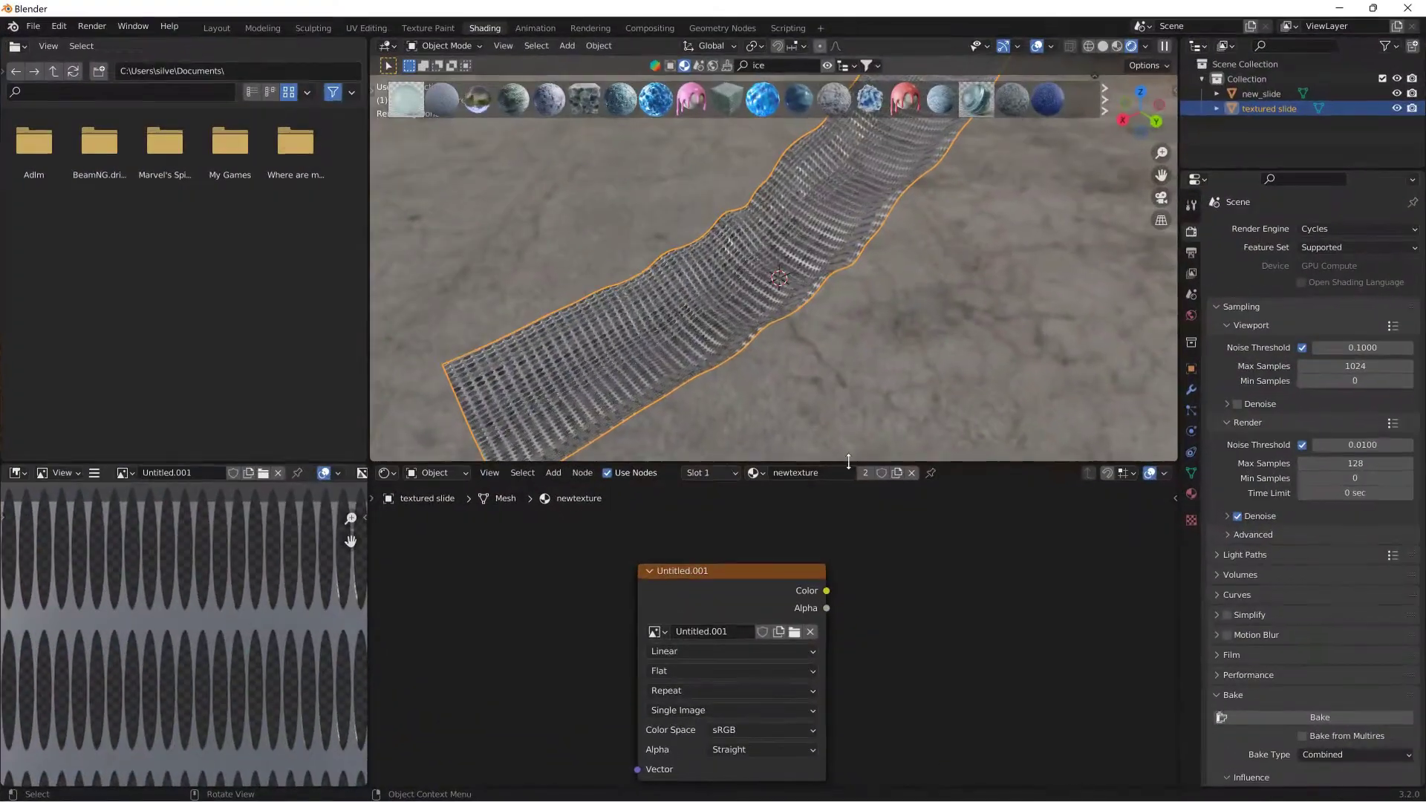
{"action": "middle_click_drag", "start_coordinate": [906, 346], "coordinate": [956, 179]}
{"action": "scroll", "coordinate": [943, 341], "scroll_direction": "up", "scroll_amount": 3}
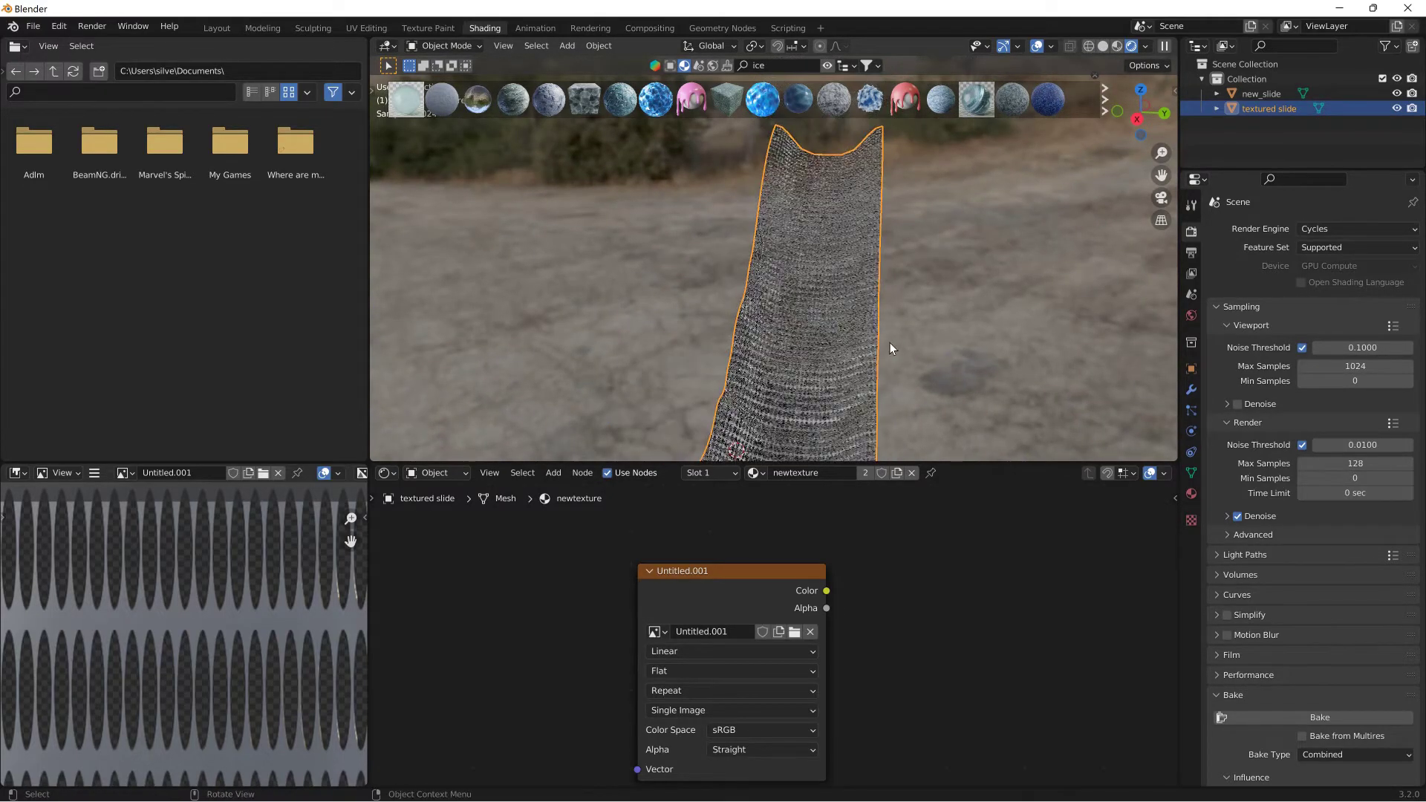
{"action": "middle_click_drag", "start_coordinate": [1048, 364], "coordinate": [945, 345]}
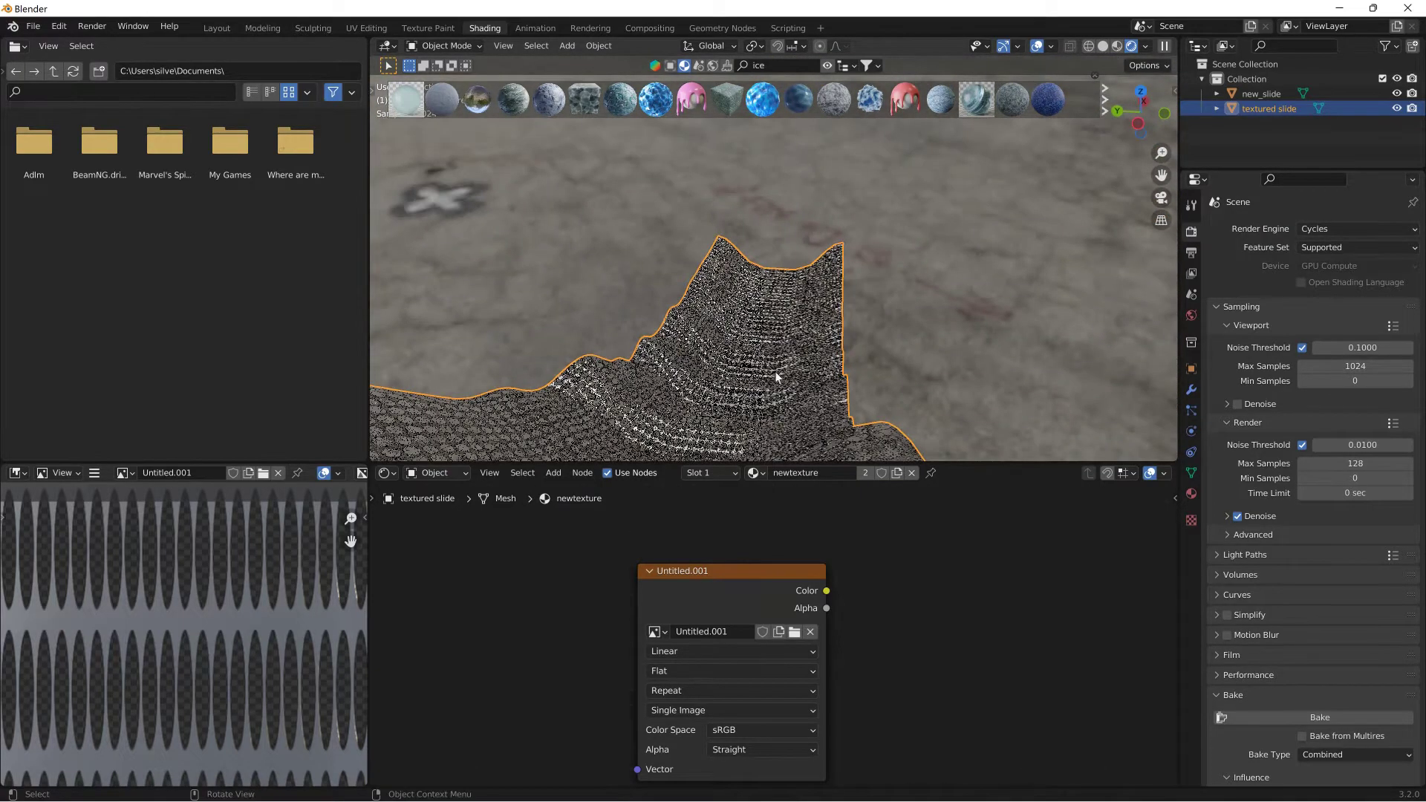
{"action": "left_click", "coordinate": [1113, 48]}
{"action": "mouse_move", "coordinate": [1025, 223]}
{"action": "middle_mouse_down"}
{"action": "mouse_move", "coordinate": [957, 355]}
{"action": "mouse_move", "coordinate": [720, 349]}
{"action": "mouse_move", "coordinate": [628, 324]}
{"action": "mouse_move", "coordinate": [642, 306]}
{"action": "mouse_move", "coordinate": [801, 319]}
{"action": "mouse_move", "coordinate": [779, 296]}
{"action": "mouse_move", "coordinate": [804, 292]}
{"action": "middle_mouse_up"}
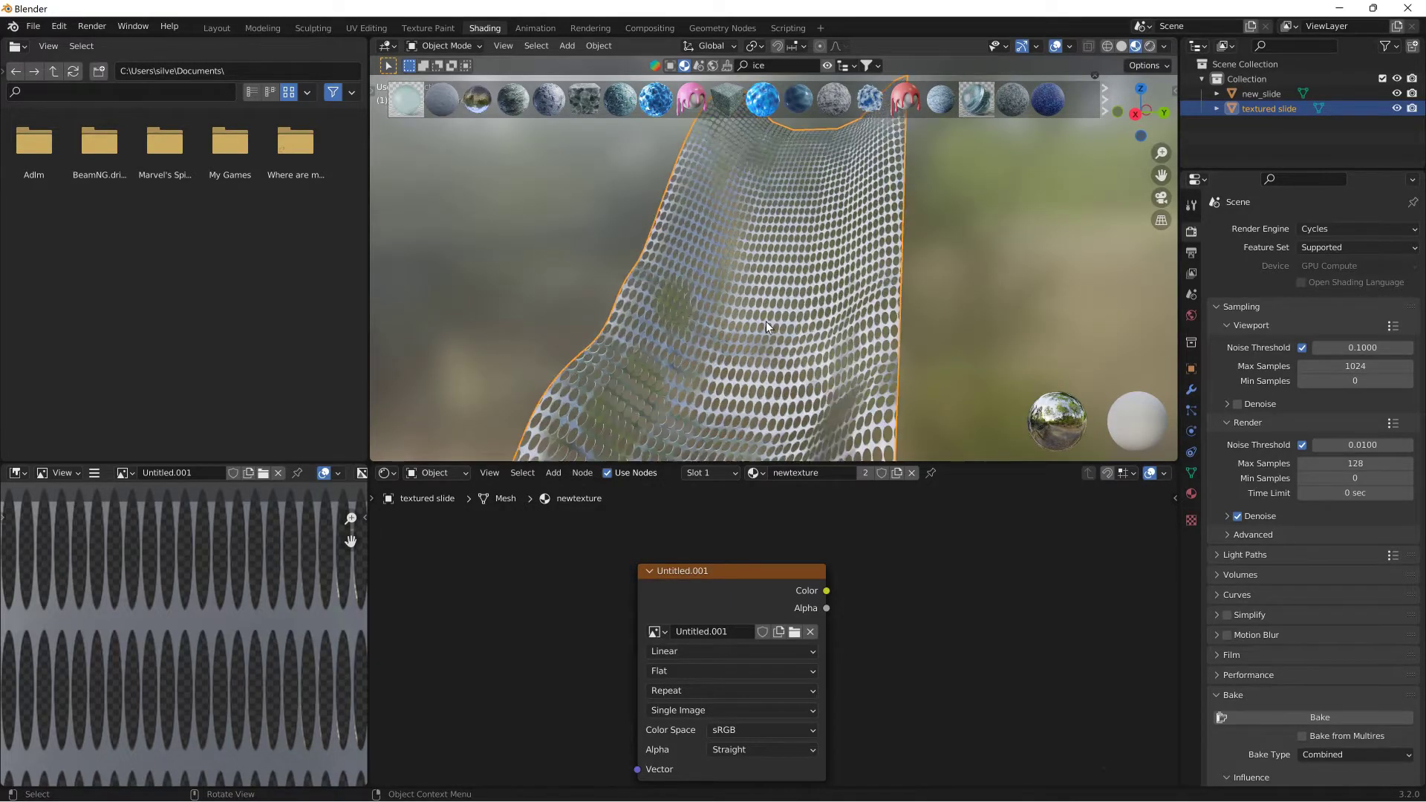
{"action": "middle_click_drag", "start_coordinate": [756, 331], "coordinate": [864, 316]}
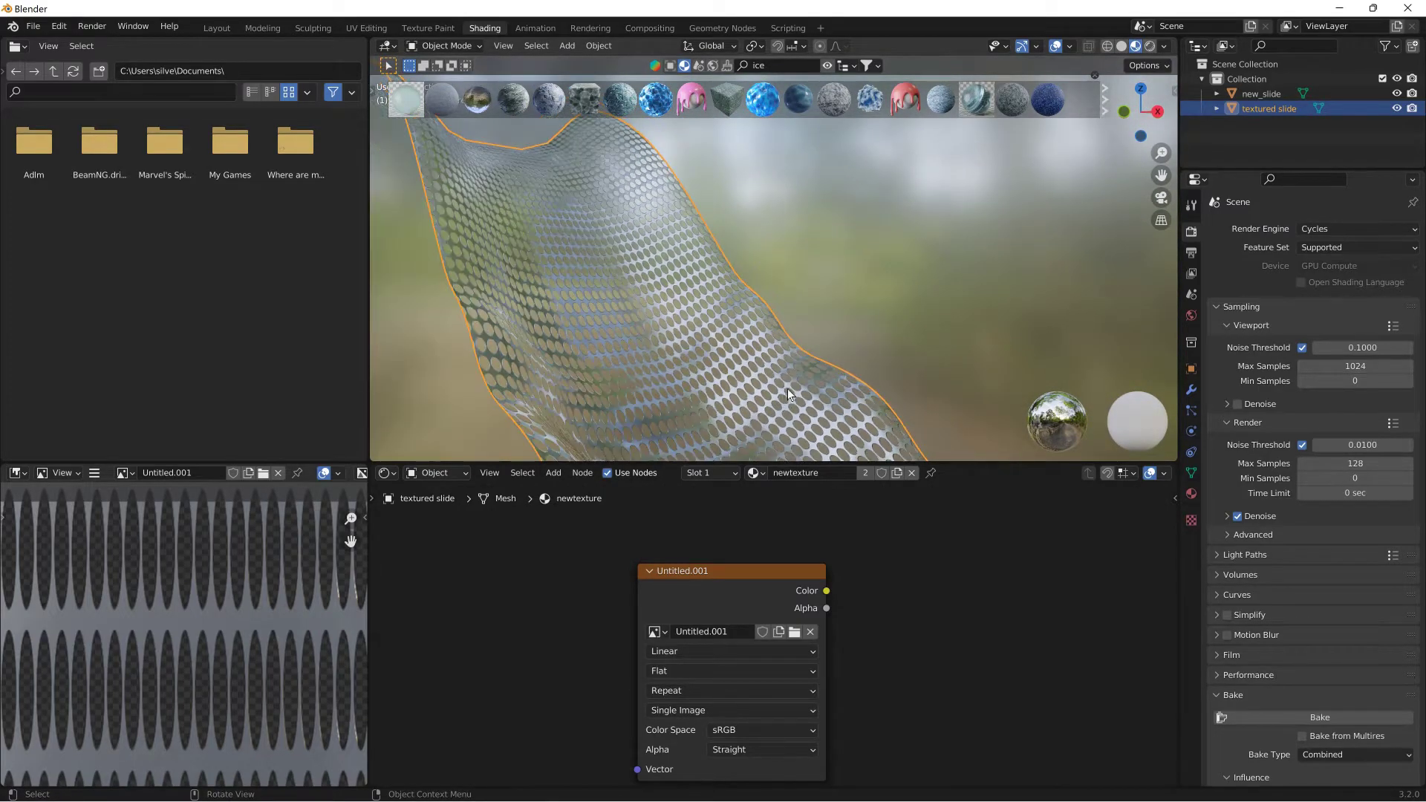
Step: Switch back to BeamNG.drive and examine the perforated slide from the front, the side and close up
{"action": "key", "text": "alt+Tab"}
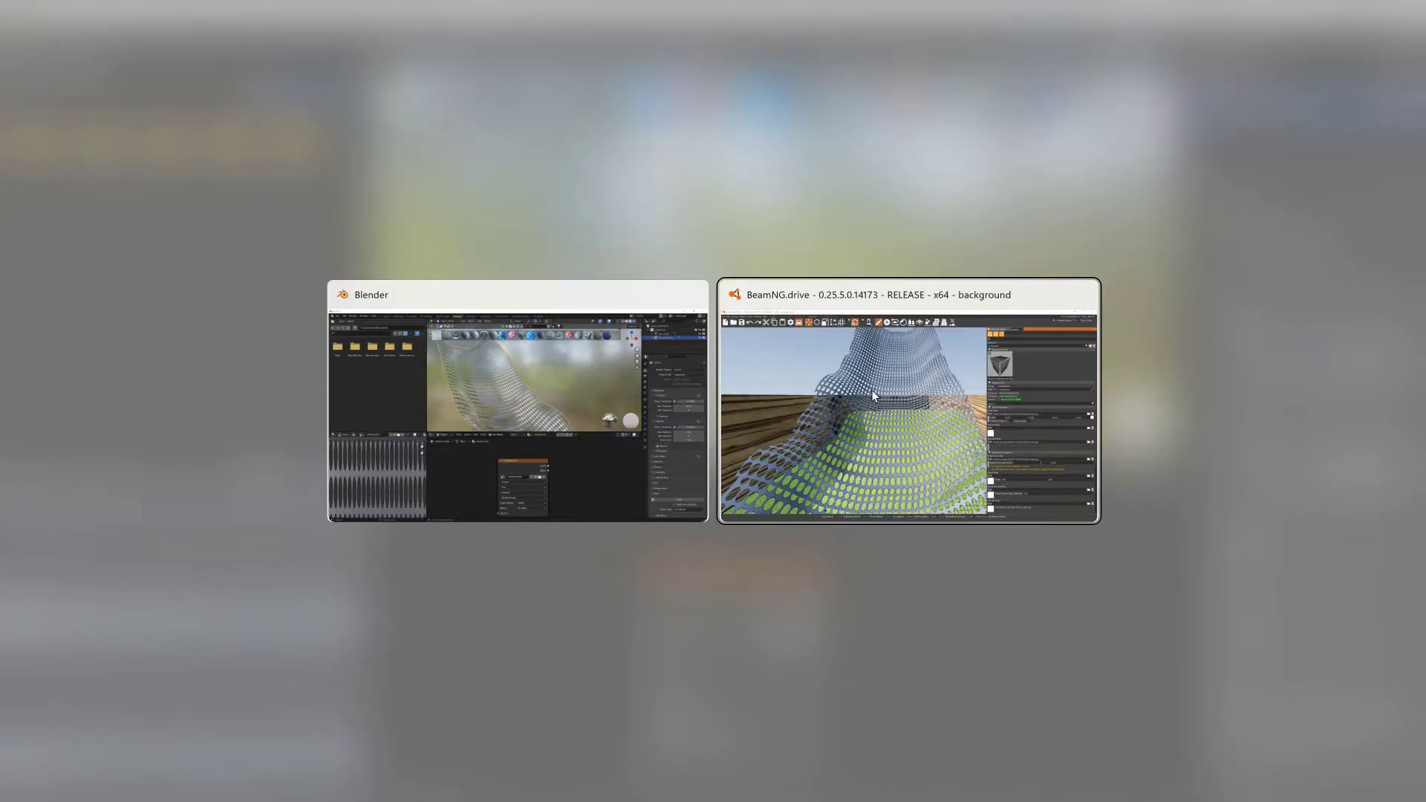
{"action": "left_click", "coordinate": [873, 394]}
{"action": "scroll", "coordinate": [871, 373], "scroll_direction": "down", "scroll_amount": 3}
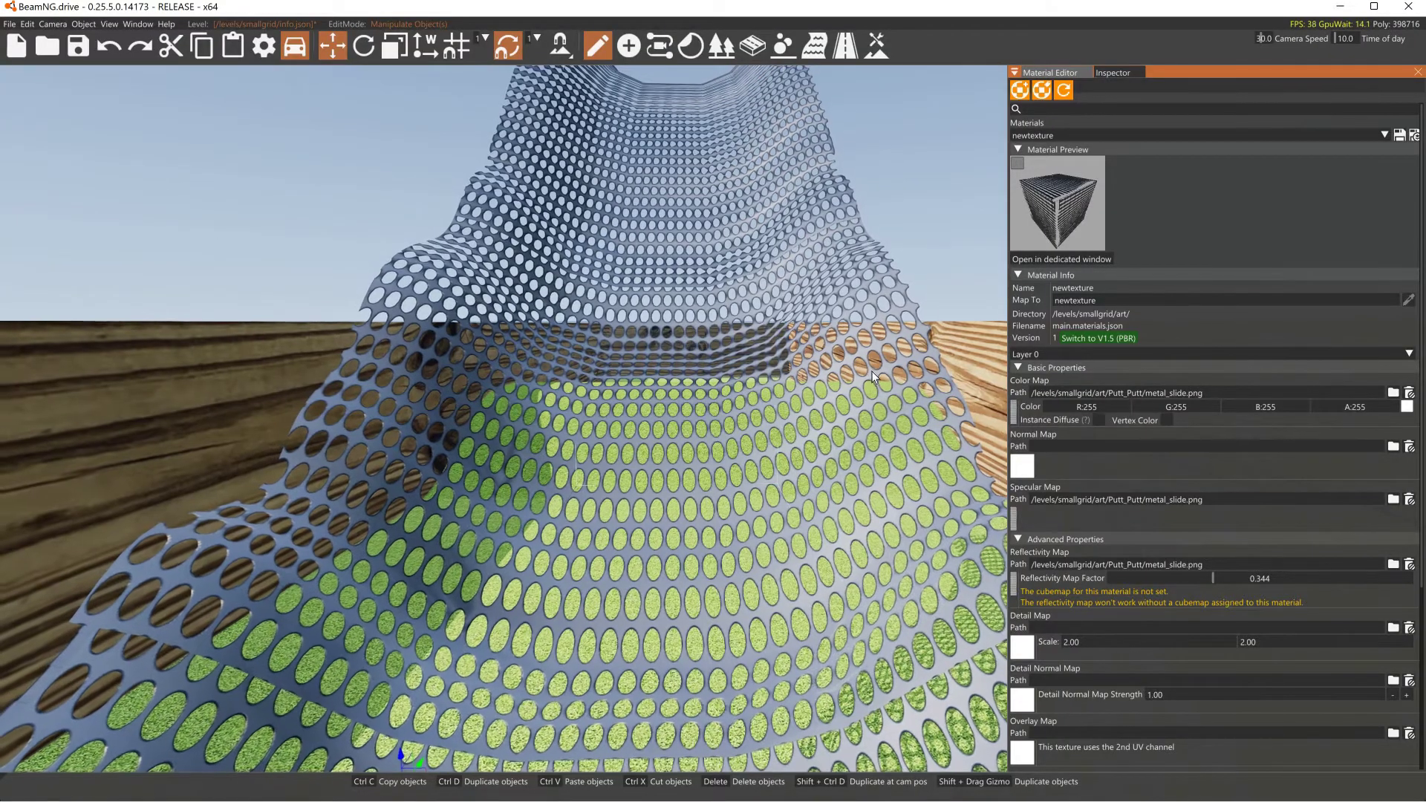
{"action": "key", "text": "s"}
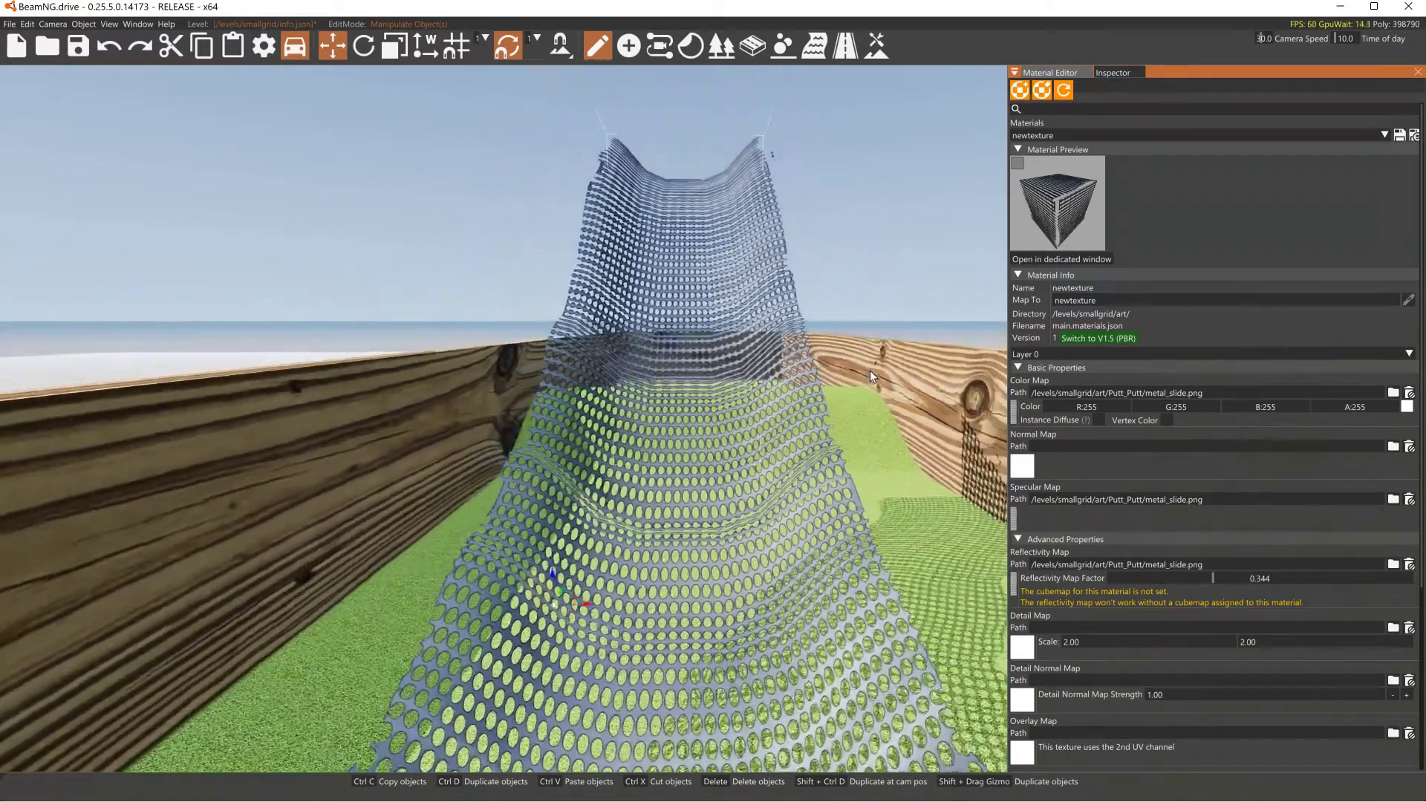
{"action": "right_click_drag", "start_coordinate": [870, 370], "coordinate": [808, 537]}
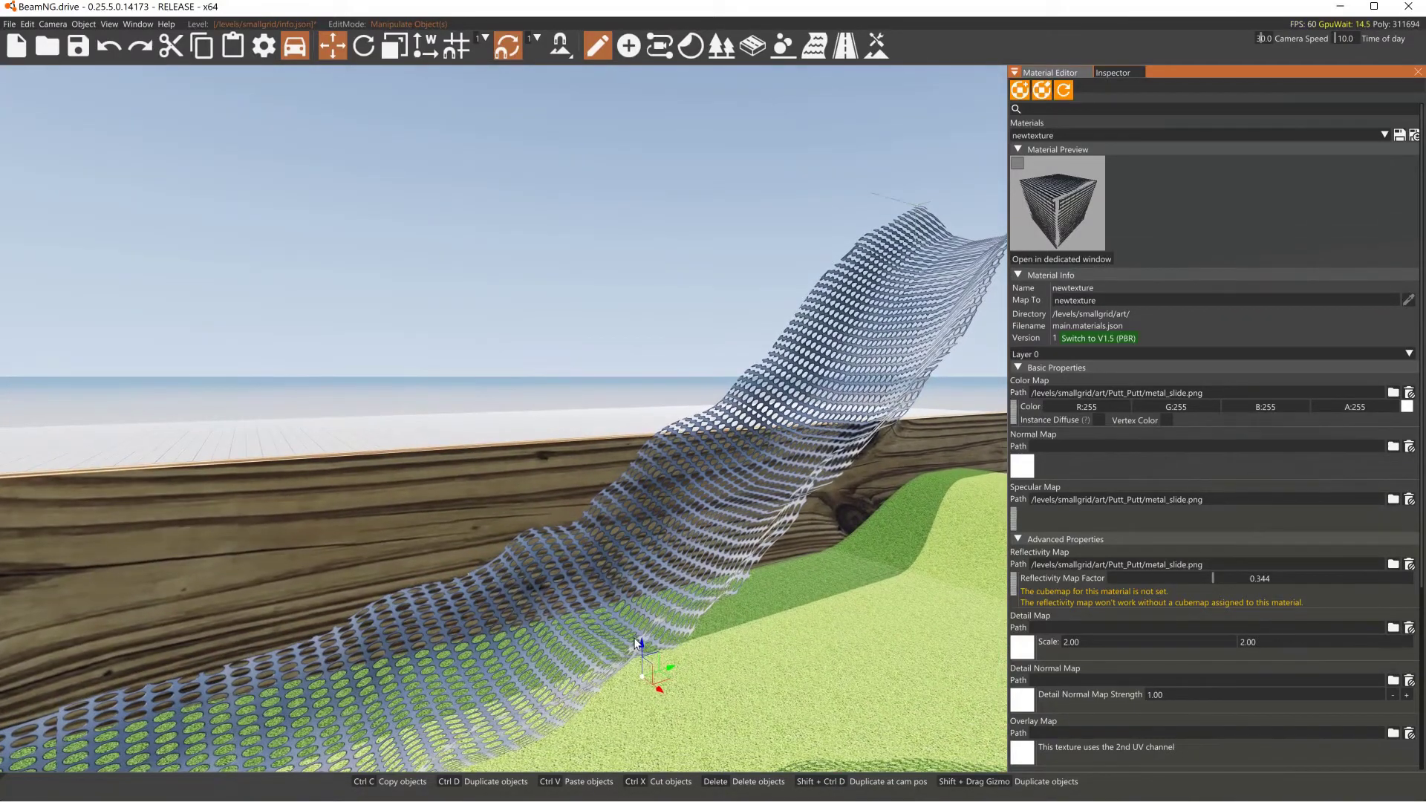
{"action": "mouse_move", "coordinate": [647, 596]}
{"action": "right_mouse_down"}
{"action": "mouse_move", "coordinate": [648, 416]}
{"action": "mouse_move", "coordinate": [648, 568]}
{"action": "right_mouse_up"}
{"action": "key", "text": "w"}
Step: Enable anisotropic filtering in newtexture's lighting properties and view the slide from several positions
{"action": "scroll", "coordinate": [1092, 684], "scroll_direction": "down", "scroll_amount": 5}
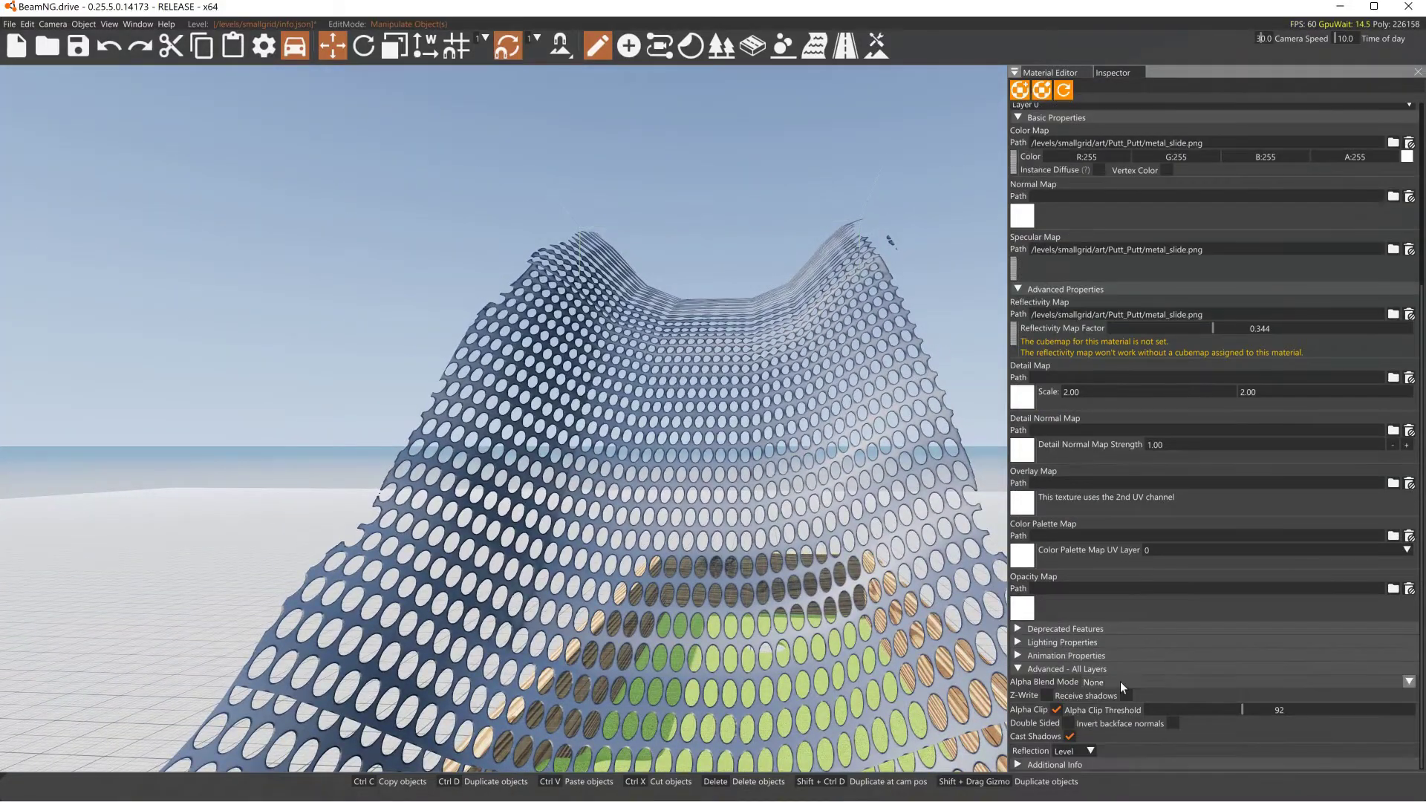
{"action": "left_click", "coordinate": [1019, 643]}
{"action": "scroll", "coordinate": [1025, 654], "scroll_direction": "down", "scroll_amount": 2}
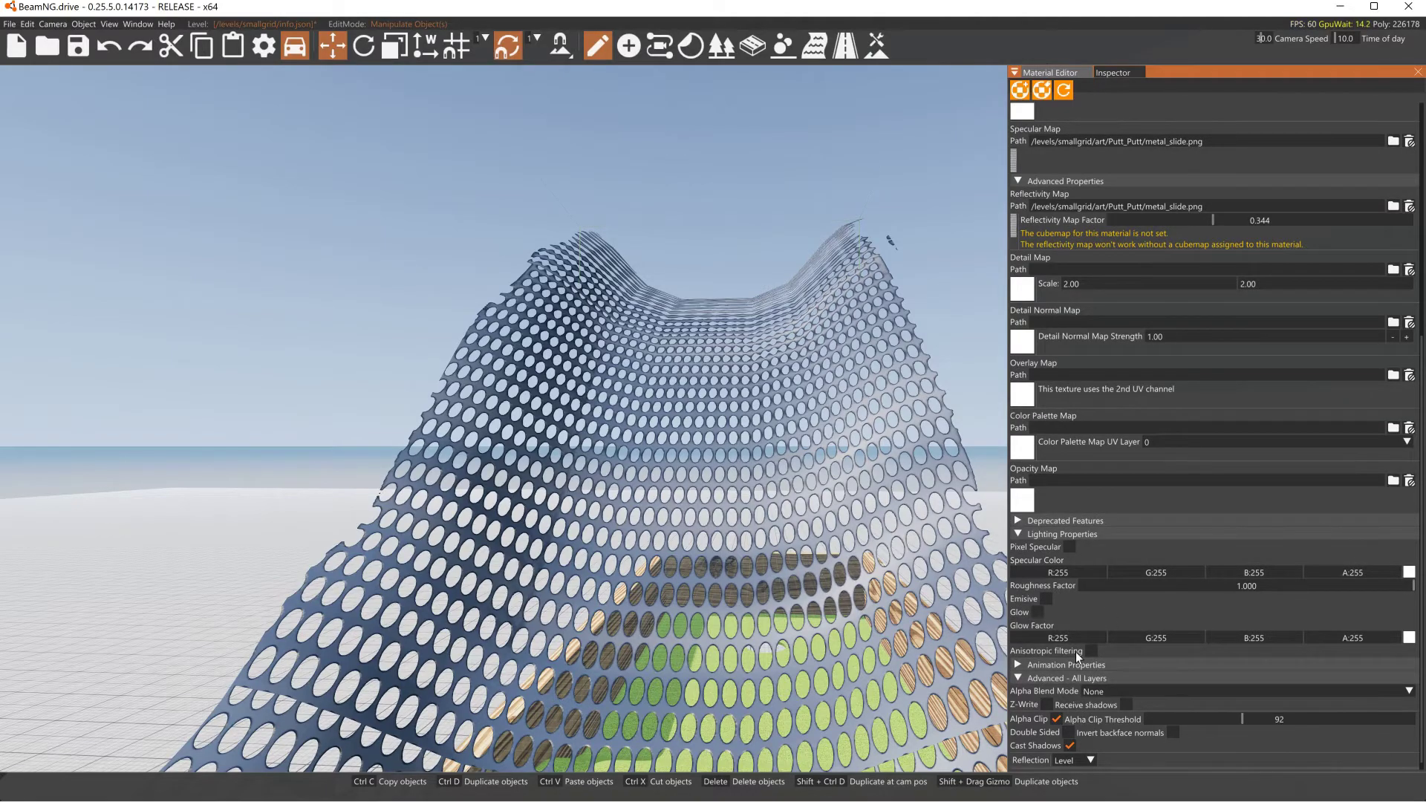
{"action": "left_click", "coordinate": [1092, 651]}
{"action": "scroll", "coordinate": [890, 541], "scroll_direction": "down", "scroll_amount": 5}
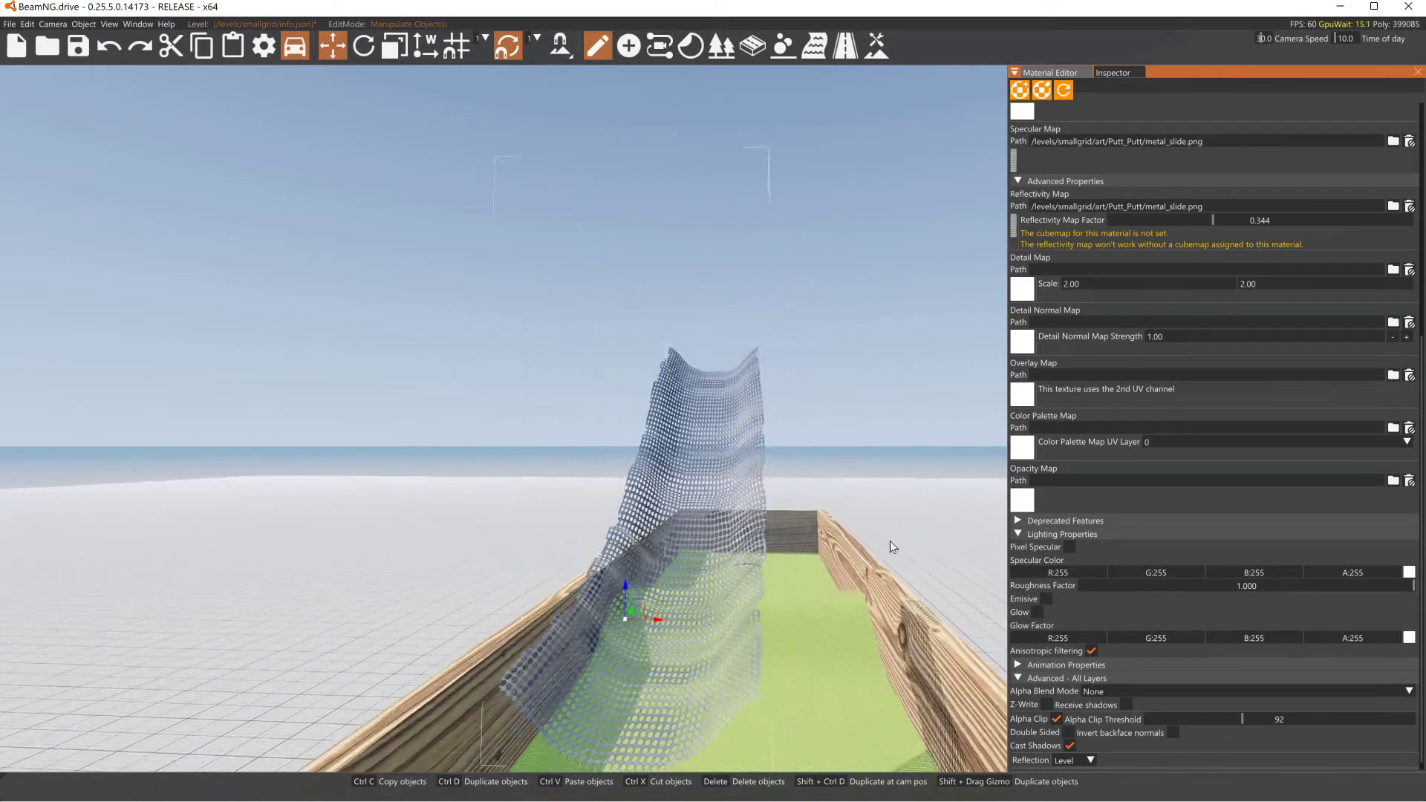
{"action": "key", "text": "w"}
{"action": "mouse_move", "coordinate": [884, 533]}
{"action": "right_mouse_down"}
{"action": "mouse_move", "coordinate": [884, 416]}
{"action": "mouse_move", "coordinate": [869, 612]}
{"action": "mouse_move", "coordinate": [780, 654]}
{"action": "mouse_move", "coordinate": [538, 654]}
{"action": "mouse_move", "coordinate": [898, 516]}
{"action": "right_mouse_up"}
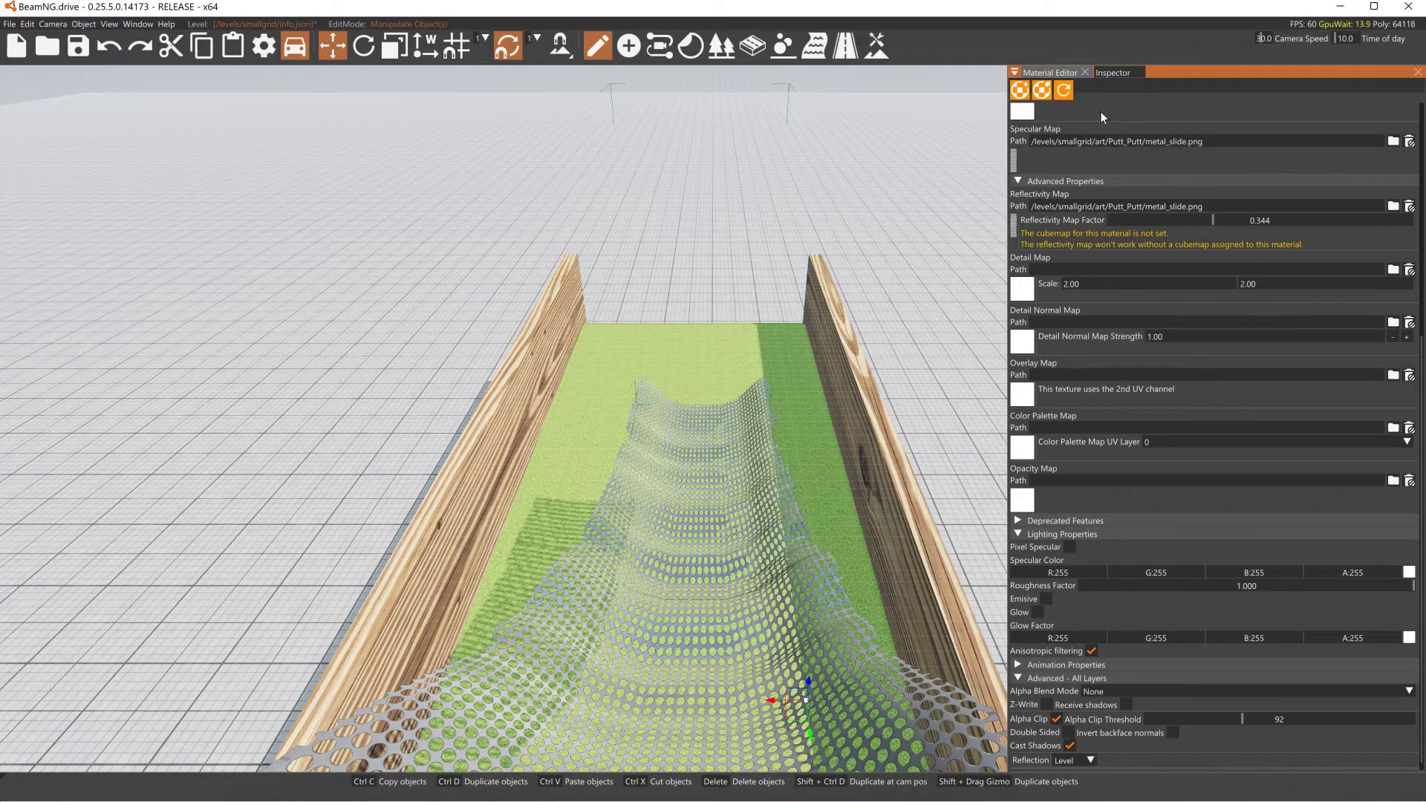
Step: Show the slide's object properties in the Inspector and open the Scene Tree window
{"action": "scroll", "coordinate": [1082, 104], "scroll_direction": "up", "scroll_amount": 8}
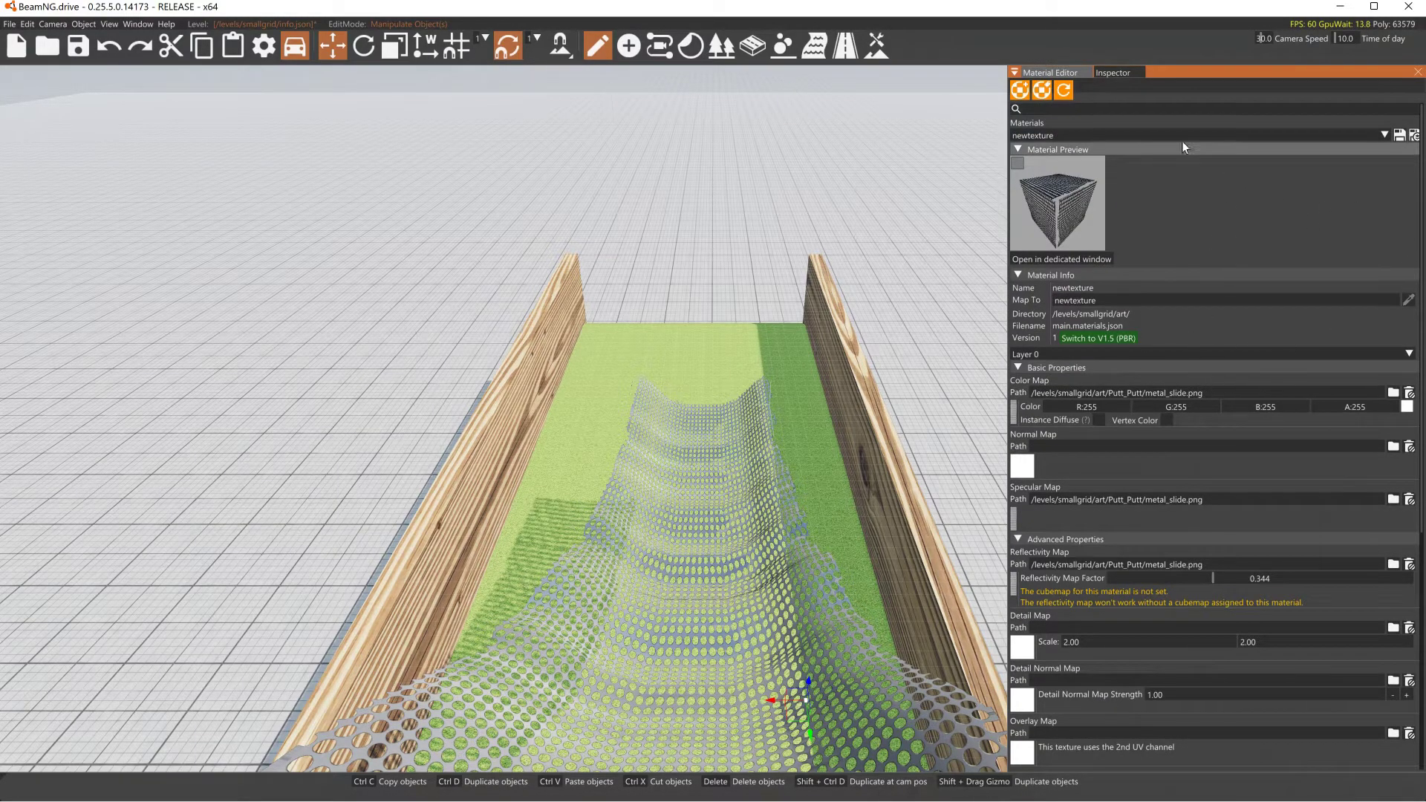
{"action": "left_click", "coordinate": [1115, 73]}
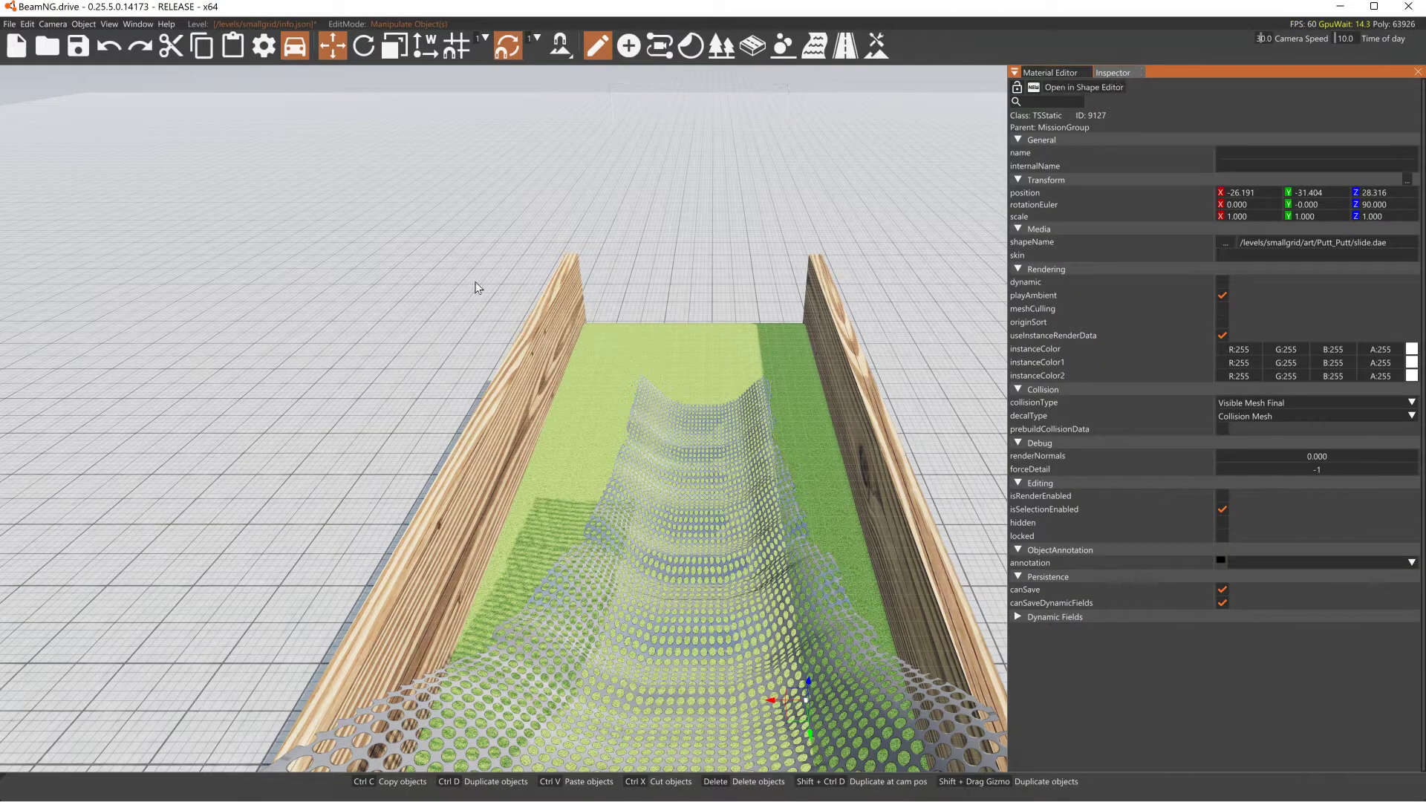
{"action": "left_click", "coordinate": [135, 27]}
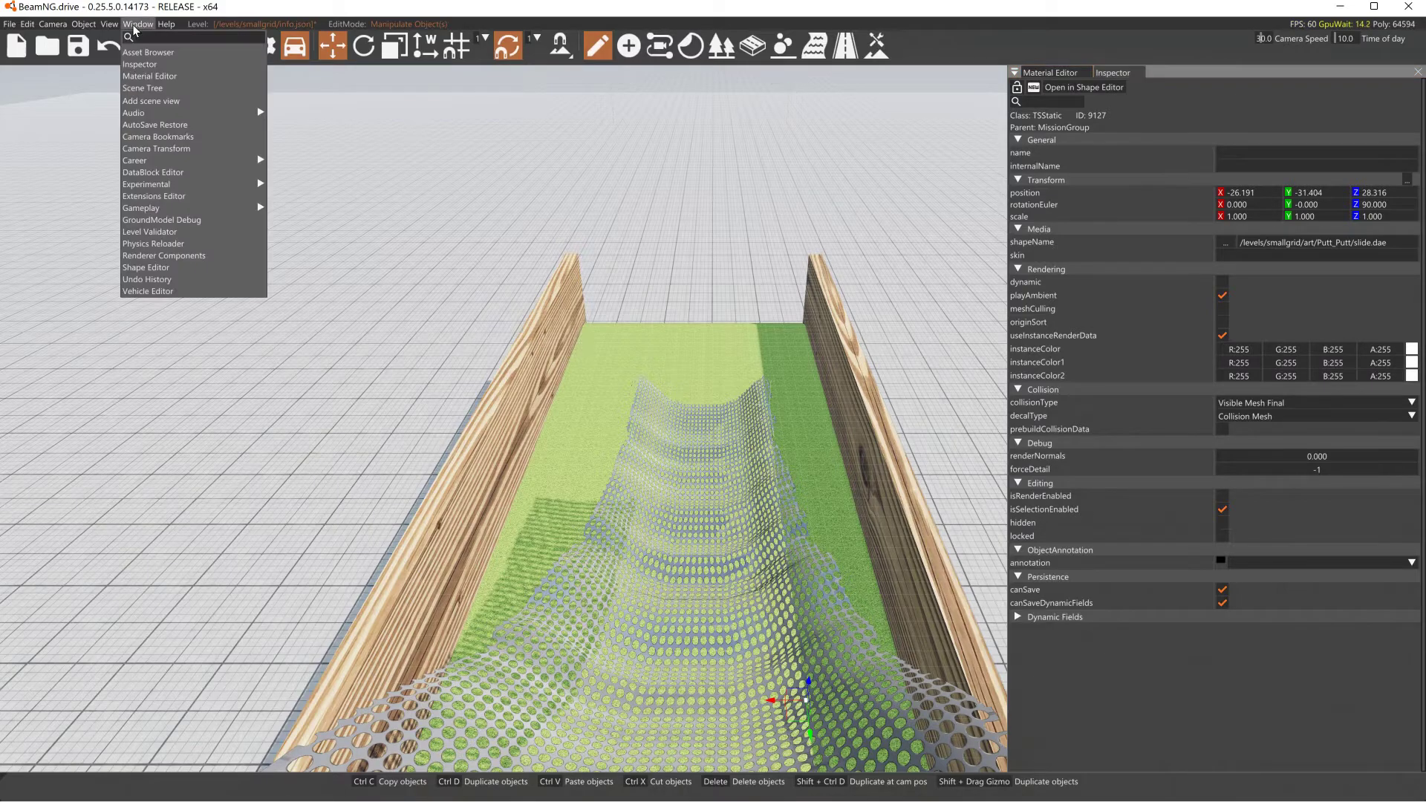
{"action": "left_click", "coordinate": [157, 91]}
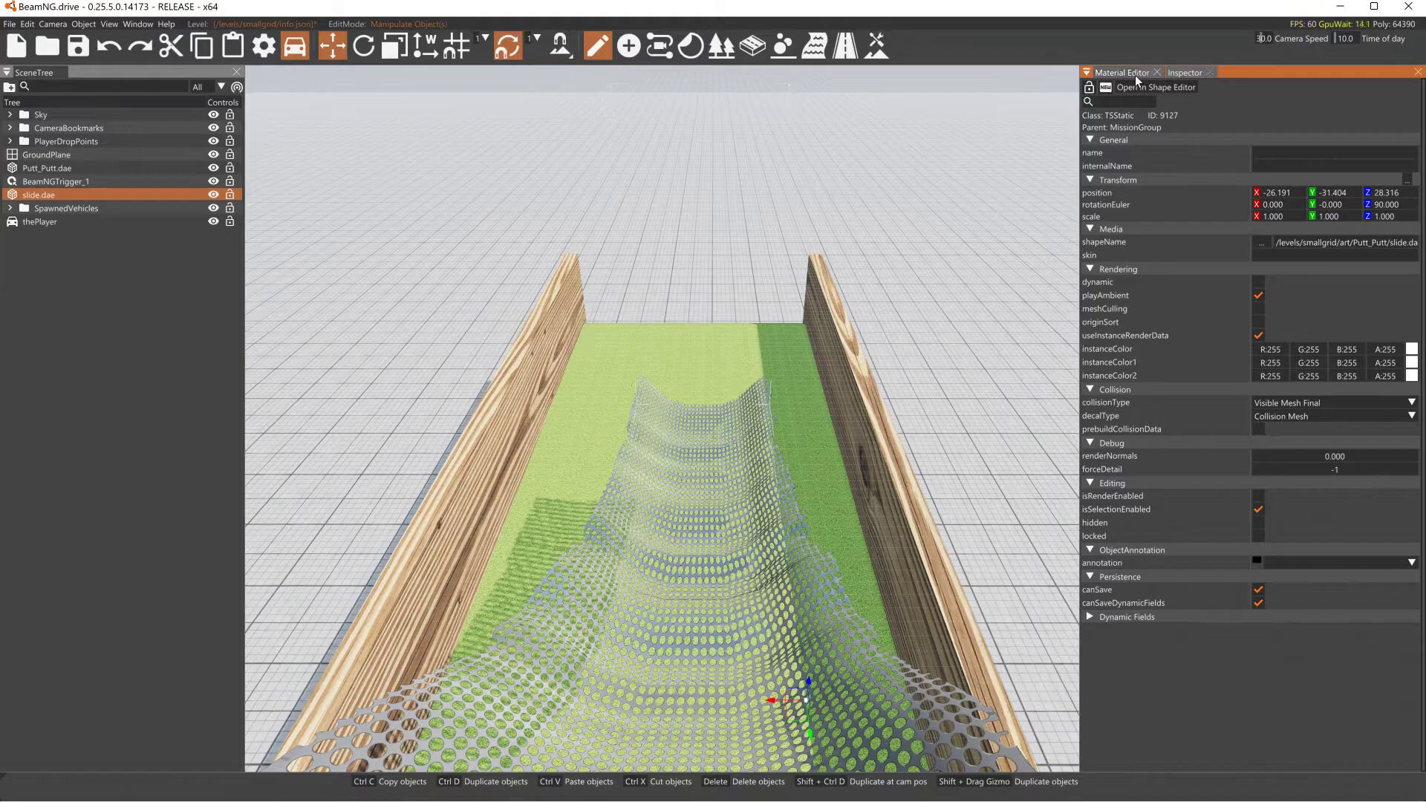
{"action": "left_click", "coordinate": [153, 24]}
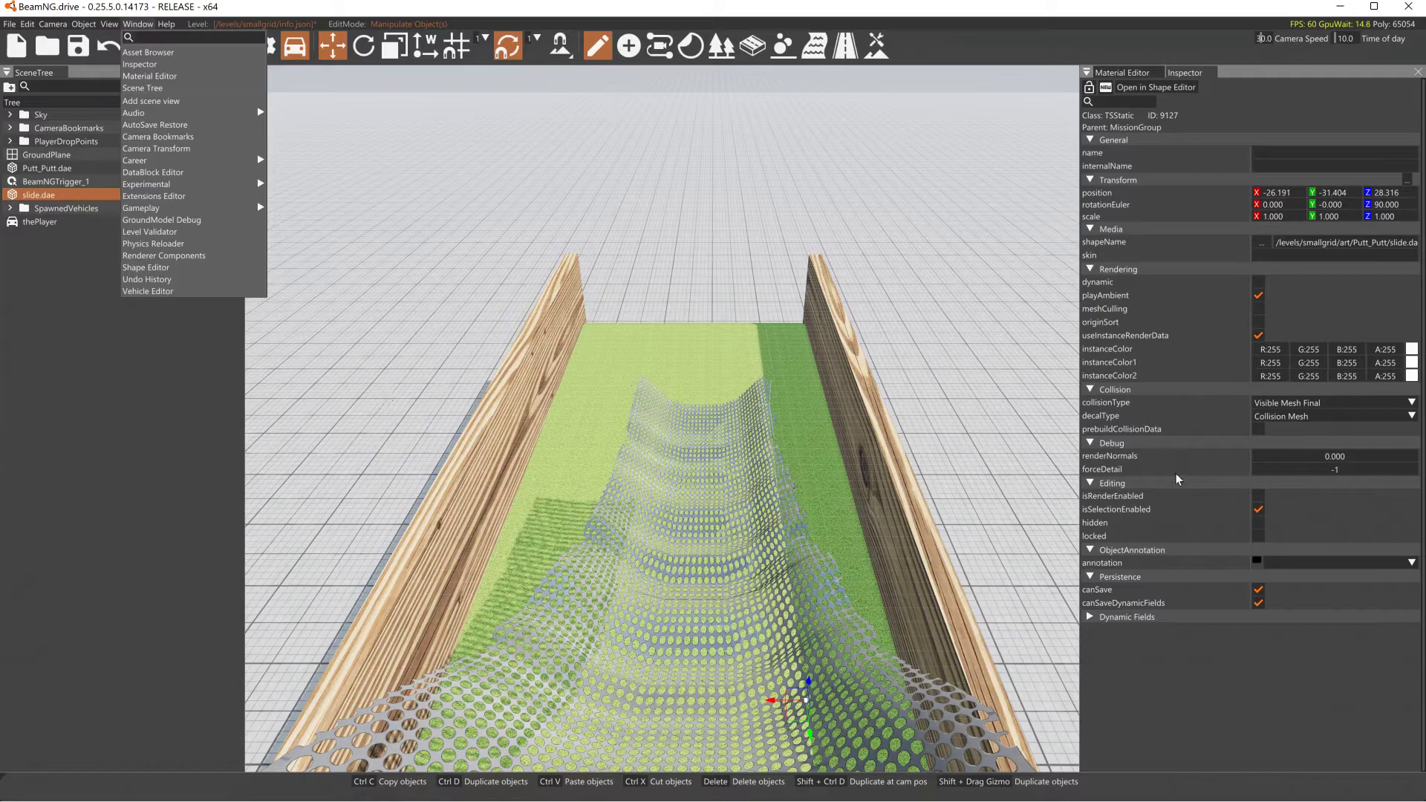
Step: Set the slide's collisionType to Visible Mesh and check the console log for mesh collision warnings
{"action": "left_click", "coordinate": [1352, 405]}
{"action": "left_click", "coordinate": [1352, 406]}
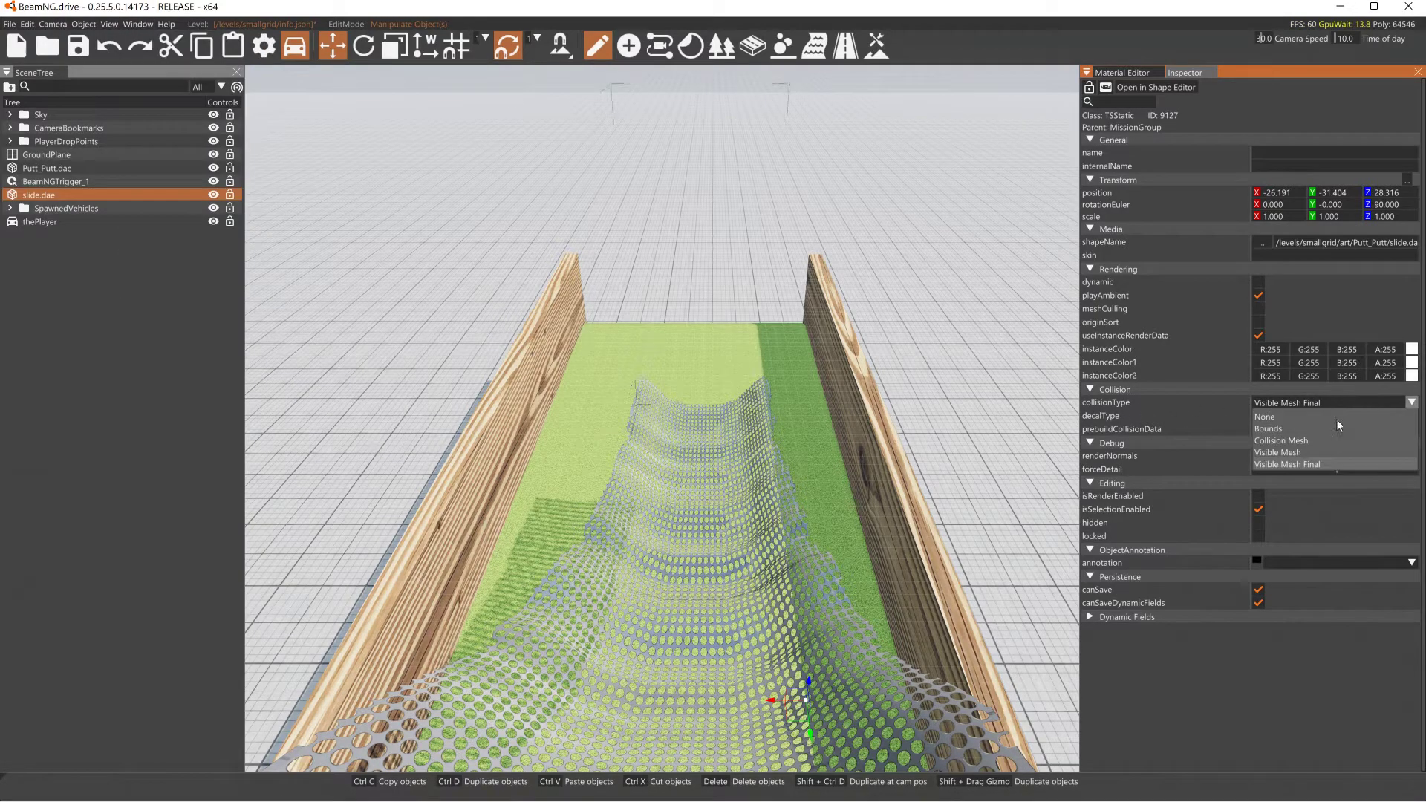
{"action": "left_click", "coordinate": [1293, 454]}
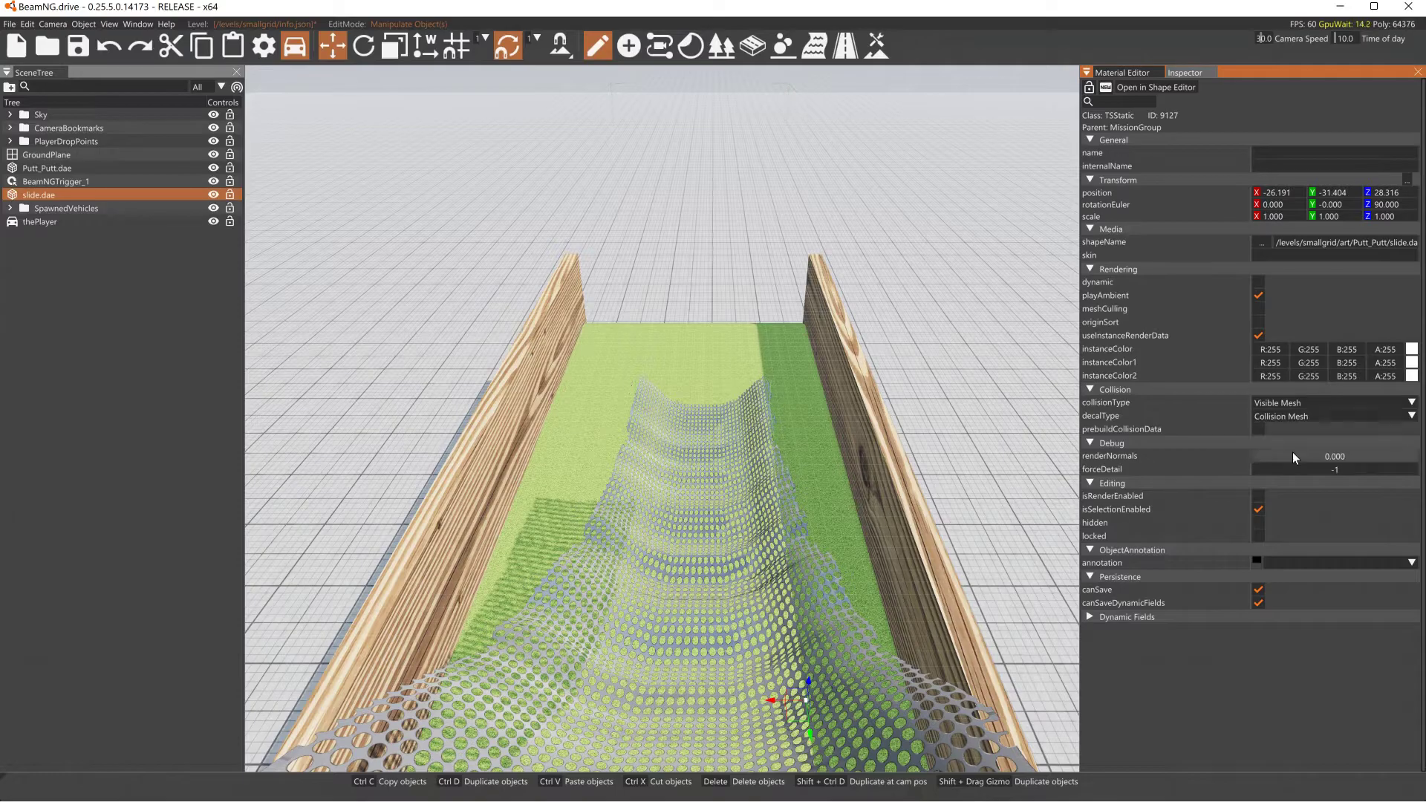
{"action": "key", "text": "grave"}
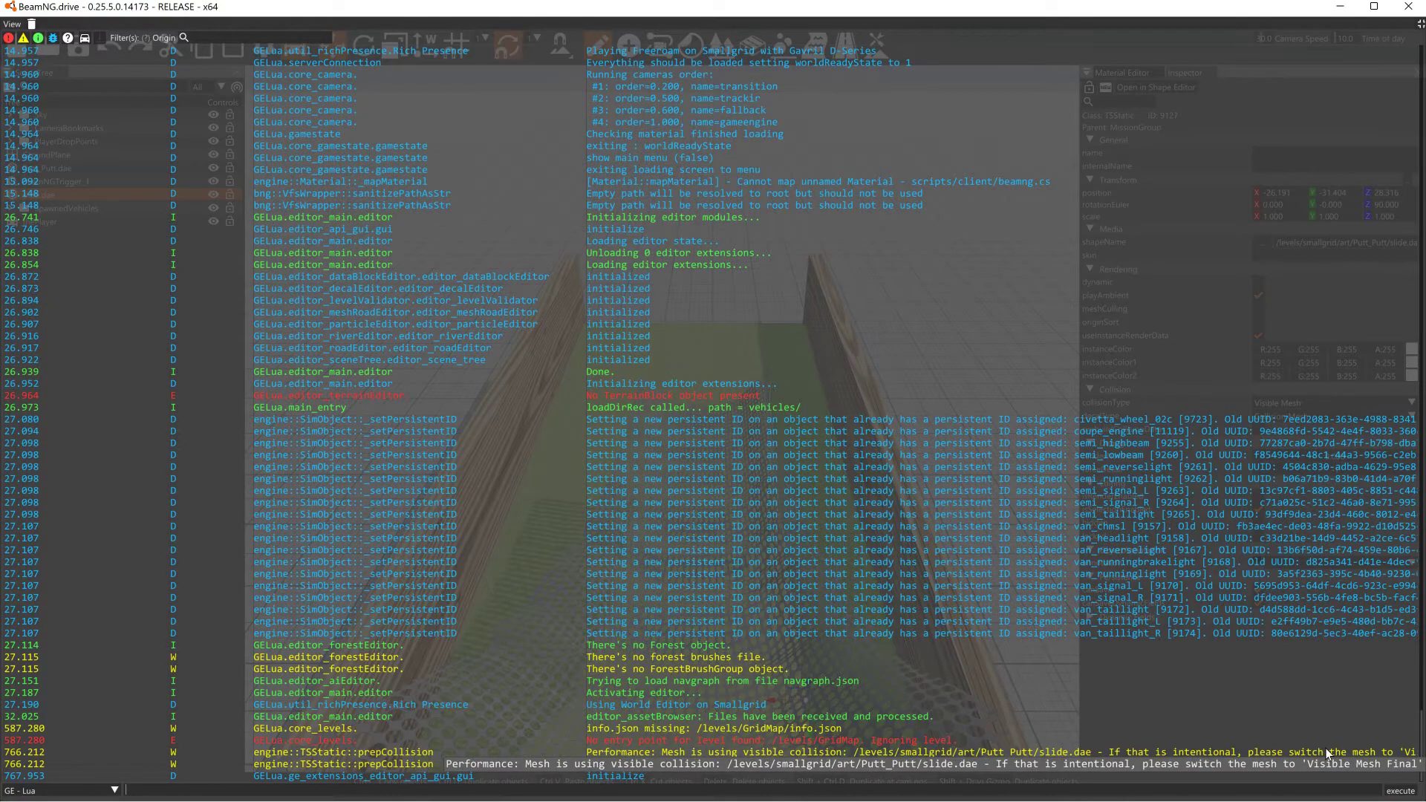
{"action": "key", "text": "grave"}
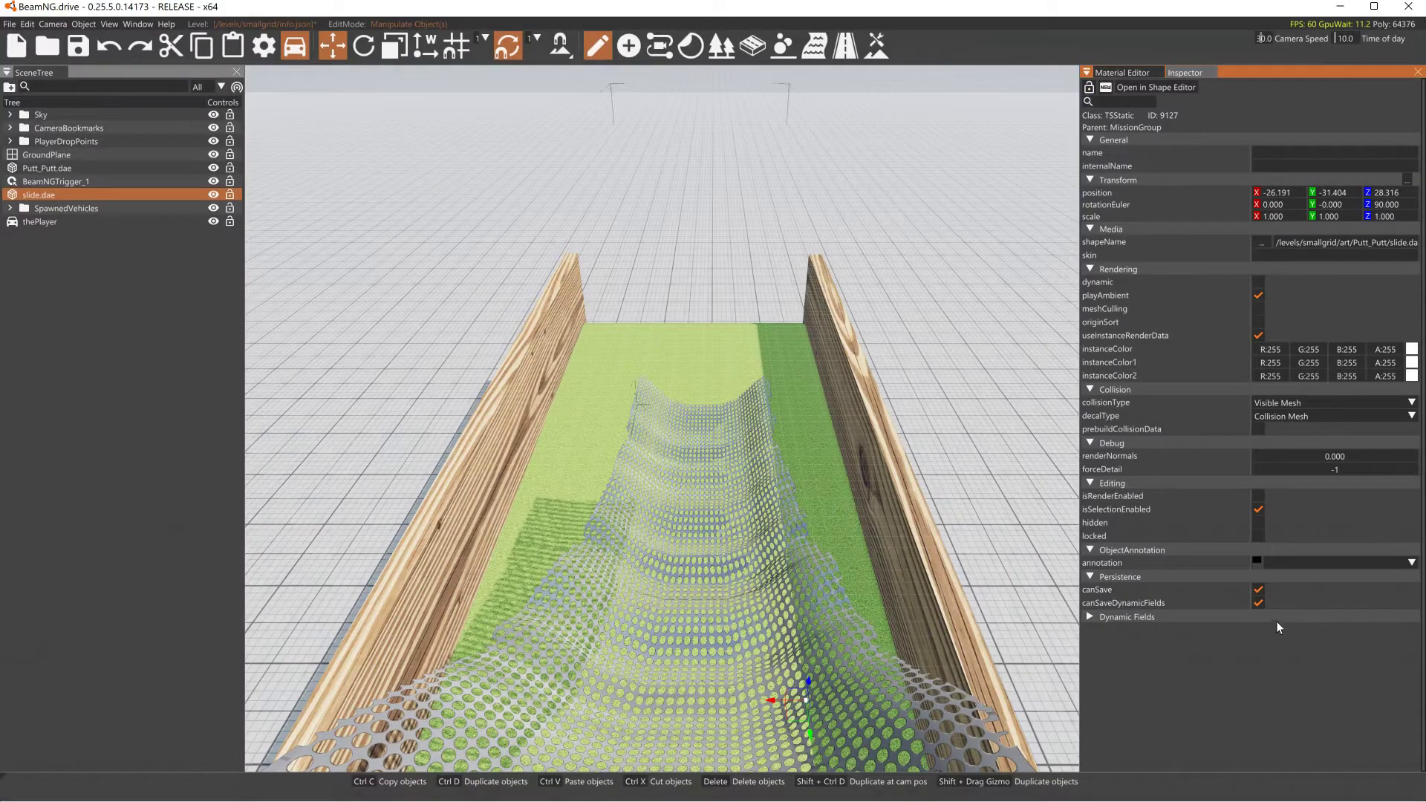
Step: Set the slide's collisionType to Visible Mesh Final
{"action": "left_click", "coordinate": [1282, 403]}
{"action": "left_click", "coordinate": [1286, 467]}
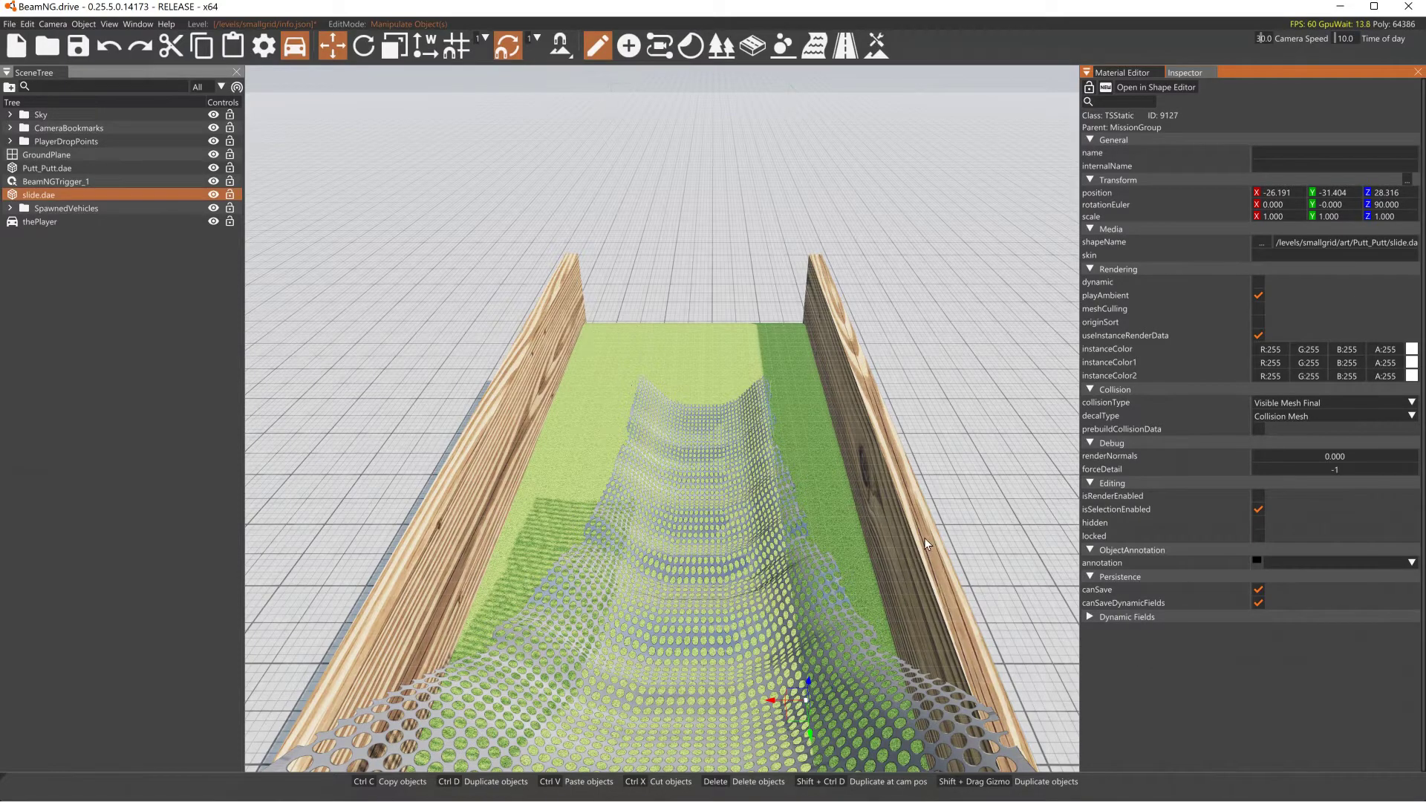
{"action": "right_click_drag", "start_coordinate": [713, 520], "coordinate": [713, 357]}
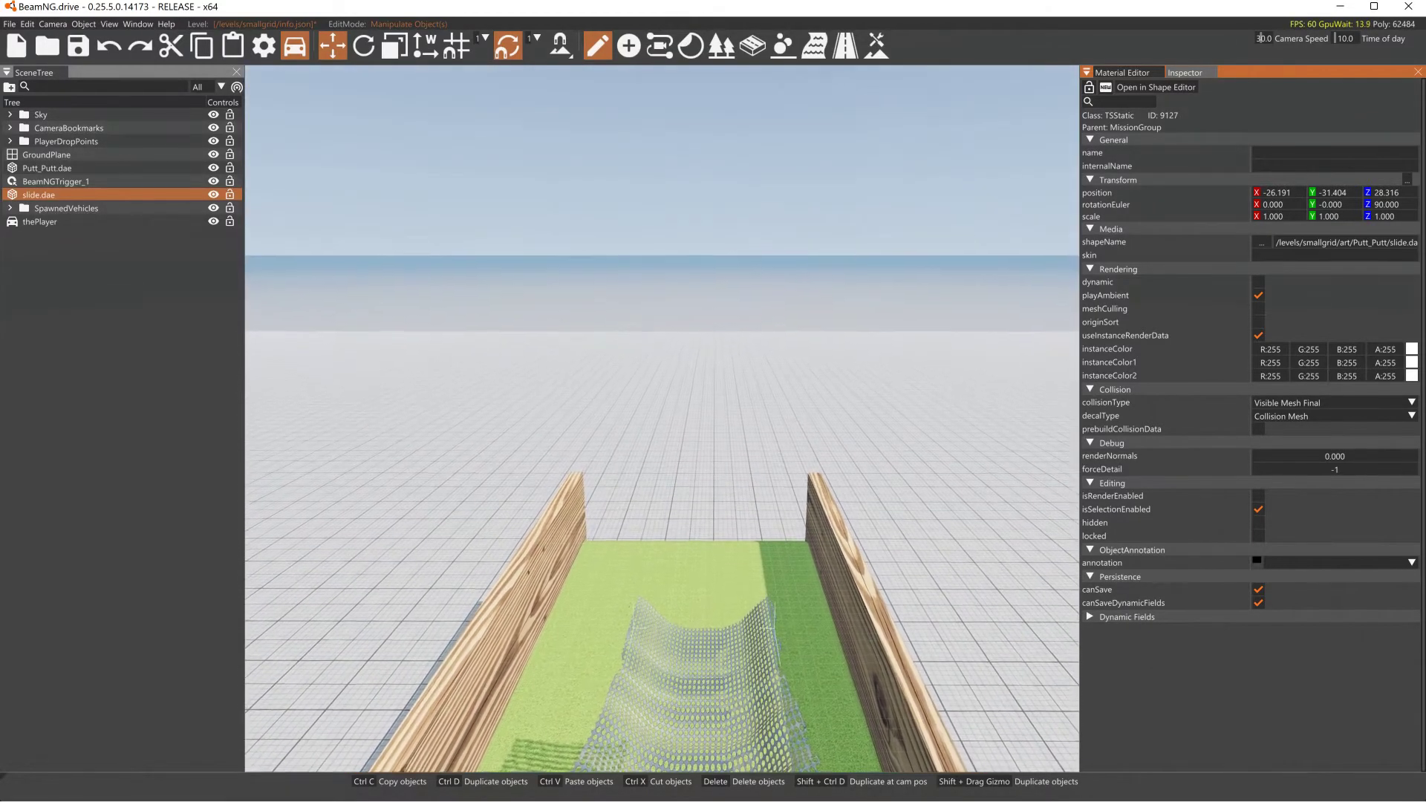
{"action": "key", "text": "s"}
{"action": "key", "text": "alt+Tab"}
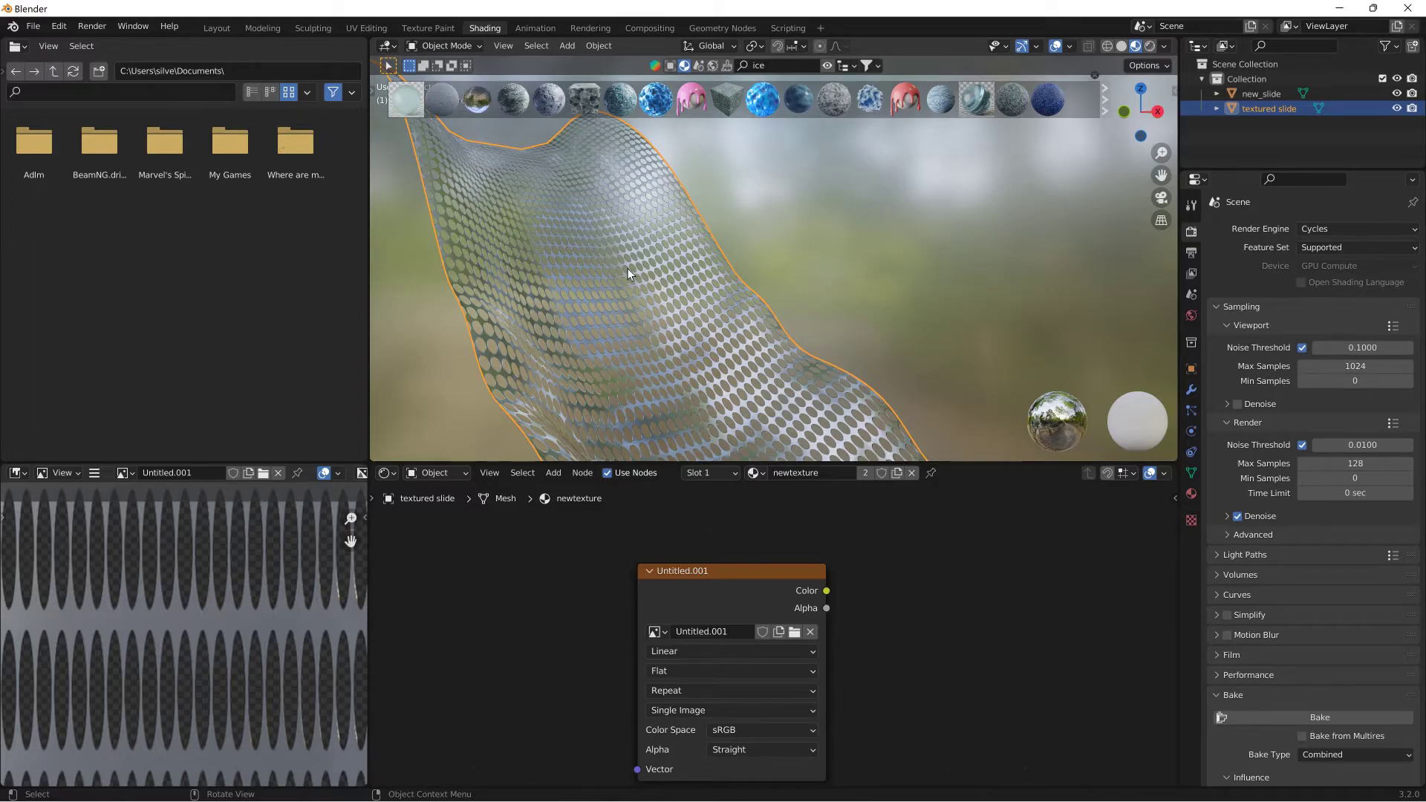
{"action": "key", "text": "alt+Tab"}
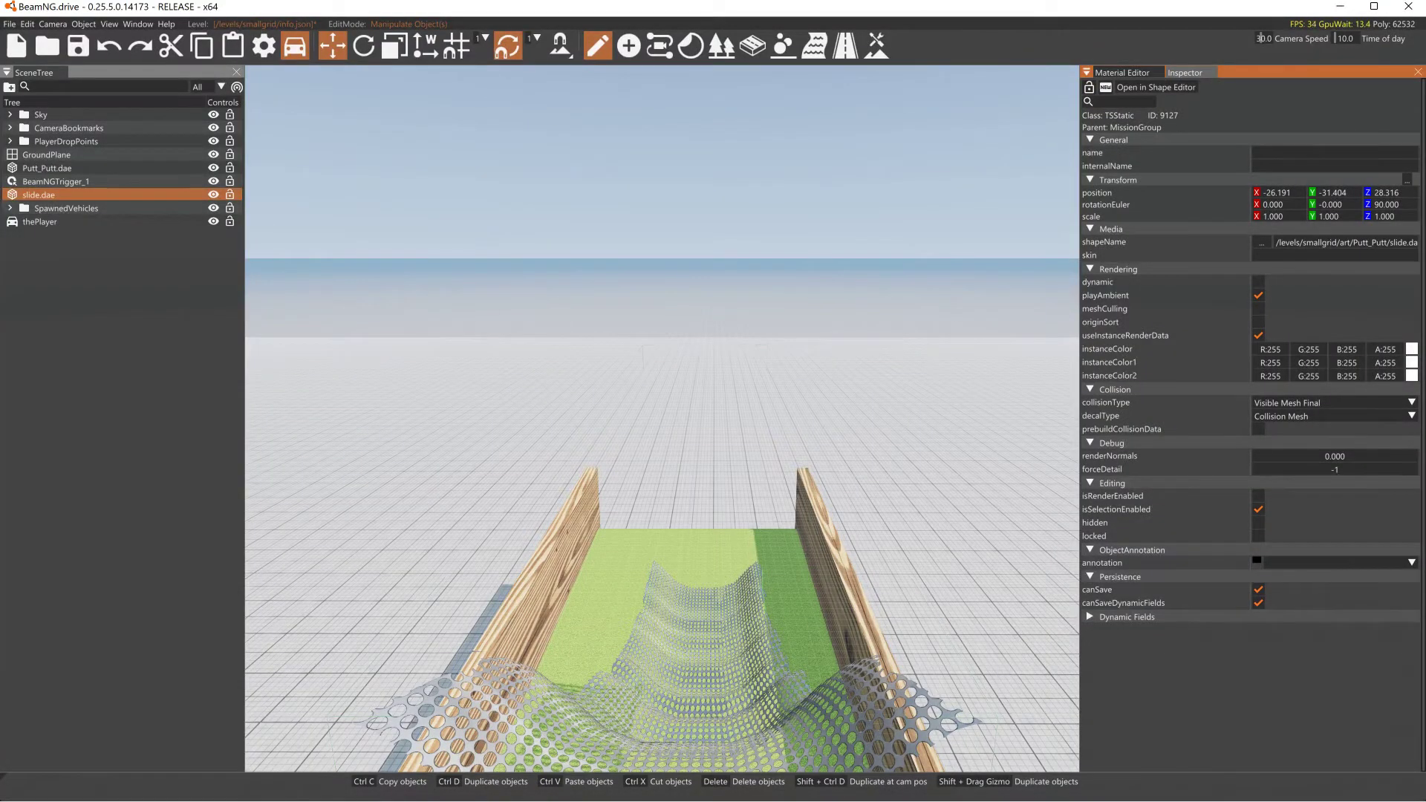
Step: Rebuild the map's static collision data with the camera placed above the upper part of the slide
{"action": "right_click_drag", "start_coordinate": [874, 366], "coordinate": [910, 398]}
{"action": "key", "text": "w"}
{"action": "key", "text": "a"}
{"action": "key", "text": "w"}
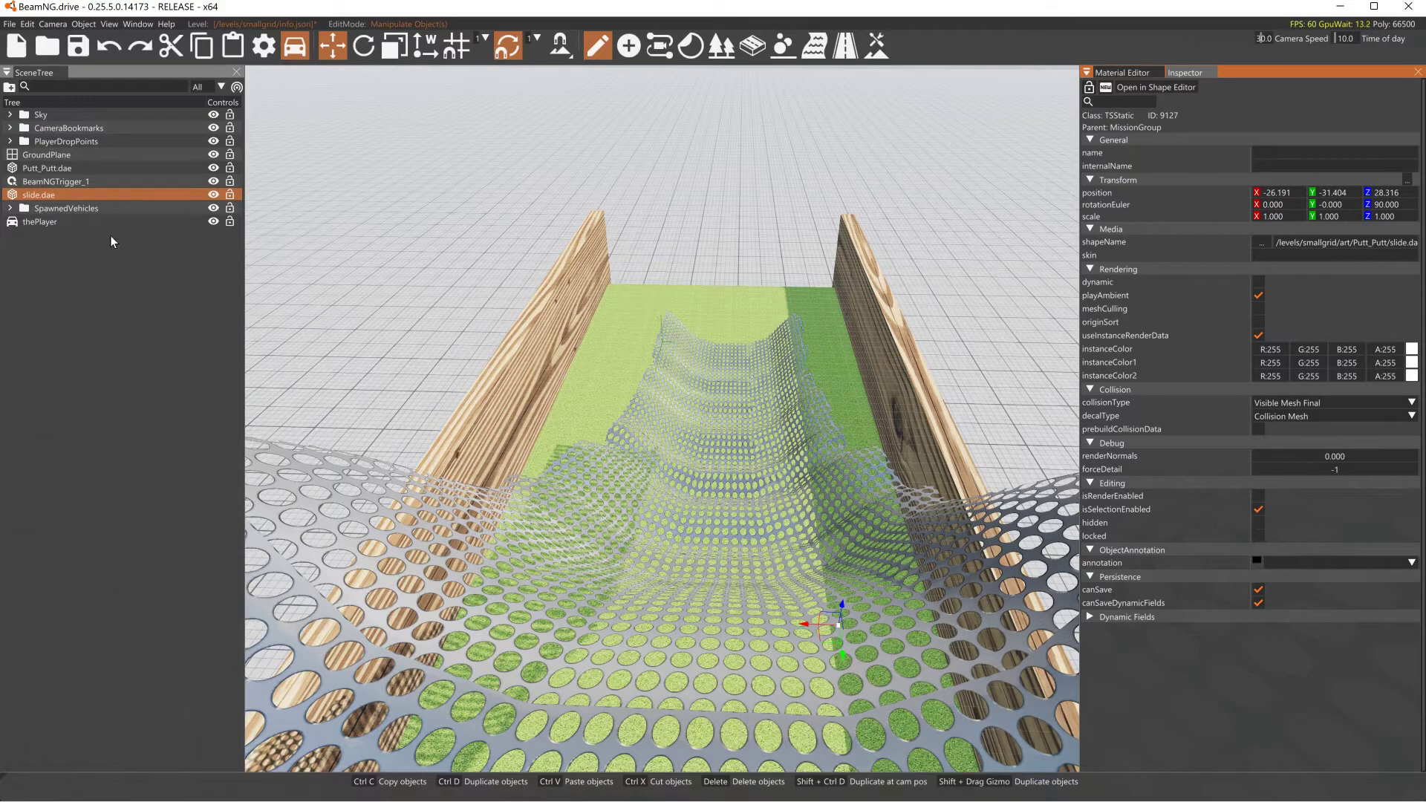
{"action": "left_click", "coordinate": [28, 24]}
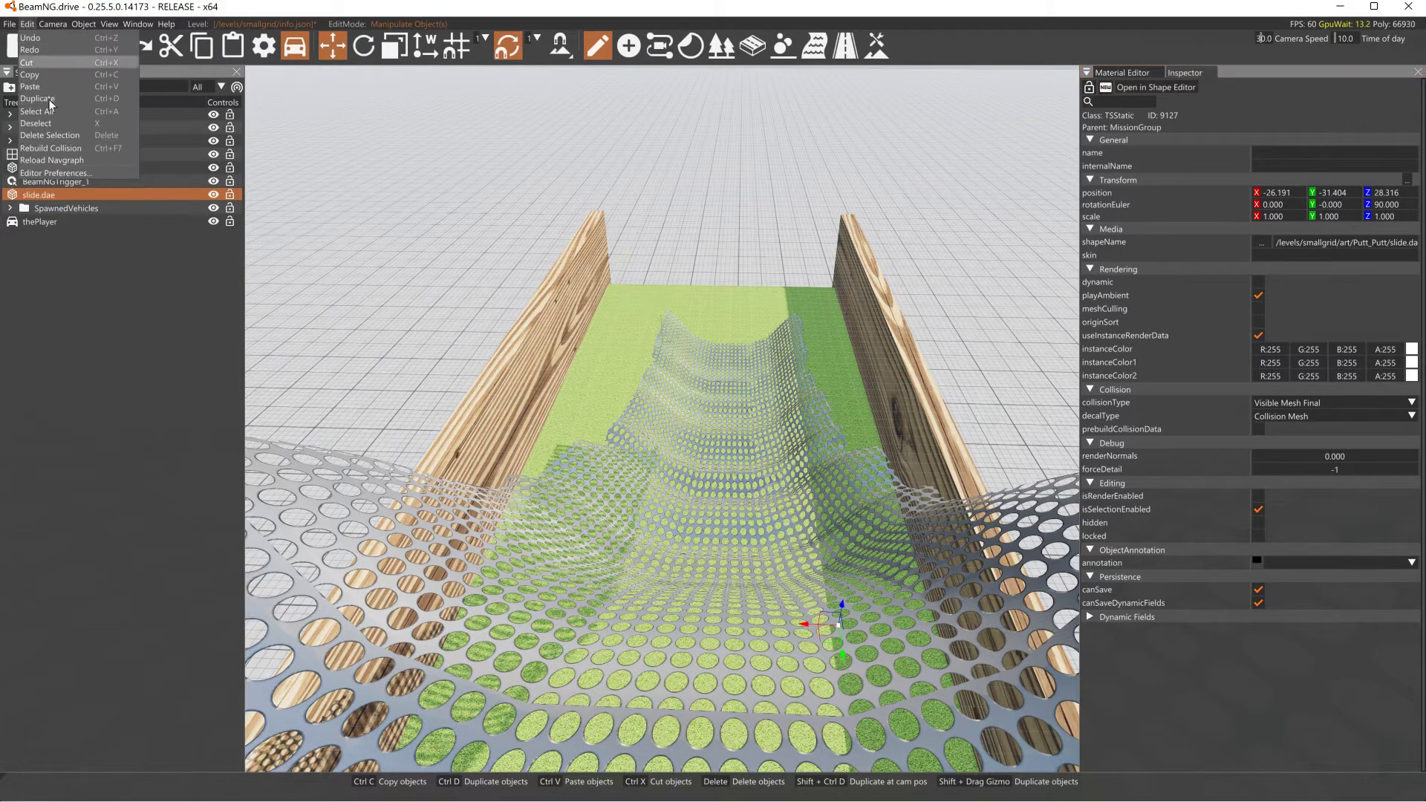
{"action": "left_click", "coordinate": [55, 148]}
Step: Move the thePlayer pickup to the current camera position above the slide
{"action": "left_click", "coordinate": [42, 221]}
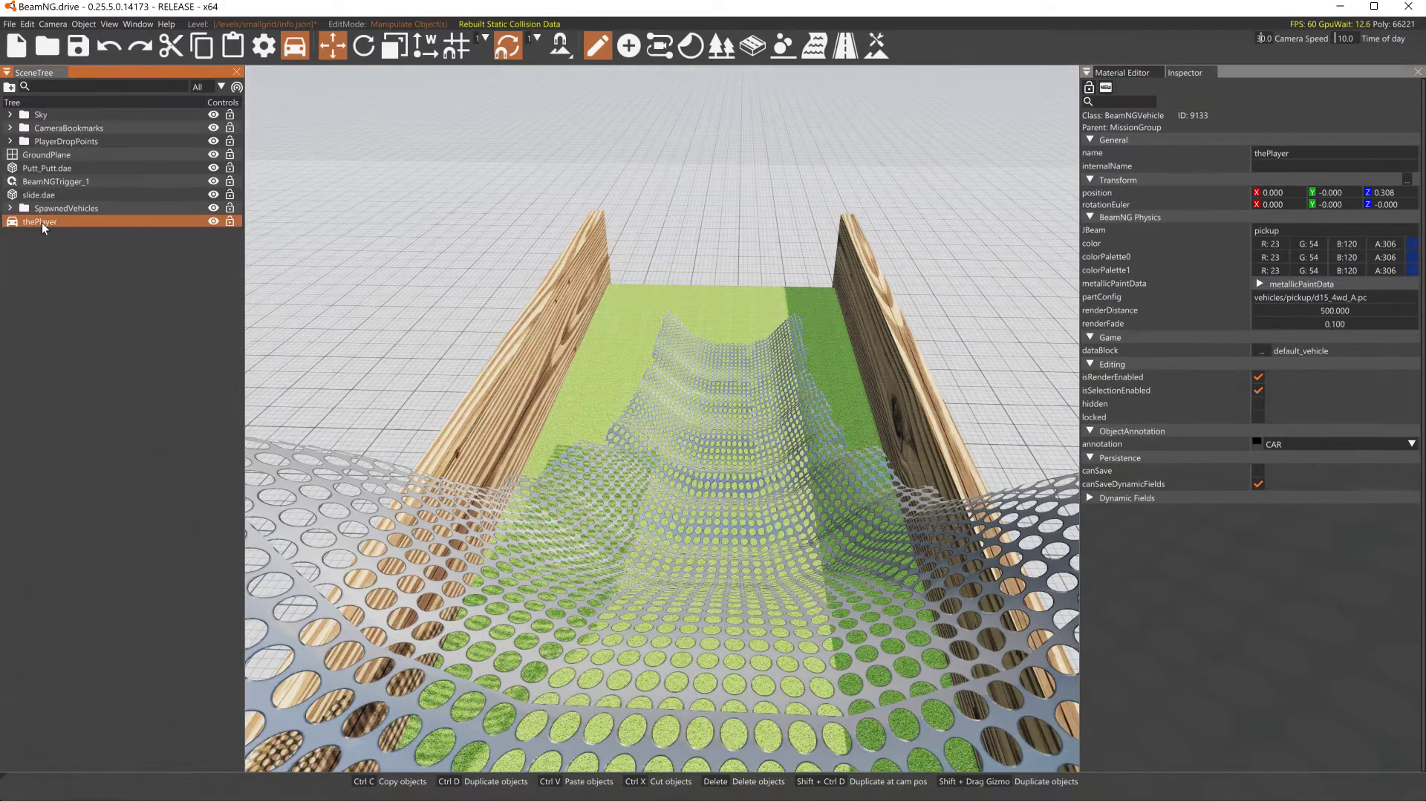
{"action": "right_click", "coordinate": [42, 222]}
{"action": "mouse_move", "coordinate": [83, 369]}
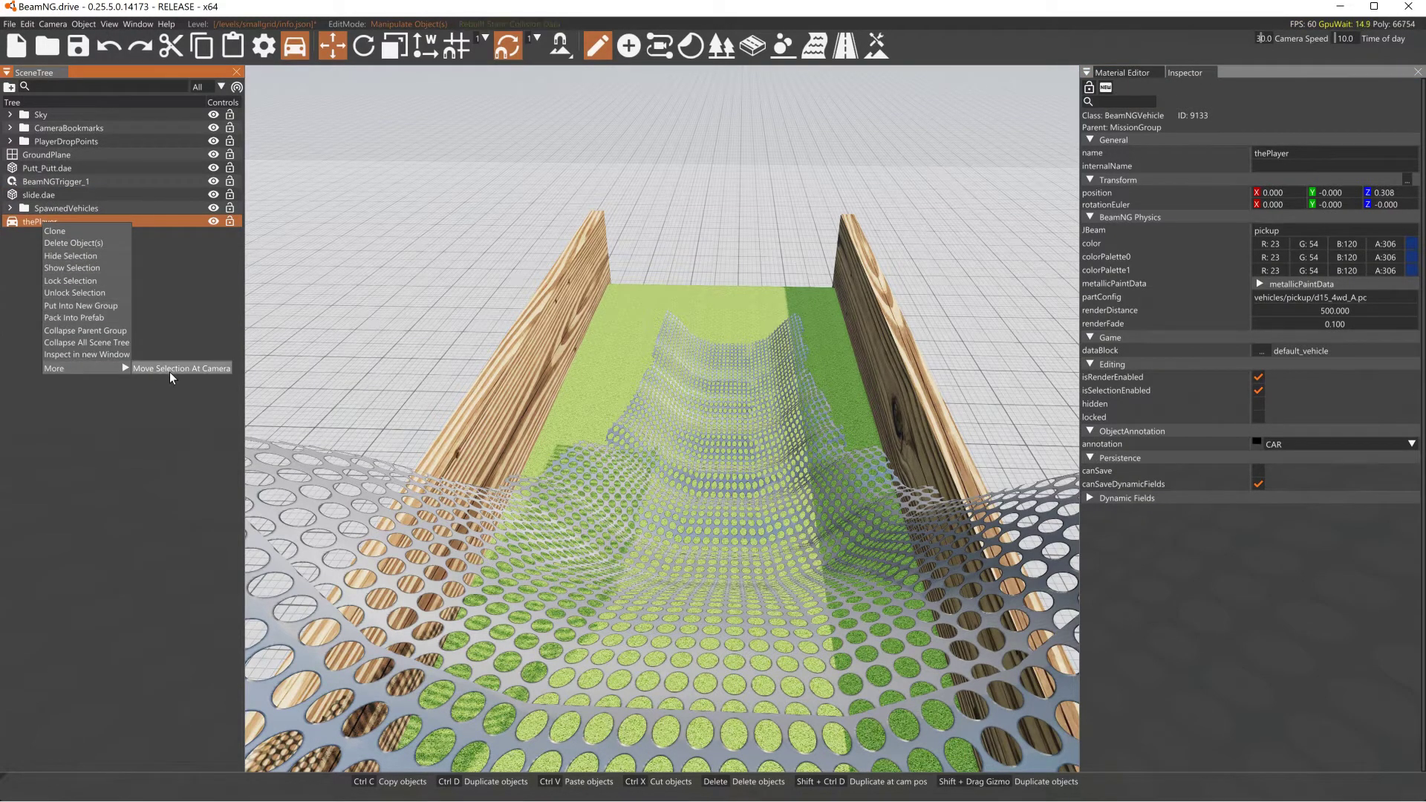
{"action": "left_click", "coordinate": [171, 371]}
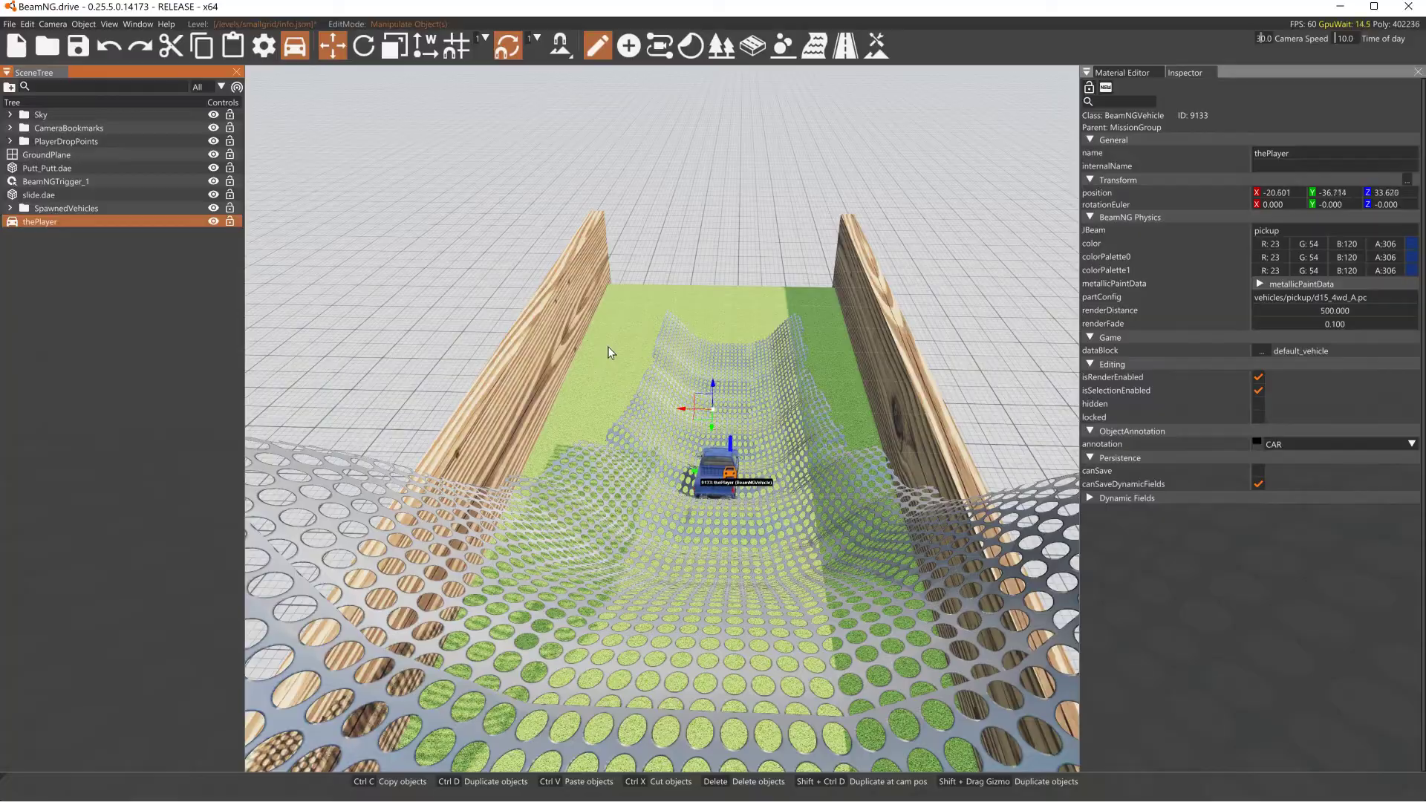
Step: Examine the pickup on the perforated slide from the front and from below
{"action": "right_click_drag", "start_coordinate": [608, 346], "coordinate": [789, 373]}
{"action": "key", "text": "w"}
{"action": "key", "text": "s"}
{"action": "key", "text": "w"}
{"action": "key", "text": "w"}
{"action": "key", "text": "s"}
{"action": "key", "text": "r"}
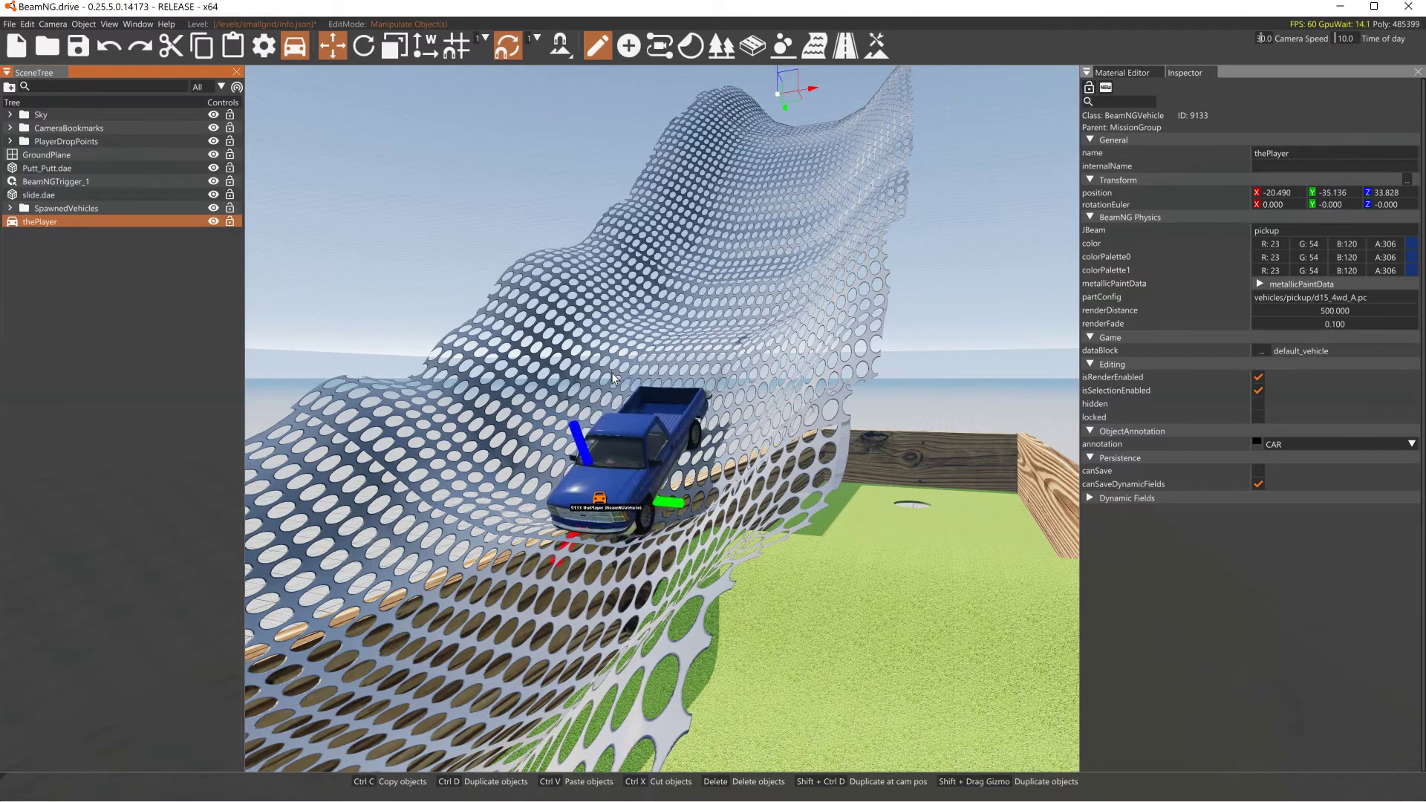
Step: Tilt the pickup to -15 degrees about its Y axis
{"action": "right_click_drag", "start_coordinate": [613, 373], "coordinate": [520, 446]}
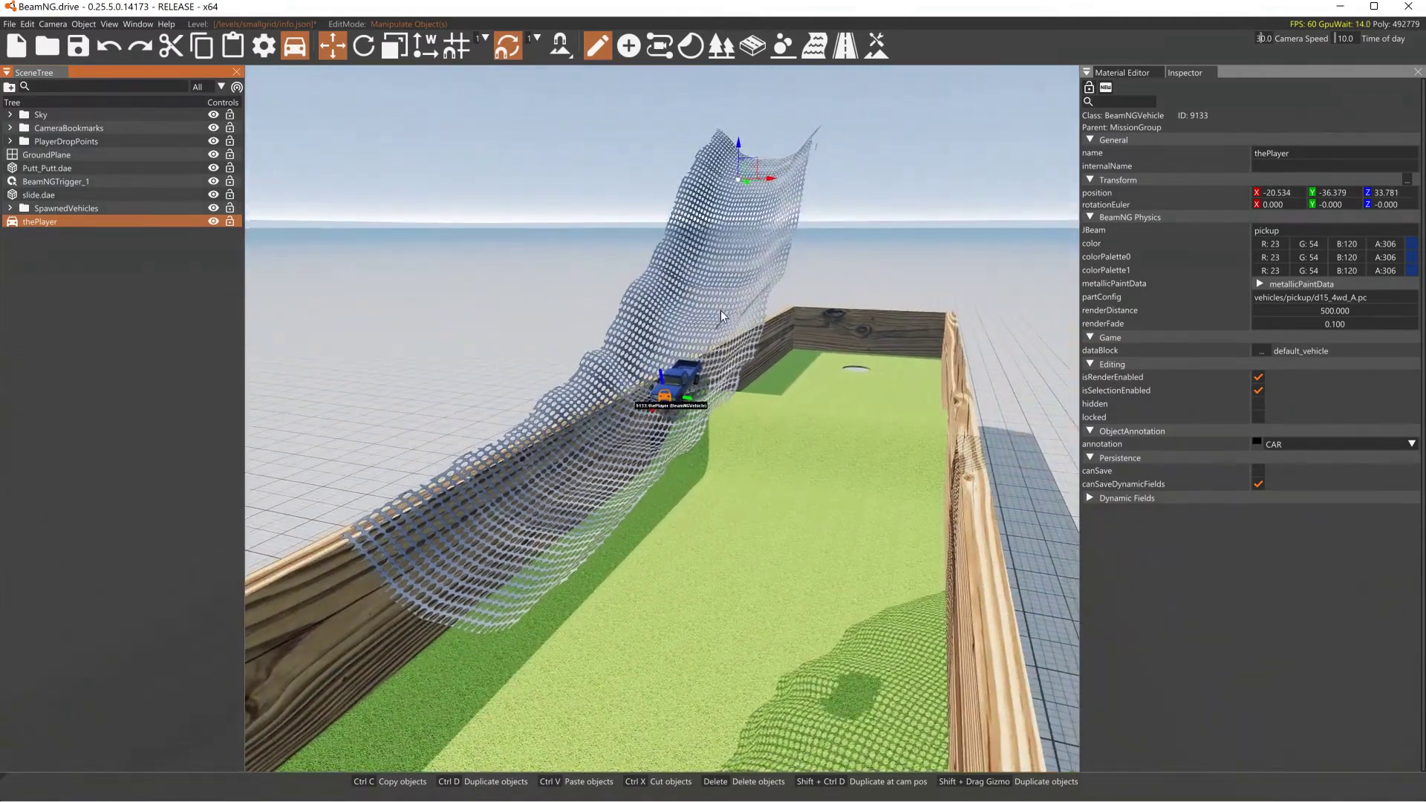
{"action": "key", "text": "2"}
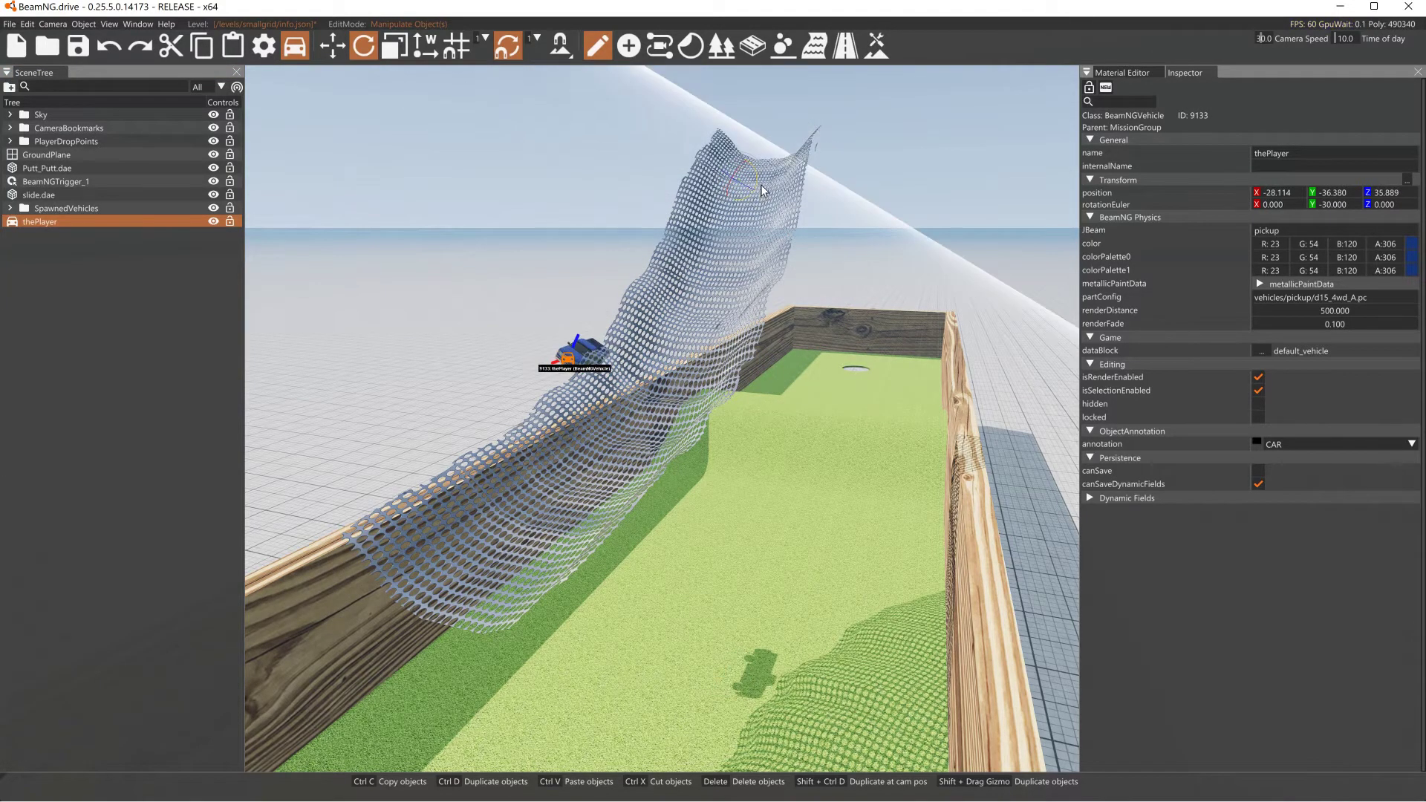
Step: Rotate slide.dae upside down and raise it above the end of the putting green
{"action": "left_click", "coordinate": [759, 295]}
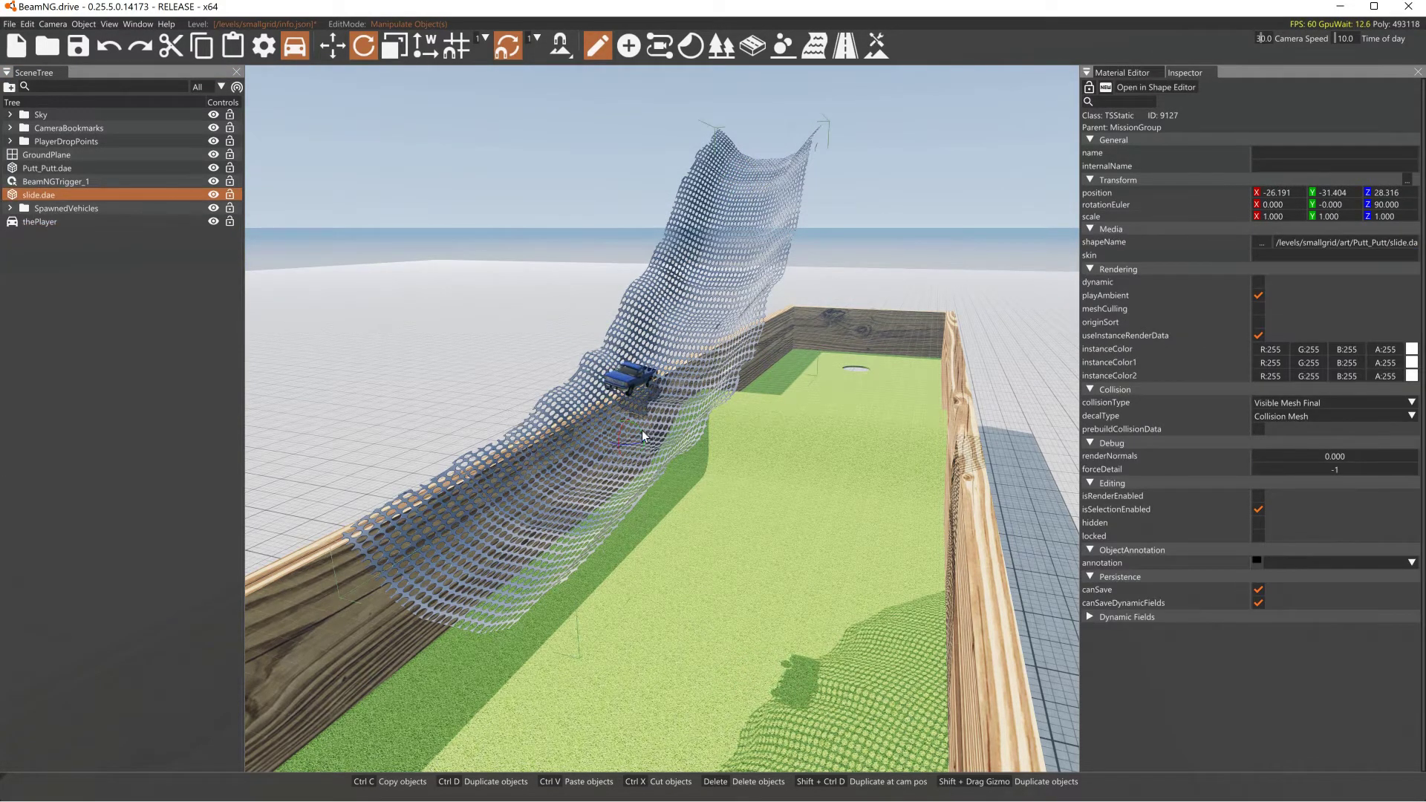
{"action": "left_click_drag", "start_coordinate": [637, 436], "coordinate": [606, 345]}
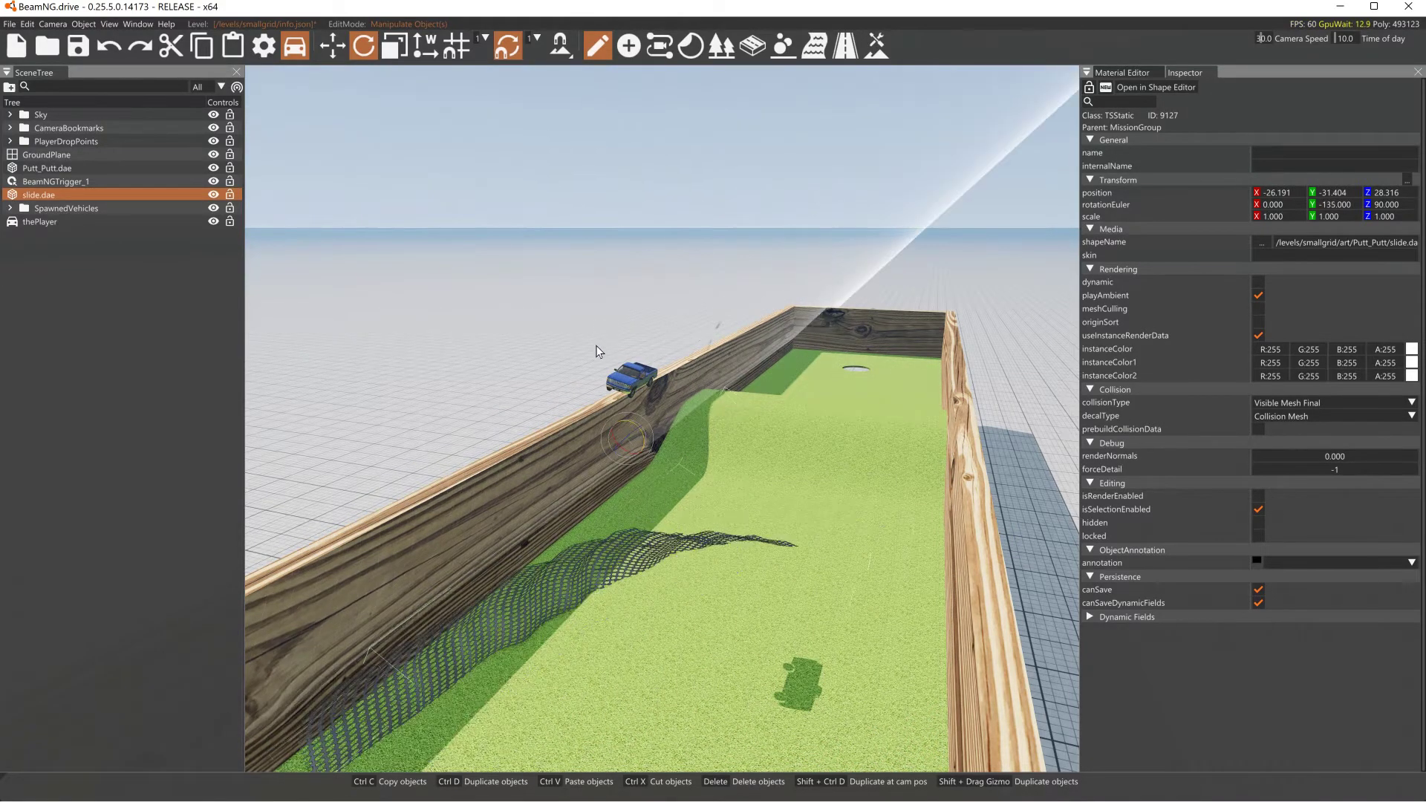
{"action": "mouse_move", "coordinate": [600, 353]}
{"action": "left_mouse_down"}
{"action": "mouse_move", "coordinate": [586, 315]}
{"action": "mouse_move", "coordinate": [607, 344]}
{"action": "left_mouse_up"}
{"action": "left_click_drag", "start_coordinate": [639, 430], "coordinate": [677, 498]}
{"action": "key", "text": "1"}
{"action": "left_click_drag", "start_coordinate": [626, 419], "coordinate": [860, 165]}
Step: Raise the pickup high above the flipped slide and rebuild the map's static collision data
{"action": "left_click", "coordinate": [632, 372]}
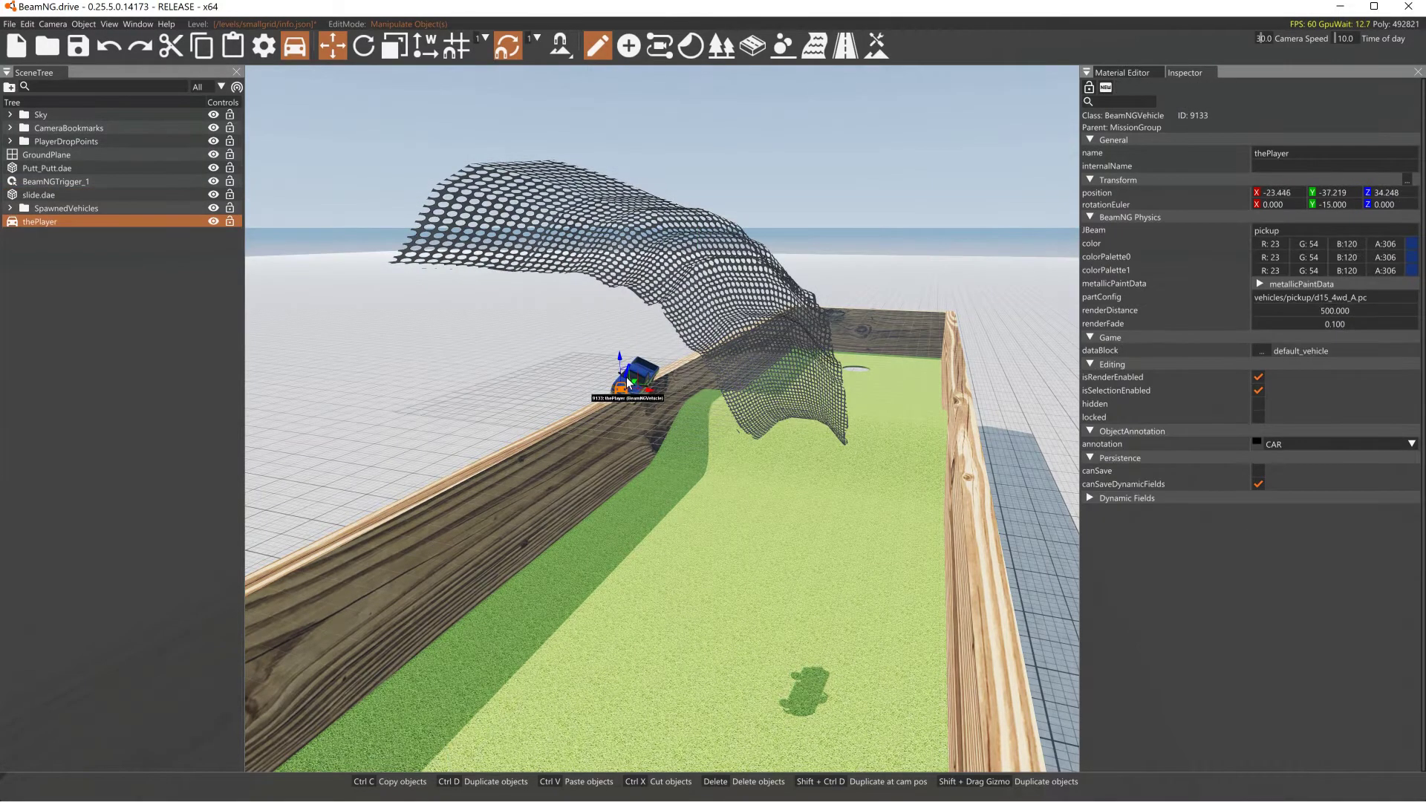
{"action": "left_click_drag", "start_coordinate": [624, 367], "coordinate": [687, 112]}
{"action": "left_click", "coordinate": [28, 25]}
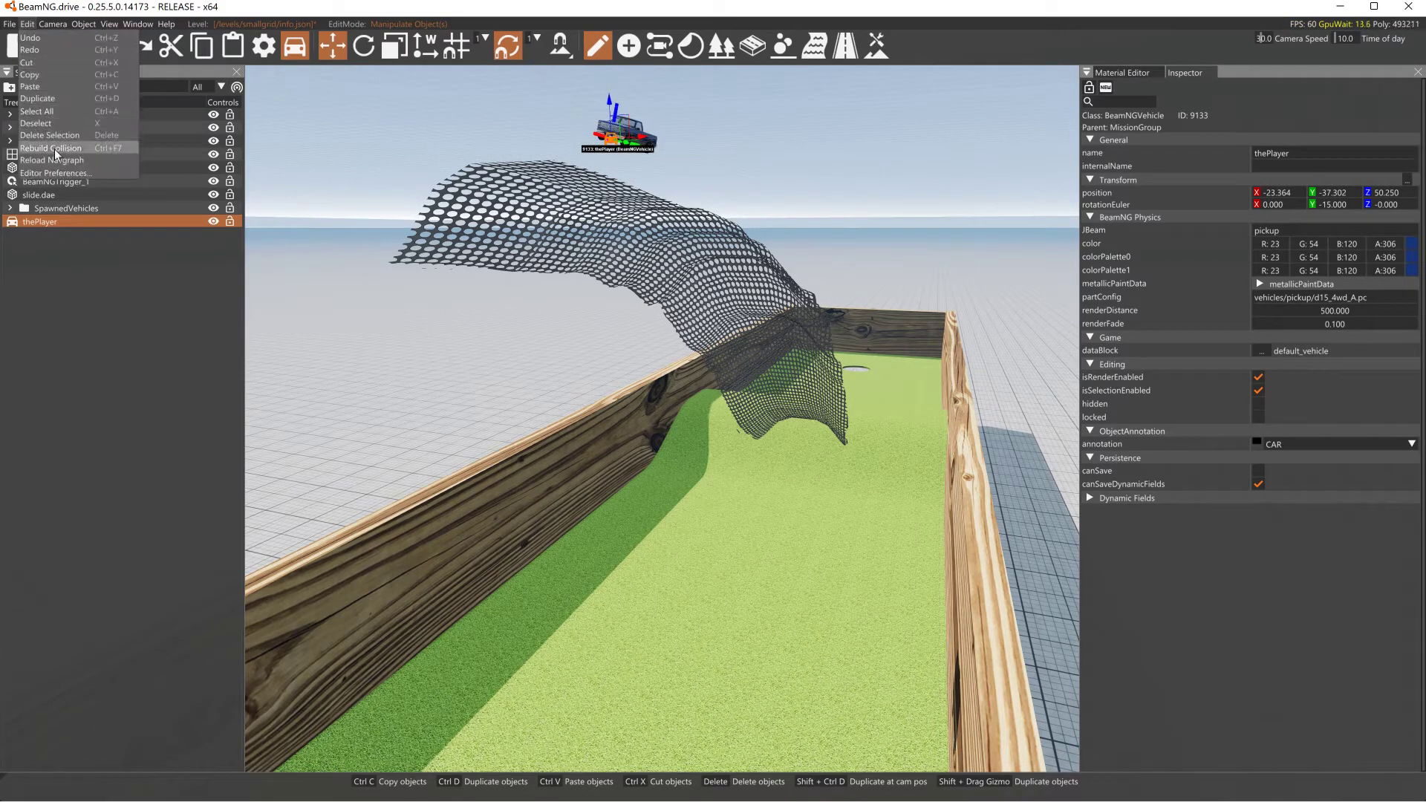
{"action": "left_click", "coordinate": [69, 150]}
Step: Move the pickup directly over the upside-down slide and let it drop to test collision on the slide's underside
{"action": "right_click_drag", "start_coordinate": [520, 334], "coordinate": [408, 242]}
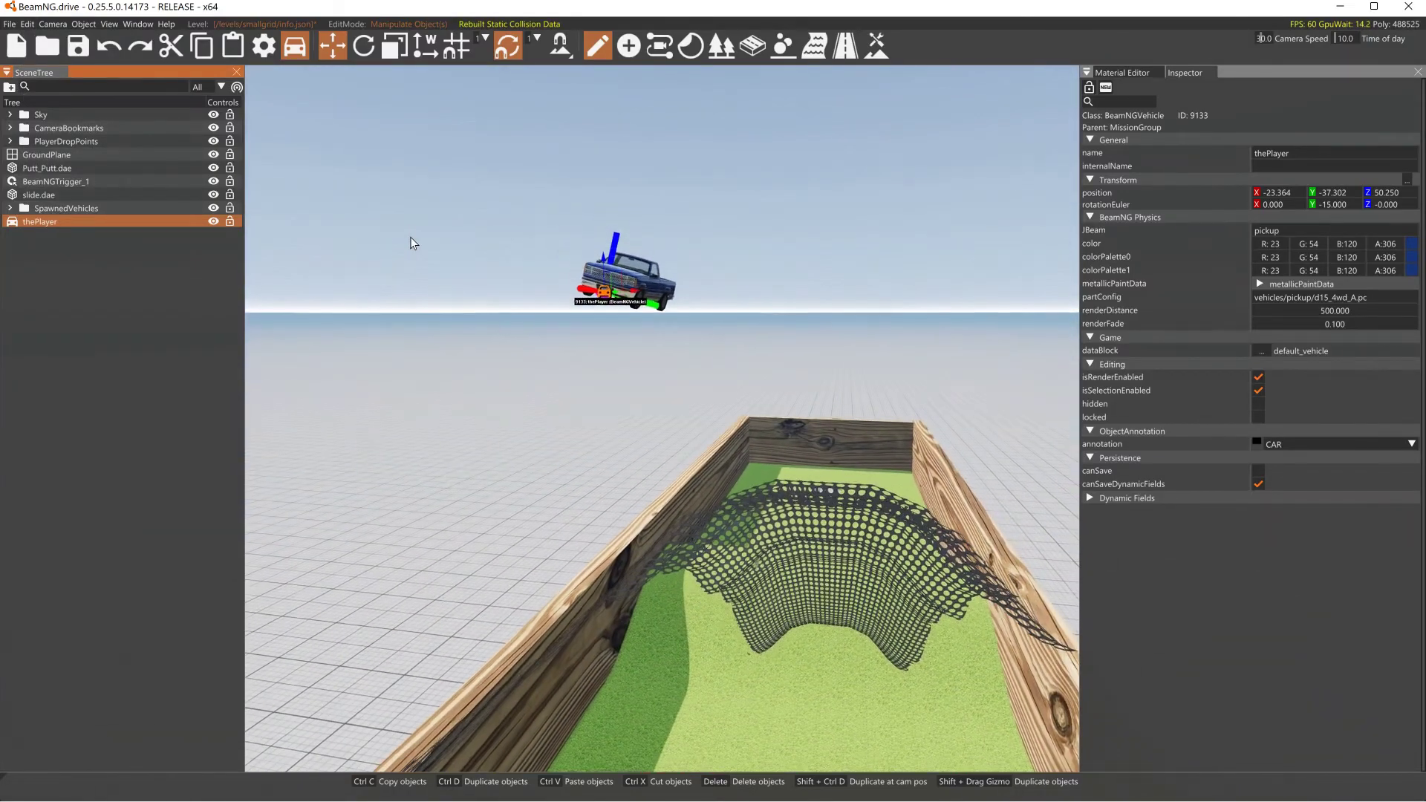
{"action": "left_click_drag", "start_coordinate": [639, 299], "coordinate": [860, 341]}
{"action": "right_click_drag", "start_coordinate": [860, 341], "coordinate": [906, 343]}
{"action": "key", "text": "j"}
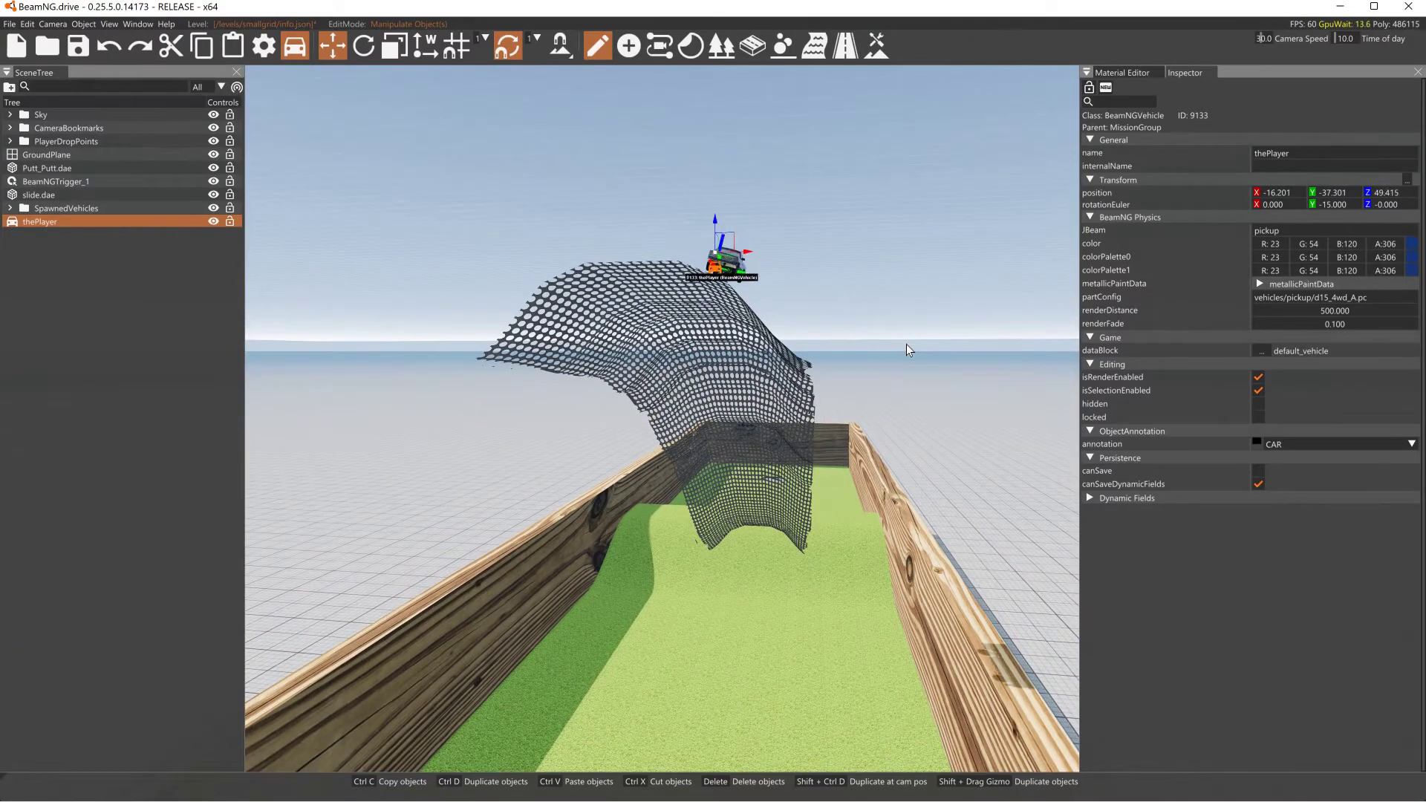
{"action": "right_click_drag", "start_coordinate": [902, 376], "coordinate": [899, 438]}
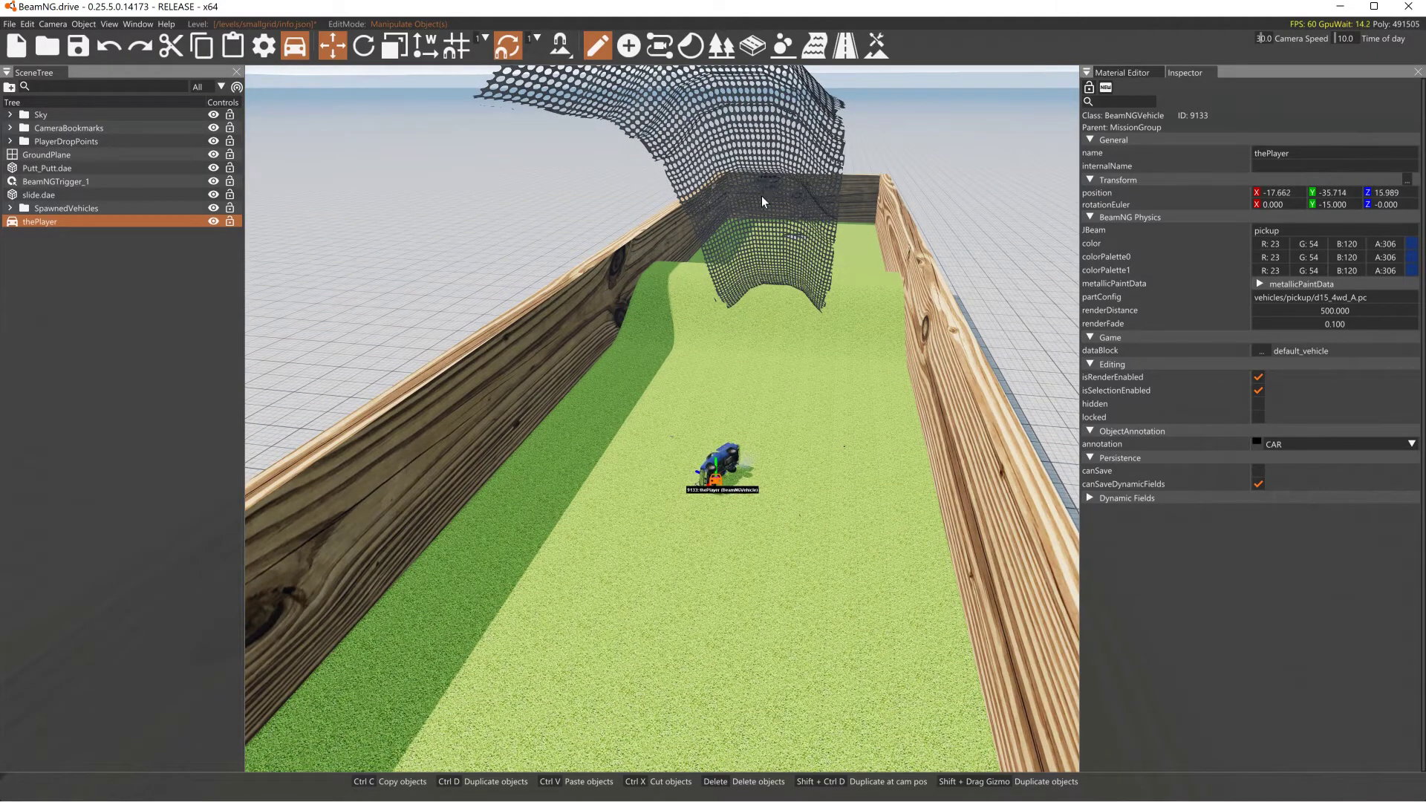
Step: Switch to Blender, select new_slide in the Layout workspace and hide the asset bar
{"action": "key", "text": "alt+Tab"}
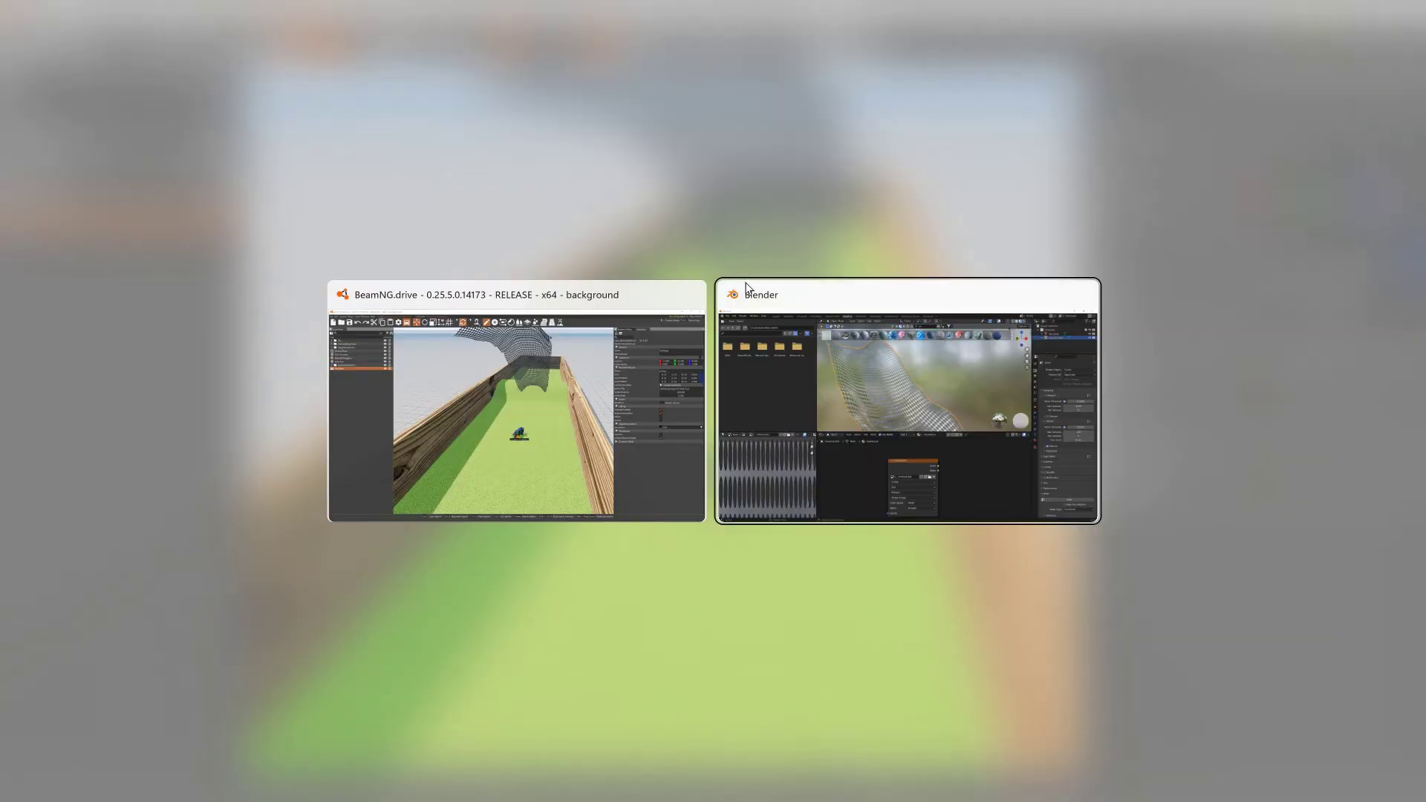
{"action": "left_click", "coordinate": [754, 296]}
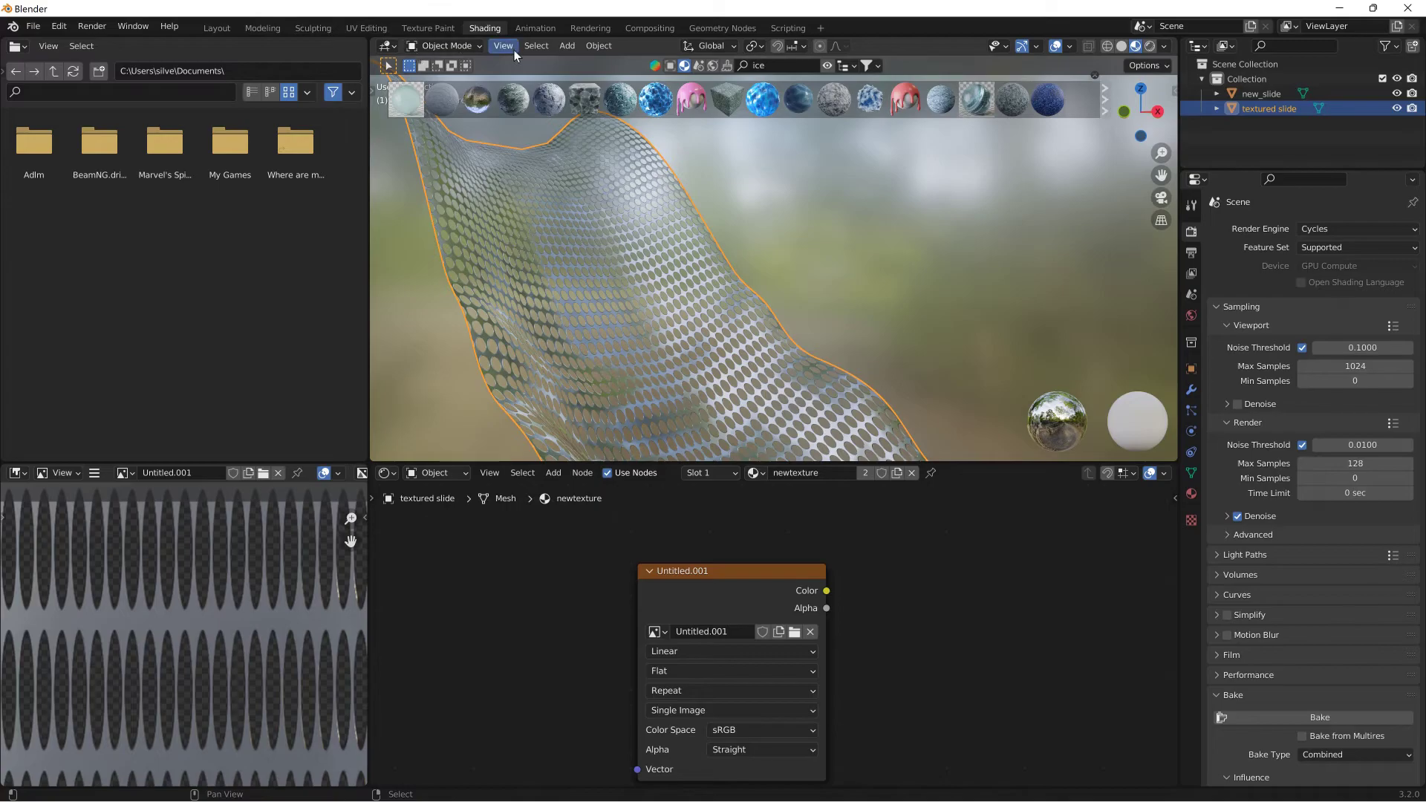
{"action": "left_click", "coordinate": [230, 28]}
{"action": "left_click", "coordinate": [596, 200]}
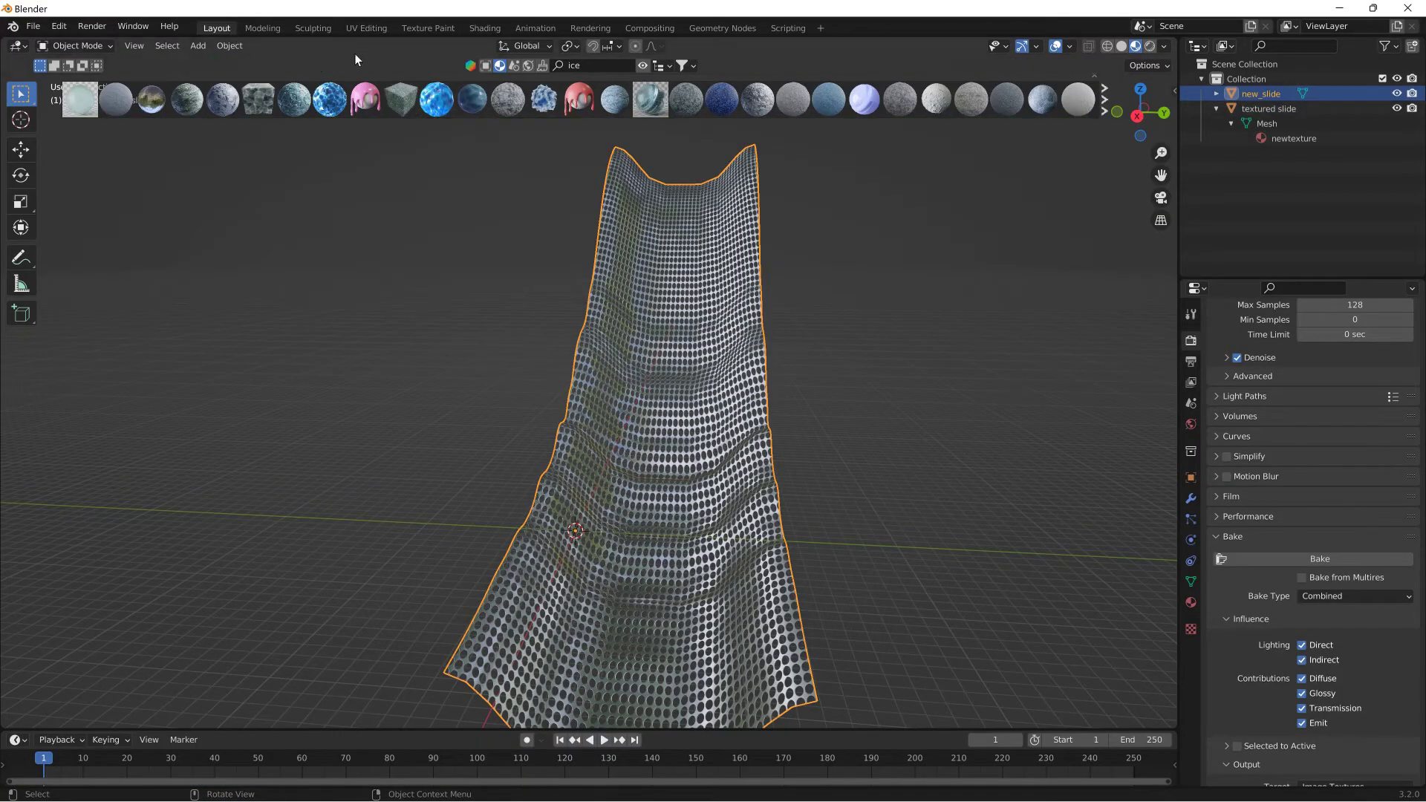
{"action": "left_click", "coordinate": [645, 67]}
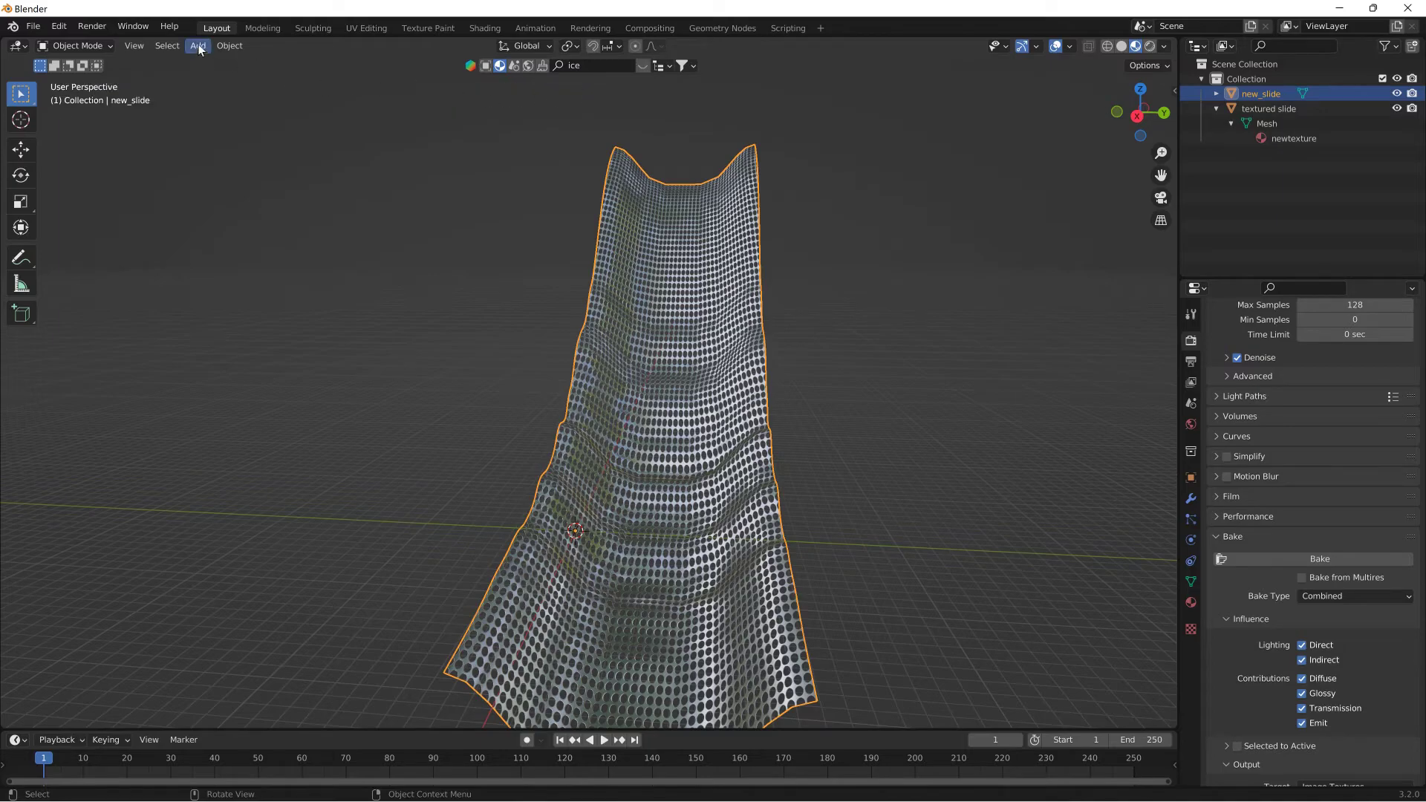
Step: Enter Edit Mode on new_slide and enable the Face Orientation overlay
{"action": "left_click", "coordinate": [82, 45]}
{"action": "left_click", "coordinate": [74, 71]}
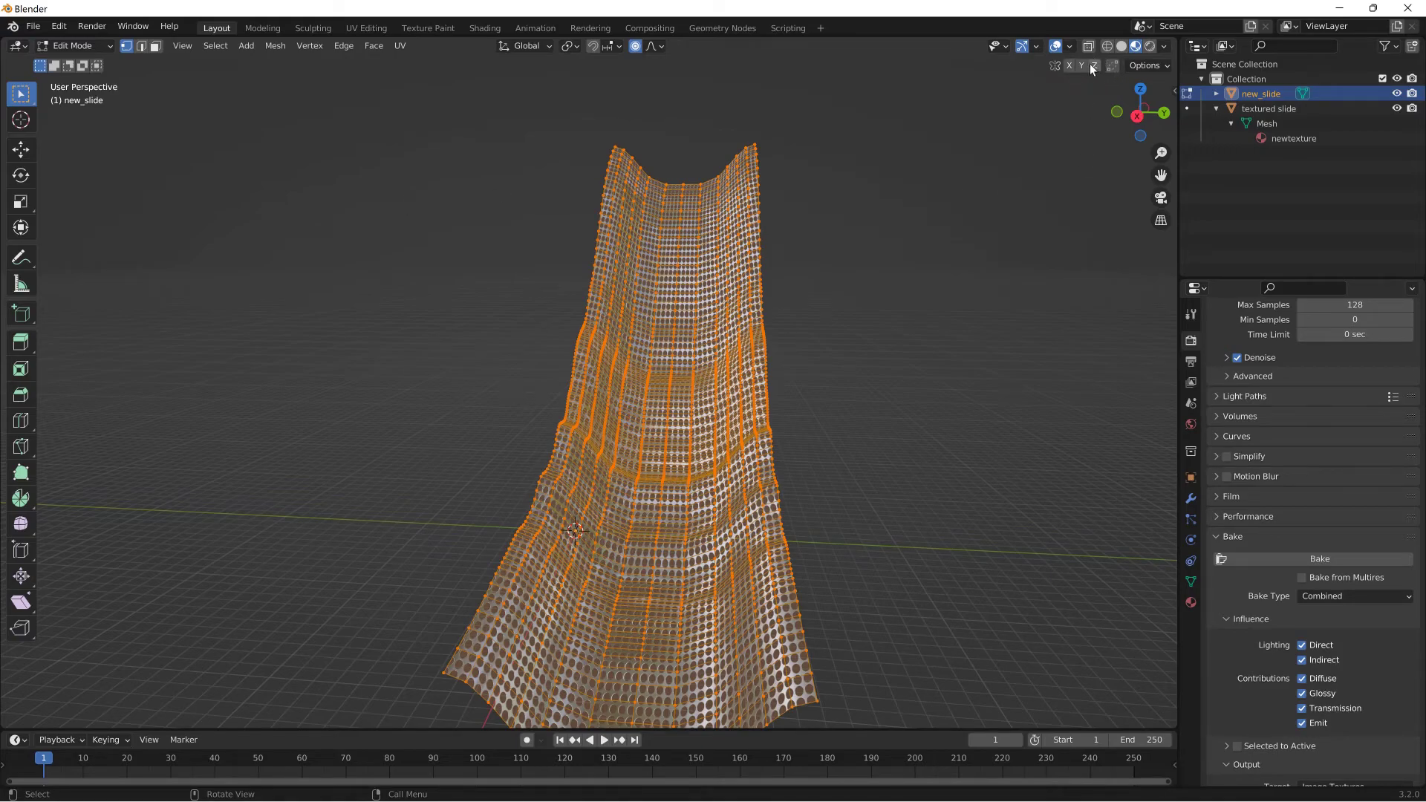
{"action": "left_click", "coordinate": [1071, 46]}
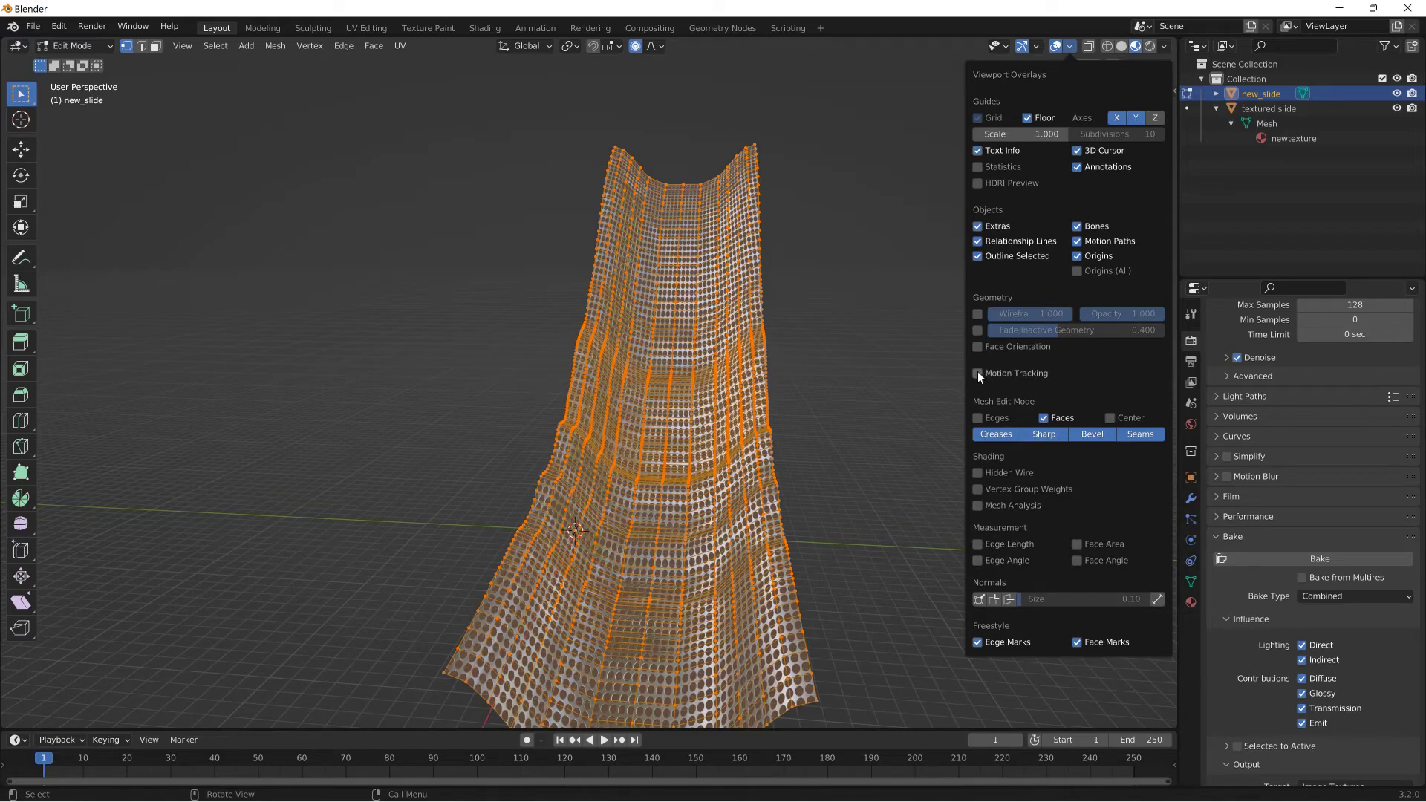
{"action": "left_click", "coordinate": [977, 347]}
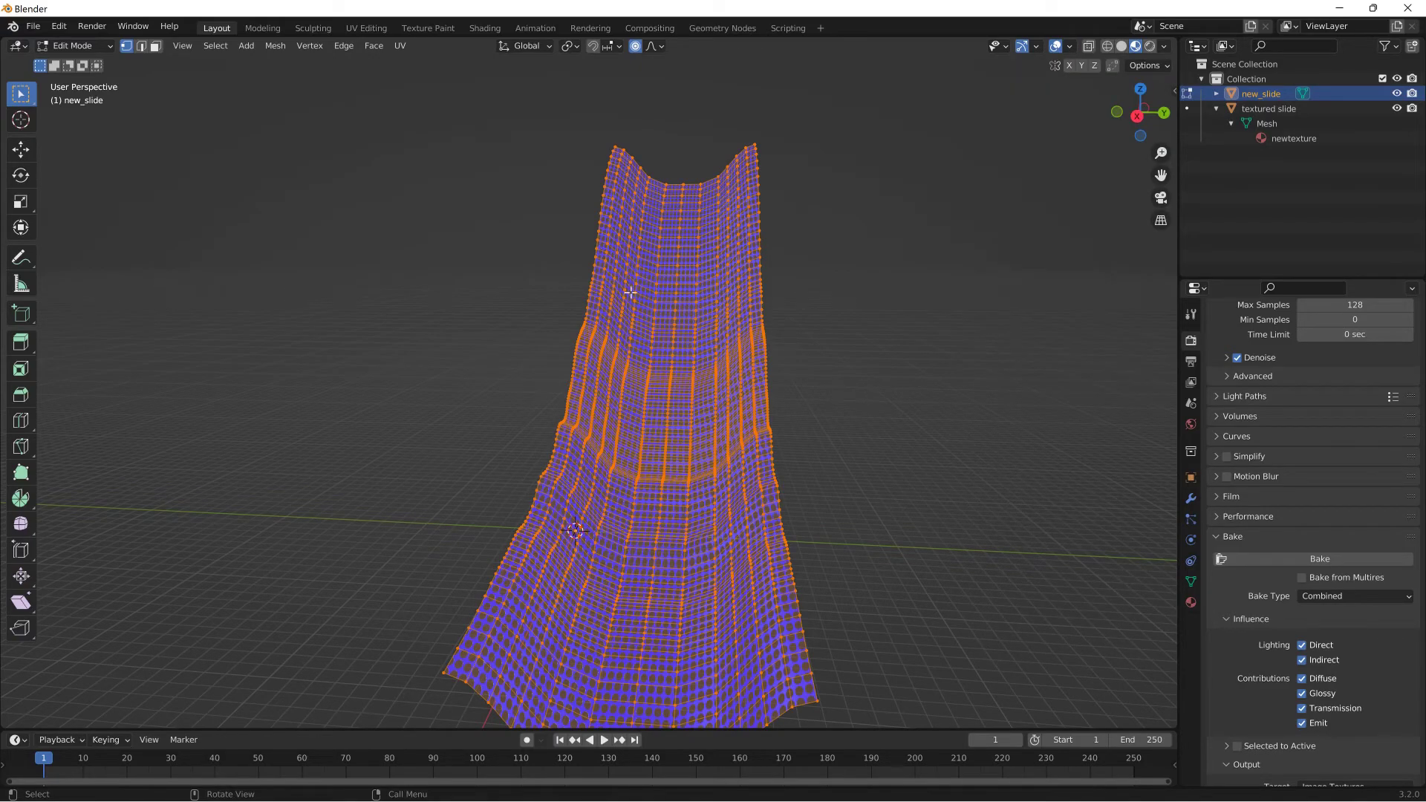
Step: Flip the normals of the whole new_slide mesh to reverse its face orientation, and flip them back
{"action": "left_click", "coordinate": [265, 51]}
{"action": "mouse_move", "coordinate": [315, 289]}
{"action": "left_click", "coordinate": [414, 289]}
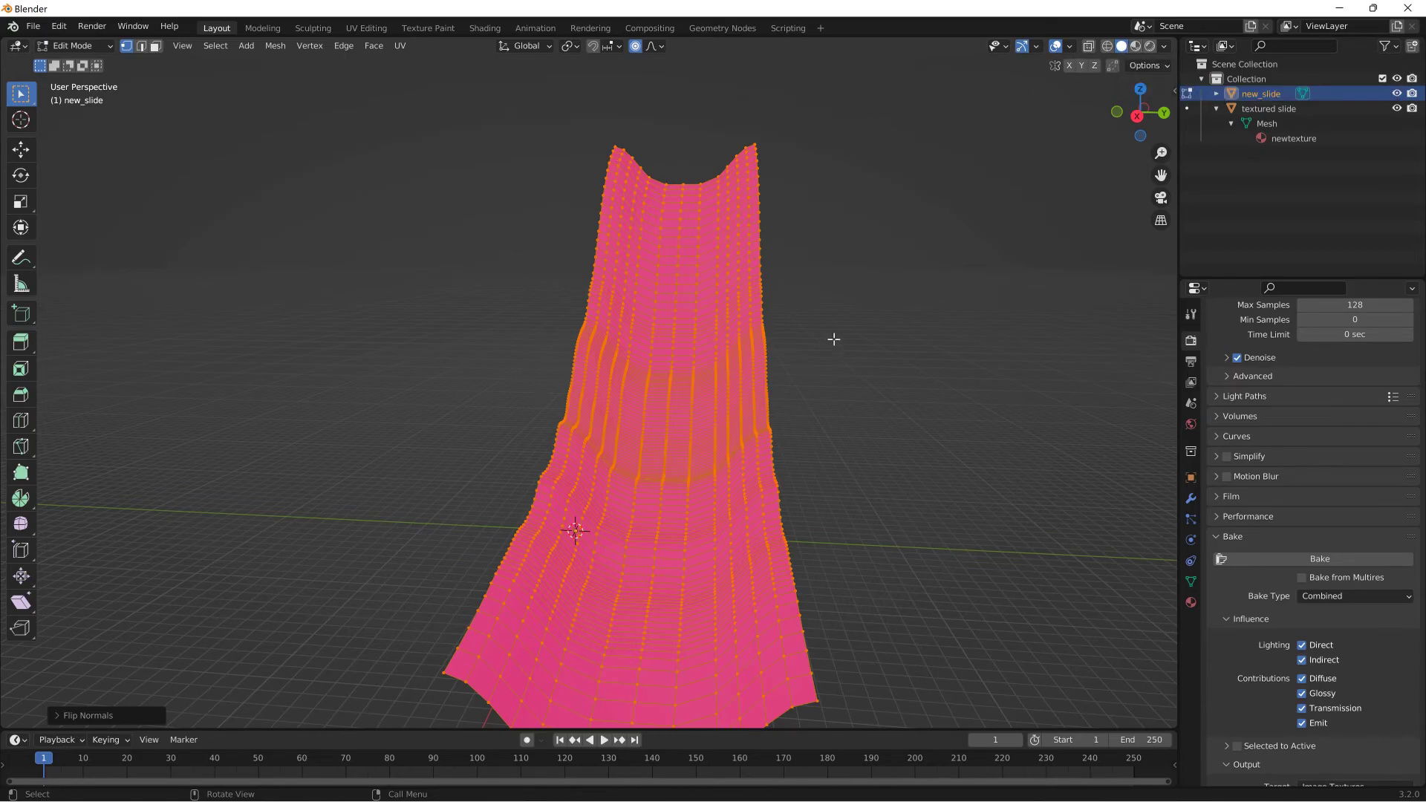
{"action": "left_click", "coordinate": [275, 46]}
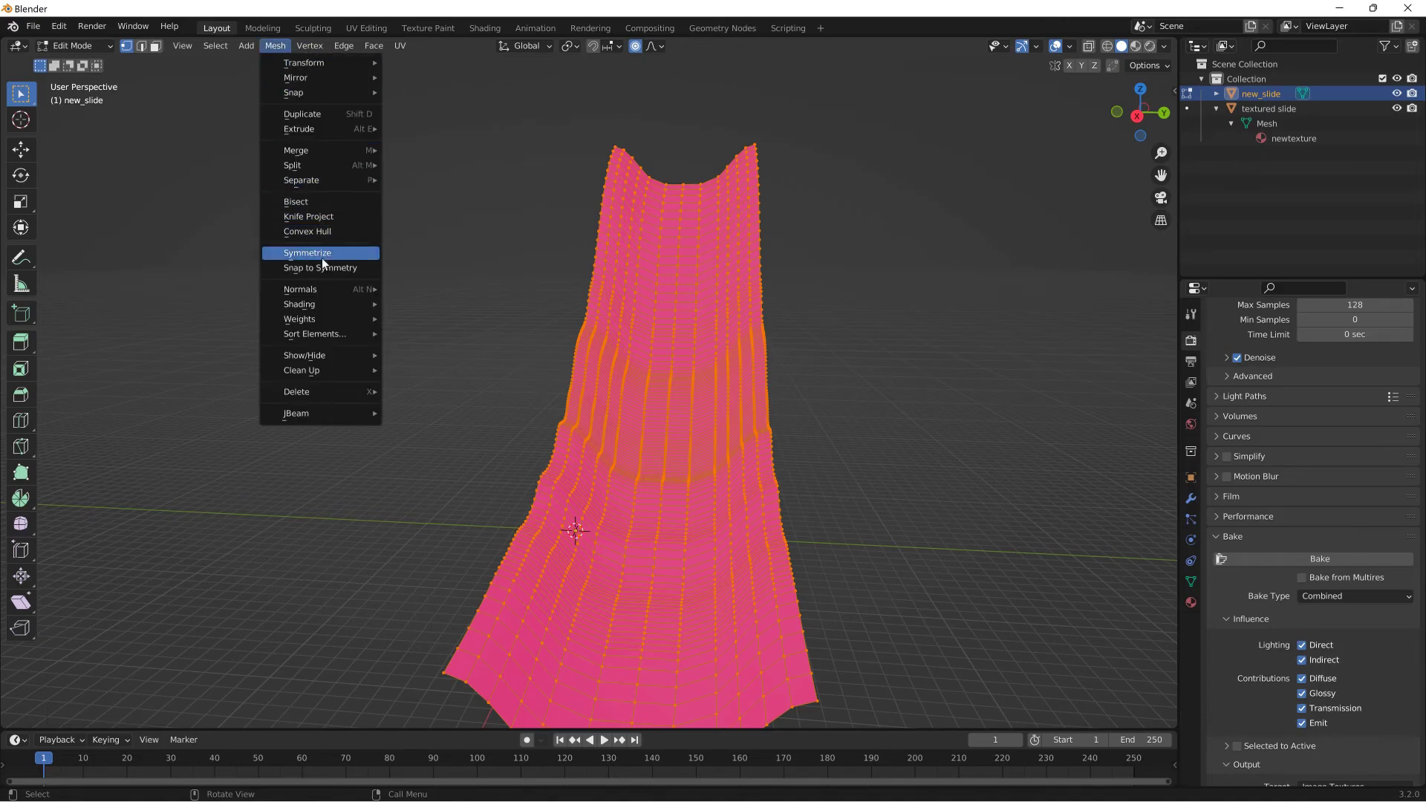
{"action": "mouse_move", "coordinate": [322, 289]}
{"action": "left_click", "coordinate": [408, 289]}
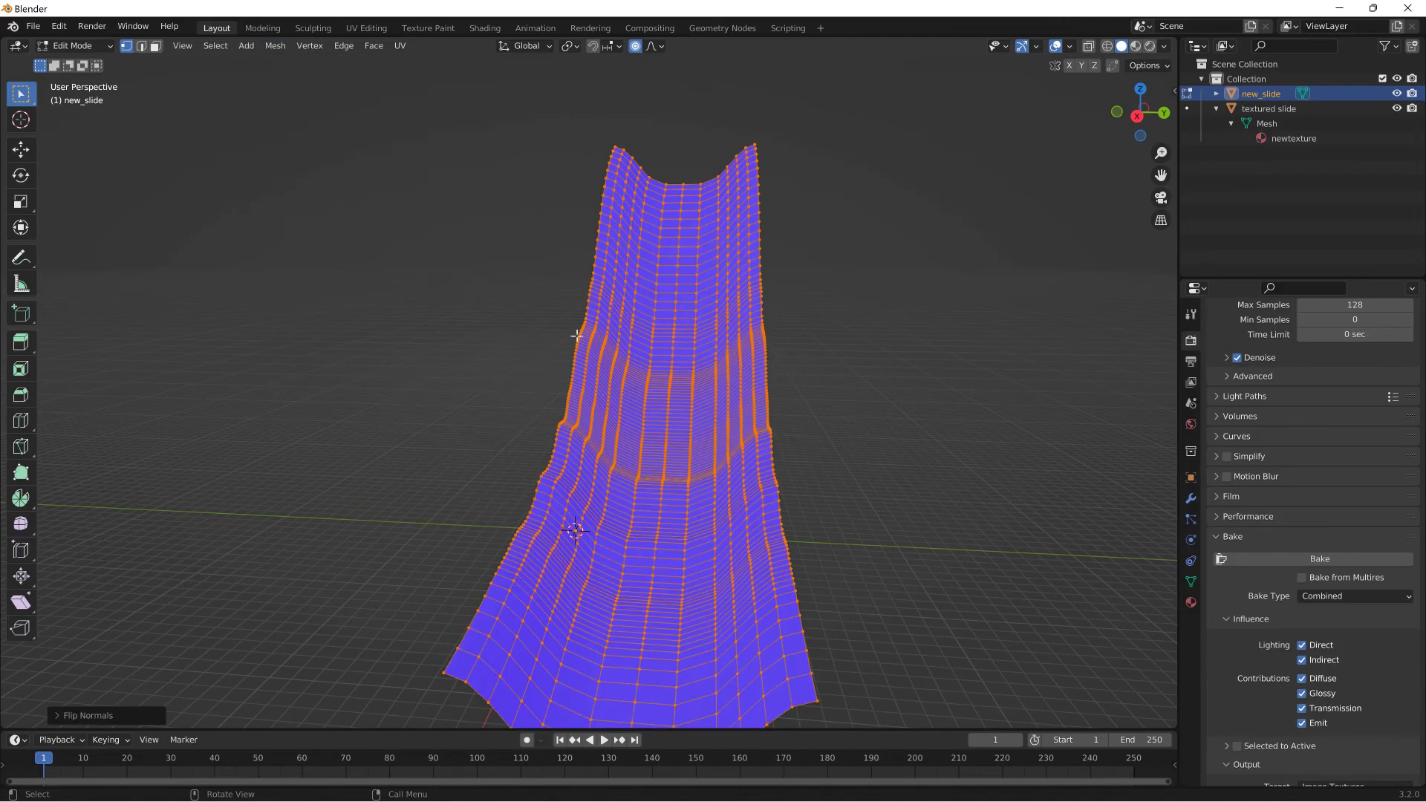
Step: Select scattered individual faces across new_slide using face select mode, and clear the selection
{"action": "left_click", "coordinate": [639, 236]}
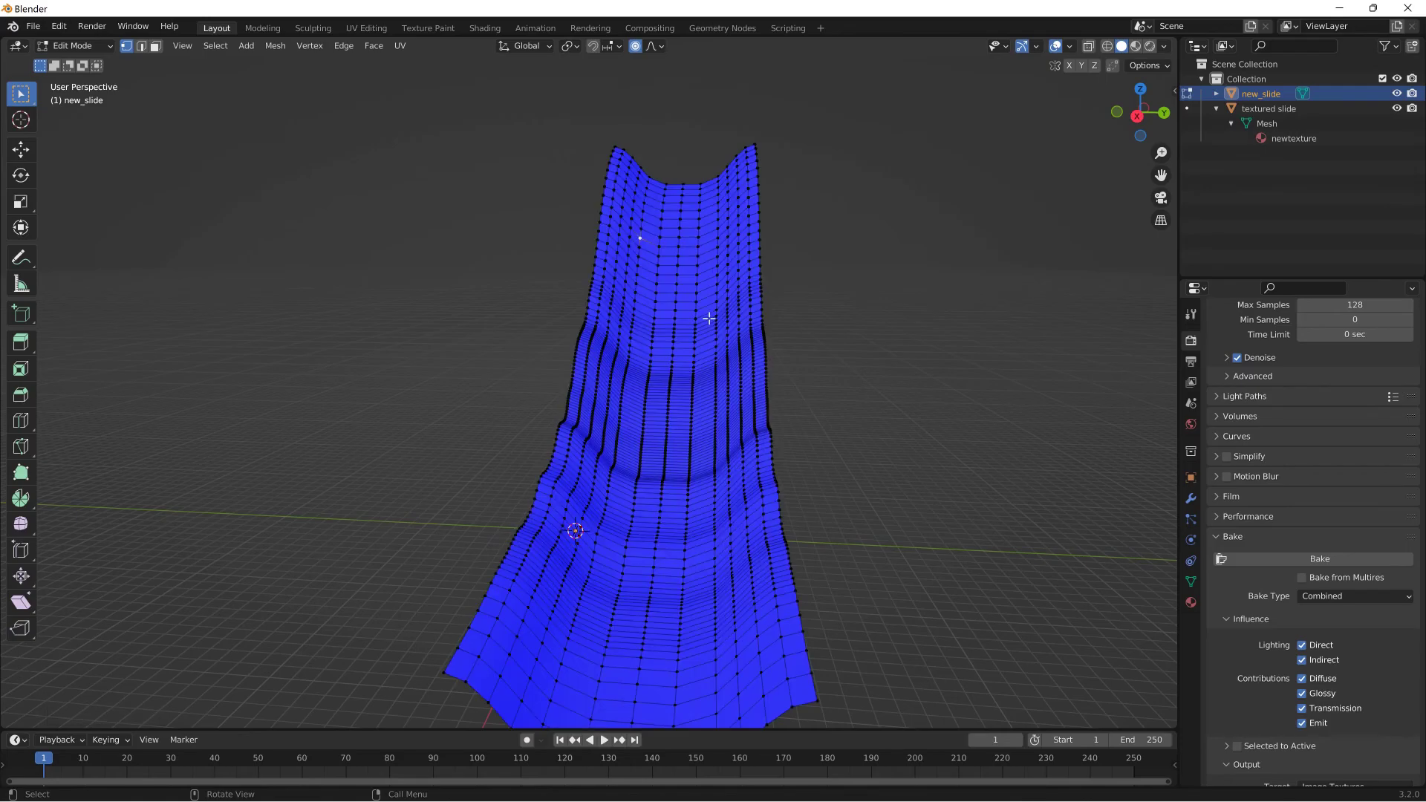
{"action": "left_click", "coordinate": [156, 46]}
{"action": "left_click", "coordinate": [619, 191]}
{"action": "left_click", "coordinate": [646, 284], "text": "shift"}
{"action": "left_click_drag", "start_coordinate": [702, 645], "coordinate": [699, 650], "text": "shift"}
{"action": "left_click", "coordinate": [679, 487], "text": "shift"}
{"action": "left_click_drag", "start_coordinate": [726, 288], "coordinate": [688, 358], "text": "shift"}
{"action": "left_click_drag", "start_coordinate": [656, 384], "coordinate": [597, 462], "text": "shift"}
{"action": "left_click_drag", "start_coordinate": [586, 548], "coordinate": [582, 559], "text": "shift"}
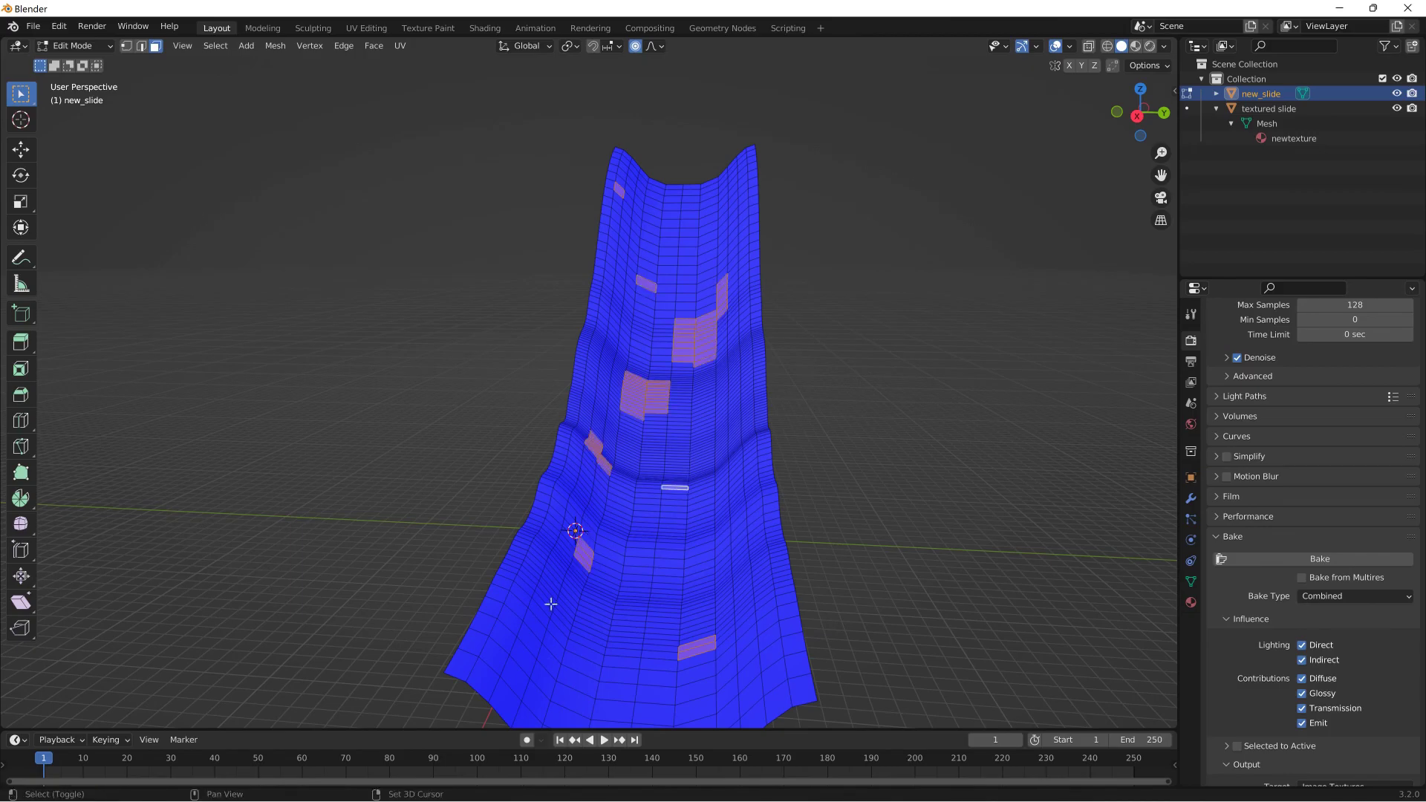
{"action": "left_click", "coordinate": [576, 631], "text": "shift"}
{"action": "left_click", "coordinate": [644, 644], "text": "shift"}
{"action": "left_click", "coordinate": [717, 570], "text": "shift"}
{"action": "left_click", "coordinate": [757, 624], "text": "shift"}
{"action": "left_click", "coordinate": [914, 472]}
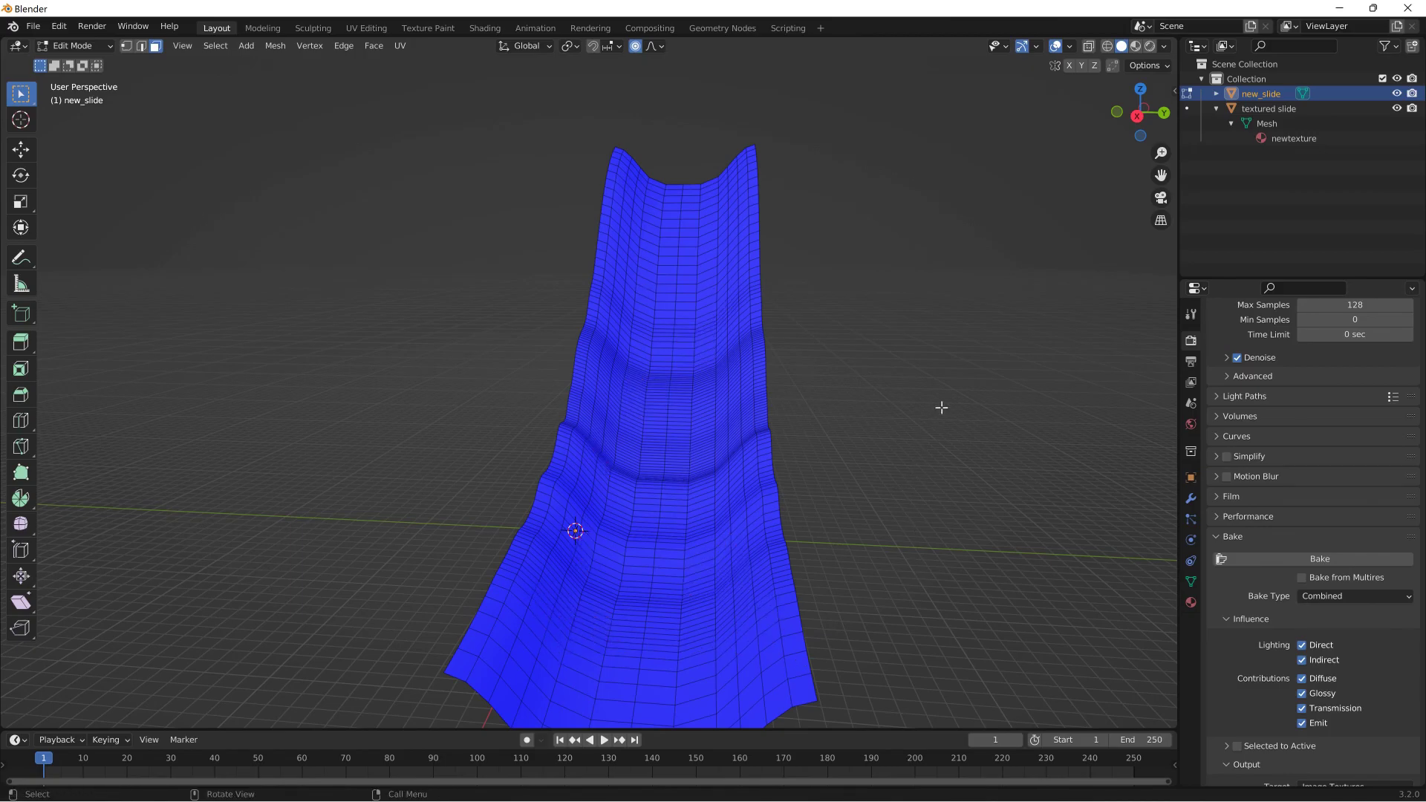